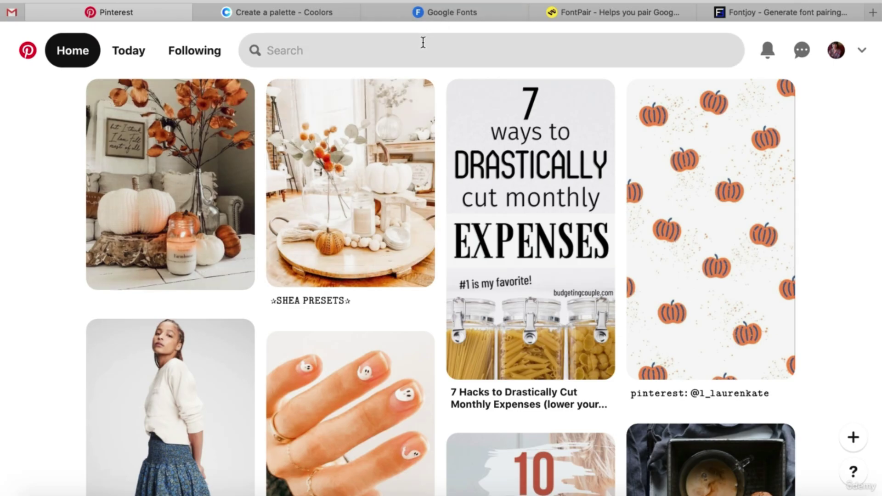
Search Pinterest for 'mood board'.
{"action": "left_click", "coordinate": [423, 42]}
{"action": "type", "text": "mood"}
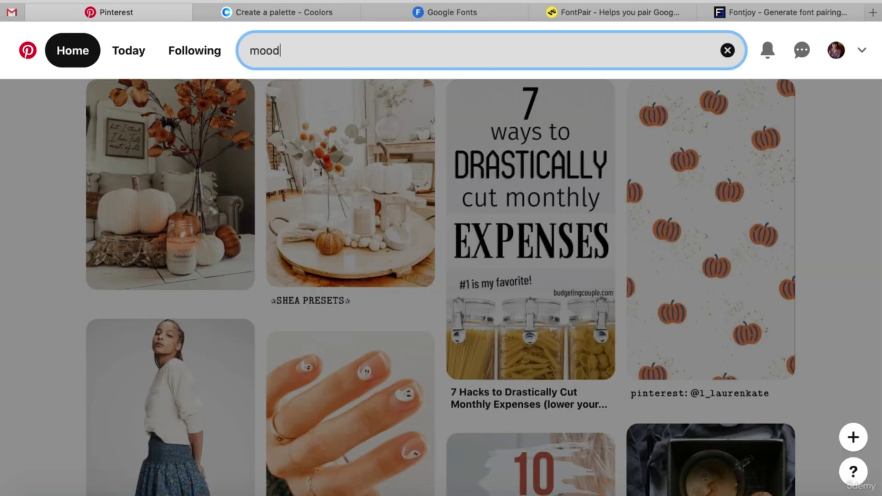
{"action": "type", "text": " board"}
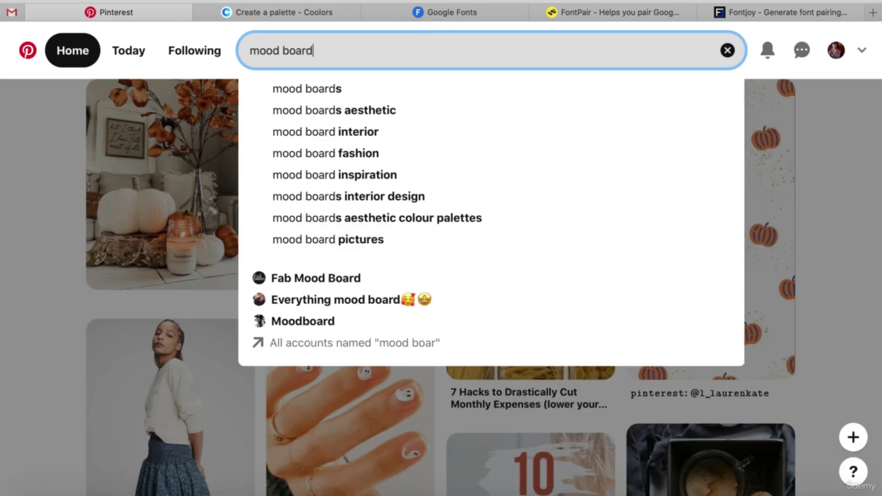
{"action": "key", "text": "Return"}
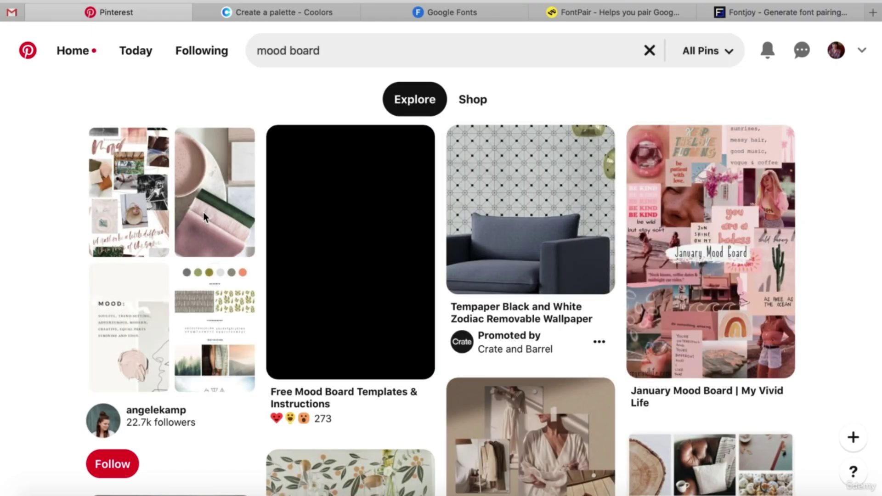
Browse the pink plate and fabric swatch pin, then return to the mood board results.
{"action": "left_click", "coordinate": [204, 213]}
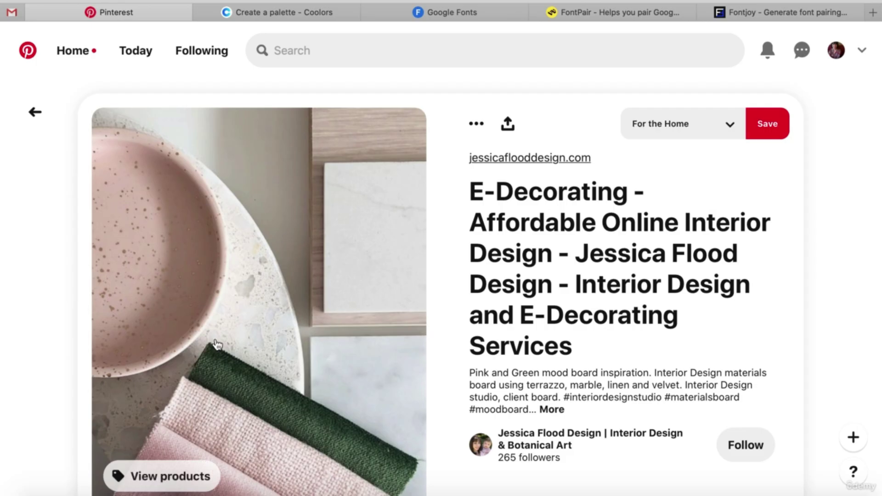
{"action": "scroll", "coordinate": [313, 367], "scroll_direction": "down", "scroll_amount": 4}
{"action": "scroll", "coordinate": [313, 367], "scroll_direction": "down", "scroll_amount": 9}
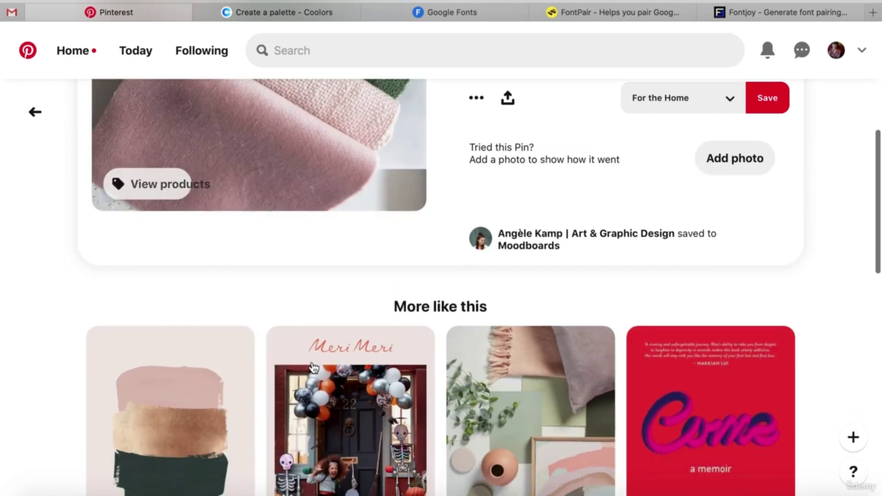
{"action": "scroll", "coordinate": [314, 367], "scroll_direction": "down", "scroll_amount": 4}
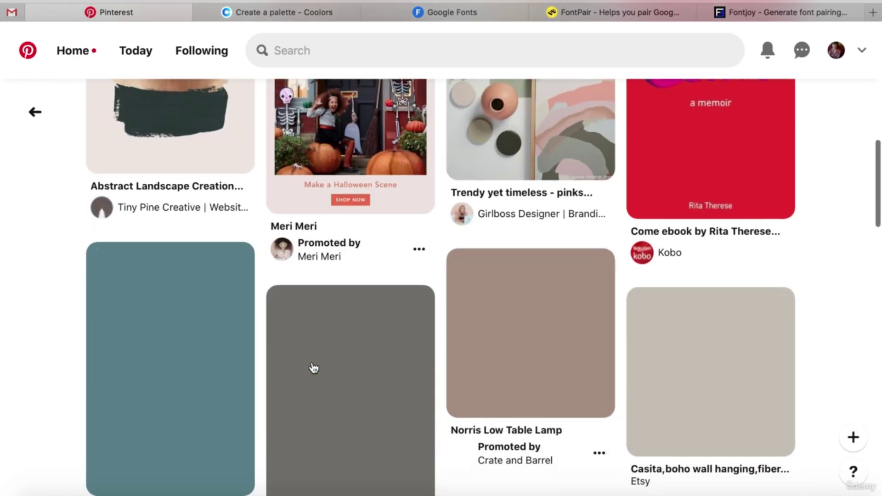
{"action": "scroll", "coordinate": [312, 363], "scroll_direction": "down", "scroll_amount": 9}
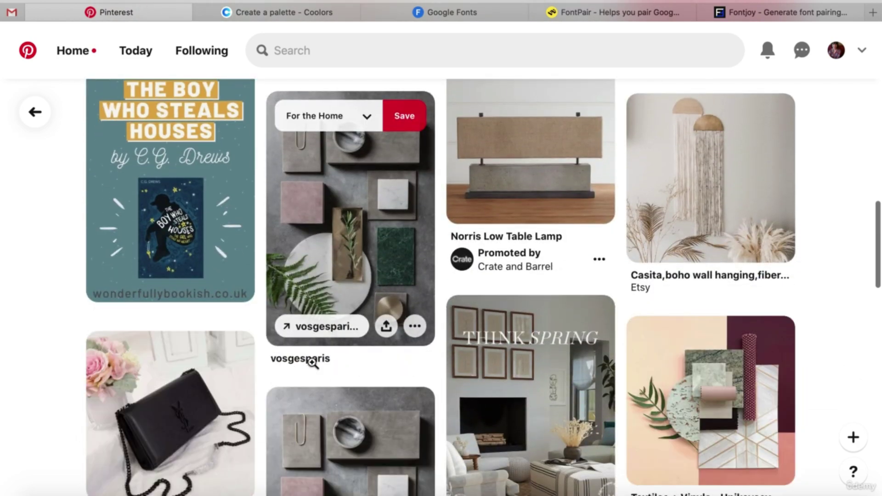
{"action": "scroll", "coordinate": [312, 365], "scroll_direction": "up", "scroll_amount": 18}
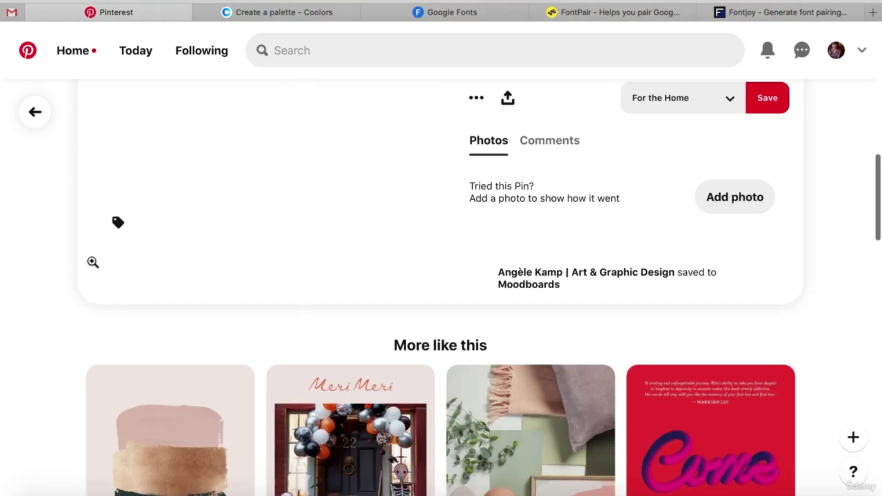
{"action": "left_click", "coordinate": [34, 107]}
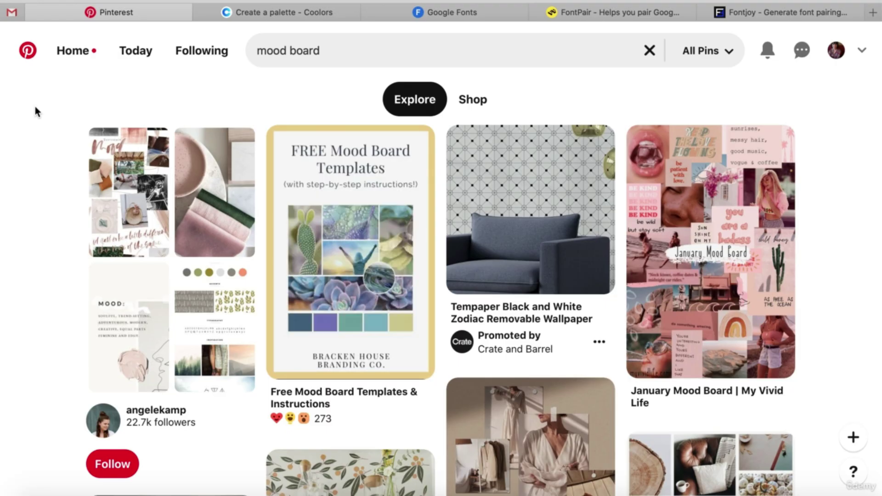
{"action": "scroll", "coordinate": [36, 108], "scroll_direction": "down", "scroll_amount": 5}
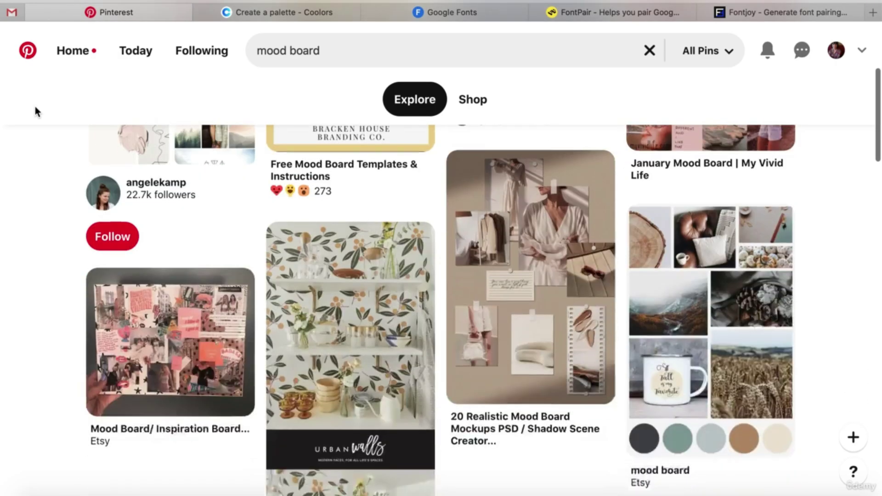
{"action": "scroll", "coordinate": [36, 109], "scroll_direction": "down", "scroll_amount": 1}
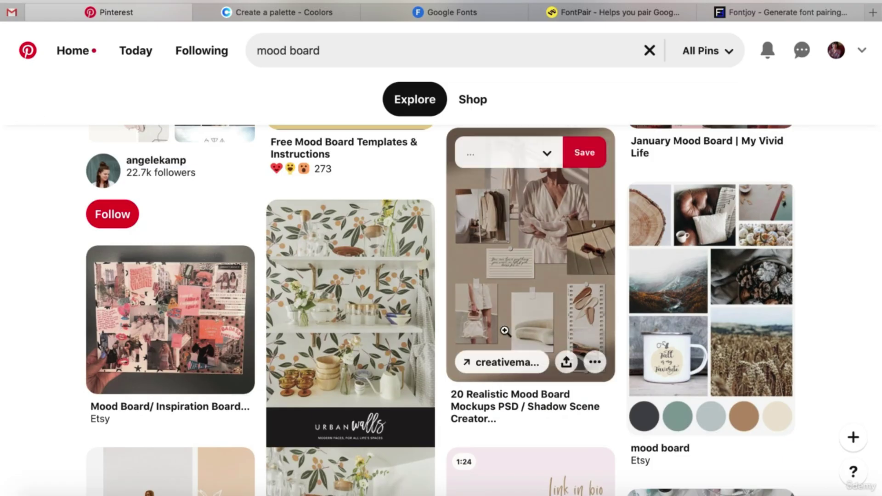
{"action": "mouse_move", "coordinate": [698, 277]}
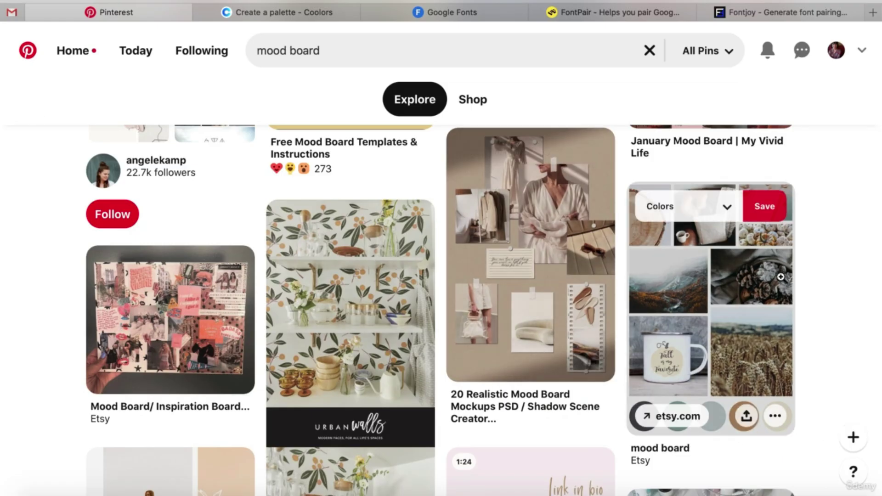
{"action": "mouse_move", "coordinate": [454, 396]}
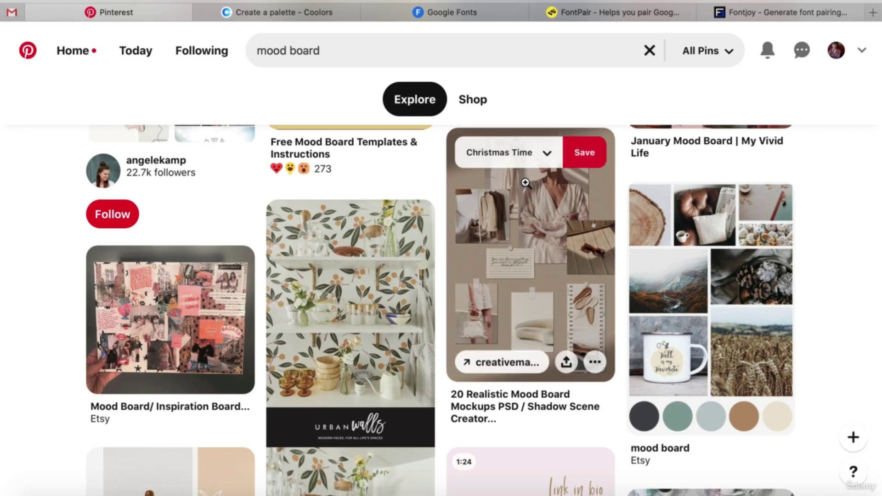
{"action": "scroll", "coordinate": [525, 183], "scroll_direction": "up", "scroll_amount": 2}
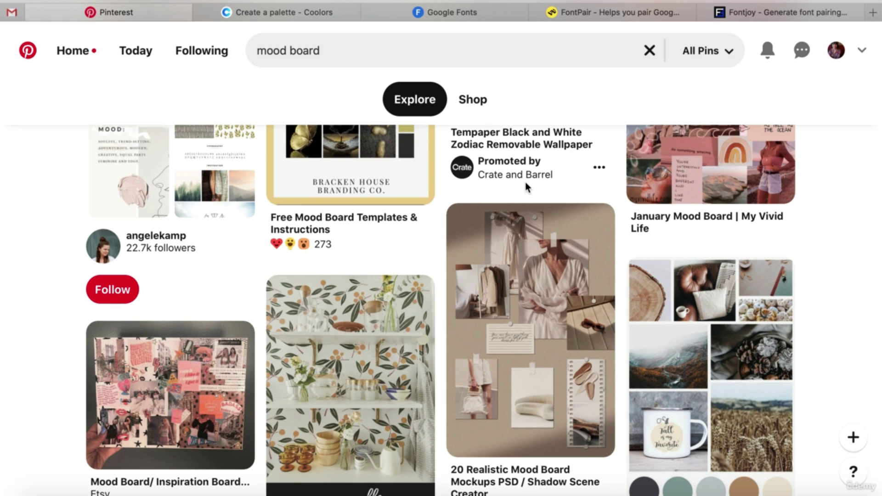
Replace the 'mood board' query with 'boho bride' and run the search.
{"action": "left_click", "coordinate": [348, 52]}
{"action": "triple_click", "coordinate": [347, 53]}
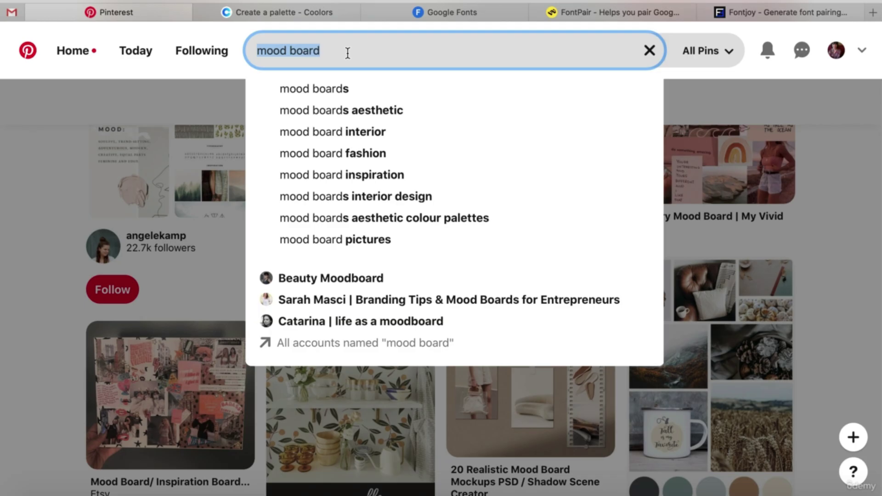
{"action": "type", "text": "boho "}
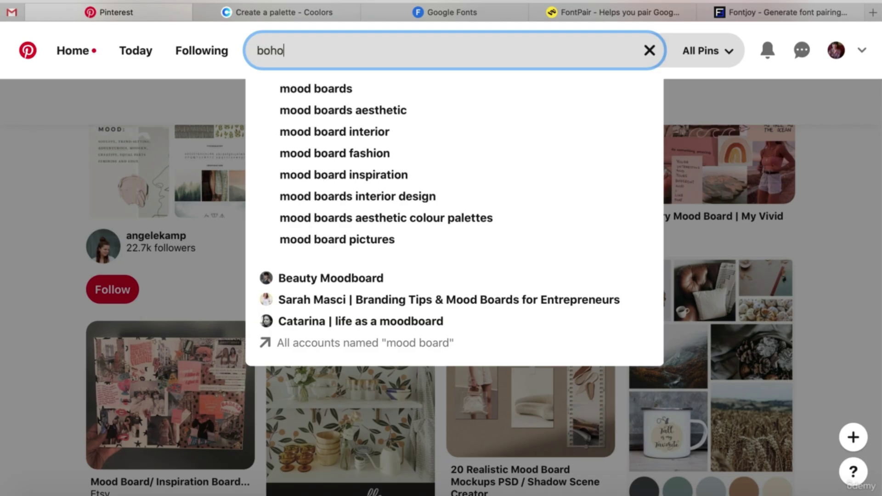
{"action": "type", "text": "wedding"}
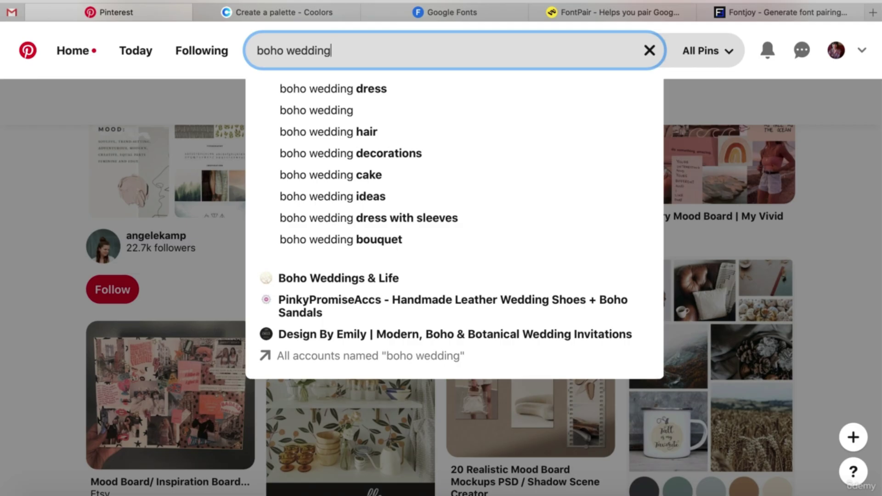
{"action": "key", "text": "BackSpace"}
{"action": "key", "text": "BackSpace"}
{"action": "key", "text": "BackSpace"}
{"action": "key", "text": "BackSpace"}
{"action": "key", "text": "BackSpace"}
{"action": "key", "text": "BackSpace"}
{"action": "key", "text": "BackSpace"}
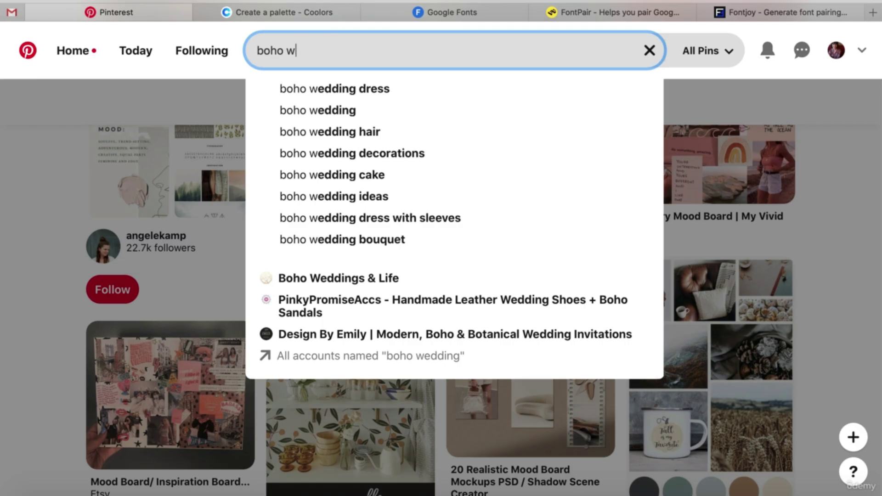
{"action": "type", "text": "bride"}
{"action": "key", "text": "Return"}
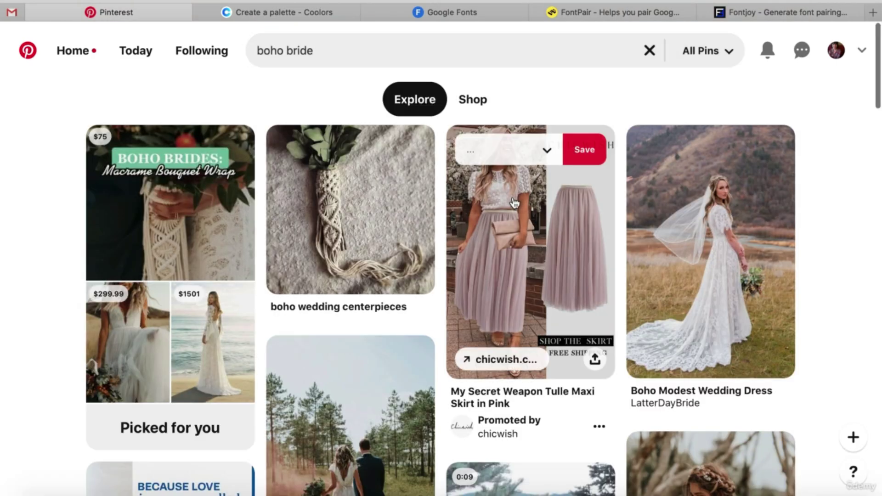
Scroll through the boho bride results, such as Boho Modest Wedding Dress pins.
{"action": "scroll", "coordinate": [815, 297], "scroll_direction": "down", "scroll_amount": 5}
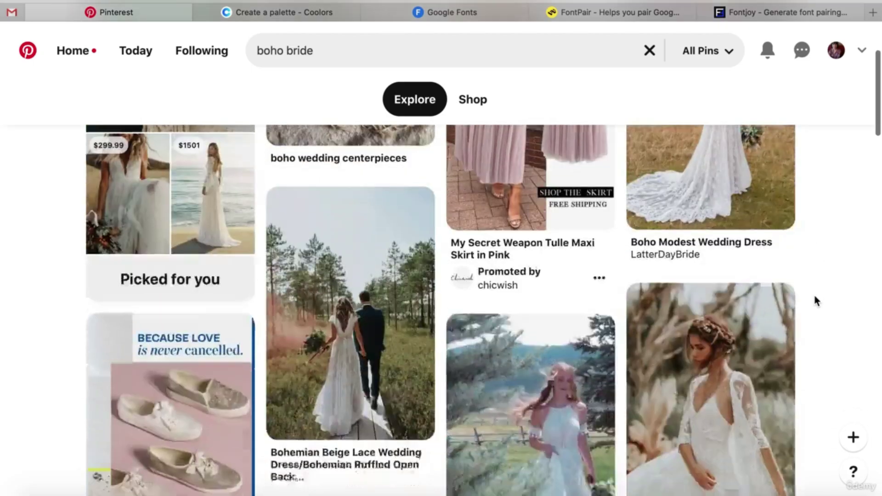
{"action": "scroll", "coordinate": [816, 301], "scroll_direction": "down", "scroll_amount": 2}
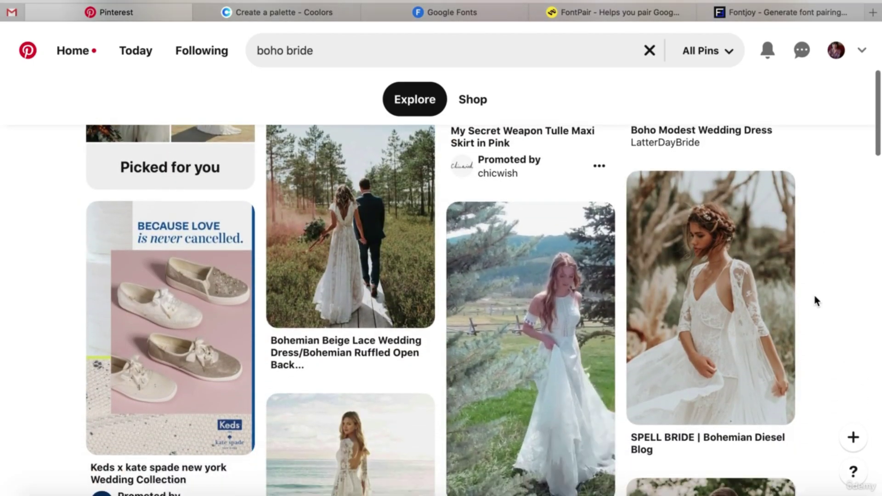
{"action": "scroll", "coordinate": [813, 269], "scroll_direction": "down", "scroll_amount": 5}
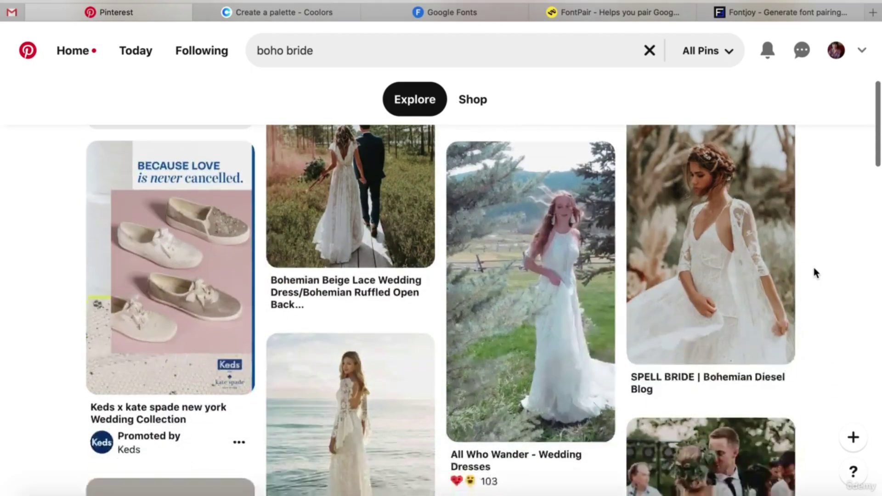
{"action": "scroll", "coordinate": [814, 270], "scroll_direction": "down", "scroll_amount": 8}
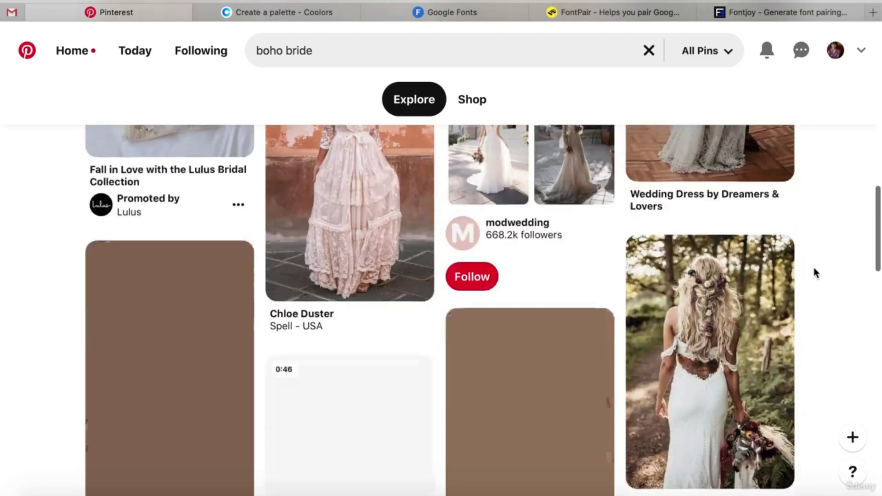
{"action": "scroll", "coordinate": [816, 272], "scroll_direction": "down", "scroll_amount": 3}
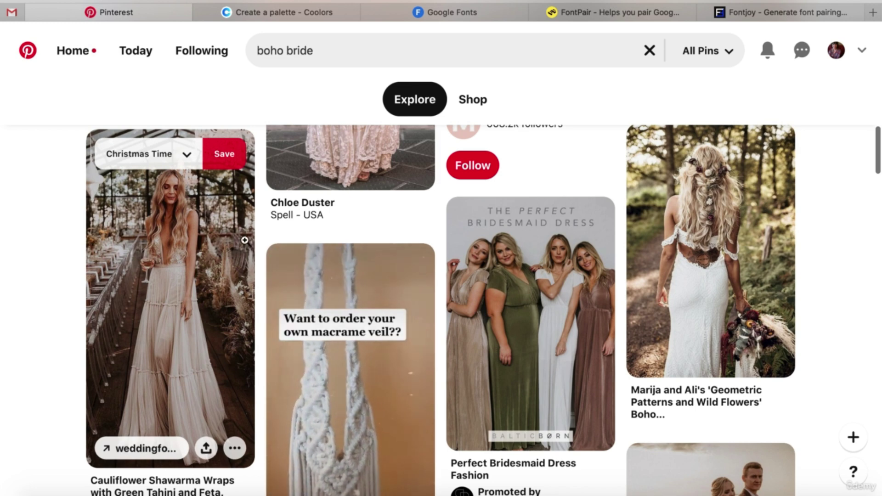
{"action": "scroll", "coordinate": [823, 250], "scroll_direction": "down", "scroll_amount": 7}
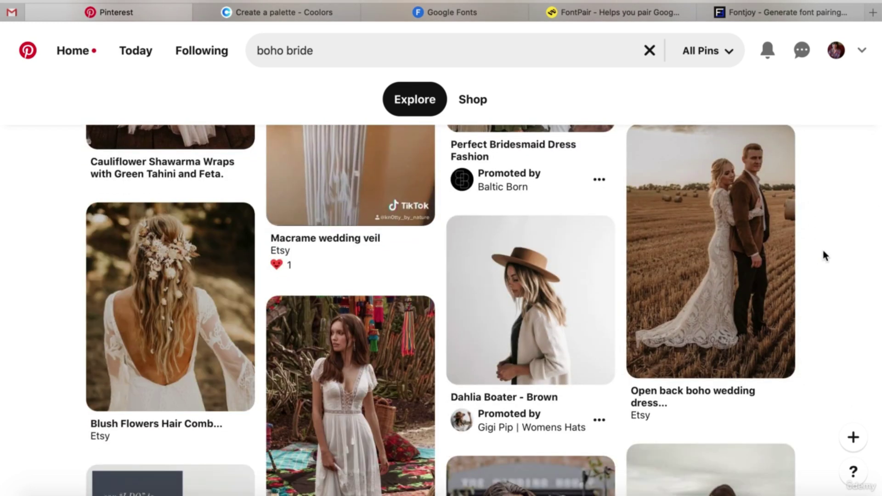
{"action": "scroll", "coordinate": [823, 253], "scroll_direction": "down", "scroll_amount": 6}
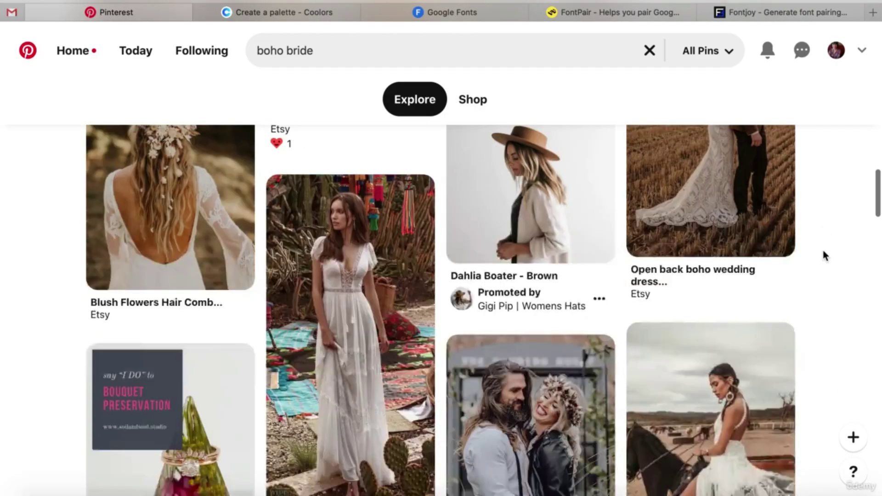
{"action": "scroll", "coordinate": [823, 256], "scroll_direction": "down", "scroll_amount": 5}
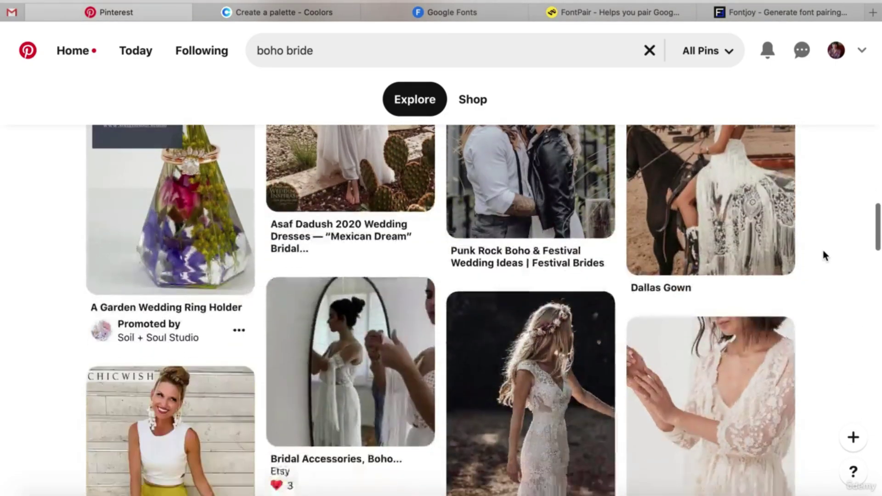
{"action": "scroll", "coordinate": [824, 251], "scroll_direction": "up", "scroll_amount": 20}
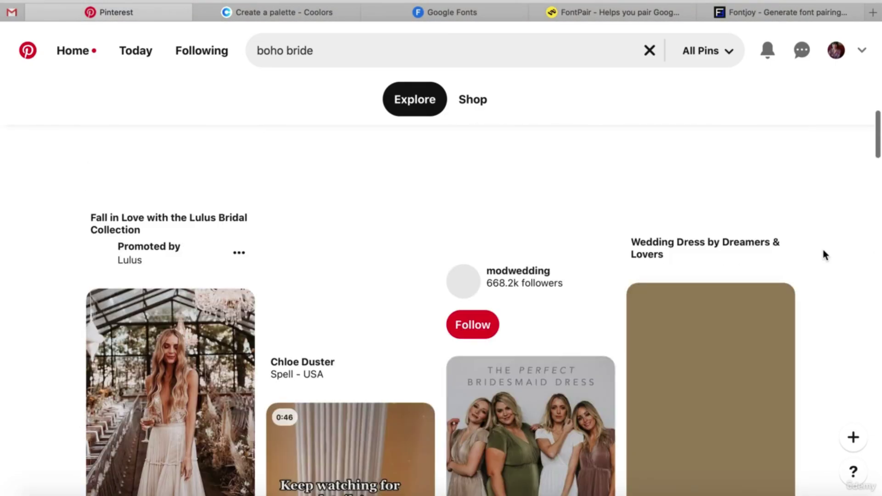
{"action": "scroll", "coordinate": [822, 248], "scroll_direction": "up", "scroll_amount": 5}
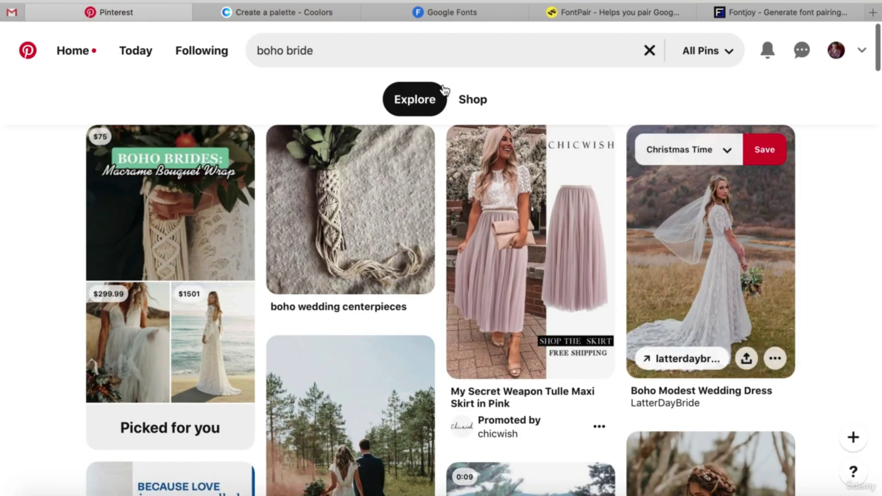
Change the search from 'boho bride' to 'boho wedding' and submit it.
{"action": "left_click", "coordinate": [358, 52]}
{"action": "key", "text": "BackSpace"}
{"action": "key", "text": "BackSpace"}
{"action": "key", "text": "BackSpace"}
{"action": "key", "text": "BackSpace"}
{"action": "key", "text": "BackSpace"}
{"action": "type", "text": "wedding"}
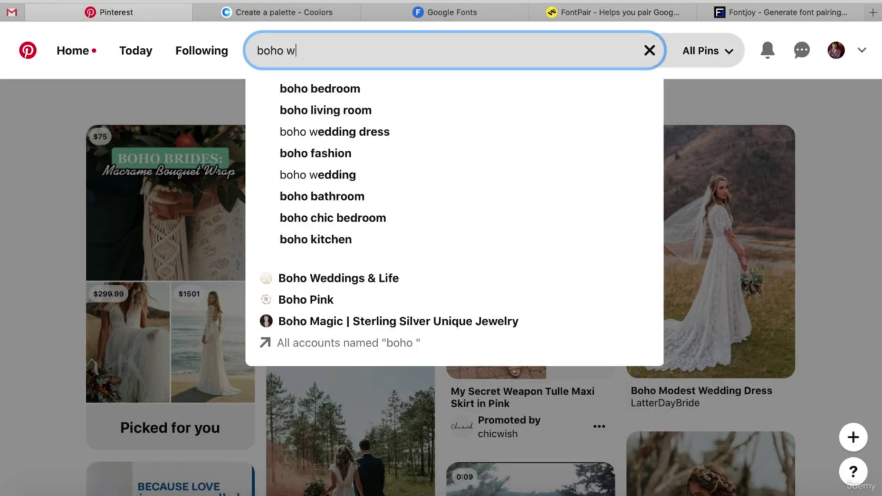
{"action": "key", "text": "Return"}
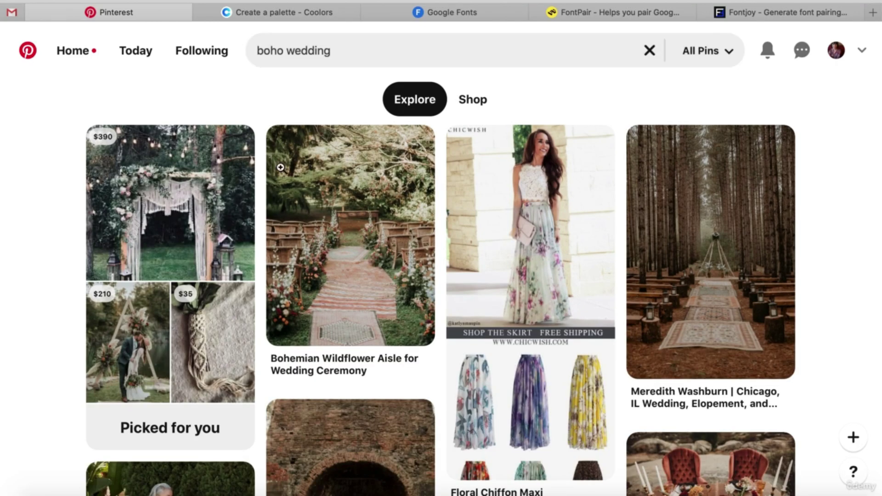
Scroll through the boho wedding results, including pampas grass décor pins.
{"action": "mouse_move", "coordinate": [360, 228]}
{"action": "scroll", "coordinate": [817, 227], "scroll_direction": "down", "scroll_amount": 3}
{"action": "scroll", "coordinate": [817, 227], "scroll_direction": "up", "scroll_amount": 2}
{"action": "scroll", "coordinate": [818, 224], "scroll_direction": "down", "scroll_amount": 10}
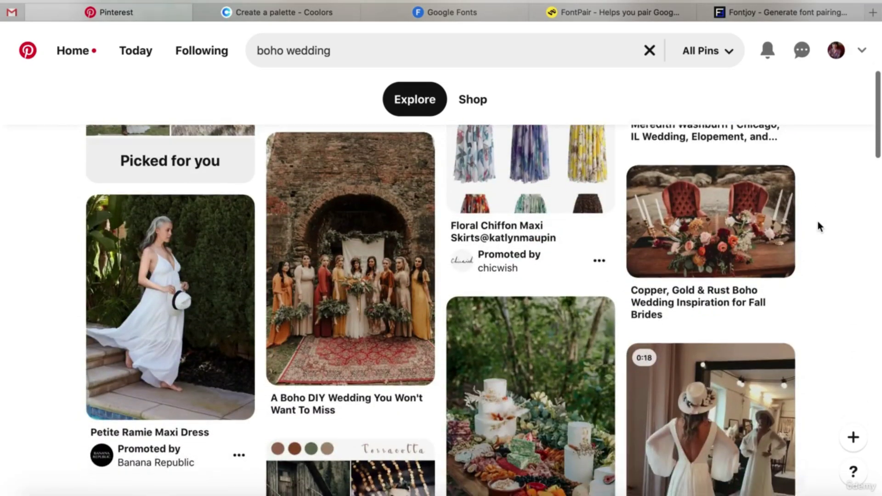
{"action": "scroll", "coordinate": [818, 224], "scroll_direction": "down", "scroll_amount": 7}
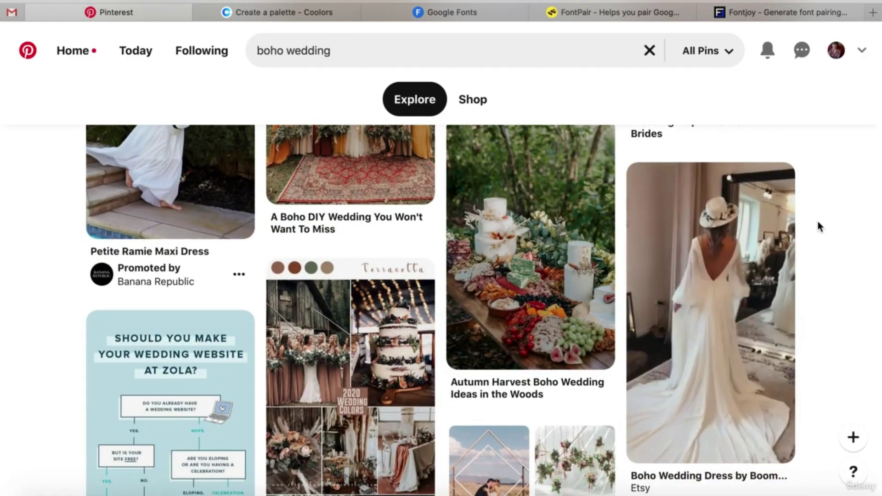
{"action": "scroll", "coordinate": [818, 224], "scroll_direction": "down", "scroll_amount": 10}
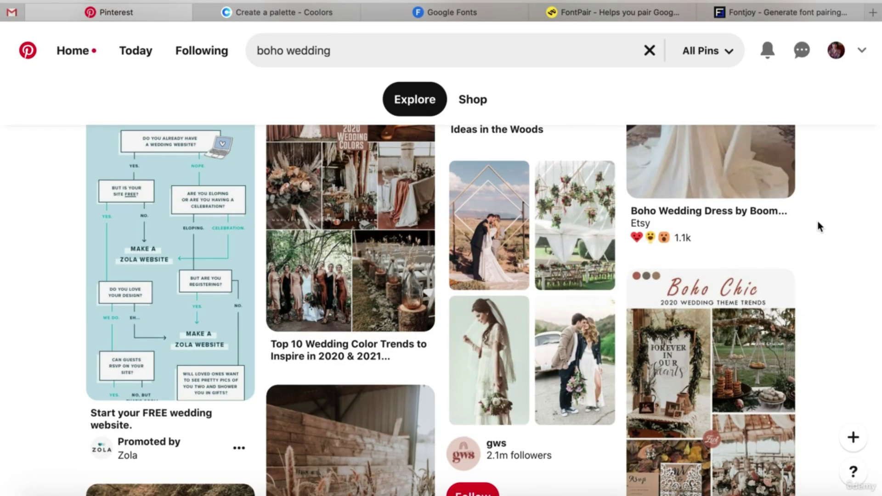
{"action": "scroll", "coordinate": [818, 225], "scroll_direction": "down", "scroll_amount": 11}
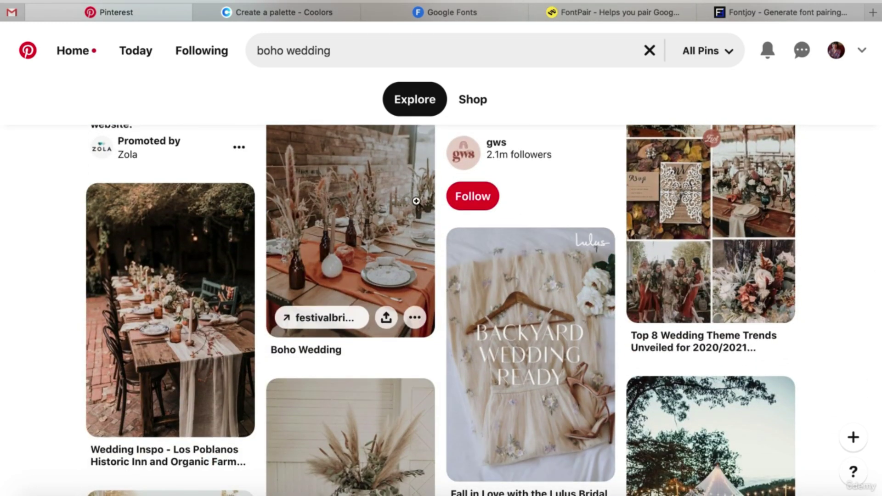
{"action": "scroll", "coordinate": [758, 234], "scroll_direction": "down", "scroll_amount": 6}
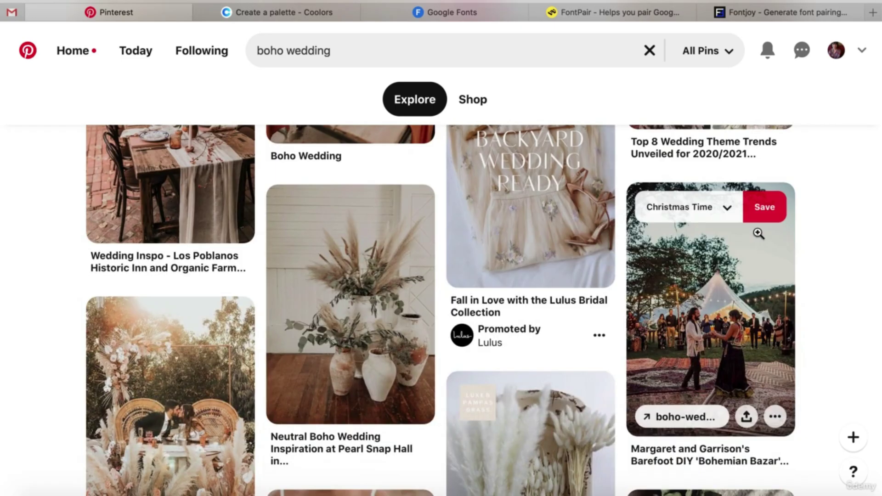
{"action": "scroll", "coordinate": [758, 234], "scroll_direction": "down", "scroll_amount": 5}
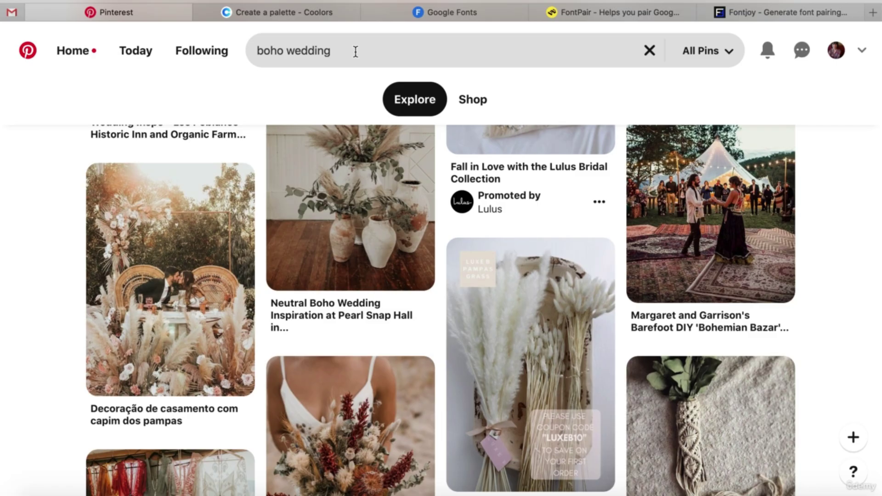
Replace the 'boho wedding' query with 'bold patterns' and run the search.
{"action": "triple_click", "coordinate": [355, 51]}
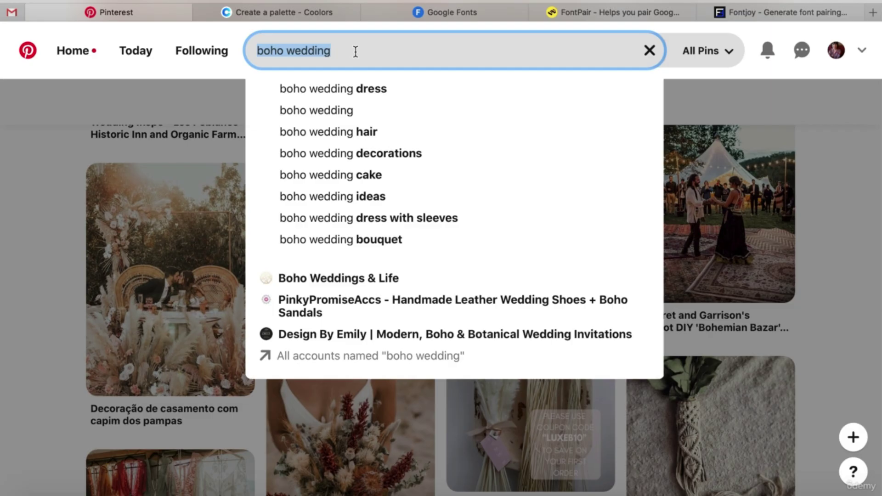
{"action": "type", "text": "bold pattern"}
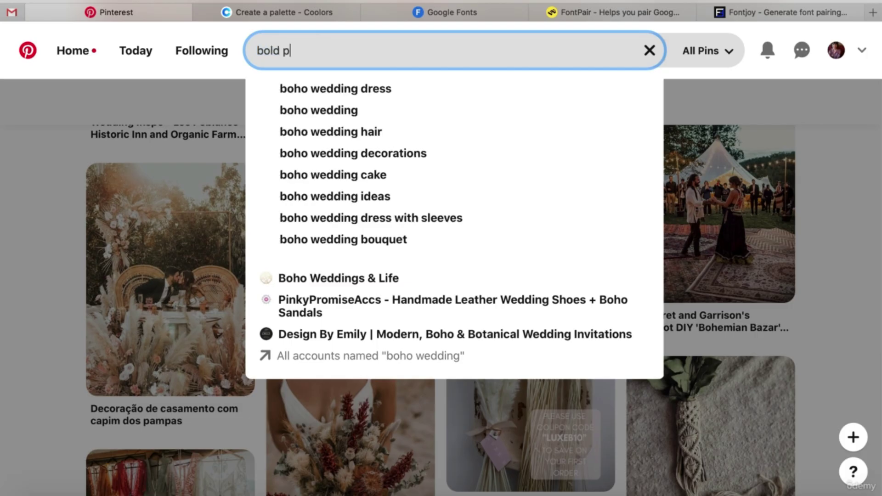
{"action": "type", "text": "s"}
{"action": "key", "text": "Return"}
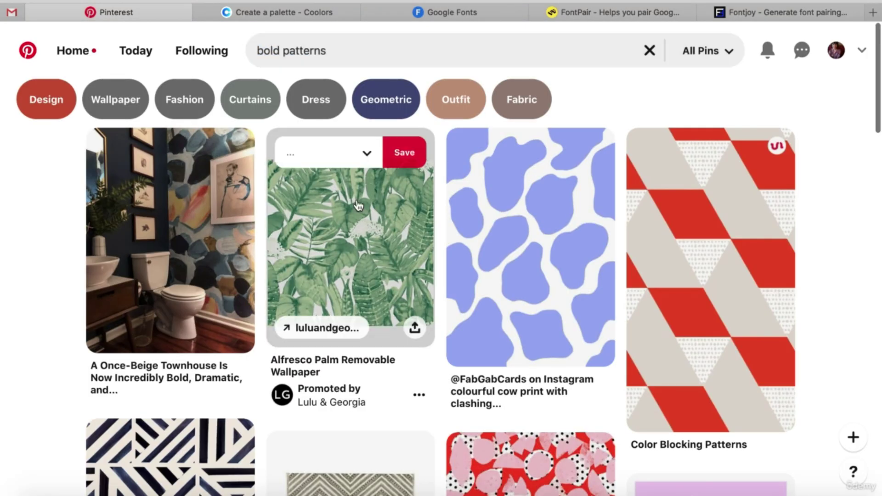
{"action": "mouse_move", "coordinate": [490, 311]}
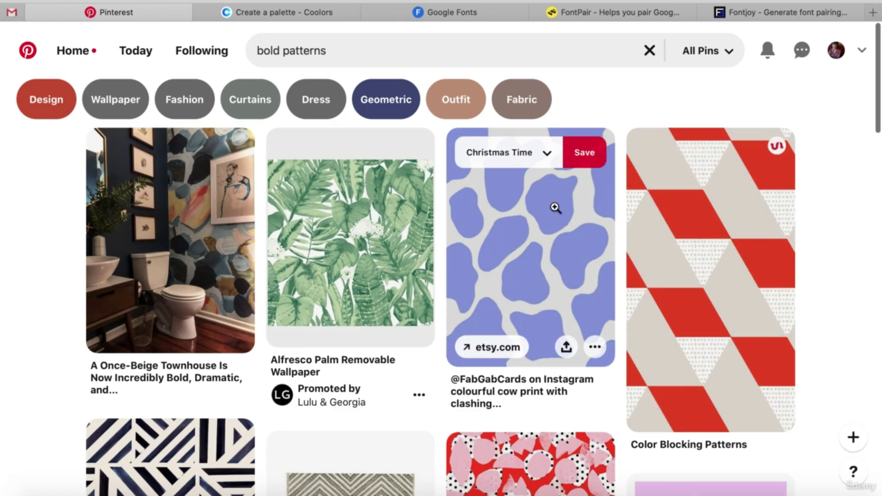
{"action": "scroll", "coordinate": [555, 207], "scroll_direction": "down", "scroll_amount": 5}
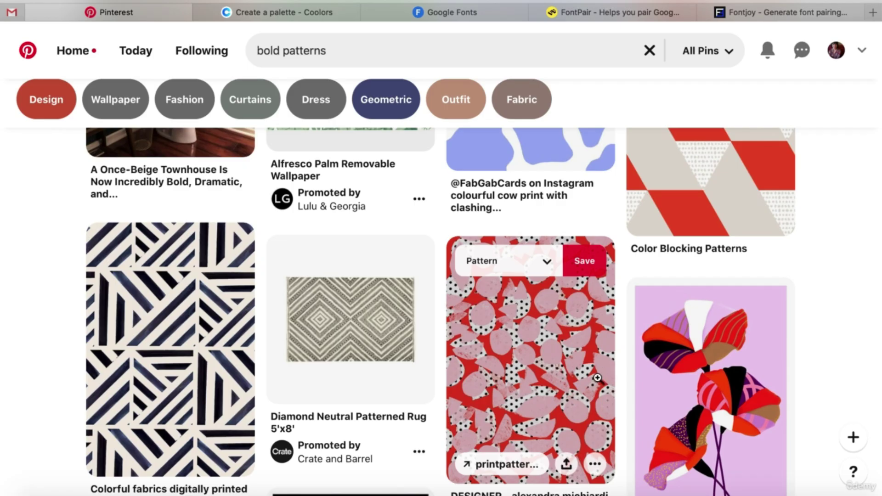
{"action": "scroll", "coordinate": [597, 378], "scroll_direction": "down", "scroll_amount": 1}
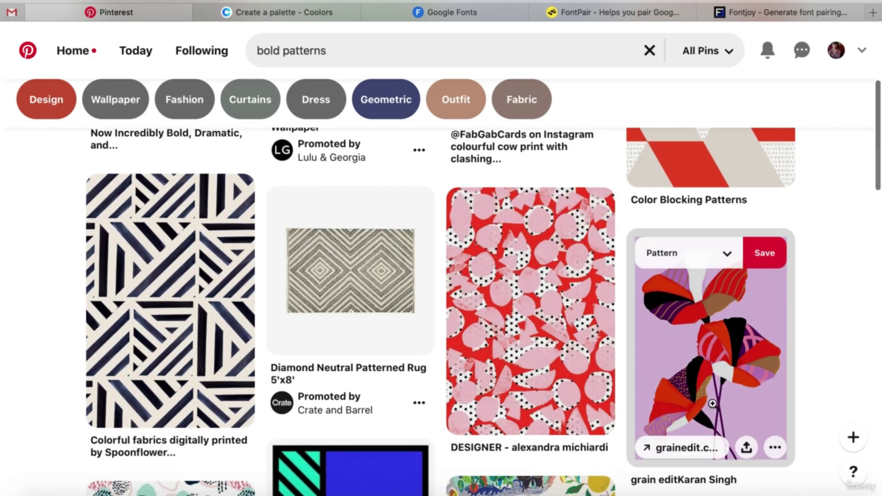
{"action": "scroll", "coordinate": [712, 404], "scroll_direction": "down", "scroll_amount": 1}
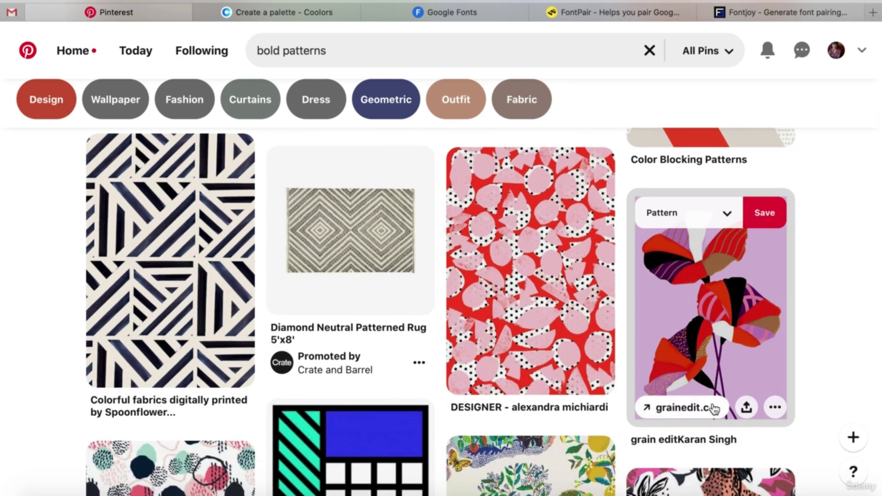
{"action": "scroll", "coordinate": [713, 409], "scroll_direction": "down", "scroll_amount": 3}
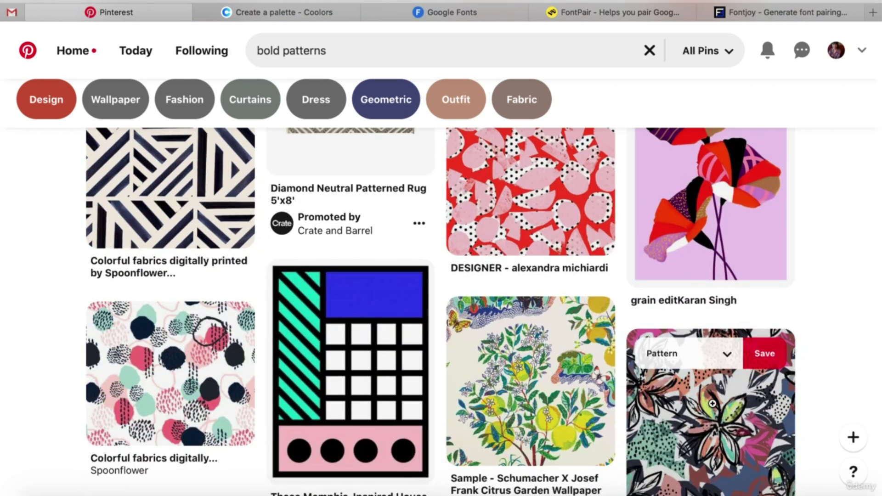
{"action": "scroll", "coordinate": [713, 403], "scroll_direction": "down", "scroll_amount": 3}
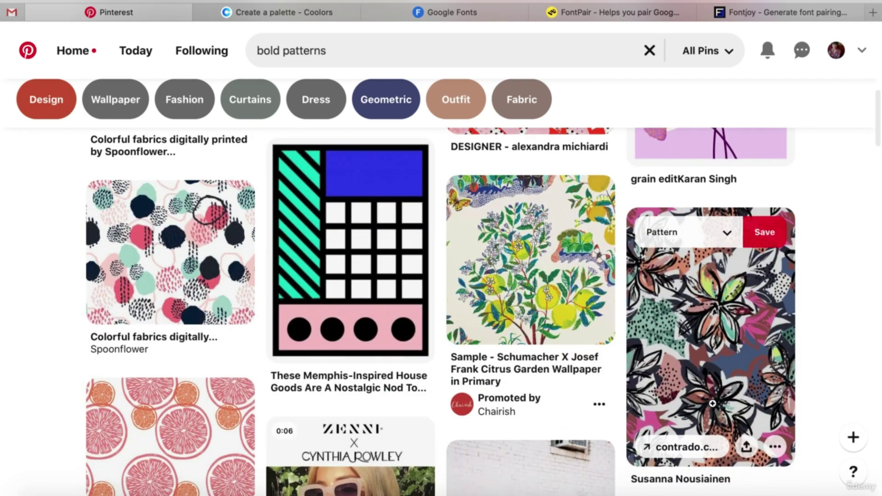
{"action": "scroll", "coordinate": [712, 403], "scroll_direction": "down", "scroll_amount": 5}
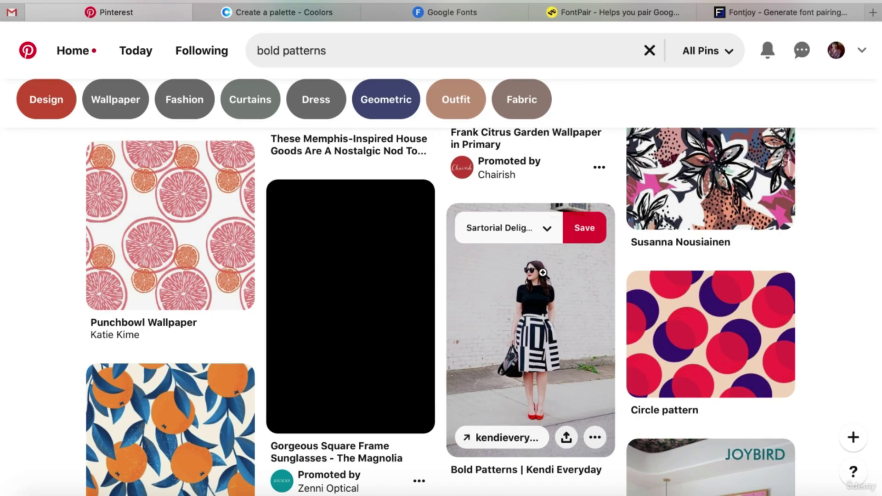
{"action": "scroll", "coordinate": [542, 273], "scroll_direction": "down", "scroll_amount": 2}
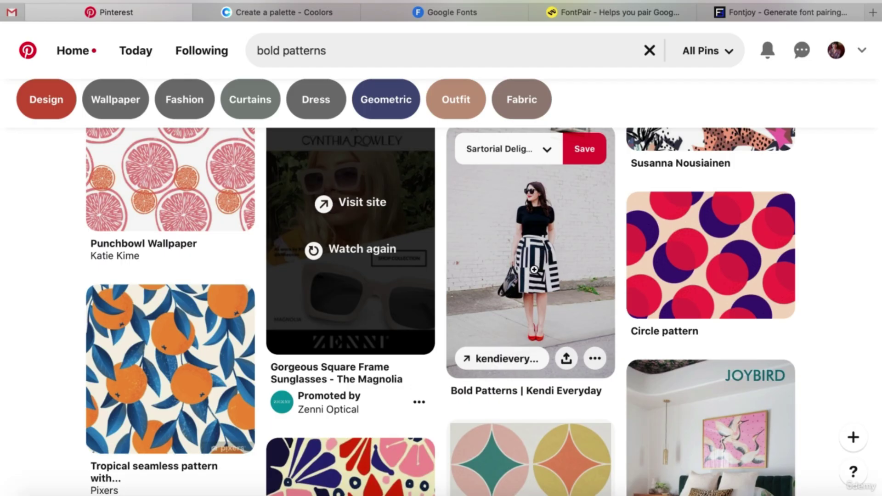
{"action": "scroll", "coordinate": [535, 270], "scroll_direction": "down", "scroll_amount": 2}
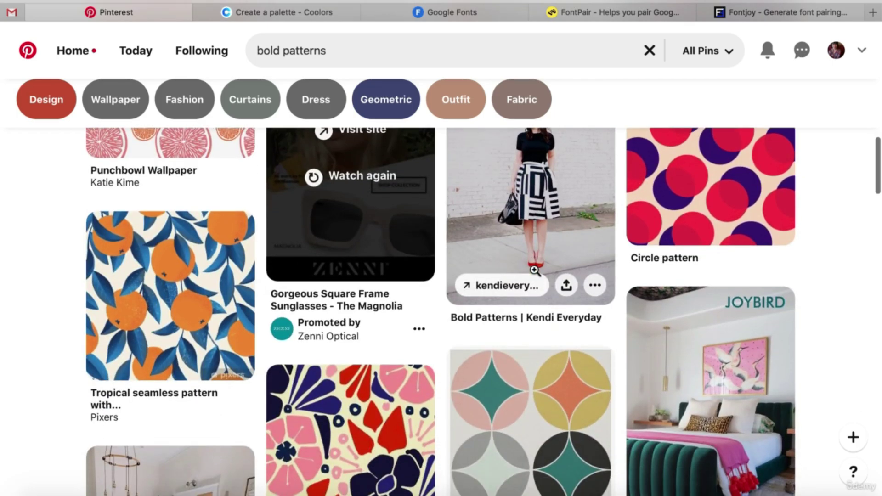
{"action": "scroll", "coordinate": [534, 270], "scroll_direction": "down", "scroll_amount": 3}
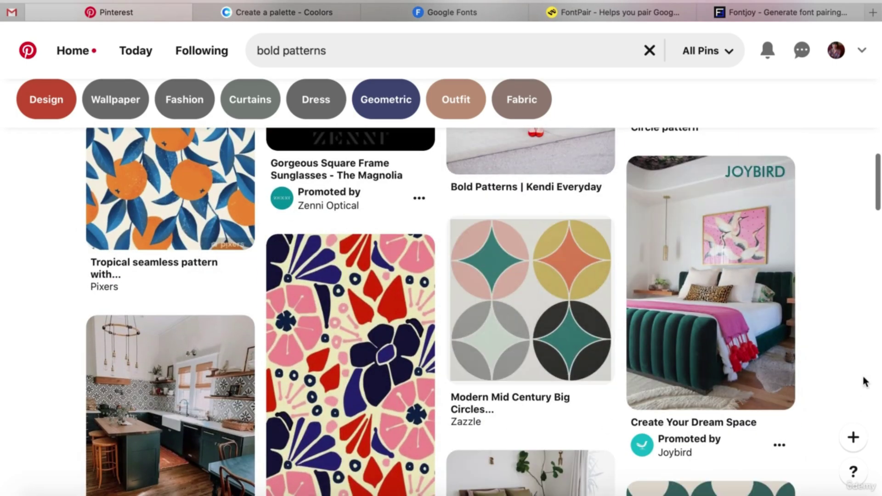
{"action": "scroll", "coordinate": [864, 382], "scroll_direction": "down", "scroll_amount": 2}
{"action": "scroll", "coordinate": [864, 382], "scroll_direction": "up", "scroll_amount": 2}
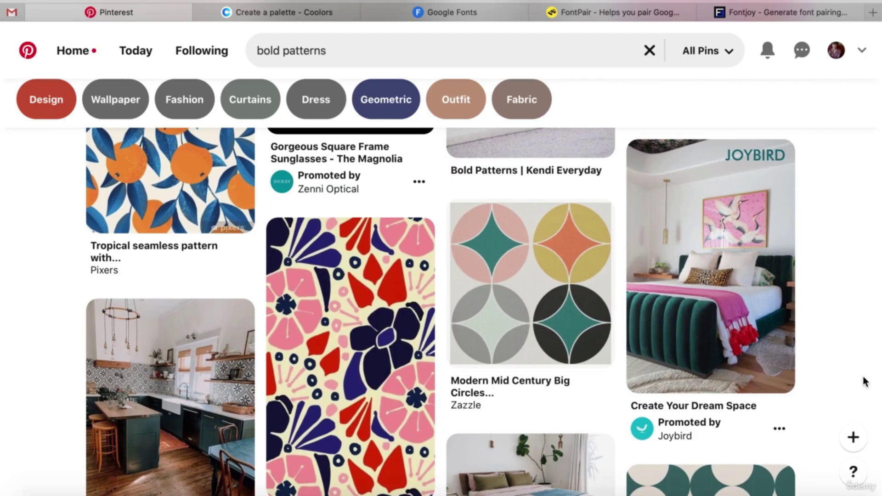
{"action": "mouse_move", "coordinate": [690, 216]}
{"action": "mouse_move", "coordinate": [742, 329]}
{"action": "scroll", "coordinate": [415, 351], "scroll_direction": "down", "scroll_amount": 3}
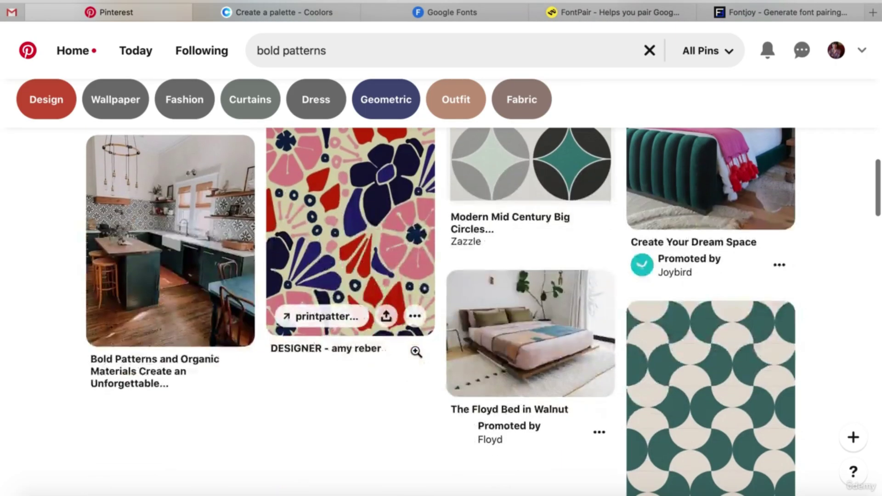
{"action": "scroll", "coordinate": [415, 351], "scroll_direction": "up", "scroll_amount": 5}
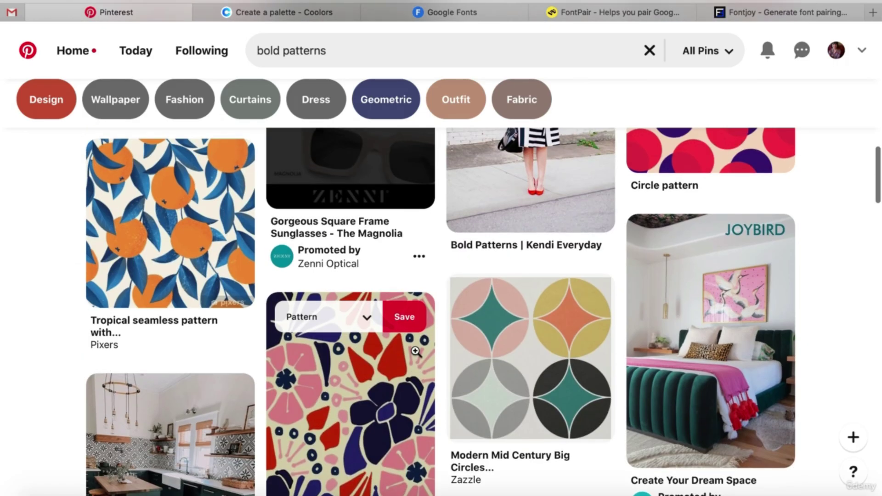
{"action": "scroll", "coordinate": [416, 351], "scroll_direction": "up", "scroll_amount": 10}
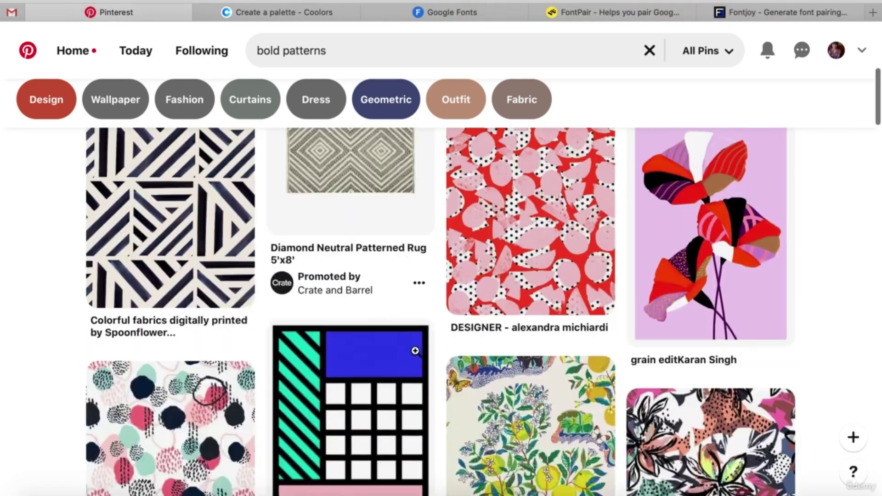
{"action": "scroll", "coordinate": [415, 351], "scroll_direction": "up", "scroll_amount": 4}
{"action": "scroll", "coordinate": [417, 356], "scroll_direction": "up", "scroll_amount": 1}
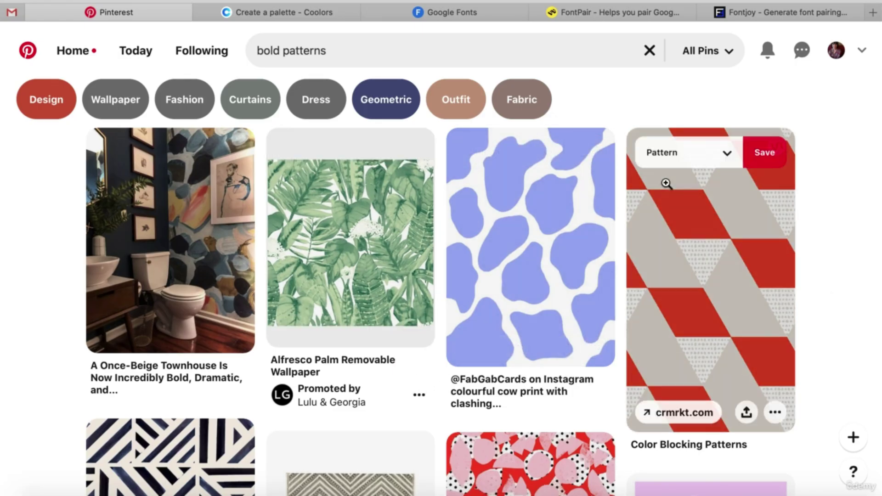
Scroll the bold patterns results briefly, then switch to the 'Create a palette - Coolors' tab.
{"action": "scroll", "coordinate": [490, 250], "scroll_direction": "down", "scroll_amount": 7}
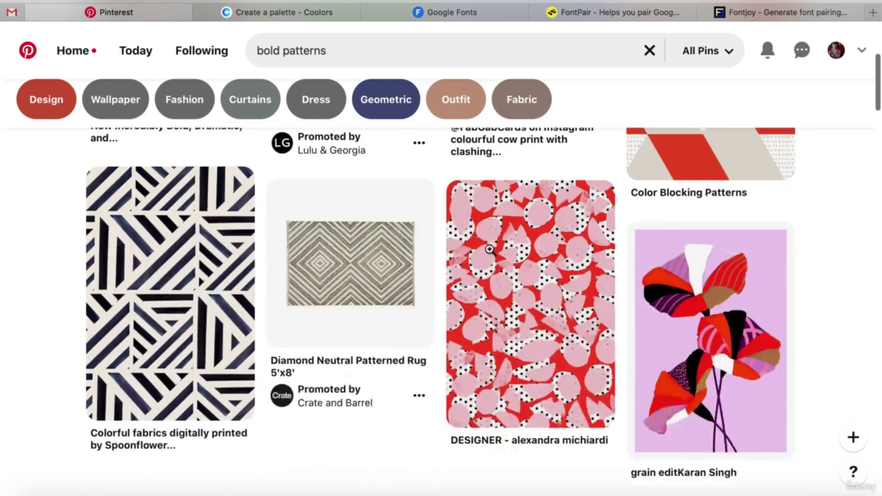
{"action": "scroll", "coordinate": [490, 249], "scroll_direction": "down", "scroll_amount": 5}
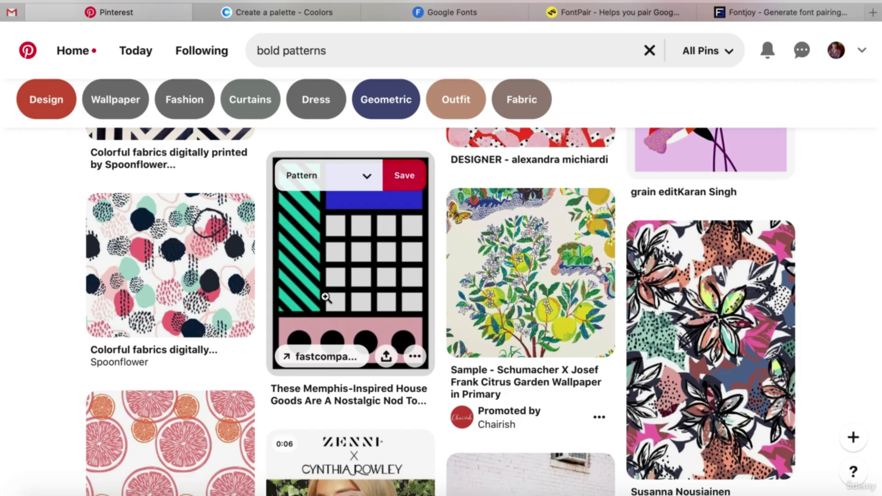
{"action": "left_click", "coordinate": [258, 12]}
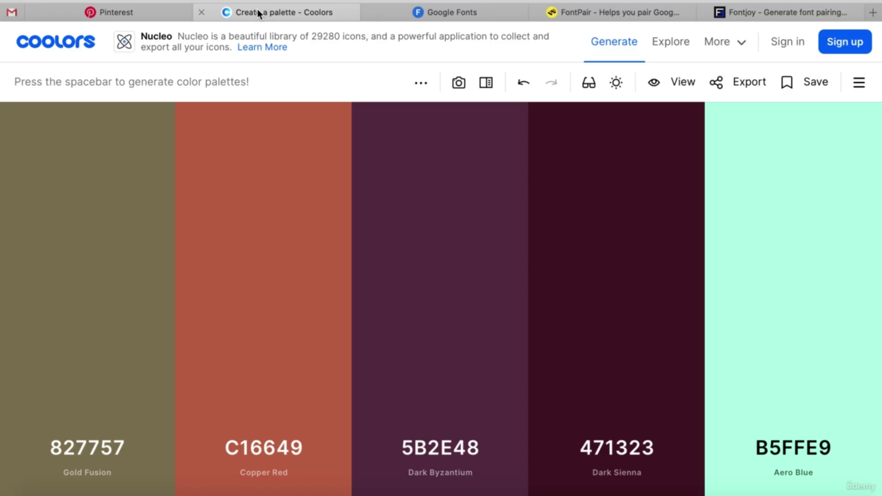
Regenerate random palettes until Oxford Blue, Charcoal, Cadet Blue Crayola, Papaya Whip and Peach Crayola appear.
{"action": "key", "text": "space"}
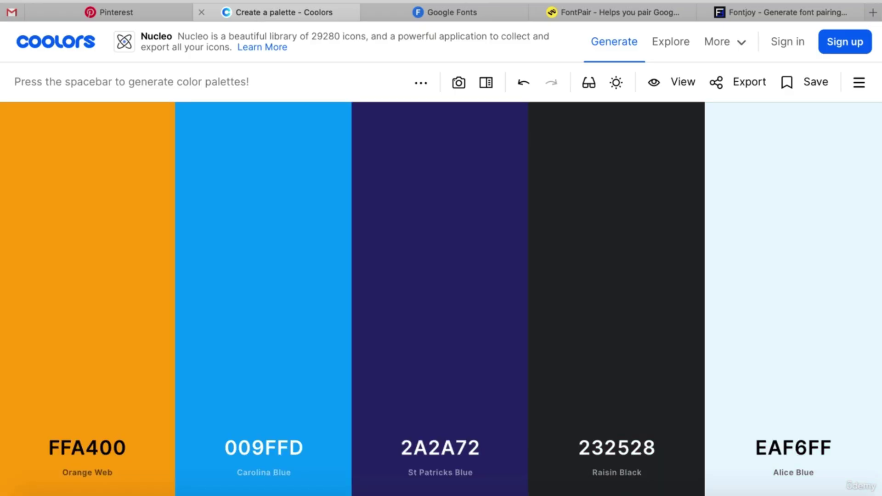
{"action": "mouse_move", "coordinate": [320, 156]}
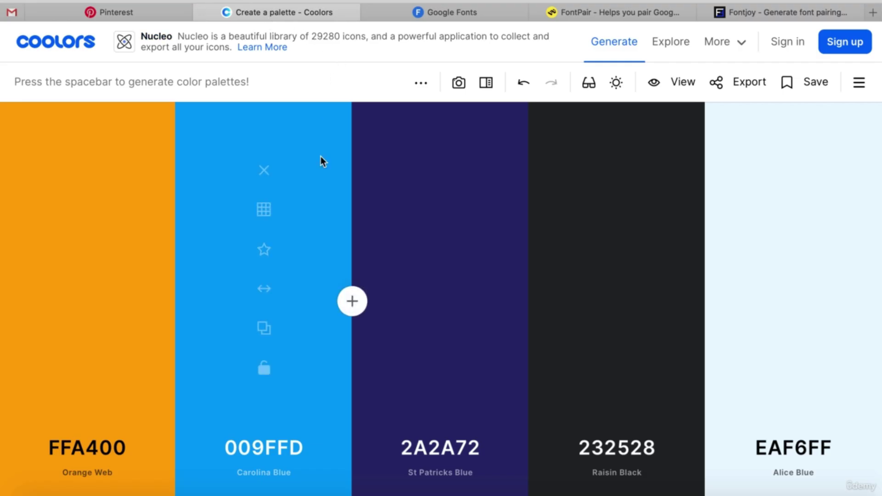
{"action": "key", "text": "space"}
{"action": "key", "text": "space"}
{"action": "key", "text": "space"}
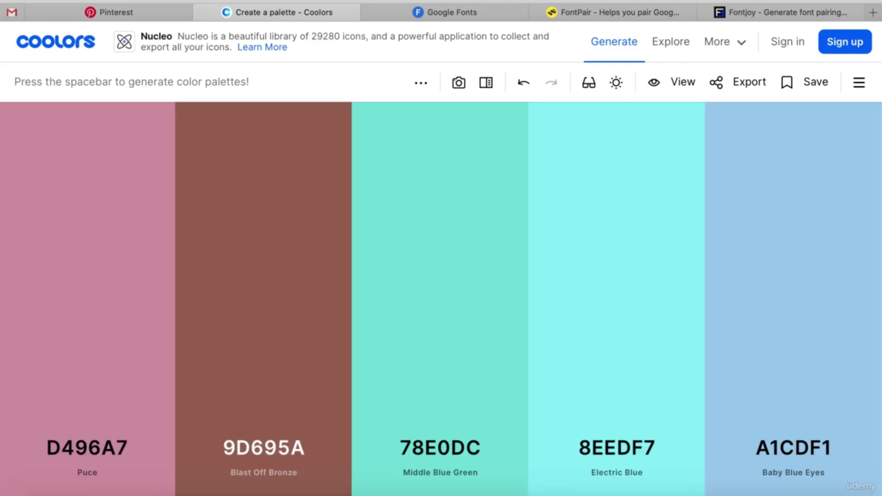
{"action": "key", "text": "space"}
{"action": "key", "text": "space"}
{"action": "key", "text": "space"}
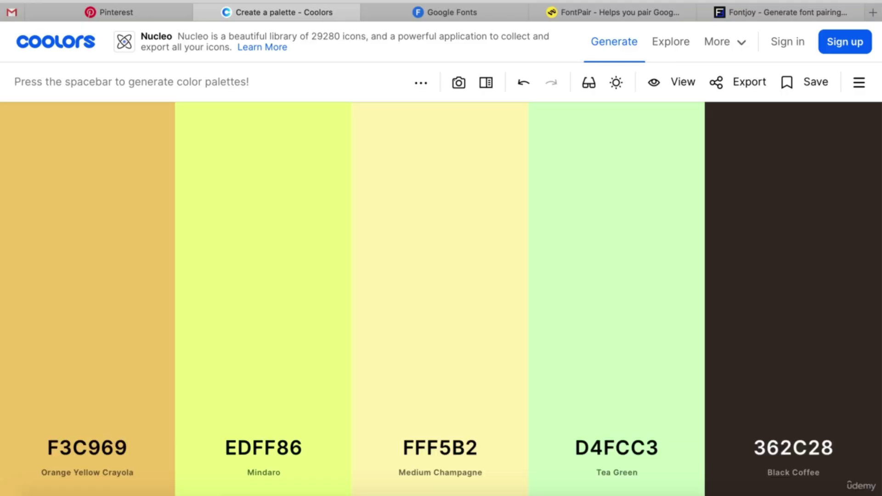
{"action": "key", "text": "space"}
{"action": "key", "text": "space"}
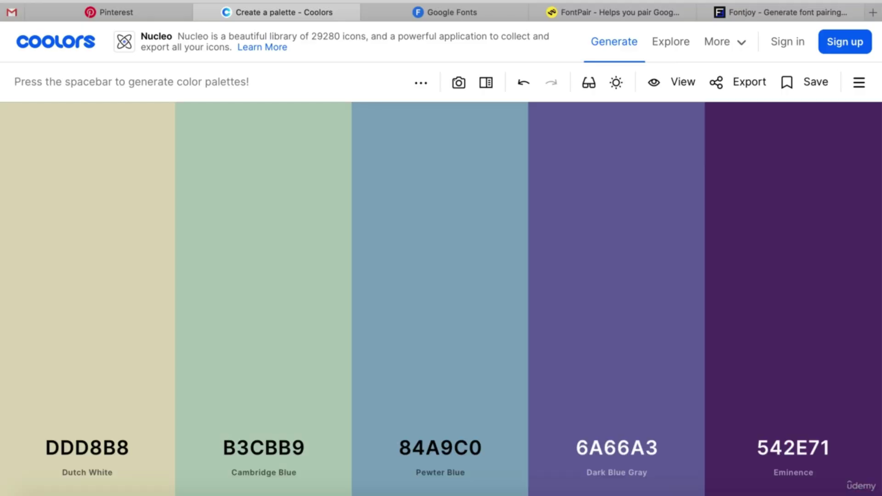
{"action": "key", "text": "space"}
{"action": "key", "text": "space"}
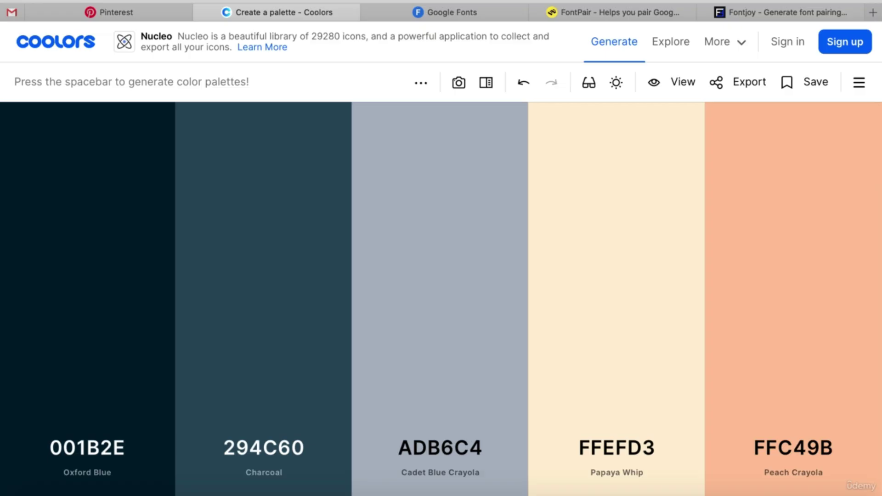
Lock Oxford Blue, Charcoal, Cadet Blue Crayola and Papaya Whip, re-roll the last colour, and lock Paradise Pink.
{"action": "mouse_move", "coordinate": [604, 390]}
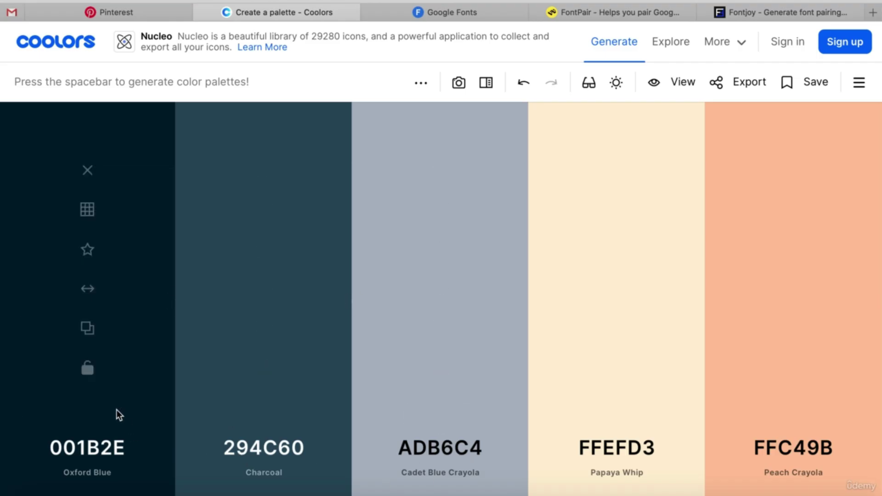
{"action": "left_click", "coordinate": [87, 367]}
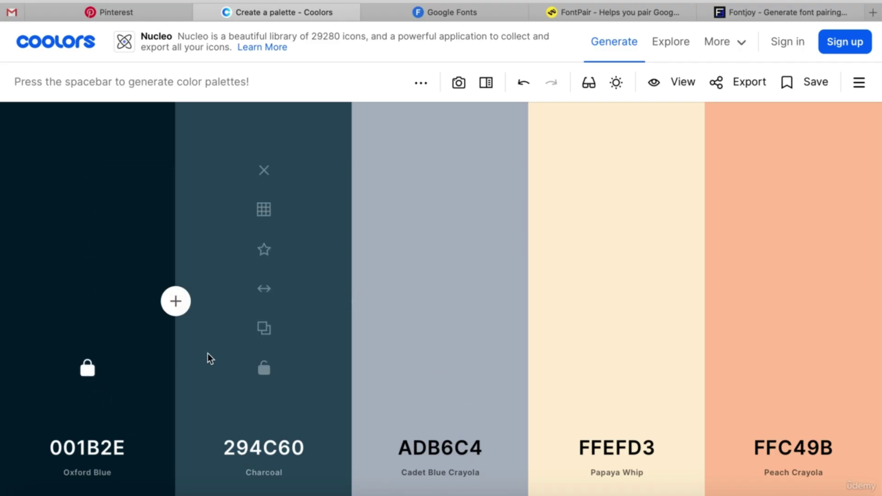
{"action": "left_click", "coordinate": [270, 374]}
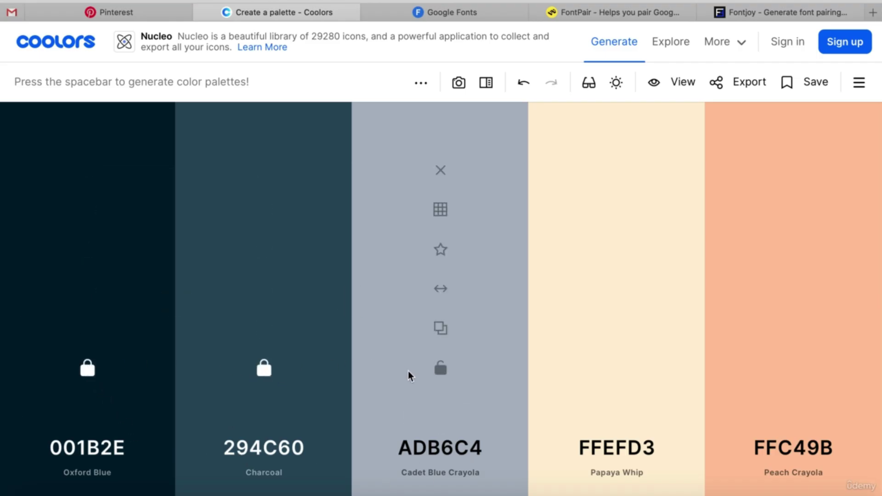
{"action": "left_click", "coordinate": [439, 374]}
{"action": "left_click", "coordinate": [613, 375]}
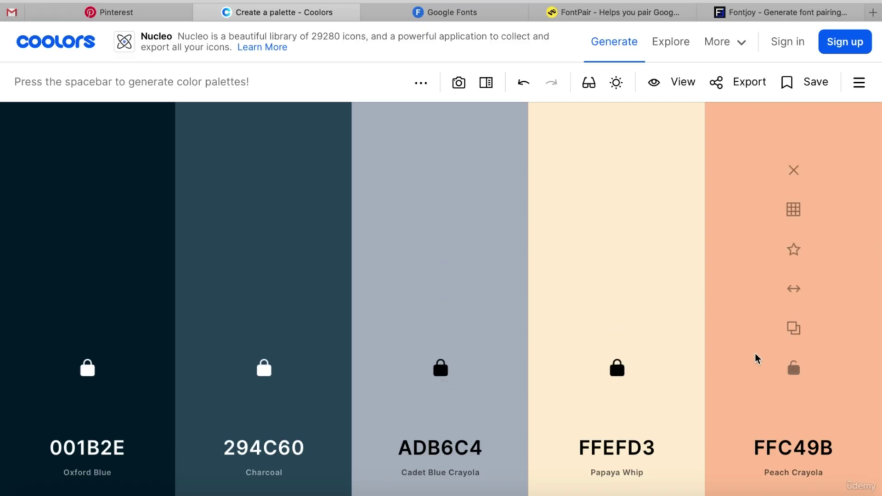
{"action": "key", "text": "space"}
{"action": "key", "text": "space"}
{"action": "key", "text": "space"}
{"action": "key", "text": "space"}
{"action": "key", "text": "space"}
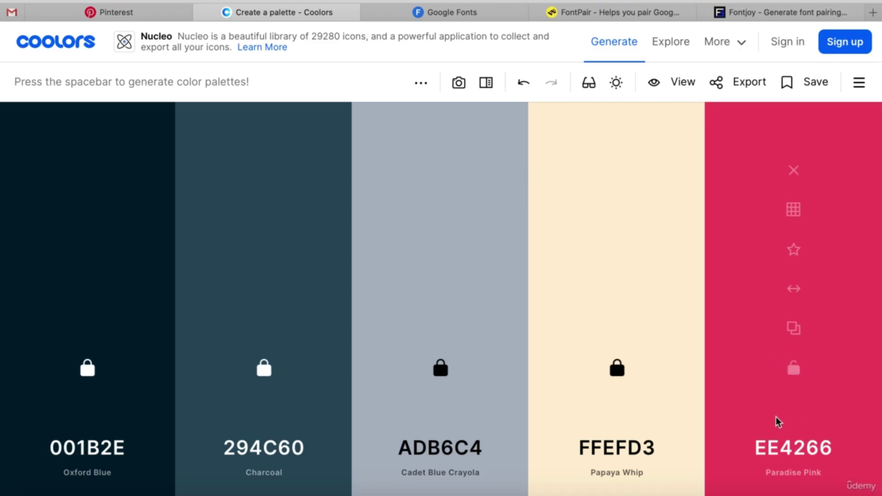
{"action": "left_click", "coordinate": [799, 373]}
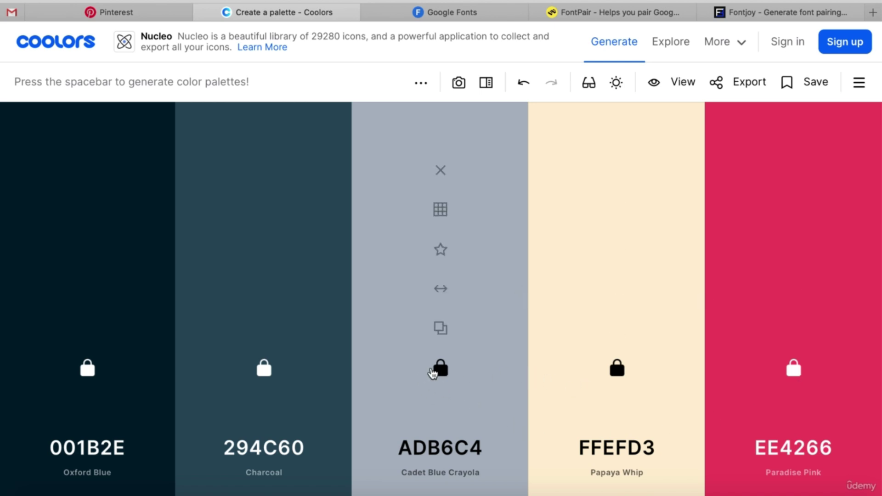
Unlock the middle Cadet Blue Crayola and re-roll it until it becomes Light Coral EB8A90.
{"action": "left_click", "coordinate": [442, 369]}
{"action": "key", "text": "space"}
{"action": "key", "text": "space"}
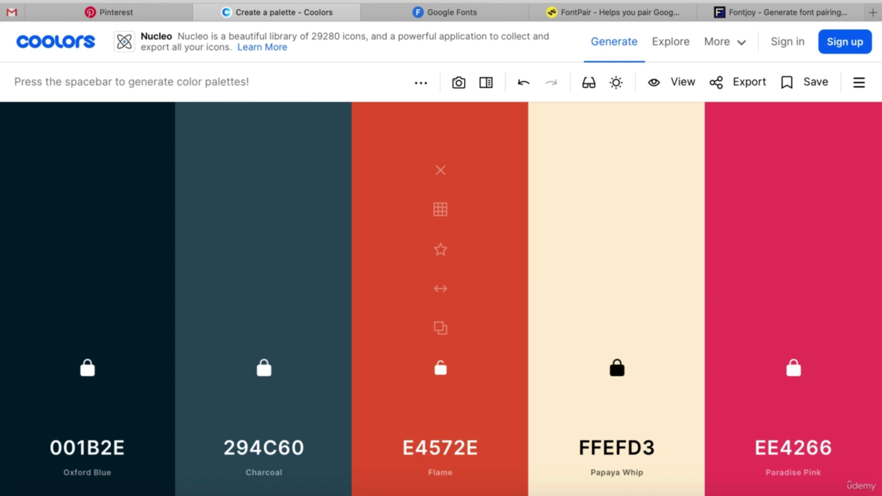
{"action": "key", "text": "space"}
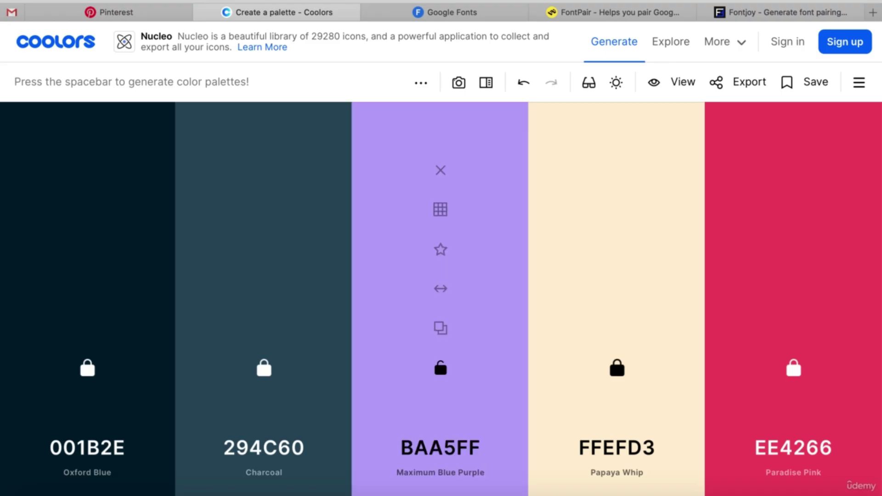
{"action": "key", "text": "space"}
{"action": "key", "text": "space"}
{"action": "key", "text": "space"}
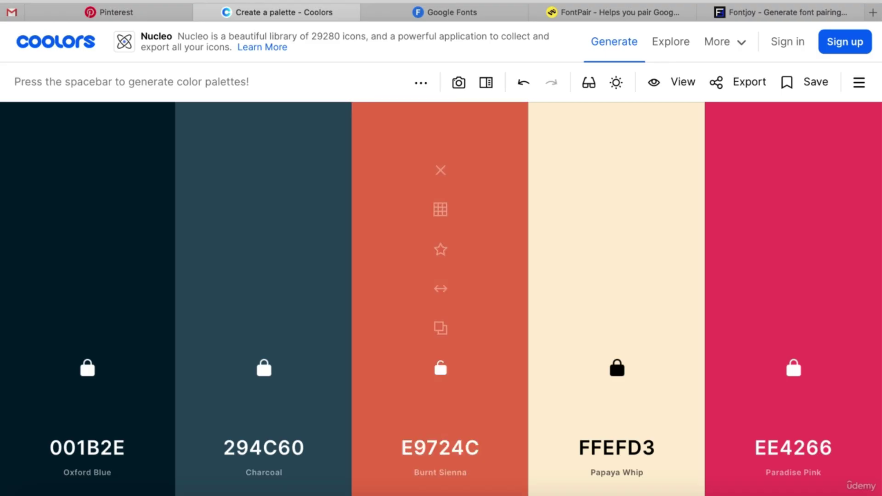
{"action": "key", "text": "space"}
{"action": "key", "text": "space"}
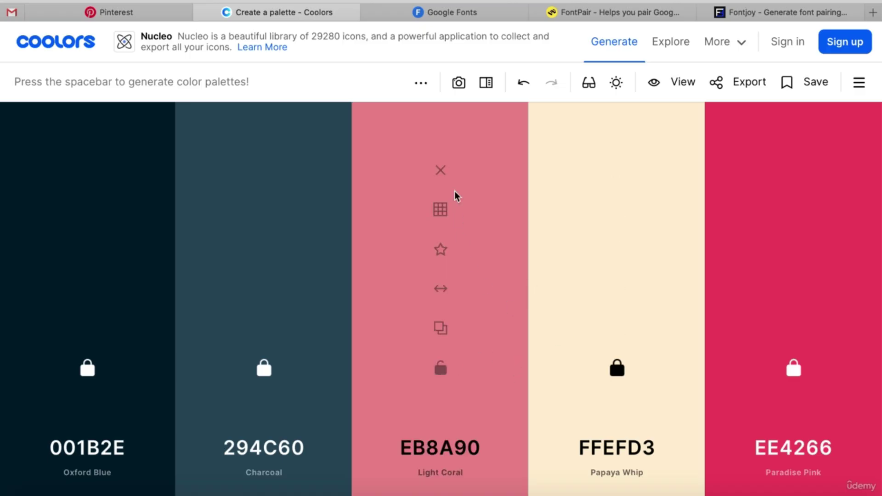
Swap the middle Light Coral for its lighter shade F0A8AD from the shades view.
{"action": "left_click", "coordinate": [440, 210]}
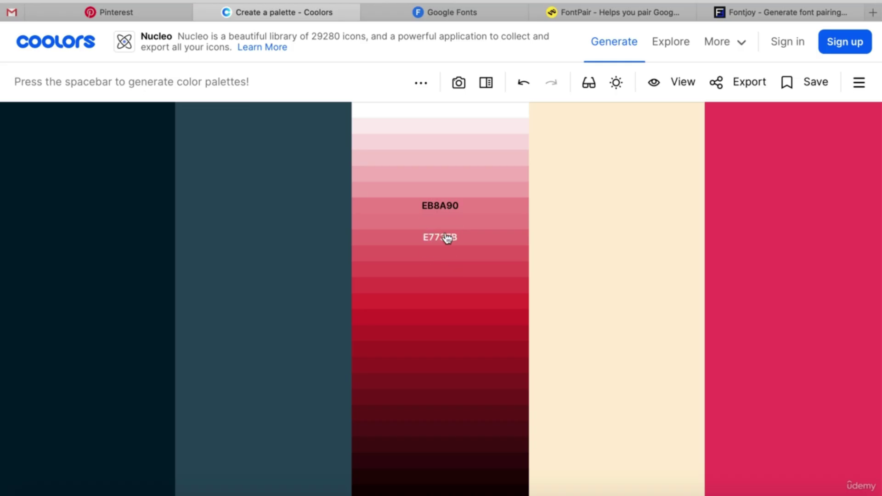
{"action": "left_click", "coordinate": [441, 192]}
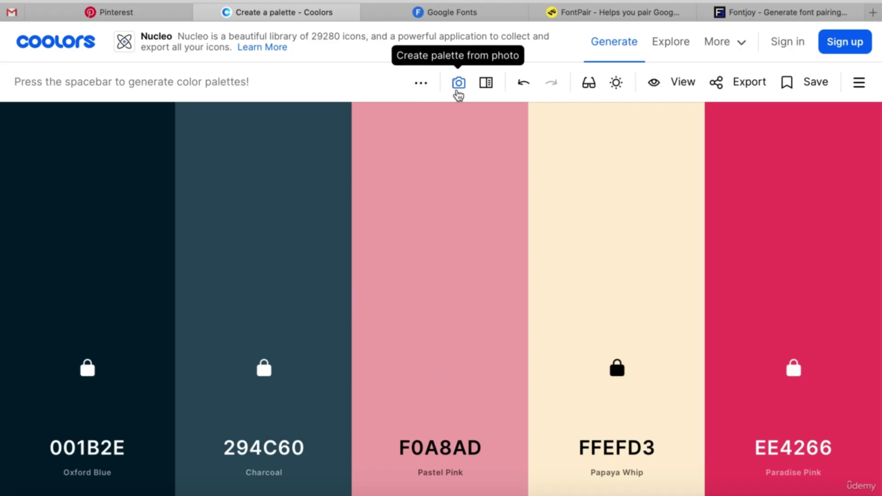
Upload the Abstract Gallery illustration into Coolors' palette-from-photo dialog.
{"action": "left_click", "coordinate": [457, 92]}
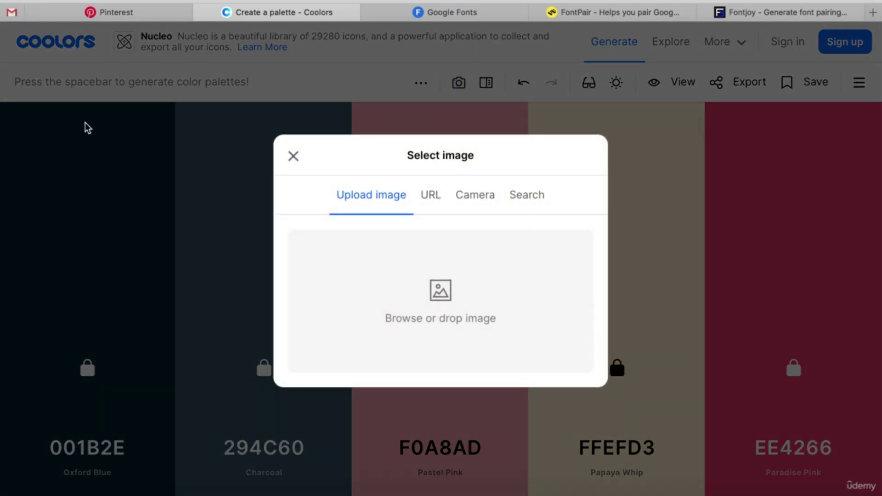
{"action": "left_click_drag", "start_coordinate": [0, 138], "coordinate": [413, 266]}
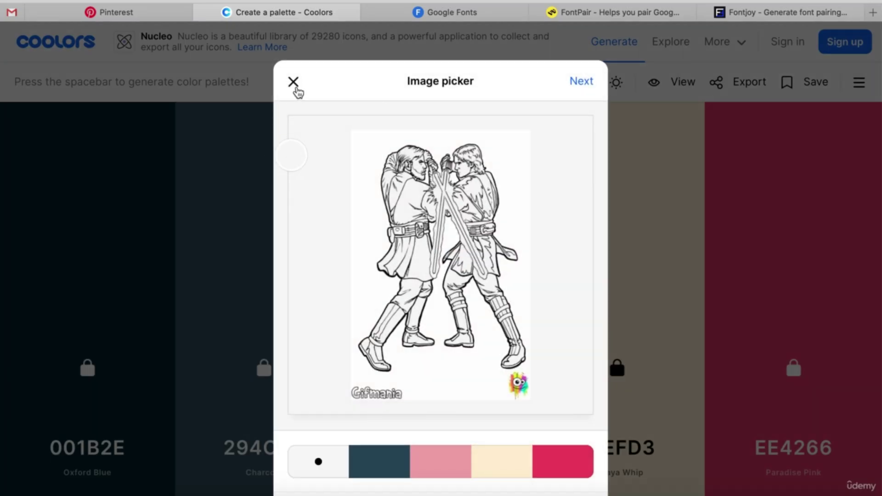
{"action": "left_click", "coordinate": [295, 86]}
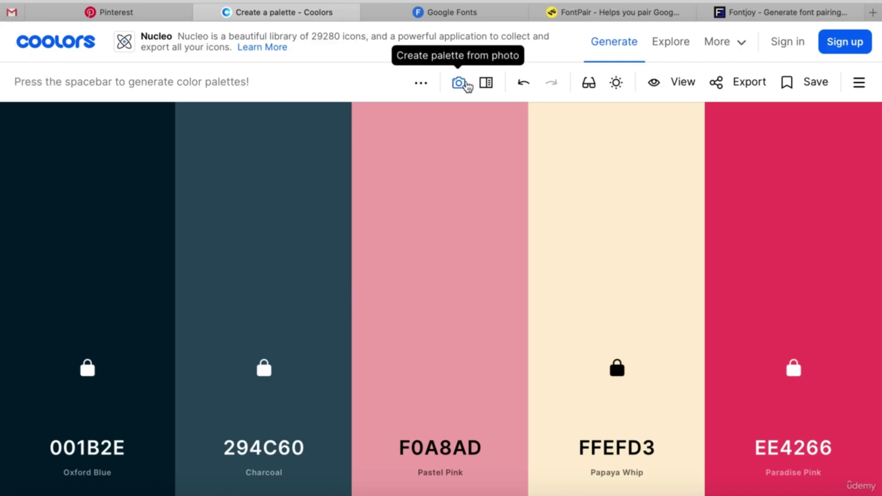
{"action": "left_click", "coordinate": [459, 83]}
{"action": "left_click_drag", "start_coordinate": [3, 101], "coordinate": [419, 303]}
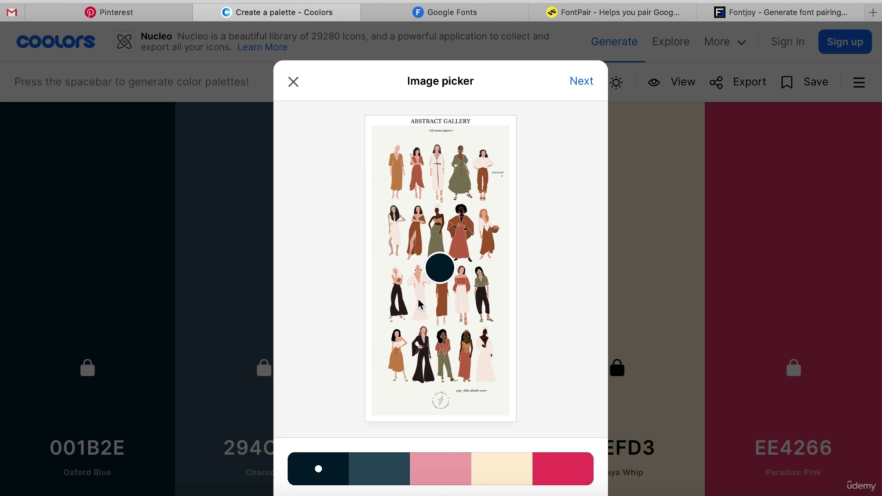
Sample olive, rust, pale pink and dark brown swatches from the figures and load the palette into the generator.
{"action": "left_click_drag", "start_coordinate": [442, 265], "coordinate": [436, 251]}
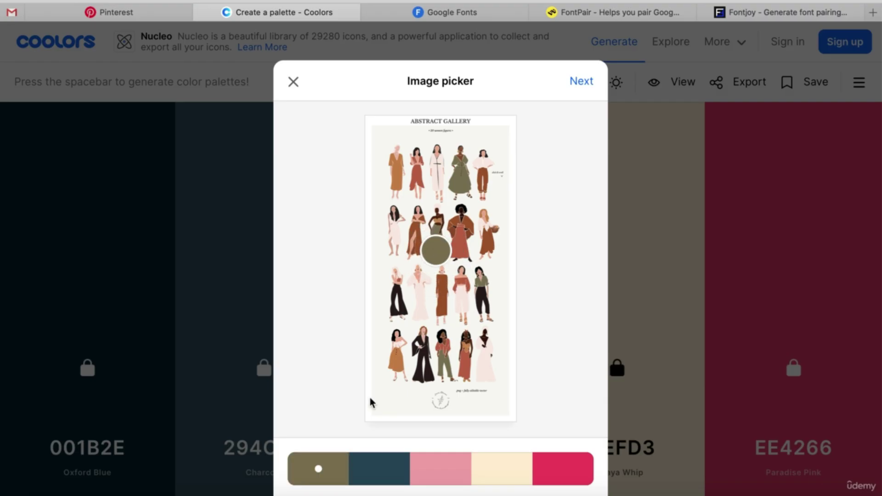
{"action": "left_click", "coordinate": [375, 467]}
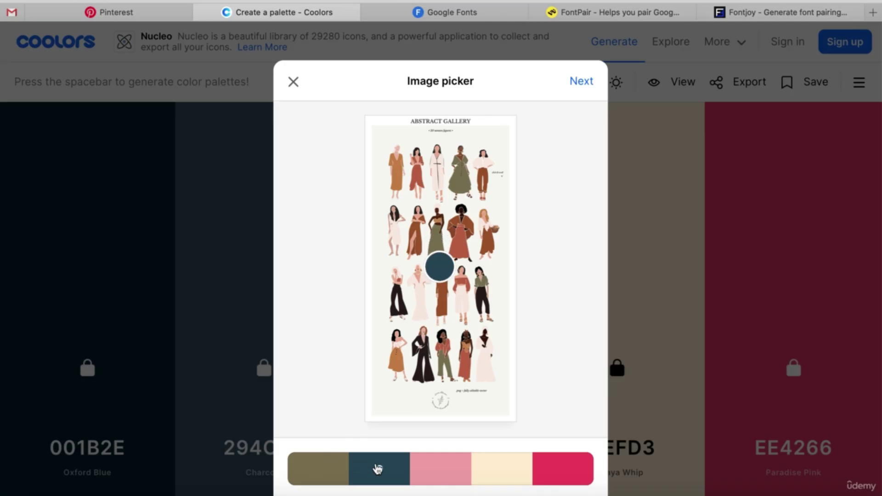
{"action": "left_click_drag", "start_coordinate": [444, 261], "coordinate": [460, 239]}
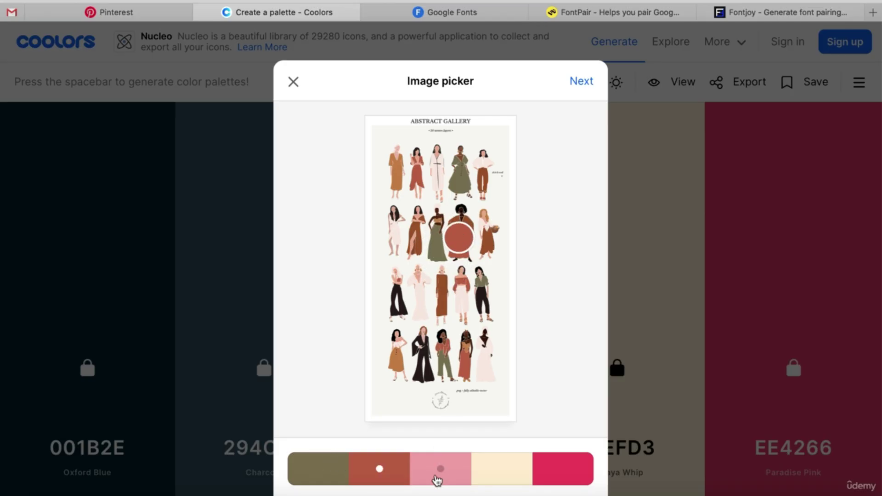
{"action": "left_click", "coordinate": [437, 481]}
{"action": "left_click_drag", "start_coordinate": [437, 271], "coordinate": [485, 367]}
{"action": "left_click", "coordinate": [562, 469]}
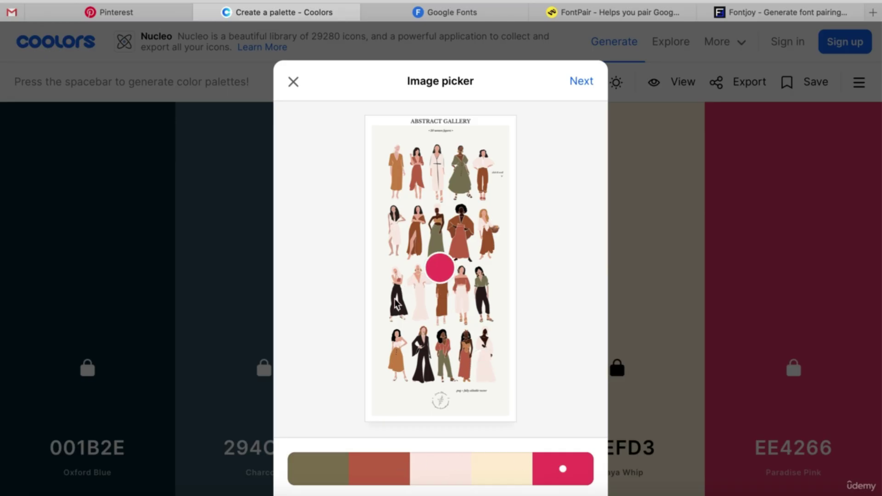
{"action": "left_click_drag", "start_coordinate": [439, 268], "coordinate": [402, 306]}
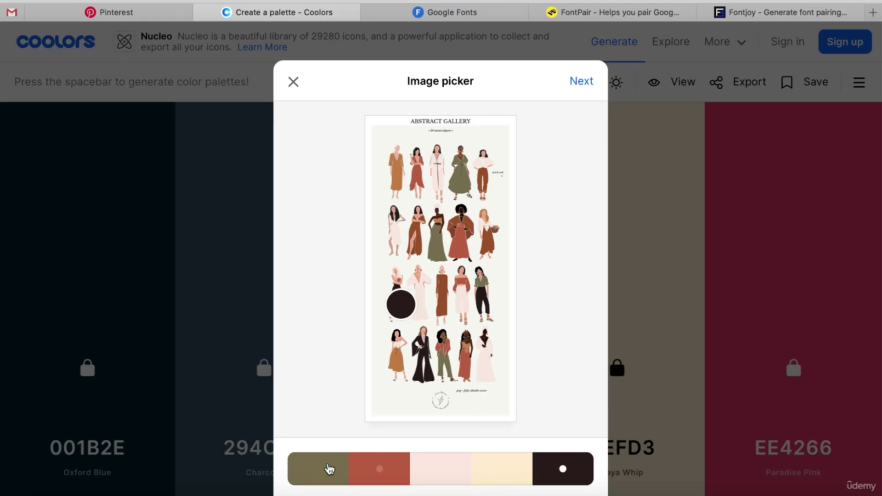
{"action": "left_click", "coordinate": [584, 87]}
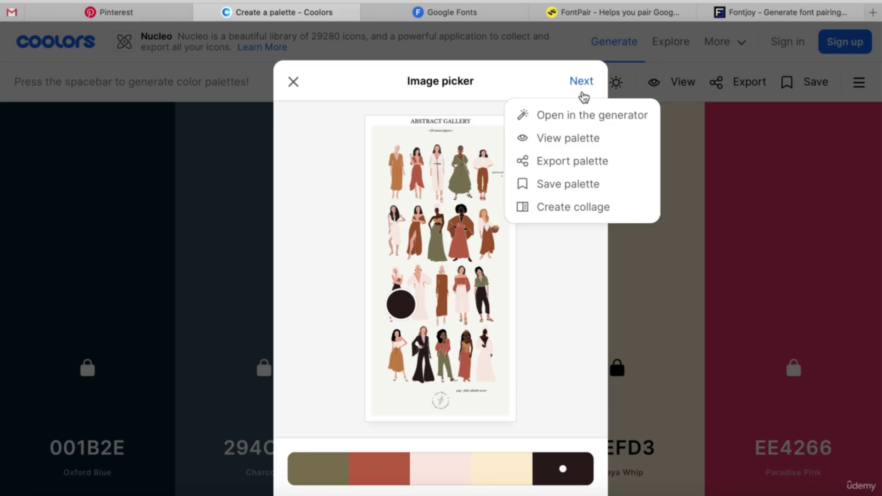
{"action": "left_click", "coordinate": [582, 115]}
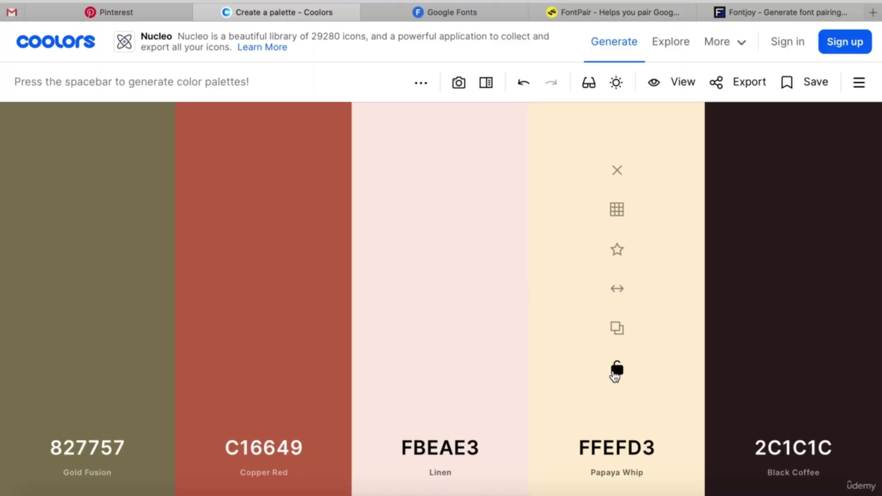
Lock Linen, Copper Red, Gold Fusion and Black Coffee, re-roll Papaya Whip, and insert a colour after Linen.
{"action": "left_click", "coordinate": [441, 369]}
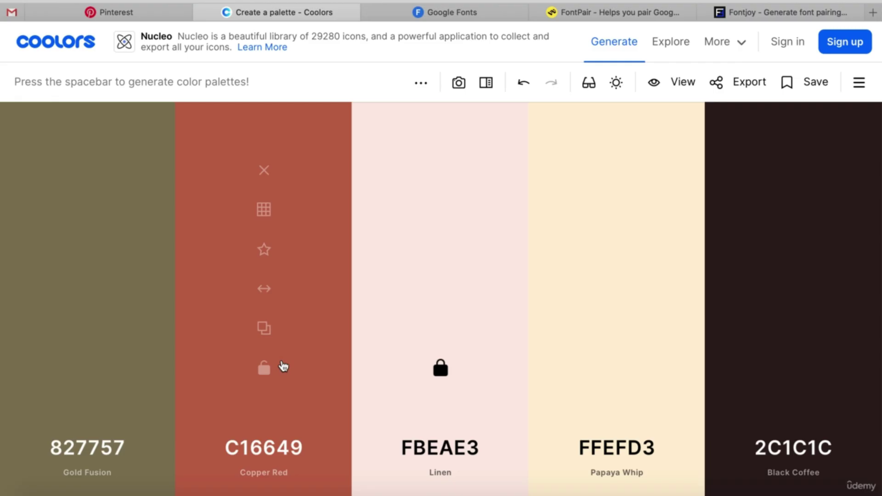
{"action": "left_click", "coordinate": [265, 369]}
{"action": "left_click", "coordinate": [94, 374]}
{"action": "left_click", "coordinate": [801, 369]}
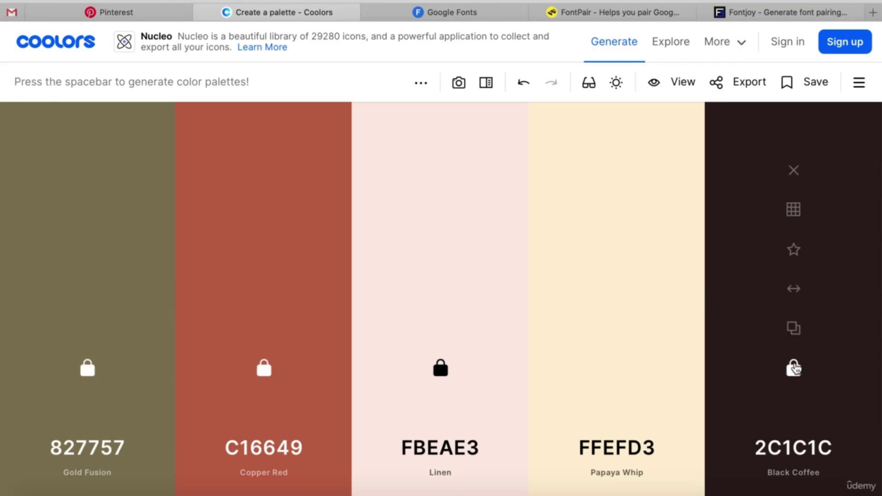
{"action": "key", "text": "space"}
{"action": "key", "text": "space"}
{"action": "key", "text": "space"}
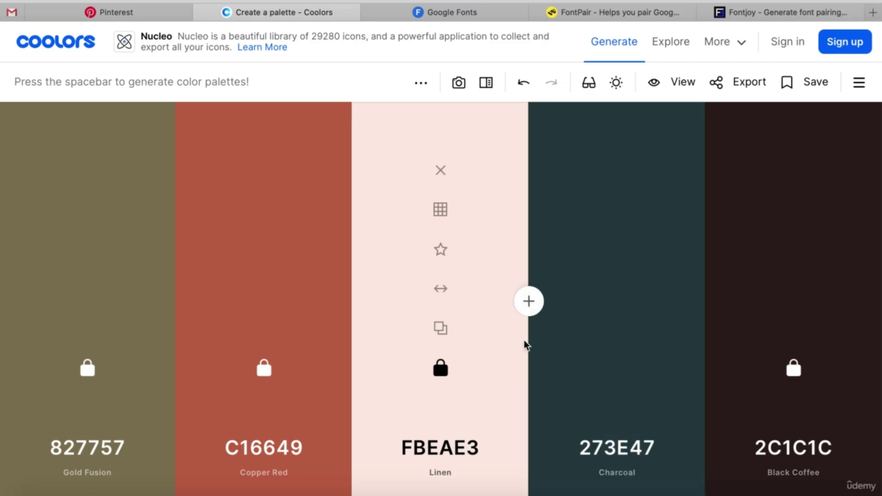
{"action": "left_click", "coordinate": [529, 301]}
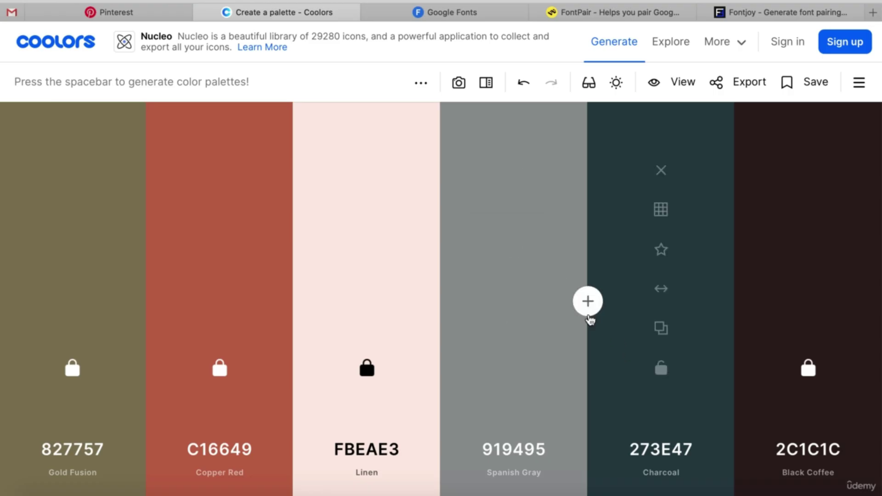
Replace Spanish Gray with its lighter CBCDCD Light Gray shade in the Coolors palette.
{"action": "left_click", "coordinate": [512, 211]}
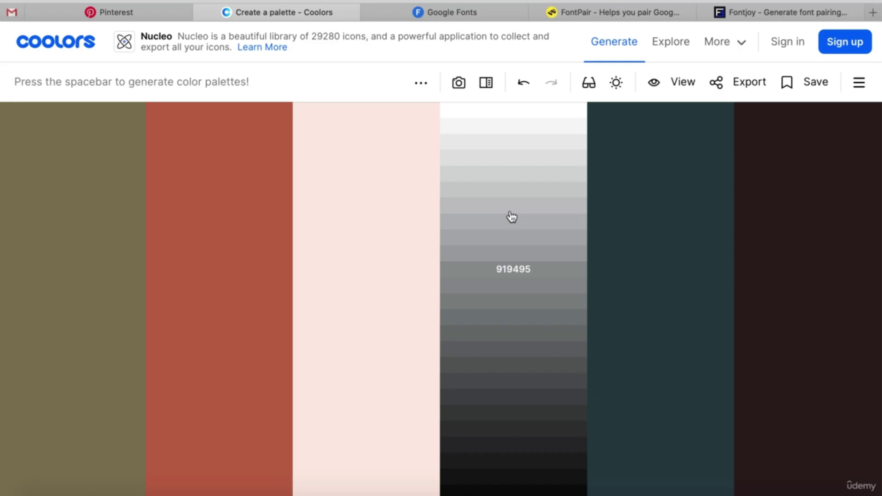
{"action": "left_click", "coordinate": [511, 192]}
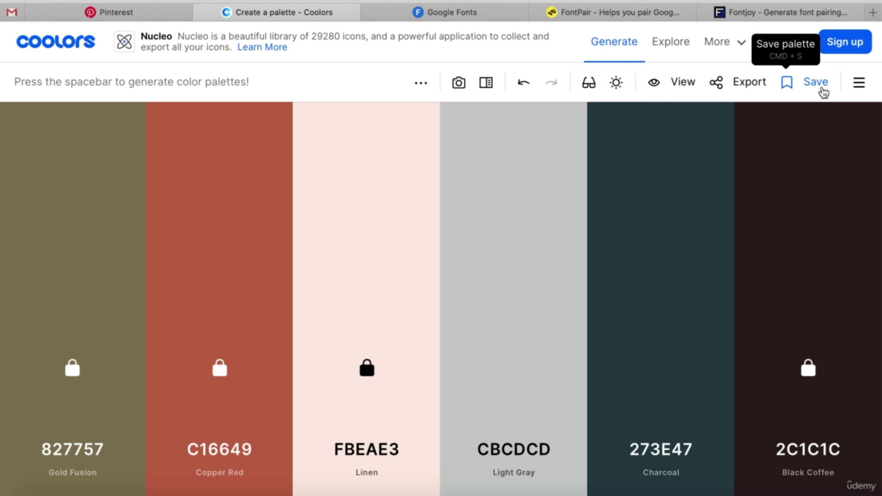
{"action": "mouse_move", "coordinate": [661, 340]}
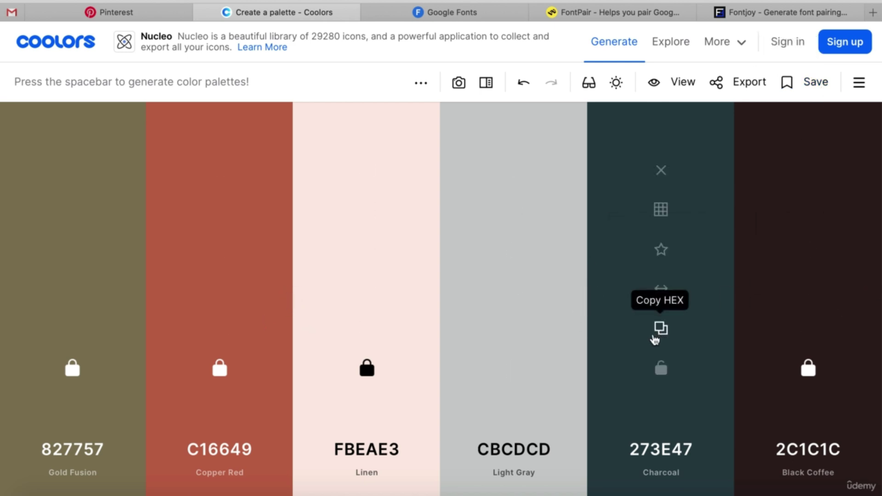
{"action": "mouse_move", "coordinate": [514, 274]}
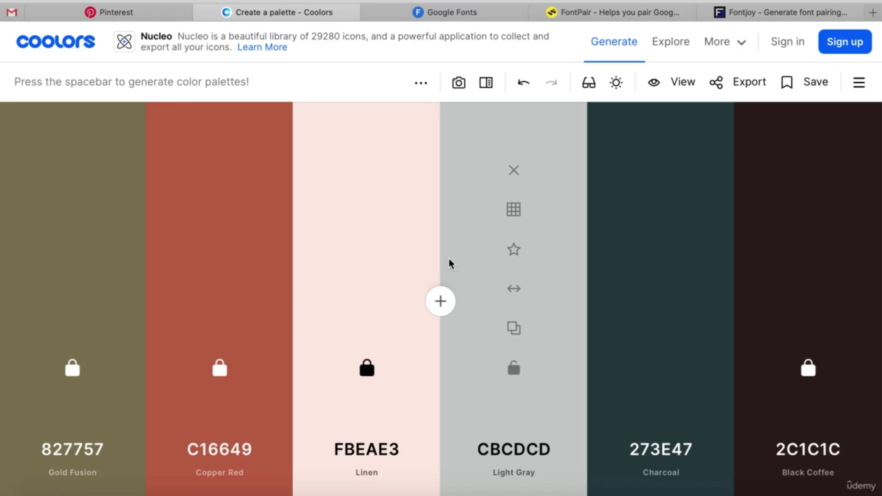
{"action": "mouse_move", "coordinate": [478, 10]}
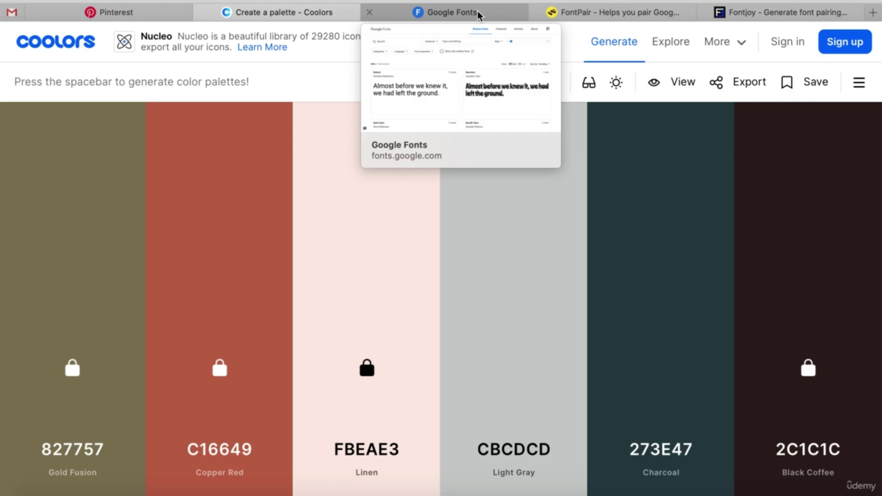
Go to Google Fonts and scroll the Browse fonts grid past Roboto, Open Sans and Lato to Montserrat and Kufam.
{"action": "left_click", "coordinate": [478, 10]}
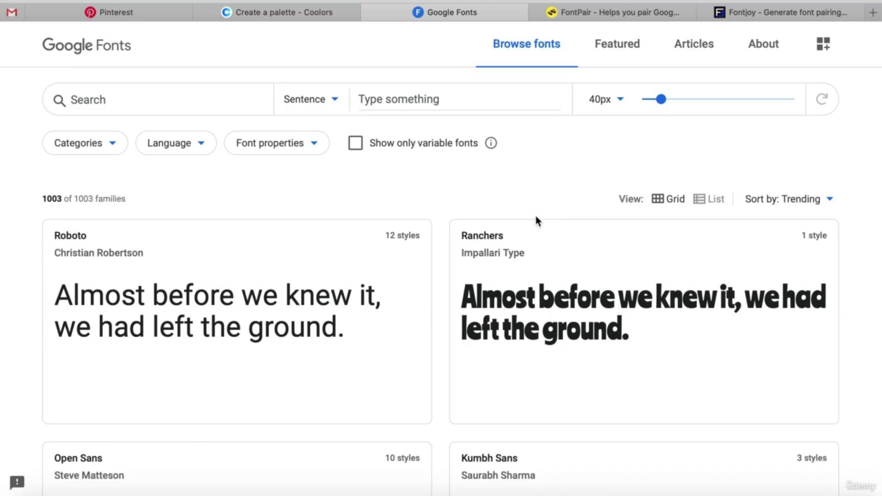
{"action": "scroll", "coordinate": [536, 216], "scroll_direction": "down", "scroll_amount": 3}
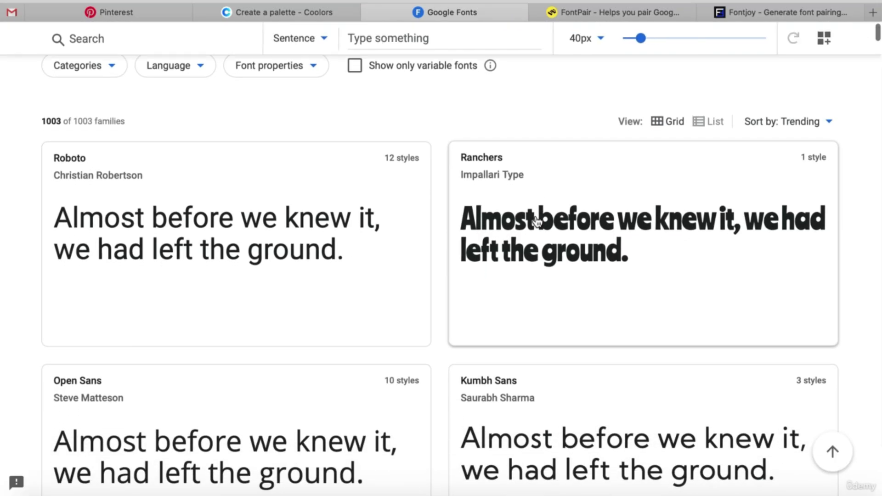
{"action": "scroll", "coordinate": [537, 220], "scroll_direction": "down", "scroll_amount": 5}
{"action": "scroll", "coordinate": [536, 222], "scroll_direction": "down", "scroll_amount": 1}
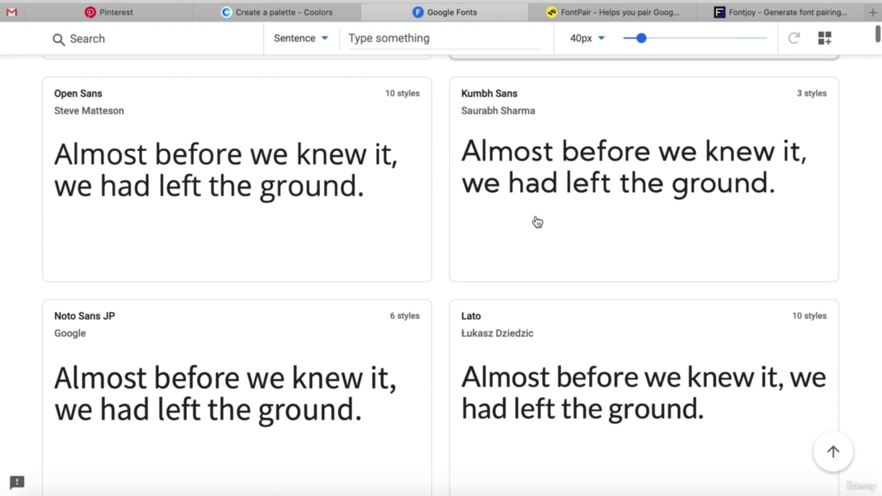
{"action": "scroll", "coordinate": [536, 222], "scroll_direction": "down", "scroll_amount": 2}
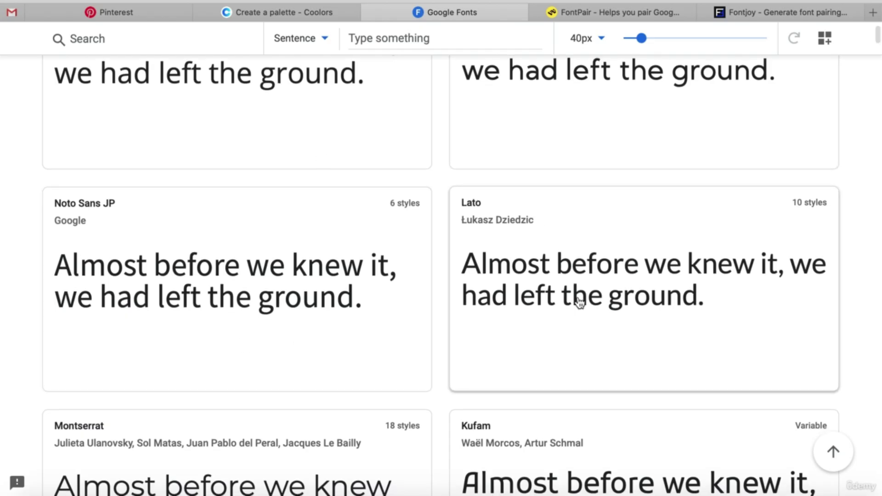
{"action": "scroll", "coordinate": [580, 304], "scroll_direction": "down", "scroll_amount": 2}
{"action": "scroll", "coordinate": [580, 303], "scroll_direction": "down", "scroll_amount": 3}
{"action": "scroll", "coordinate": [580, 304], "scroll_direction": "down", "scroll_amount": 1}
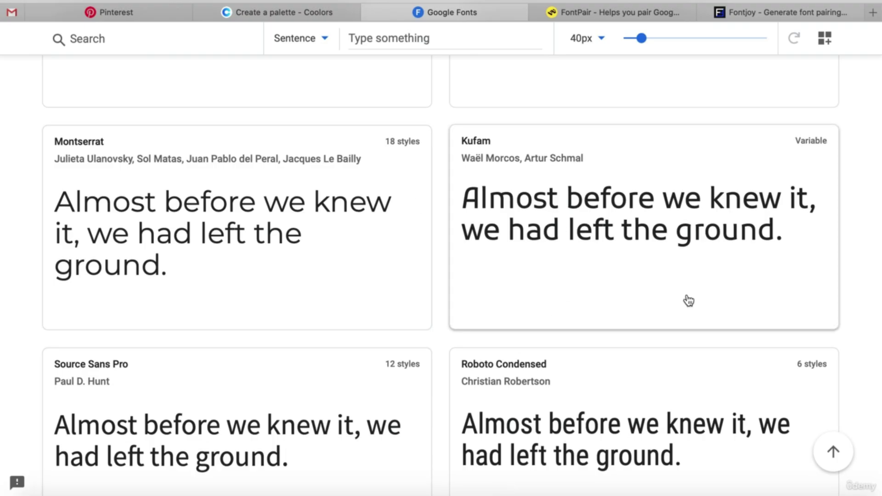
{"action": "scroll", "coordinate": [688, 301], "scroll_direction": "down", "scroll_amount": 9}
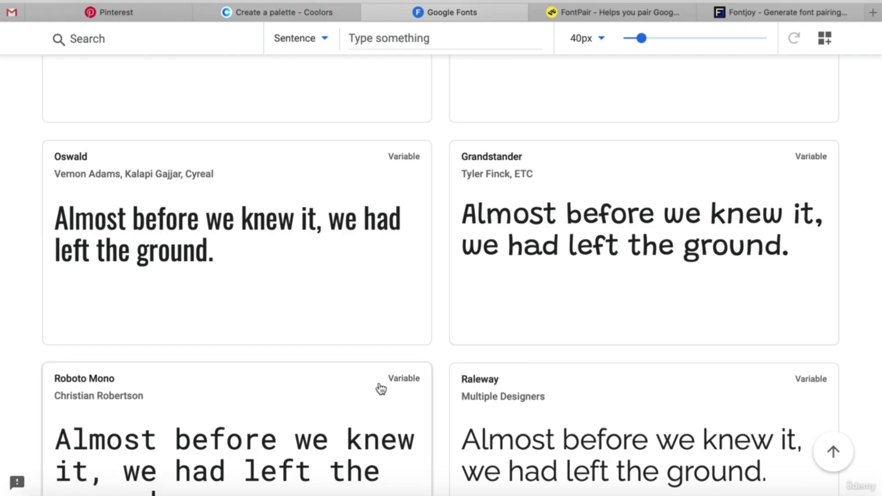
{"action": "scroll", "coordinate": [381, 389], "scroll_direction": "up", "scroll_amount": 15}
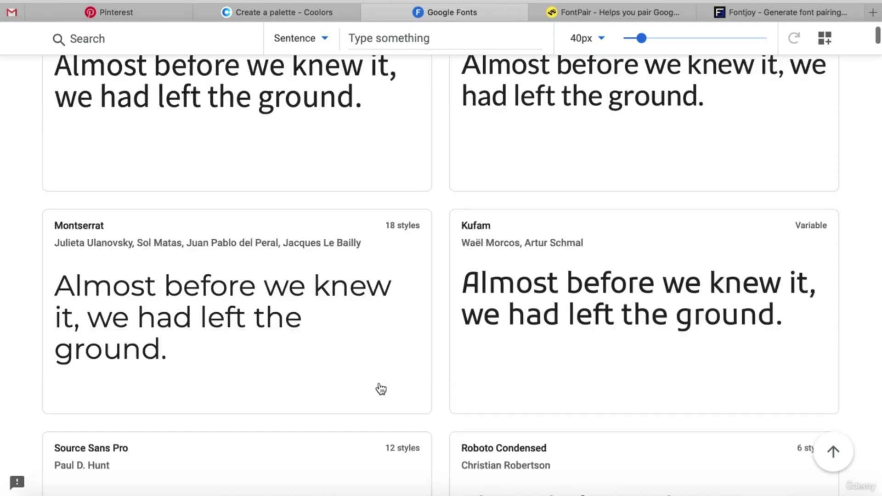
{"action": "scroll", "coordinate": [380, 390], "scroll_direction": "up", "scroll_amount": 5}
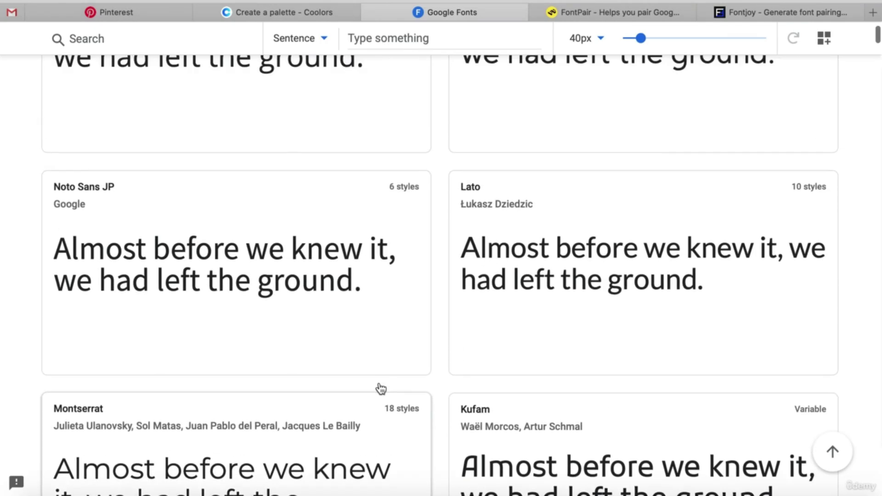
{"action": "scroll", "coordinate": [383, 385], "scroll_direction": "up", "scroll_amount": 10}
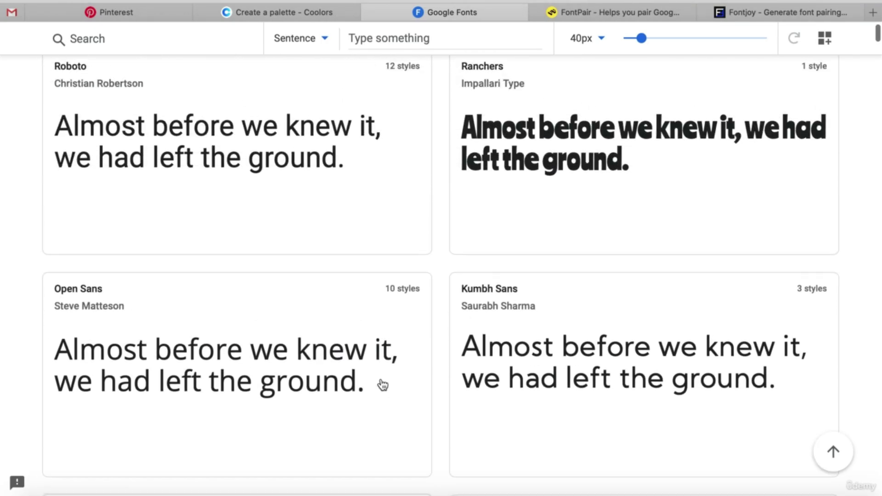
{"action": "scroll", "coordinate": [382, 385], "scroll_direction": "down", "scroll_amount": 5}
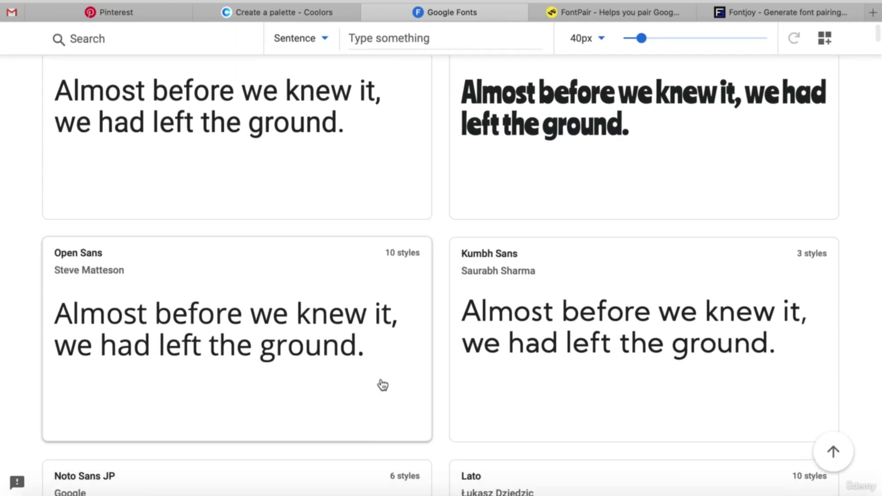
{"action": "scroll", "coordinate": [383, 385], "scroll_direction": "down", "scroll_amount": 4}
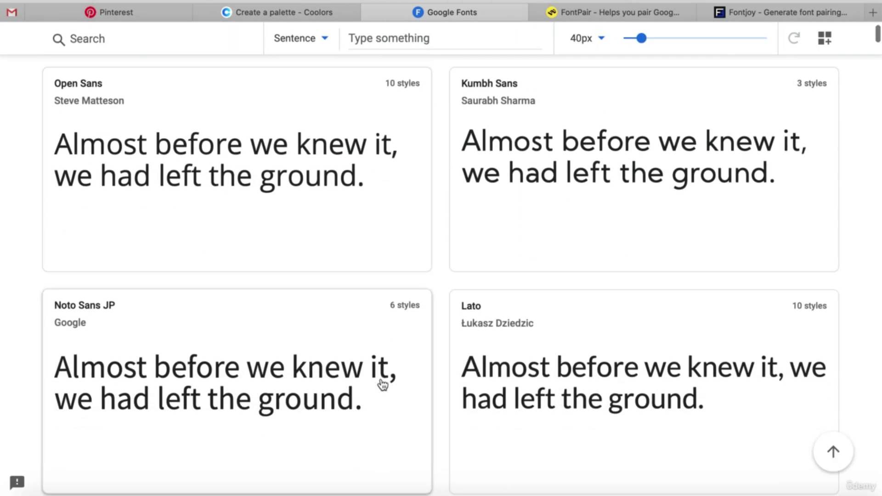
{"action": "scroll", "coordinate": [383, 385], "scroll_direction": "down", "scroll_amount": 7}
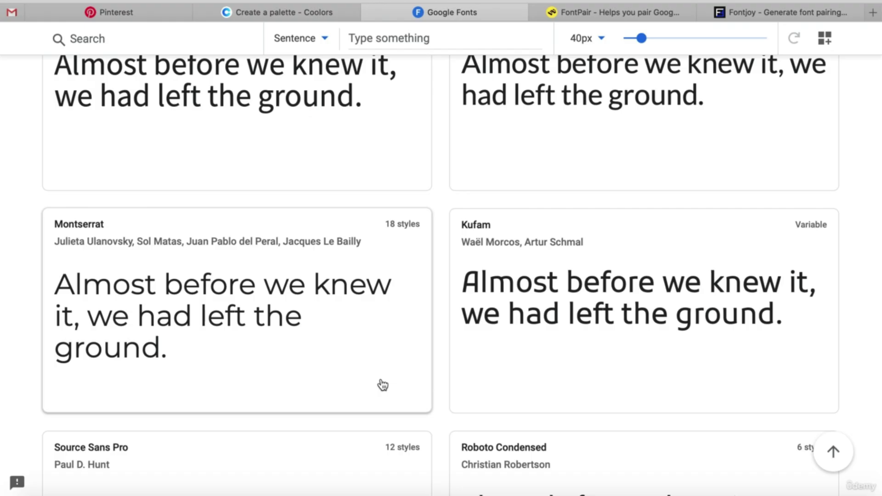
Scroll Google Fonts past Merriweather, Playfair Display, Syne and Nunito, then move to the FontPair site.
{"action": "scroll", "coordinate": [383, 385], "scroll_direction": "up", "scroll_amount": 12}
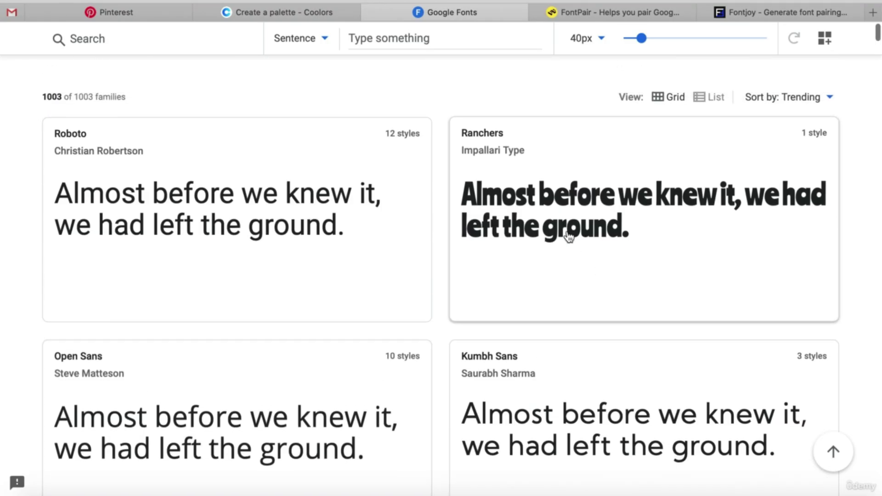
{"action": "scroll", "coordinate": [565, 272], "scroll_direction": "up", "scroll_amount": 3}
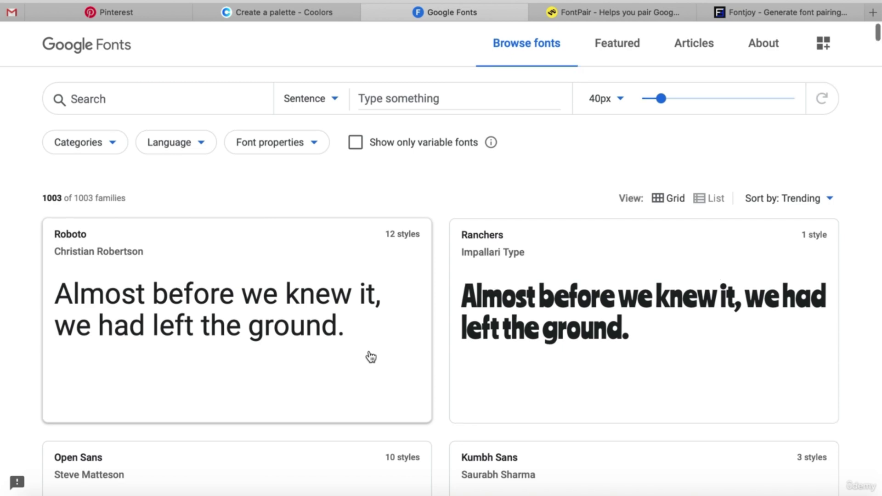
{"action": "scroll", "coordinate": [371, 358], "scroll_direction": "down", "scroll_amount": 3}
{"action": "scroll", "coordinate": [371, 358], "scroll_direction": "down", "scroll_amount": 20}
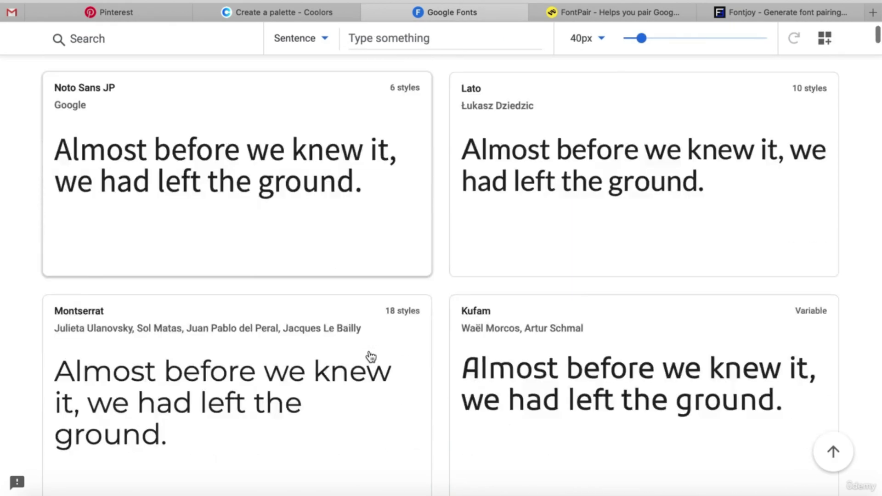
{"action": "scroll", "coordinate": [372, 357], "scroll_direction": "down", "scroll_amount": 8}
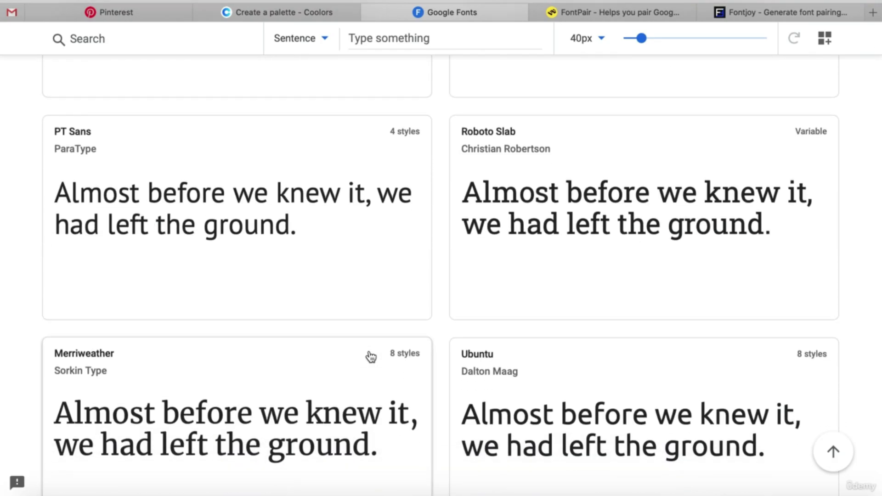
{"action": "scroll", "coordinate": [372, 358], "scroll_direction": "down", "scroll_amount": 3}
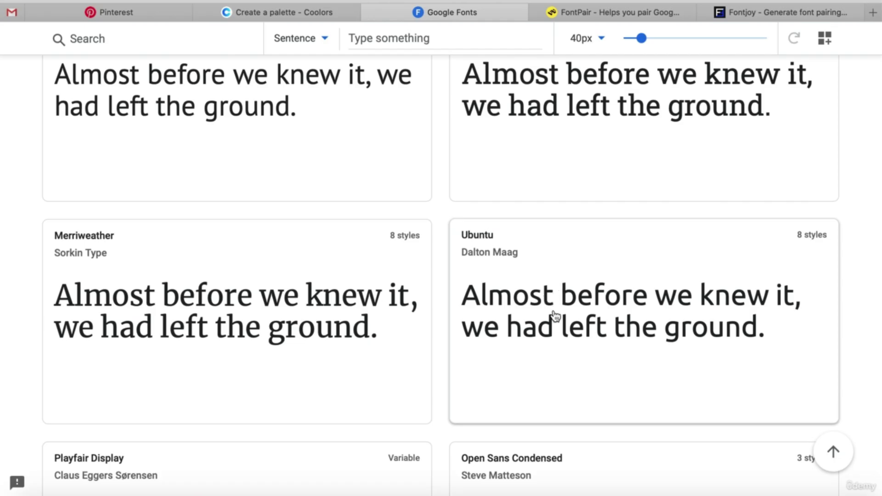
{"action": "scroll", "coordinate": [556, 316], "scroll_direction": "down", "scroll_amount": 3}
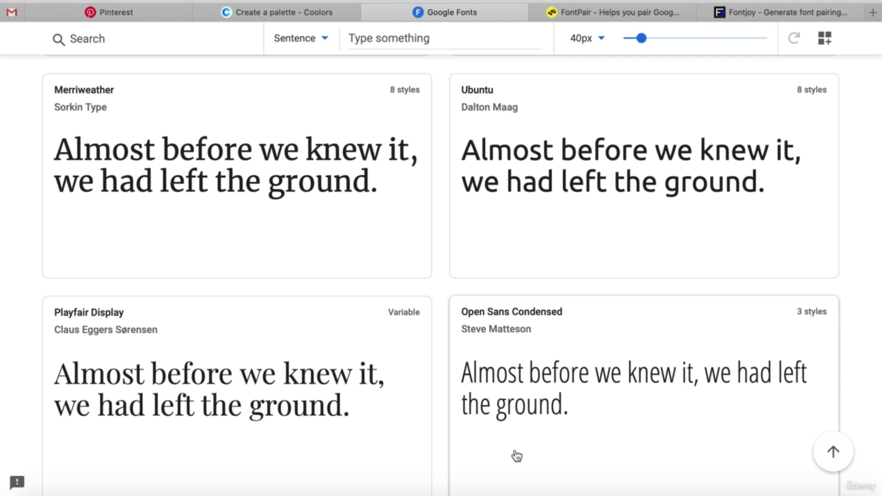
{"action": "scroll", "coordinate": [517, 456], "scroll_direction": "down", "scroll_amount": 3}
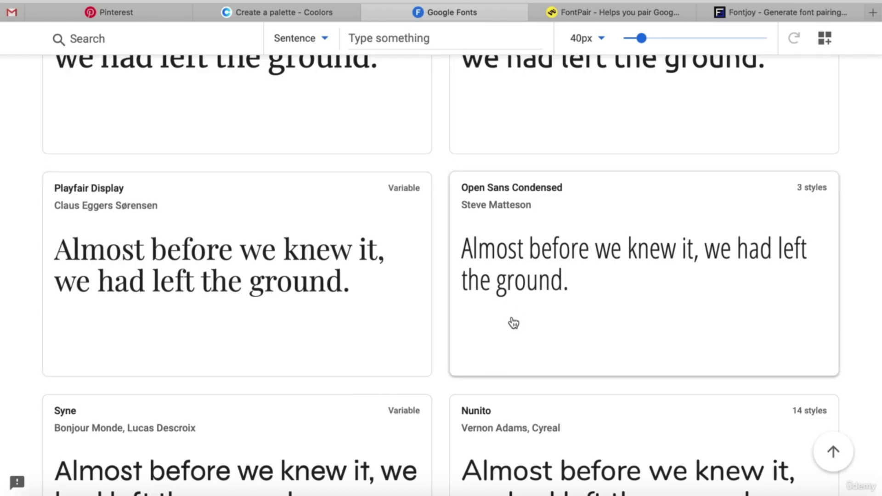
{"action": "scroll", "coordinate": [513, 323], "scroll_direction": "down", "scroll_amount": 2}
{"action": "scroll", "coordinate": [514, 323], "scroll_direction": "down", "scroll_amount": 2}
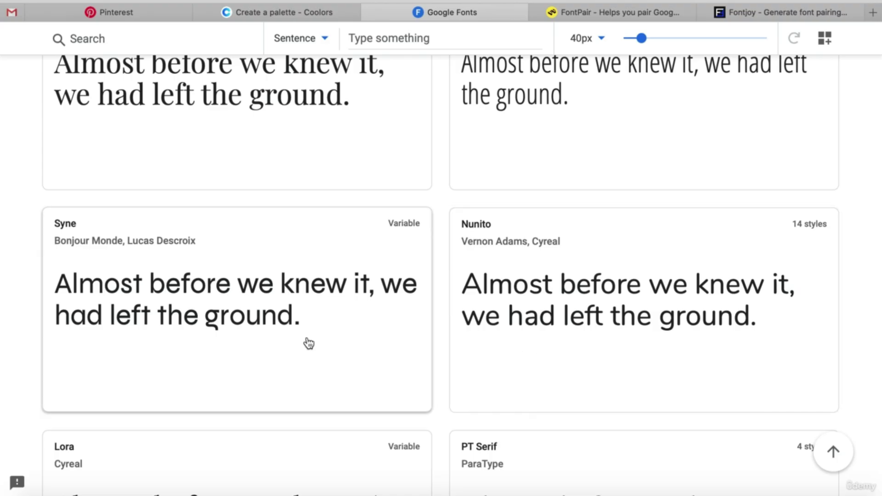
{"action": "left_click", "coordinate": [613, 12]}
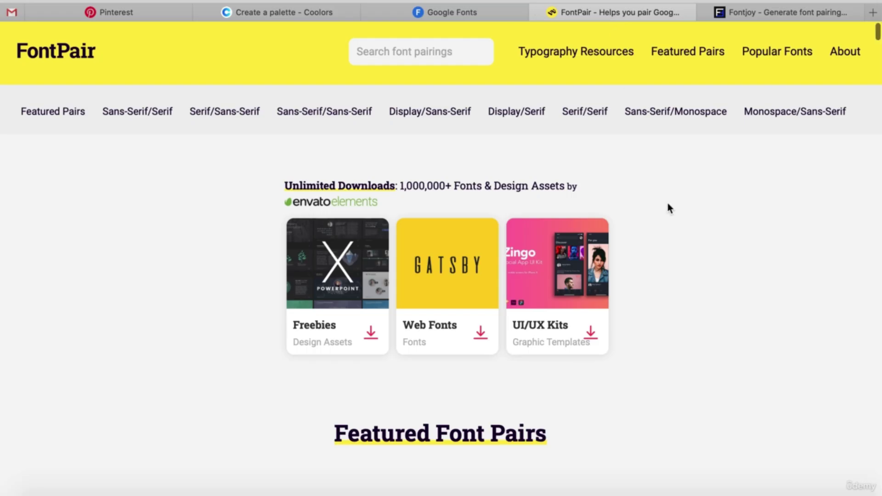
Scroll through FontPair's featured pairs like Proza Libre & Open Sans and Rubik & Karla, then back up.
{"action": "scroll", "coordinate": [669, 207], "scroll_direction": "down", "scroll_amount": 8}
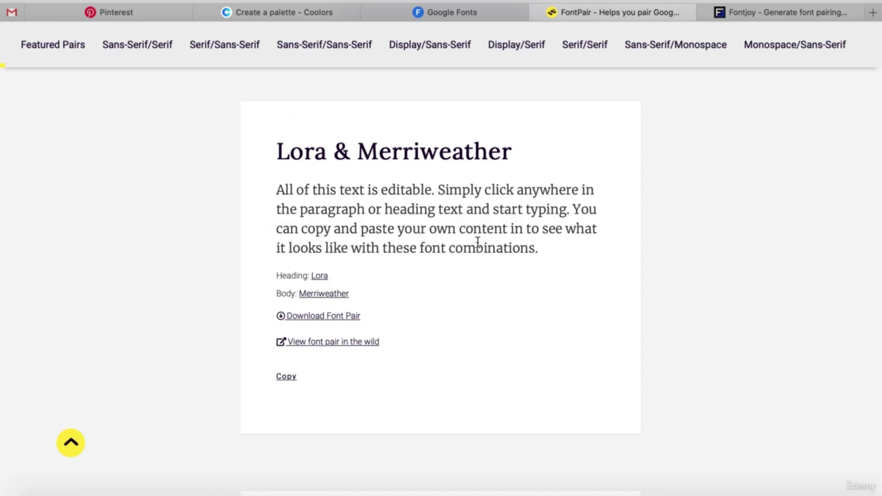
{"action": "scroll", "coordinate": [478, 242], "scroll_direction": "down", "scroll_amount": 1}
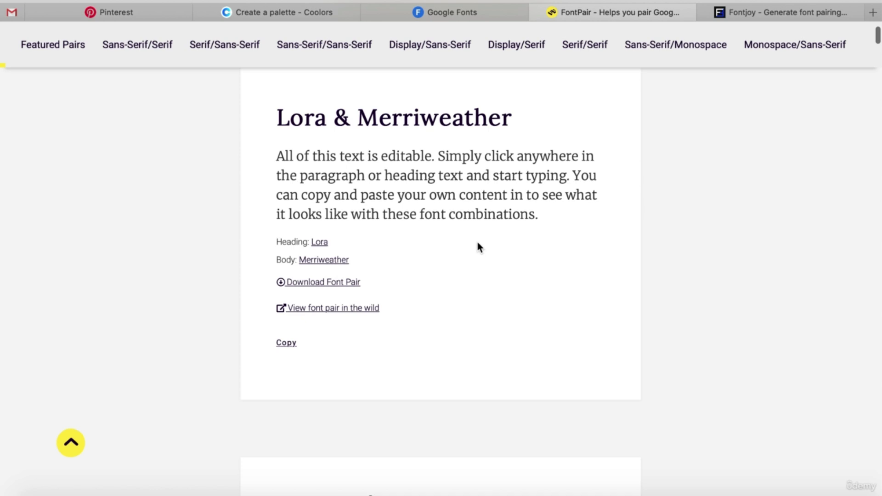
{"action": "scroll", "coordinate": [477, 243], "scroll_direction": "down", "scroll_amount": 5}
{"action": "scroll", "coordinate": [478, 247], "scroll_direction": "down", "scroll_amount": 2}
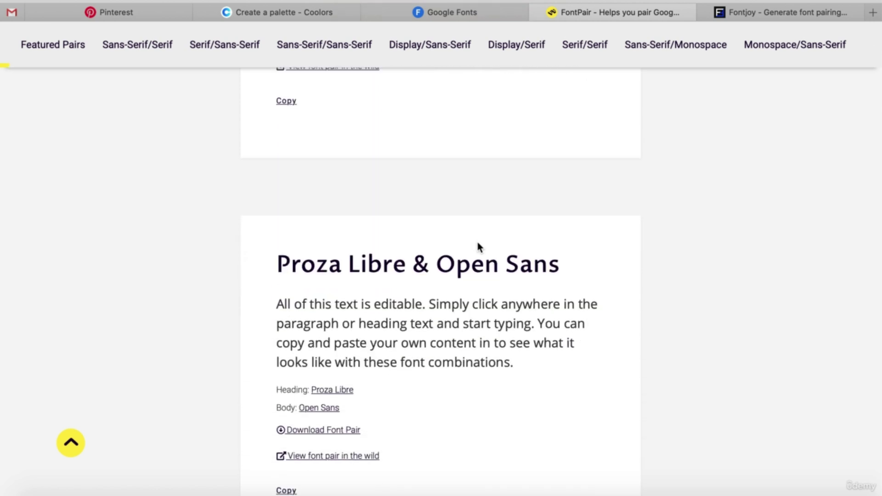
{"action": "scroll", "coordinate": [478, 244], "scroll_direction": "down", "scroll_amount": 6}
{"action": "scroll", "coordinate": [477, 245], "scroll_direction": "down", "scroll_amount": 4}
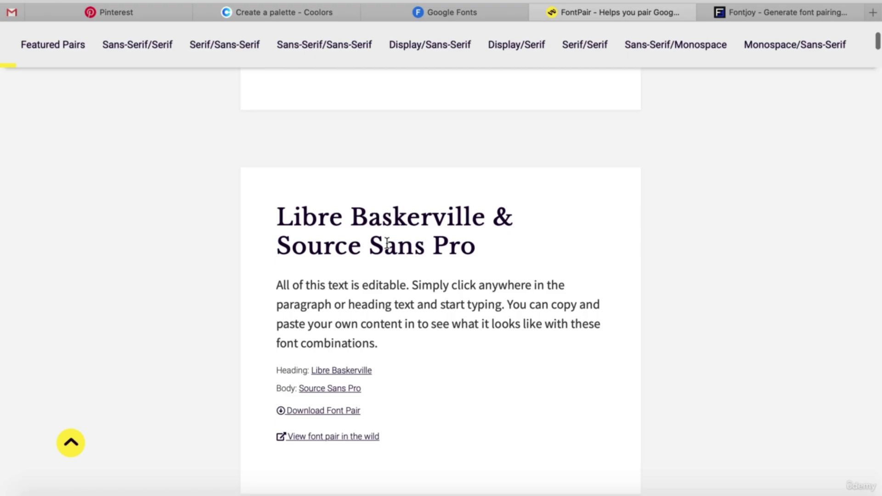
{"action": "scroll", "coordinate": [346, 251], "scroll_direction": "down", "scroll_amount": 1}
{"action": "scroll", "coordinate": [345, 252], "scroll_direction": "down", "scroll_amount": 8}
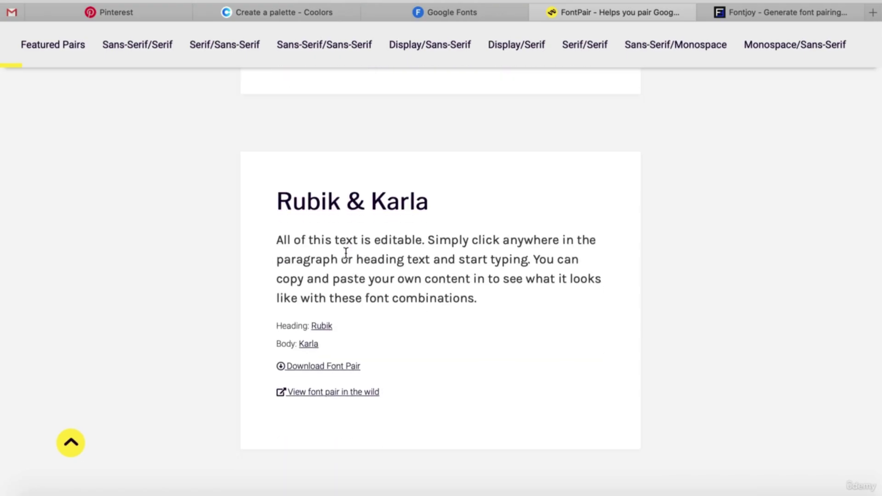
{"action": "scroll", "coordinate": [346, 253], "scroll_direction": "down", "scroll_amount": 7}
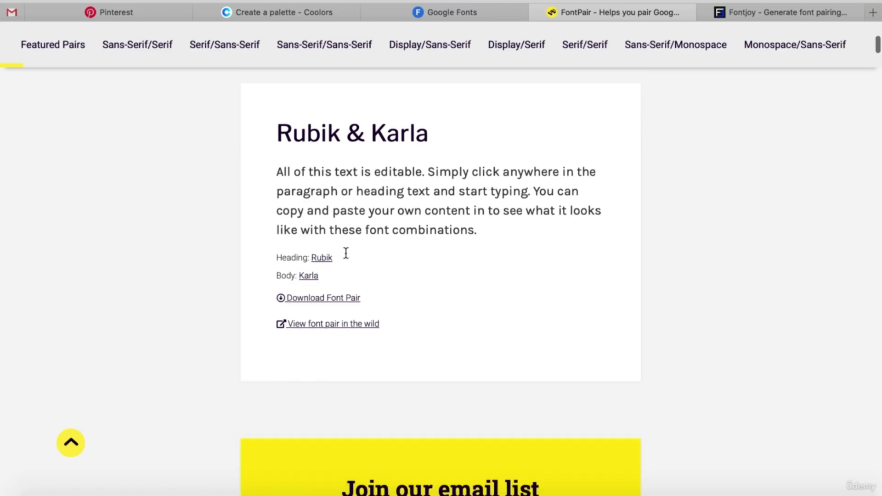
{"action": "scroll", "coordinate": [346, 254], "scroll_direction": "up", "scroll_amount": 15}
{"action": "scroll", "coordinate": [346, 253], "scroll_direction": "up", "scroll_amount": 15}
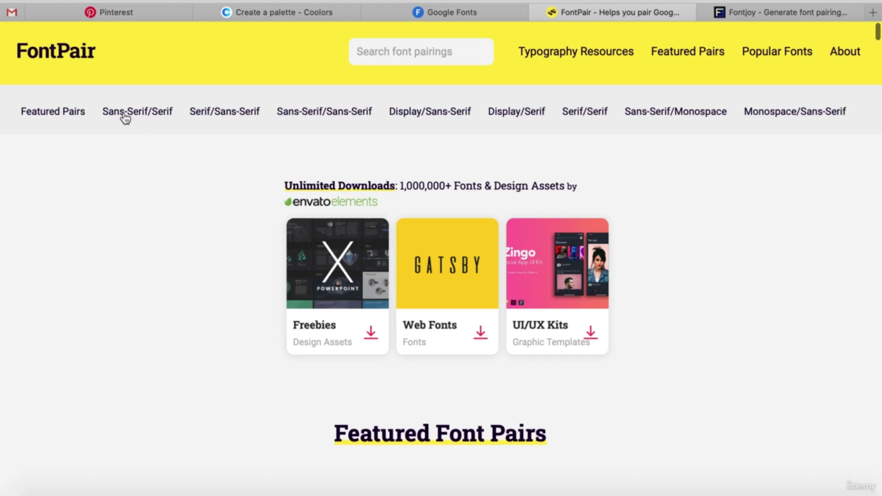
Show the Sans-Serif/Serif category and compare Alegreya Sans & Alegreya with Archivo Narrow & Merriweather.
{"action": "left_click", "coordinate": [149, 114]}
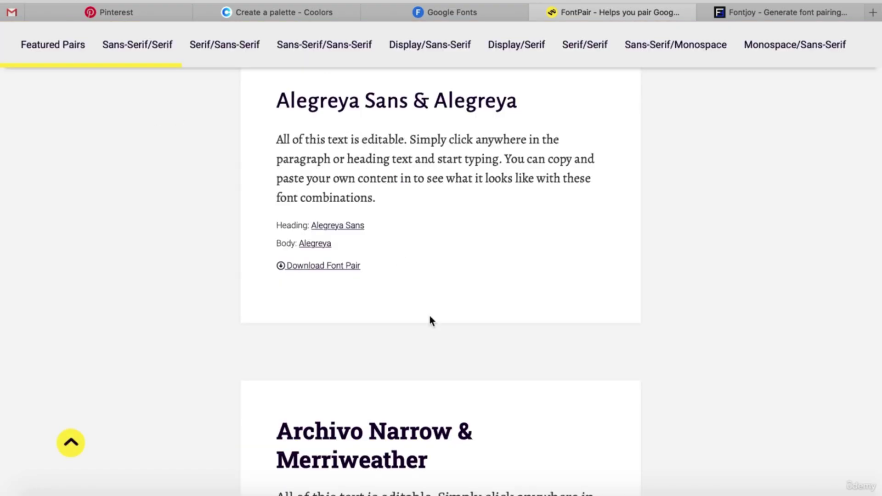
{"action": "scroll", "coordinate": [429, 319], "scroll_direction": "down", "scroll_amount": 3}
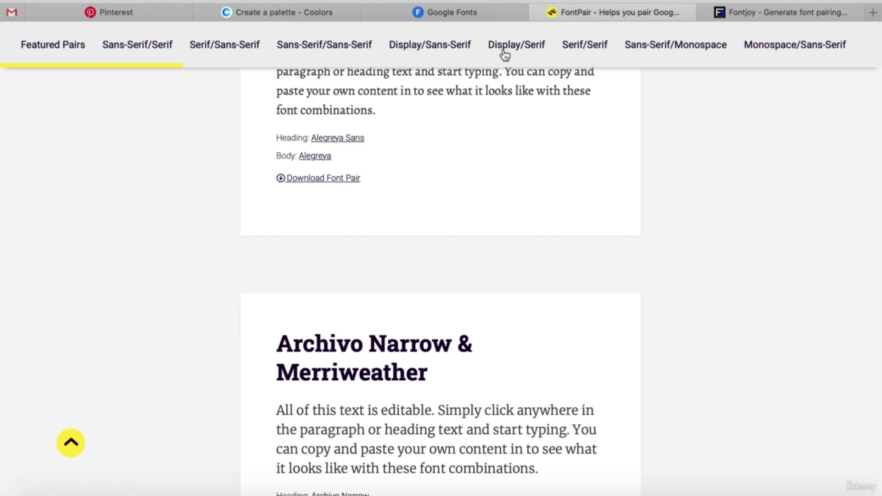
{"action": "scroll", "coordinate": [505, 159], "scroll_direction": "down", "scroll_amount": 8}
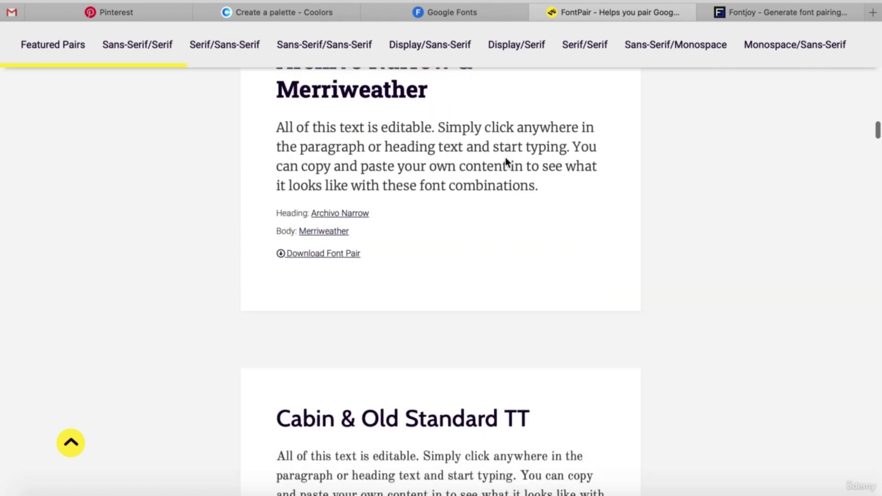
{"action": "scroll", "coordinate": [506, 158], "scroll_direction": "down", "scroll_amount": 6}
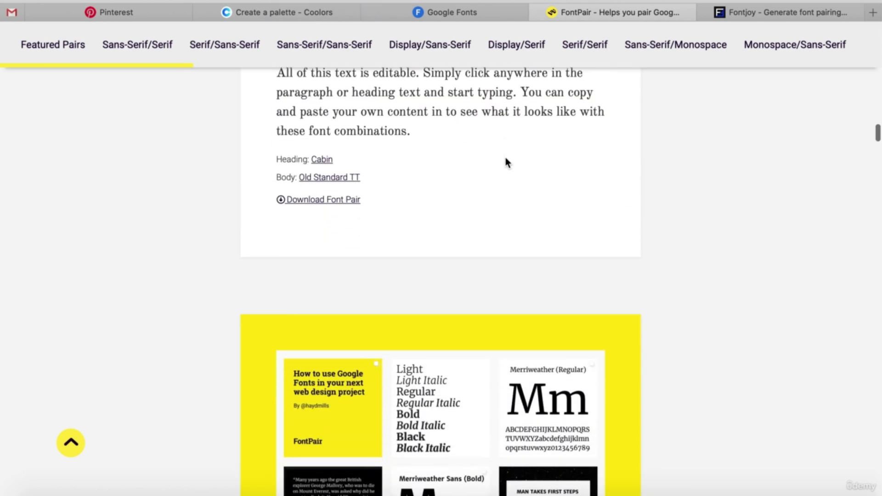
{"action": "scroll", "coordinate": [505, 158], "scroll_direction": "up", "scroll_amount": 5}
{"action": "scroll", "coordinate": [506, 158], "scroll_direction": "up", "scroll_amount": 20}
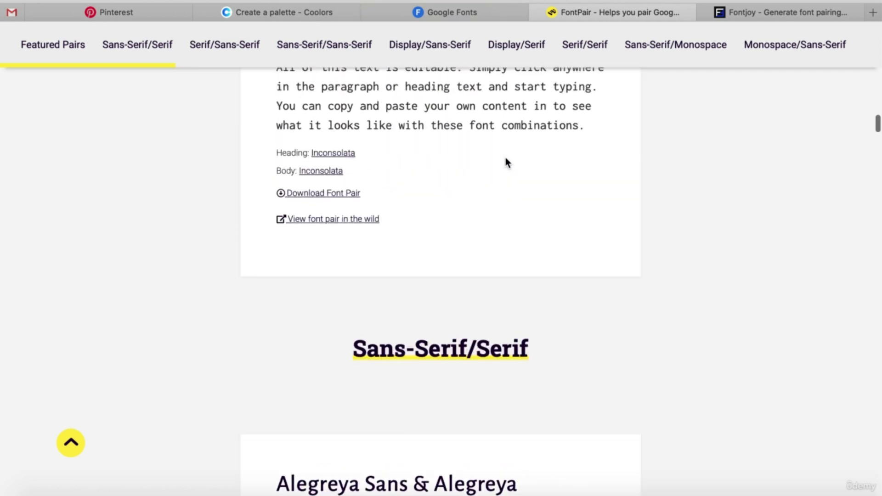
{"action": "scroll", "coordinate": [506, 158], "scroll_direction": "up", "scroll_amount": 4}
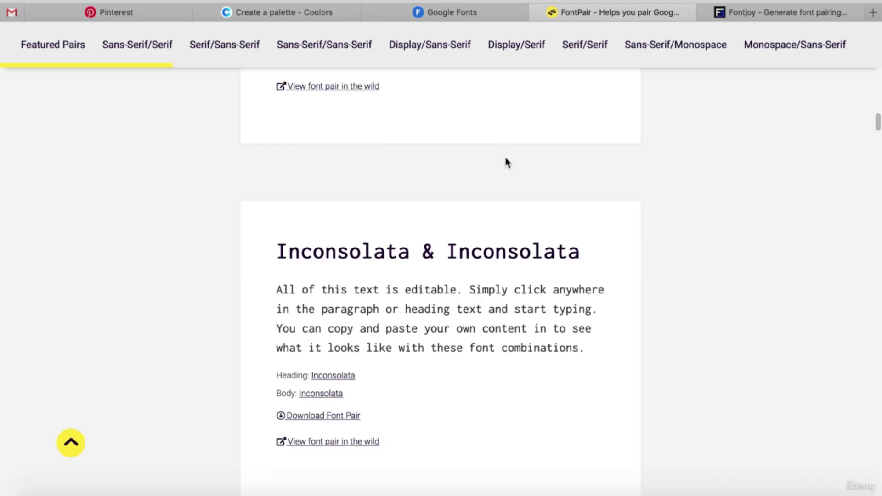
{"action": "scroll", "coordinate": [505, 158], "scroll_direction": "up", "scroll_amount": 3}
{"action": "scroll", "coordinate": [505, 158], "scroll_direction": "up", "scroll_amount": 5}
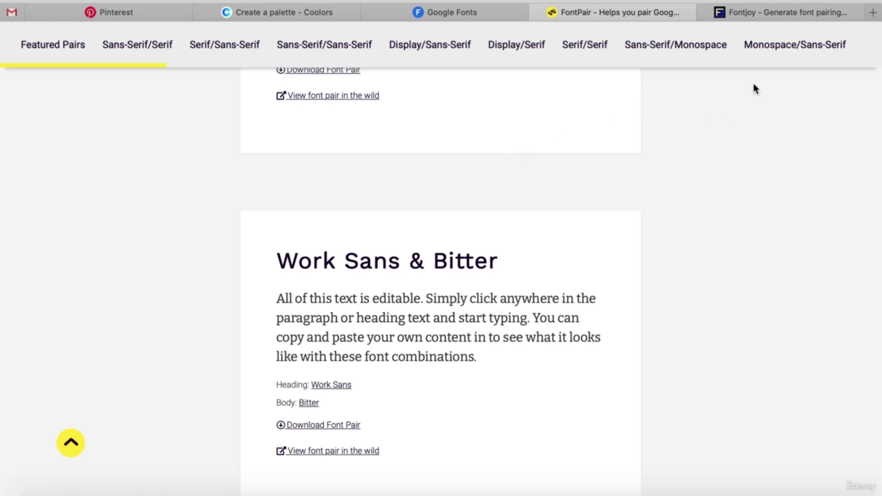
{"action": "mouse_move", "coordinate": [768, 17]}
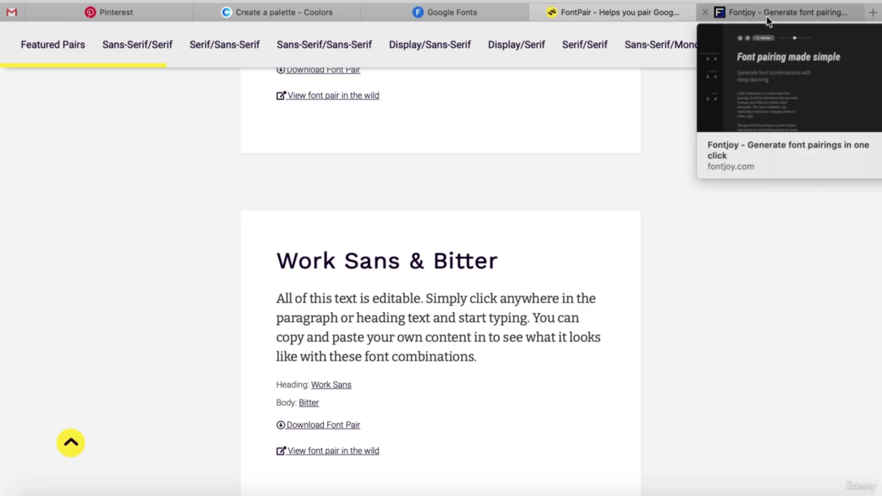
Go to Fontjoy, glance back at Google Fonts, and generate a new font pairing.
{"action": "left_click", "coordinate": [766, 15]}
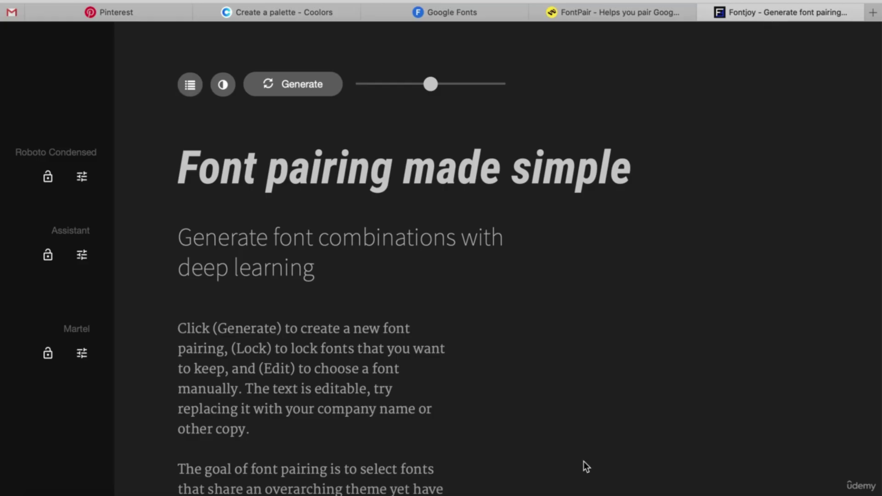
{"action": "left_click", "coordinate": [448, 12]}
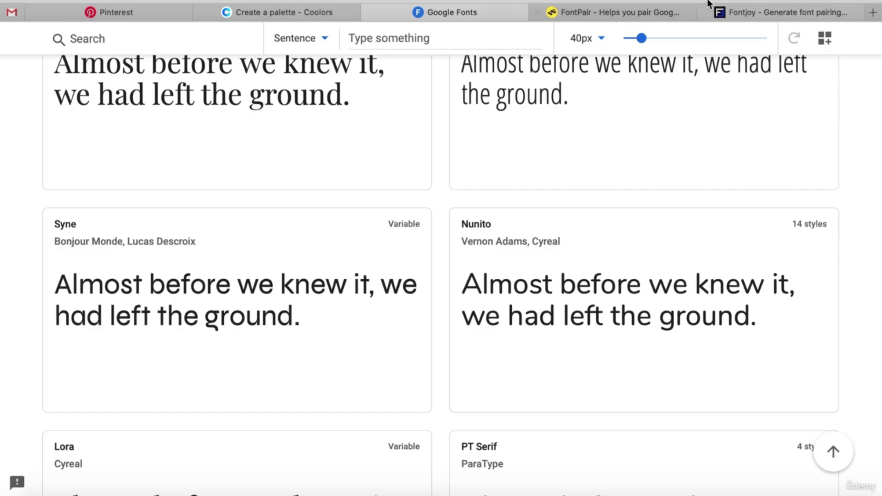
{"action": "left_click", "coordinate": [762, 13]}
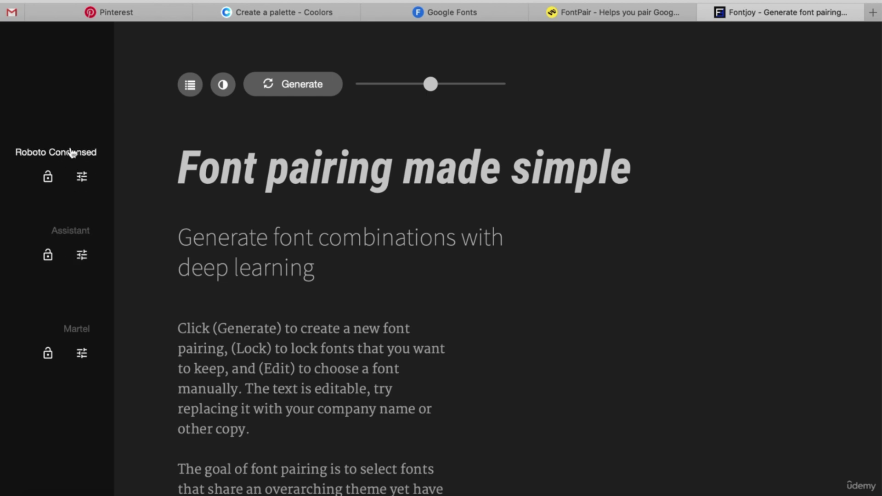
{"action": "left_click", "coordinate": [48, 176]}
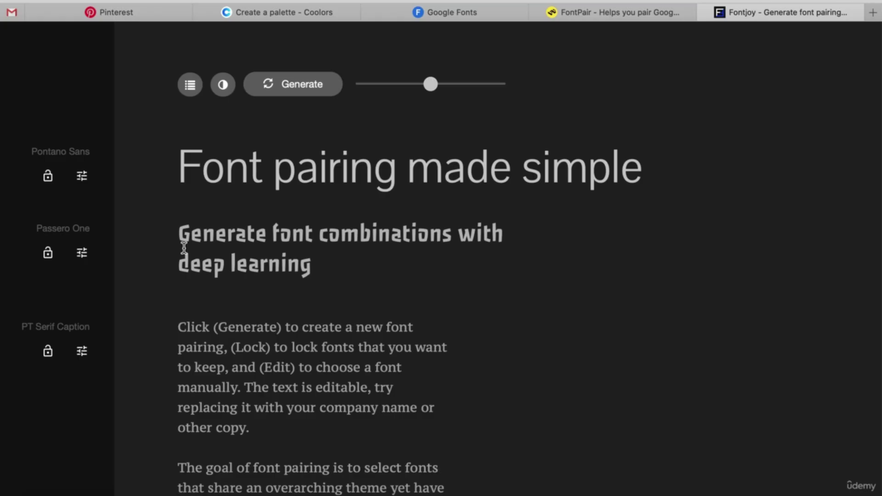
{"action": "left_click", "coordinate": [303, 90]}
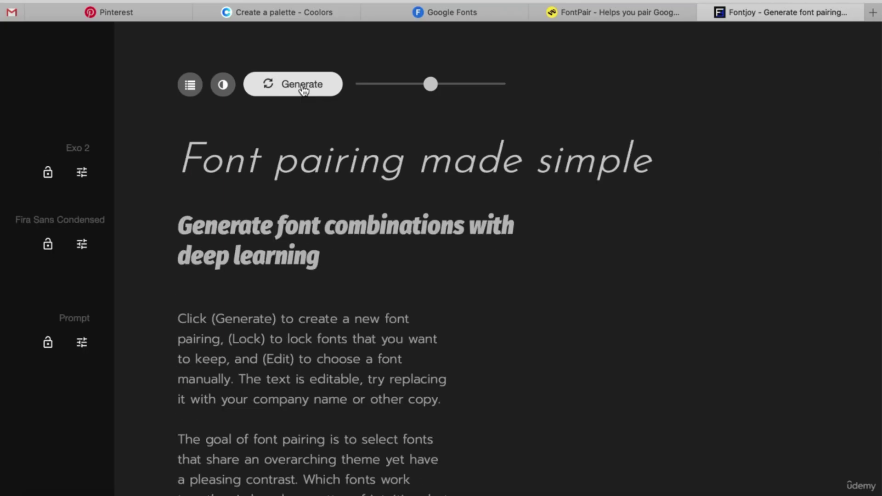
Lock Exo 2 as the heading font and generate Roboto Mono and Proza Libre partners, then show Pinterest.
{"action": "left_click", "coordinate": [49, 179]}
{"action": "left_click", "coordinate": [283, 94]}
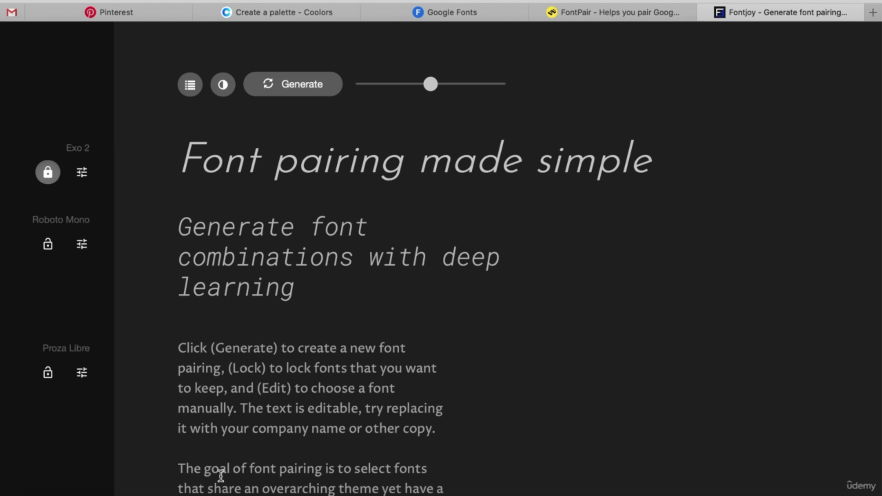
{"action": "left_click", "coordinate": [157, 17]}
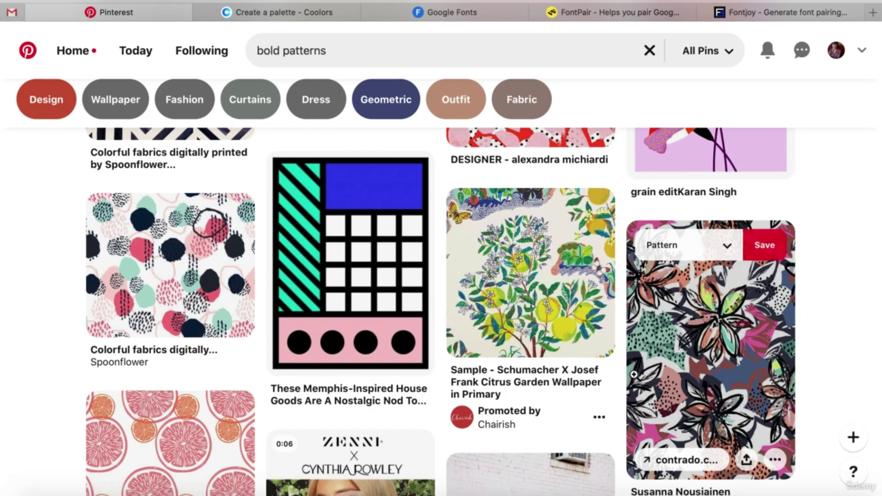
Cycle through the Coolors, Google Fonts and FontPair pages, ending on Fontjoy's Exo 2 pairing.
{"action": "left_click", "coordinate": [297, 9]}
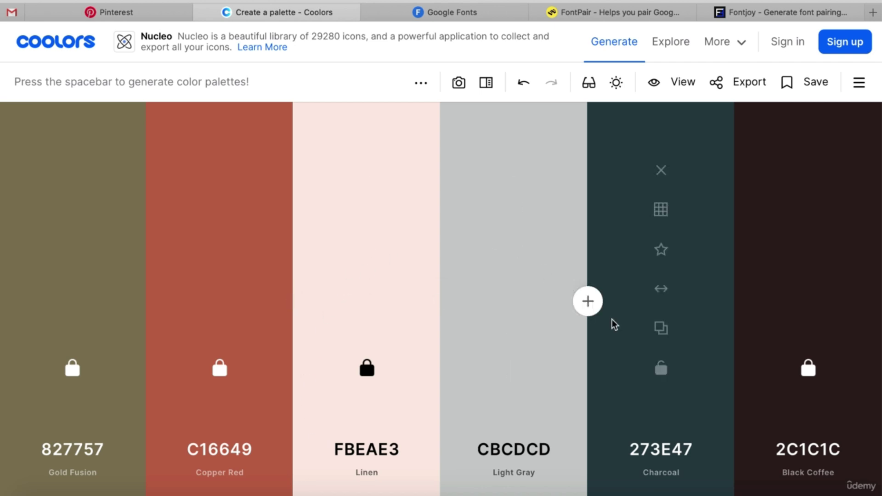
{"action": "left_click", "coordinate": [490, 14]}
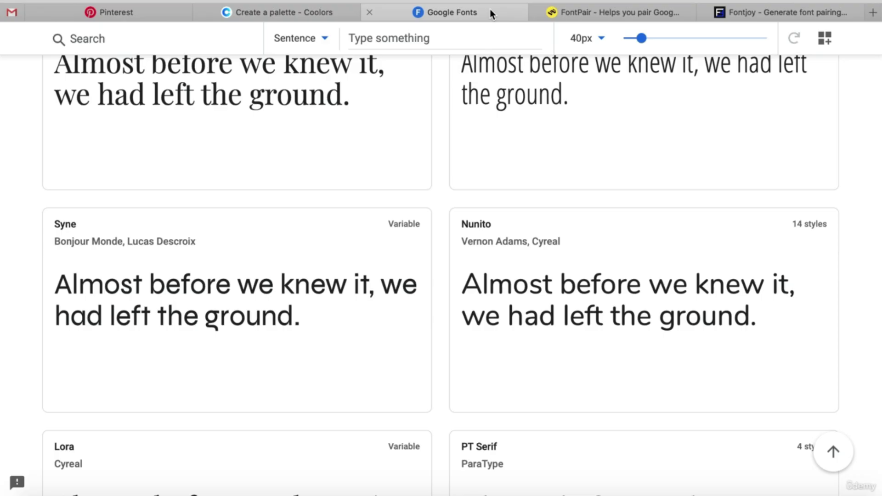
{"action": "left_click", "coordinate": [637, 14]}
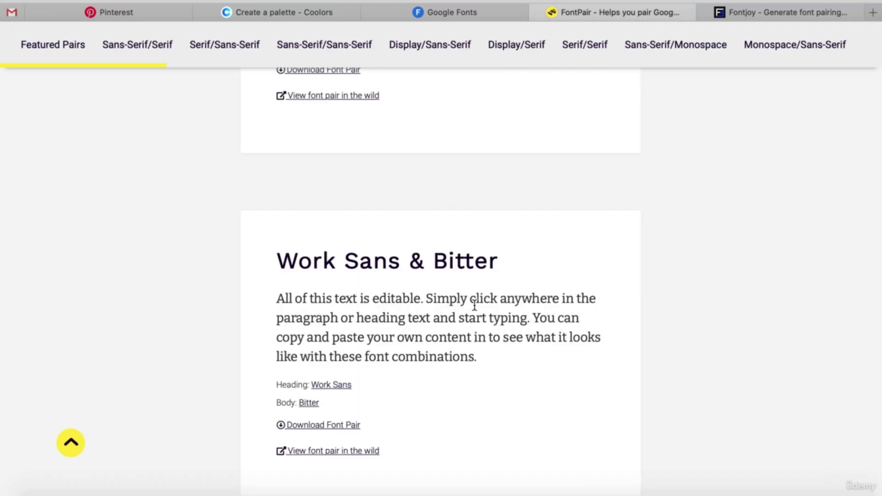
{"action": "left_click", "coordinate": [788, 12]}
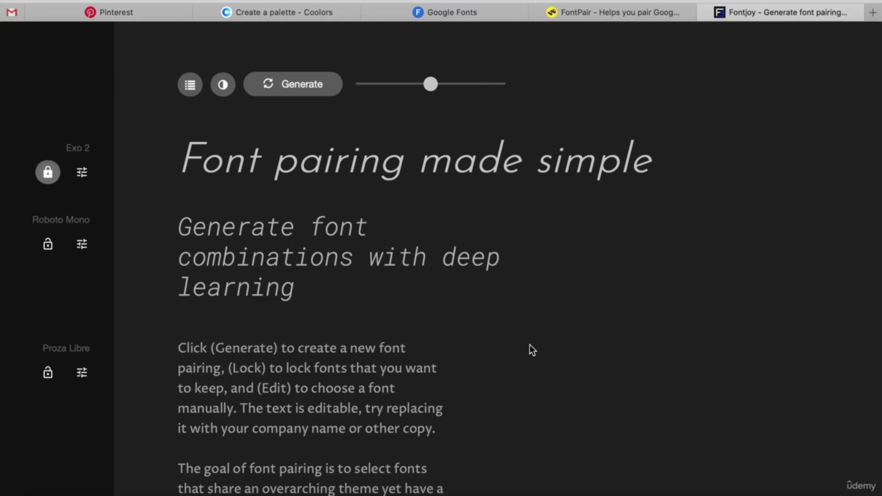
{"action": "left_click", "coordinate": [303, 492]}
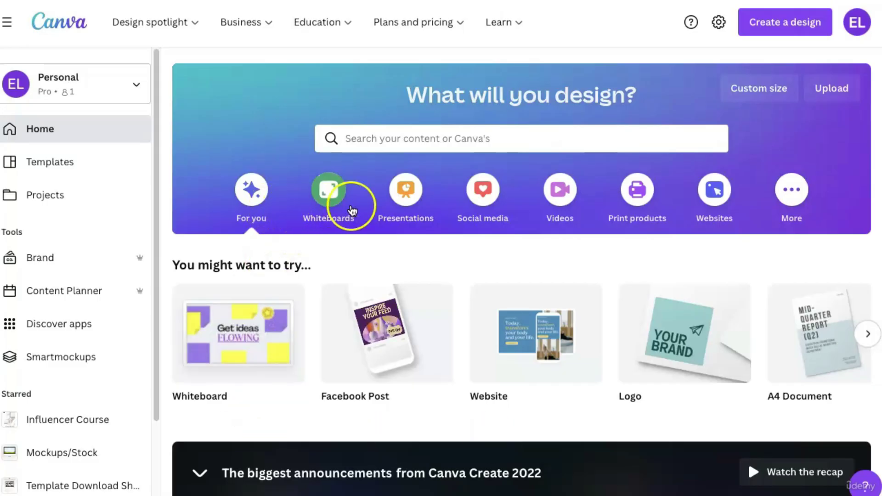
{"action": "mouse_move", "coordinate": [349, 375]}
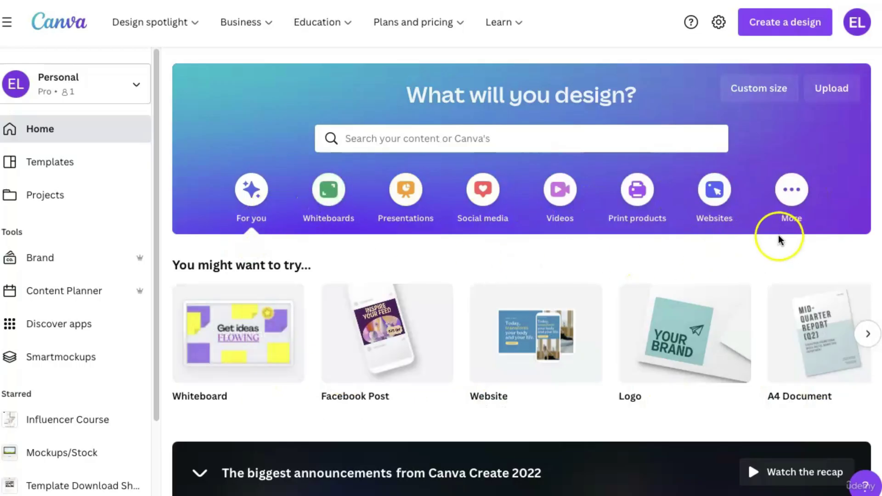
{"action": "mouse_move", "coordinate": [660, 304]}
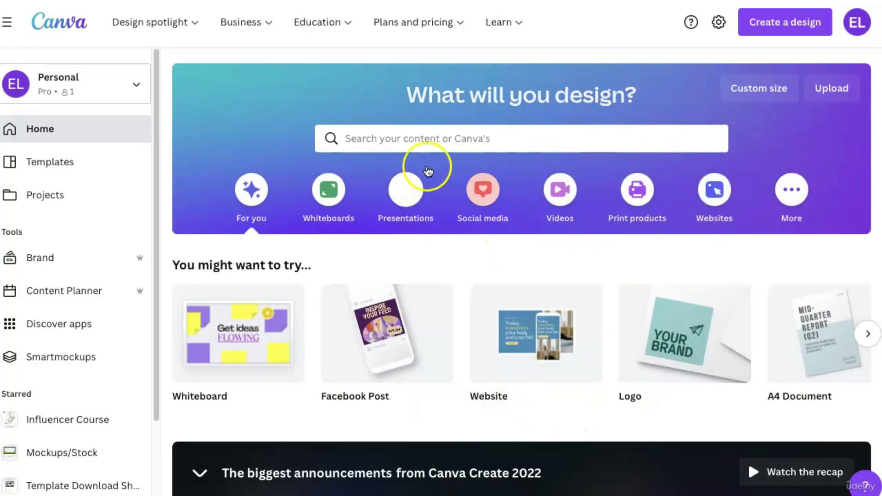
{"action": "left_click", "coordinate": [388, 143]}
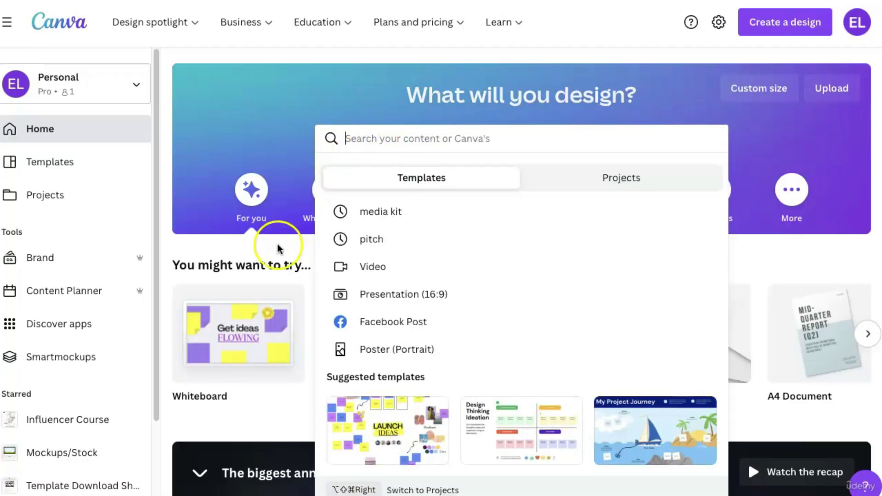
{"action": "left_click", "coordinate": [201, 431]}
{"action": "left_click", "coordinate": [713, 190]}
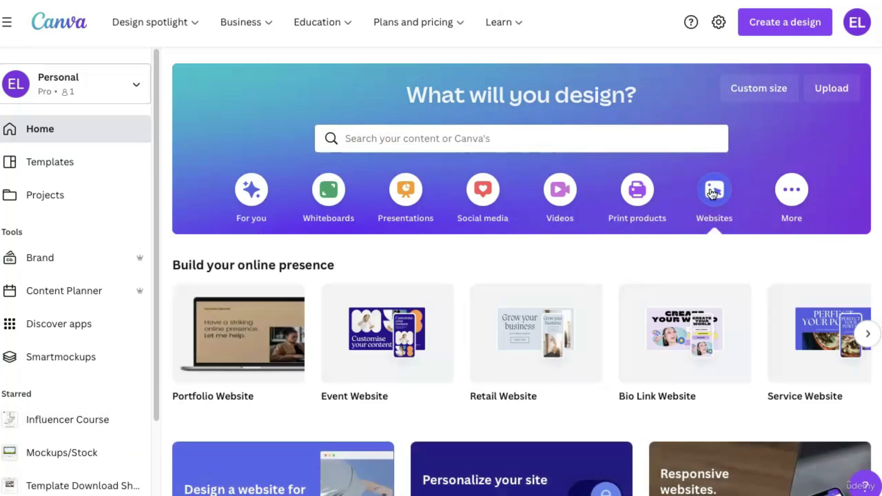
{"action": "scroll", "coordinate": [711, 269], "scroll_direction": "down", "scroll_amount": 1}
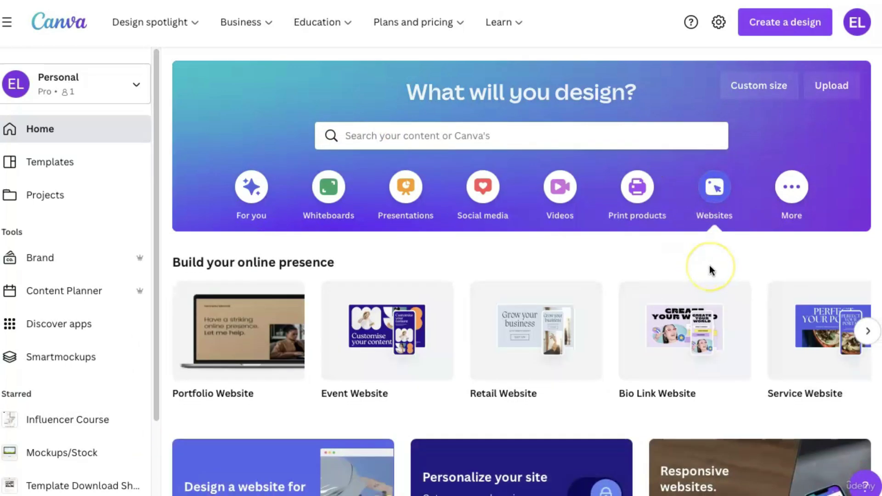
{"action": "scroll", "coordinate": [711, 269], "scroll_direction": "down", "scroll_amount": 5}
{"action": "scroll", "coordinate": [710, 269], "scroll_direction": "up", "scroll_amount": 2}
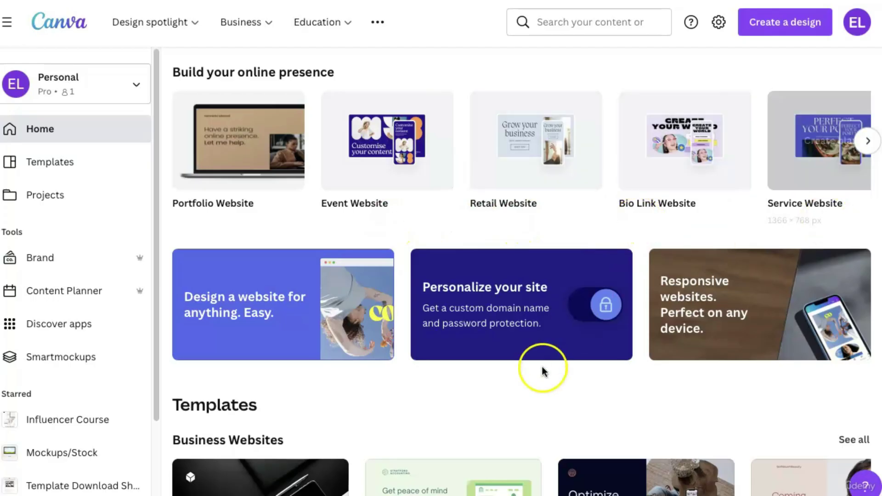
{"action": "scroll", "coordinate": [542, 388], "scroll_direction": "down", "scroll_amount": 7}
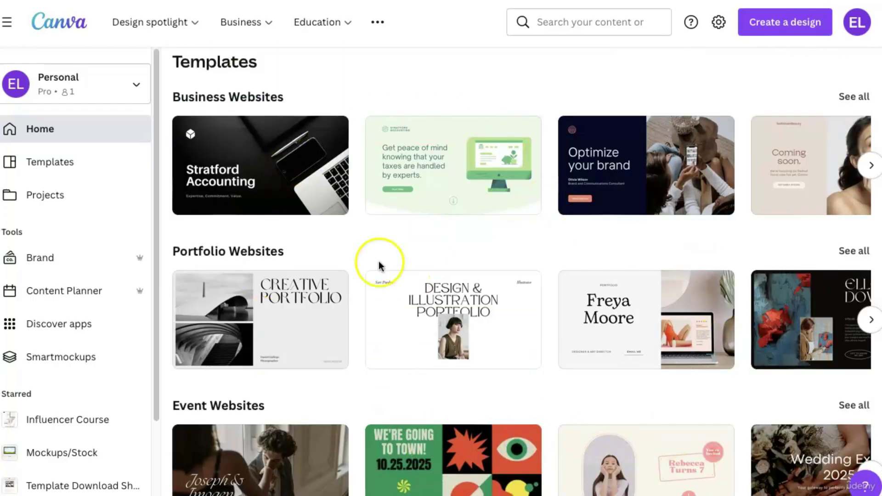
{"action": "scroll", "coordinate": [486, 309], "scroll_direction": "down", "scroll_amount": 1}
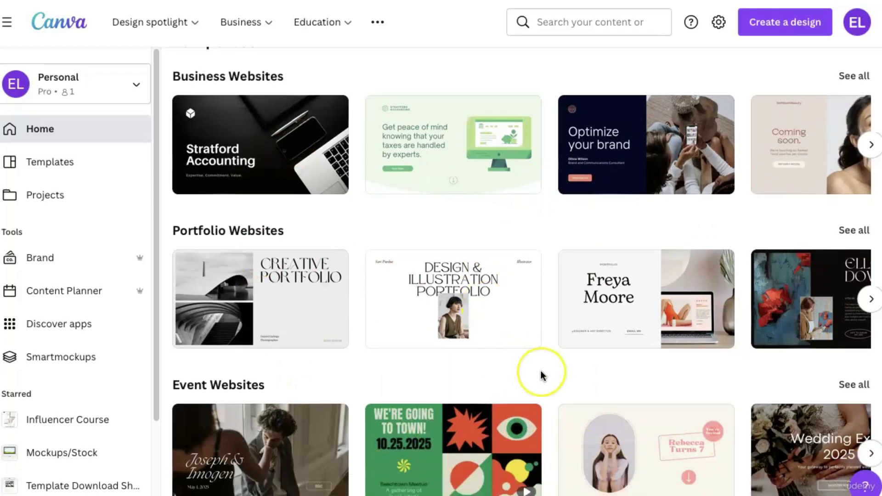
{"action": "scroll", "coordinate": [541, 376], "scroll_direction": "down", "scroll_amount": 2}
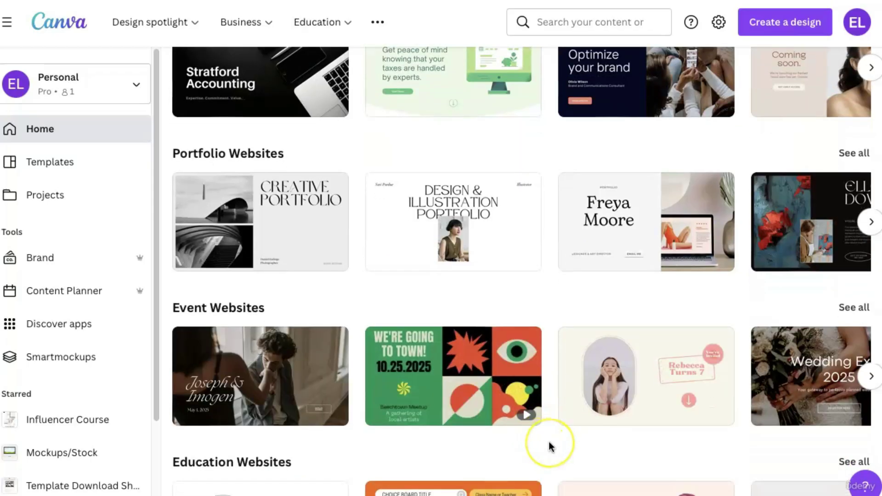
{"action": "scroll", "coordinate": [550, 442], "scroll_direction": "down", "scroll_amount": 2}
{"action": "scroll", "coordinate": [556, 408], "scroll_direction": "down", "scroll_amount": 5}
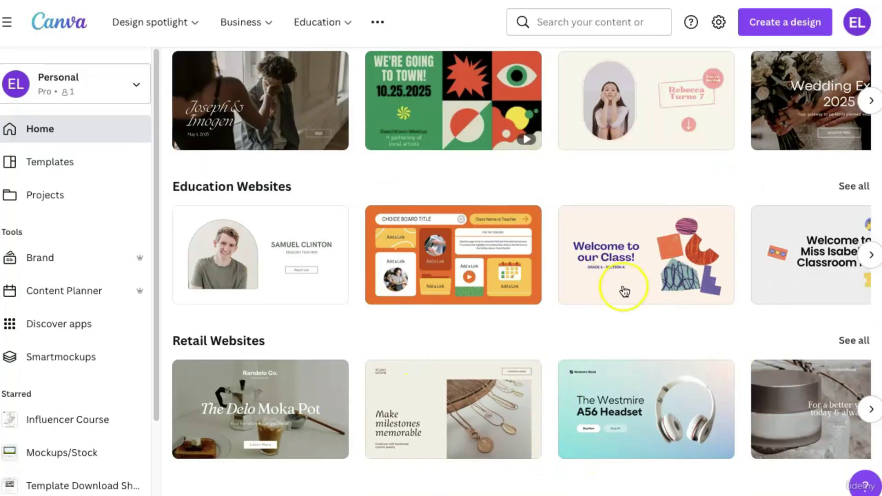
{"action": "scroll", "coordinate": [559, 327], "scroll_direction": "up", "scroll_amount": 10}
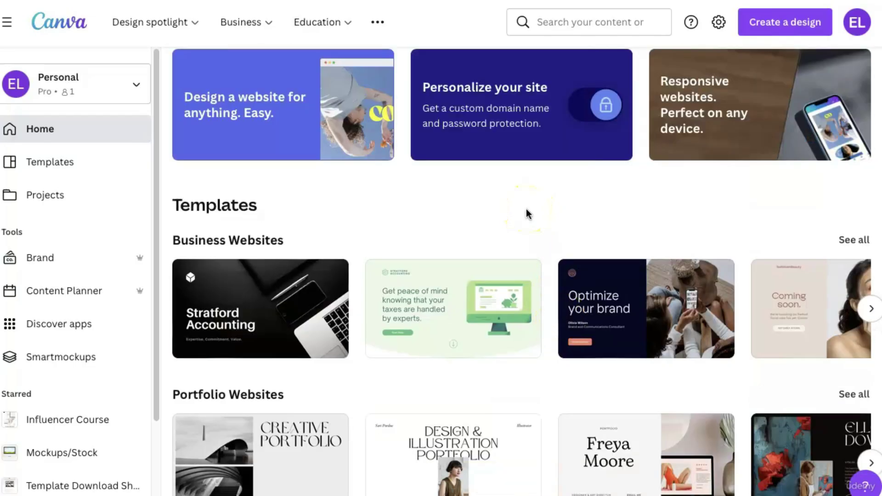
{"action": "scroll", "coordinate": [527, 215], "scroll_direction": "up", "scroll_amount": 5}
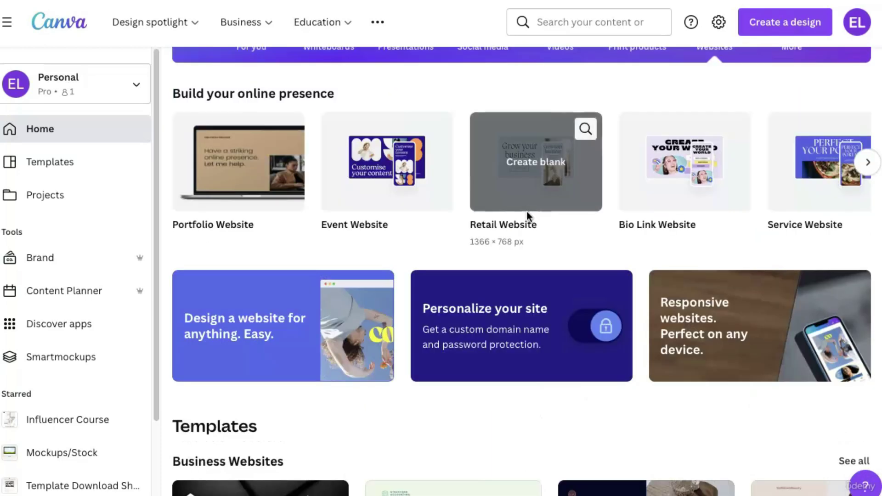
{"action": "scroll", "coordinate": [524, 234], "scroll_direction": "up", "scroll_amount": 4}
{"action": "scroll", "coordinate": [484, 284], "scroll_direction": "down", "scroll_amount": 6}
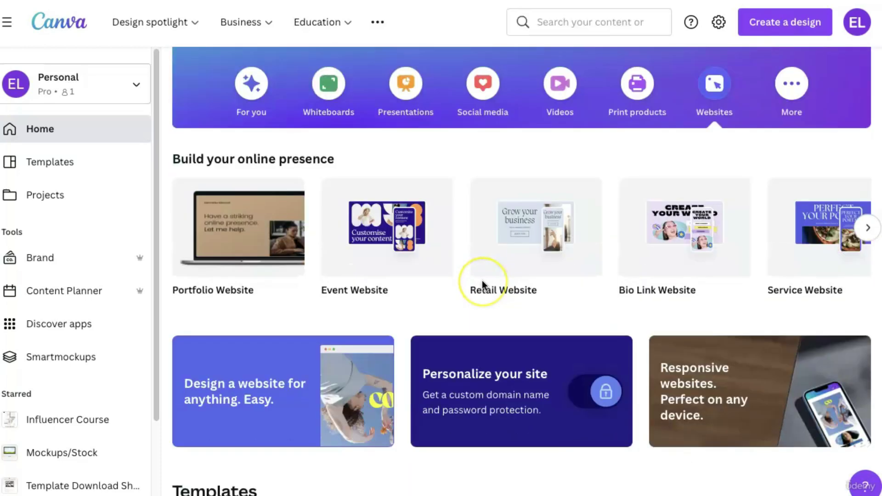
{"action": "scroll", "coordinate": [483, 282], "scroll_direction": "down", "scroll_amount": 7}
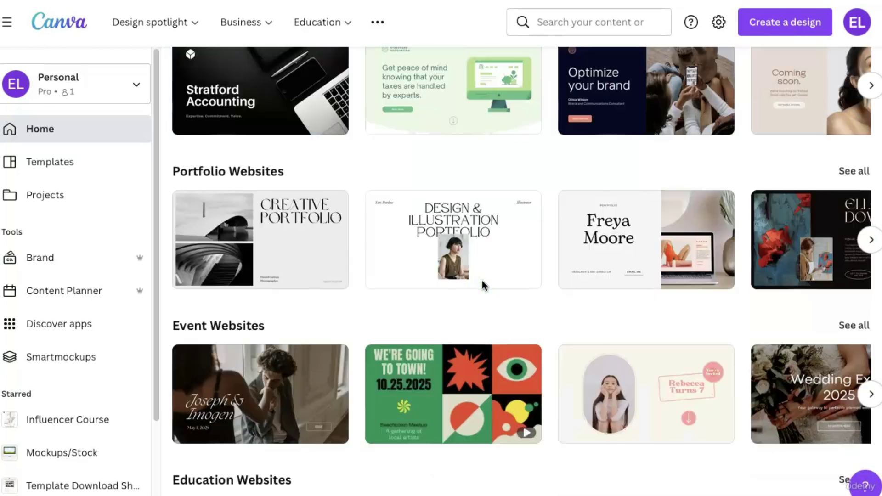
{"action": "scroll", "coordinate": [482, 282], "scroll_direction": "up", "scroll_amount": 2}
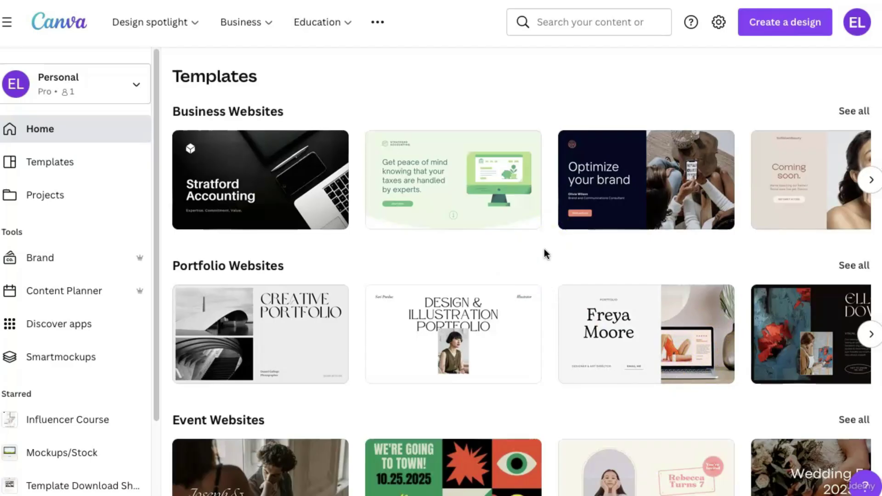
Page forward the Business and Portfolio website template rows, then scroll down to Retail Websites.
{"action": "left_click", "coordinate": [316, 190]}
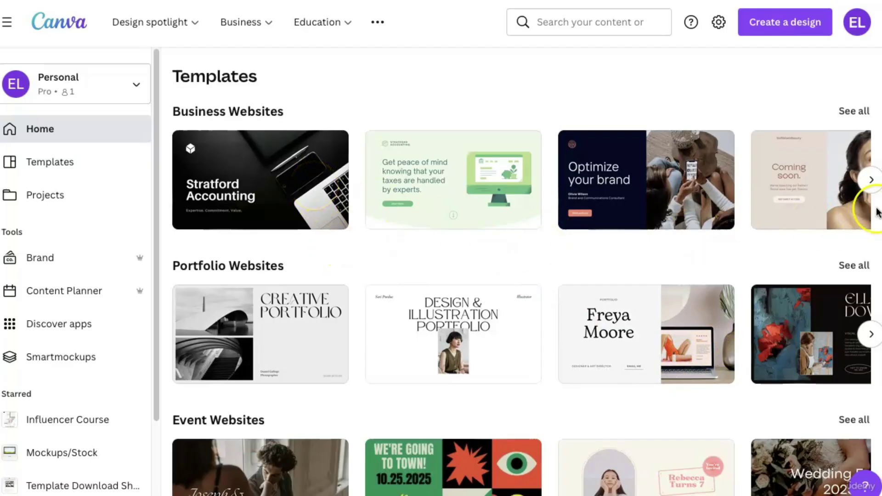
{"action": "left_click", "coordinate": [872, 184]}
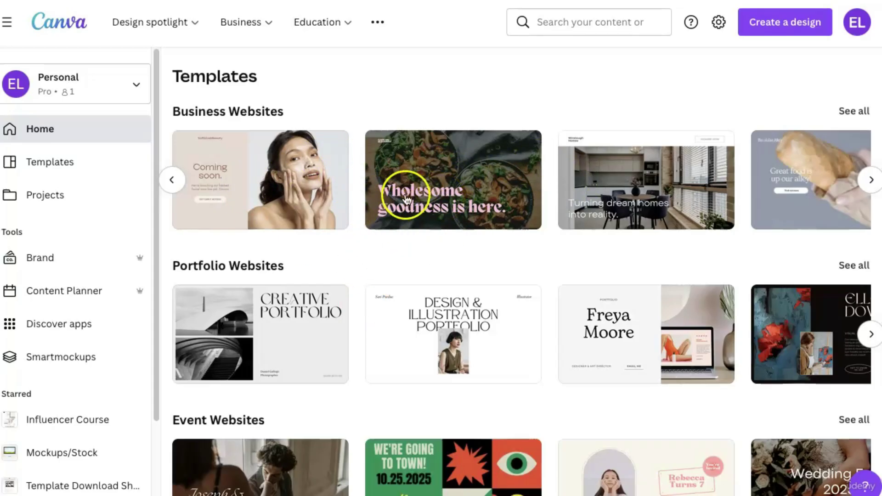
{"action": "left_click", "coordinate": [871, 334]}
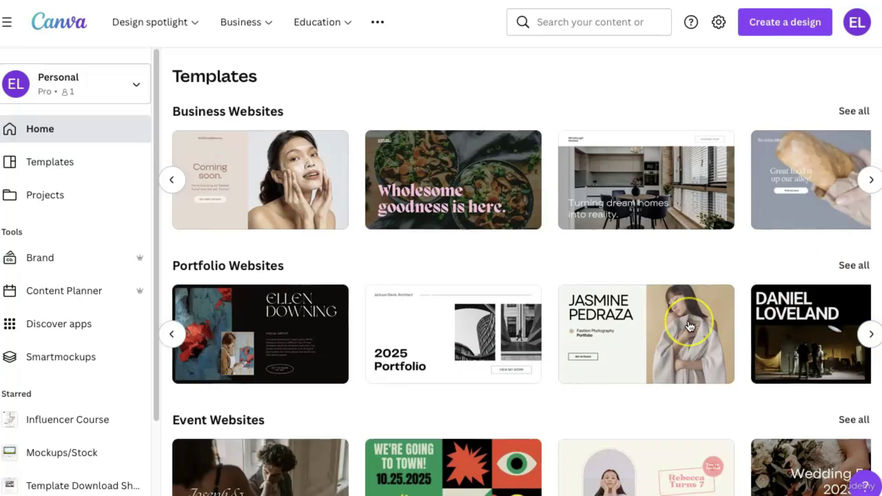
{"action": "scroll", "coordinate": [690, 327], "scroll_direction": "down", "scroll_amount": 3}
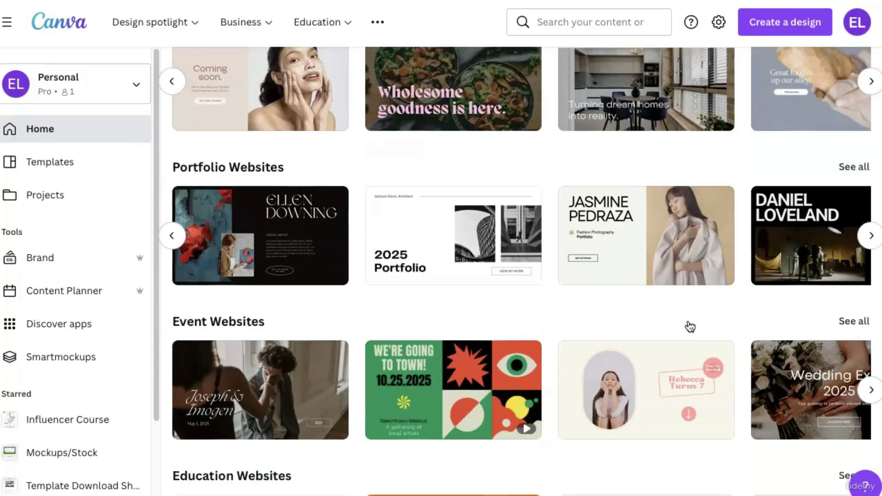
{"action": "scroll", "coordinate": [691, 327], "scroll_direction": "down", "scroll_amount": 2}
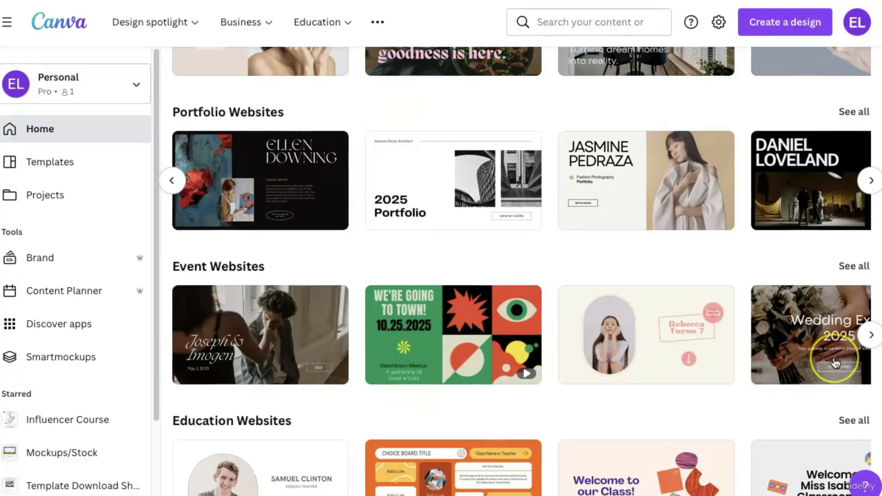
{"action": "scroll", "coordinate": [831, 364], "scroll_direction": "down", "scroll_amount": 4}
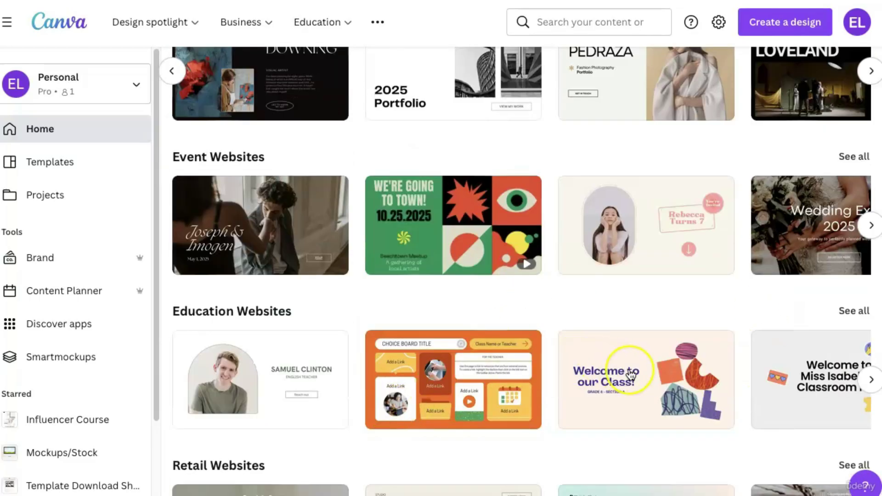
{"action": "scroll", "coordinate": [631, 374], "scroll_direction": "down", "scroll_amount": 4}
{"action": "scroll", "coordinate": [631, 375], "scroll_direction": "down", "scroll_amount": 1}
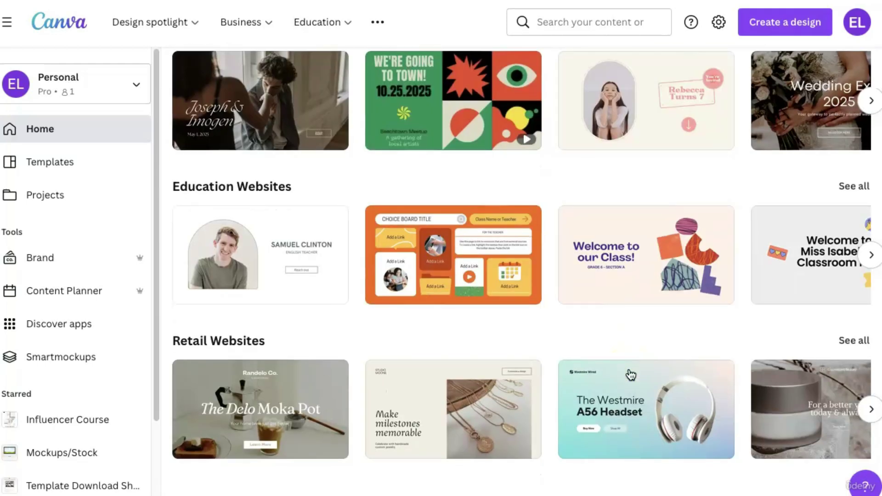
Start a design from the 'Make milestones memorable' Beige and Grey fashion retail template and scroll its pages.
{"action": "left_click", "coordinate": [421, 394]}
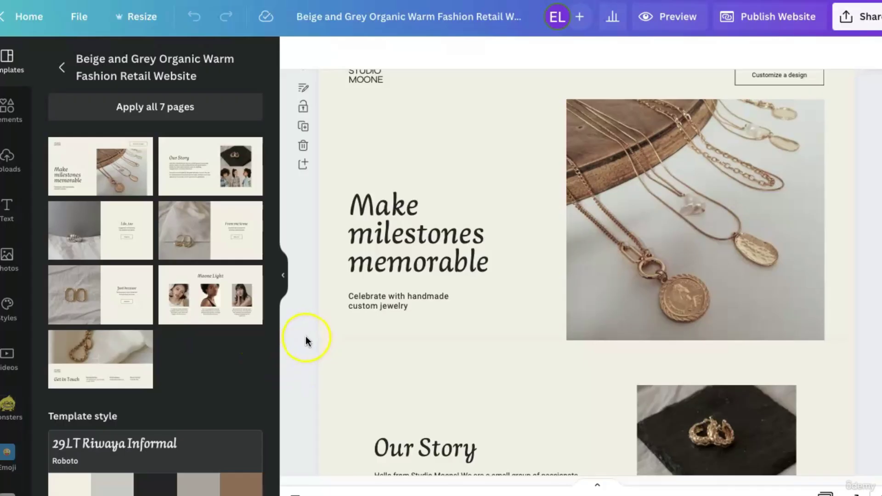
{"action": "scroll", "coordinate": [307, 337], "scroll_direction": "down", "scroll_amount": 6}
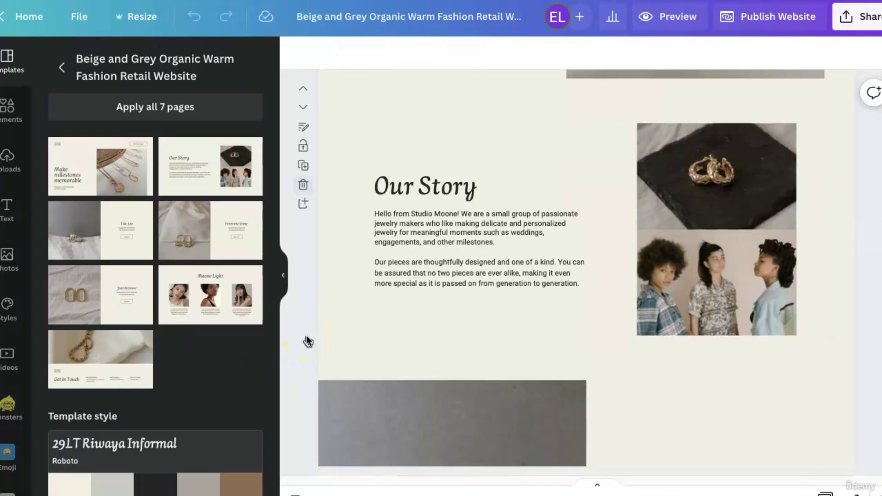
{"action": "scroll", "coordinate": [307, 340], "scroll_direction": "down", "scroll_amount": 20}
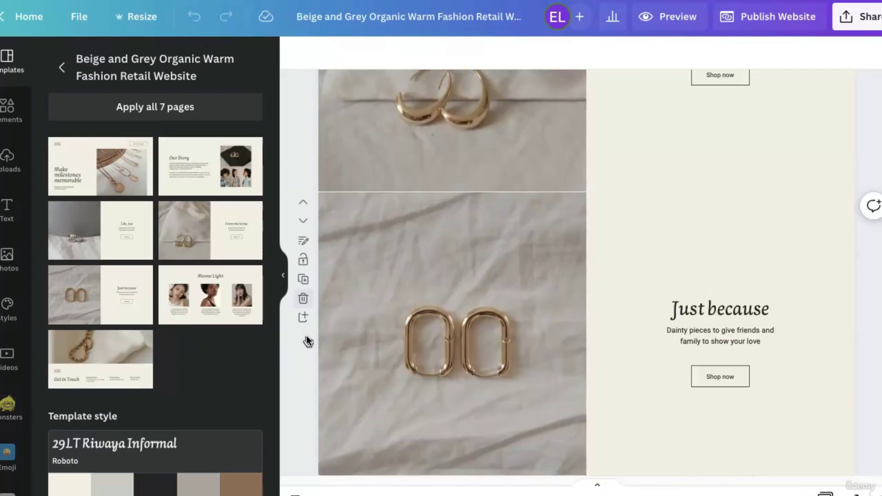
{"action": "scroll", "coordinate": [306, 340], "scroll_direction": "down", "scroll_amount": 5}
{"action": "scroll", "coordinate": [306, 340], "scroll_direction": "up", "scroll_amount": 20}
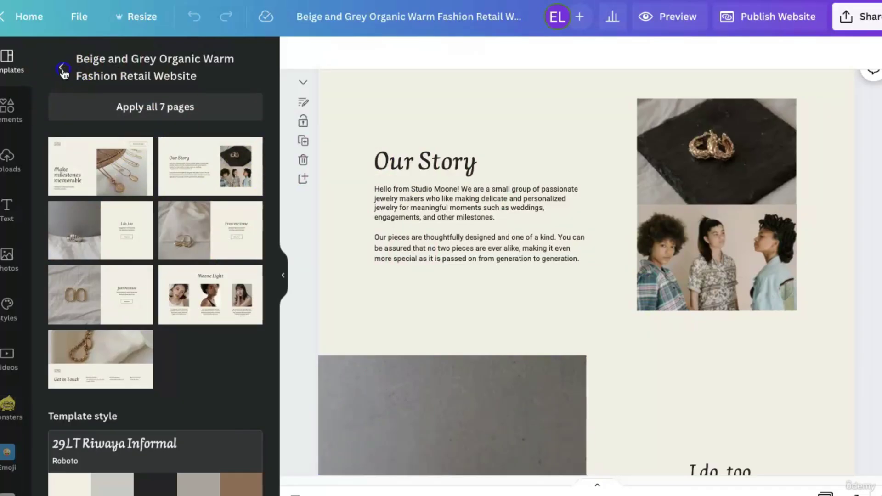
Go back to the Retail Website results and scroll through options like The Brave Collection and Pop! Collection.
{"action": "left_click", "coordinate": [63, 70]}
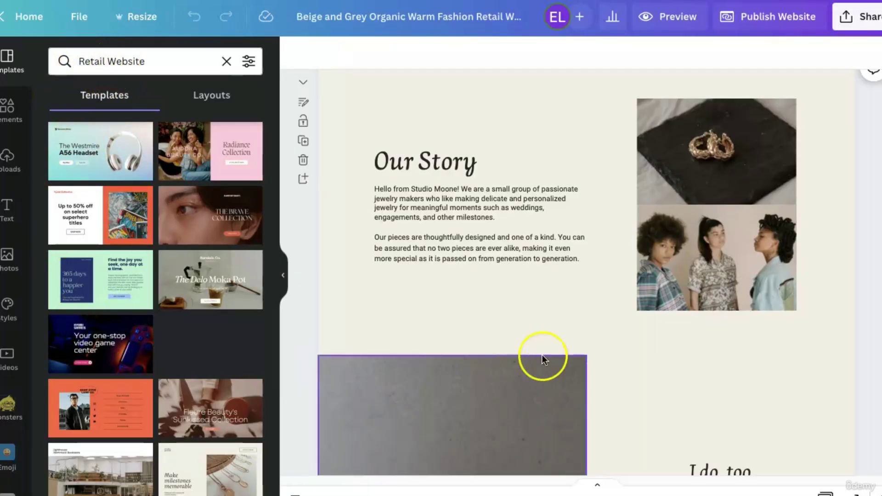
{"action": "scroll", "coordinate": [370, 289], "scroll_direction": "up", "scroll_amount": 5}
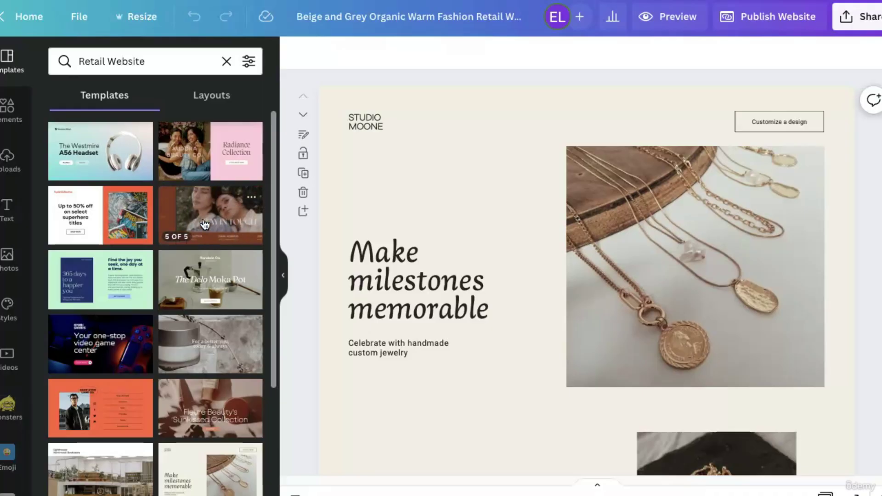
{"action": "scroll", "coordinate": [215, 397], "scroll_direction": "down", "scroll_amount": 1}
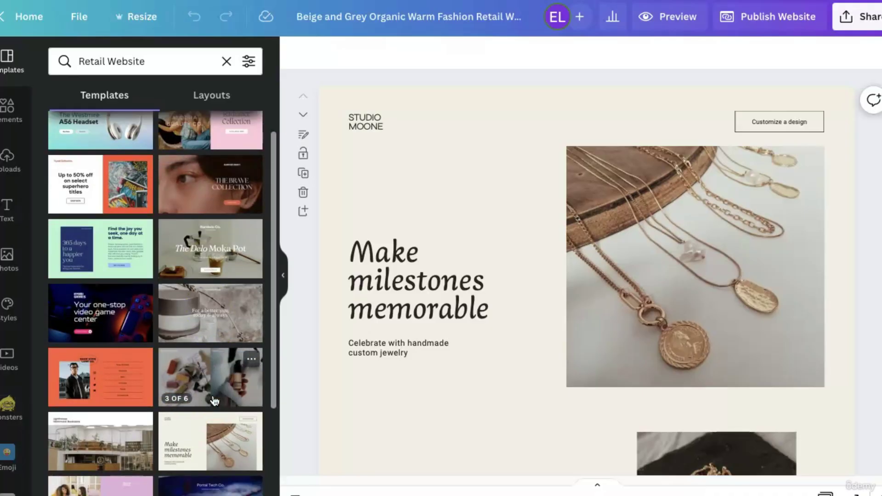
{"action": "scroll", "coordinate": [214, 401], "scroll_direction": "down", "scroll_amount": 2}
{"action": "scroll", "coordinate": [215, 401], "scroll_direction": "down", "scroll_amount": 2}
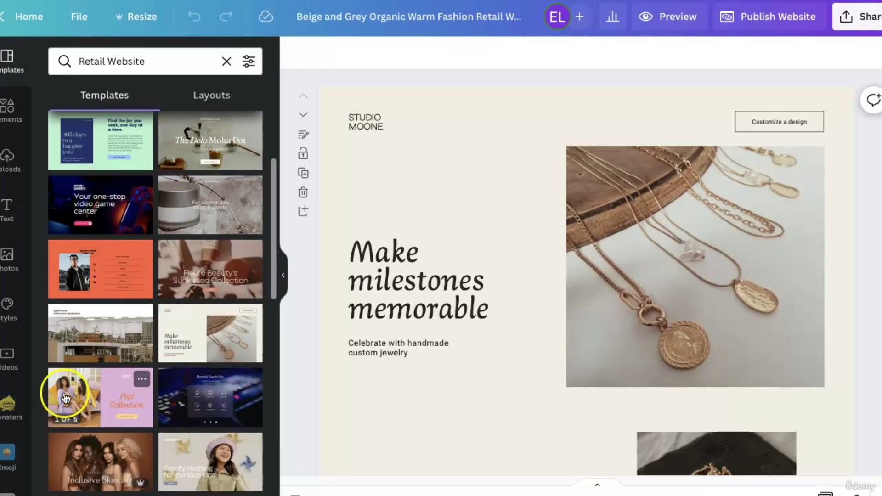
Apply the Pink, Orange, and Yellow beauty template's five pages to the whole design.
{"action": "left_click", "coordinate": [110, 396]}
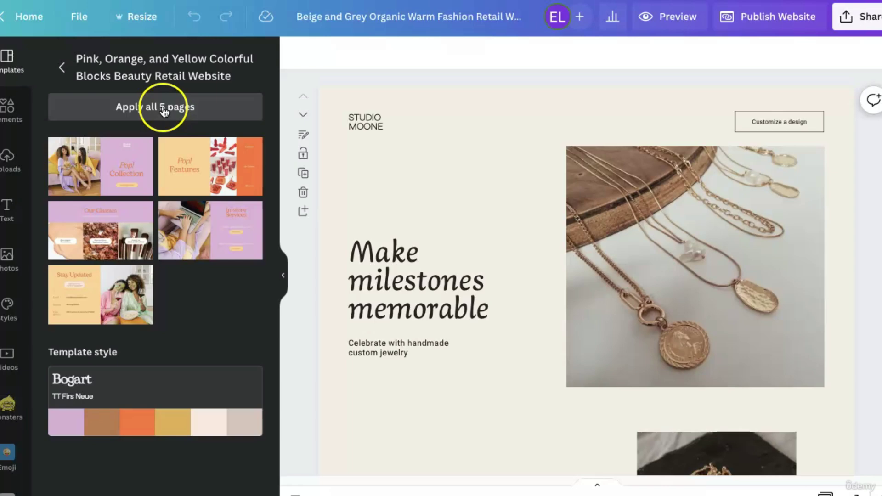
{"action": "left_click", "coordinate": [147, 111]}
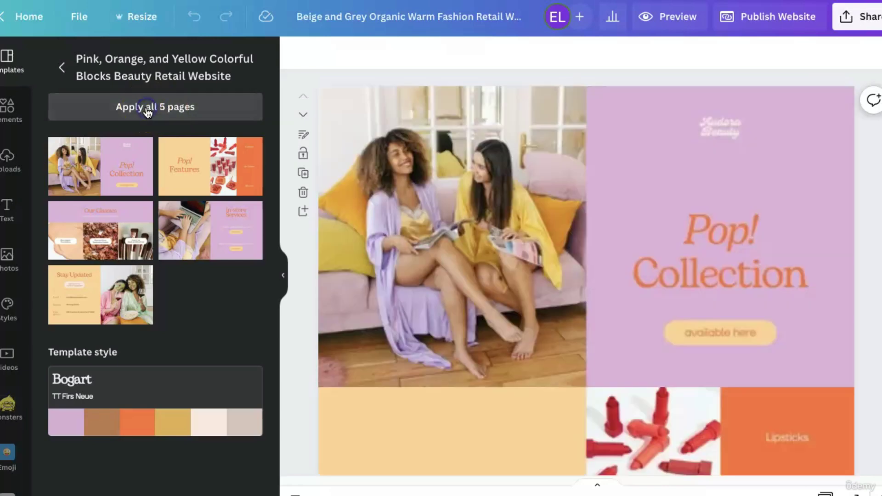
{"action": "left_click", "coordinate": [590, 289]}
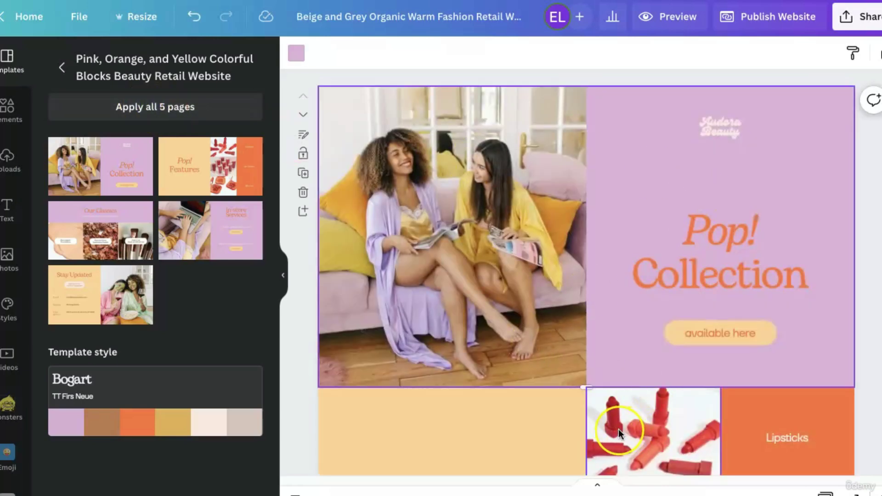
Scroll through the new Pop! Collection pages and return to the Retail Website template results.
{"action": "scroll", "coordinate": [440, 313], "scroll_direction": "down", "scroll_amount": 15}
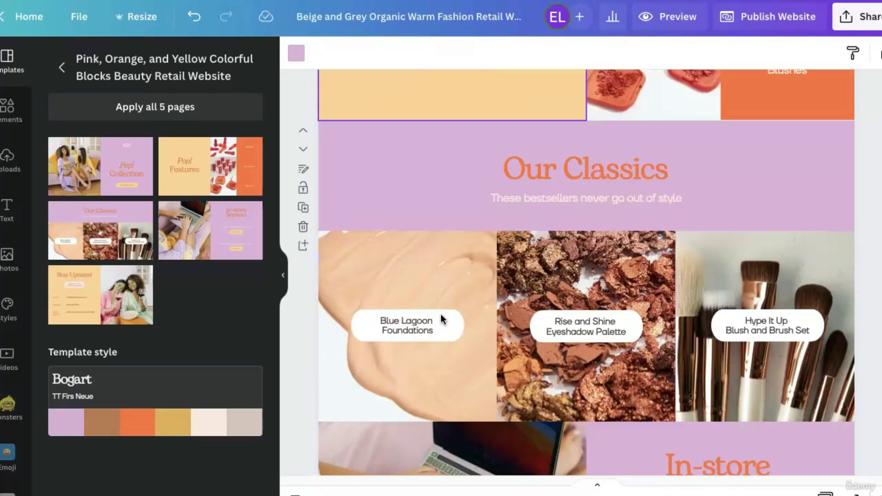
{"action": "scroll", "coordinate": [652, 354], "scroll_direction": "down", "scroll_amount": 10}
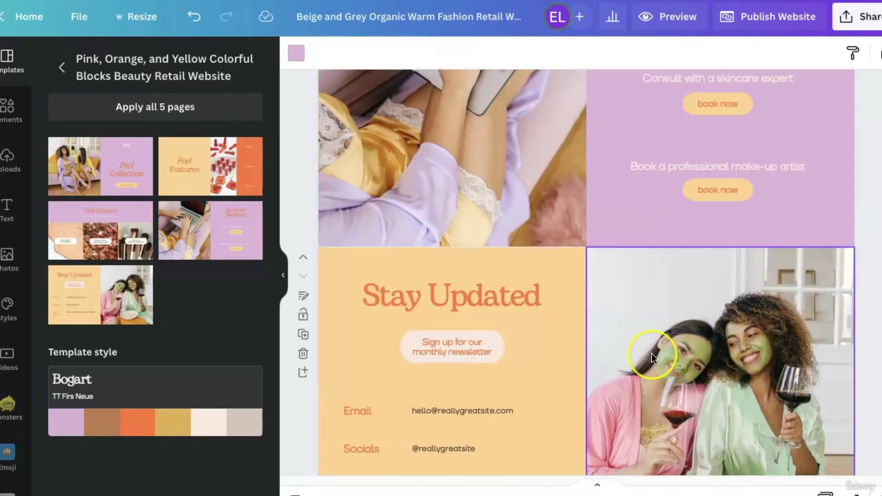
{"action": "scroll", "coordinate": [651, 355], "scroll_direction": "up", "scroll_amount": 20}
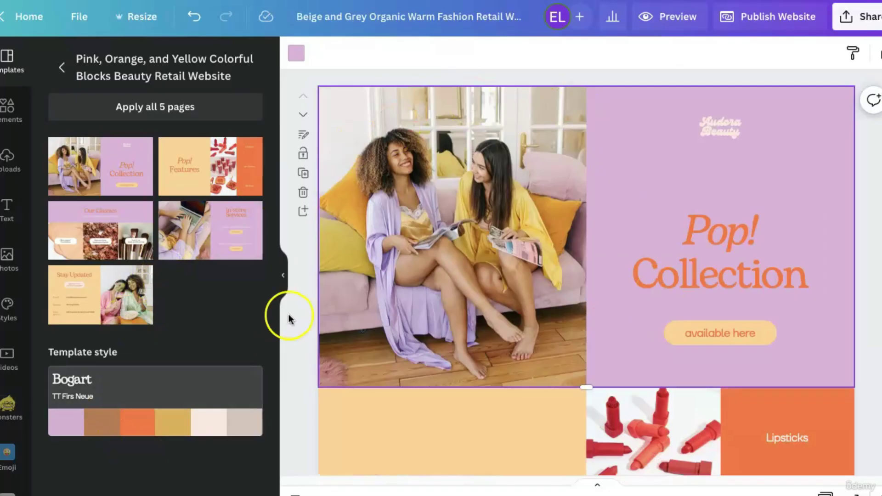
{"action": "left_click", "coordinate": [63, 68]}
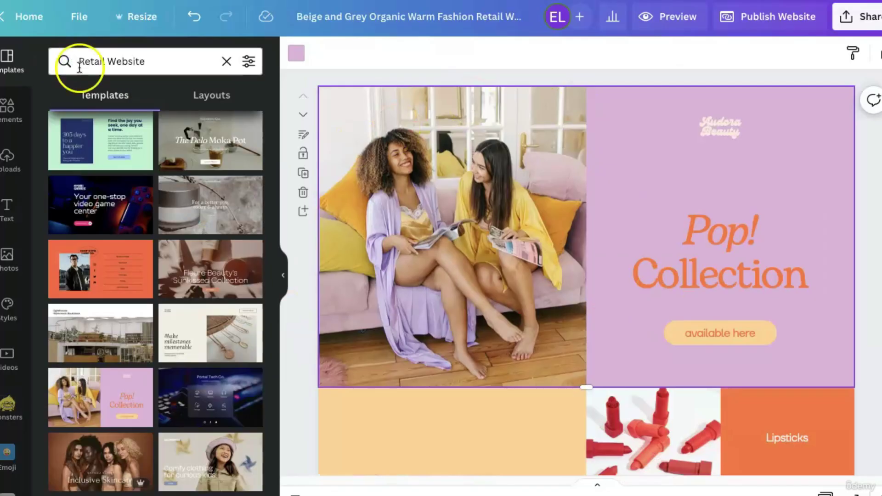
Clear the retail search, pick the Website category, and open the Beige Brown resume template's seven pages.
{"action": "left_click", "coordinate": [228, 63]}
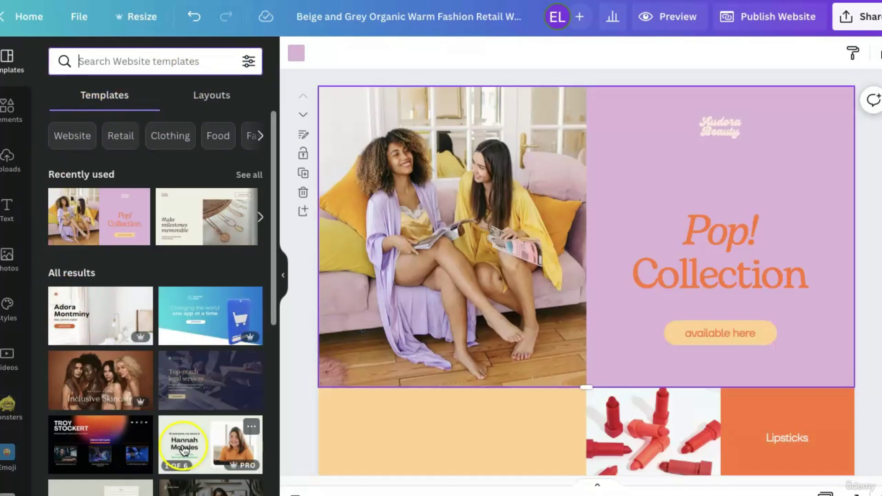
{"action": "scroll", "coordinate": [169, 425], "scroll_direction": "down", "scroll_amount": 1}
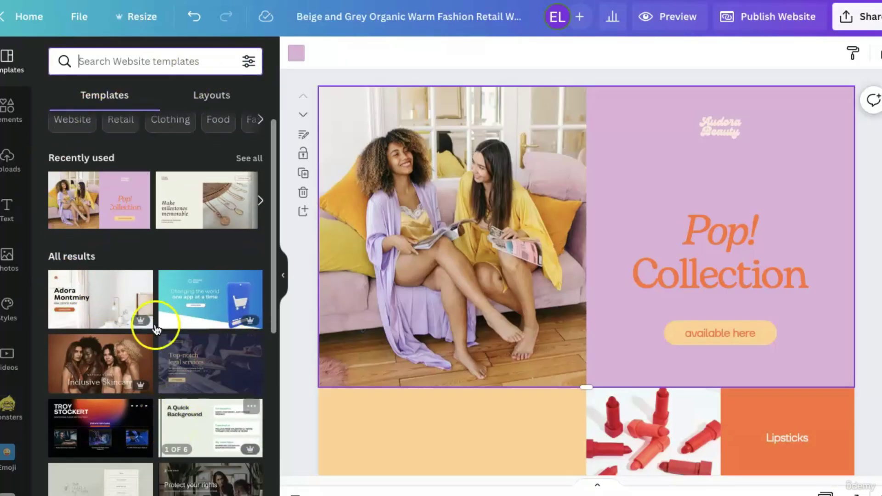
{"action": "scroll", "coordinate": [73, 142], "scroll_direction": "up", "scroll_amount": 1}
{"action": "left_click", "coordinate": [72, 136]}
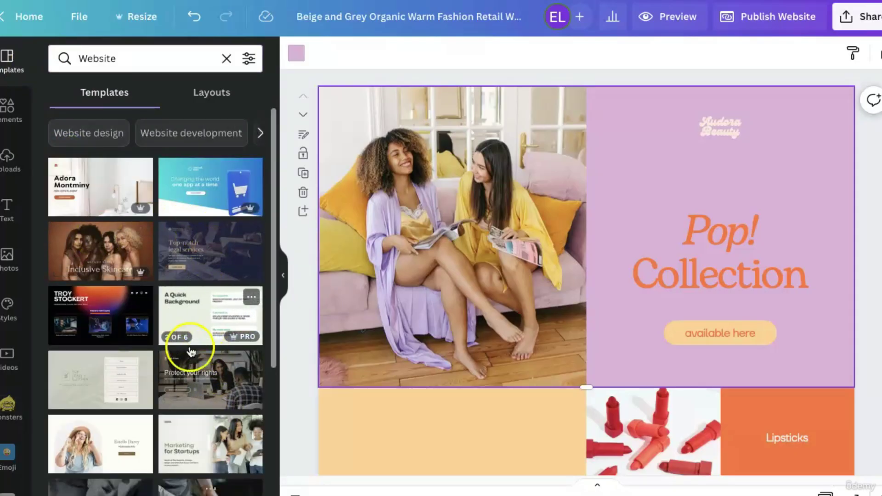
{"action": "left_click", "coordinate": [102, 461]}
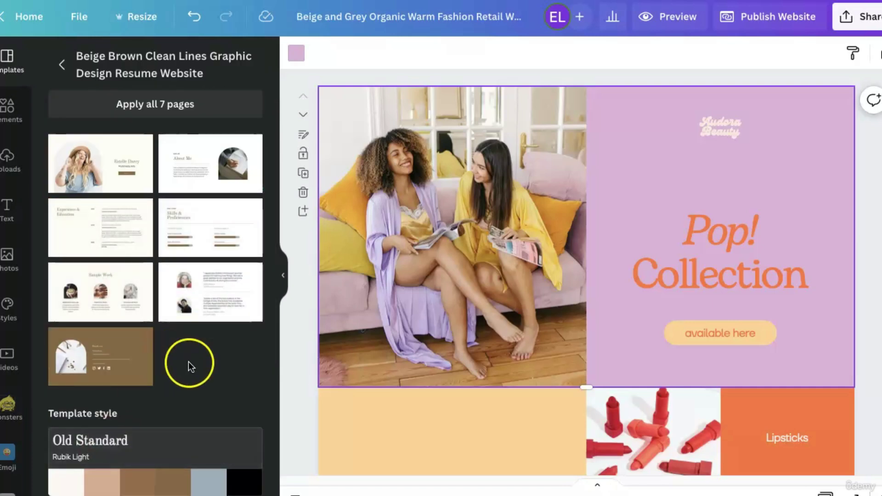
Replace all website pages with the seven-page Beige Brown resume template and review them.
{"action": "left_click", "coordinate": [193, 110]}
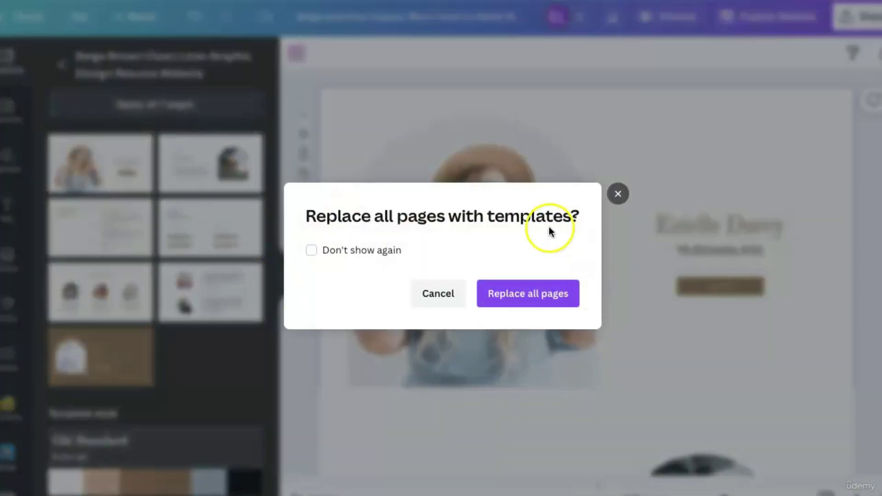
{"action": "left_click", "coordinate": [541, 301]}
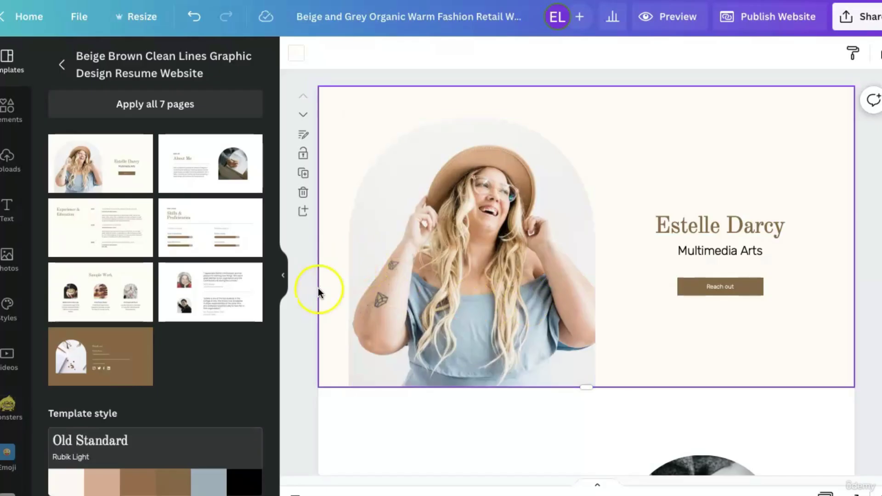
{"action": "scroll", "coordinate": [321, 290], "scroll_direction": "down", "scroll_amount": 5}
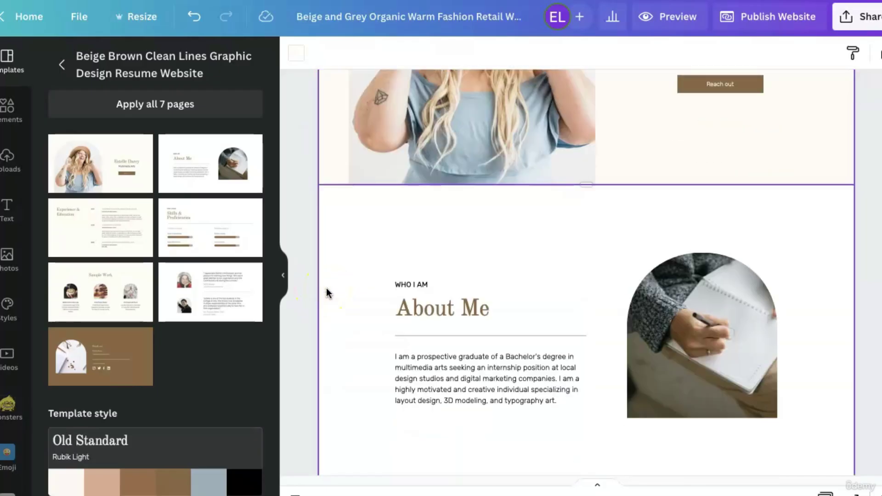
{"action": "scroll", "coordinate": [329, 293], "scroll_direction": "down", "scroll_amount": 12}
{"action": "scroll", "coordinate": [328, 292], "scroll_direction": "up", "scroll_amount": 4}
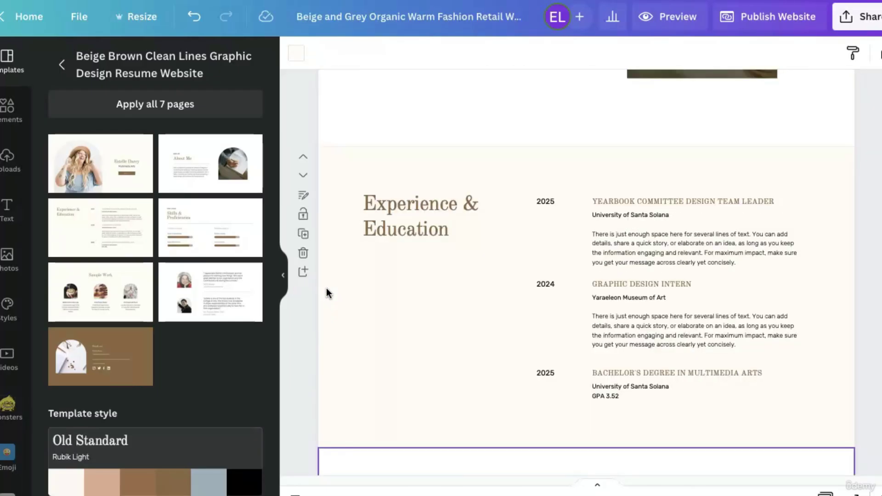
{"action": "scroll", "coordinate": [327, 293], "scroll_direction": "down", "scroll_amount": 6}
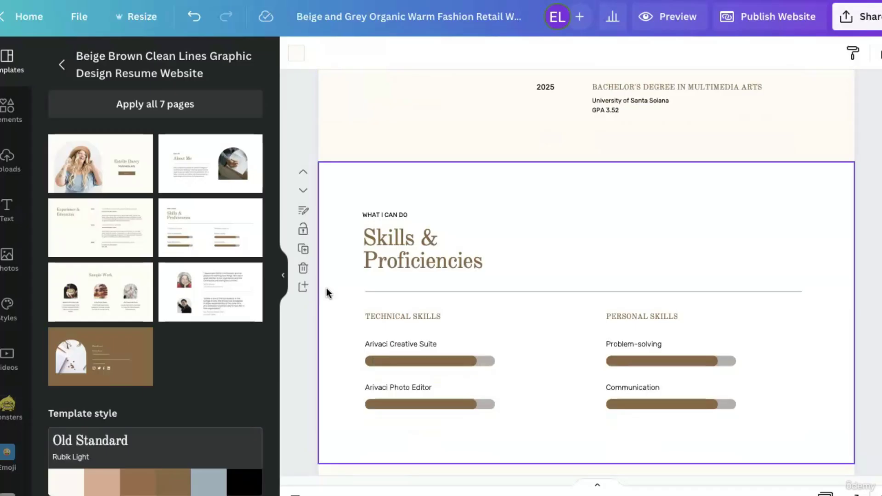
{"action": "scroll", "coordinate": [326, 289], "scroll_direction": "down", "scroll_amount": 8}
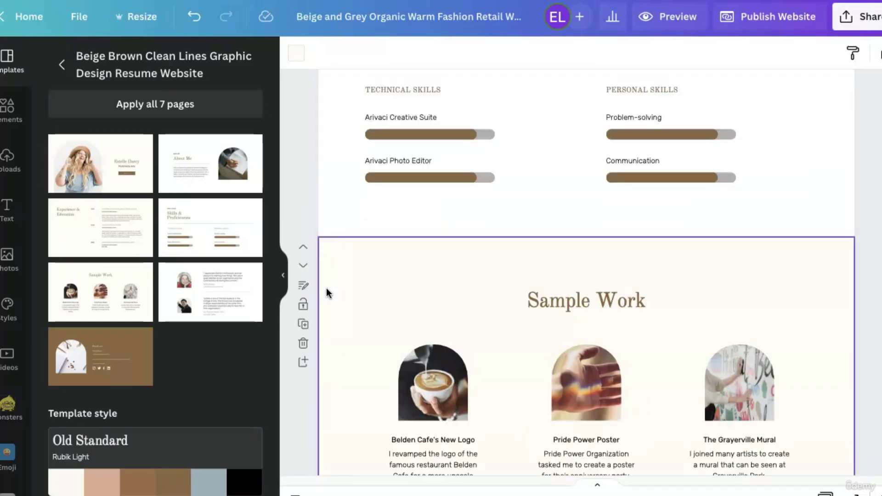
{"action": "scroll", "coordinate": [326, 288], "scroll_direction": "down", "scroll_amount": 13}
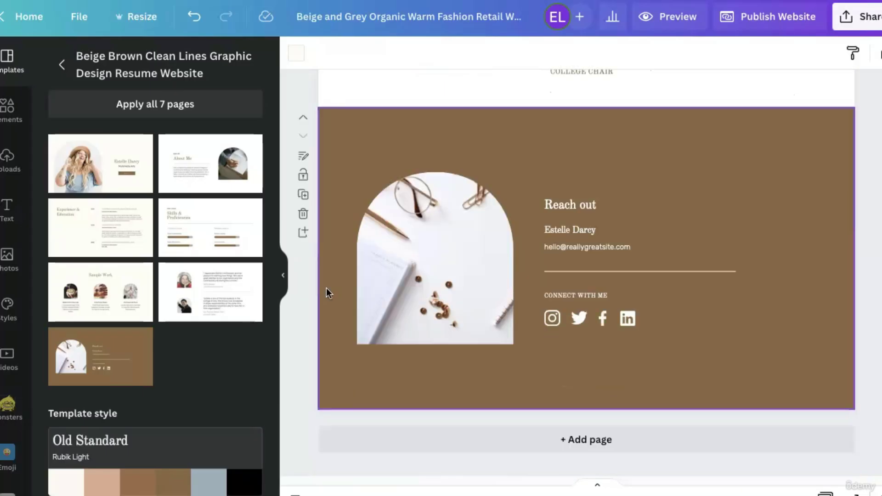
Swap every page for the seven-page Pastel Pink Pastel Blue Black modeling portfolio template, then return to Website results.
{"action": "left_click", "coordinate": [62, 64]}
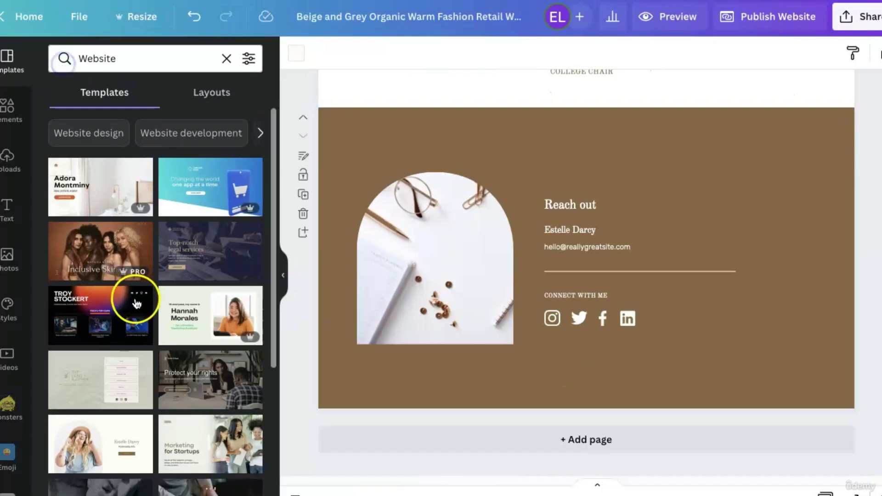
{"action": "scroll", "coordinate": [191, 372], "scroll_direction": "down", "scroll_amount": 5}
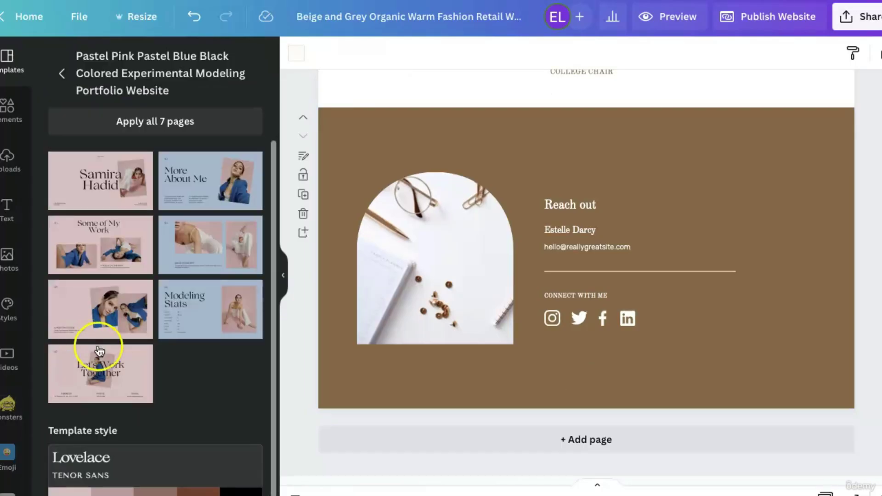
{"action": "left_click", "coordinate": [179, 125]}
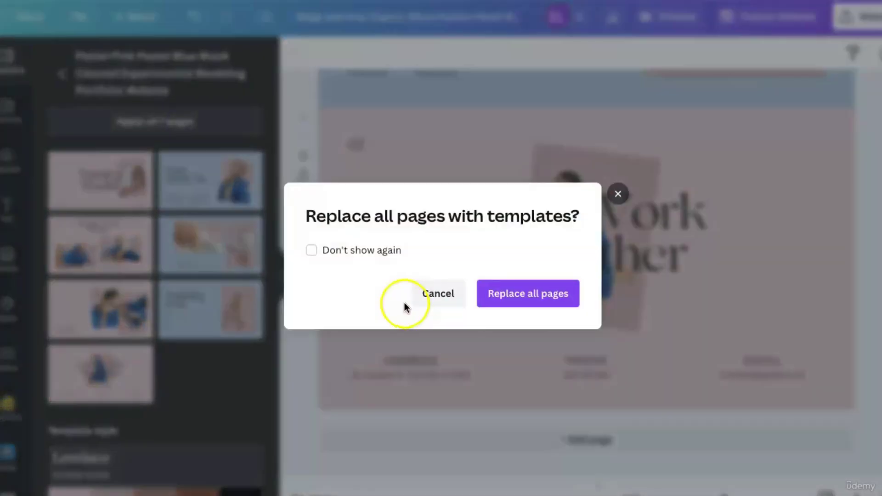
{"action": "left_click", "coordinate": [515, 304]}
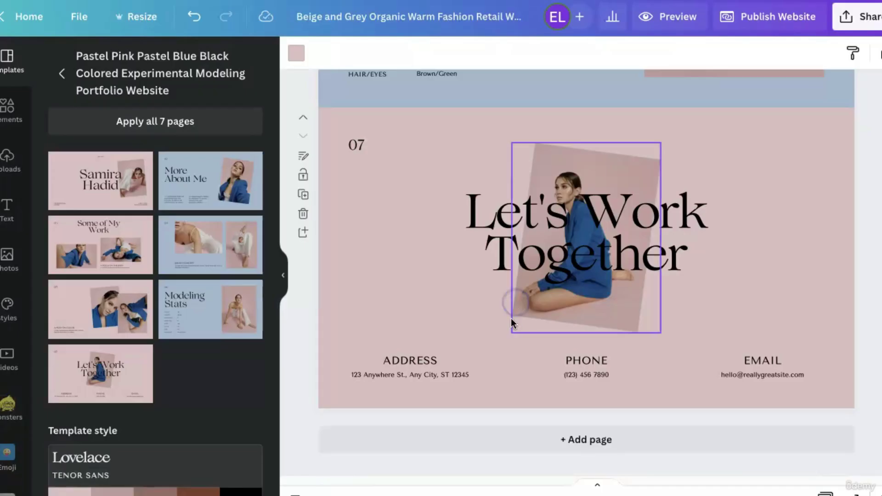
{"action": "scroll", "coordinate": [304, 391], "scroll_direction": "up", "scroll_amount": 15}
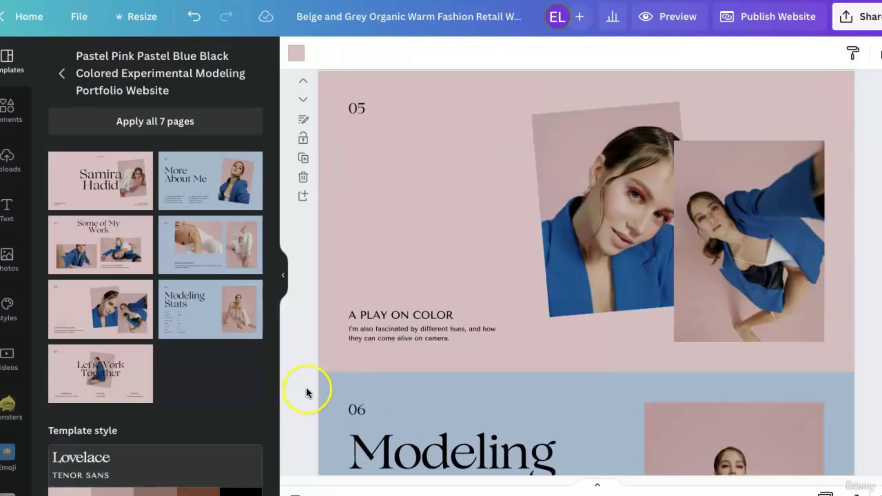
{"action": "scroll", "coordinate": [307, 388], "scroll_direction": "up", "scroll_amount": 15}
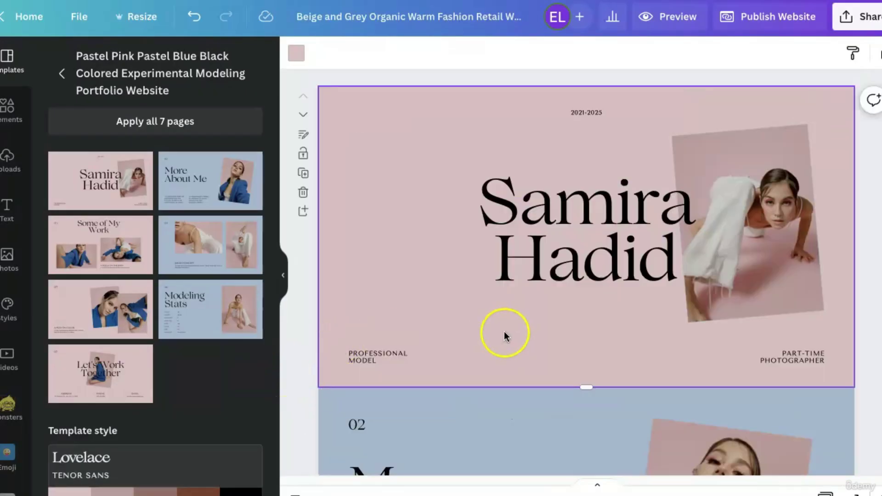
{"action": "scroll", "coordinate": [504, 331], "scroll_direction": "down", "scroll_amount": 10}
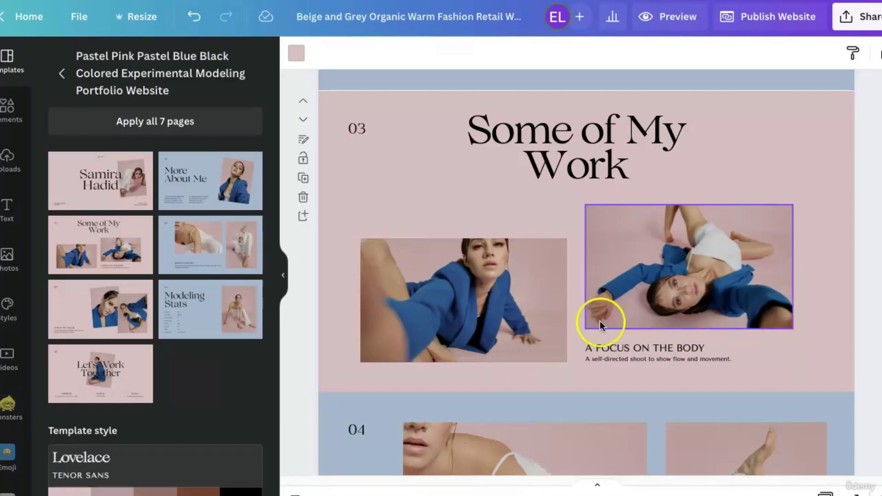
{"action": "scroll", "coordinate": [698, 330], "scroll_direction": "down", "scroll_amount": 10}
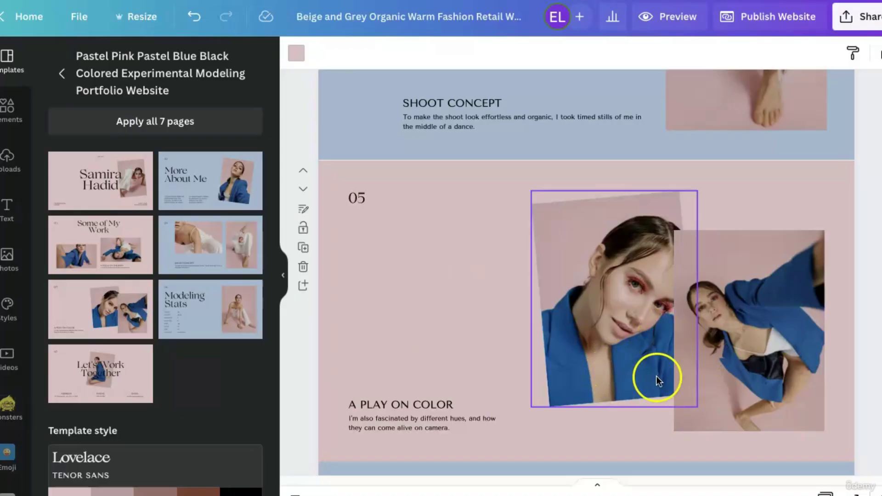
{"action": "scroll", "coordinate": [657, 377], "scroll_direction": "down", "scroll_amount": 5}
{"action": "scroll", "coordinate": [658, 378], "scroll_direction": "down", "scroll_amount": 5}
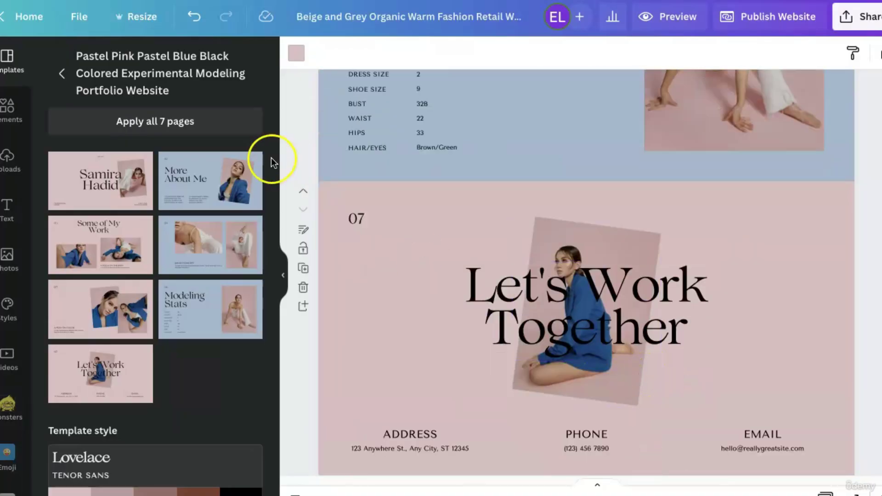
{"action": "left_click", "coordinate": [63, 75]}
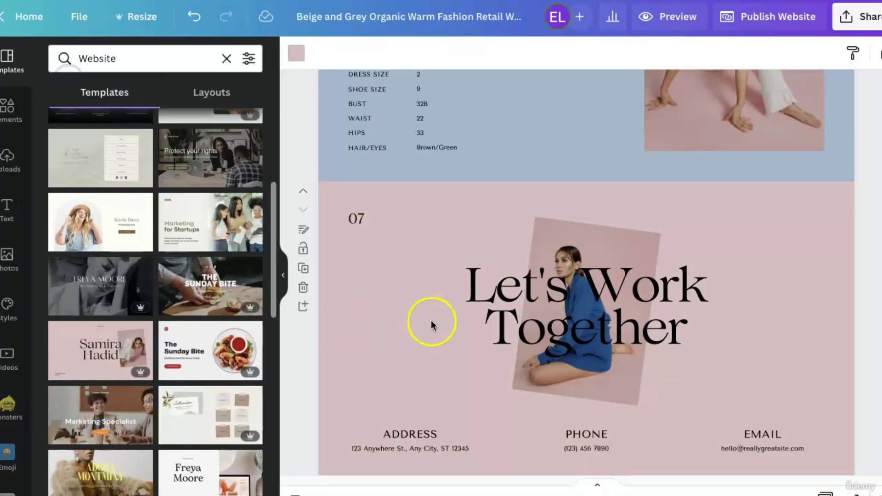
Open the sun-care Orange Organic Warm Health and Beauty template and apply all seven pages.
{"action": "scroll", "coordinate": [201, 368], "scroll_direction": "down", "scroll_amount": 3}
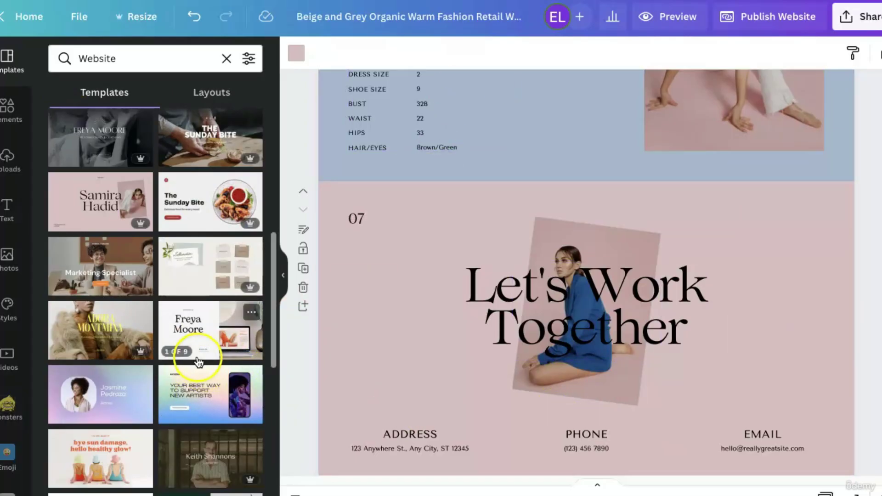
{"action": "scroll", "coordinate": [193, 363], "scroll_direction": "down", "scroll_amount": 1}
{"action": "scroll", "coordinate": [202, 366], "scroll_direction": "down", "scroll_amount": 2}
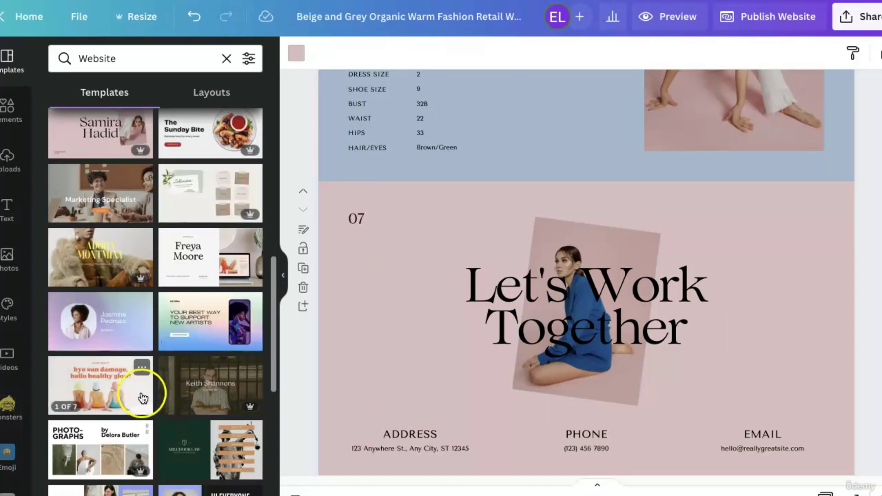
{"action": "left_click", "coordinate": [142, 394]}
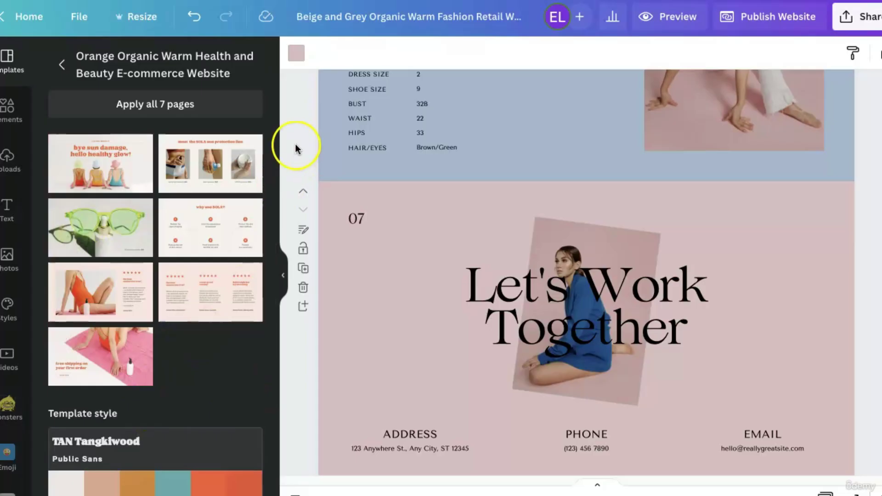
{"action": "left_click", "coordinate": [190, 115]}
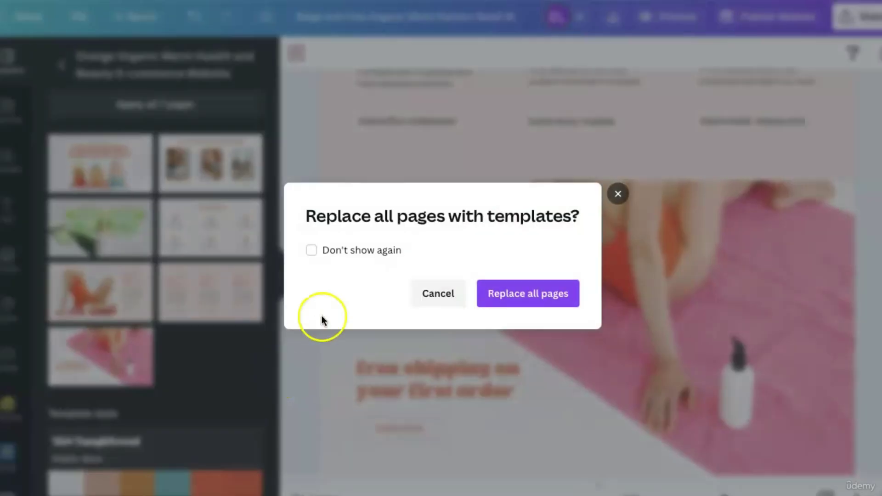
{"action": "left_click", "coordinate": [526, 295]}
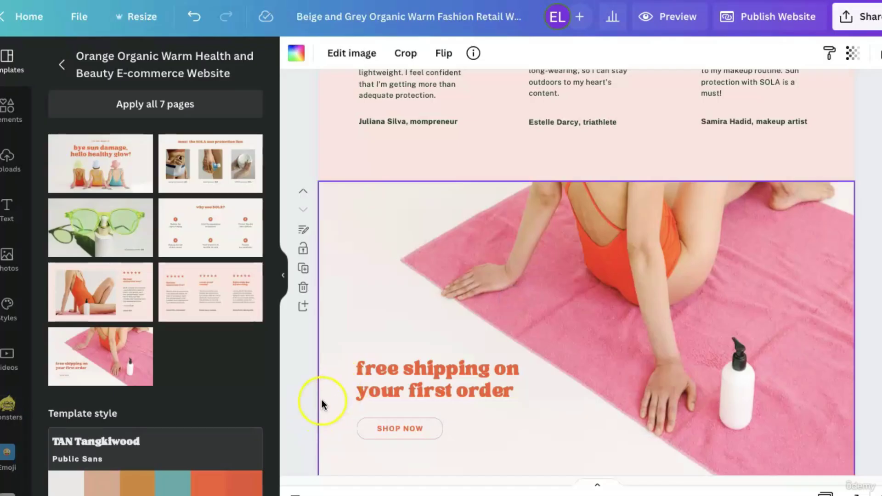
{"action": "scroll", "coordinate": [323, 400], "scroll_direction": "up", "scroll_amount": 20}
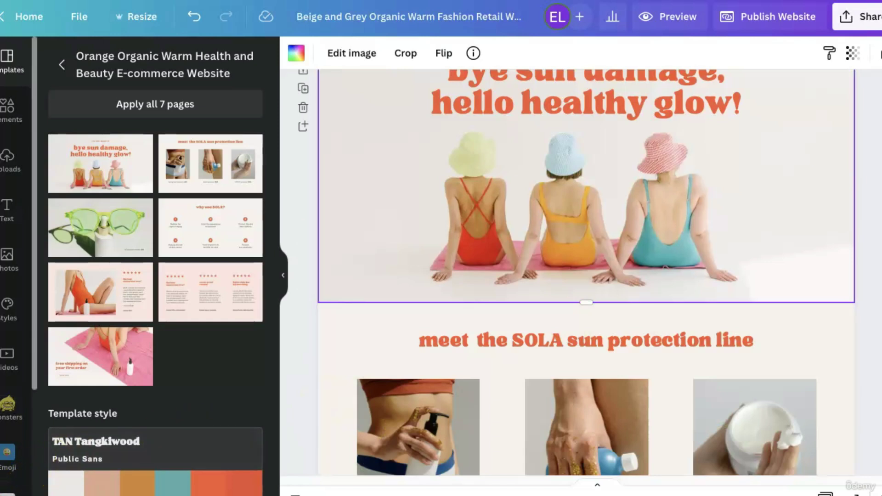
{"action": "scroll", "coordinate": [586, 272], "scroll_direction": "up", "scroll_amount": 2}
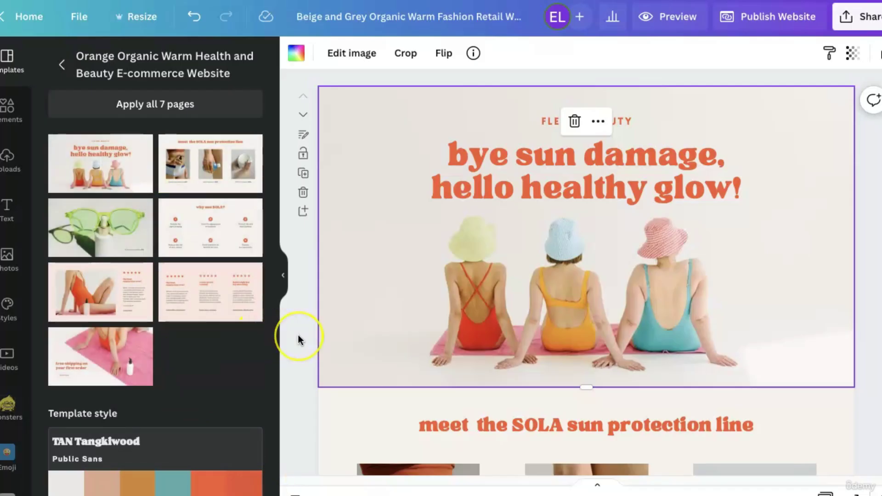
{"action": "scroll", "coordinate": [299, 339], "scroll_direction": "down", "scroll_amount": 5}
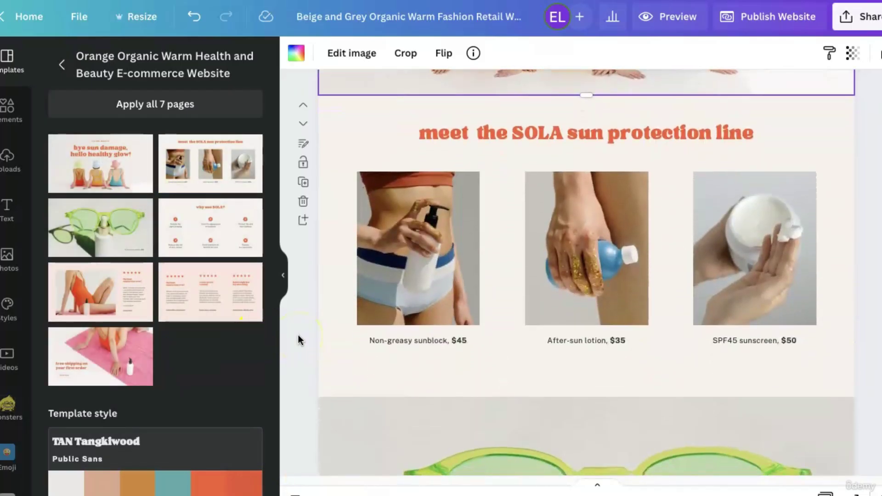
{"action": "scroll", "coordinate": [299, 335], "scroll_direction": "up", "scroll_amount": 3}
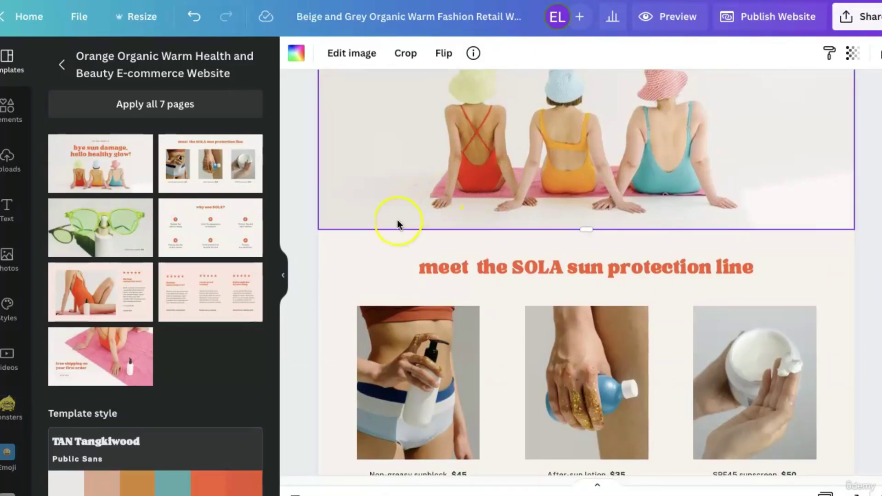
{"action": "scroll", "coordinate": [386, 374], "scroll_direction": "down", "scroll_amount": 2}
{"action": "left_click", "coordinate": [386, 420]}
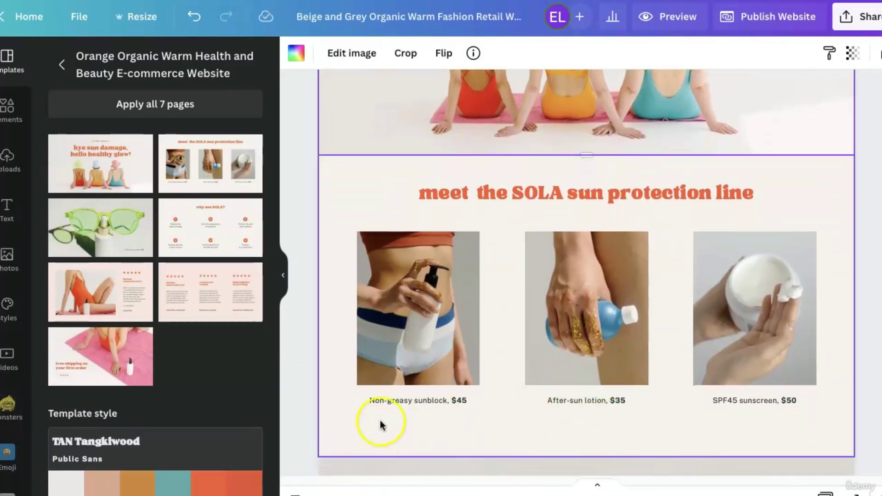
{"action": "scroll", "coordinate": [366, 413], "scroll_direction": "down", "scroll_amount": 5}
{"action": "left_click", "coordinate": [366, 413]}
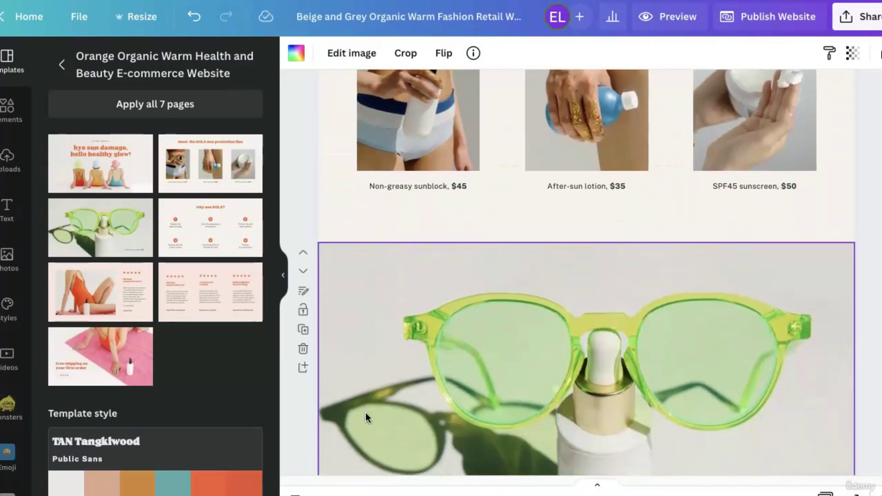
{"action": "scroll", "coordinate": [365, 412], "scroll_direction": "down", "scroll_amount": 5}
{"action": "left_click", "coordinate": [376, 305]}
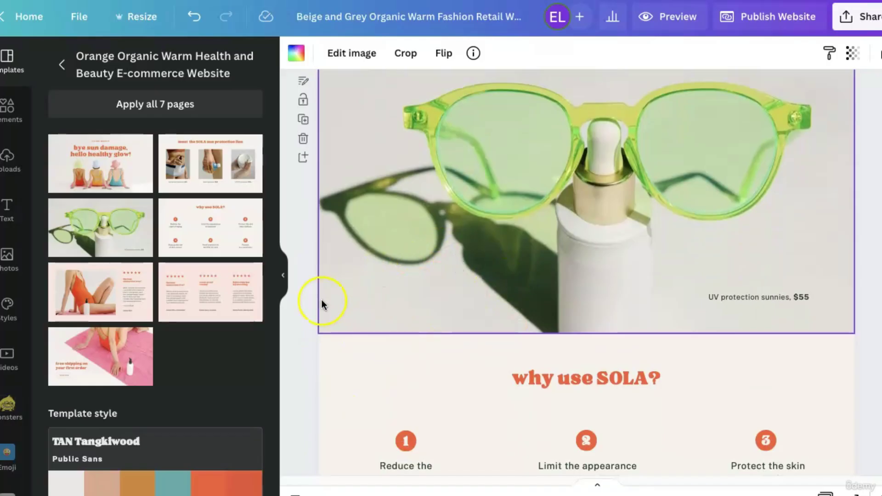
{"action": "scroll", "coordinate": [320, 301], "scroll_direction": "down", "scroll_amount": 4}
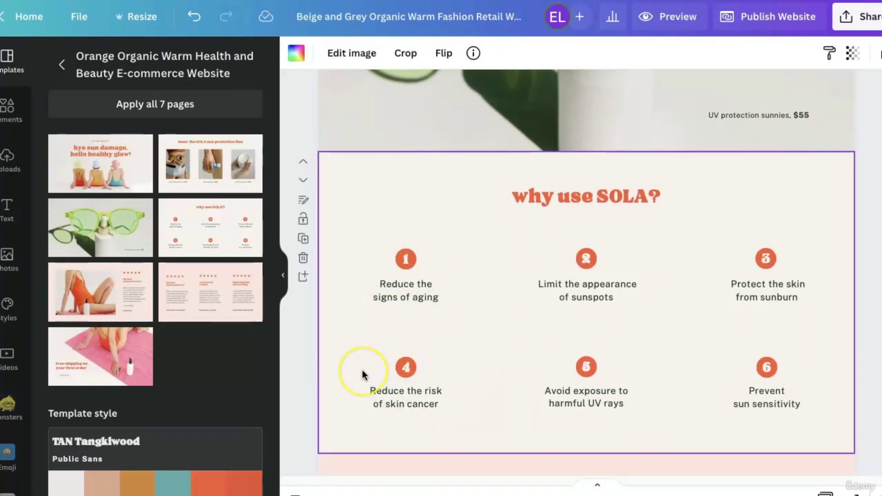
{"action": "scroll", "coordinate": [363, 374], "scroll_direction": "down", "scroll_amount": 6}
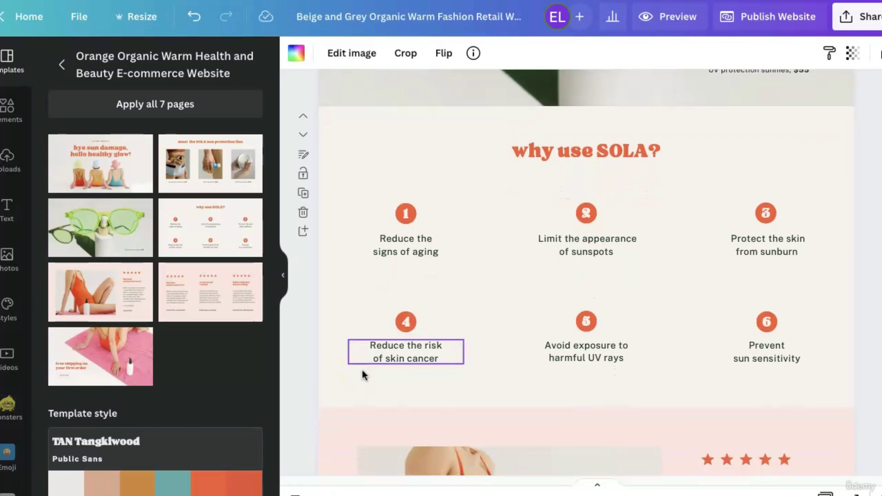
{"action": "scroll", "coordinate": [362, 375], "scroll_direction": "down", "scroll_amount": 10}
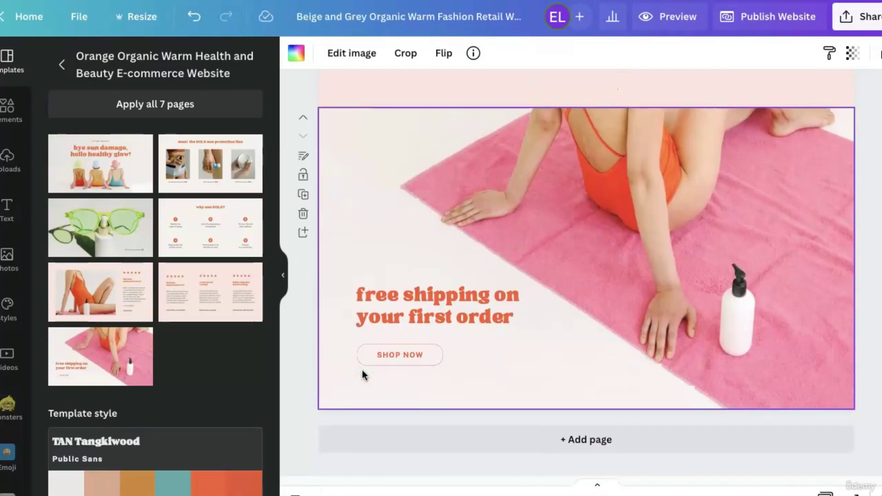
{"action": "scroll", "coordinate": [362, 374], "scroll_direction": "up", "scroll_amount": 20}
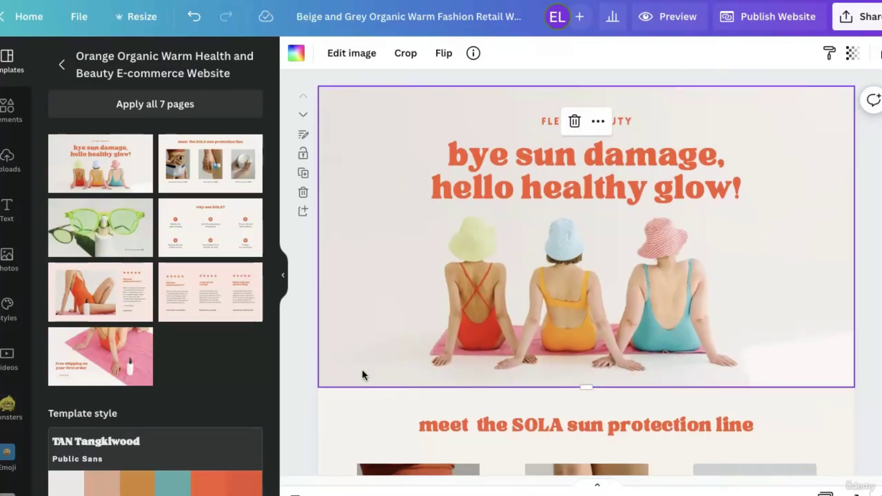
{"action": "scroll", "coordinate": [363, 375], "scroll_direction": "down", "scroll_amount": 10}
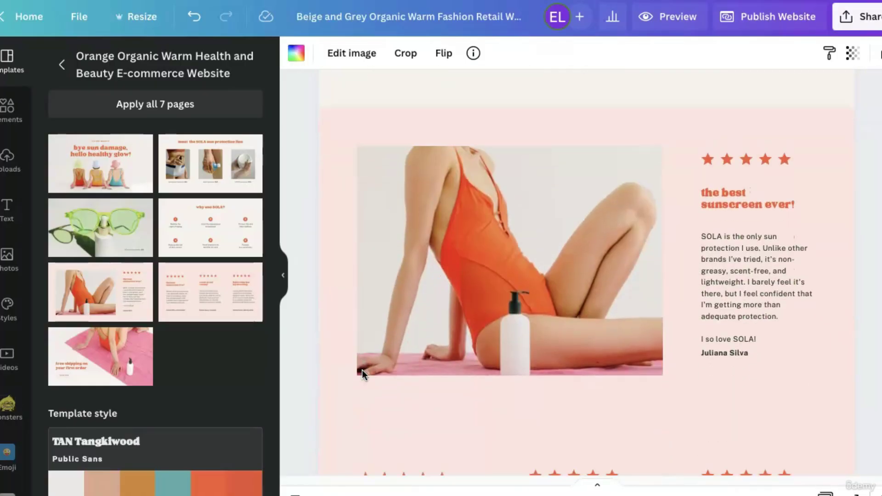
{"action": "scroll", "coordinate": [362, 374], "scroll_direction": "down", "scroll_amount": 6}
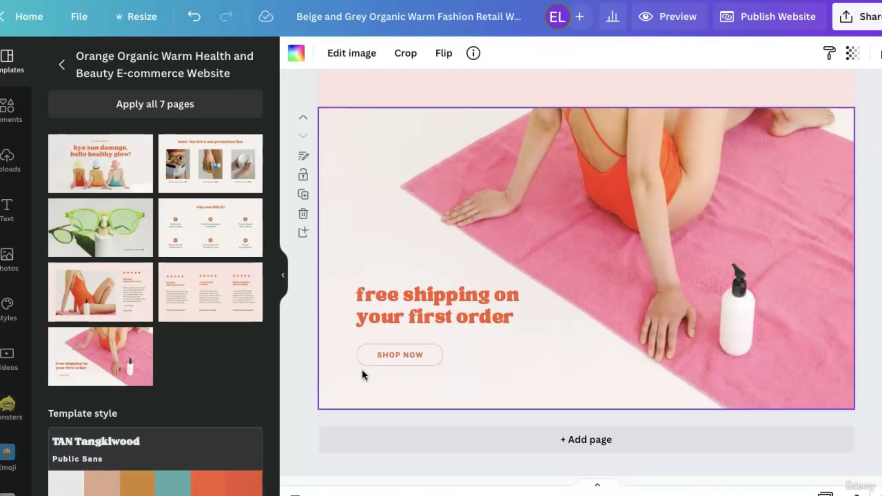
Add and select a blank page after the free shipping page, then return to Website search results.
{"action": "left_click", "coordinate": [596, 443]}
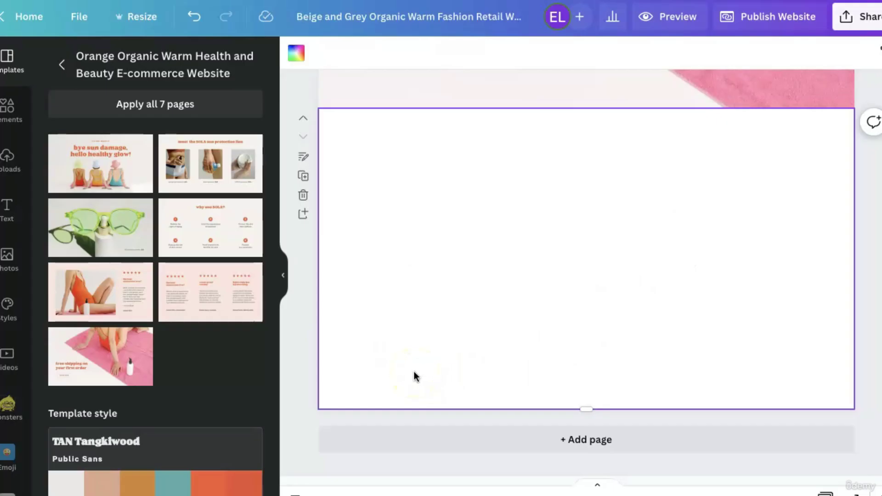
{"action": "left_click", "coordinate": [414, 373]}
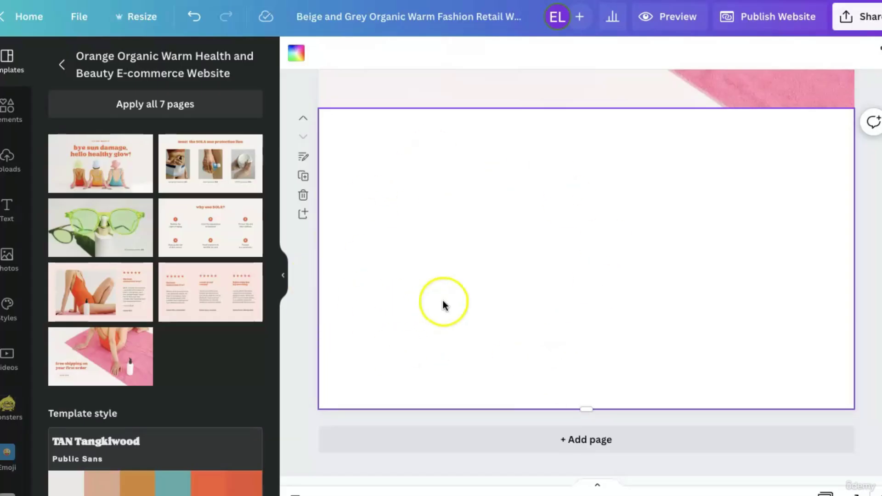
{"action": "left_click", "coordinate": [65, 67]}
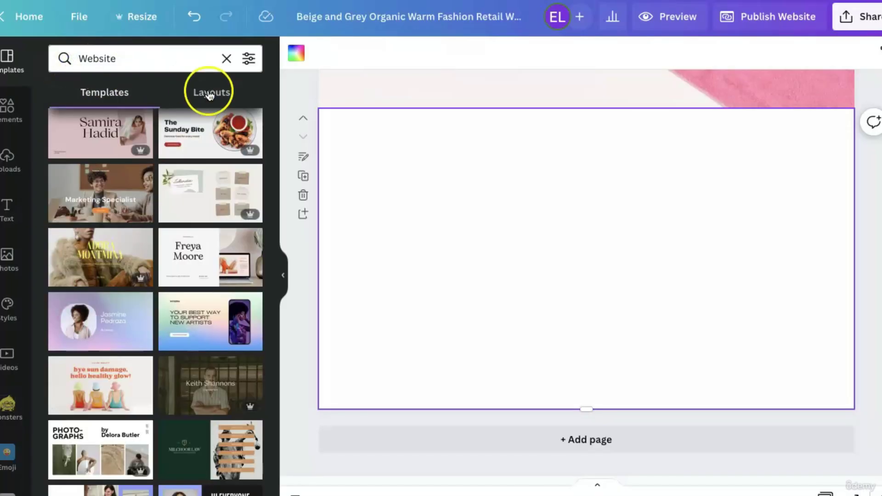
Fill the blank page with MINTMADE's social-links page from the White, Light Purple, and Grey fashion template.
{"action": "scroll", "coordinate": [224, 259], "scroll_direction": "down", "scroll_amount": 10}
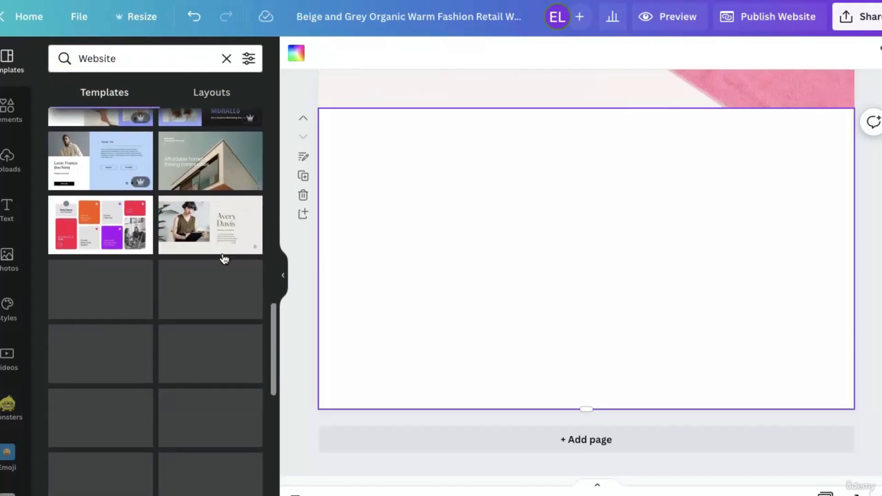
{"action": "scroll", "coordinate": [225, 258], "scroll_direction": "down", "scroll_amount": 5}
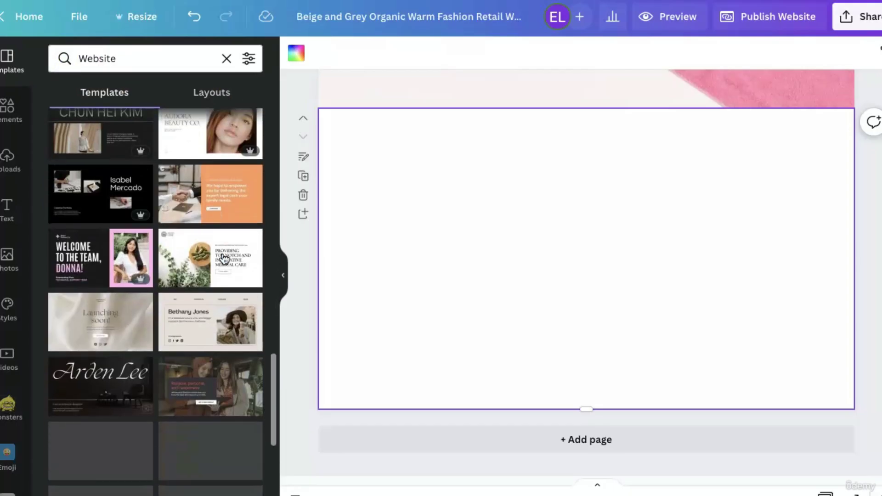
{"action": "scroll", "coordinate": [224, 259], "scroll_direction": "down", "scroll_amount": 8}
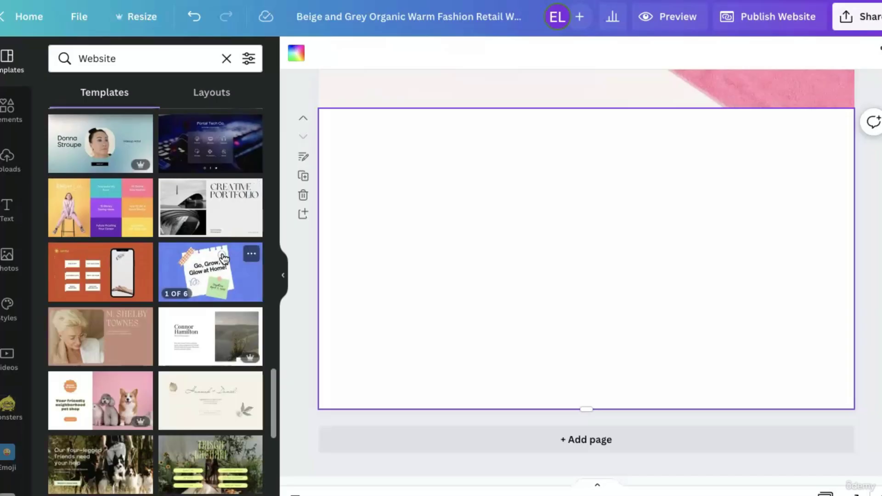
{"action": "scroll", "coordinate": [223, 258], "scroll_direction": "down", "scroll_amount": 5}
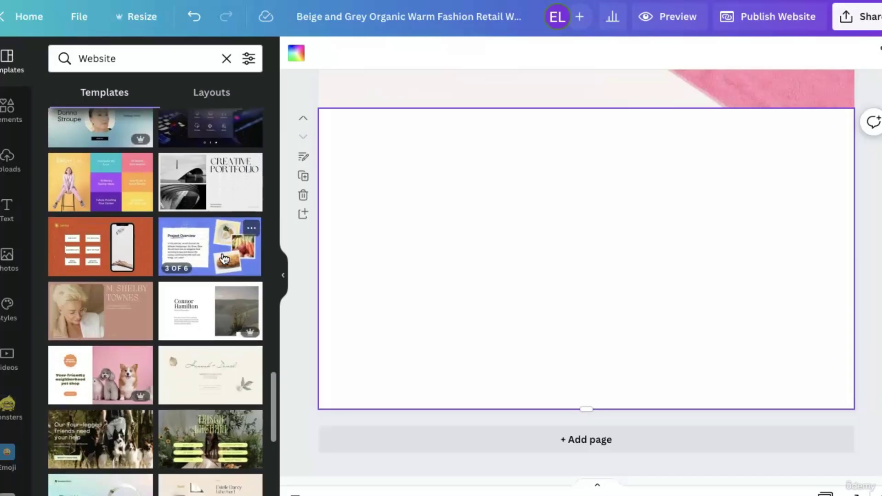
{"action": "scroll", "coordinate": [224, 258], "scroll_direction": "down", "scroll_amount": 5}
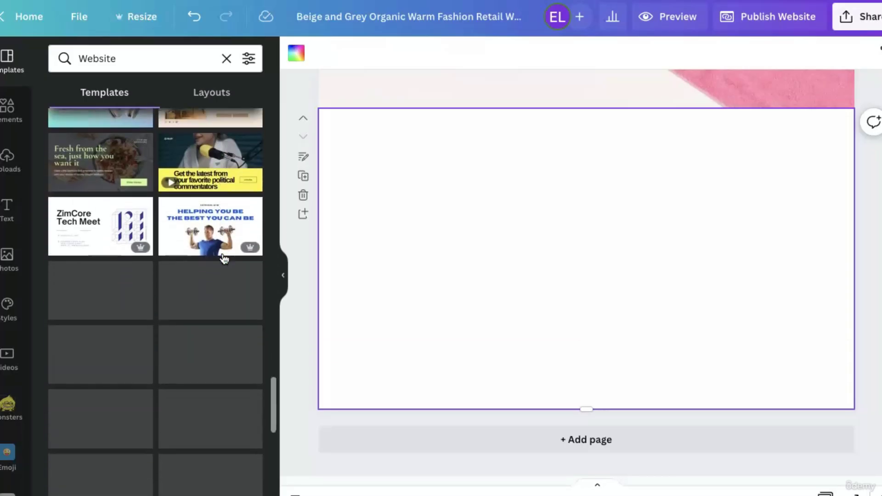
{"action": "scroll", "coordinate": [223, 259], "scroll_direction": "down", "scroll_amount": 2}
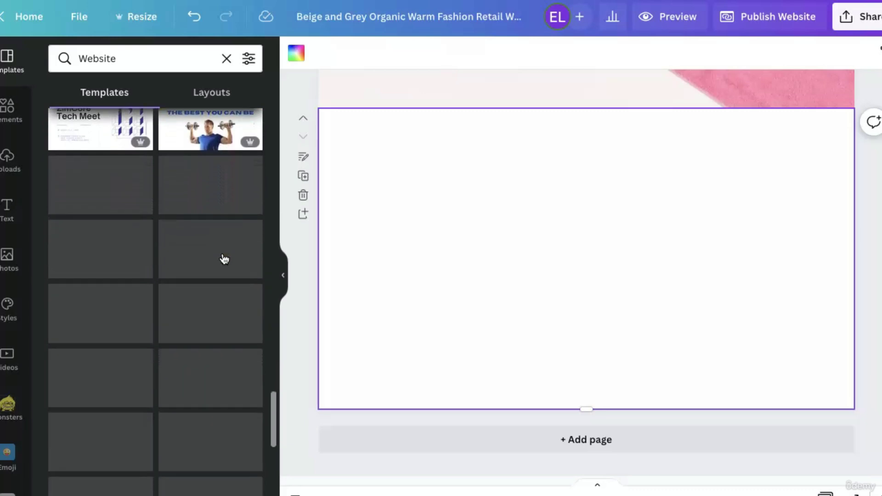
{"action": "scroll", "coordinate": [224, 259], "scroll_direction": "down", "scroll_amount": 8}
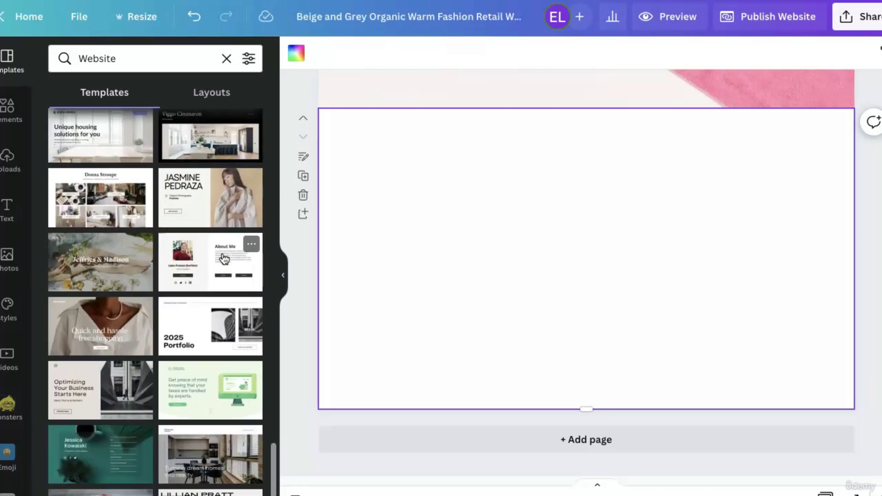
{"action": "left_click", "coordinate": [121, 327]}
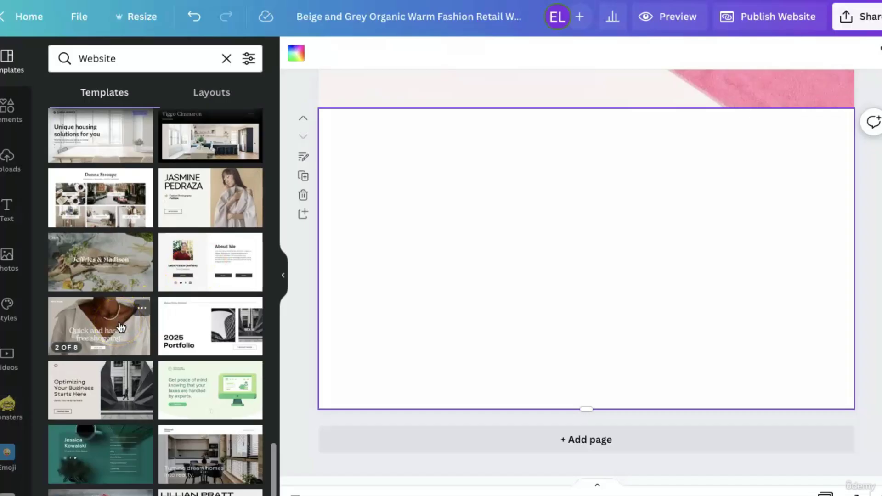
{"action": "left_click", "coordinate": [196, 370]}
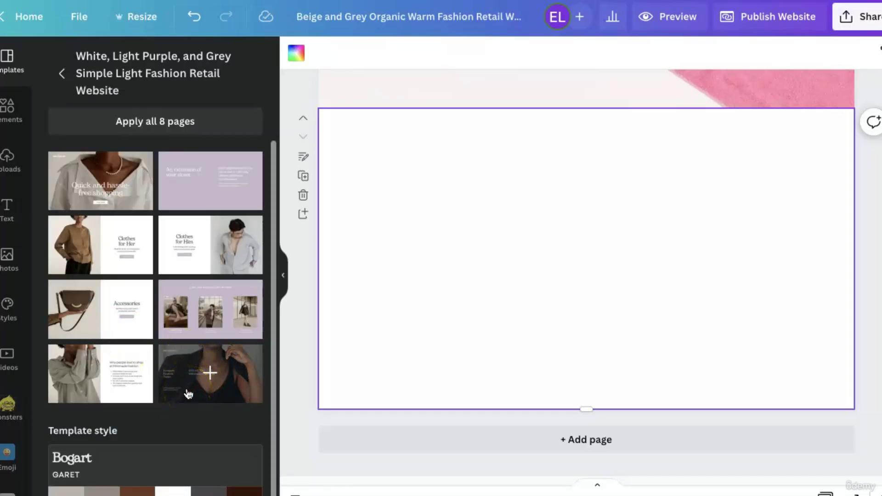
{"action": "left_click", "coordinate": [189, 394]}
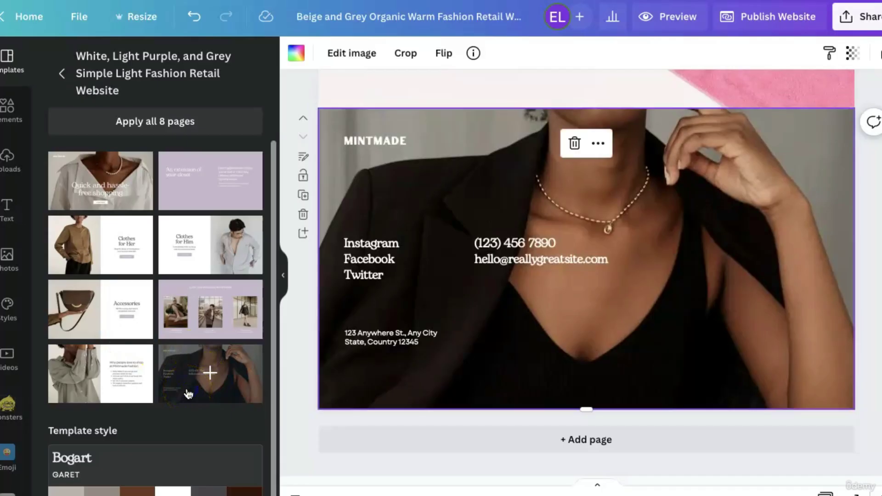
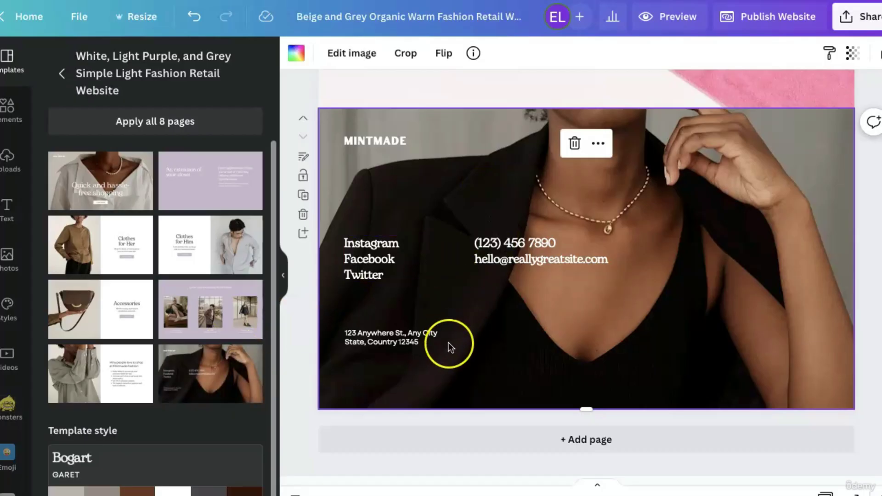
Try moving the free shipping text higher, undo the move, and leave its colour unchanged.
{"action": "scroll", "coordinate": [448, 343], "scroll_direction": "up", "scroll_amount": 10}
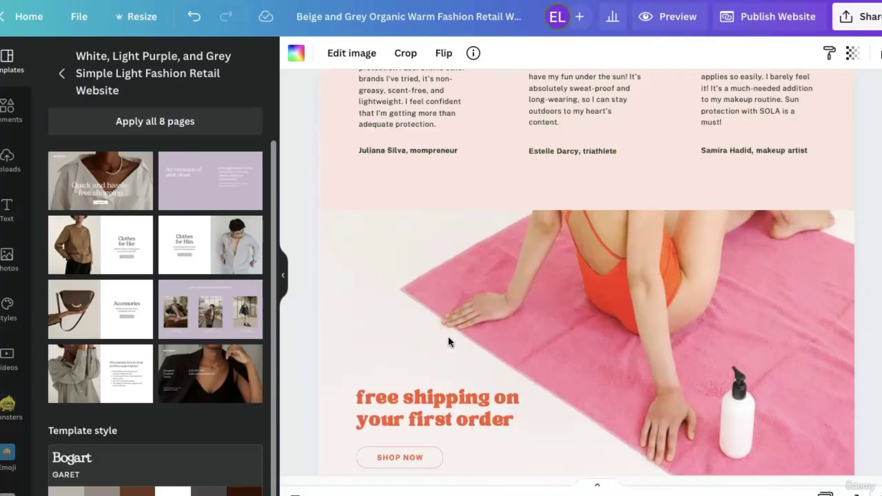
{"action": "scroll", "coordinate": [449, 337], "scroll_direction": "up", "scroll_amount": 15}
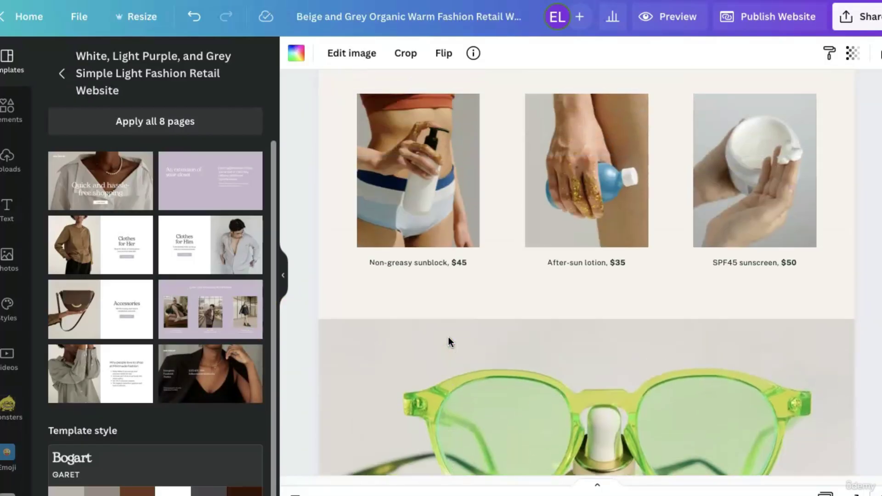
{"action": "scroll", "coordinate": [449, 337], "scroll_direction": "down", "scroll_amount": 10}
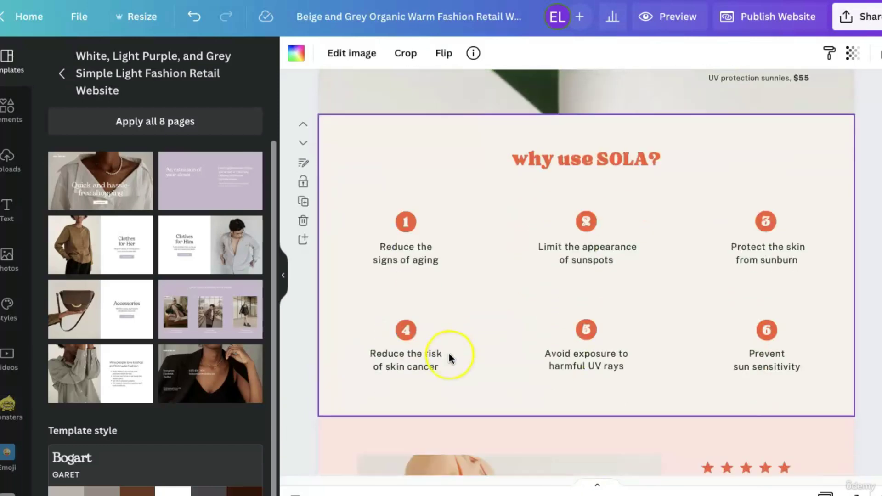
{"action": "scroll", "coordinate": [449, 354], "scroll_direction": "down", "scroll_amount": 10}
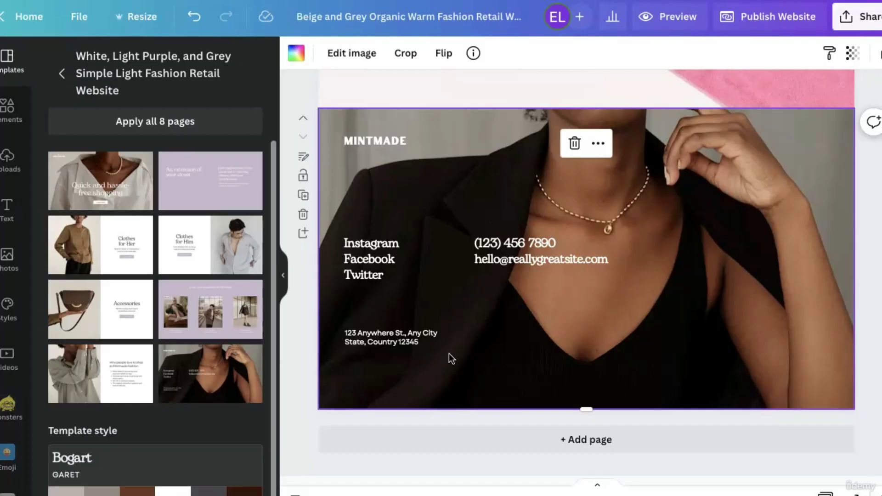
{"action": "scroll", "coordinate": [449, 354], "scroll_direction": "up", "scroll_amount": 5}
{"action": "left_click", "coordinate": [421, 345]}
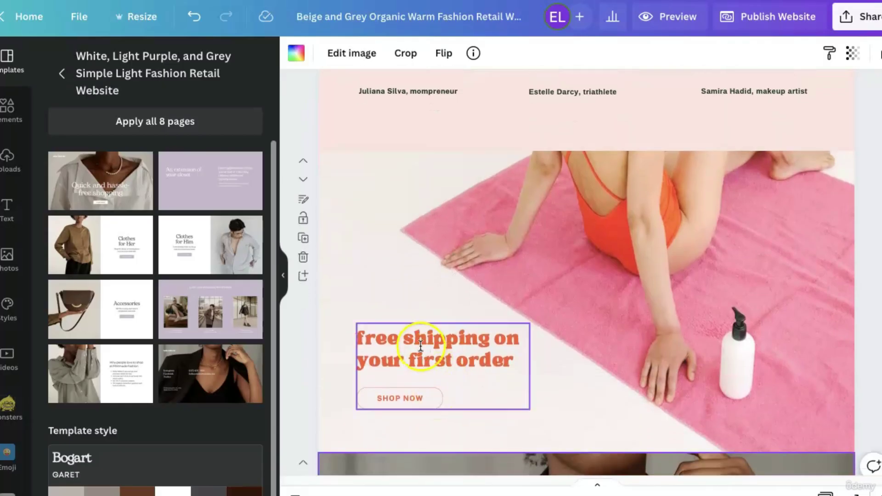
{"action": "left_click", "coordinate": [420, 344]}
{"action": "mouse_move", "coordinate": [429, 298]}
{"action": "left_mouse_down"}
{"action": "mouse_move", "coordinate": [395, 136]}
{"action": "mouse_move", "coordinate": [415, 289]}
{"action": "left_mouse_up"}
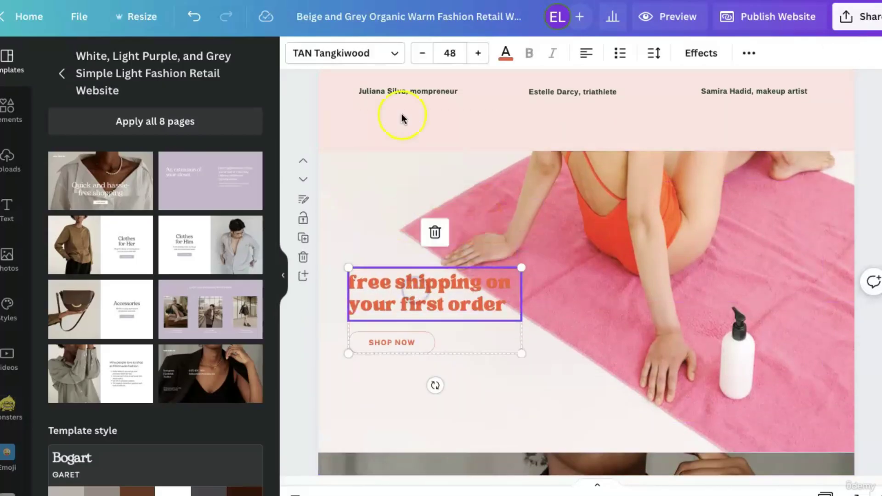
{"action": "left_click", "coordinate": [194, 17]}
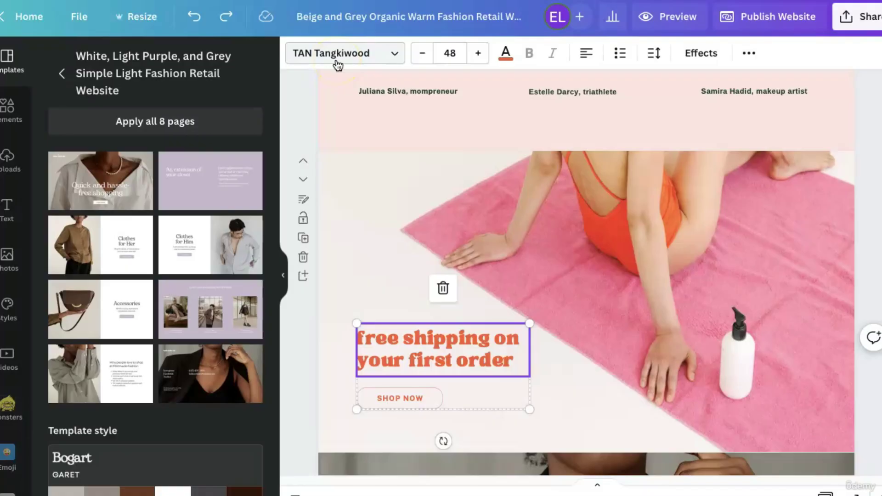
{"action": "left_click", "coordinate": [508, 53]}
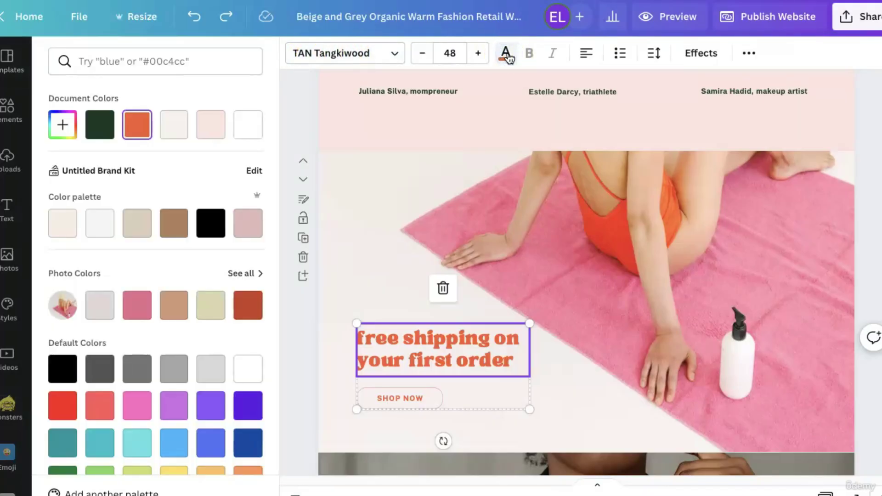
{"action": "left_click", "coordinate": [508, 54]}
Change the Instagram, Facebook, Twitter links to TAN Tangkiwood font at size 36.
{"action": "scroll", "coordinate": [564, 292], "scroll_direction": "down", "scroll_amount": 8}
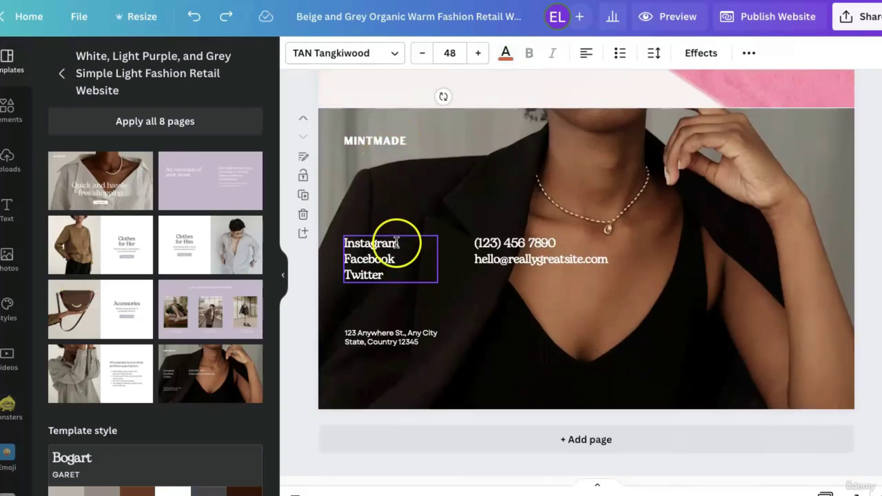
{"action": "left_click", "coordinate": [396, 277]}
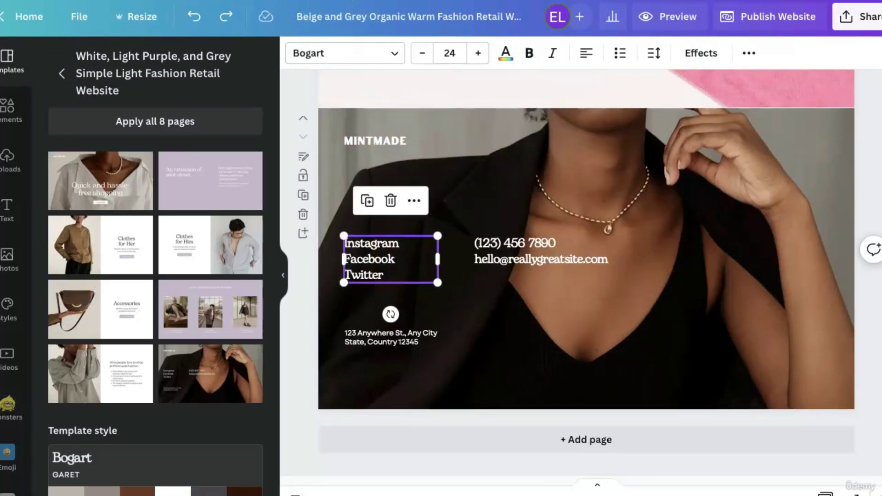
{"action": "left_click", "coordinate": [321, 52]}
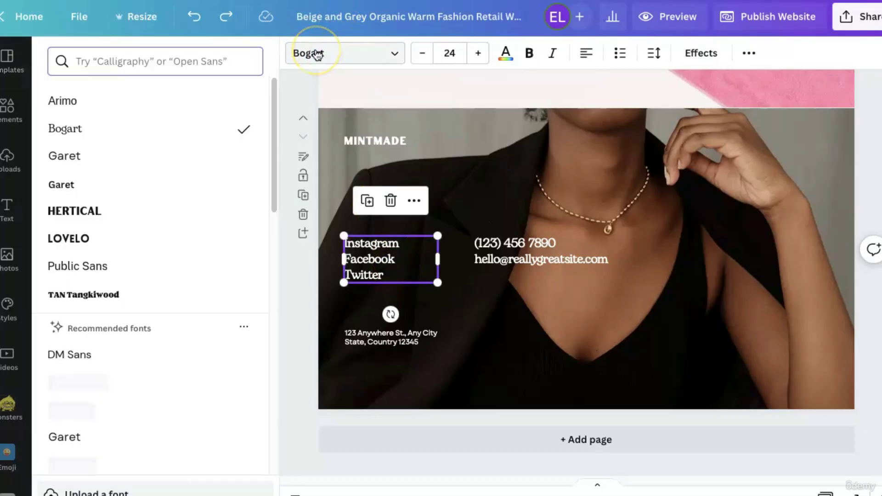
{"action": "left_click", "coordinate": [172, 294]}
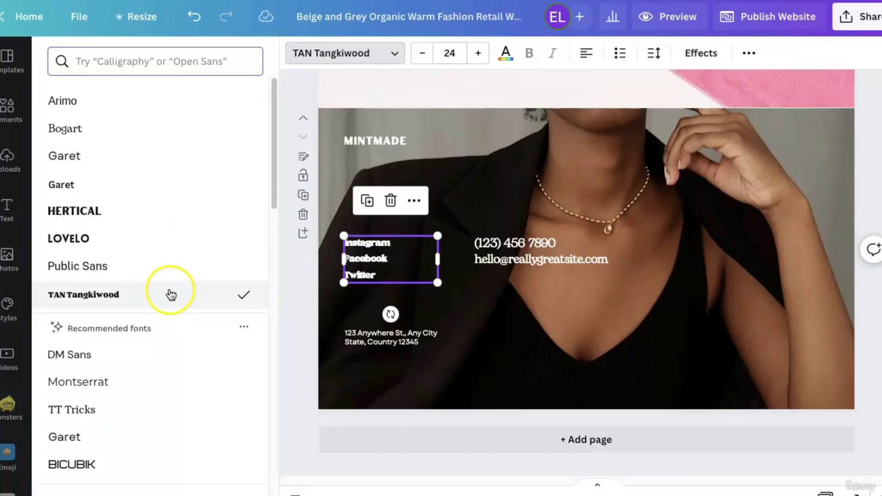
{"action": "left_click", "coordinate": [479, 55]}
{"action": "left_click", "coordinate": [479, 55]}
{"action": "left_click", "coordinate": [479, 56]}
{"action": "left_click", "coordinate": [480, 56]}
{"action": "left_click", "coordinate": [479, 57]}
{"action": "left_click", "coordinate": [479, 57]}
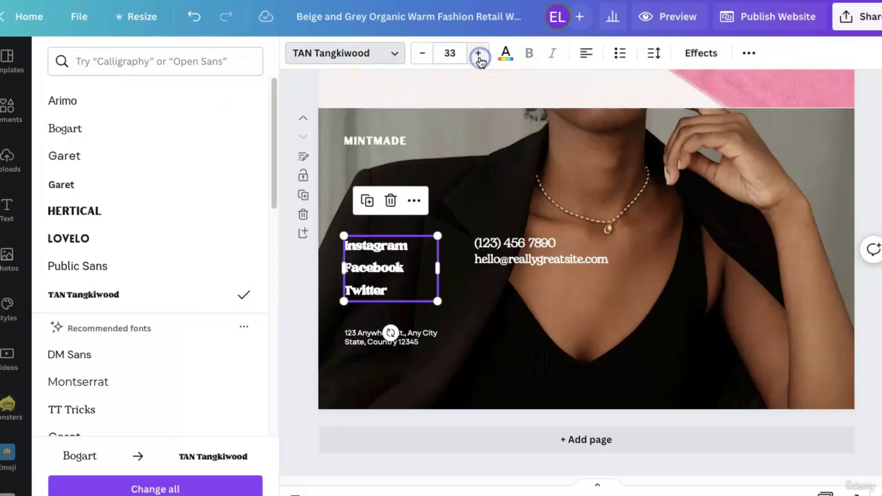
{"action": "left_click", "coordinate": [479, 57]}
{"action": "left_click", "coordinate": [480, 57]}
{"action": "left_click", "coordinate": [480, 57]}
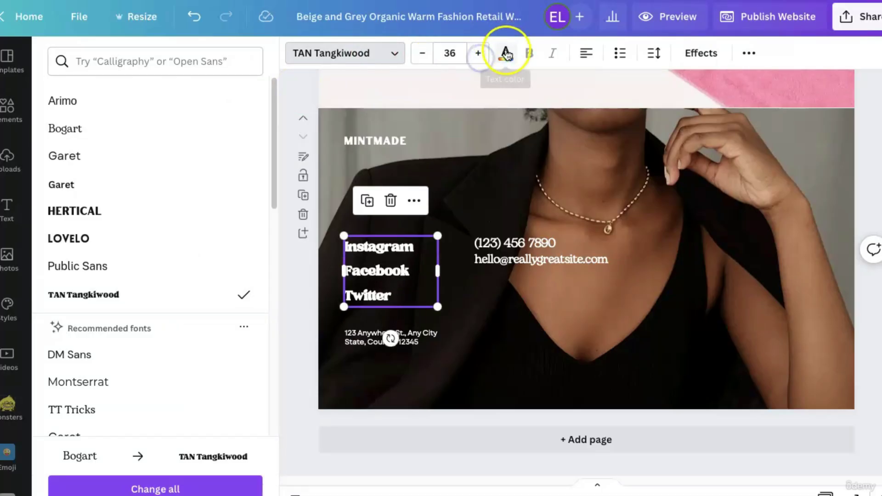
Colour the social links text orange (#f4592f) from the document swatches.
{"action": "left_click", "coordinate": [505, 53]}
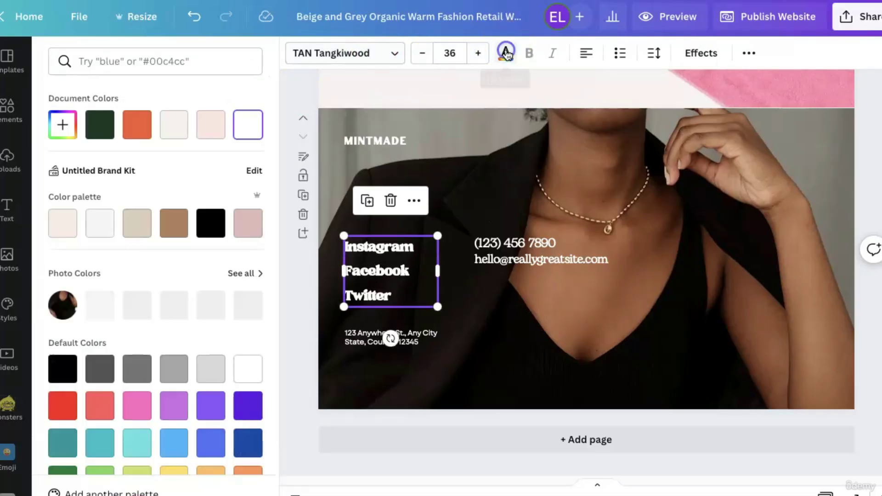
{"action": "left_click", "coordinate": [138, 131]}
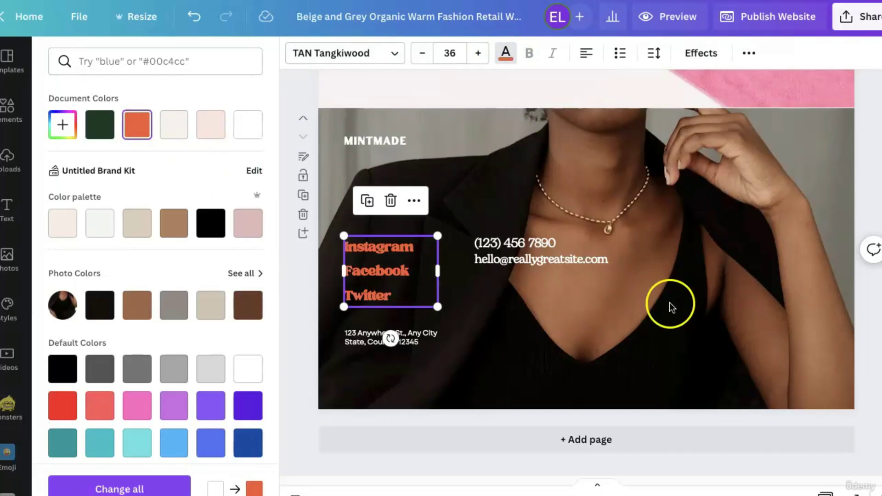
{"action": "left_click", "coordinate": [671, 306]}
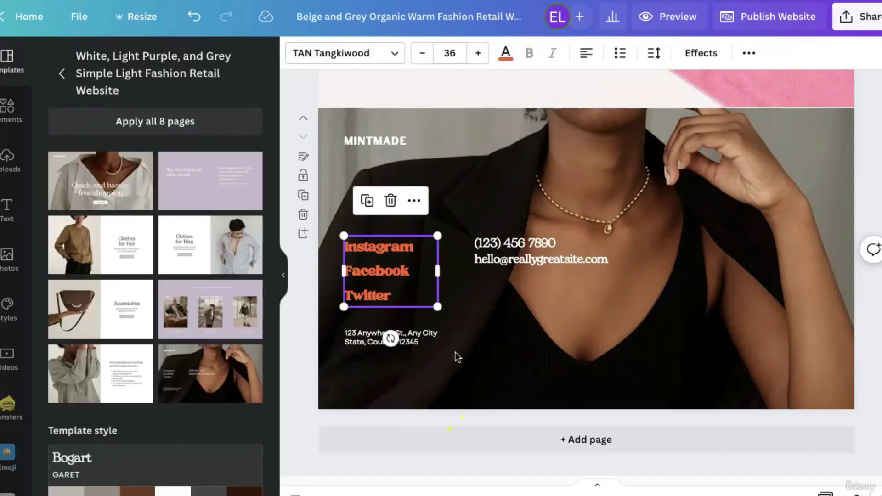
{"action": "scroll", "coordinate": [469, 205], "scroll_direction": "up", "scroll_amount": 6}
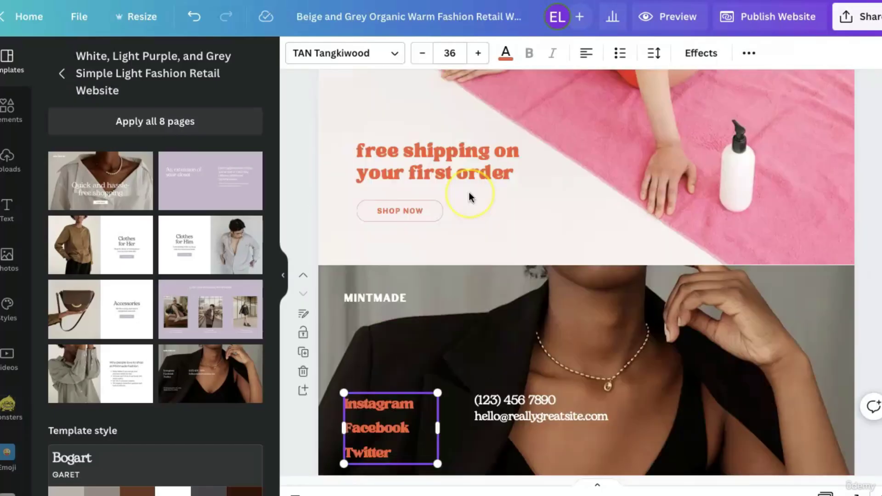
{"action": "scroll", "coordinate": [469, 192], "scroll_direction": "down", "scroll_amount": 6}
{"action": "scroll", "coordinate": [469, 192], "scroll_direction": "up", "scroll_amount": 1}
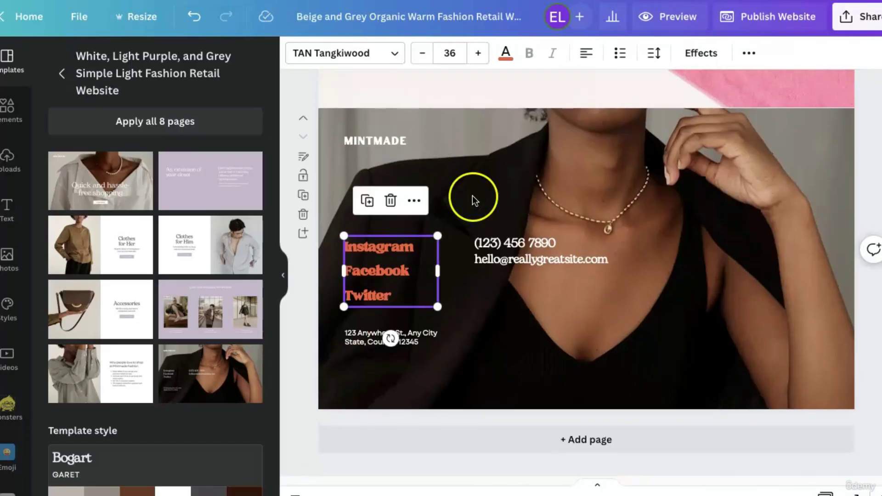
Add a page with the Accessories handbag layout and move it up two places.
{"action": "left_click", "coordinate": [590, 441]}
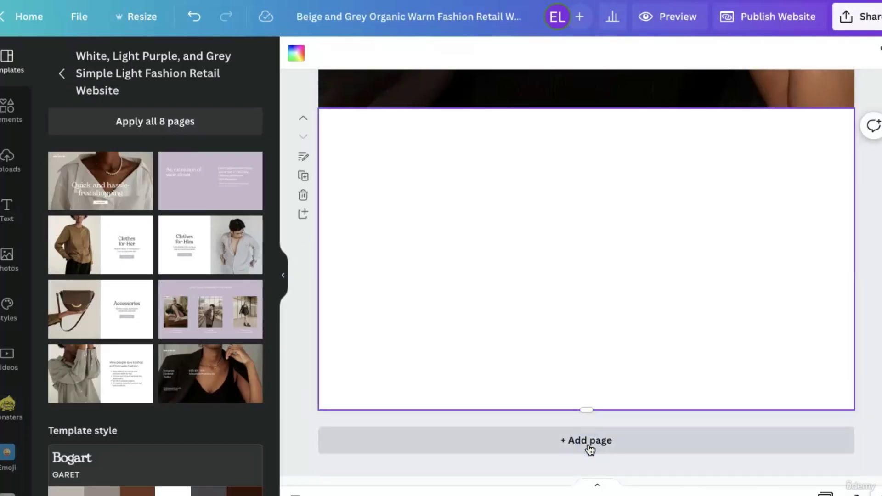
{"action": "left_click", "coordinate": [82, 332]}
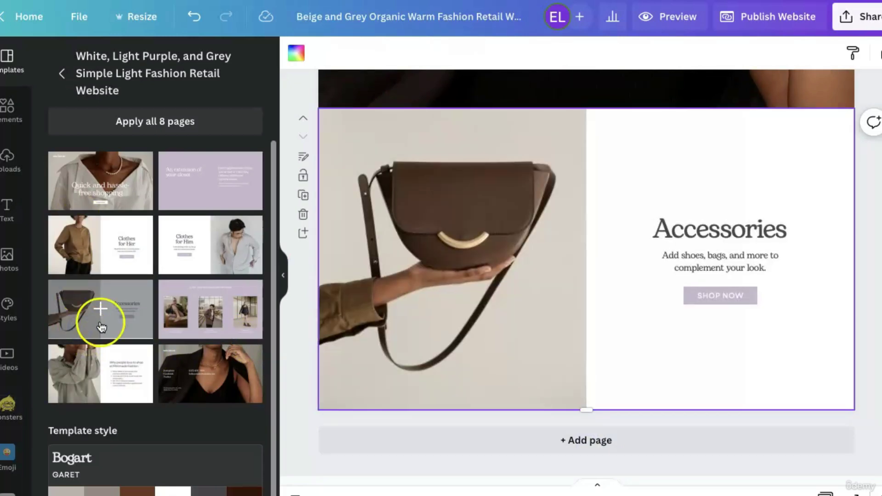
{"action": "left_click", "coordinate": [304, 122]}
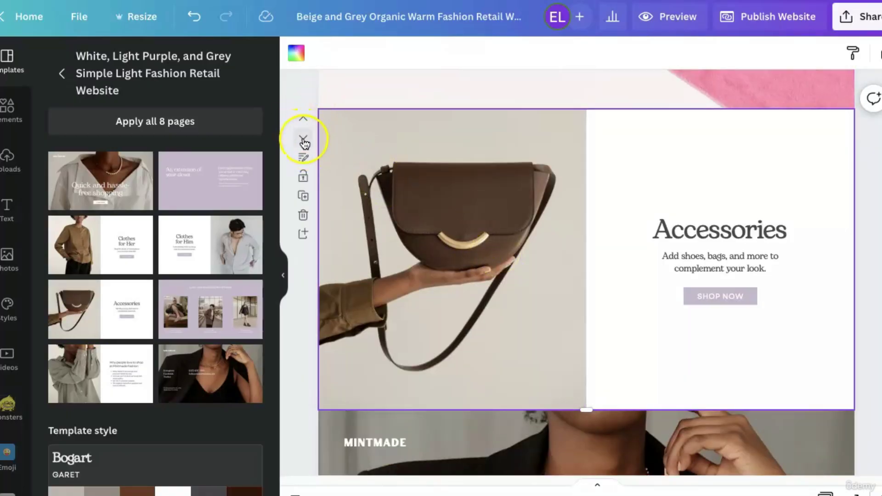
{"action": "left_click", "coordinate": [304, 116]}
{"action": "left_click", "coordinate": [486, 308]}
{"action": "scroll", "coordinate": [486, 307], "scroll_direction": "up", "scroll_amount": 3}
{"action": "scroll", "coordinate": [486, 307], "scroll_direction": "down", "scroll_amount": 3}
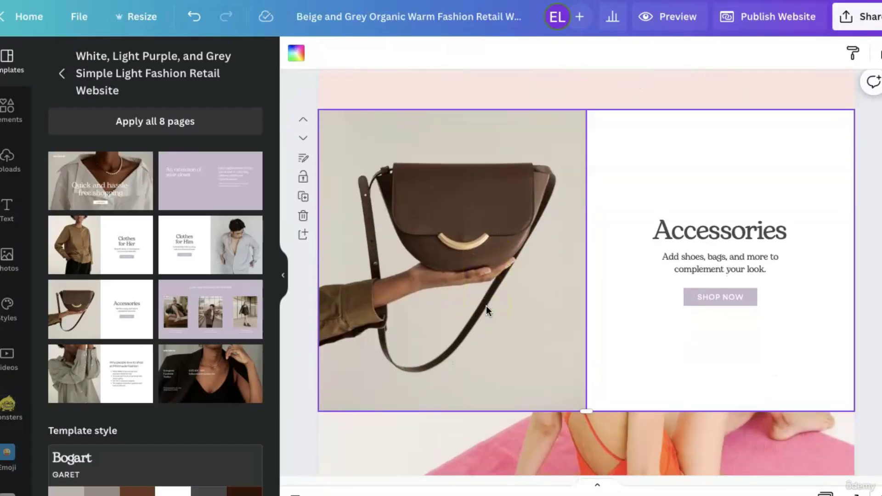
{"action": "scroll", "coordinate": [486, 308], "scroll_direction": "down", "scroll_amount": 5}
{"action": "scroll", "coordinate": [486, 308], "scroll_direction": "up", "scroll_amount": 8}
{"action": "scroll", "coordinate": [487, 307], "scroll_direction": "down", "scroll_amount": 7}
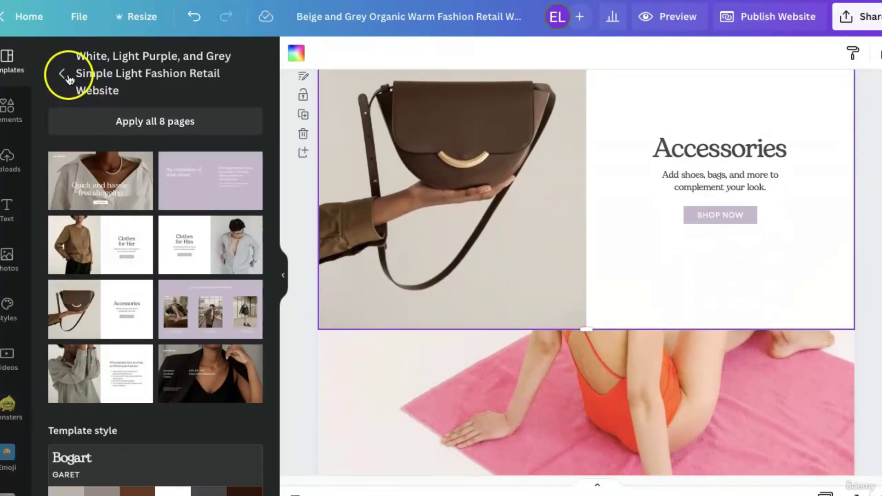
Add a blank page after the contact page and fill it with the copywriter template's dark About Me page.
{"action": "left_click", "coordinate": [64, 74]}
{"action": "left_click", "coordinate": [496, 394]}
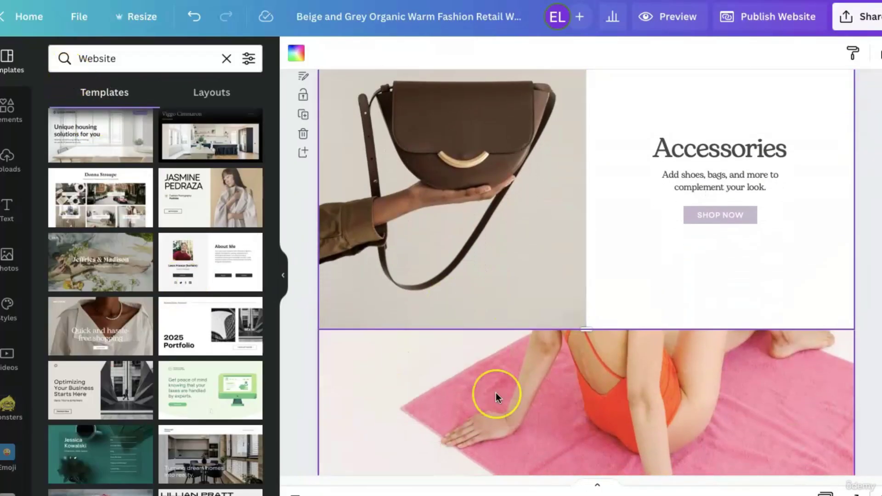
{"action": "scroll", "coordinate": [497, 394], "scroll_direction": "down", "scroll_amount": 5}
{"action": "left_click", "coordinate": [558, 437]}
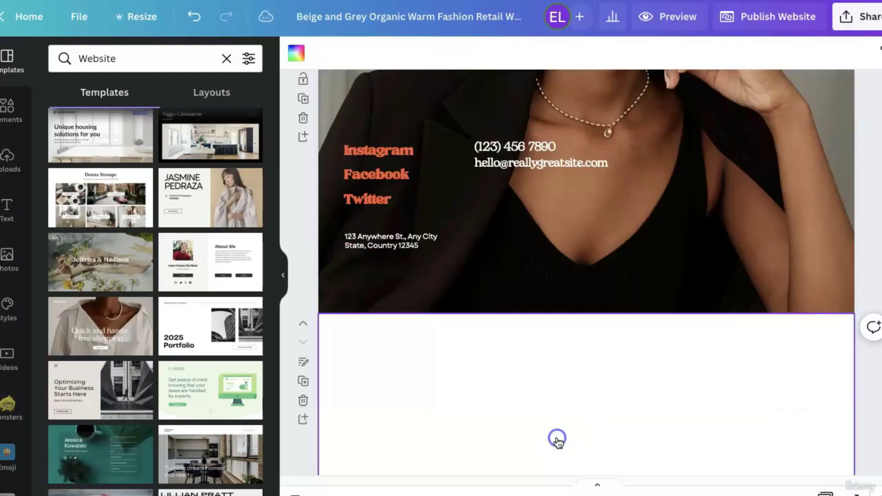
{"action": "scroll", "coordinate": [184, 395], "scroll_direction": "down", "scroll_amount": 8}
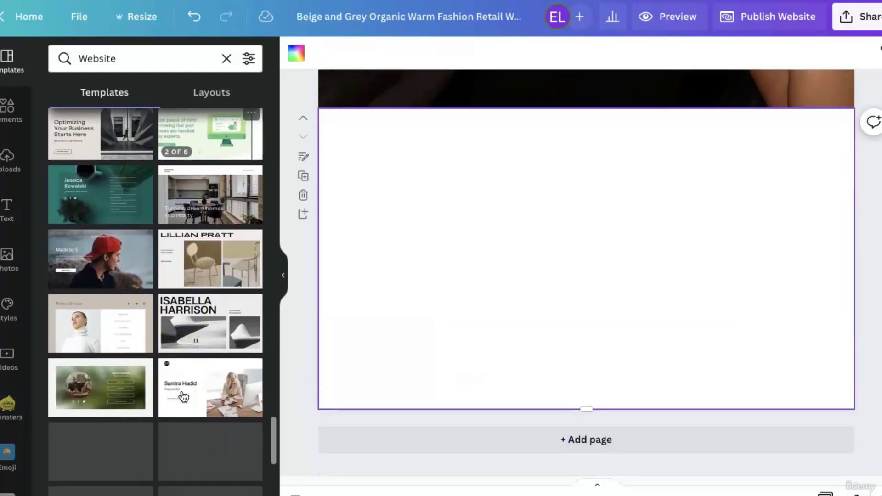
{"action": "scroll", "coordinate": [183, 397], "scroll_direction": "down", "scroll_amount": 2}
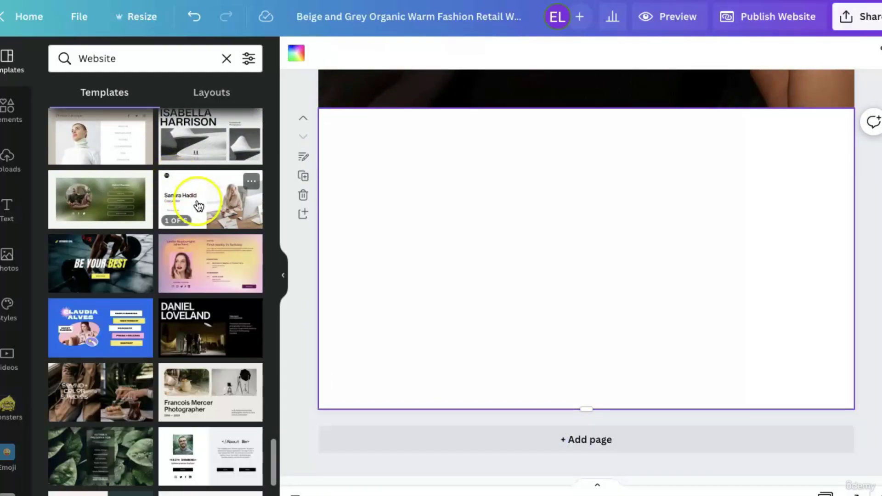
{"action": "left_click", "coordinate": [198, 206]}
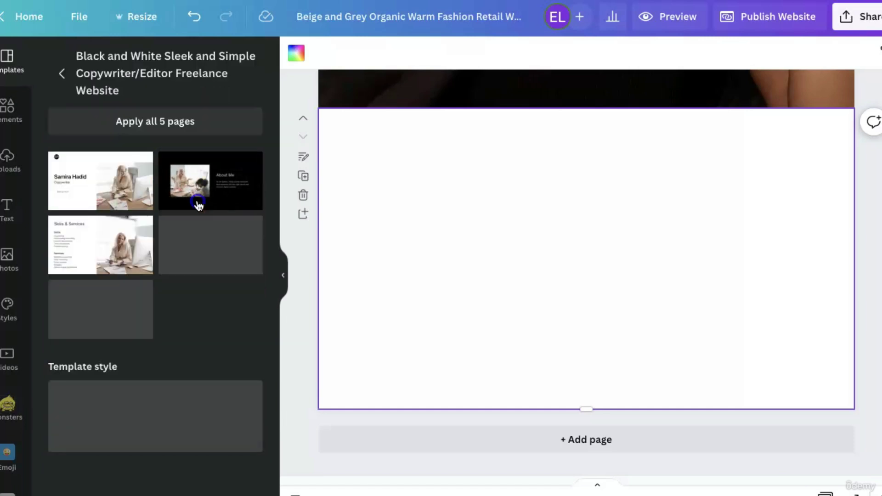
{"action": "left_click", "coordinate": [111, 317]}
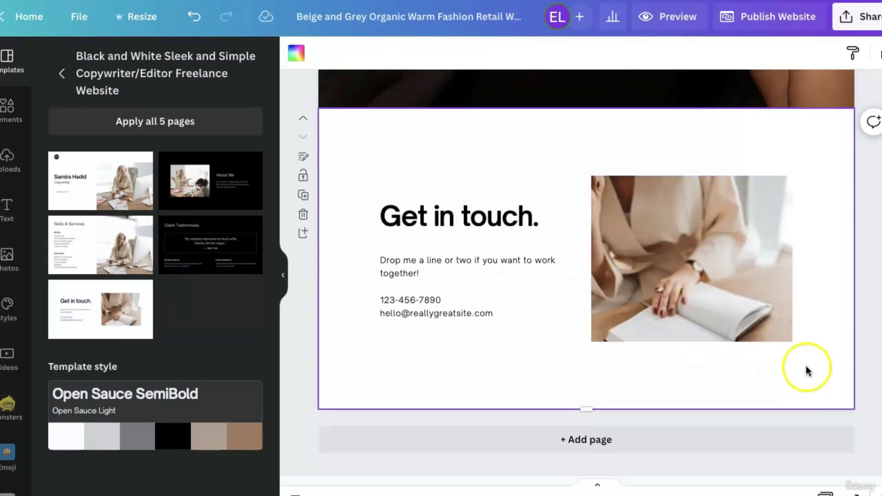
Delete the dark MINTMADE contact page, then select the Get in touch page.
{"action": "scroll", "coordinate": [837, 386], "scroll_direction": "up", "scroll_amount": 1}
{"action": "scroll", "coordinate": [836, 383], "scroll_direction": "up", "scroll_amount": 7}
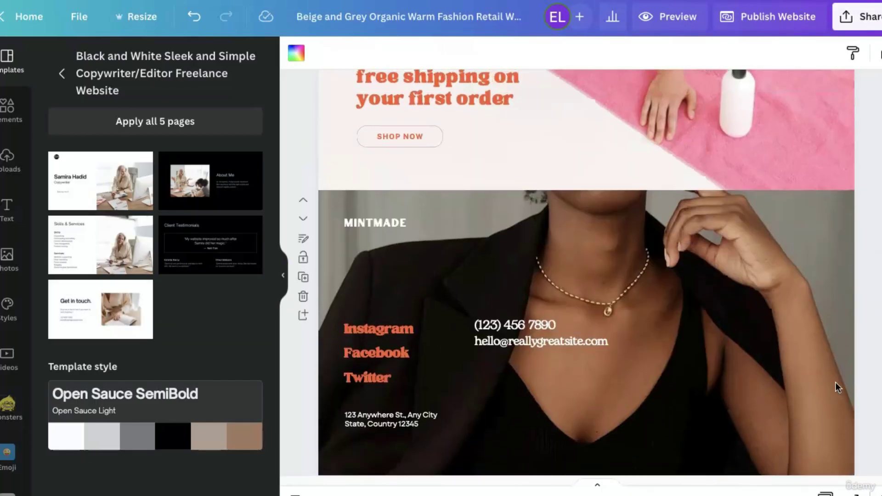
{"action": "left_click", "coordinate": [636, 360]}
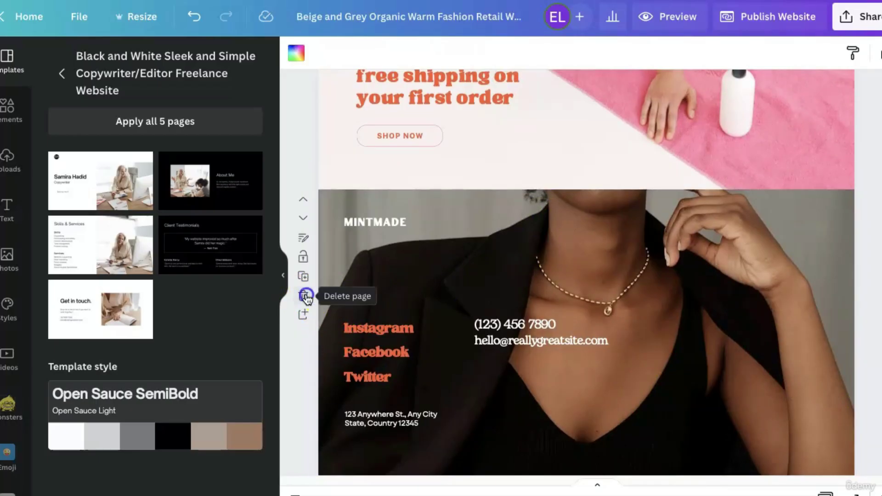
{"action": "left_click", "coordinate": [305, 296]}
{"action": "left_click", "coordinate": [547, 293]}
{"action": "left_click", "coordinate": [443, 268]}
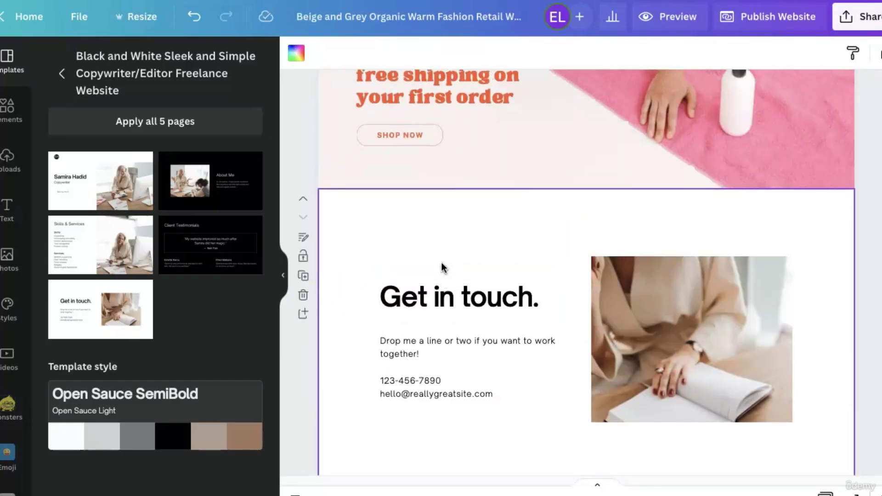
{"action": "scroll", "coordinate": [439, 437], "scroll_direction": "down", "scroll_amount": 2}
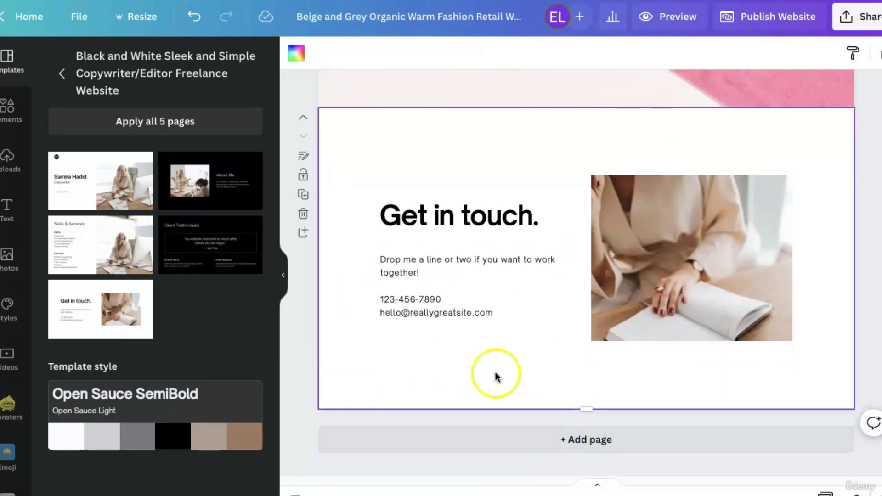
Add a page after Get in touch using the dark Client Testimonials layout.
{"action": "left_click", "coordinate": [587, 440]}
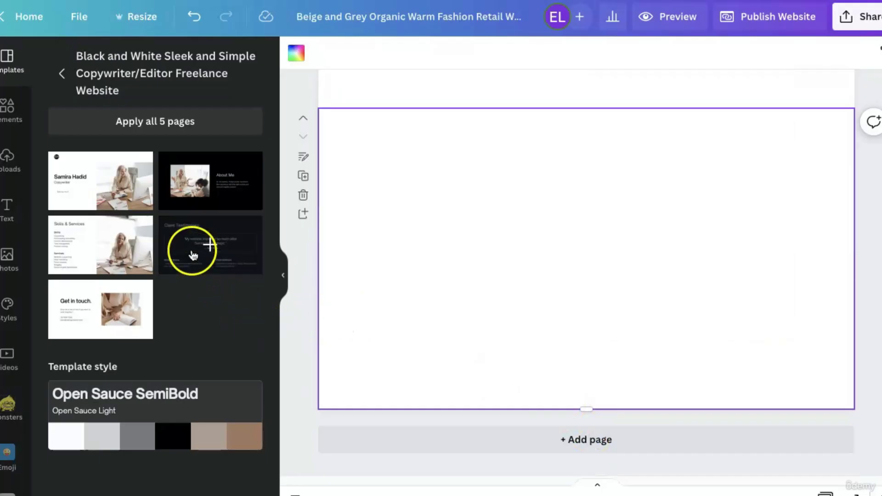
{"action": "left_click", "coordinate": [175, 244]}
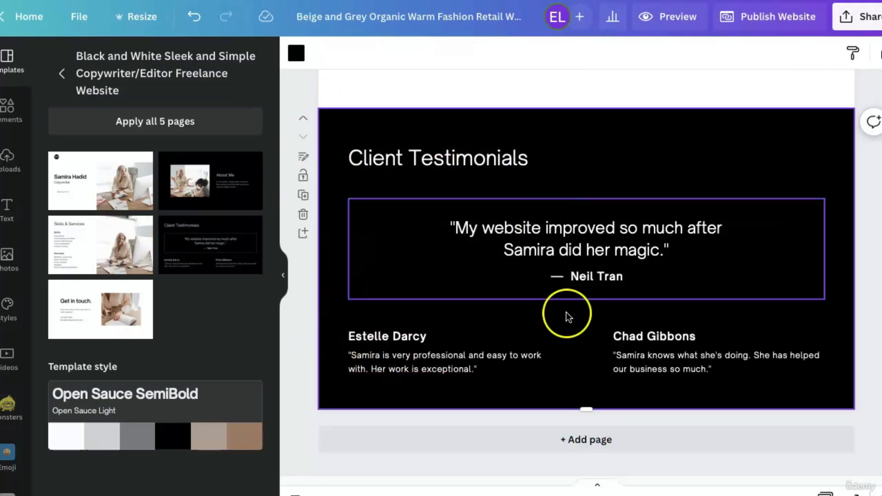
{"action": "scroll", "coordinate": [568, 317], "scroll_direction": "up", "scroll_amount": 10}
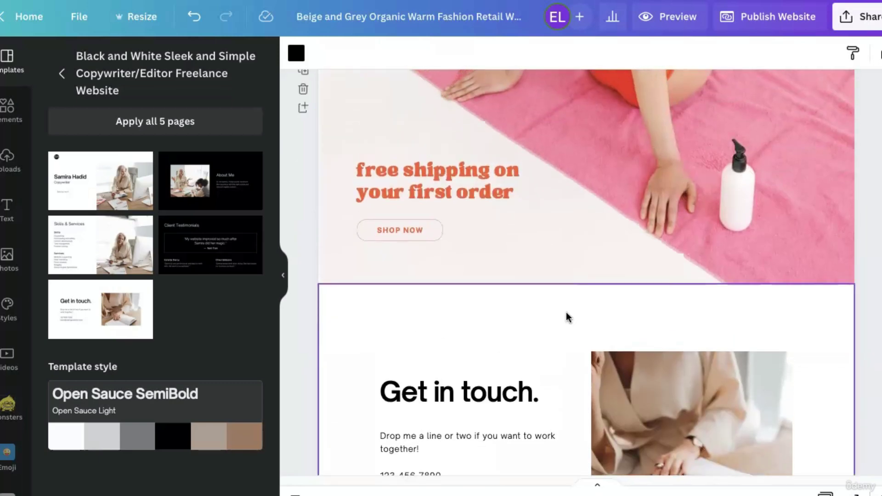
{"action": "scroll", "coordinate": [569, 317], "scroll_direction": "up", "scroll_amount": 10}
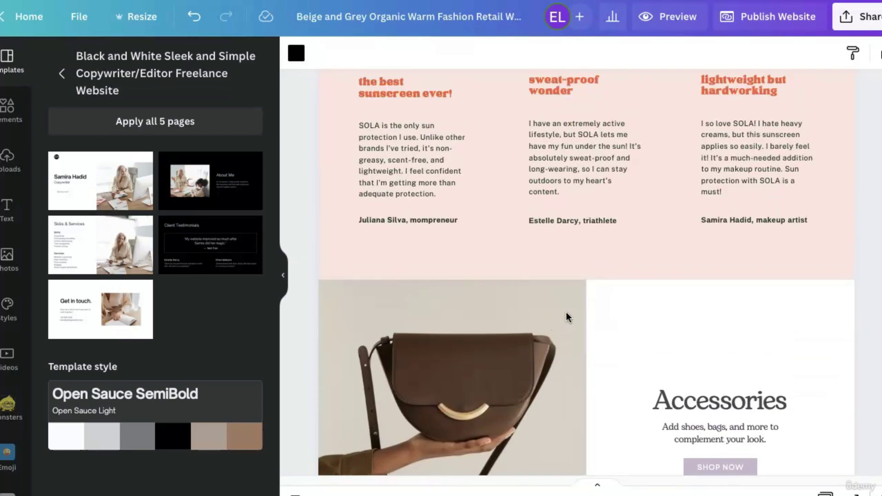
{"action": "scroll", "coordinate": [568, 317], "scroll_direction": "up", "scroll_amount": 10}
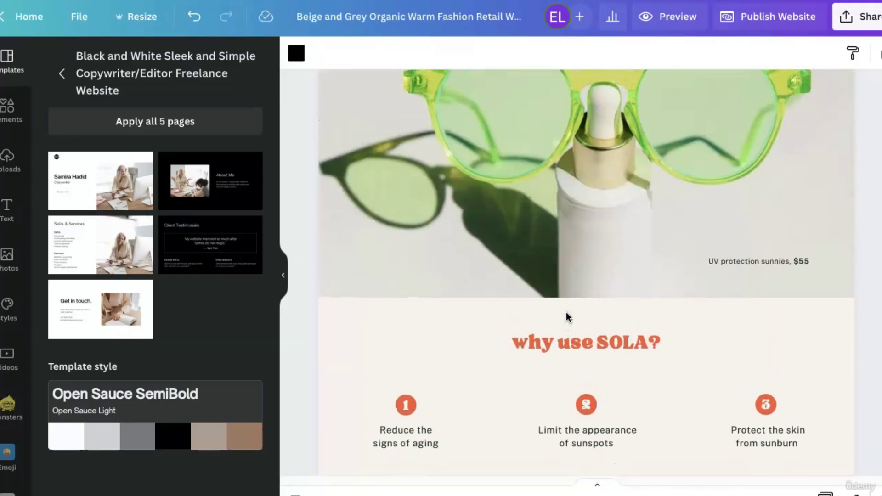
Scroll through the site and select the 'bye sun damage' hero section.
{"action": "scroll", "coordinate": [566, 316], "scroll_direction": "down", "scroll_amount": 5}
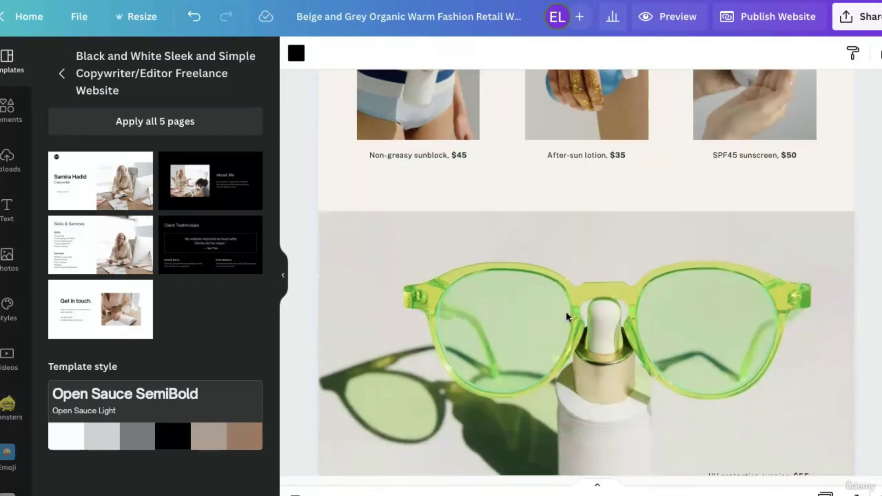
{"action": "scroll", "coordinate": [567, 313], "scroll_direction": "down", "scroll_amount": 5}
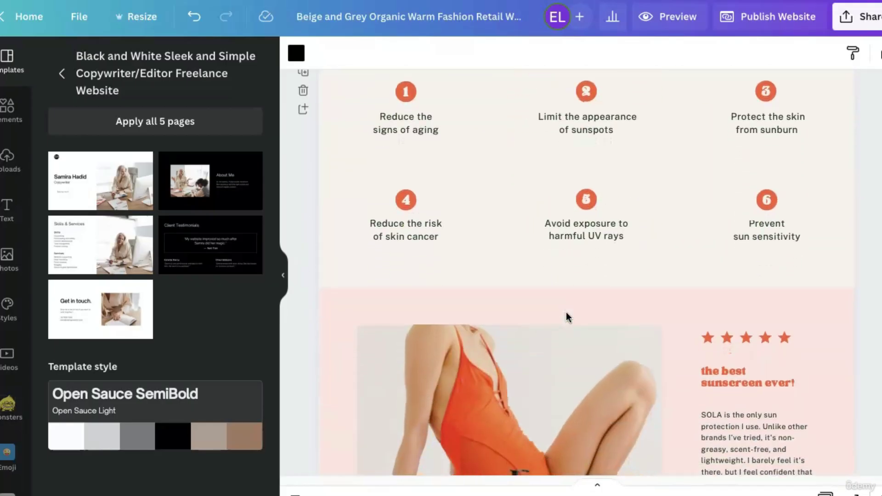
{"action": "scroll", "coordinate": [568, 317], "scroll_direction": "down", "scroll_amount": 4}
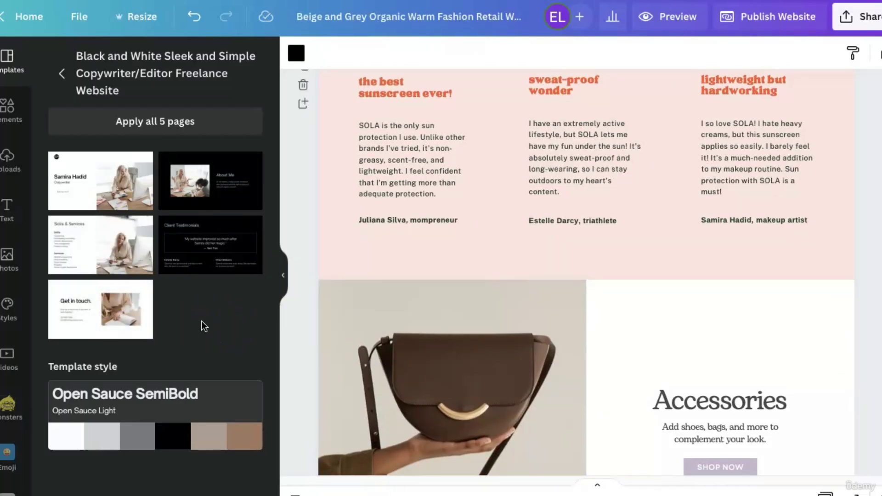
{"action": "scroll", "coordinate": [544, 277], "scroll_direction": "down", "scroll_amount": 5}
{"action": "scroll", "coordinate": [544, 277], "scroll_direction": "down", "scroll_amount": 8}
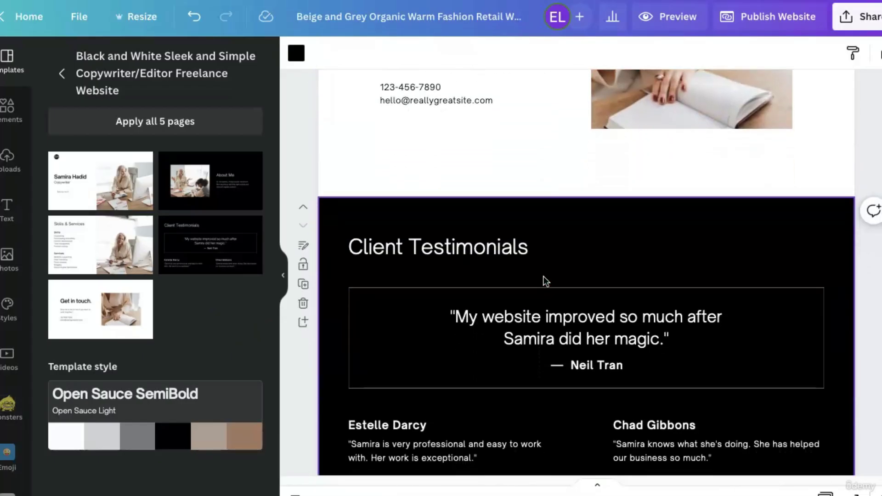
{"action": "scroll", "coordinate": [544, 277], "scroll_direction": "down", "scroll_amount": 2}
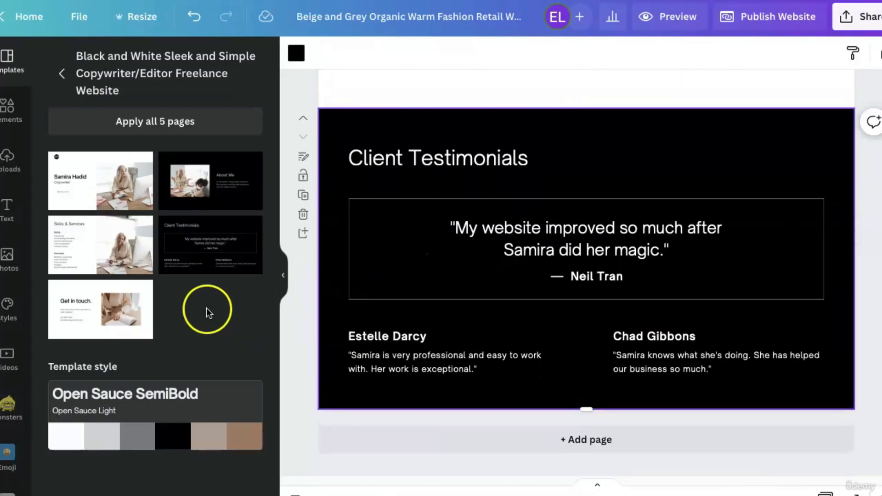
{"action": "scroll", "coordinate": [529, 391], "scroll_direction": "up", "scroll_amount": 8}
{"action": "scroll", "coordinate": [531, 394], "scroll_direction": "up", "scroll_amount": 10}
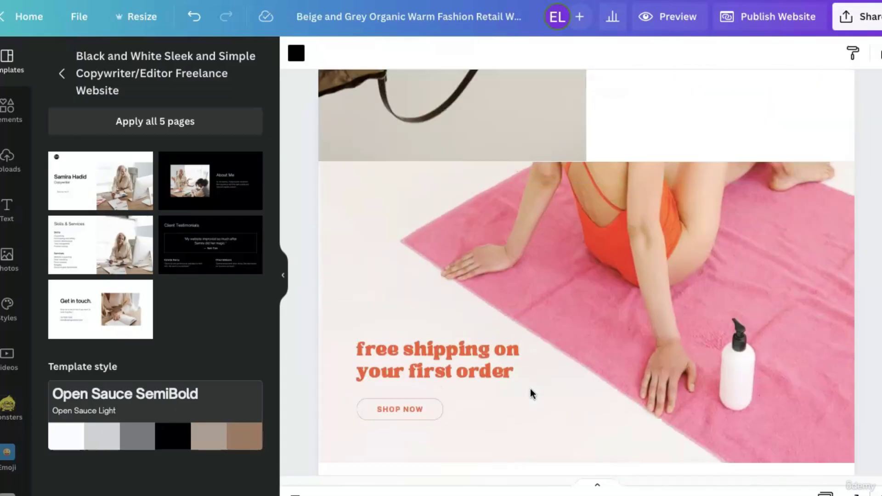
{"action": "scroll", "coordinate": [530, 393], "scroll_direction": "up", "scroll_amount": 12}
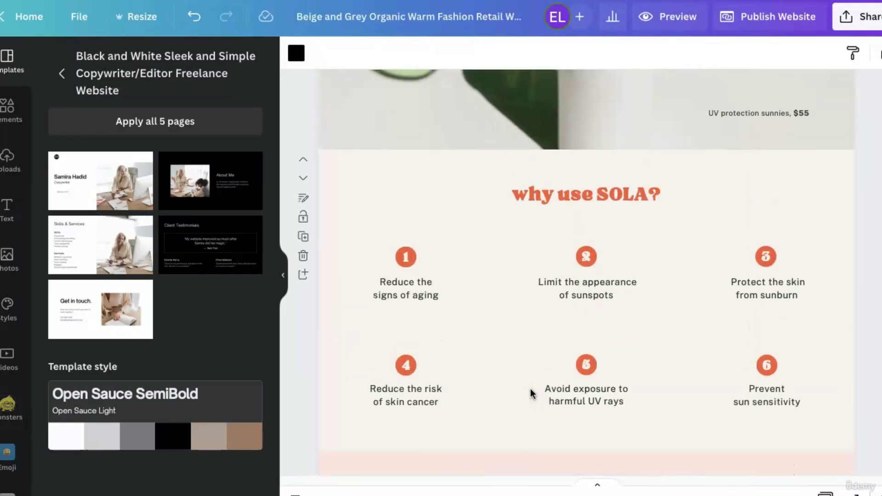
{"action": "scroll", "coordinate": [532, 394], "scroll_direction": "down", "scroll_amount": 2}
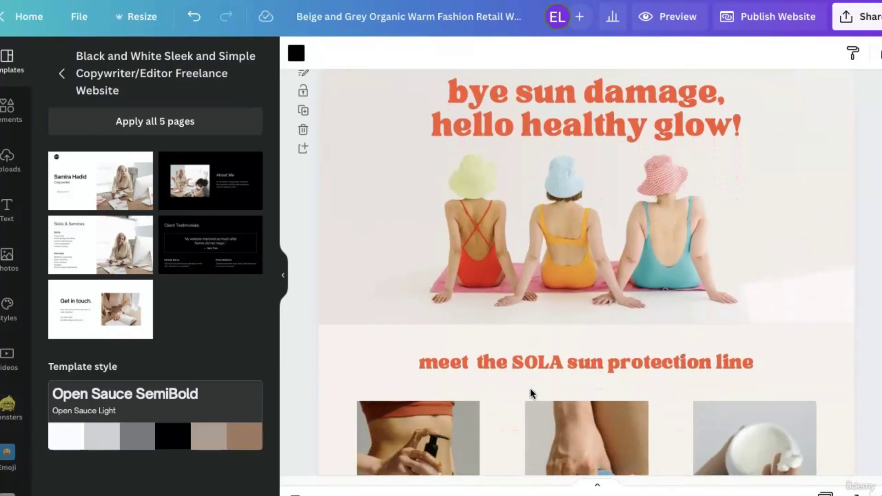
{"action": "left_click", "coordinate": [481, 211]}
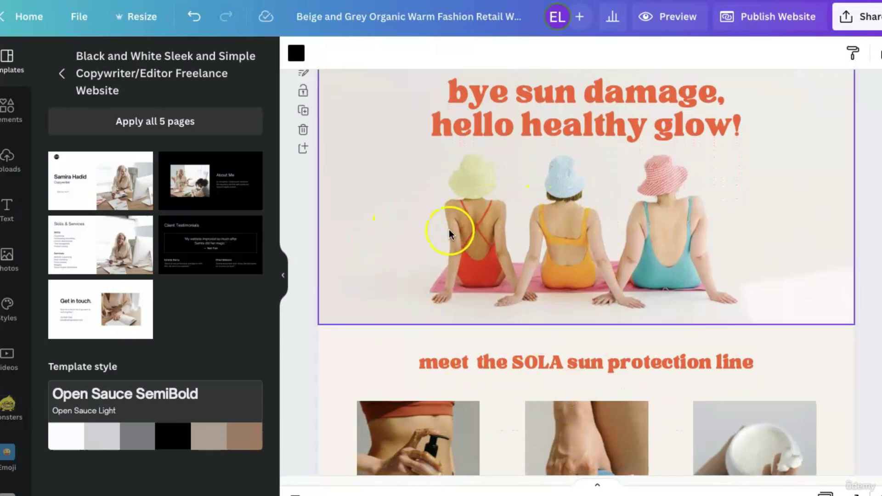
Move the green sunglasses section up above the SOLA product line.
{"action": "scroll", "coordinate": [499, 394], "scroll_direction": "down", "scroll_amount": 5}
{"action": "left_click", "coordinate": [499, 393]}
{"action": "scroll", "coordinate": [498, 392], "scroll_direction": "up", "scroll_amount": 2}
{"action": "left_click", "coordinate": [309, 384]}
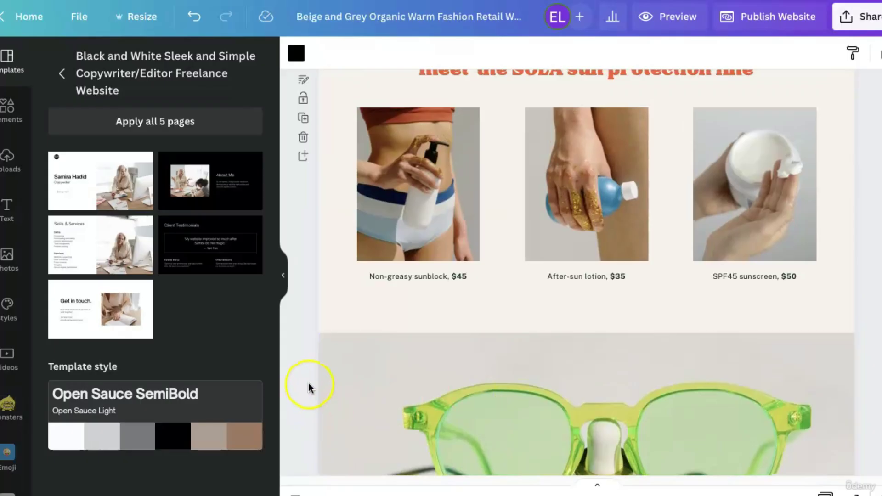
{"action": "left_click", "coordinate": [400, 381]}
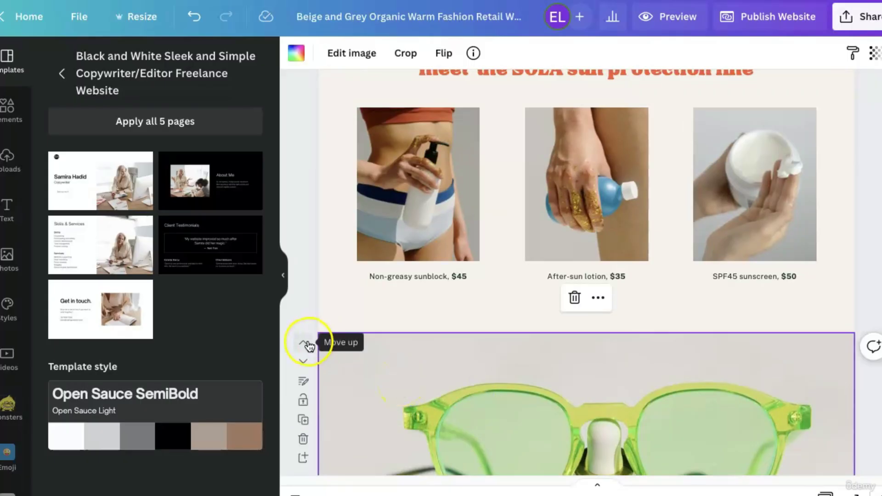
{"action": "left_click", "coordinate": [303, 343]}
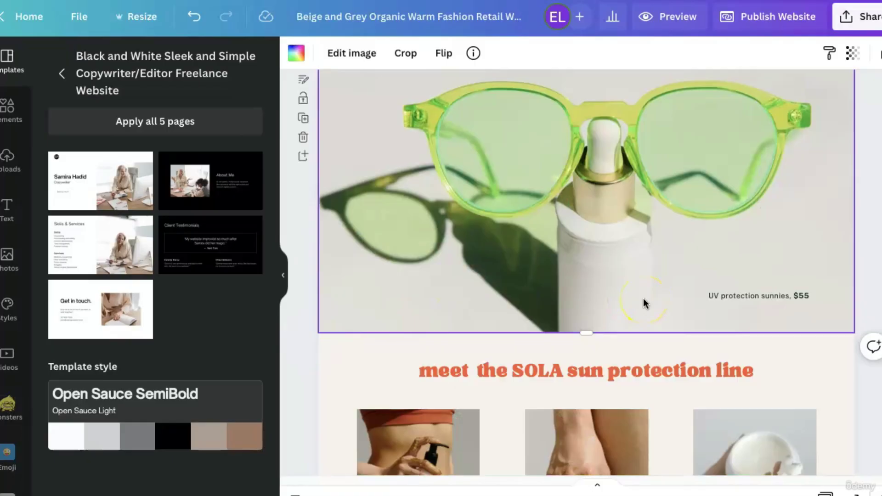
Check the hero above it, then select the SOLA sun protection line section.
{"action": "scroll", "coordinate": [643, 299], "scroll_direction": "up", "scroll_amount": 5}
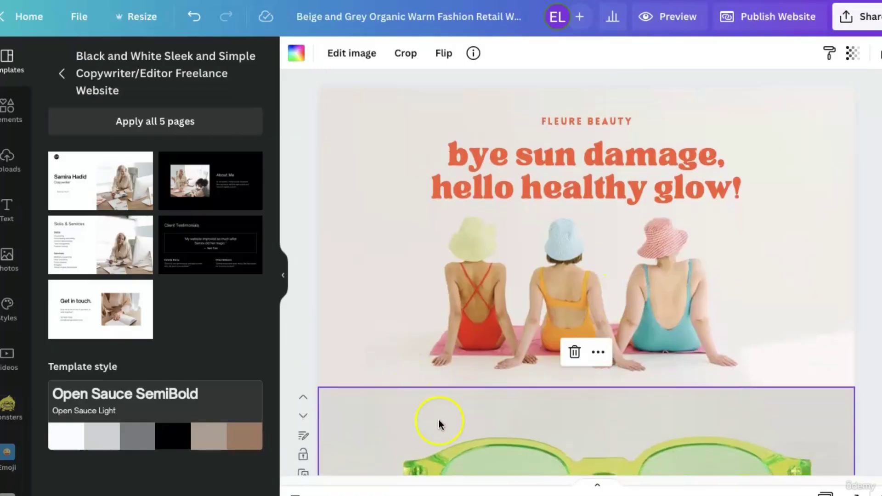
{"action": "scroll", "coordinate": [438, 420], "scroll_direction": "down", "scroll_amount": 4}
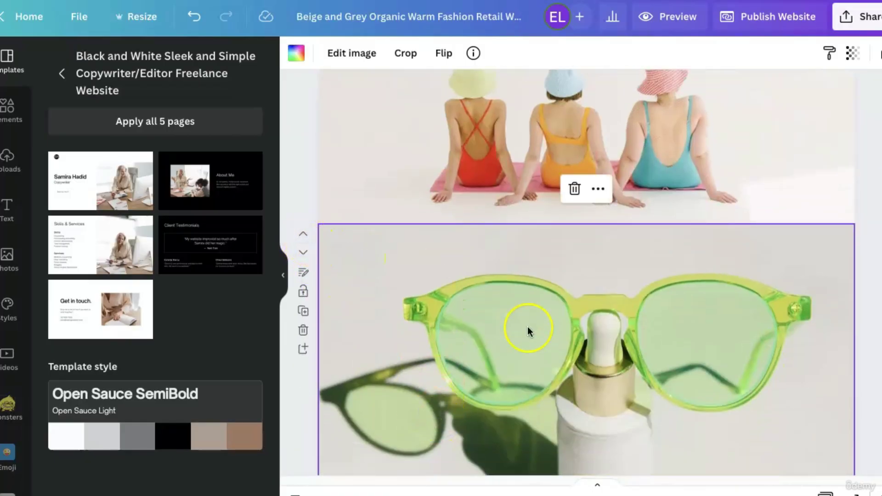
{"action": "scroll", "coordinate": [528, 331], "scroll_direction": "up", "scroll_amount": 2}
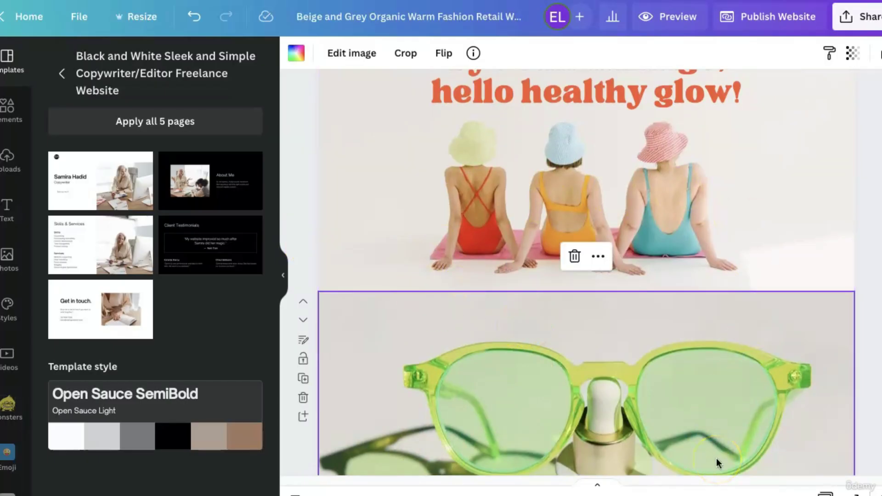
{"action": "scroll", "coordinate": [717, 461], "scroll_direction": "up", "scroll_amount": 3}
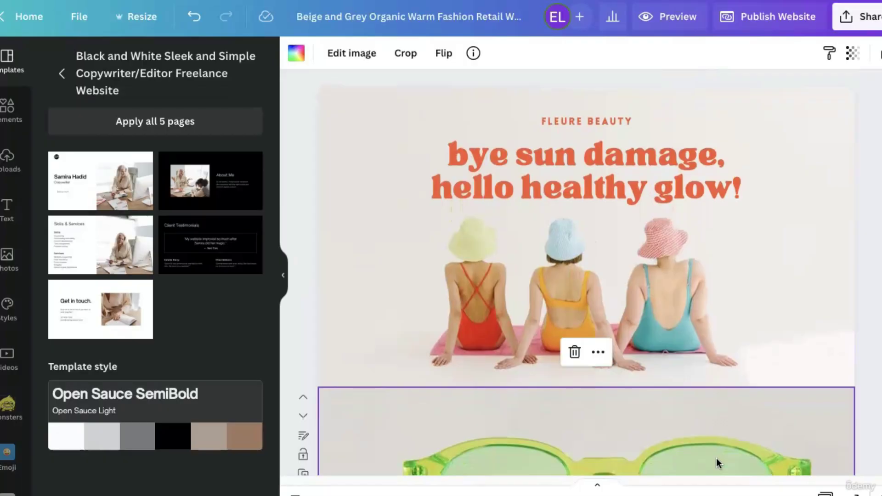
{"action": "left_click", "coordinate": [754, 280]}
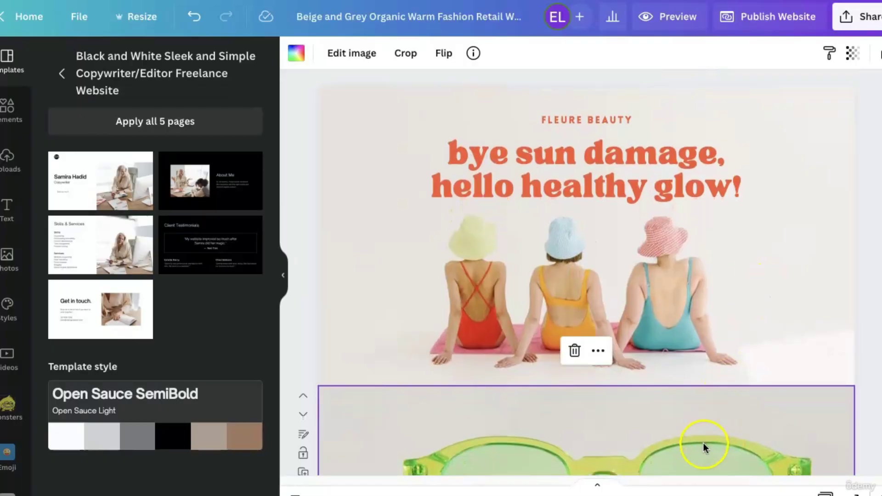
{"action": "scroll", "coordinate": [703, 443], "scroll_direction": "down", "scroll_amount": 5}
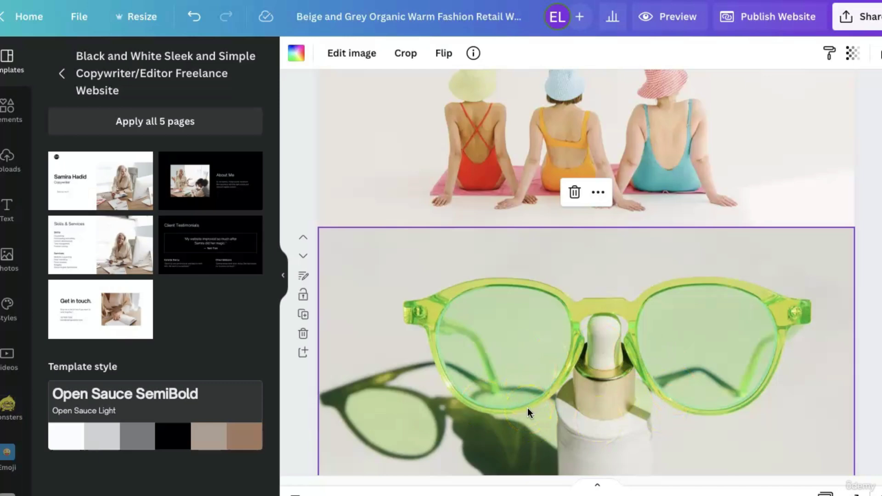
{"action": "scroll", "coordinate": [528, 408], "scroll_direction": "down", "scroll_amount": 1}
{"action": "scroll", "coordinate": [527, 407], "scroll_direction": "down", "scroll_amount": 6}
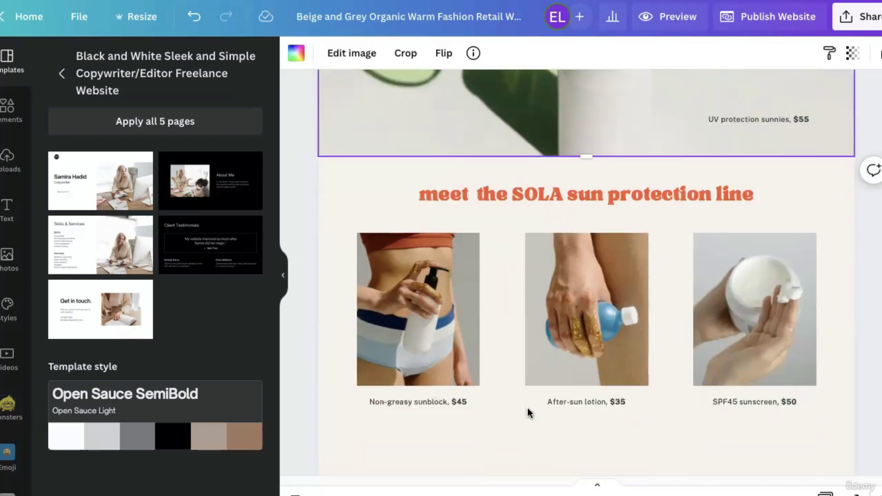
{"action": "scroll", "coordinate": [528, 409], "scroll_direction": "down", "scroll_amount": 3}
{"action": "left_click", "coordinate": [551, 112]}
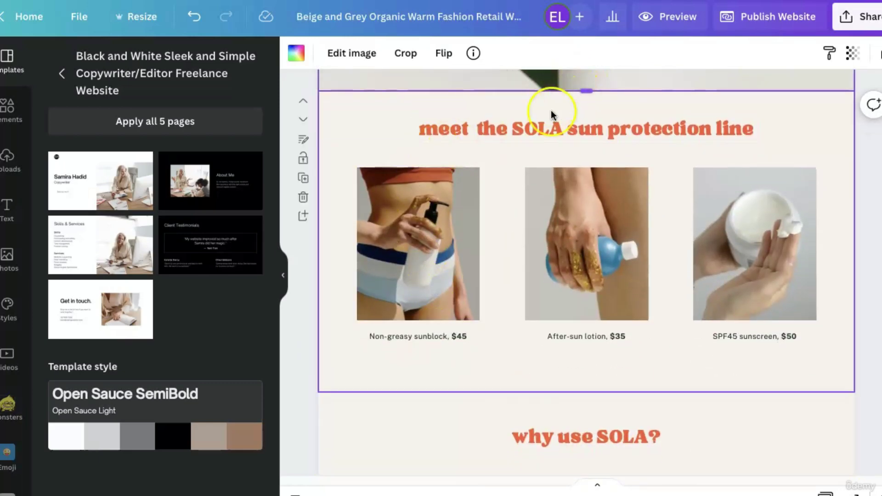
Move the 'why use SOLA?' section up three places to sit under the swimsuit hero.
{"action": "scroll", "coordinate": [585, 338], "scroll_direction": "down", "scroll_amount": 8}
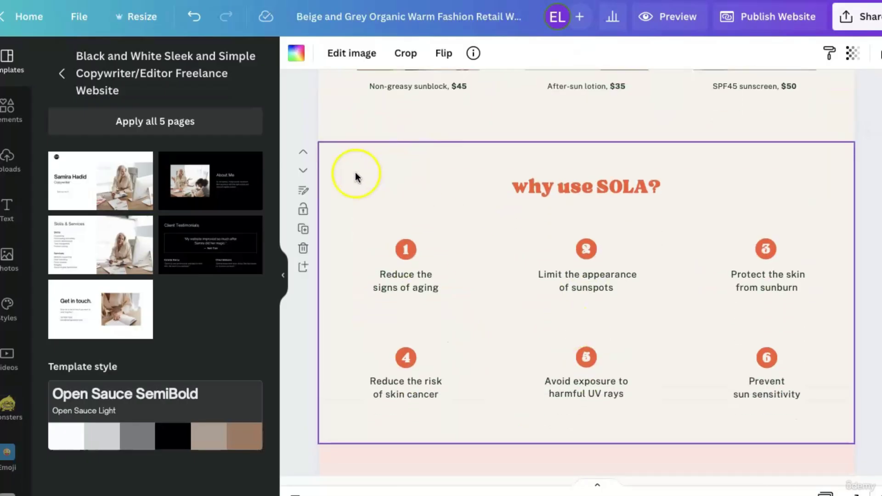
{"action": "left_click", "coordinate": [303, 155]}
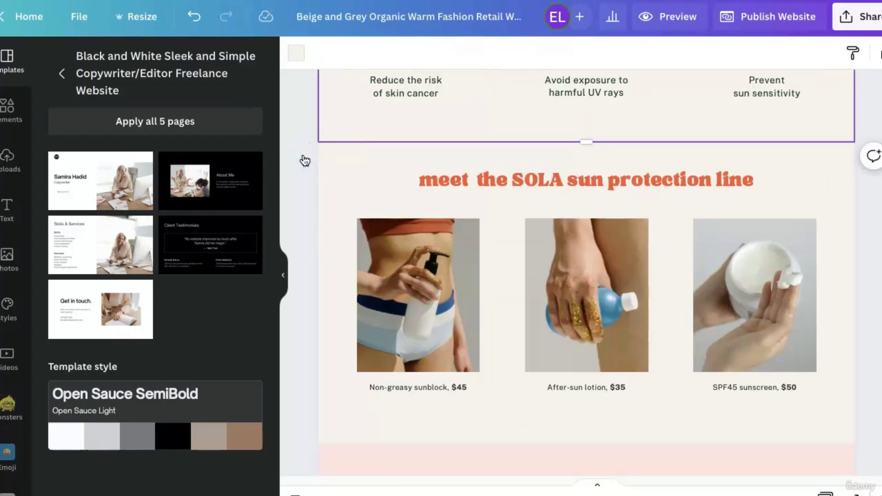
{"action": "left_click", "coordinate": [307, 158]}
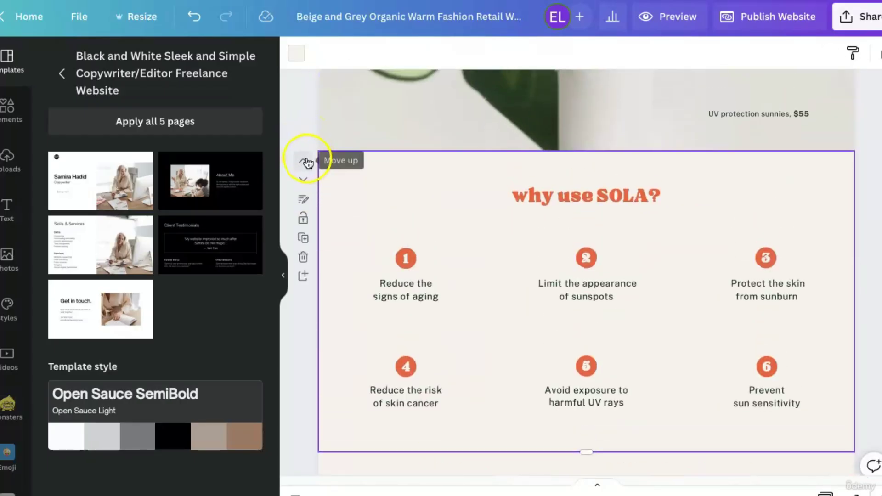
{"action": "left_click", "coordinate": [307, 161]}
{"action": "left_click", "coordinate": [617, 252]}
{"action": "scroll", "coordinate": [616, 252], "scroll_direction": "up", "scroll_amount": 3}
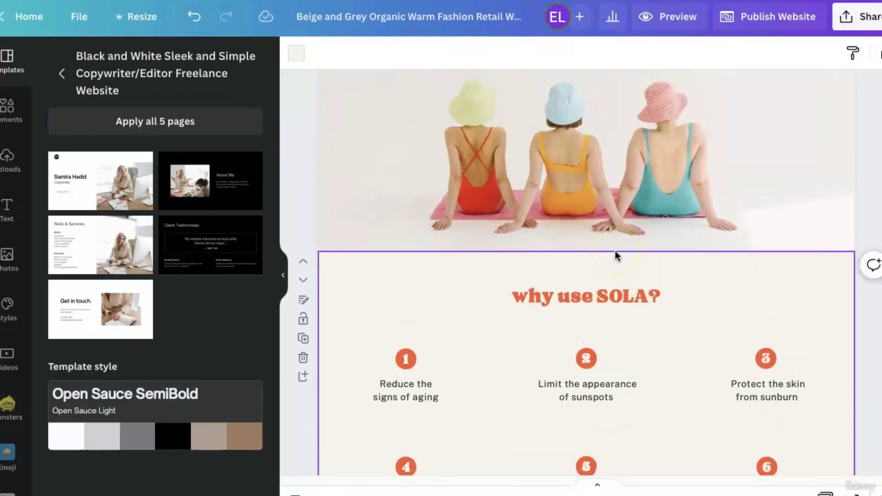
{"action": "scroll", "coordinate": [617, 256], "scroll_direction": "up", "scroll_amount": 3}
{"action": "scroll", "coordinate": [616, 256], "scroll_direction": "down", "scroll_amount": 5}
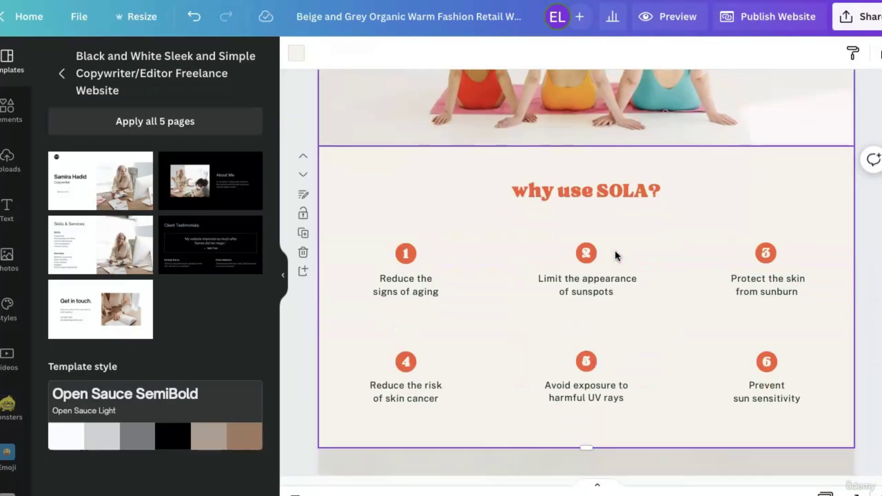
{"action": "left_click", "coordinate": [416, 208]}
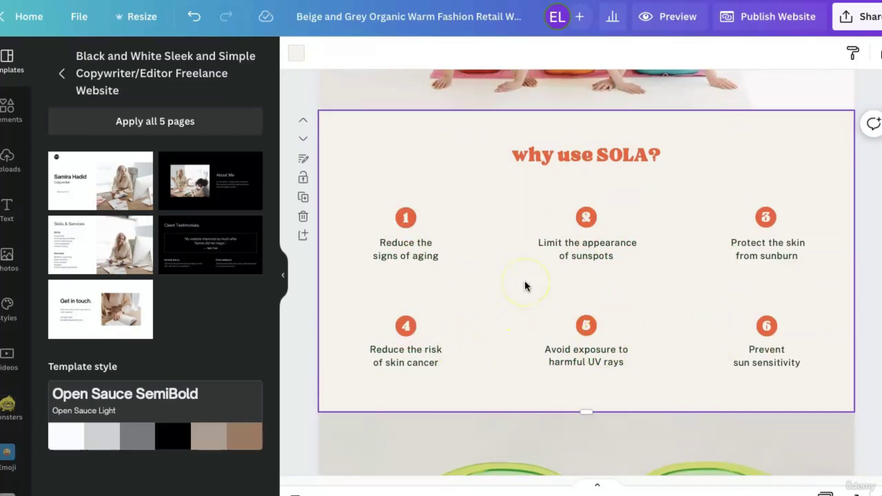
{"action": "scroll", "coordinate": [527, 286], "scroll_direction": "down", "scroll_amount": 17}
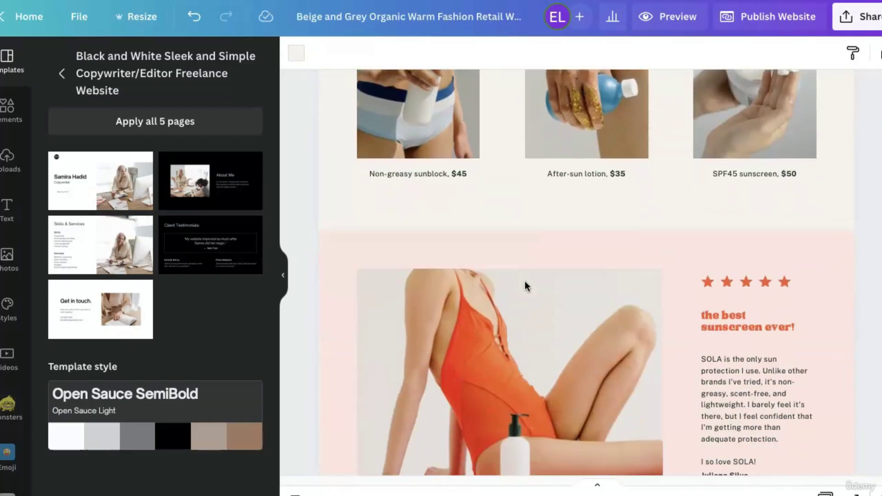
Inspect the Accessories and free-shipping sections, selecting the free shipping text group.
{"action": "scroll", "coordinate": [525, 282], "scroll_direction": "down", "scroll_amount": 15}
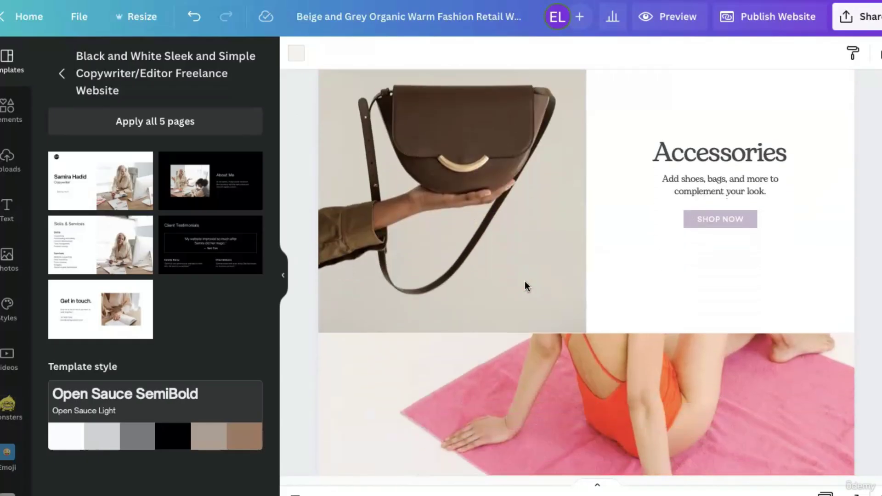
{"action": "left_click", "coordinate": [440, 265]}
{"action": "left_click", "coordinate": [623, 315]}
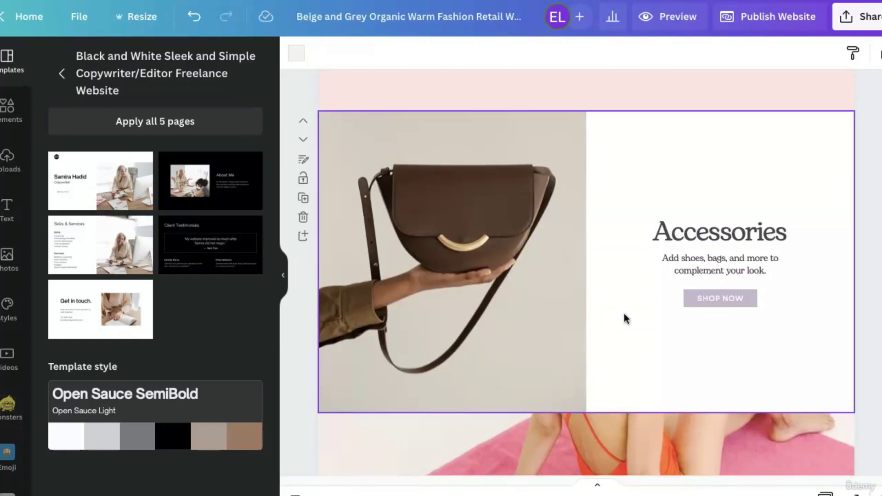
{"action": "scroll", "coordinate": [624, 315], "scroll_direction": "down", "scroll_amount": 5}
{"action": "left_click", "coordinate": [624, 316]}
{"action": "left_click", "coordinate": [436, 406]}
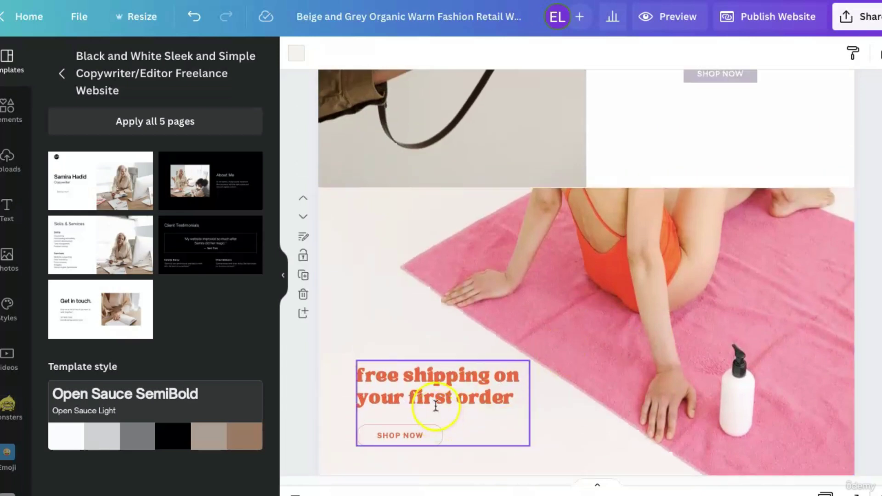
{"action": "left_click", "coordinate": [436, 388]}
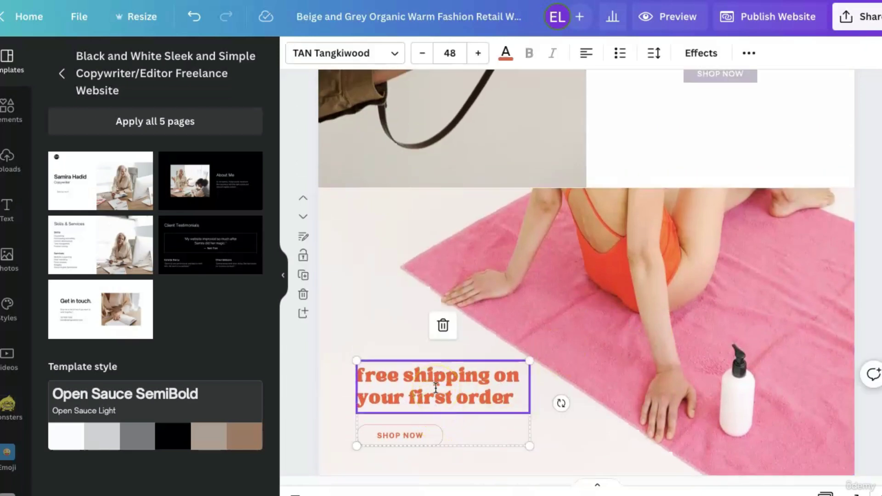
{"action": "scroll", "coordinate": [680, 324], "scroll_direction": "up", "scroll_amount": 4}
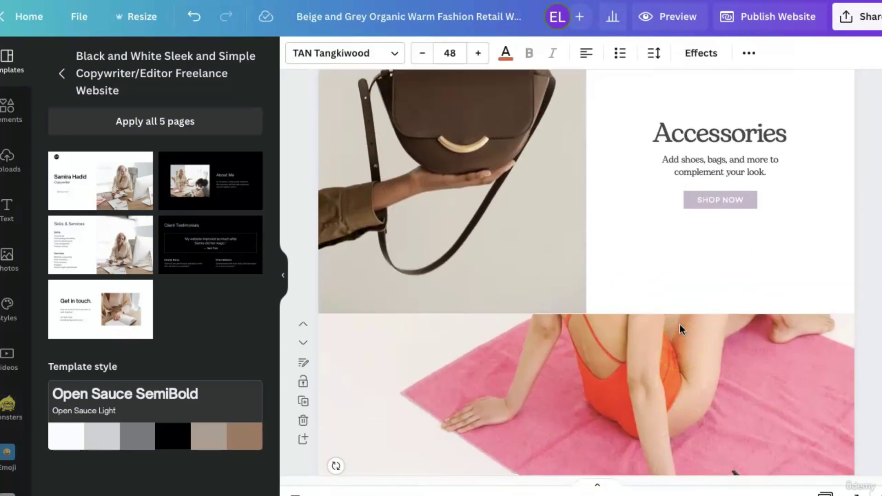
{"action": "scroll", "coordinate": [636, 230], "scroll_direction": "up", "scroll_amount": 4}
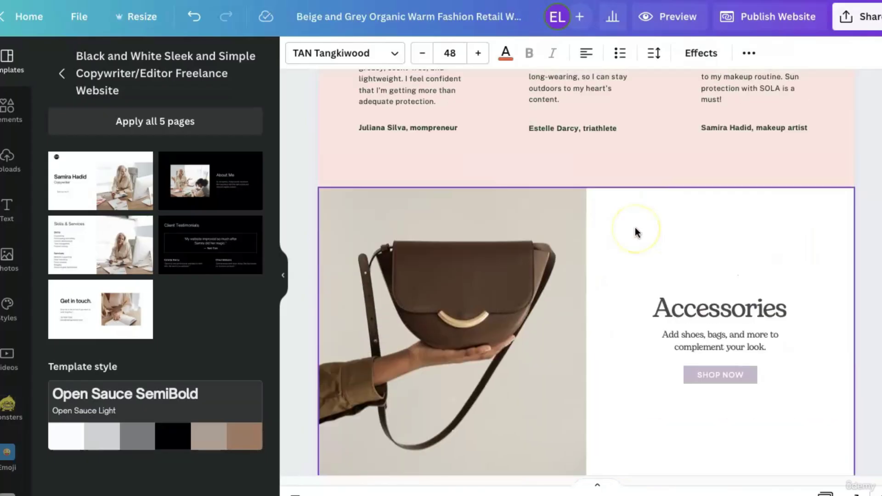
{"action": "scroll", "coordinate": [636, 232], "scroll_direction": "down", "scroll_amount": 3}
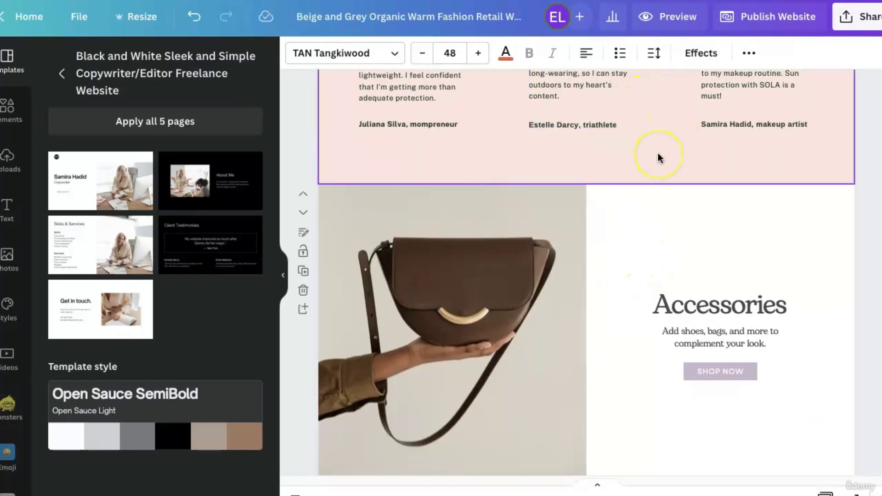
{"action": "scroll", "coordinate": [572, 443], "scroll_direction": "down", "scroll_amount": 6}
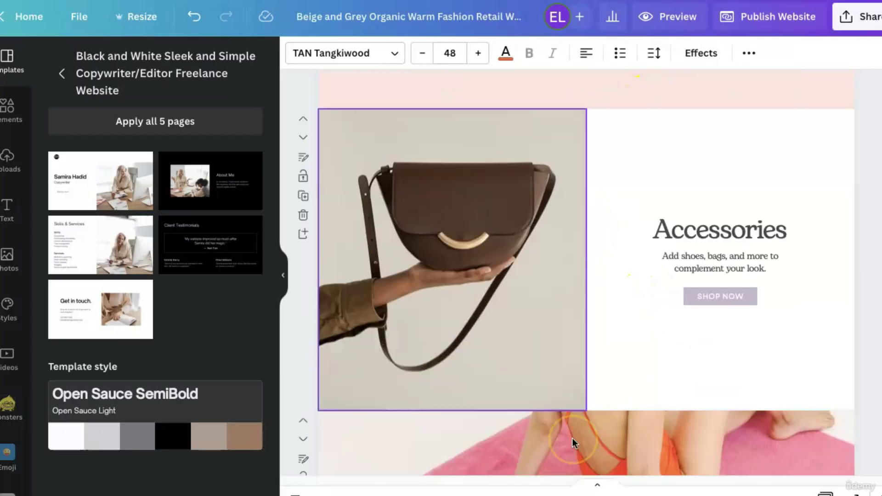
{"action": "left_click", "coordinate": [382, 321]}
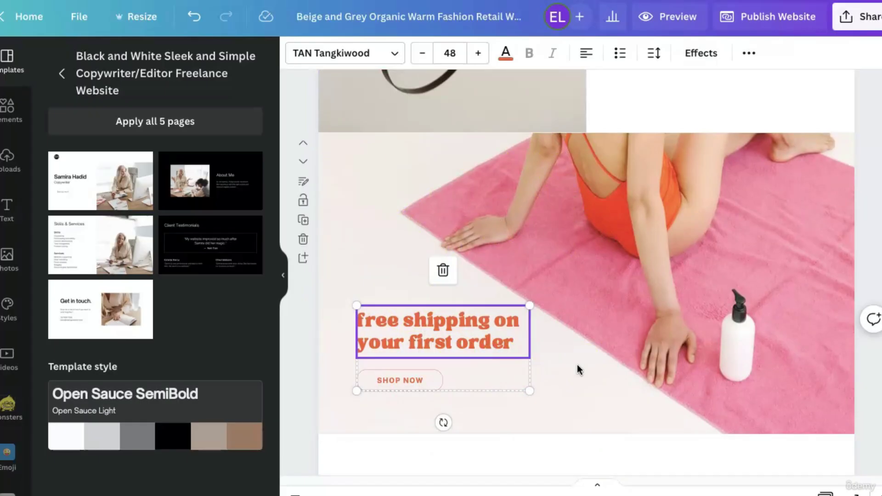
Reselect the Accessories section and scroll through the neighbouring pages.
{"action": "scroll", "coordinate": [577, 365], "scroll_direction": "up", "scroll_amount": 5}
{"action": "left_click", "coordinate": [796, 205]}
{"action": "left_click", "coordinate": [556, 354]}
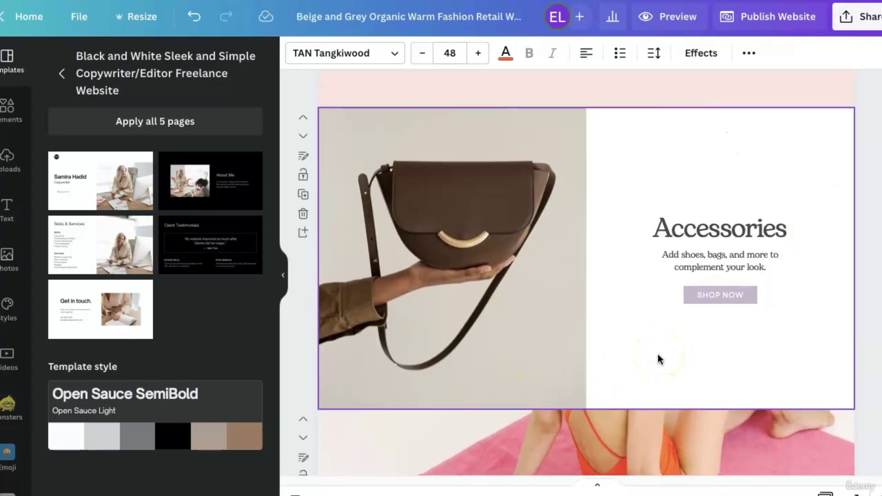
{"action": "scroll", "coordinate": [658, 355], "scroll_direction": "down", "scroll_amount": 20}
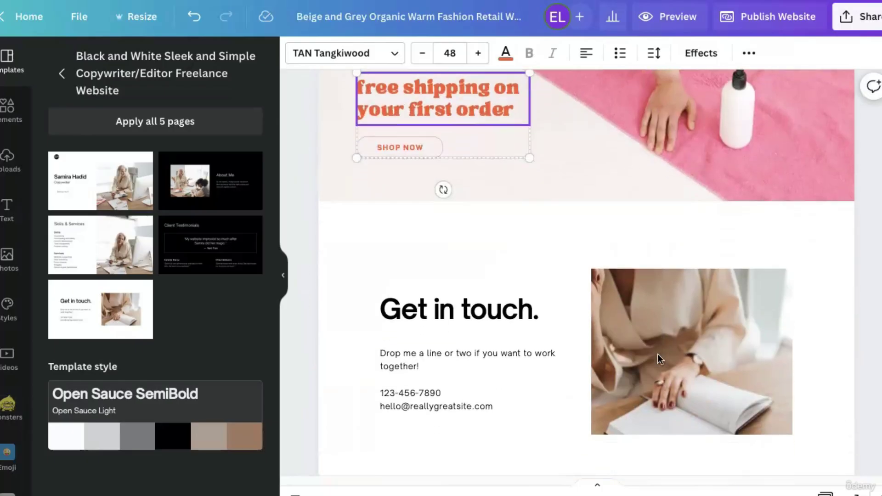
{"action": "scroll", "coordinate": [658, 354], "scroll_direction": "up", "scroll_amount": 10}
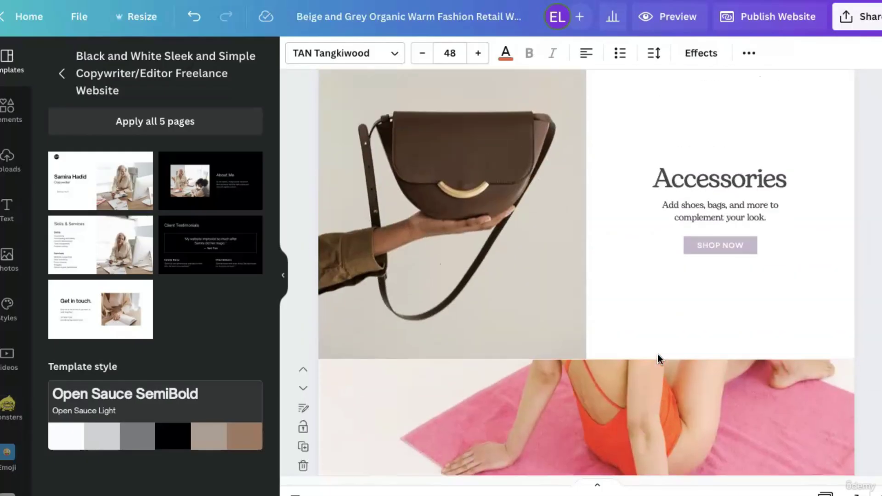
{"action": "scroll", "coordinate": [658, 354], "scroll_direction": "down", "scroll_amount": 3}
{"action": "scroll", "coordinate": [658, 355], "scroll_direction": "up", "scroll_amount": 15}
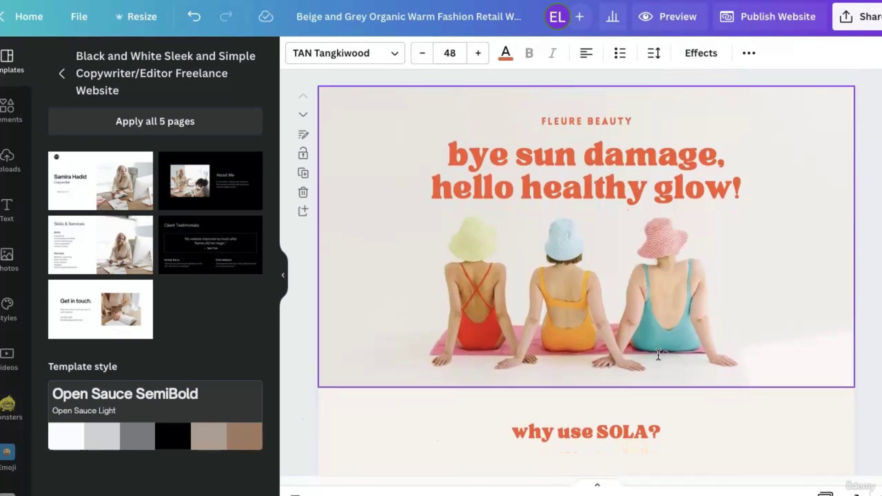
{"action": "scroll", "coordinate": [658, 354], "scroll_direction": "down", "scroll_amount": 1}
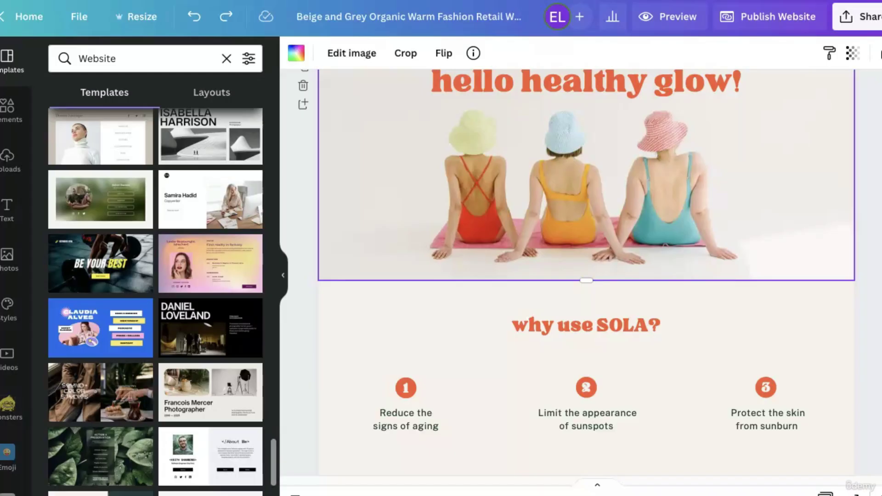
{"action": "scroll", "coordinate": [311, 379], "scroll_direction": "down", "scroll_amount": 1}
{"action": "scroll", "coordinate": [311, 380], "scroll_direction": "up", "scroll_amount": 3}
{"action": "scroll", "coordinate": [311, 380], "scroll_direction": "down", "scroll_amount": 10}
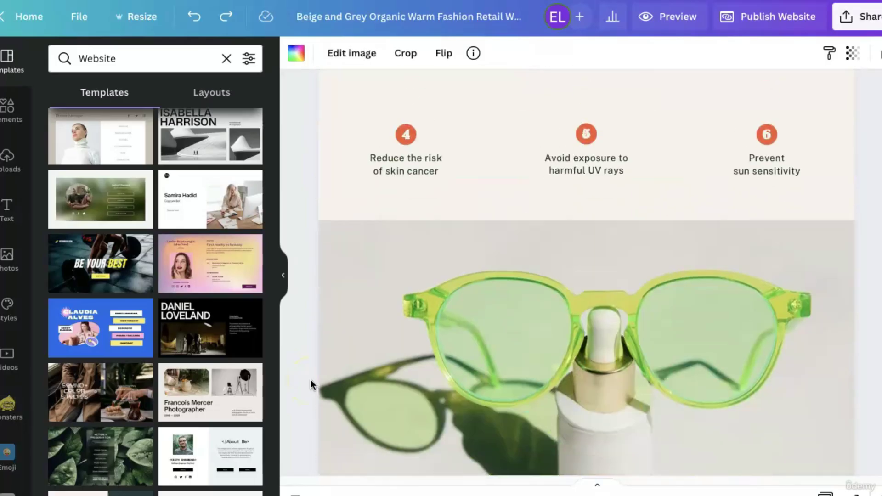
{"action": "scroll", "coordinate": [311, 385], "scroll_direction": "down", "scroll_amount": 10}
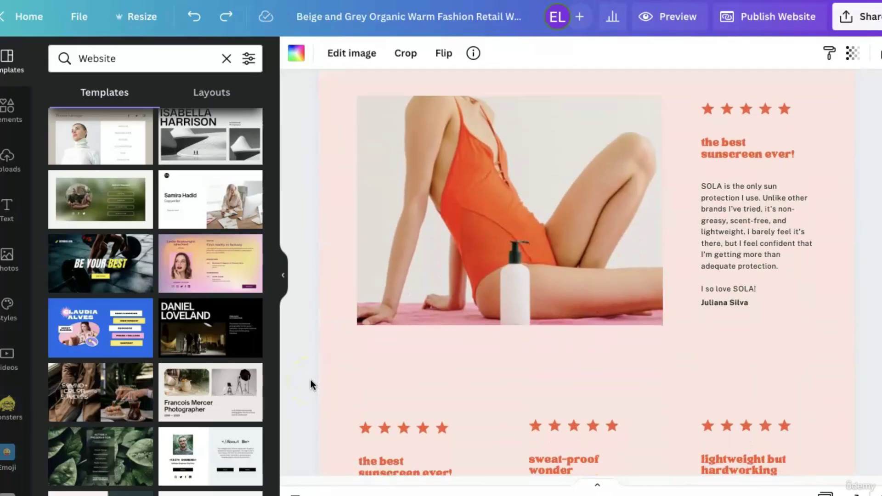
{"action": "scroll", "coordinate": [311, 384], "scroll_direction": "down", "scroll_amount": 10}
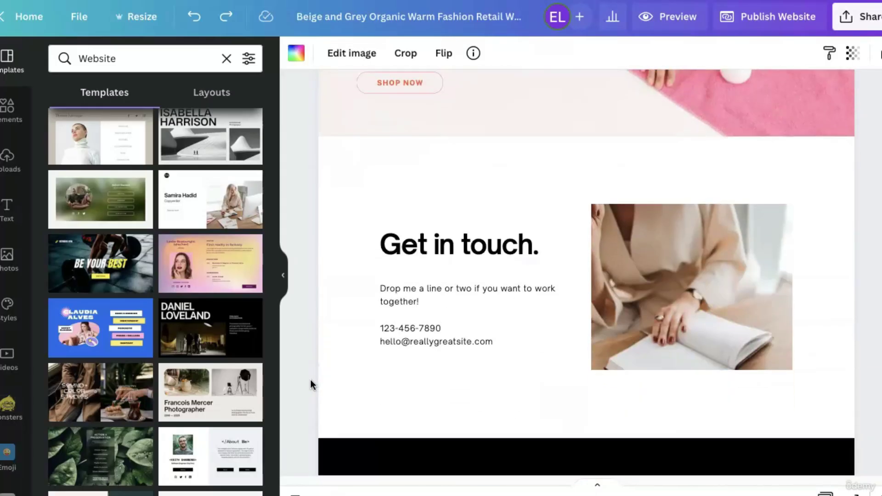
{"action": "scroll", "coordinate": [310, 380], "scroll_direction": "up", "scroll_amount": 15}
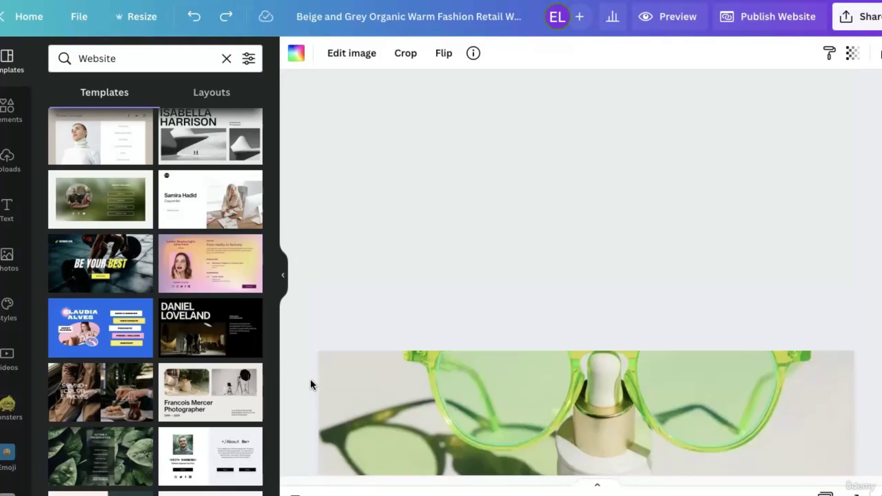
{"action": "scroll", "coordinate": [310, 380], "scroll_direction": "up", "scroll_amount": 5}
{"action": "scroll", "coordinate": [310, 379], "scroll_direction": "down", "scroll_amount": 4}
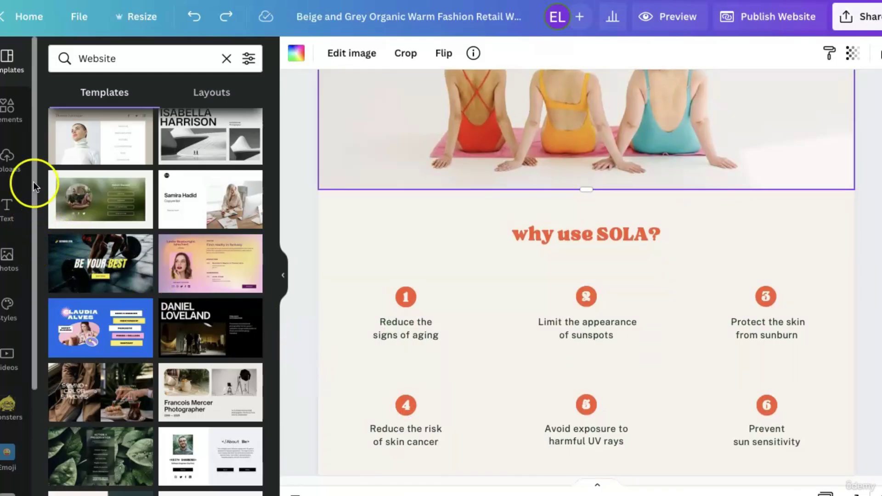
Open Styles and browse the full list of colour palettes.
{"action": "left_click", "coordinate": [19, 313]}
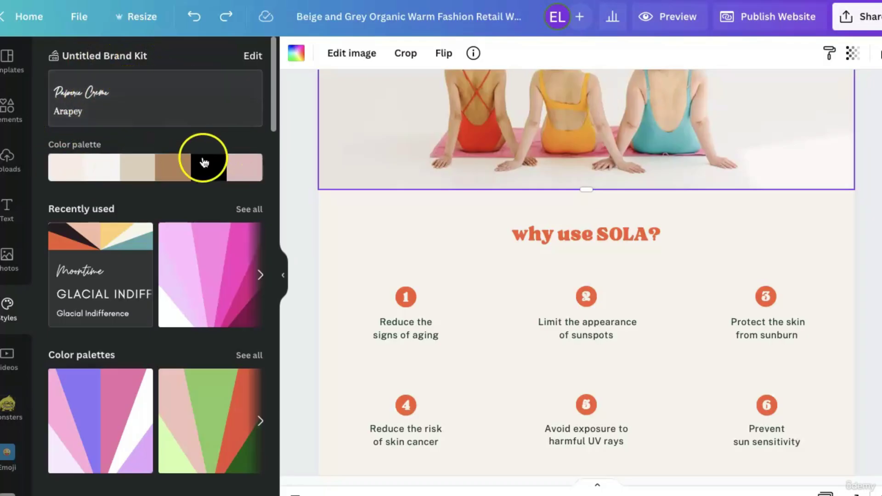
{"action": "scroll", "coordinate": [163, 205], "scroll_direction": "down", "scroll_amount": 3}
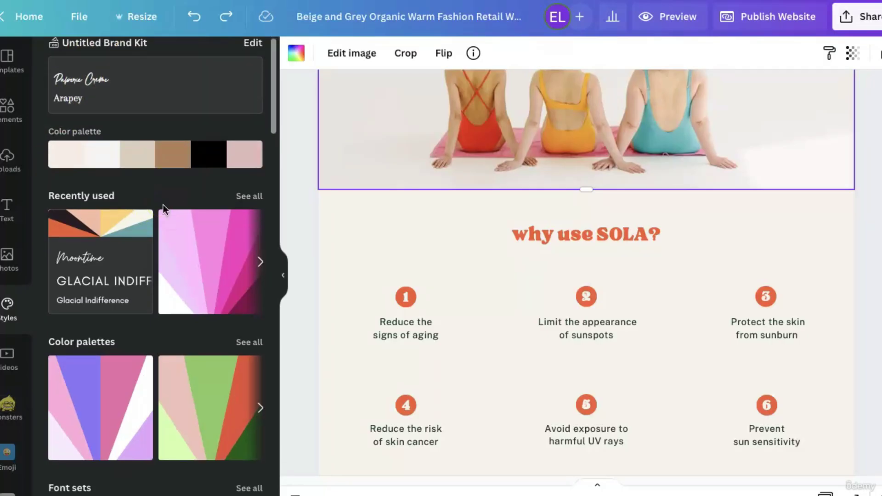
{"action": "scroll", "coordinate": [163, 205], "scroll_direction": "down", "scroll_amount": 2}
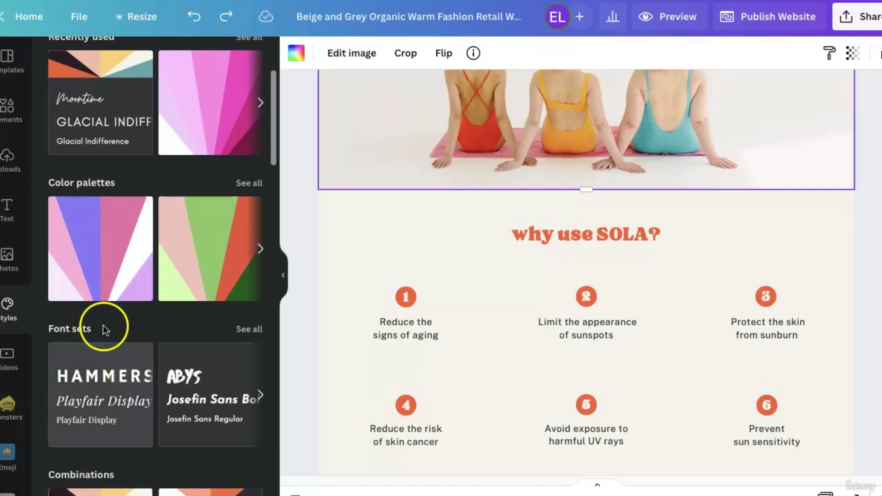
{"action": "left_click", "coordinate": [252, 186]}
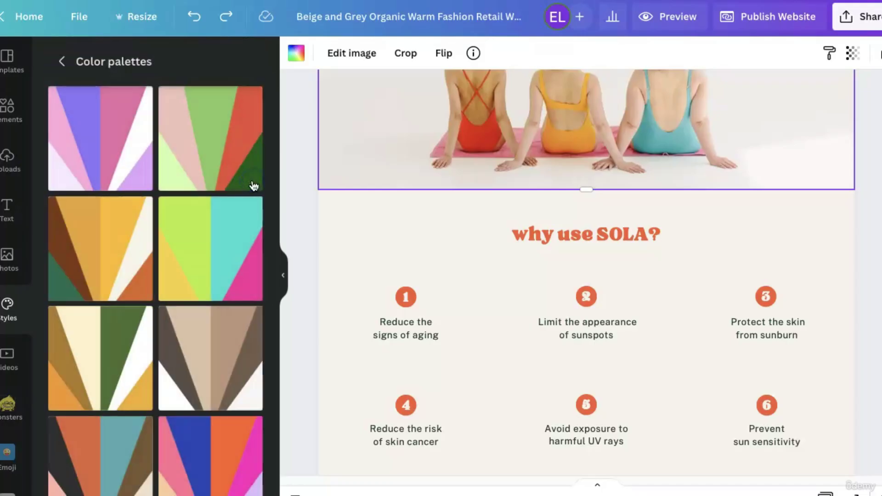
{"action": "scroll", "coordinate": [252, 186], "scroll_direction": "down", "scroll_amount": 5}
{"action": "scroll", "coordinate": [252, 186], "scroll_direction": "down", "scroll_amount": 10}
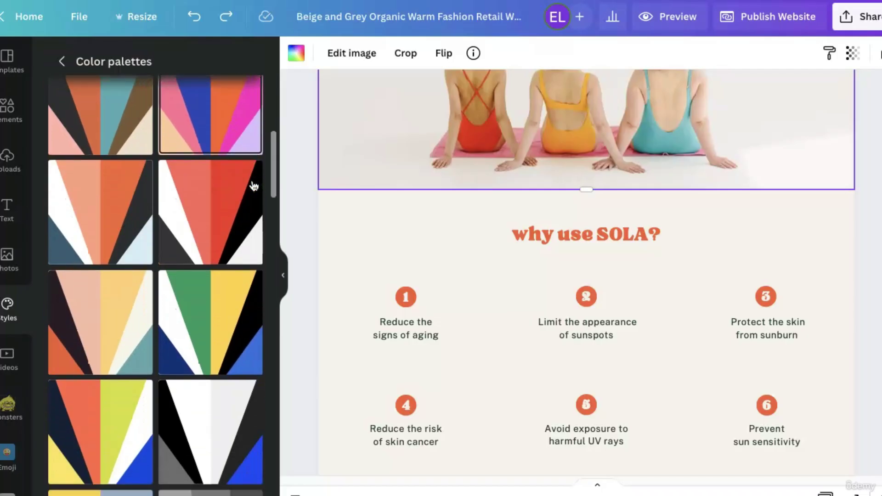
{"action": "scroll", "coordinate": [253, 186], "scroll_direction": "down", "scroll_amount": 5}
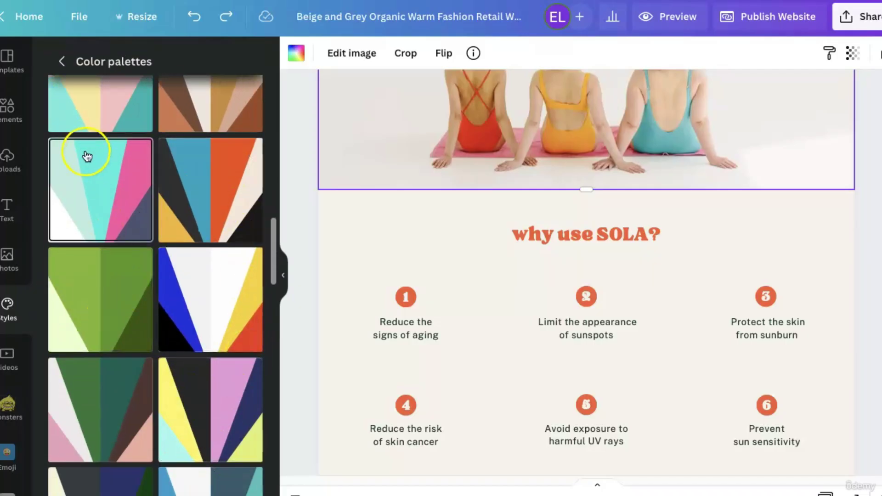
Shuffle the teal-and-pink palette until the headline is pink, then apply it to all pages.
{"action": "left_click", "coordinate": [99, 186]}
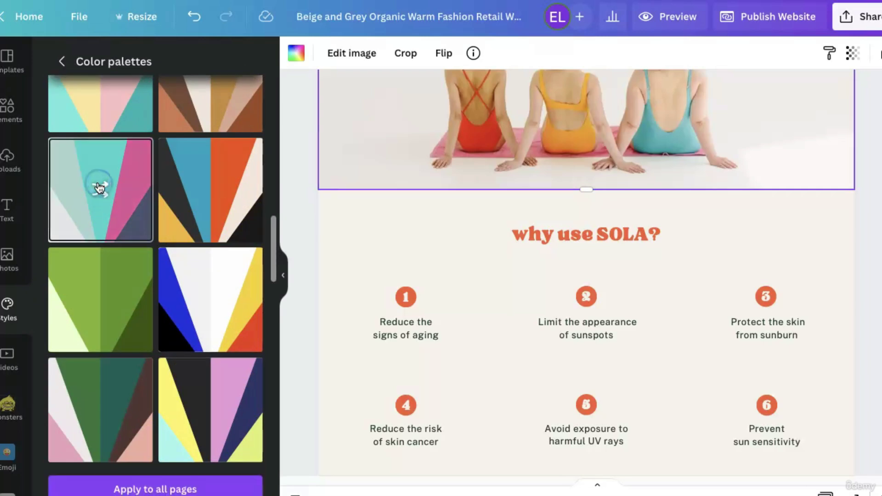
{"action": "left_click", "coordinate": [206, 381]}
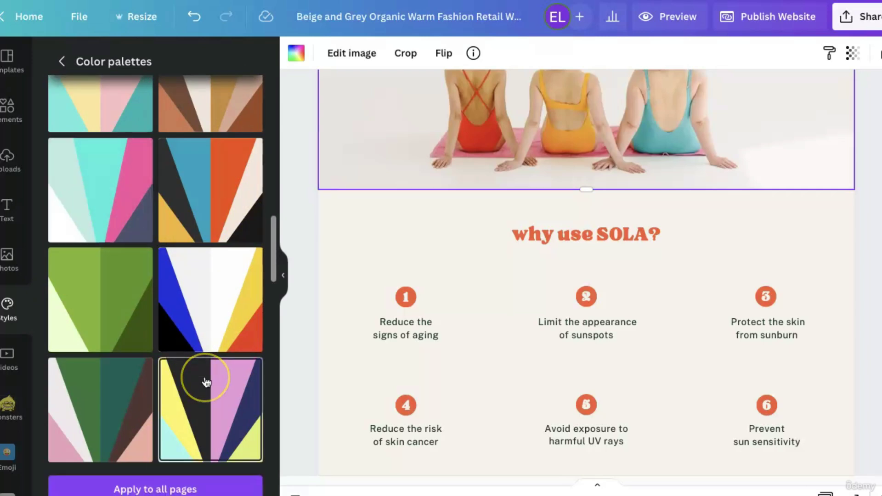
{"action": "scroll", "coordinate": [389, 358], "scroll_direction": "up", "scroll_amount": 5}
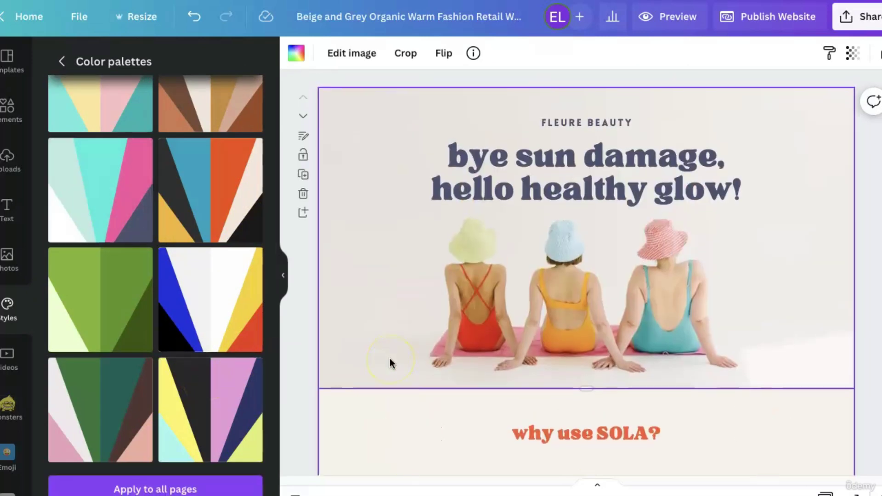
{"action": "left_click", "coordinate": [489, 173]}
{"action": "left_click", "coordinate": [102, 216]}
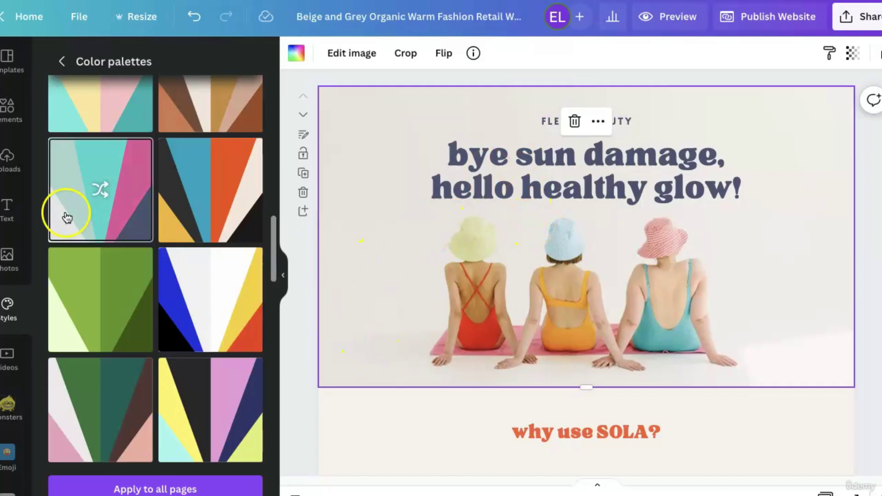
{"action": "left_click", "coordinate": [103, 189]}
{"action": "left_click", "coordinate": [102, 189]}
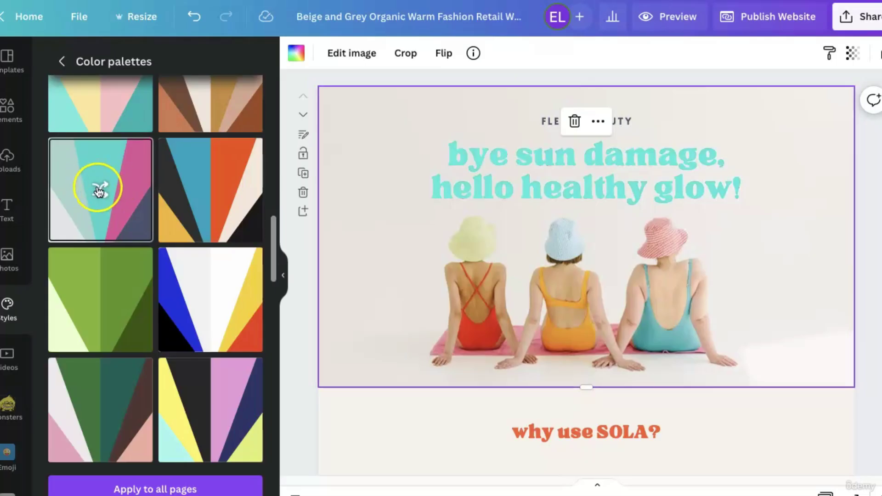
{"action": "left_click", "coordinate": [98, 190]}
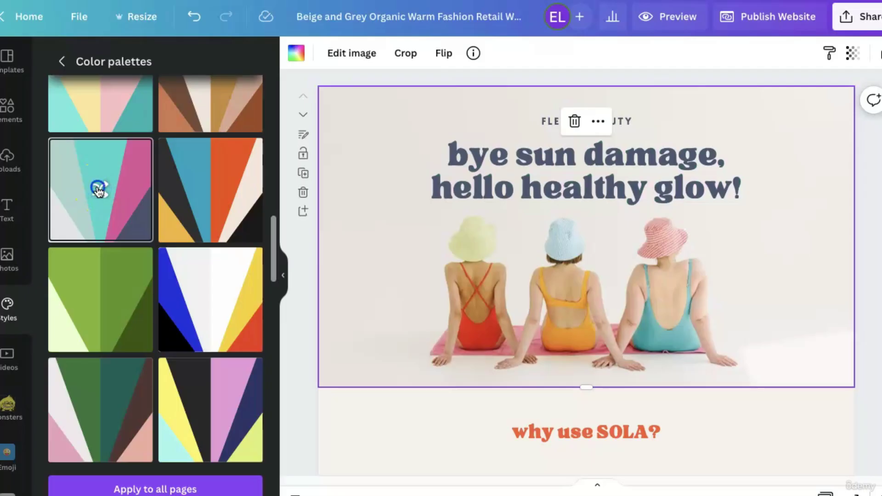
{"action": "left_click", "coordinate": [98, 190]}
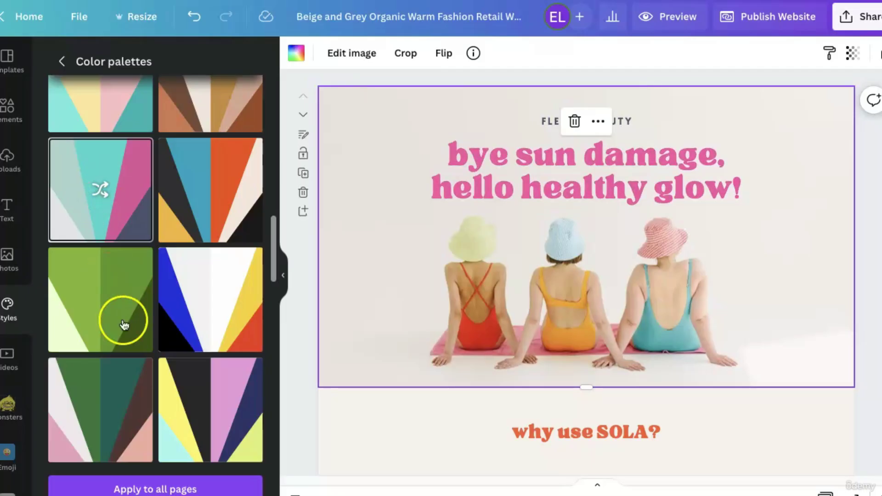
{"action": "left_click", "coordinate": [166, 484]}
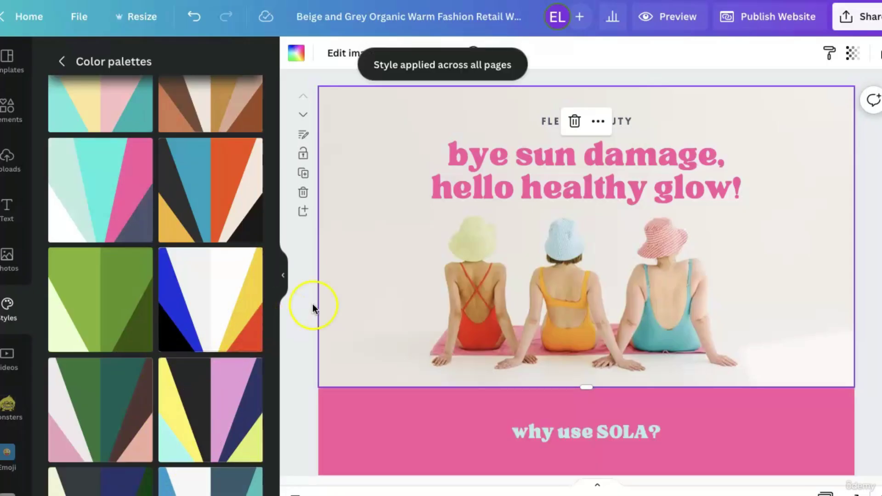
Select the 'why use SOLA?' section and try the yellow-and-lilac palette, shuffling its colours.
{"action": "scroll", "coordinate": [334, 338], "scroll_direction": "down", "scroll_amount": 6}
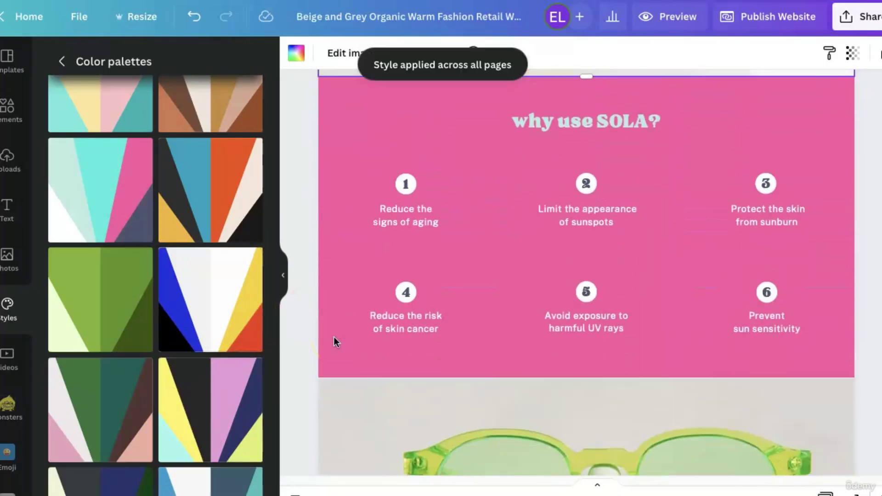
{"action": "scroll", "coordinate": [334, 338], "scroll_direction": "down", "scroll_amount": 20}
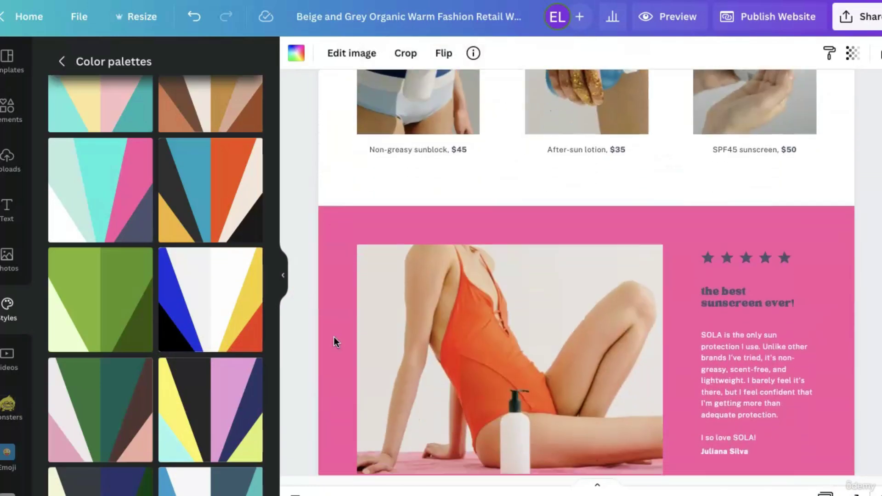
{"action": "scroll", "coordinate": [334, 338], "scroll_direction": "down", "scroll_amount": 15}
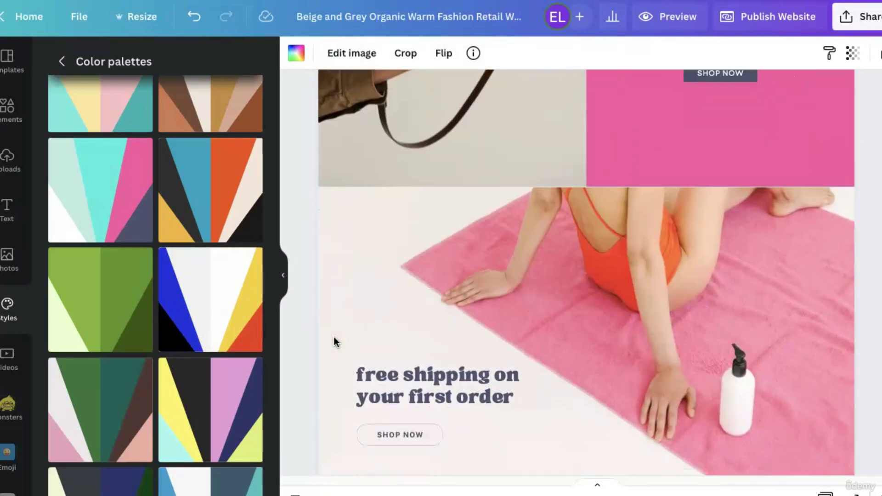
{"action": "scroll", "coordinate": [334, 337], "scroll_direction": "down", "scroll_amount": 6}
{"action": "scroll", "coordinate": [334, 337], "scroll_direction": "up", "scroll_amount": 10}
{"action": "scroll", "coordinate": [335, 337], "scroll_direction": "up", "scroll_amount": 15}
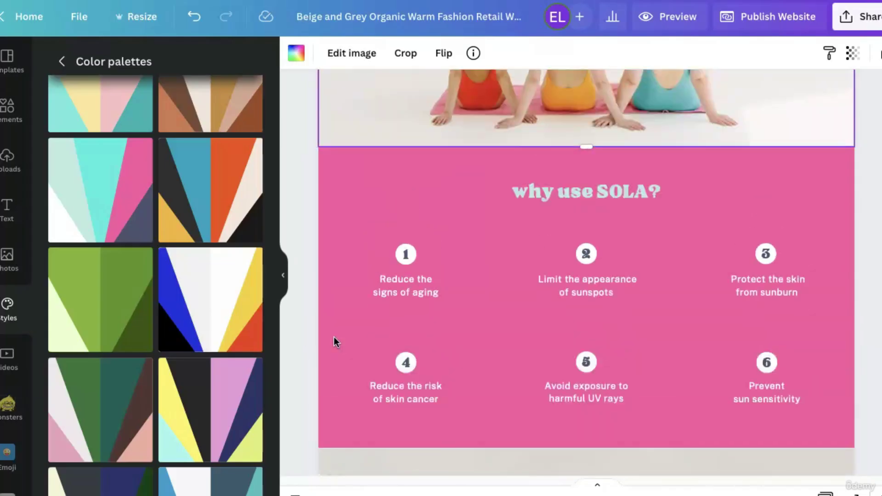
{"action": "left_click", "coordinate": [348, 301]}
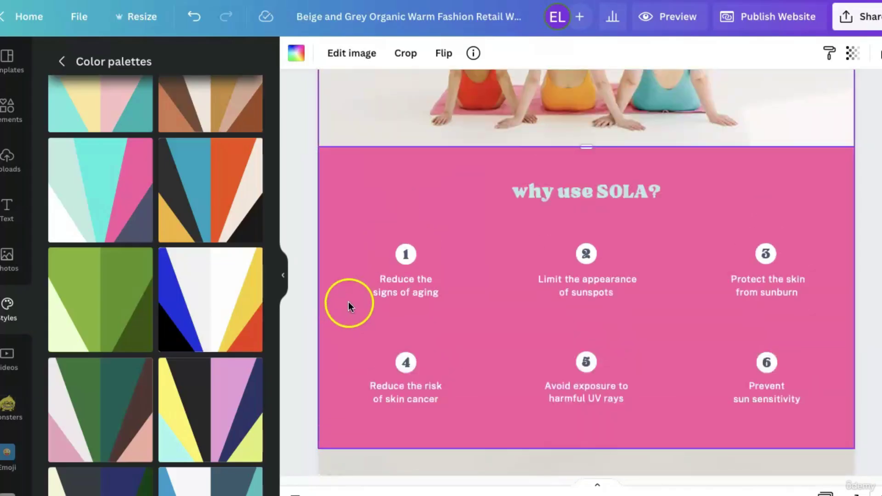
{"action": "left_click", "coordinate": [221, 408]}
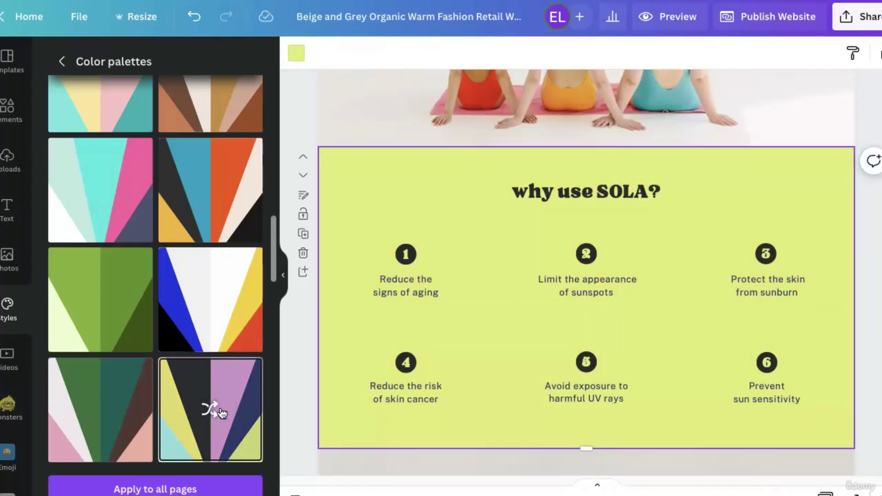
{"action": "left_click", "coordinate": [209, 411]}
{"action": "left_click", "coordinate": [209, 412]}
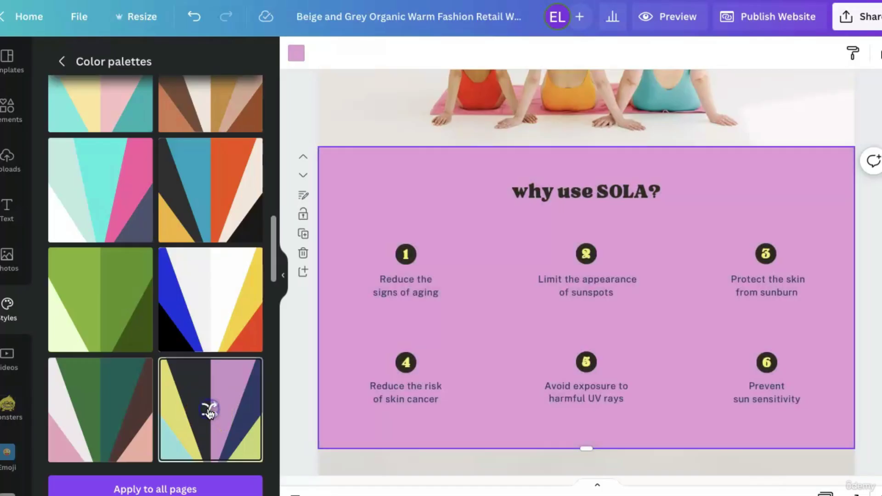
{"action": "left_click", "coordinate": [209, 411]}
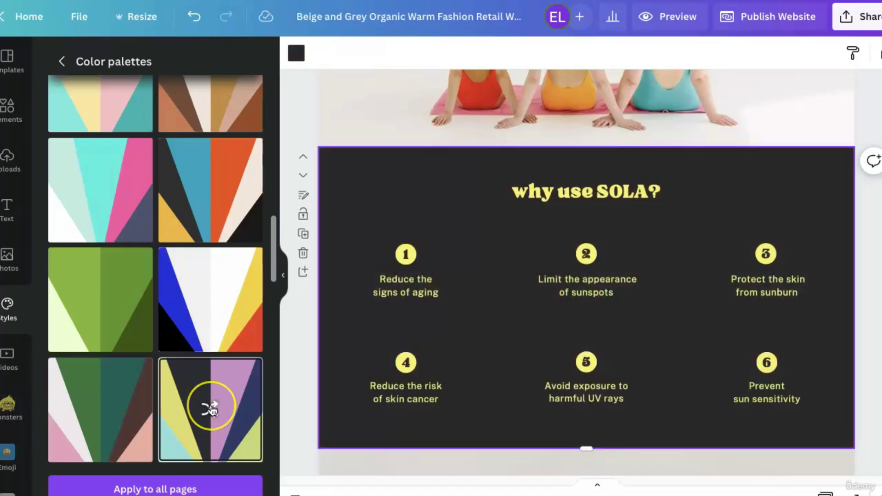
Pick the pink-and-purple palette, shuffle to dusty pink with dark text, and apply to all pages.
{"action": "scroll", "coordinate": [212, 411], "scroll_direction": "down", "scroll_amount": 3}
{"action": "scroll", "coordinate": [212, 410], "scroll_direction": "down", "scroll_amount": 4}
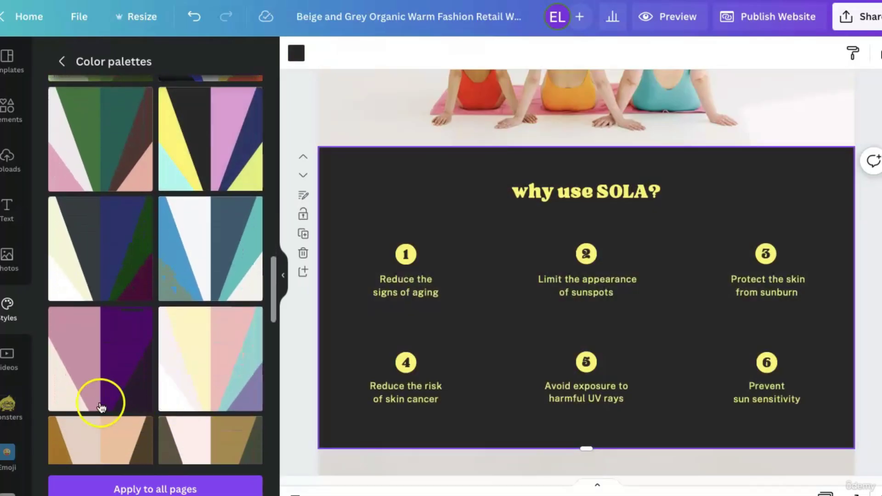
{"action": "left_click", "coordinate": [109, 393]}
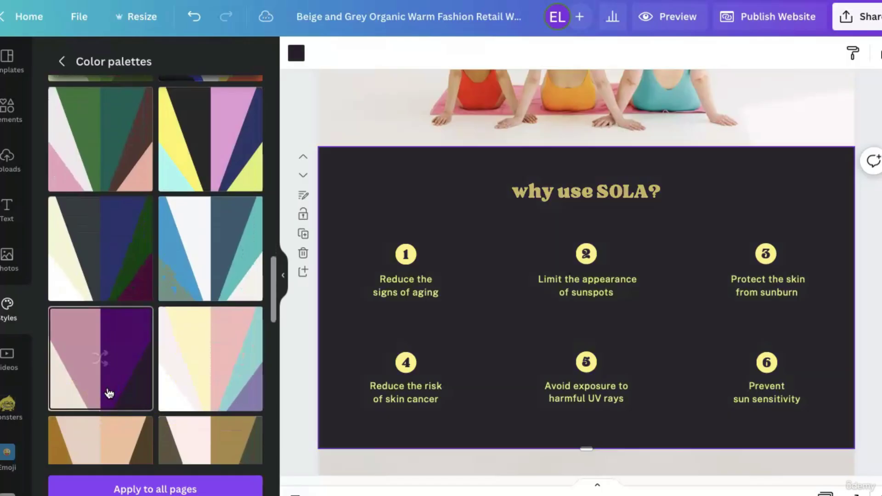
{"action": "left_click", "coordinate": [100, 360]}
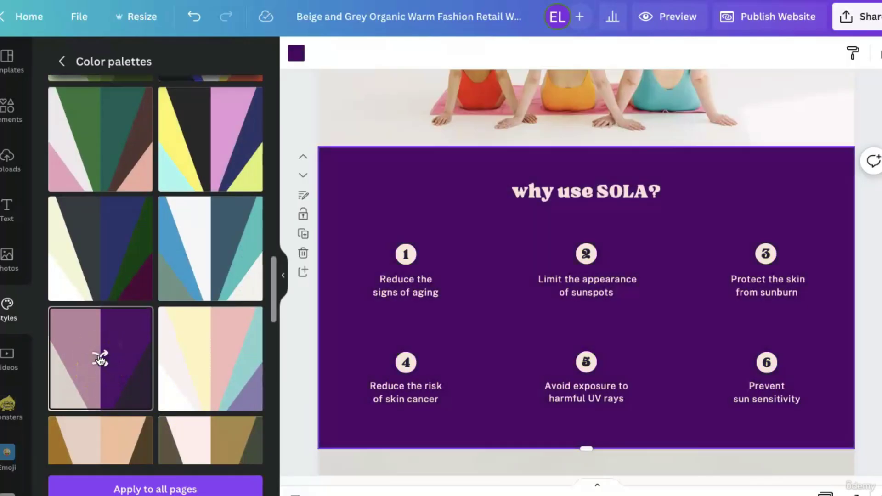
{"action": "left_click", "coordinate": [100, 359]}
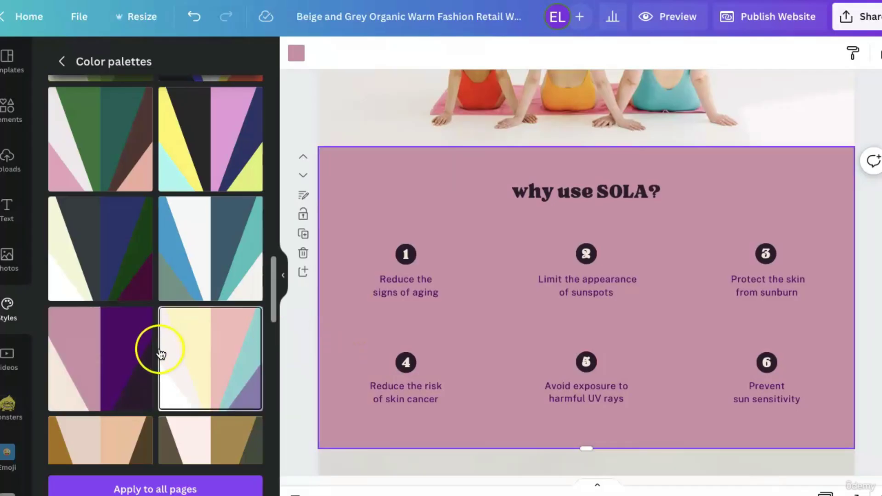
{"action": "left_click", "coordinate": [145, 488]}
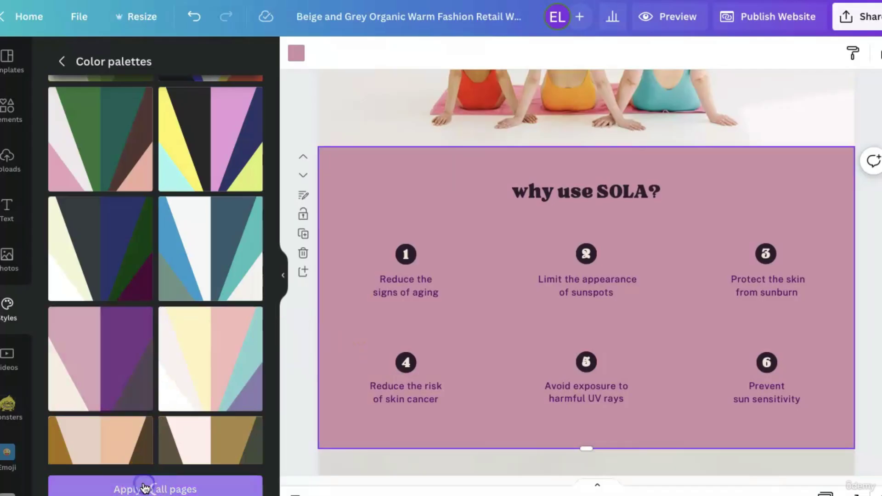
{"action": "scroll", "coordinate": [462, 327], "scroll_direction": "down", "scroll_amount": 2}
{"action": "scroll", "coordinate": [462, 327], "scroll_direction": "down", "scroll_amount": 12}
{"action": "scroll", "coordinate": [462, 327], "scroll_direction": "up", "scroll_amount": 6}
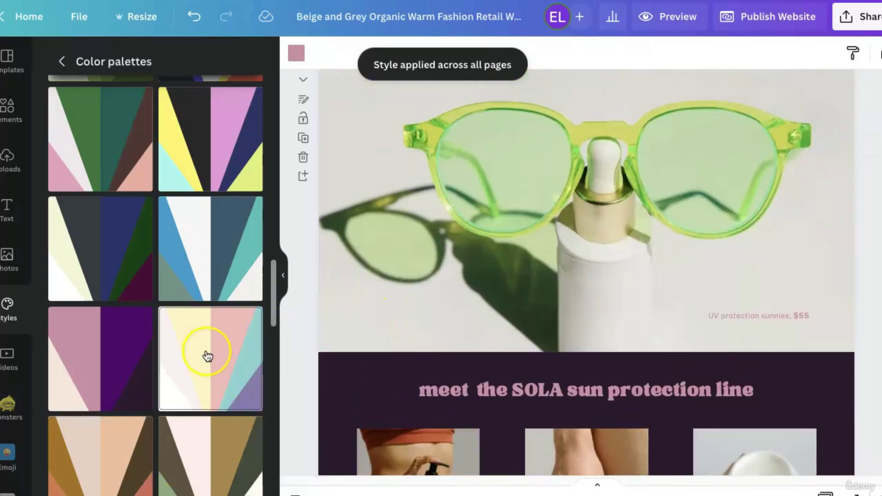
Bring up all font sets in Styles and select the testimonial section.
{"action": "scroll", "coordinate": [208, 354], "scroll_direction": "up", "scroll_amount": 10}
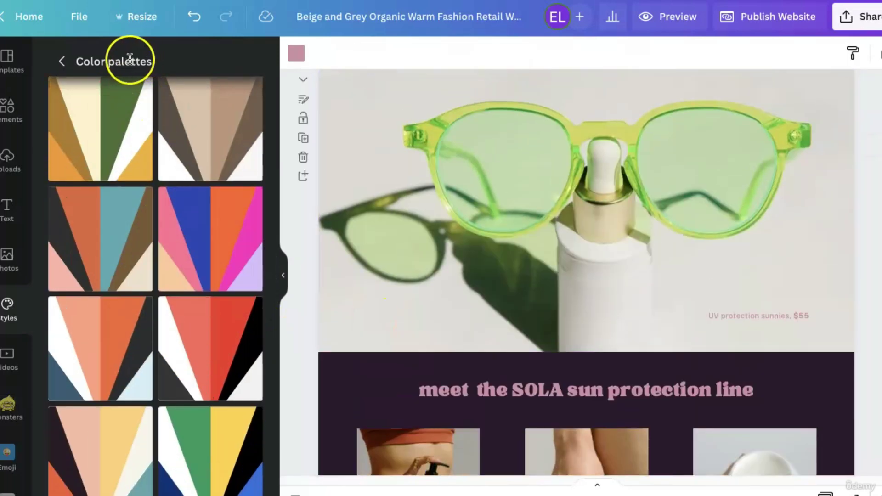
{"action": "left_click", "coordinate": [63, 63]}
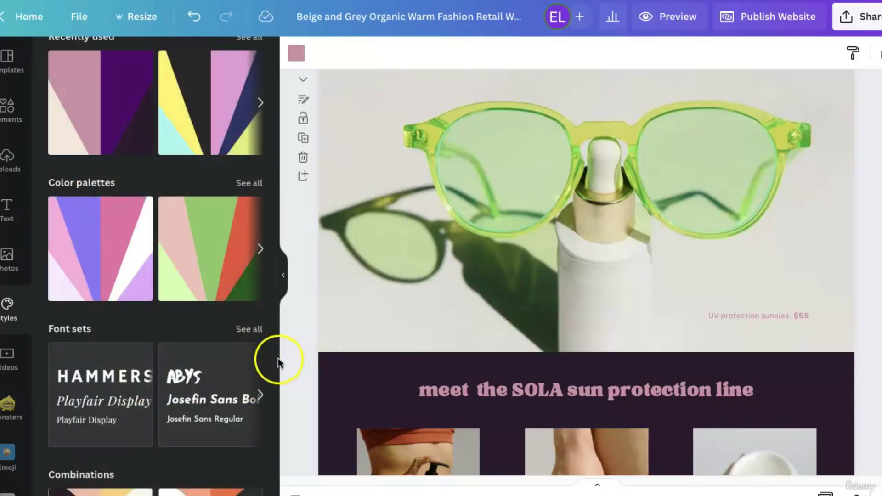
{"action": "left_click", "coordinate": [246, 332]}
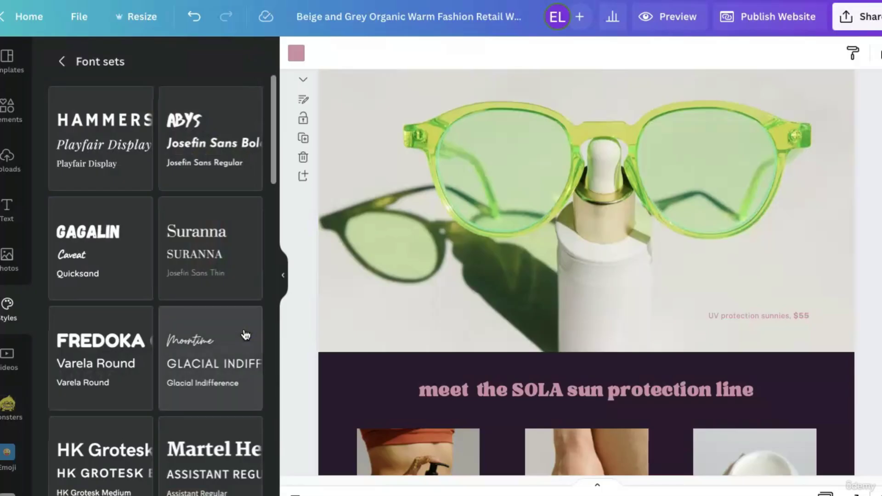
{"action": "scroll", "coordinate": [511, 319], "scroll_direction": "down", "scroll_amount": 10}
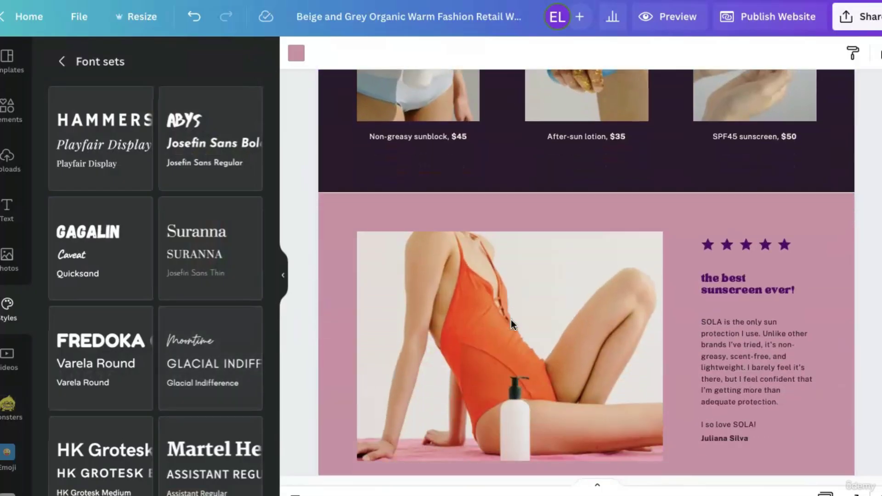
{"action": "scroll", "coordinate": [511, 319], "scroll_direction": "down", "scroll_amount": 2}
{"action": "left_click", "coordinate": [710, 334]}
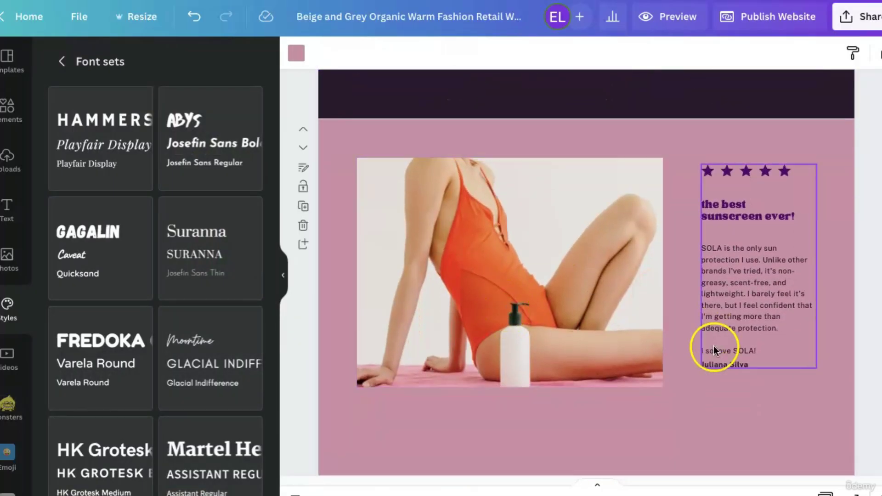
{"action": "left_click", "coordinate": [752, 389]}
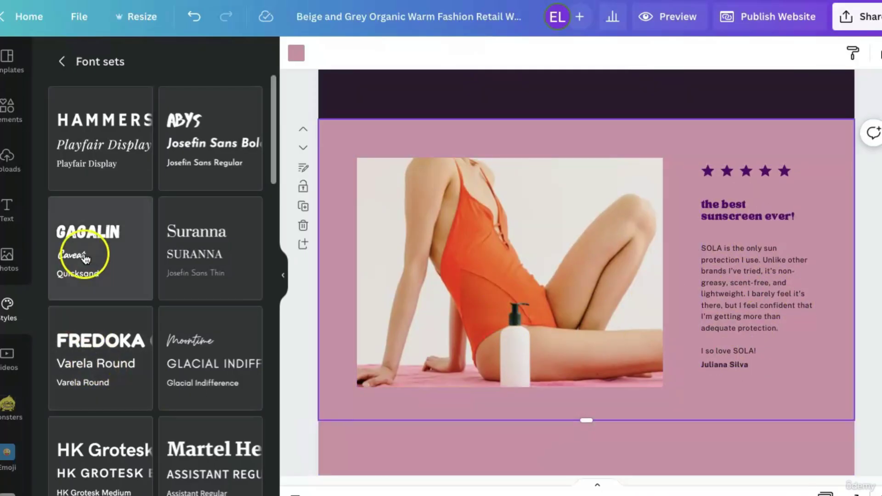
Preview Gagalin/Caveat/Quicksand, then apply the Moontime and Glacial Indifference set to every page.
{"action": "left_click", "coordinate": [182, 155]}
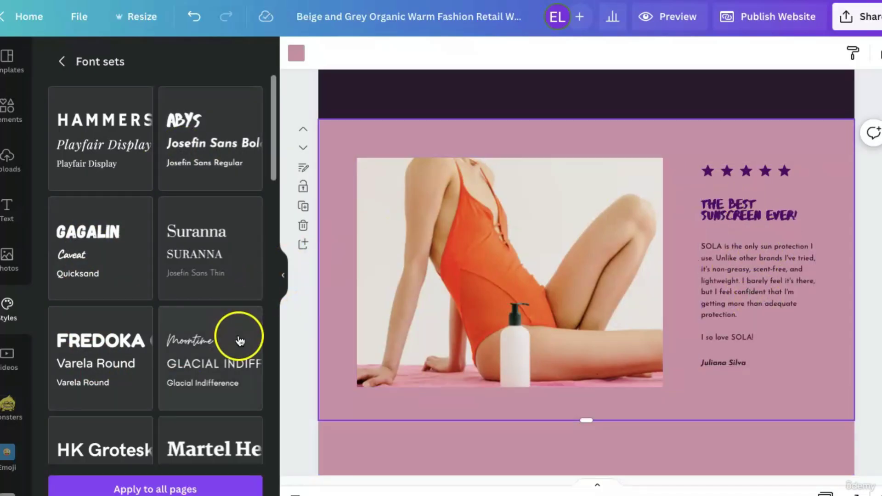
{"action": "left_click", "coordinate": [223, 383]}
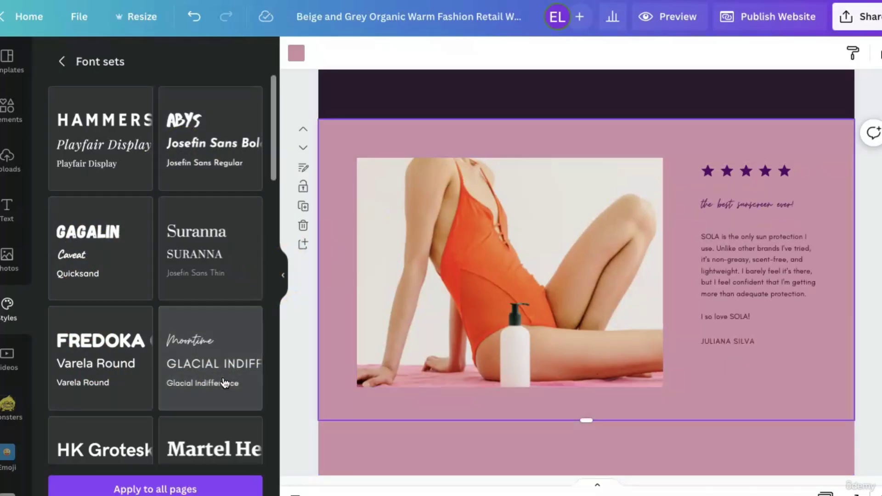
{"action": "left_click", "coordinate": [705, 222]}
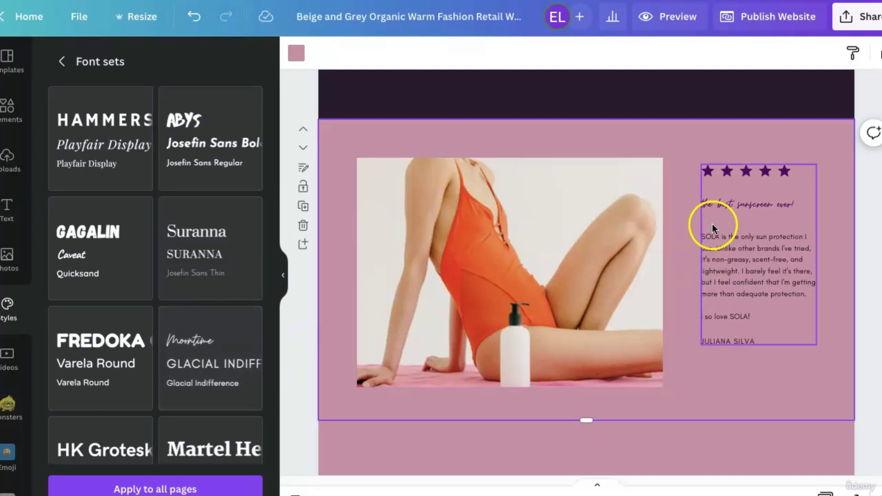
{"action": "left_click", "coordinate": [236, 387]}
{"action": "left_click", "coordinate": [174, 490]}
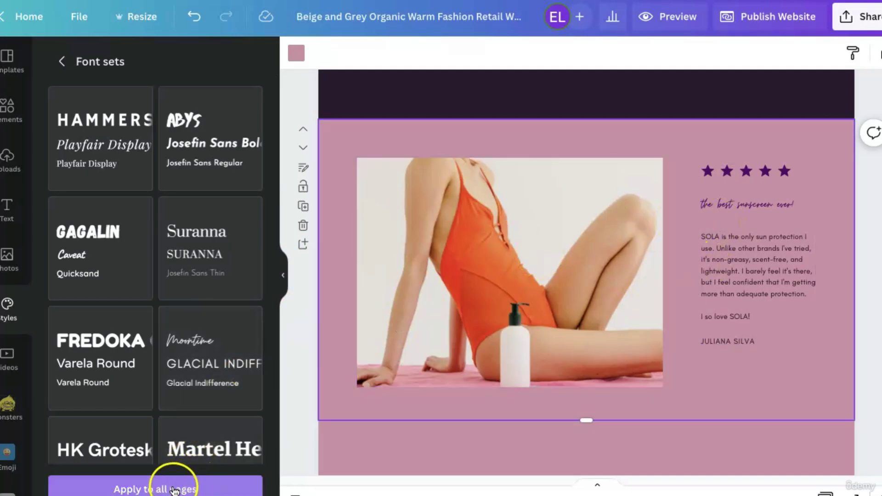
{"action": "scroll", "coordinate": [657, 404], "scroll_direction": "up", "scroll_amount": 10}
{"action": "scroll", "coordinate": [657, 402], "scroll_direction": "up", "scroll_amount": 10}
{"action": "left_click", "coordinate": [499, 190]}
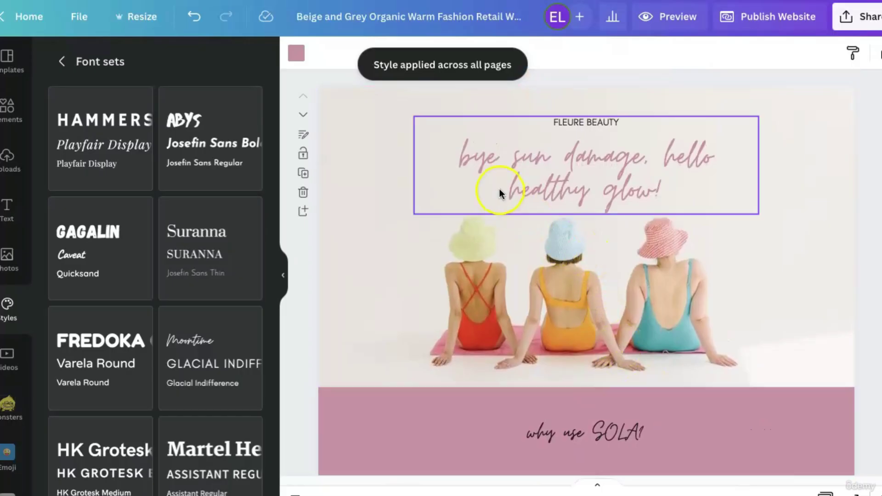
Deselect the headline and scroll the Styles overview down to the Combinations list.
{"action": "left_click", "coordinate": [315, 197]}
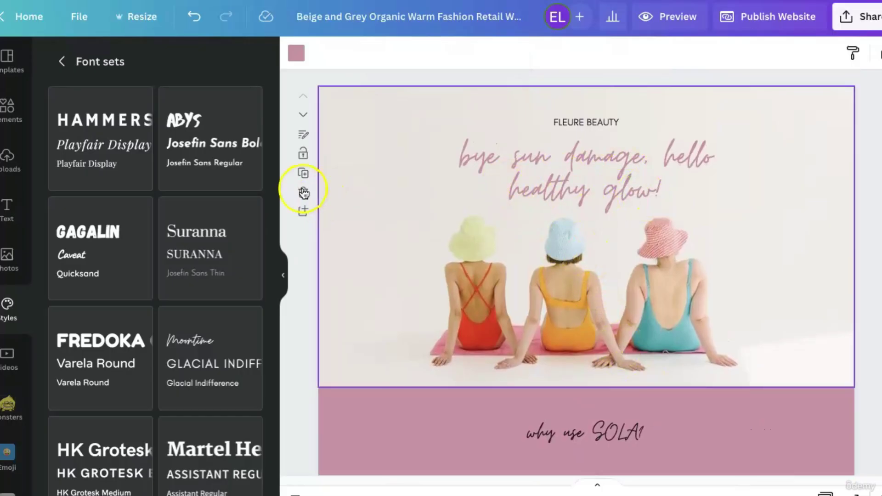
{"action": "left_click", "coordinate": [64, 67]}
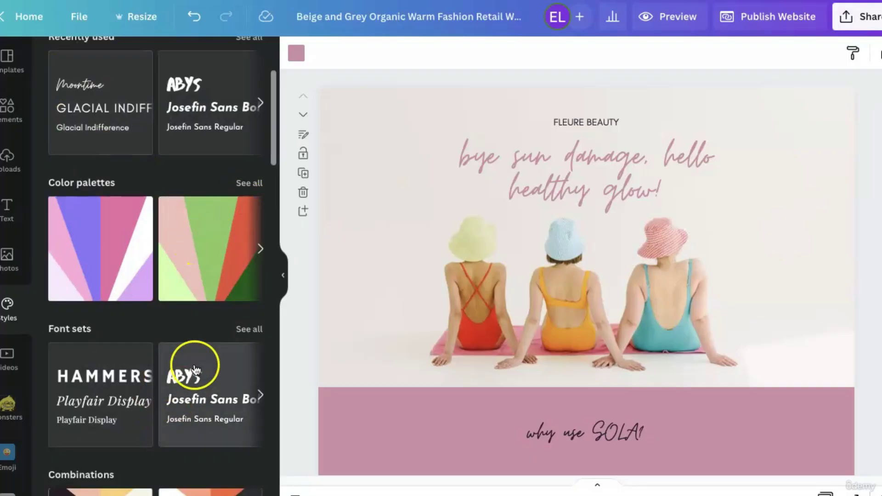
{"action": "scroll", "coordinate": [194, 363], "scroll_direction": "down", "scroll_amount": 7}
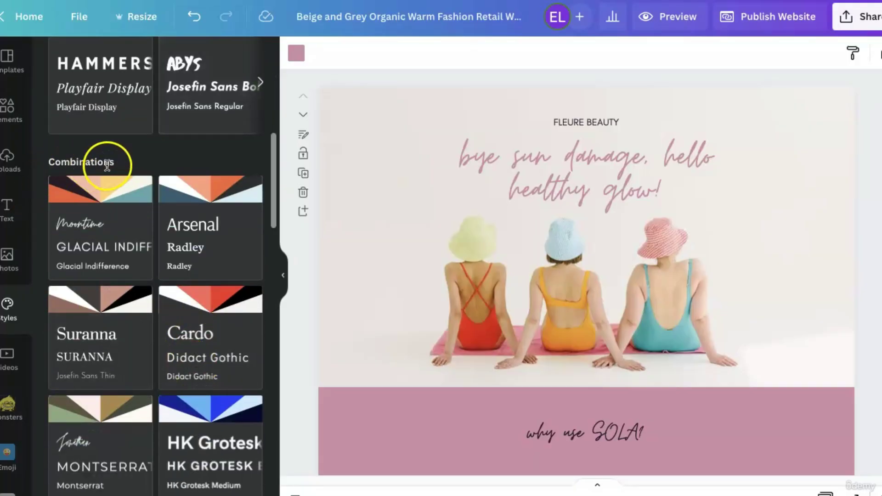
{"action": "scroll", "coordinate": [152, 384], "scroll_direction": "down", "scroll_amount": 6}
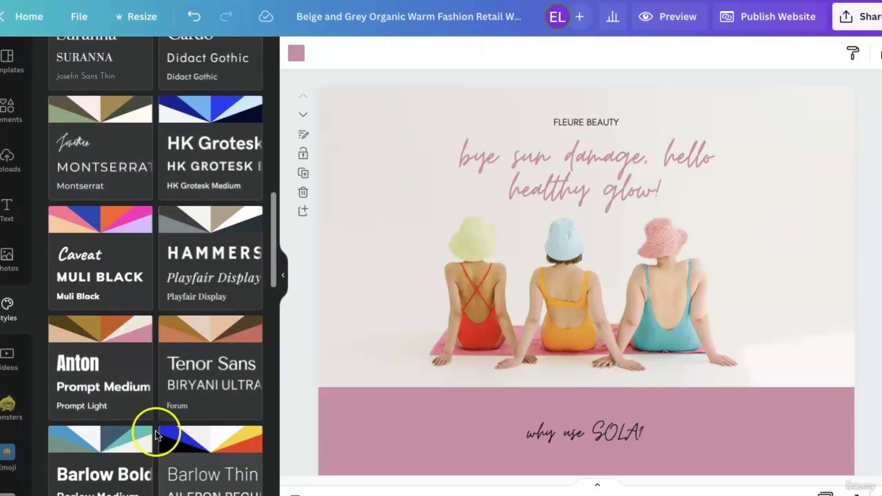
{"action": "scroll", "coordinate": [156, 385], "scroll_direction": "down", "scroll_amount": 5}
{"action": "scroll", "coordinate": [156, 386], "scroll_direction": "down", "scroll_amount": 9}
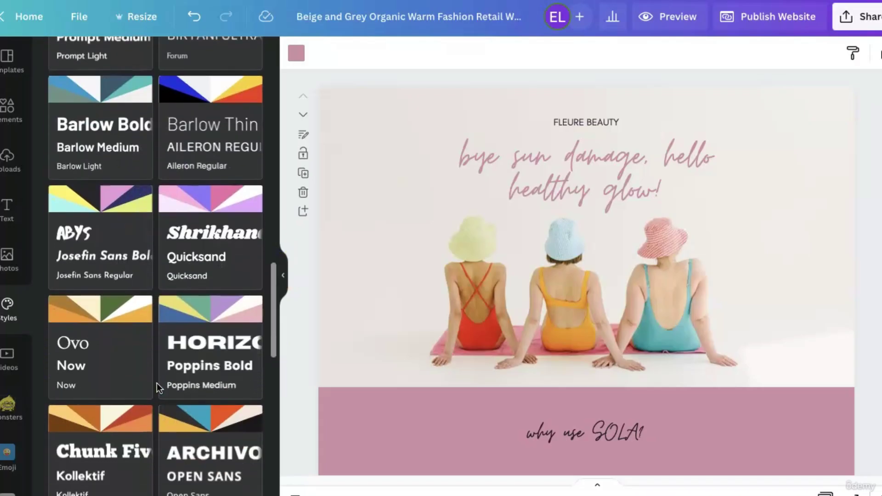
{"action": "scroll", "coordinate": [156, 387], "scroll_direction": "down", "scroll_amount": 10}
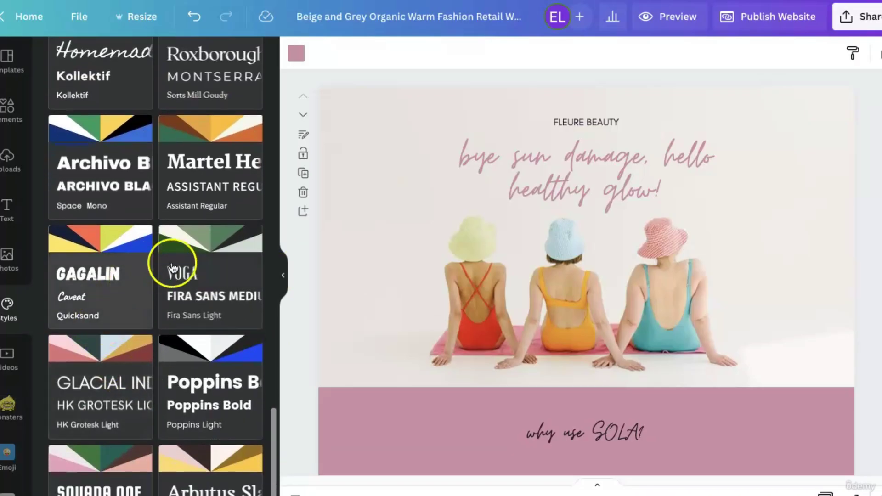
{"action": "scroll", "coordinate": [128, 329], "scroll_direction": "down", "scroll_amount": 1}
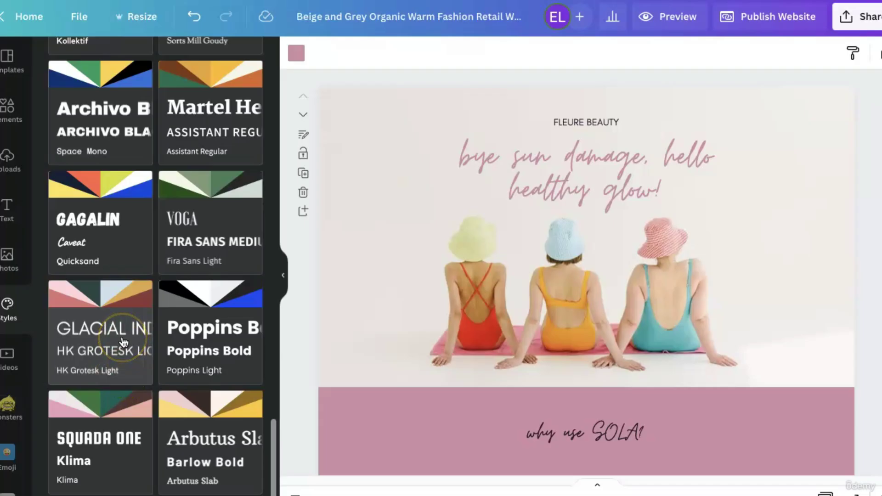
Apply the Glacial Indifference combination to every page, then undo the benefits-section colour change.
{"action": "left_click", "coordinate": [123, 343]}
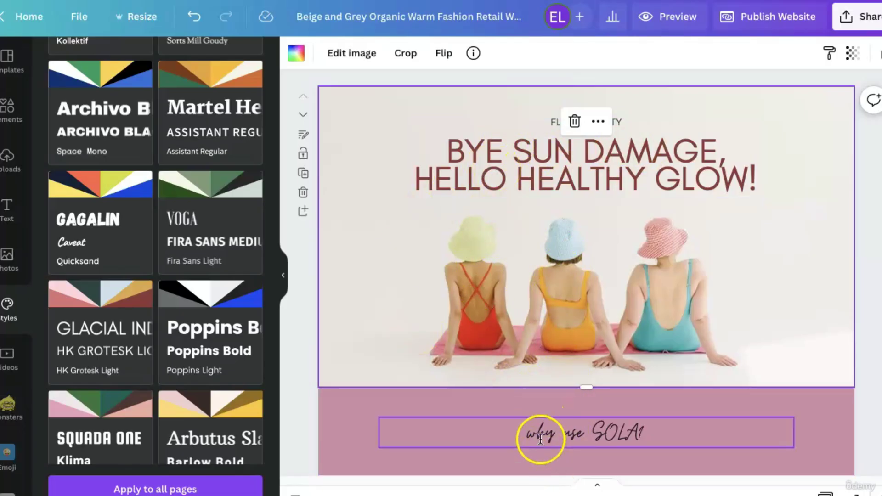
{"action": "left_click", "coordinate": [241, 487]}
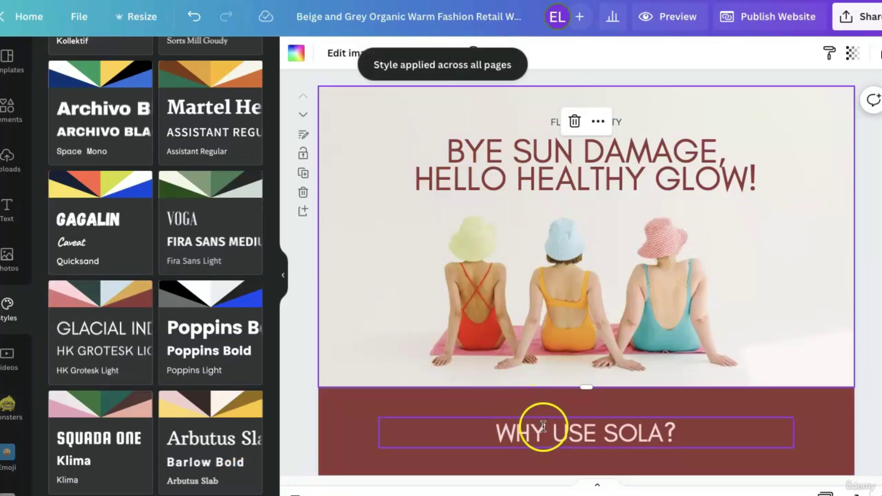
{"action": "scroll", "coordinate": [411, 434], "scroll_direction": "down", "scroll_amount": 2}
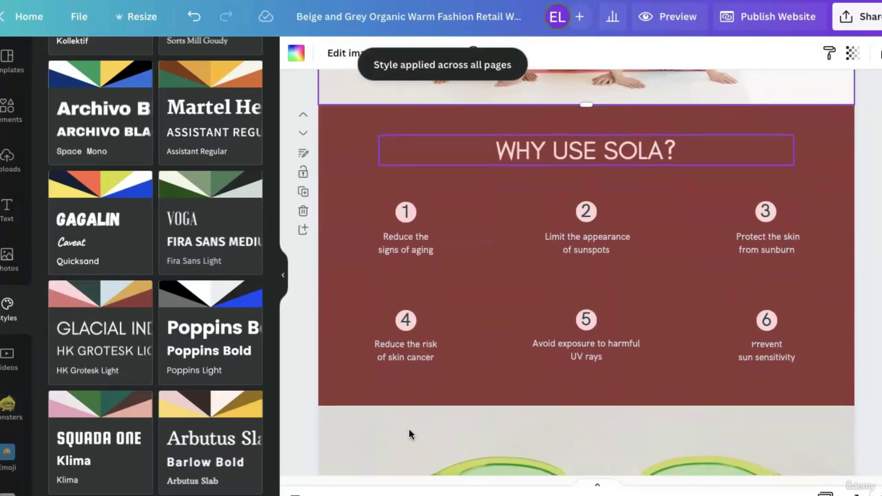
{"action": "scroll", "coordinate": [411, 434], "scroll_direction": "up", "scroll_amount": 6}
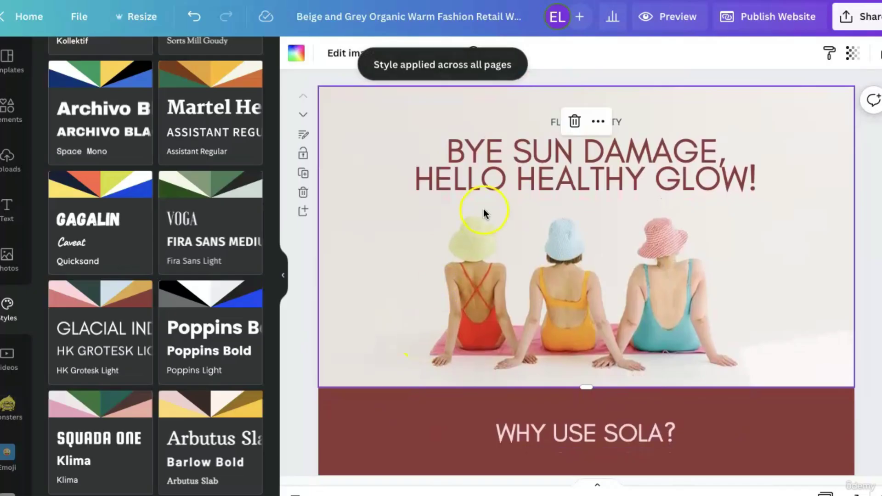
{"action": "left_click", "coordinate": [194, 20]}
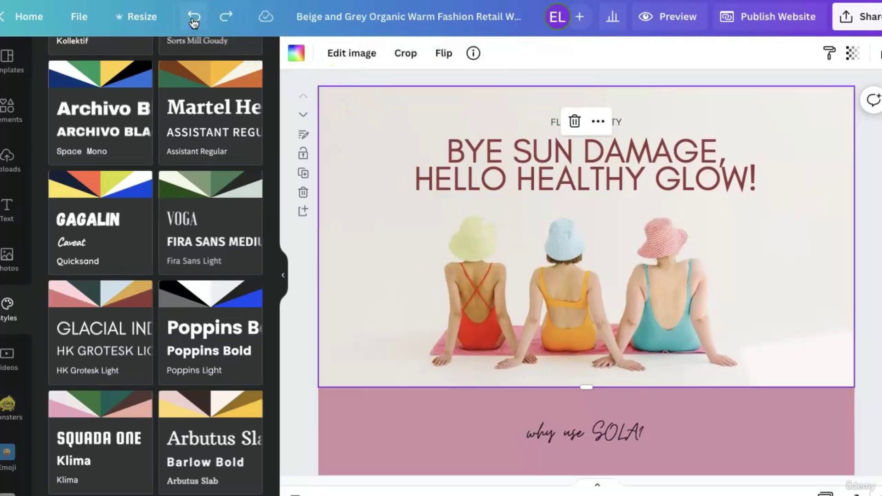
Undo the headline font change to restore pink script, then select the pink benefits section.
{"action": "left_click", "coordinate": [193, 20]}
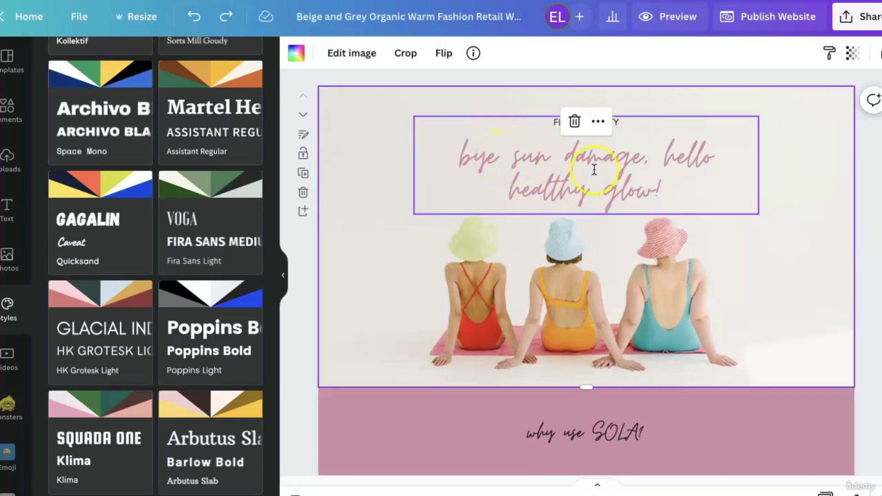
{"action": "scroll", "coordinate": [239, 327], "scroll_direction": "up", "scroll_amount": 9}
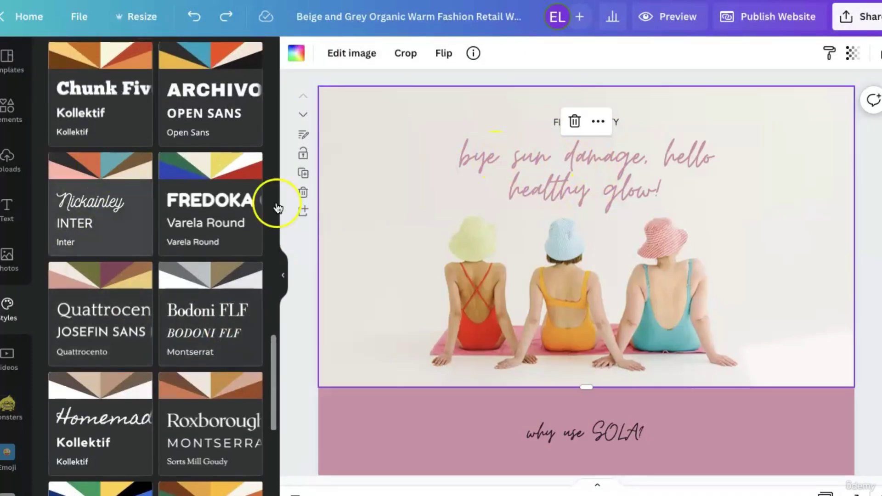
{"action": "scroll", "coordinate": [132, 393], "scroll_direction": "down", "scroll_amount": 8}
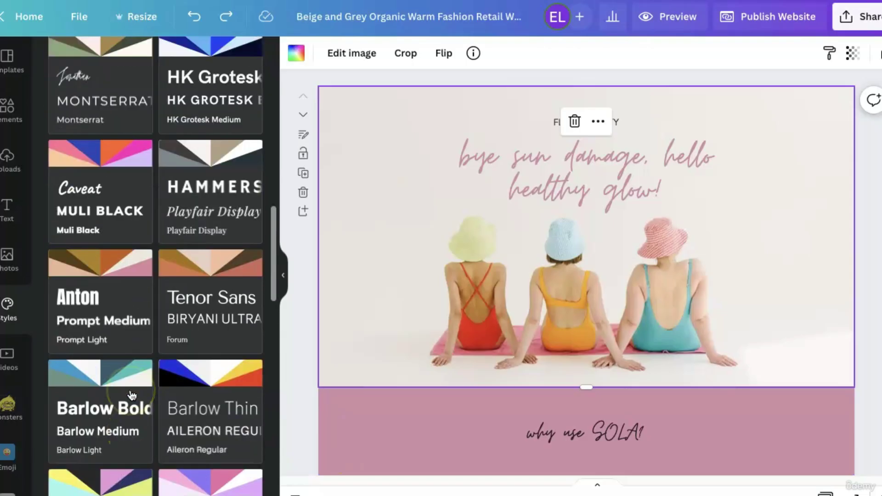
{"action": "scroll", "coordinate": [132, 395], "scroll_direction": "up", "scroll_amount": 2}
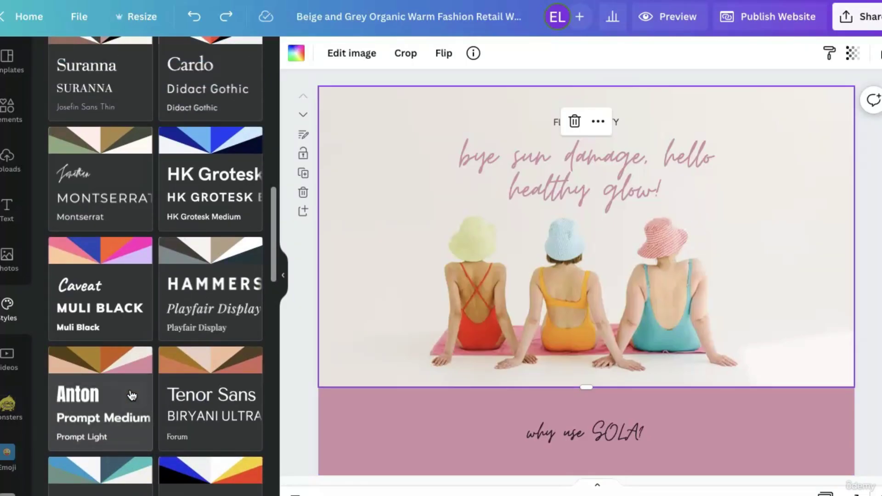
{"action": "scroll", "coordinate": [132, 395], "scroll_direction": "up", "scroll_amount": 5}
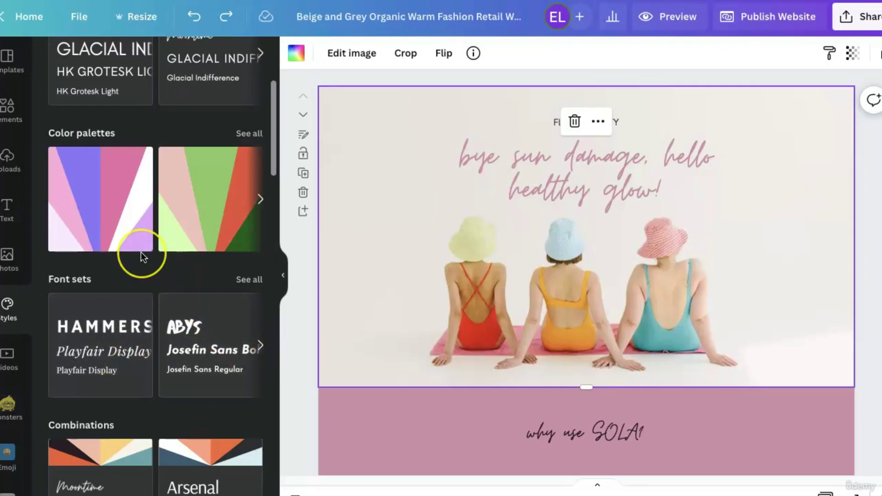
{"action": "scroll", "coordinate": [173, 389], "scroll_direction": "down", "scroll_amount": 3}
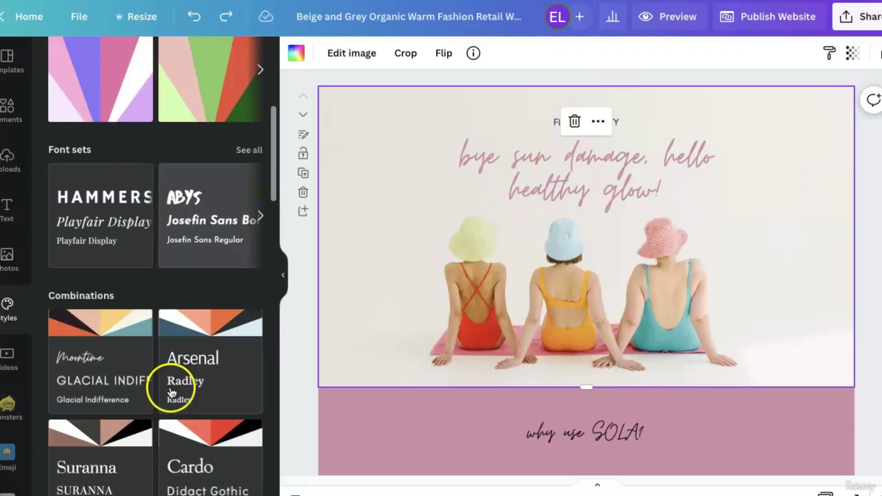
{"action": "scroll", "coordinate": [152, 368], "scroll_direction": "down", "scroll_amount": 1}
{"action": "scroll", "coordinate": [173, 409], "scroll_direction": "down", "scroll_amount": 3}
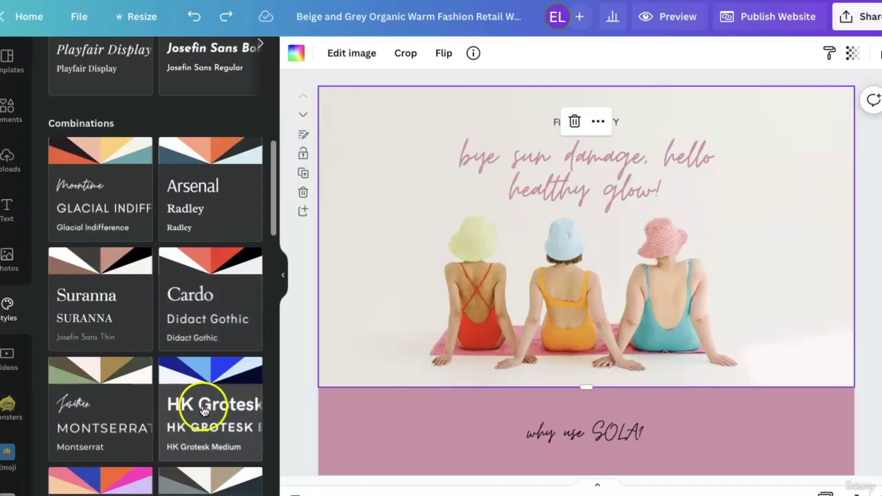
{"action": "scroll", "coordinate": [667, 394], "scroll_direction": "down", "scroll_amount": 1}
{"action": "scroll", "coordinate": [666, 390], "scroll_direction": "down", "scroll_amount": 4}
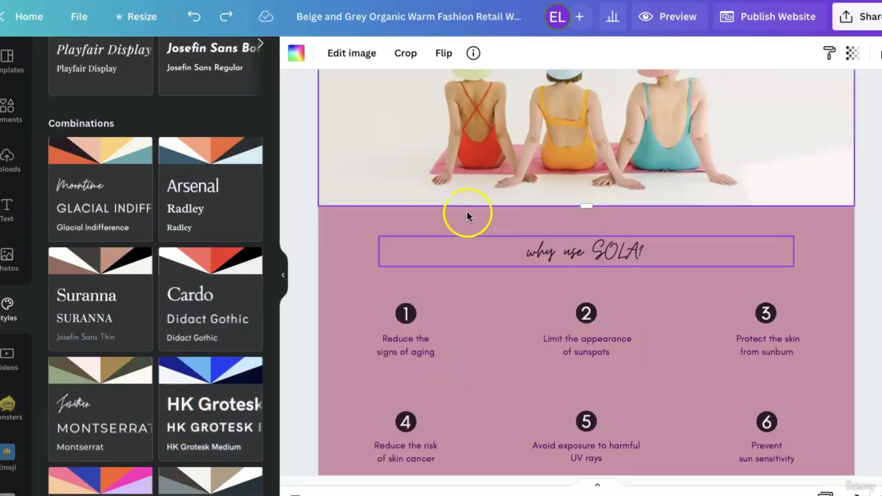
{"action": "left_click", "coordinate": [511, 380]}
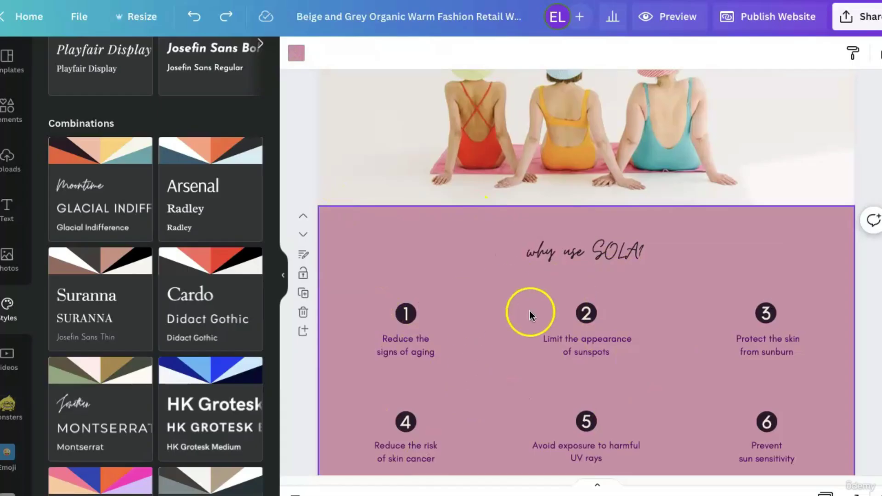
Edit the '1' badge text and bring up its text colour choices.
{"action": "left_click", "coordinate": [398, 318]}
{"action": "double_click", "coordinate": [409, 309]}
{"action": "left_click", "coordinate": [504, 53]}
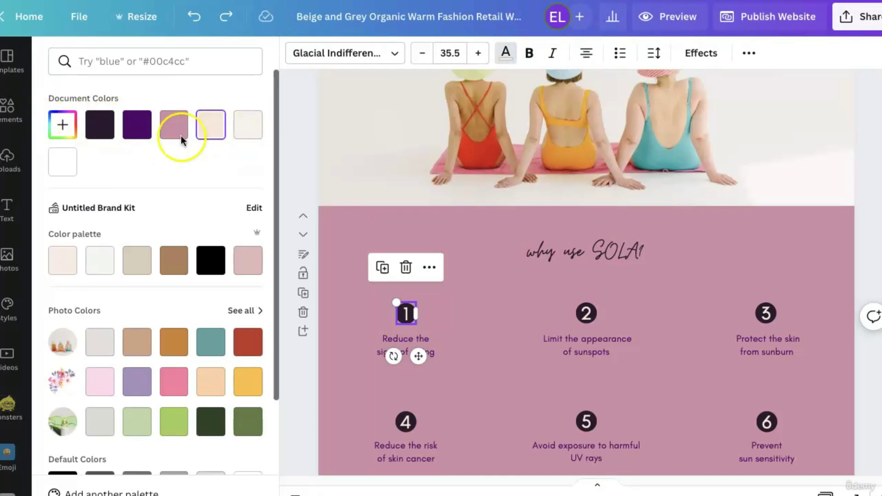
{"action": "scroll", "coordinate": [138, 349], "scroll_direction": "down", "scroll_amount": 3}
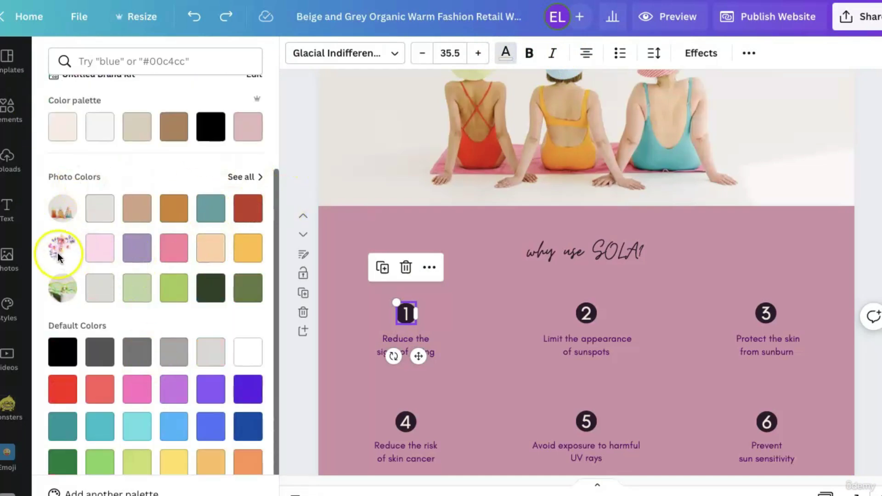
{"action": "scroll", "coordinate": [209, 402], "scroll_direction": "down", "scroll_amount": 1}
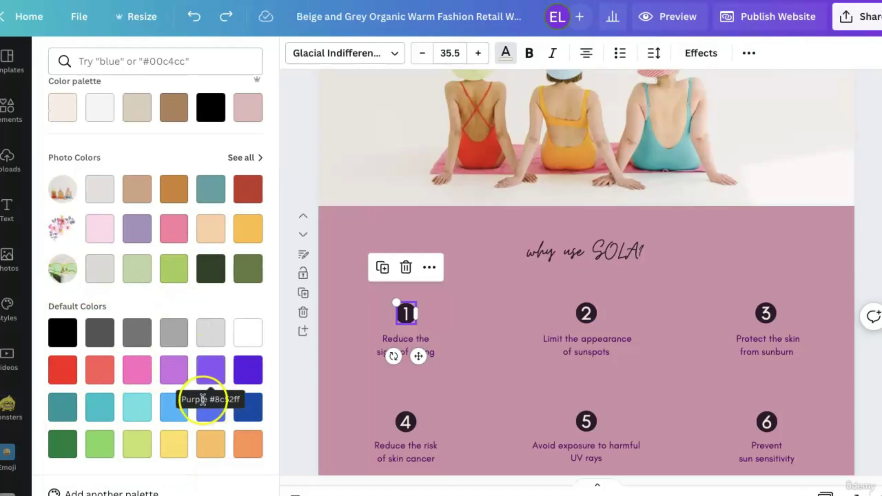
{"action": "scroll", "coordinate": [170, 333], "scroll_direction": "up", "scroll_amount": 4}
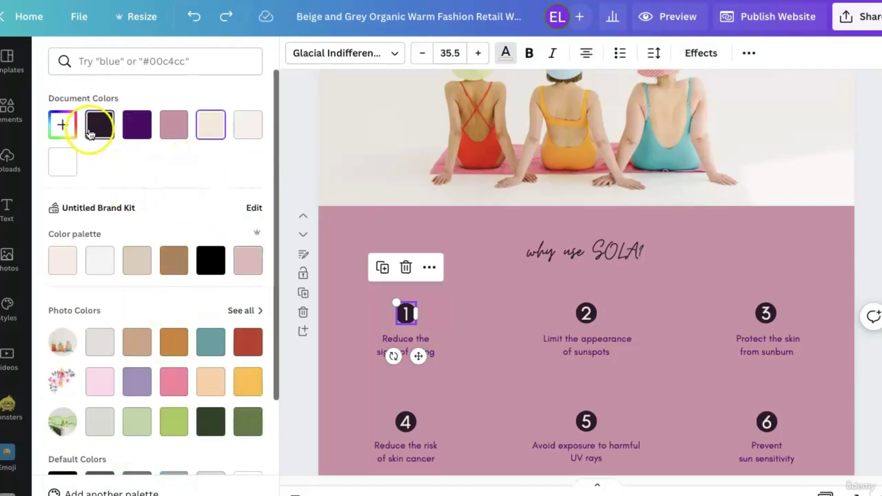
Add a new pale cream colour #F8F4F0 and apply it to the '1'.
{"action": "left_click", "coordinate": [60, 126]}
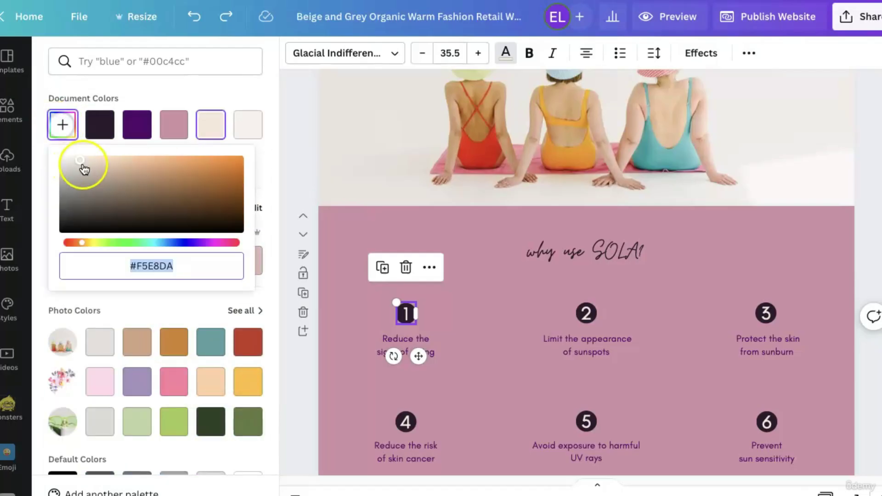
{"action": "mouse_move", "coordinate": [82, 162]}
{"action": "left_mouse_down"}
{"action": "mouse_move", "coordinate": [103, 181]}
{"action": "mouse_move", "coordinate": [152, 173]}
{"action": "mouse_move", "coordinate": [118, 191]}
{"action": "mouse_move", "coordinate": [189, 217]}
{"action": "mouse_move", "coordinate": [171, 156]}
{"action": "mouse_move", "coordinate": [75, 159]}
{"action": "left_mouse_up"}
{"action": "left_click", "coordinate": [406, 308]}
{"action": "left_click", "coordinate": [71, 158]}
{"action": "left_click_drag", "start_coordinate": [71, 158], "coordinate": [66, 160]}
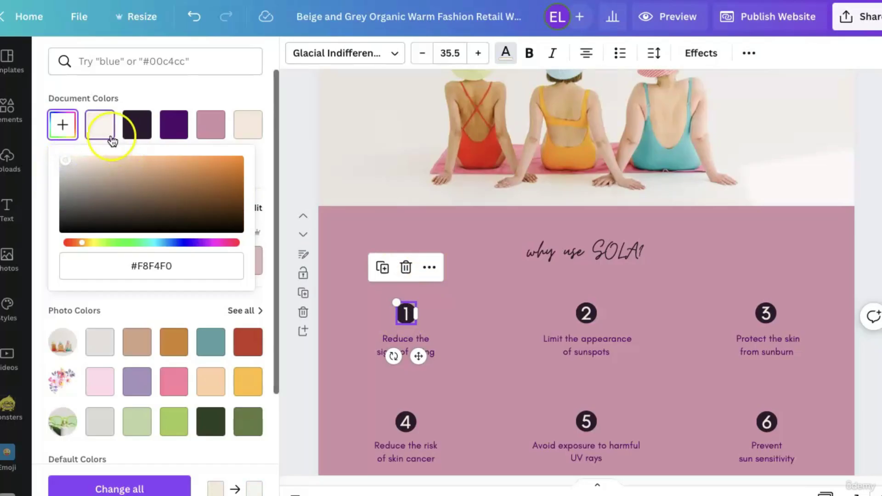
{"action": "left_click", "coordinate": [202, 90]}
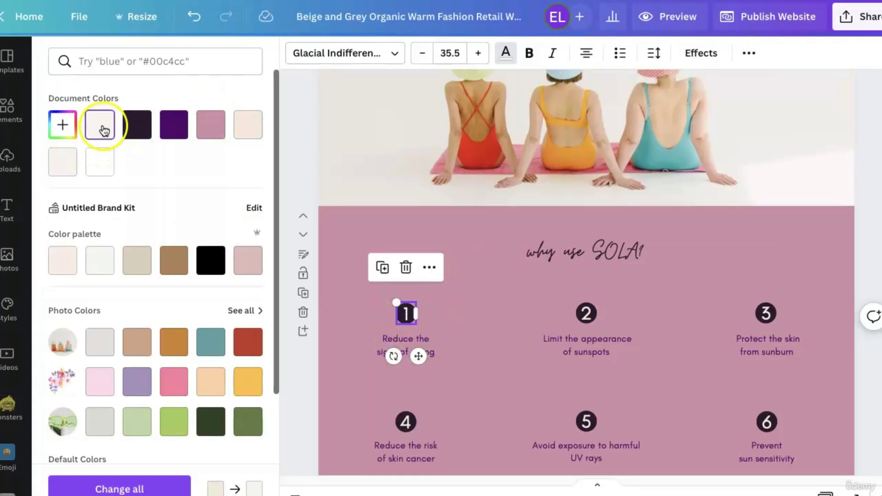
{"action": "left_click", "coordinate": [508, 376]}
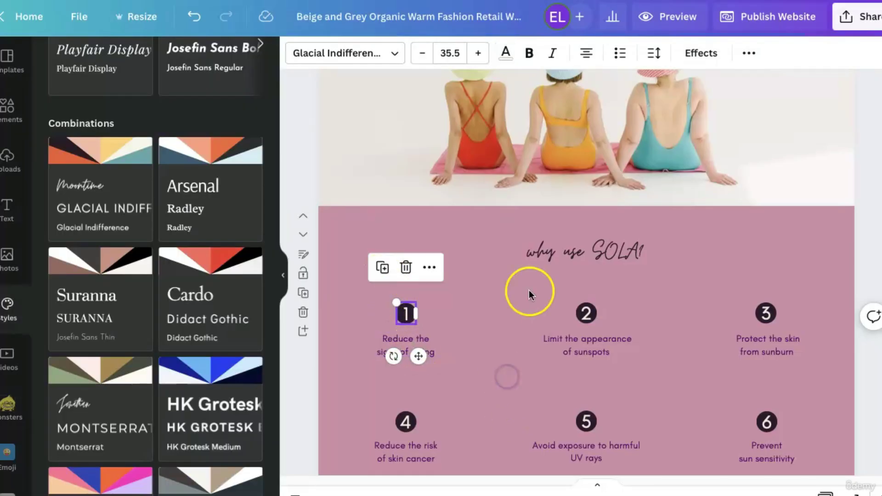
After trying teal and pink, mix a custom light blue #93C4E4 for the section background.
{"action": "left_click", "coordinate": [529, 282]}
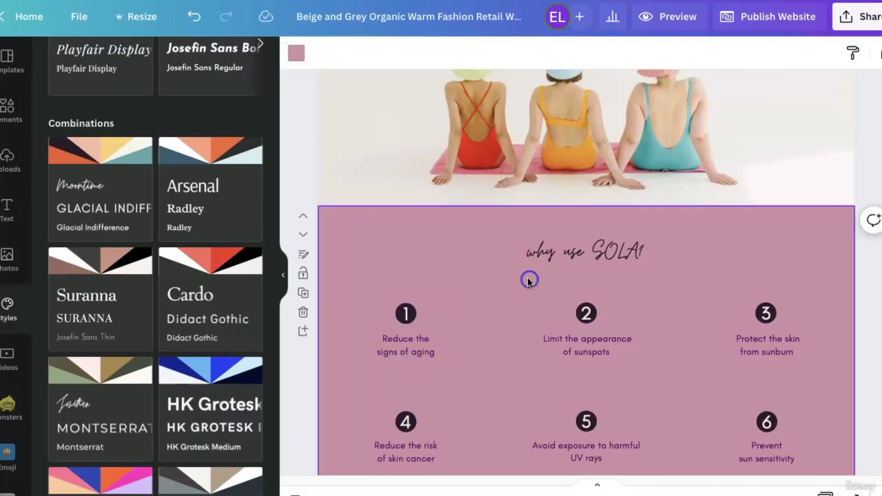
{"action": "left_click", "coordinate": [296, 55]}
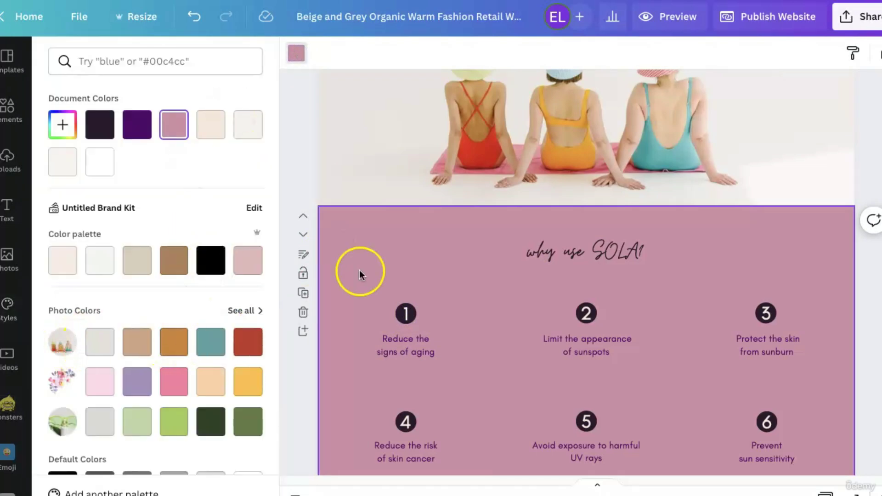
{"action": "left_click", "coordinate": [211, 343]}
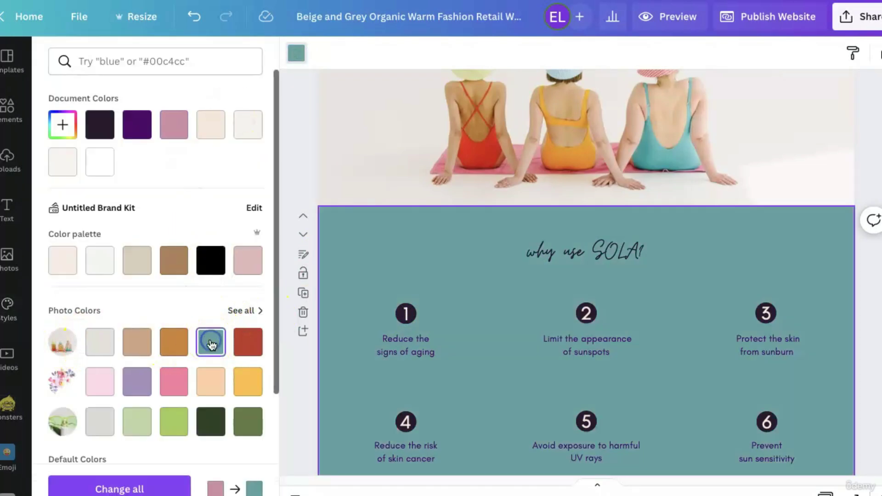
{"action": "left_click", "coordinate": [175, 382]}
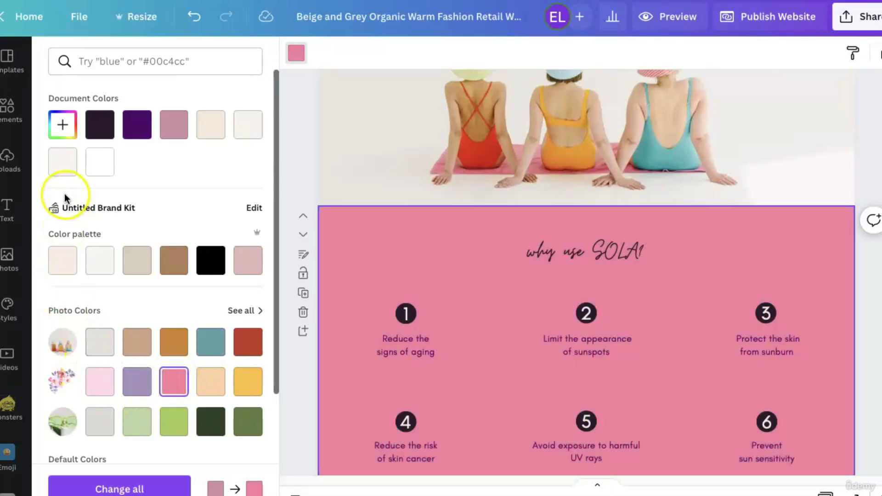
{"action": "left_click", "coordinate": [53, 130]}
{"action": "mouse_move", "coordinate": [155, 160]}
{"action": "left_mouse_down"}
{"action": "mouse_move", "coordinate": [158, 197]}
{"action": "mouse_move", "coordinate": [189, 177]}
{"action": "mouse_move", "coordinate": [164, 160]}
{"action": "mouse_move", "coordinate": [191, 161]}
{"action": "mouse_move", "coordinate": [160, 163]}
{"action": "left_mouse_up"}
{"action": "left_click_drag", "start_coordinate": [231, 248], "coordinate": [164, 249]}
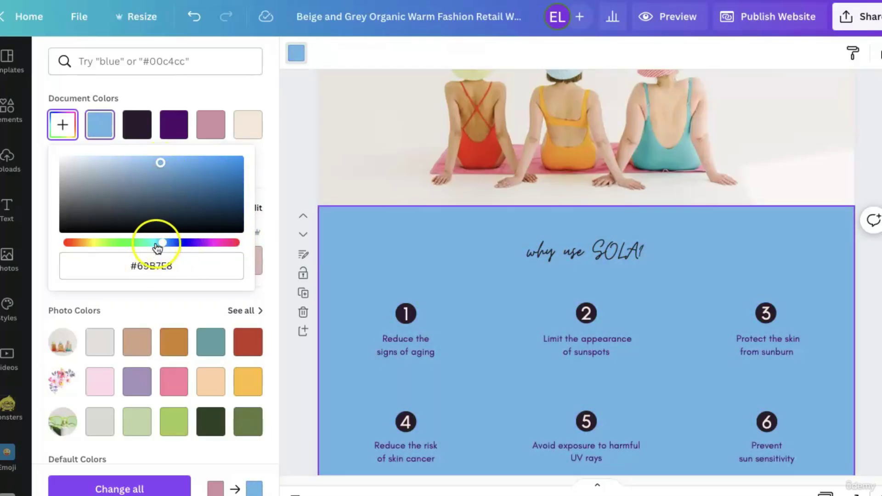
{"action": "left_click_drag", "start_coordinate": [161, 163], "coordinate": [125, 164]}
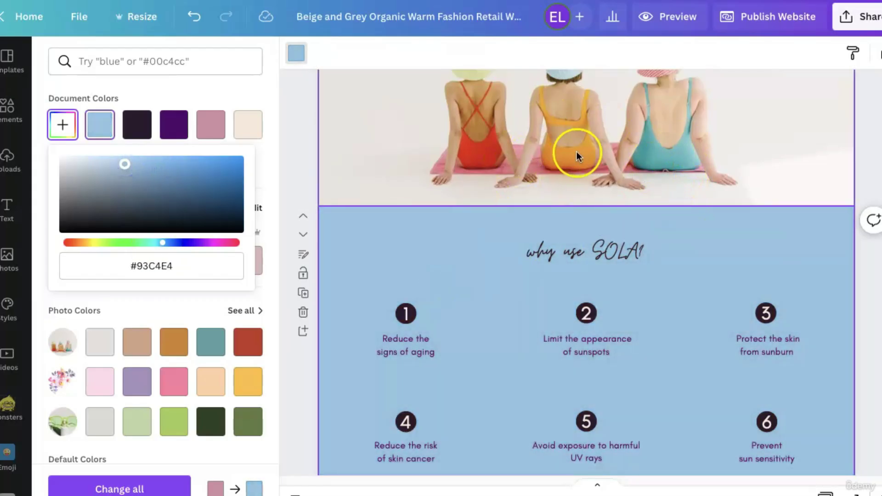
{"action": "left_click", "coordinate": [183, 93]}
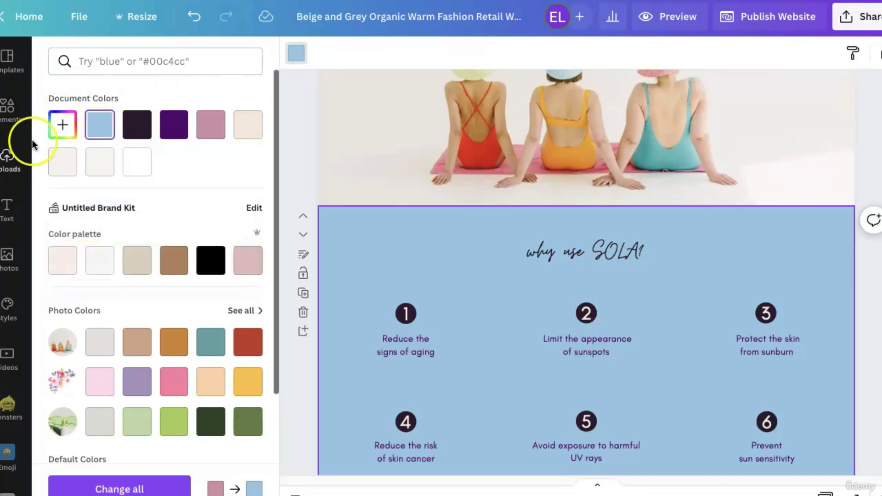
Recolour the orange-swimsuit testimonial section with the document's light blue #93C4E4.
{"action": "scroll", "coordinate": [736, 349], "scroll_direction": "down", "scroll_amount": 10}
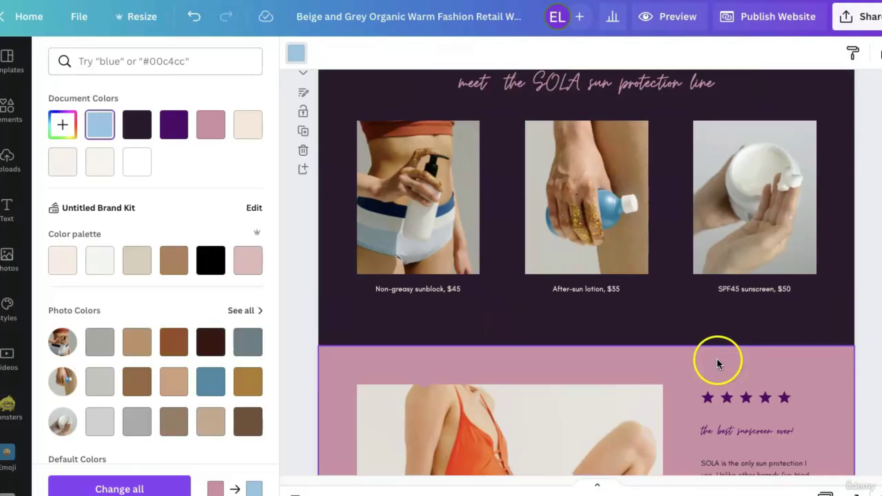
{"action": "left_click", "coordinate": [718, 363]}
{"action": "left_click", "coordinate": [101, 124]}
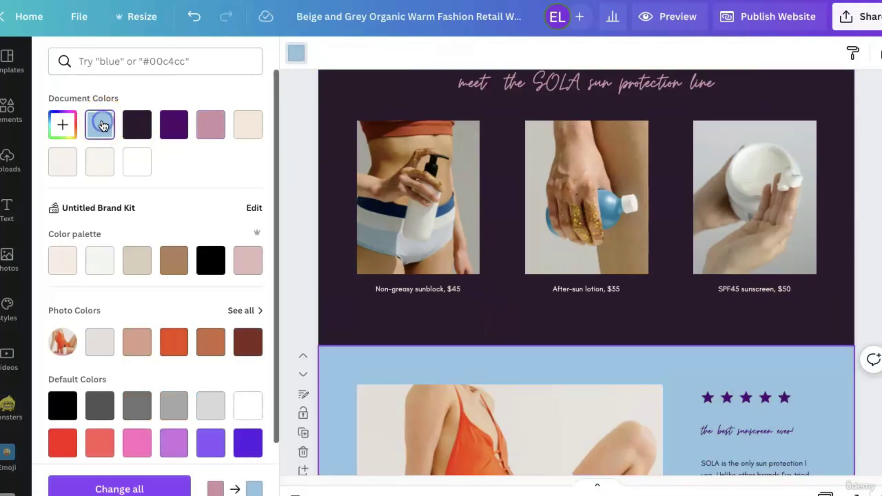
{"action": "scroll", "coordinate": [480, 362], "scroll_direction": "down", "scroll_amount": 6}
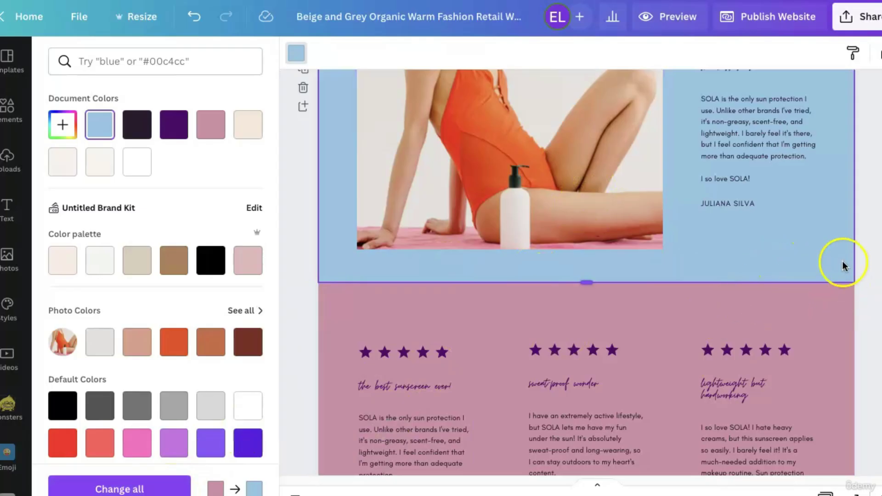
{"action": "left_click", "coordinate": [867, 318]}
{"action": "scroll", "coordinate": [545, 409], "scroll_direction": "down", "scroll_amount": 8}
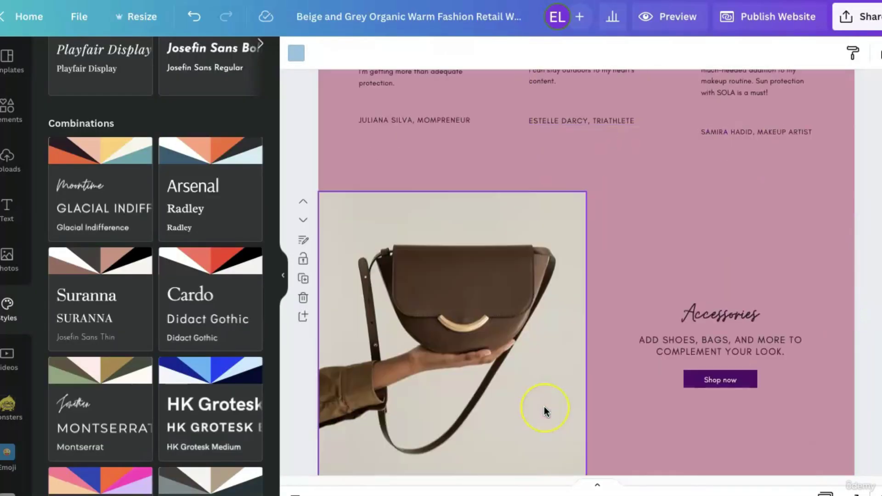
{"action": "scroll", "coordinate": [544, 407], "scroll_direction": "down", "scroll_amount": 5}
{"action": "scroll", "coordinate": [544, 406], "scroll_direction": "up", "scroll_amount": 20}
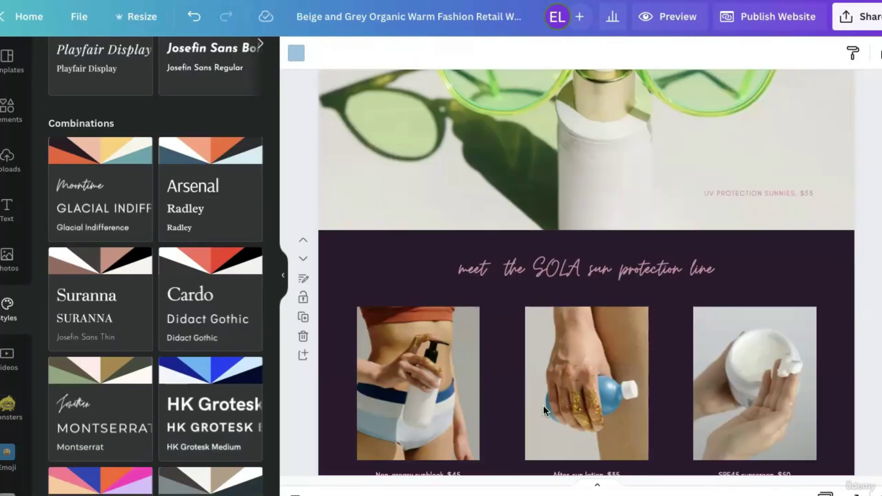
{"action": "scroll", "coordinate": [553, 270], "scroll_direction": "up", "scroll_amount": 1}
{"action": "scroll", "coordinate": [142, 327], "scroll_direction": "up", "scroll_amount": 10}
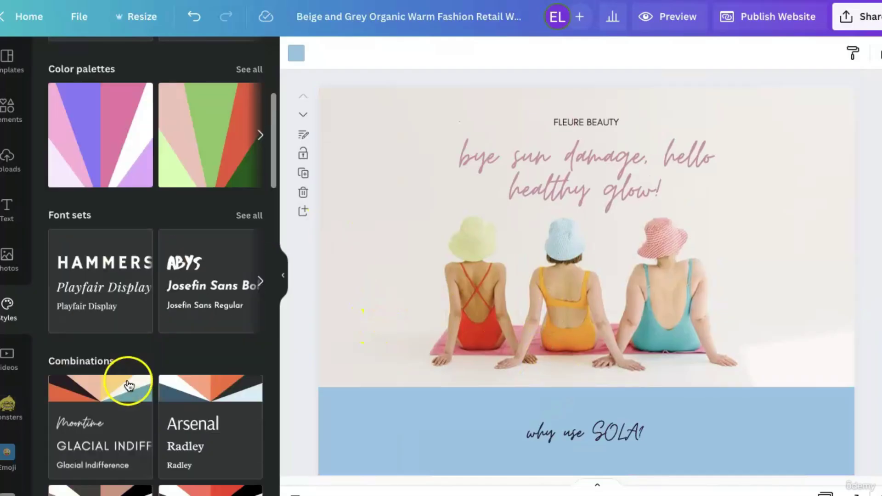
{"action": "scroll", "coordinate": [87, 371], "scroll_direction": "down", "scroll_amount": 1}
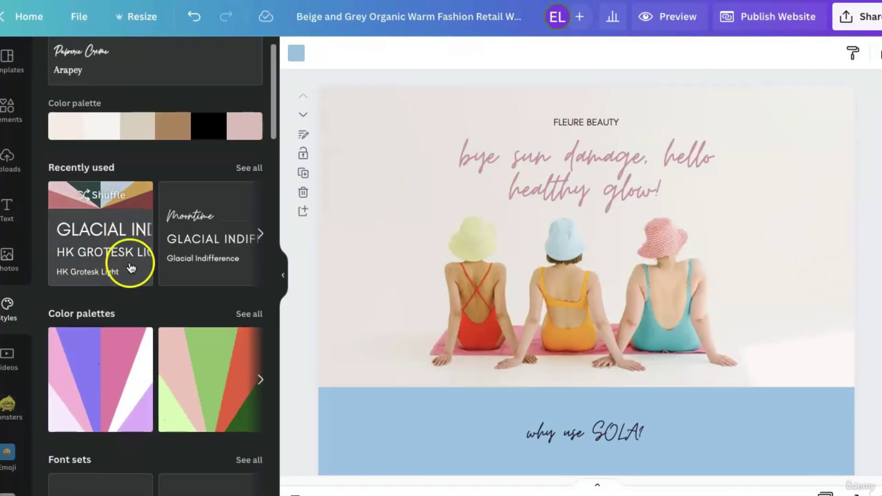
{"action": "scroll", "coordinate": [131, 322], "scroll_direction": "down", "scroll_amount": 4}
{"action": "scroll", "coordinate": [132, 278], "scroll_direction": "down", "scroll_amount": 15}
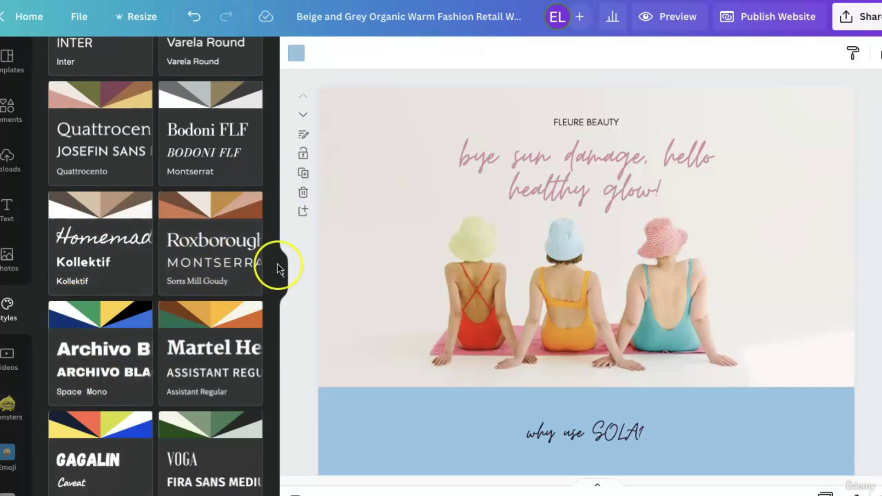
{"action": "scroll", "coordinate": [214, 364], "scroll_direction": "down", "scroll_amount": 5}
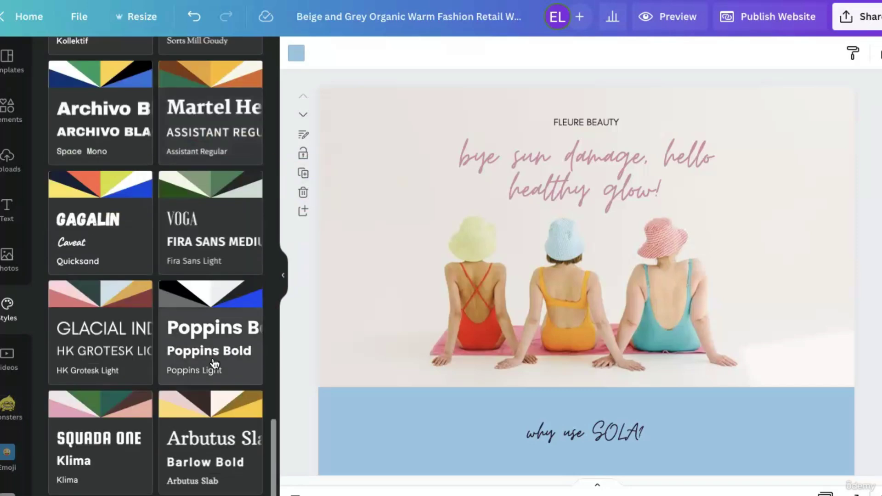
{"action": "scroll", "coordinate": [214, 367], "scroll_direction": "up", "scroll_amount": 20}
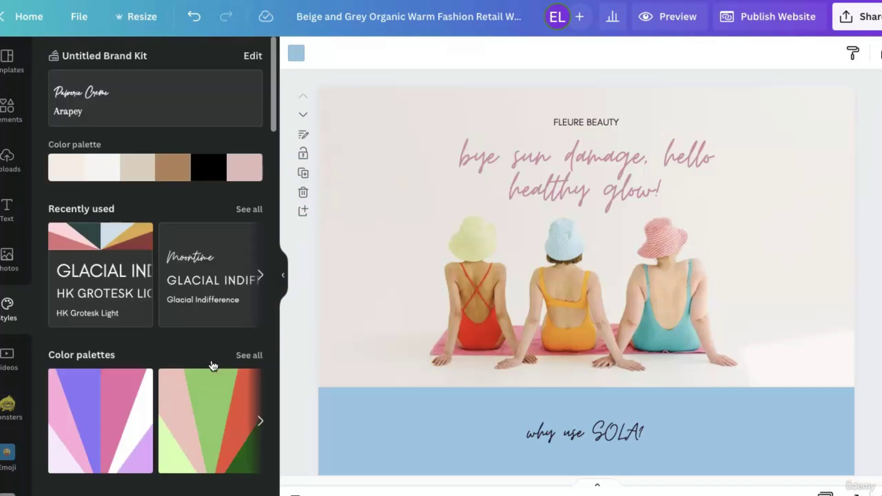
{"action": "left_click", "coordinate": [422, 364]}
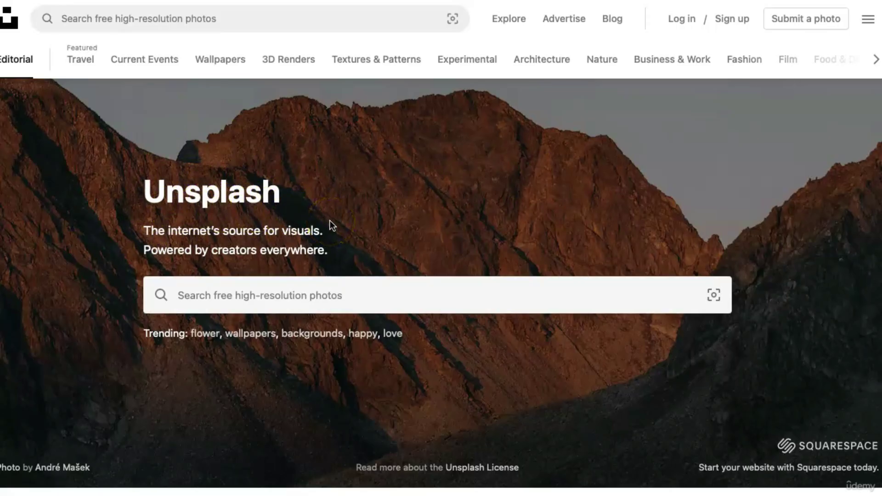
Browse the Unsplash home feed, then open the Business & Work topic from the search bar.
{"action": "scroll", "coordinate": [330, 221], "scroll_direction": "down", "scroll_amount": 10}
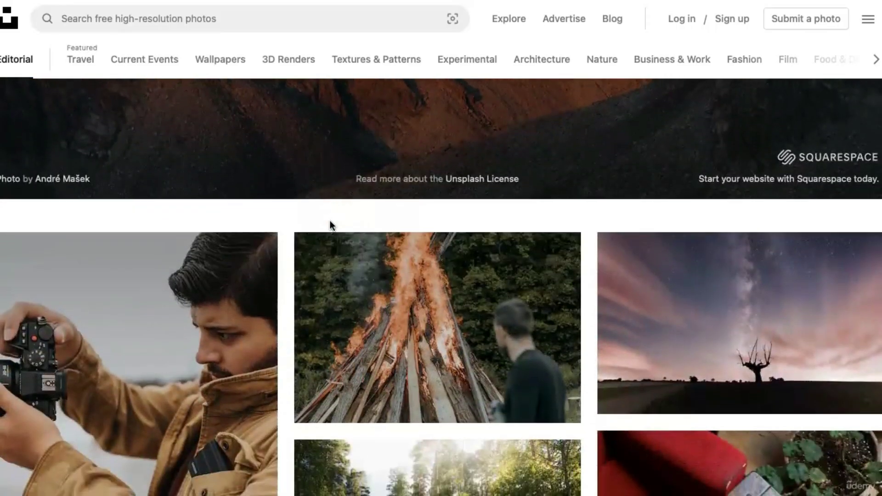
{"action": "scroll", "coordinate": [330, 221], "scroll_direction": "down", "scroll_amount": 7}
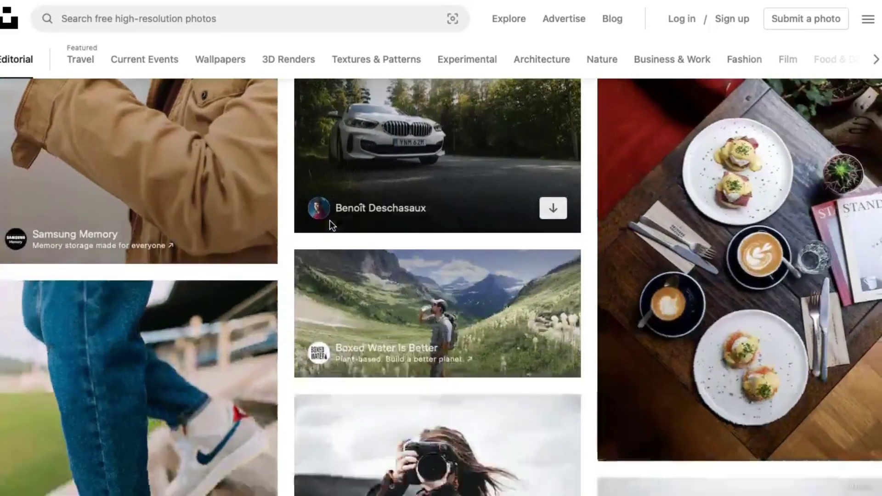
{"action": "scroll", "coordinate": [330, 221], "scroll_direction": "down", "scroll_amount": 9}
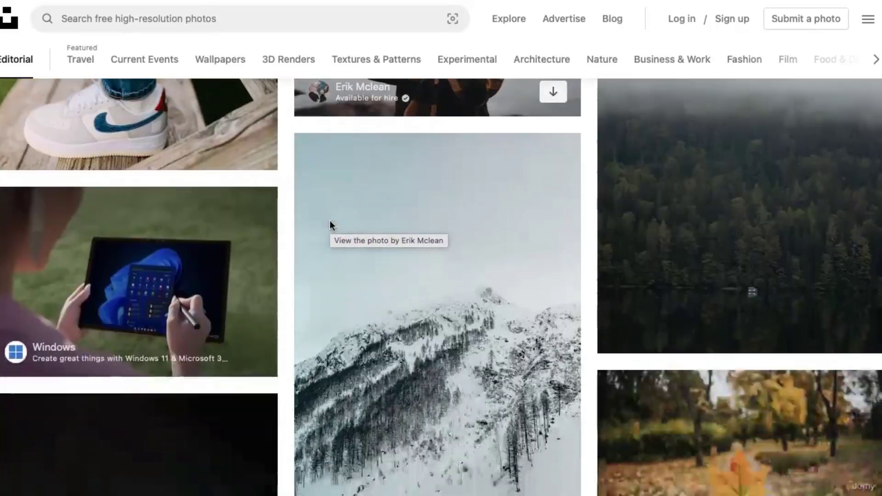
{"action": "scroll", "coordinate": [393, 394], "scroll_direction": "down", "scroll_amount": 17}
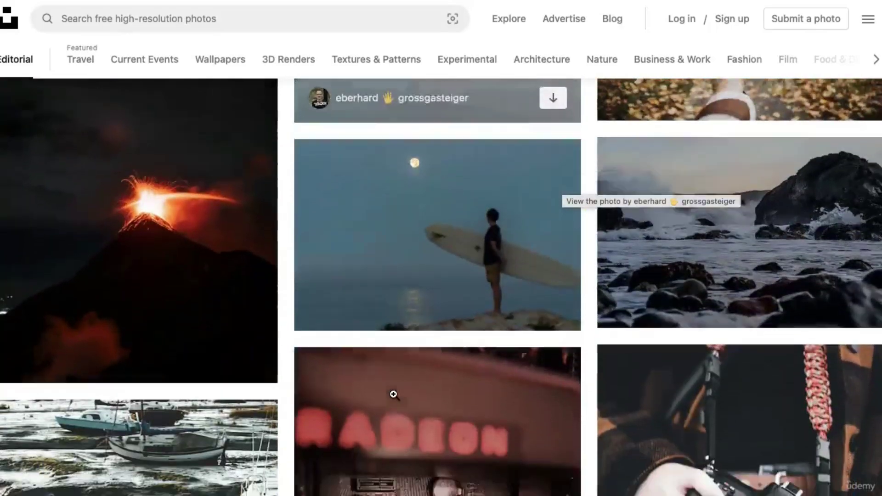
{"action": "scroll", "coordinate": [393, 394], "scroll_direction": "up", "scroll_amount": 20}
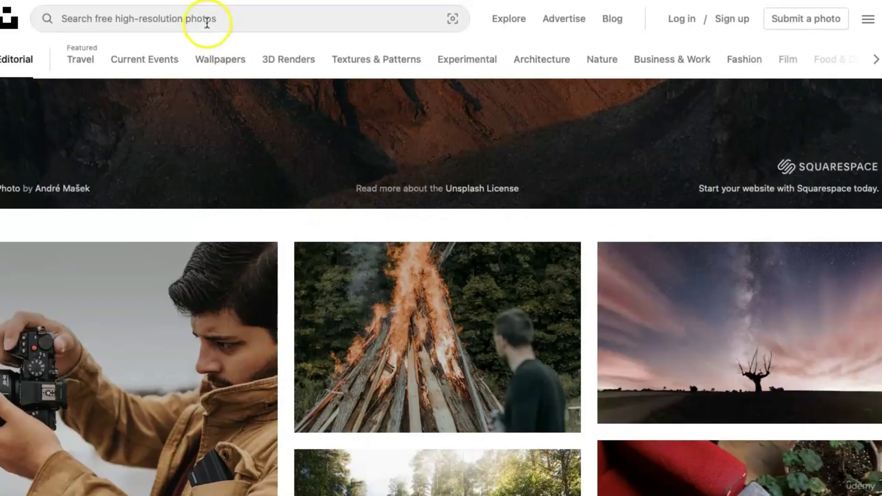
{"action": "left_click", "coordinate": [207, 23]}
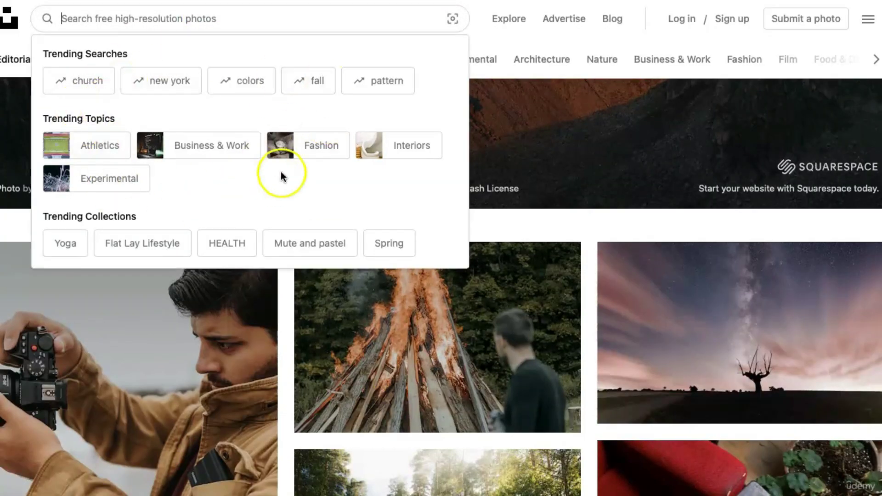
{"action": "left_click", "coordinate": [218, 149]}
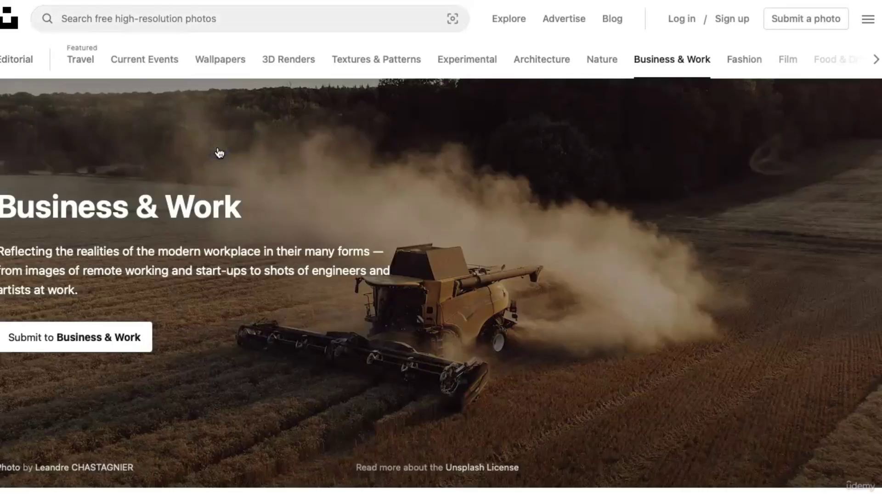
Look through the Business & Work photos and switch to the Textures & Patterns topic.
{"action": "scroll", "coordinate": [219, 153], "scroll_direction": "down", "scroll_amount": 15}
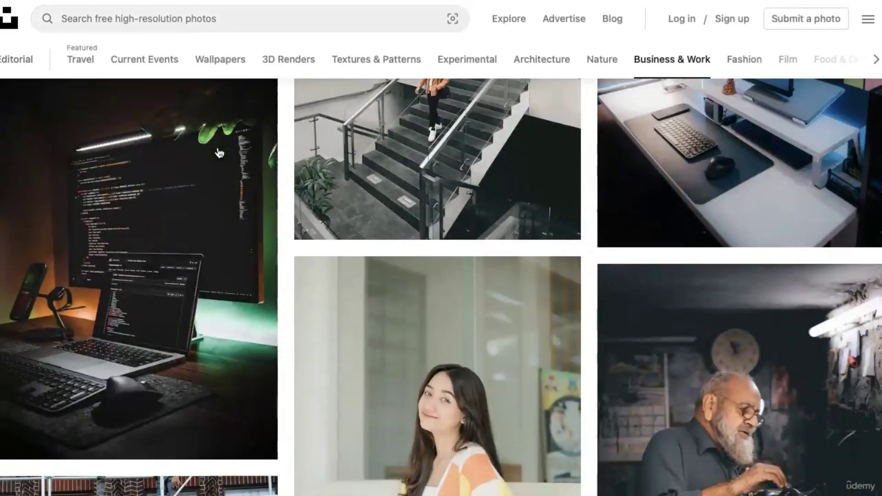
{"action": "scroll", "coordinate": [219, 153], "scroll_direction": "down", "scroll_amount": 15}
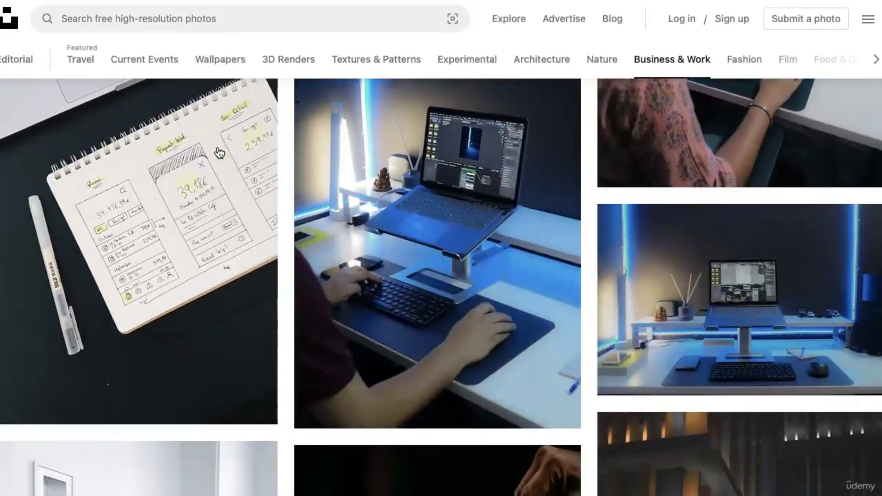
{"action": "scroll", "coordinate": [220, 153], "scroll_direction": "up", "scroll_amount": 20}
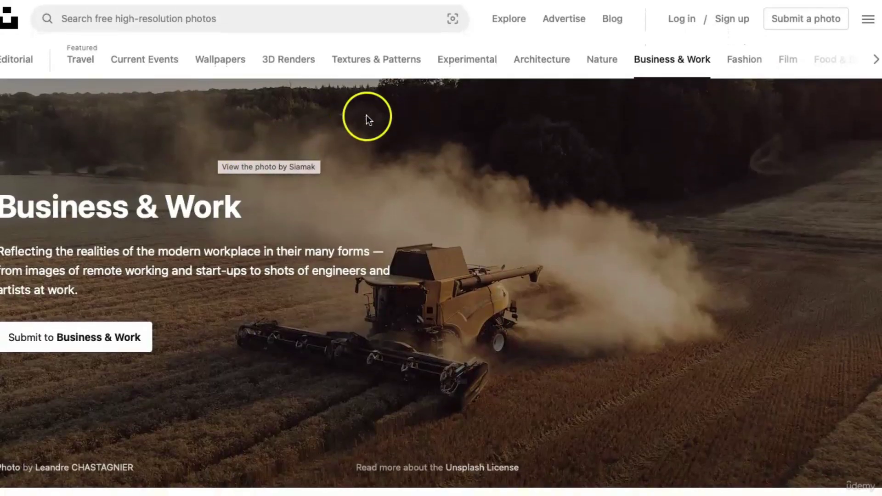
{"action": "left_click", "coordinate": [357, 68]}
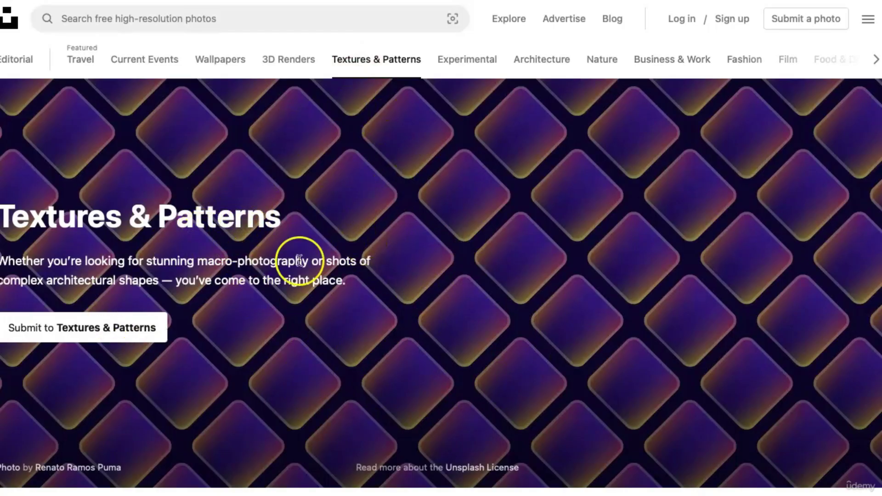
Scroll the Textures & Patterns grid, then open the Fashion category and browse its photos.
{"action": "scroll", "coordinate": [462, 268], "scroll_direction": "down", "scroll_amount": 5}
{"action": "scroll", "coordinate": [302, 216], "scroll_direction": "down", "scroll_amount": 15}
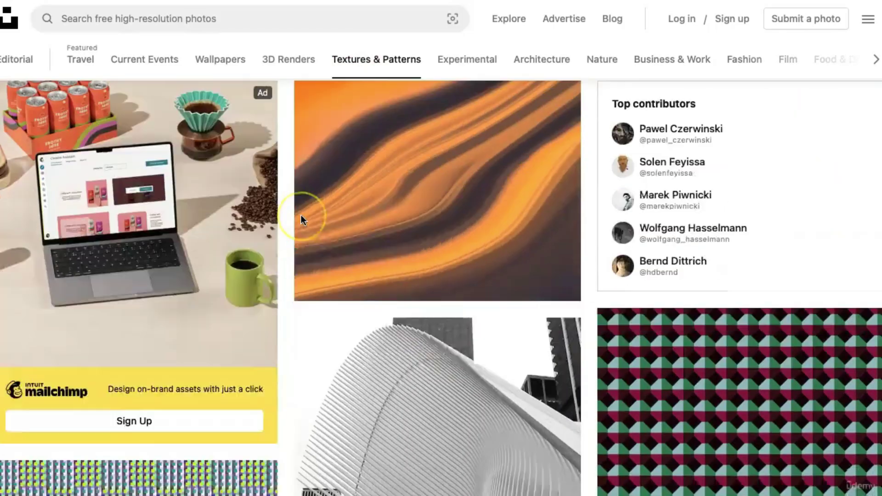
{"action": "scroll", "coordinate": [301, 216], "scroll_direction": "down", "scroll_amount": 15}
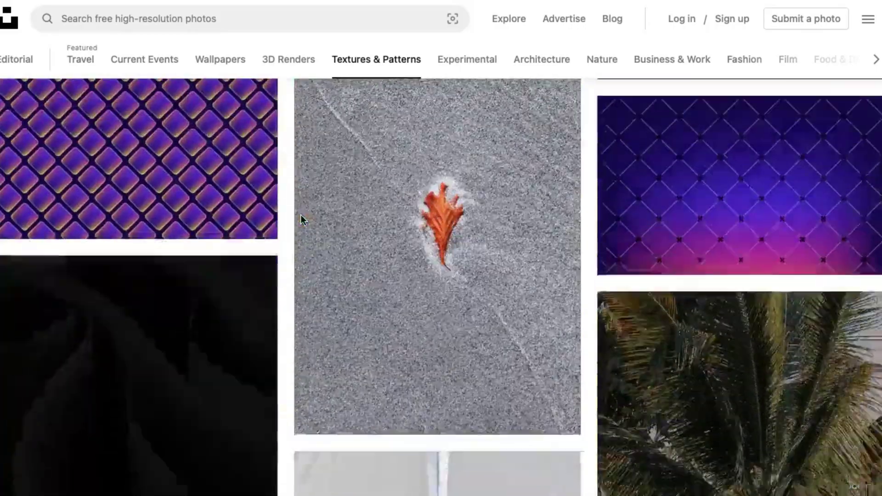
{"action": "scroll", "coordinate": [302, 215], "scroll_direction": "up", "scroll_amount": 20}
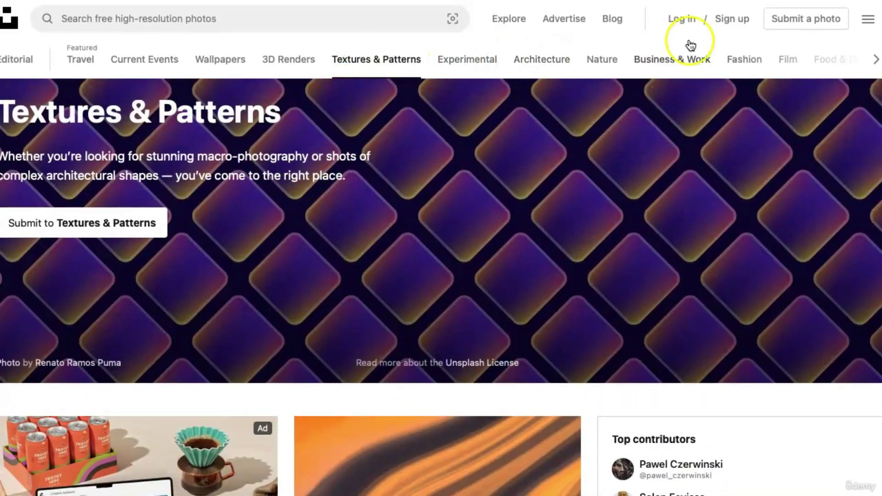
{"action": "left_click", "coordinate": [747, 60]}
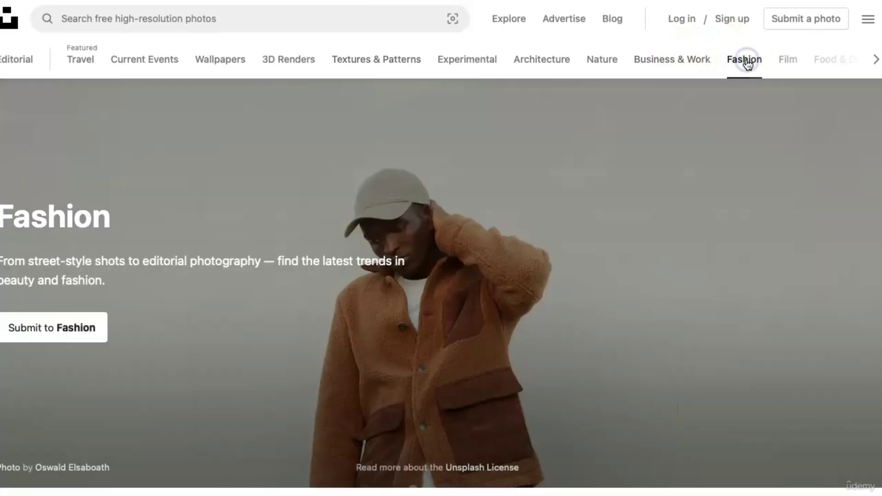
{"action": "scroll", "coordinate": [718, 203], "scroll_direction": "down", "scroll_amount": 8}
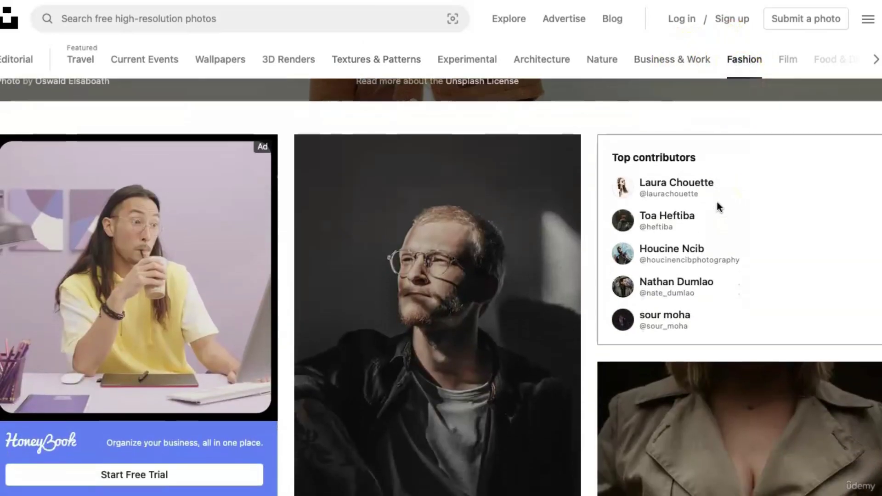
{"action": "scroll", "coordinate": [718, 203], "scroll_direction": "up", "scroll_amount": 9}
{"action": "left_click", "coordinate": [581, 156]}
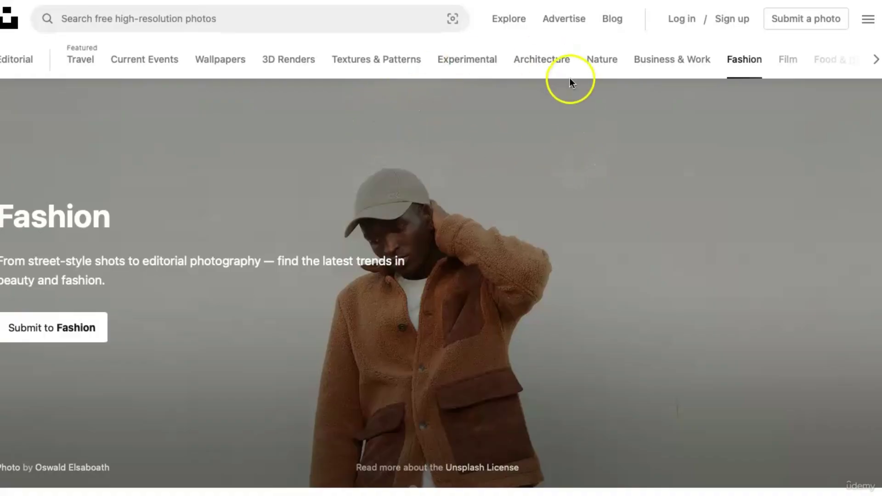
{"action": "scroll", "coordinate": [475, 264], "scroll_direction": "down", "scroll_amount": 1}
{"action": "scroll", "coordinate": [476, 267], "scroll_direction": "down", "scroll_amount": 15}
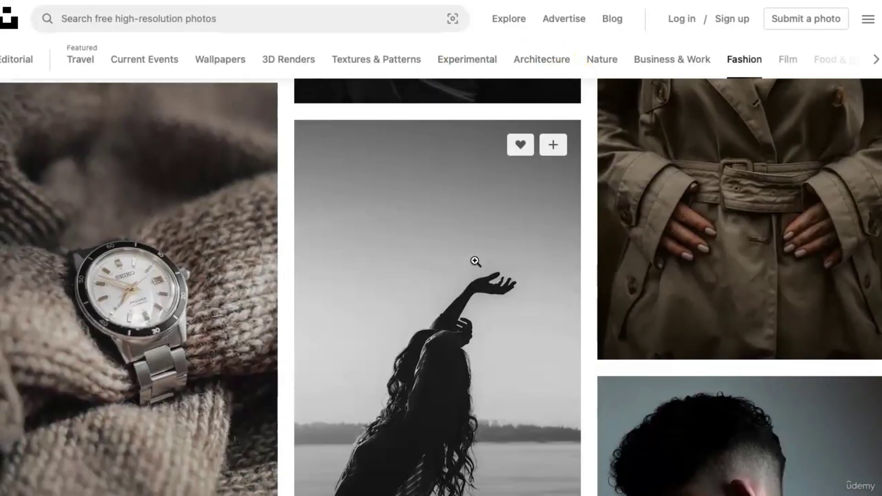
{"action": "scroll", "coordinate": [474, 265], "scroll_direction": "up", "scroll_amount": 16}
{"action": "left_click", "coordinate": [451, 244]}
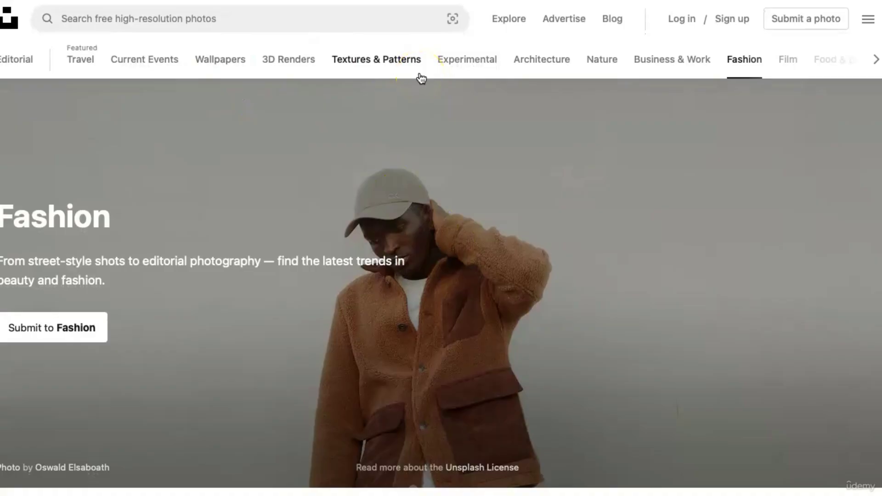
Open Unsplash's 3D Renders category and scroll through its grid of renders.
{"action": "left_click", "coordinate": [302, 66]}
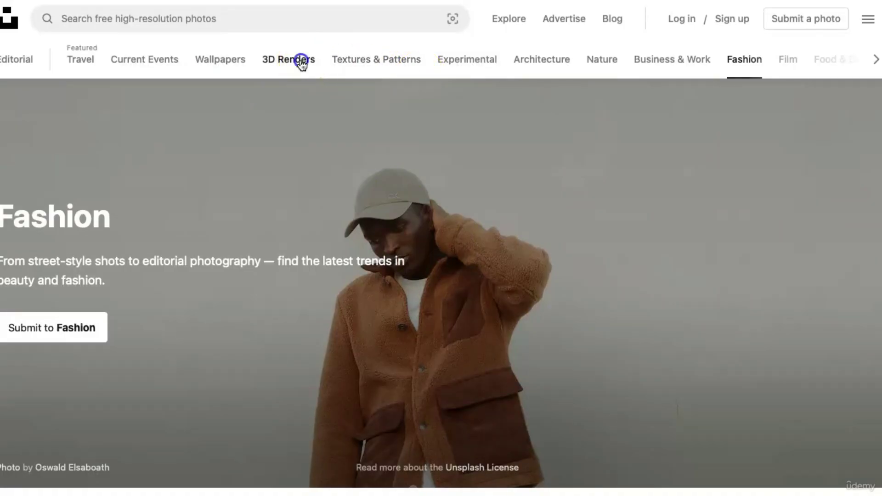
{"action": "scroll", "coordinate": [495, 271], "scroll_direction": "down", "scroll_amount": 1}
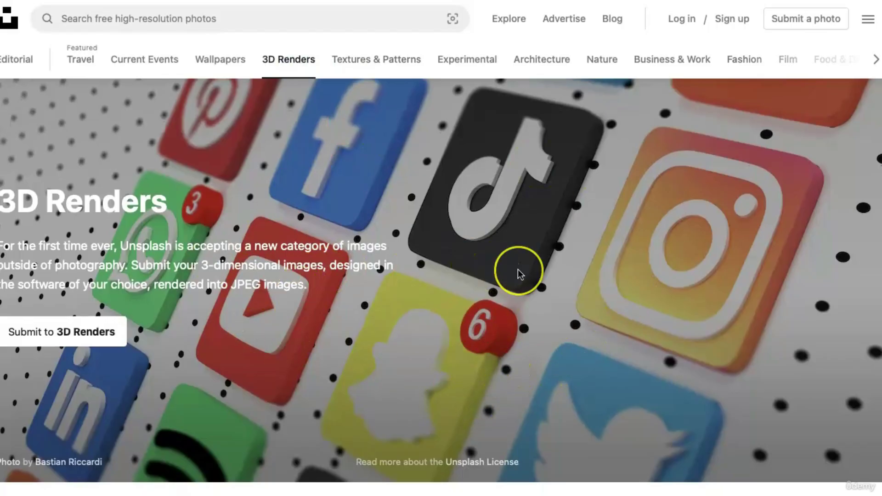
{"action": "scroll", "coordinate": [517, 271], "scroll_direction": "down", "scroll_amount": 10}
{"action": "scroll", "coordinate": [518, 273], "scroll_direction": "down", "scroll_amount": 15}
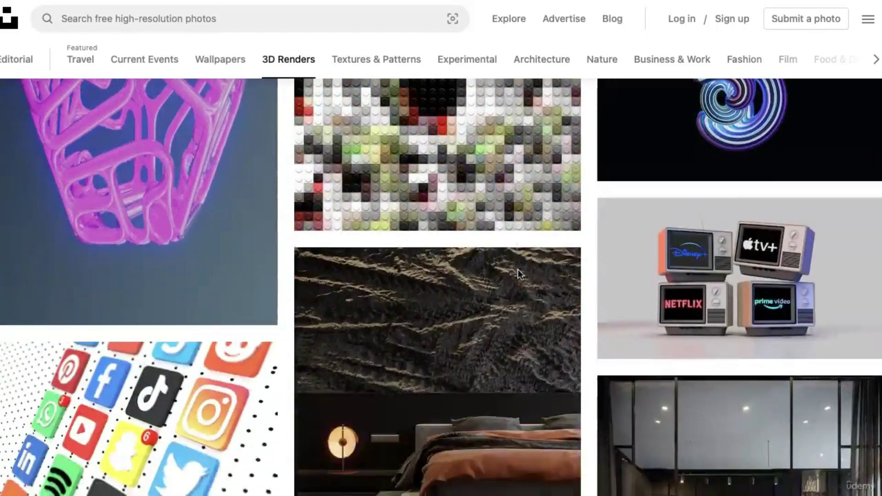
{"action": "scroll", "coordinate": [518, 273], "scroll_direction": "up", "scroll_amount": 20}
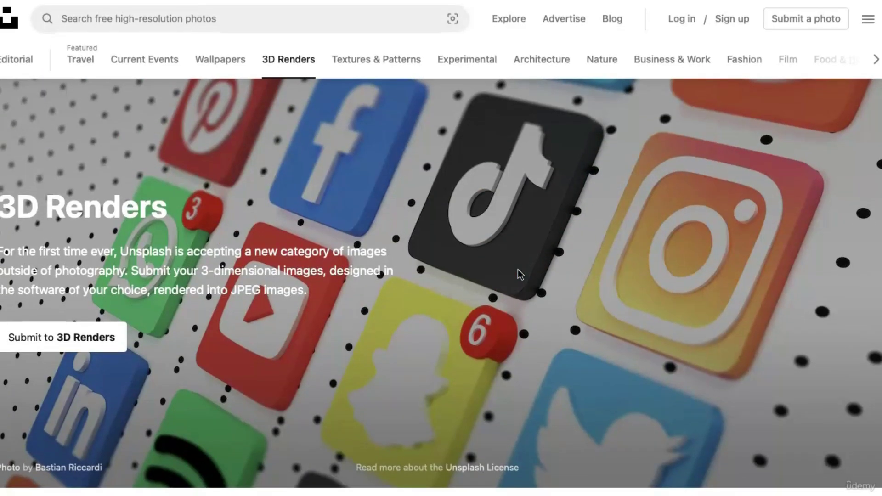
{"action": "scroll", "coordinate": [518, 272], "scroll_direction": "down", "scroll_amount": 15}
{"action": "scroll", "coordinate": [517, 269], "scroll_direction": "down", "scroll_amount": 1}
{"action": "scroll", "coordinate": [503, 354], "scroll_direction": "down", "scroll_amount": 1}
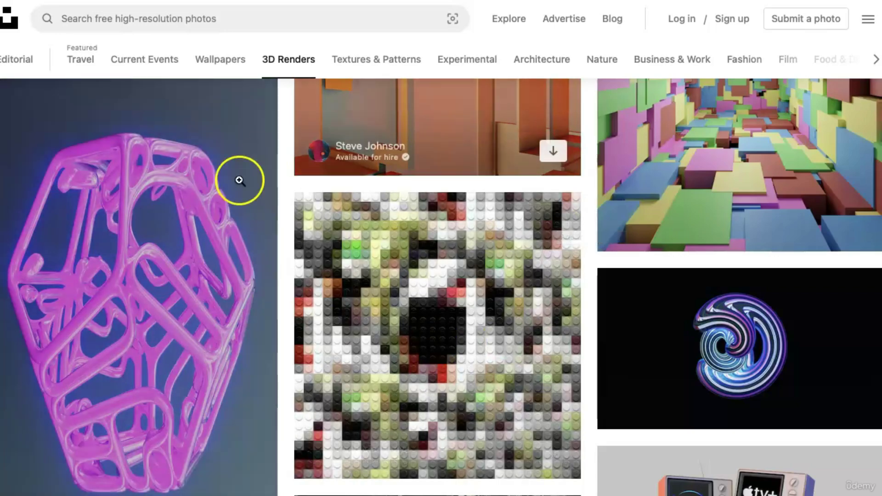
{"action": "scroll", "coordinate": [483, 308], "scroll_direction": "down", "scroll_amount": 8}
{"action": "scroll", "coordinate": [483, 308], "scroll_direction": "down", "scroll_amount": 1}
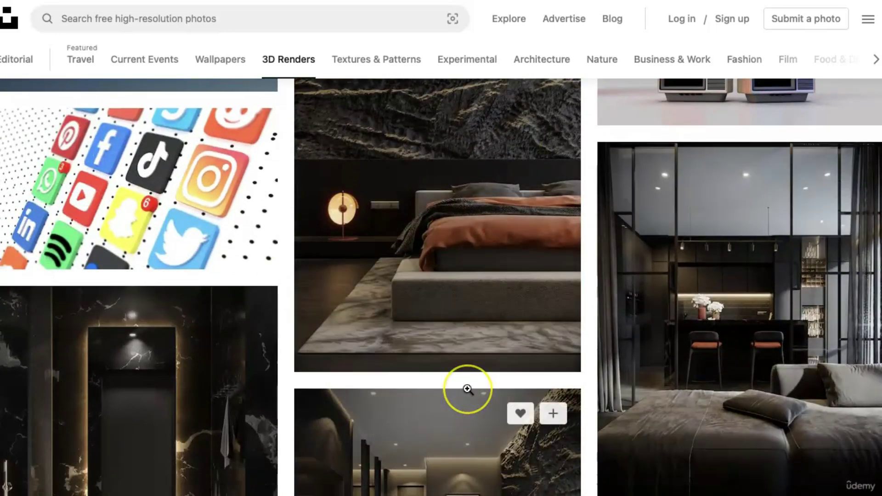
{"action": "scroll", "coordinate": [467, 389], "scroll_direction": "down", "scroll_amount": 2}
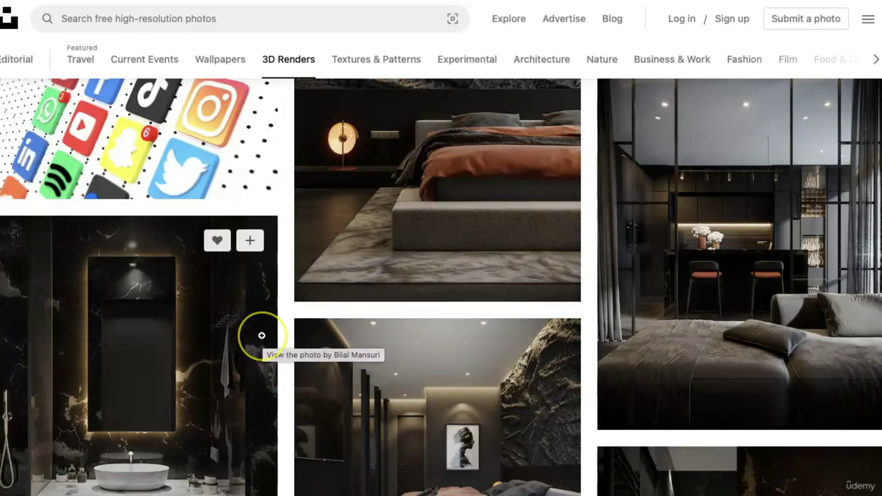
{"action": "scroll", "coordinate": [261, 336], "scroll_direction": "down", "scroll_amount": 5}
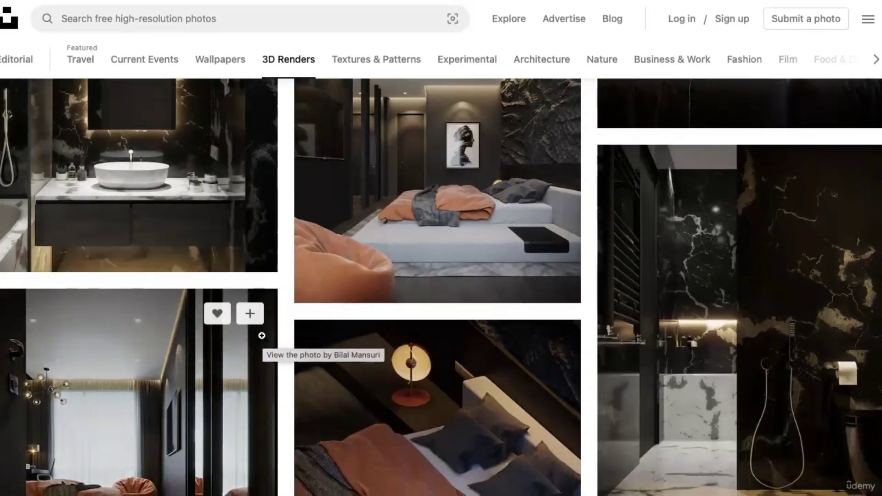
{"action": "scroll", "coordinate": [262, 336], "scroll_direction": "down", "scroll_amount": 5}
{"action": "scroll", "coordinate": [261, 335], "scroll_direction": "up", "scroll_amount": 15}
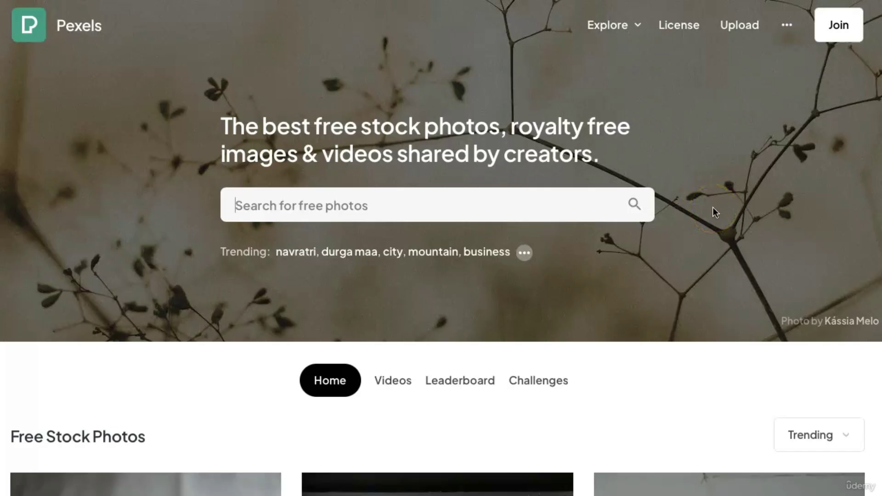
{"action": "scroll", "coordinate": [713, 207], "scroll_direction": "down", "scroll_amount": 8}
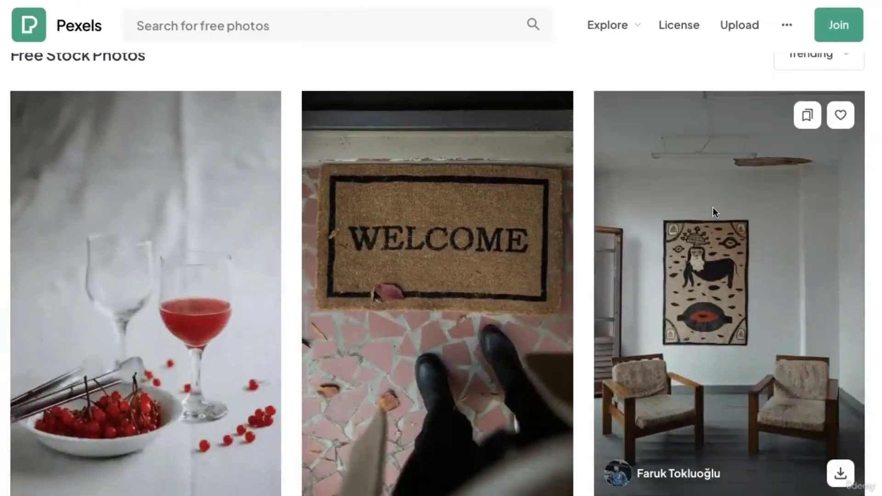
{"action": "scroll", "coordinate": [713, 212], "scroll_direction": "down", "scroll_amount": 20}
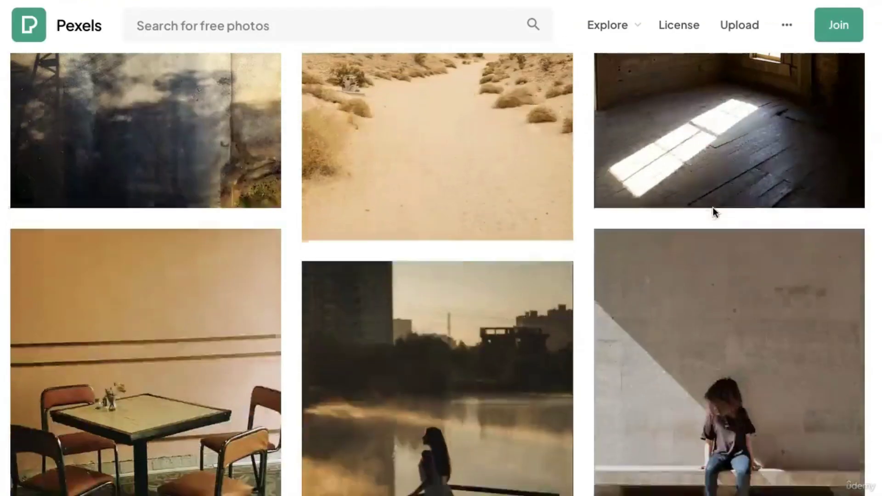
{"action": "scroll", "coordinate": [714, 208], "scroll_direction": "down", "scroll_amount": 15}
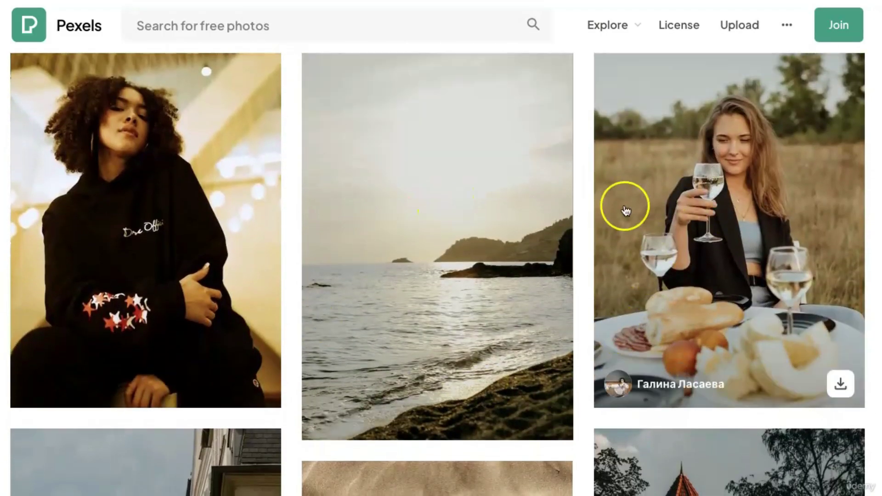
{"action": "scroll", "coordinate": [478, 236], "scroll_direction": "down", "scroll_amount": 10}
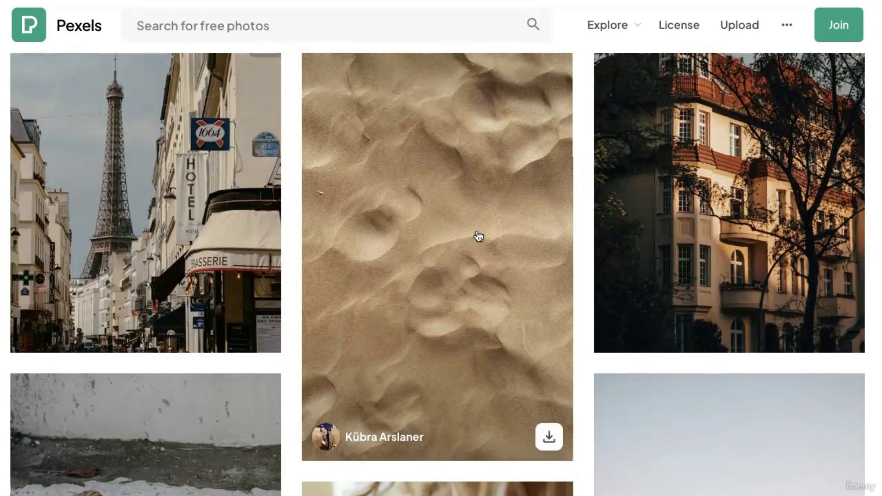
{"action": "scroll", "coordinate": [478, 235], "scroll_direction": "down", "scroll_amount": 8}
{"action": "scroll", "coordinate": [479, 235], "scroll_direction": "up", "scroll_amount": 10}
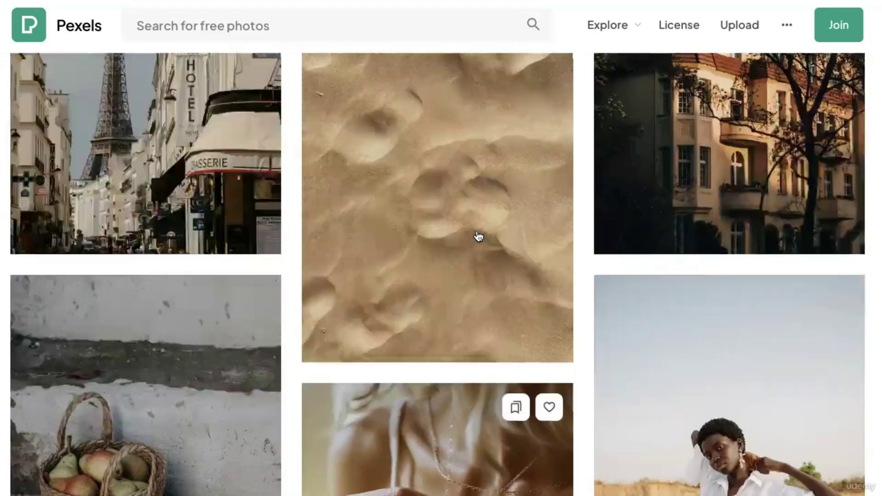
{"action": "scroll", "coordinate": [478, 235], "scroll_direction": "up", "scroll_amount": 10}
{"action": "scroll", "coordinate": [478, 236], "scroll_direction": "up", "scroll_amount": 20}
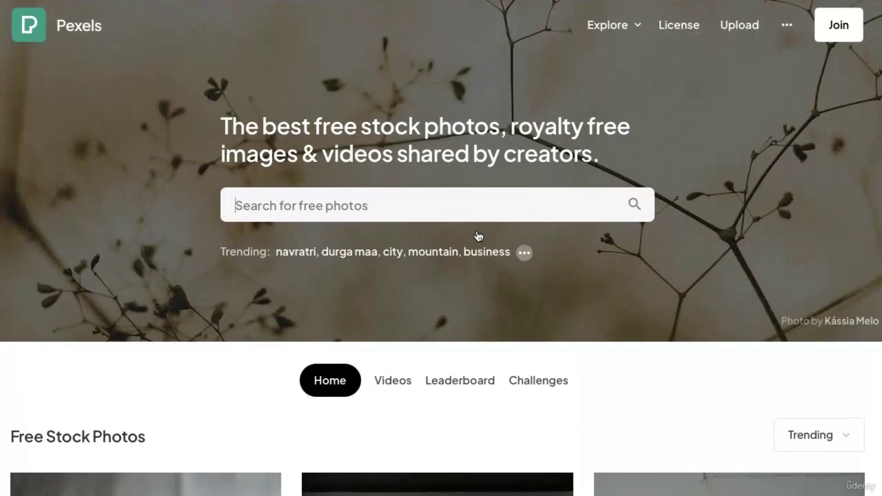
{"action": "left_click", "coordinate": [400, 383]}
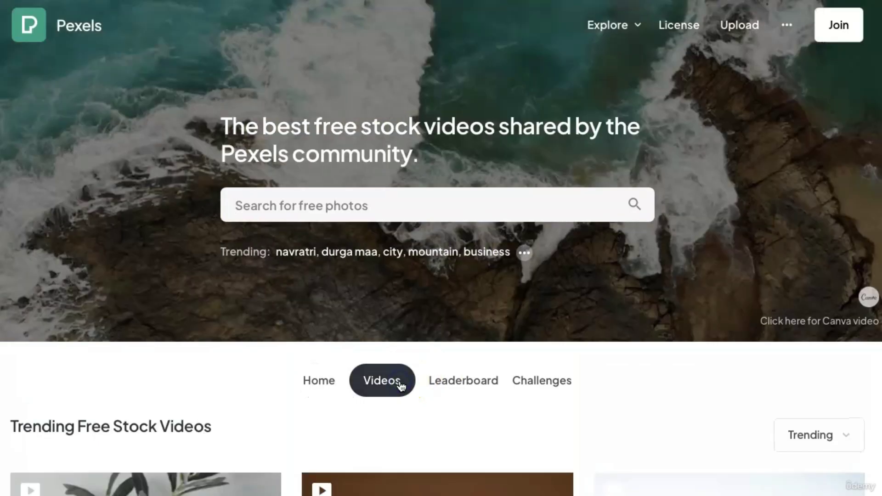
{"action": "scroll", "coordinate": [660, 380], "scroll_direction": "down", "scroll_amount": 10}
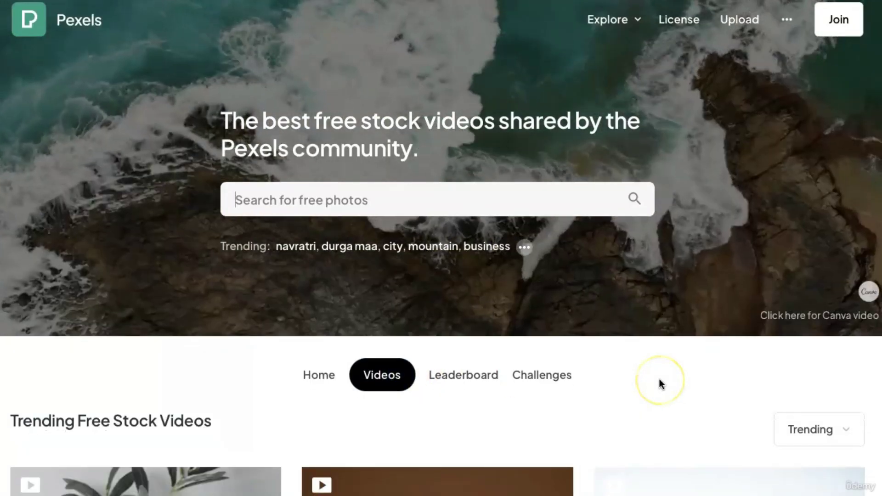
{"action": "scroll", "coordinate": [661, 384], "scroll_direction": "down", "scroll_amount": 8}
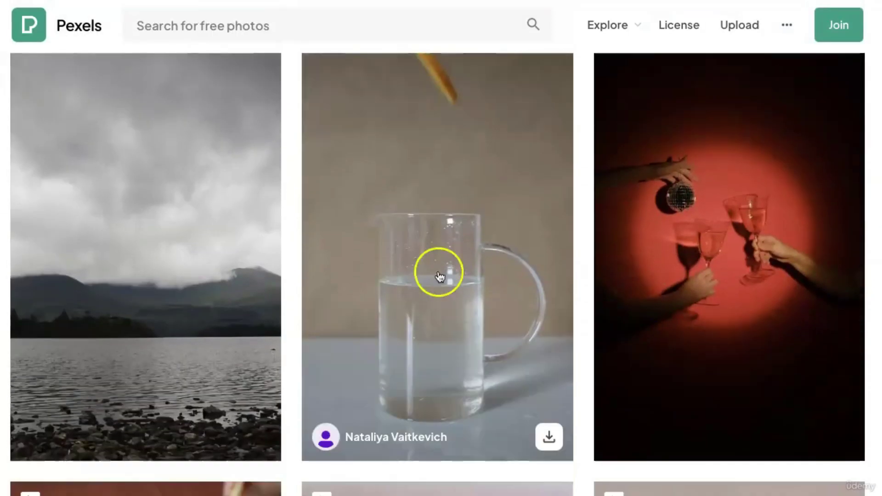
{"action": "scroll", "coordinate": [634, 308], "scroll_direction": "up", "scroll_amount": 15}
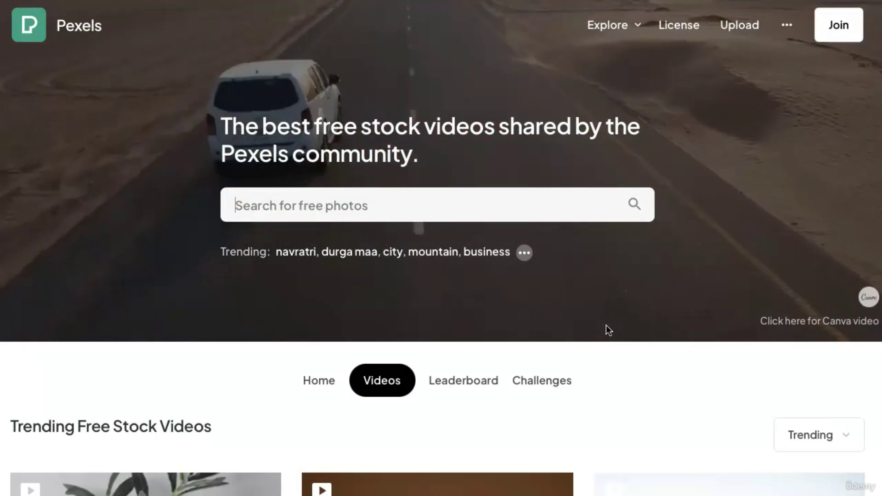
{"action": "scroll", "coordinate": [606, 324], "scroll_direction": "down", "scroll_amount": 3}
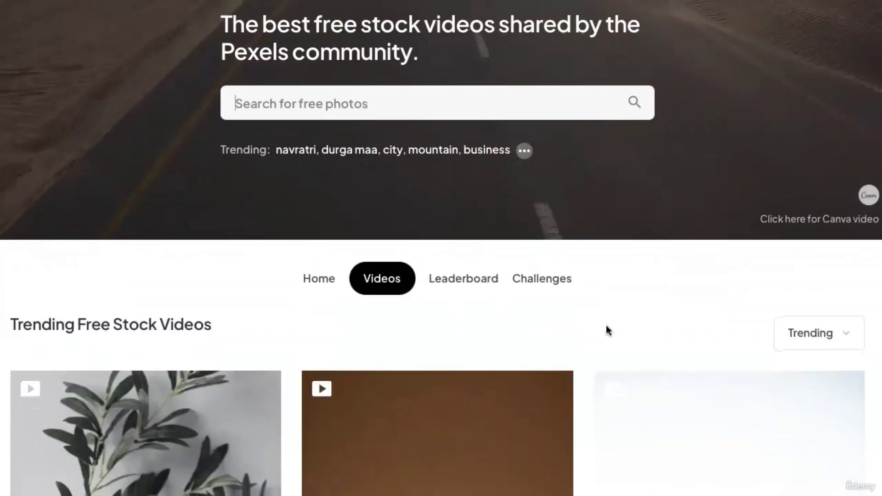
{"action": "scroll", "coordinate": [605, 324], "scroll_direction": "up", "scroll_amount": 3}
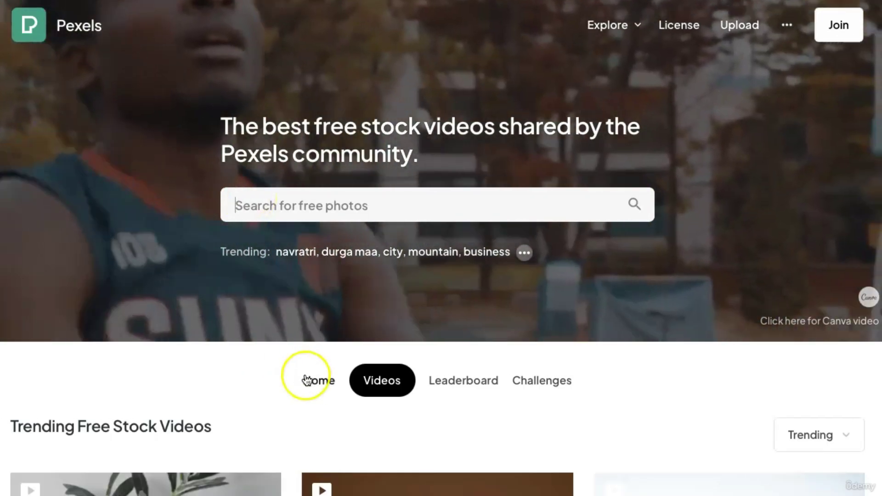
{"action": "left_click", "coordinate": [305, 375]}
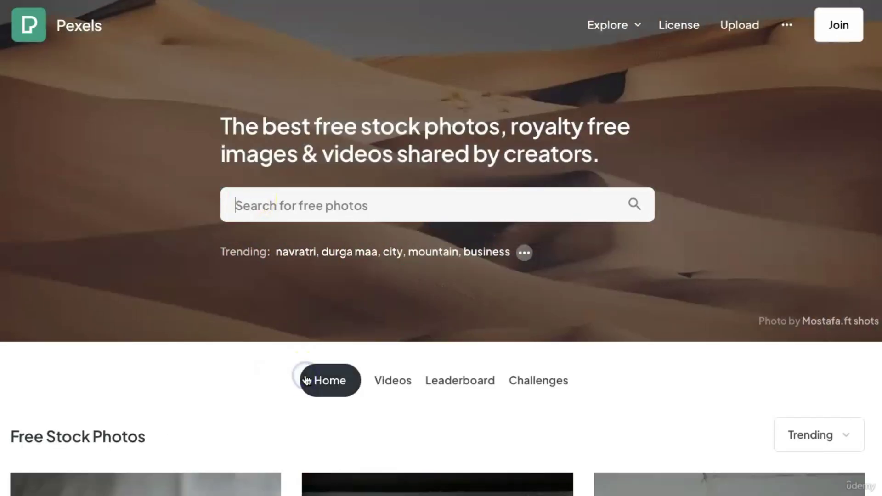
{"action": "left_click", "coordinate": [298, 213]}
Search Pexels for 'woman at computer', correcting the typo in the search box.
{"action": "left_click", "coordinate": [299, 212]}
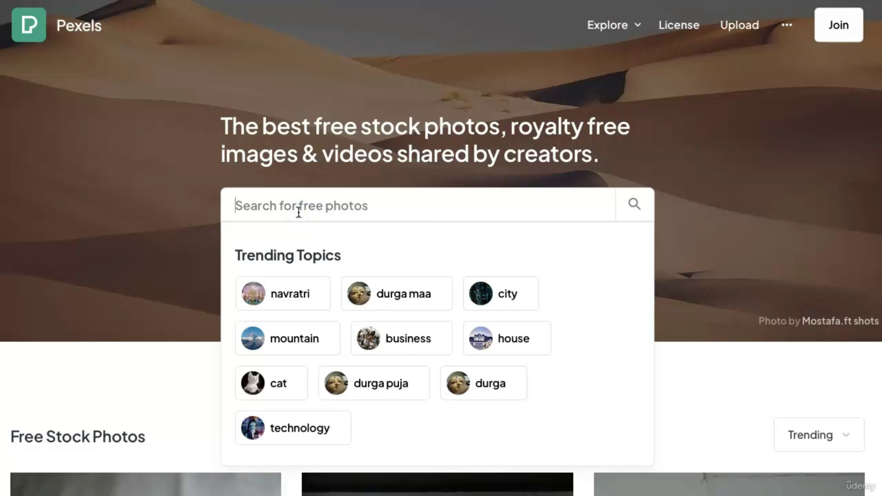
{"action": "type", "text": "woman at"}
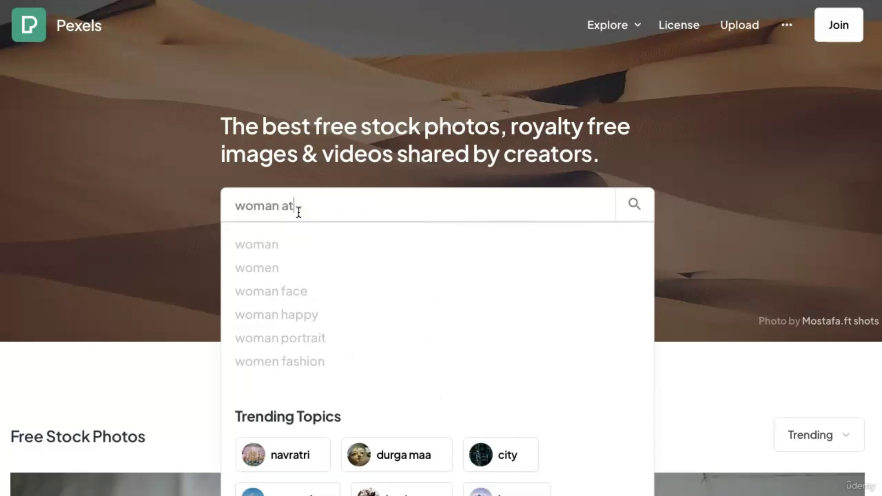
{"action": "type", "text": " compi"}
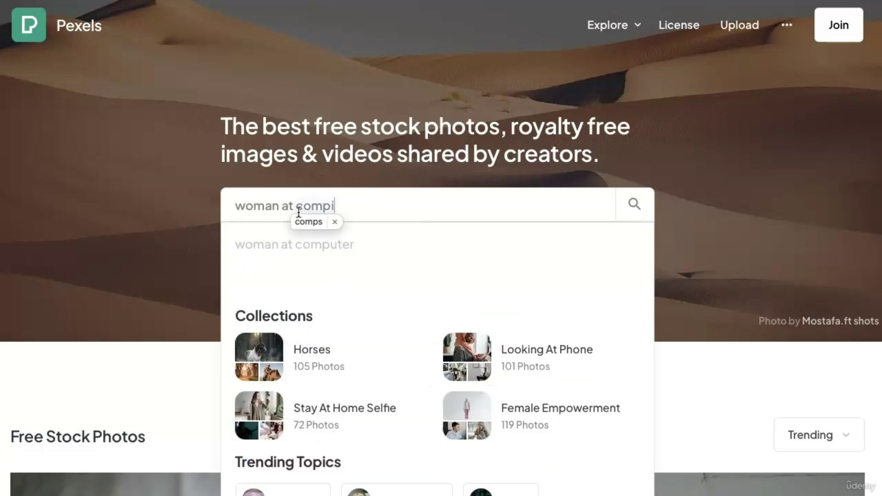
{"action": "key", "text": "BackSpace"}
{"action": "type", "text": "uter"}
{"action": "key", "text": "Return"}
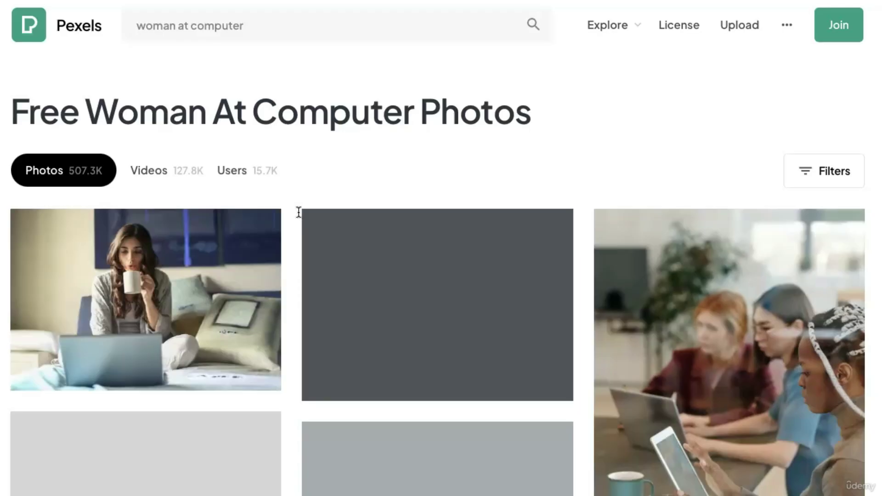
Scroll through the 'woman at computer' photo results.
{"action": "scroll", "coordinate": [531, 285], "scroll_direction": "down", "scroll_amount": 5}
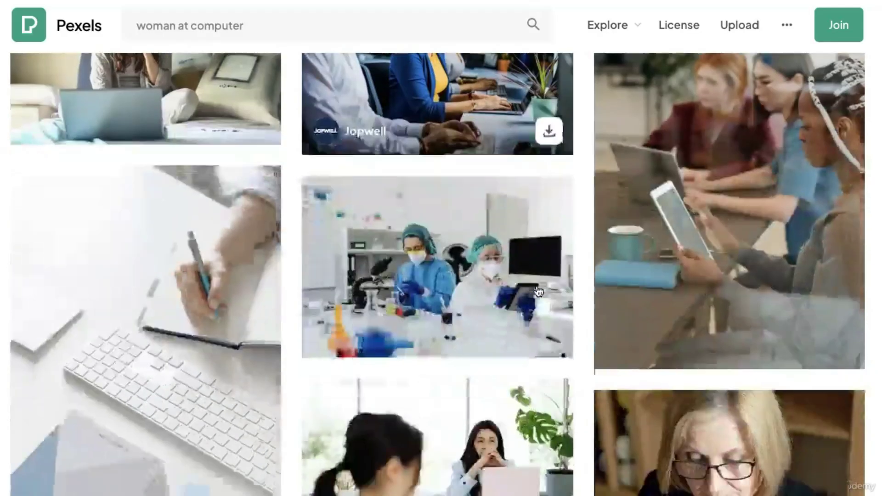
{"action": "scroll", "coordinate": [465, 309], "scroll_direction": "down", "scroll_amount": 10}
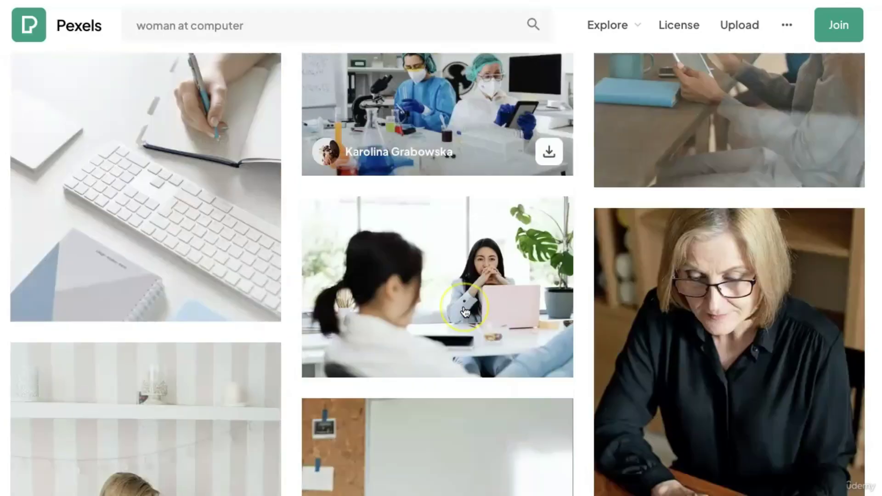
{"action": "scroll", "coordinate": [466, 313], "scroll_direction": "down", "scroll_amount": 15}
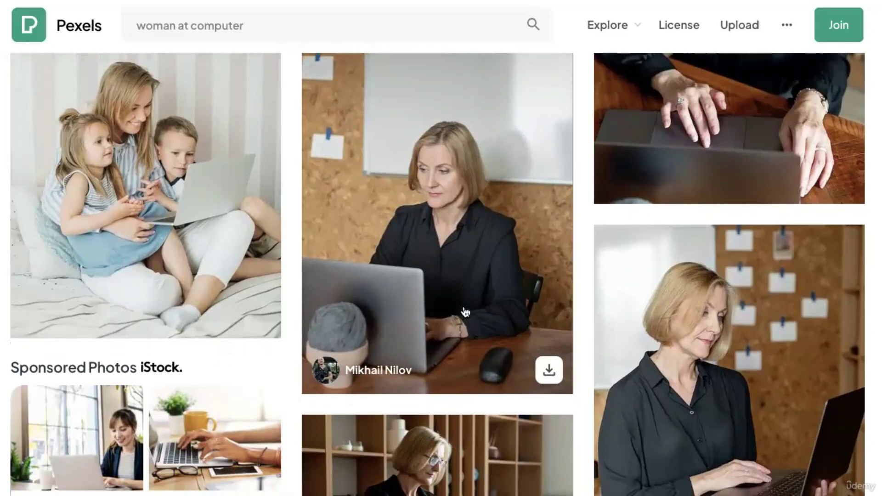
{"action": "scroll", "coordinate": [465, 313], "scroll_direction": "up", "scroll_amount": 7}
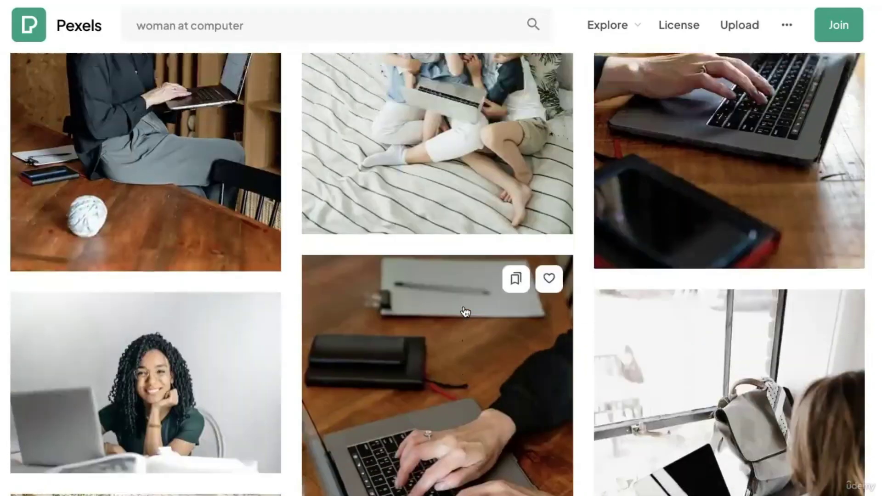
{"action": "scroll", "coordinate": [466, 312], "scroll_direction": "down", "scroll_amount": 5}
{"action": "scroll", "coordinate": [465, 312], "scroll_direction": "down", "scroll_amount": 10}
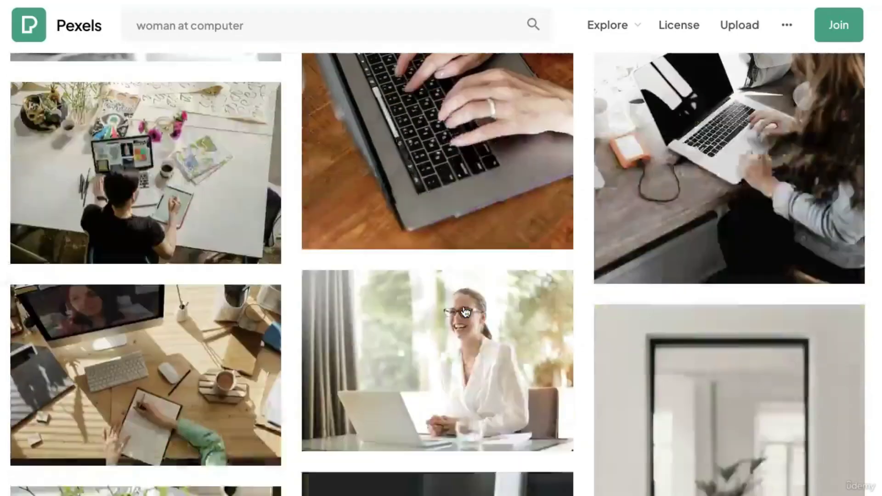
{"action": "scroll", "coordinate": [464, 311], "scroll_direction": "up", "scroll_amount": 4}
{"action": "scroll", "coordinate": [475, 317], "scroll_direction": "up", "scroll_amount": 4}
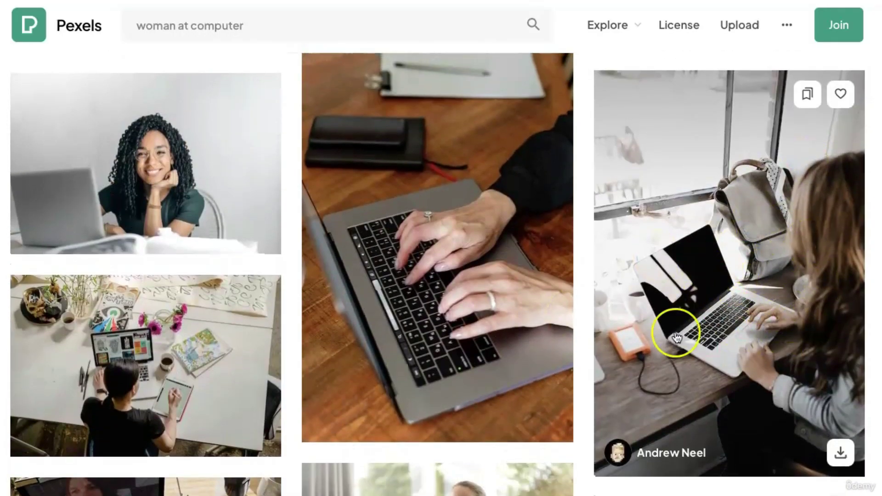
{"action": "scroll", "coordinate": [717, 312], "scroll_direction": "down", "scroll_amount": 5}
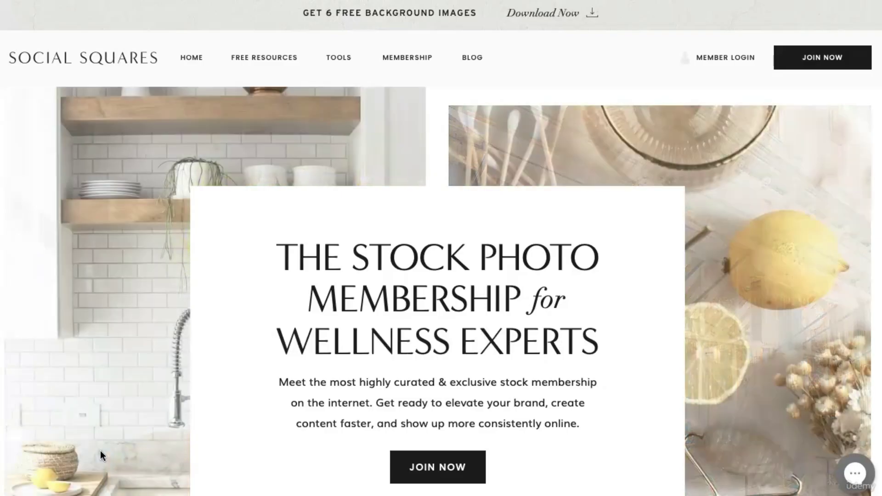
Scroll down the Social Squares homepage through its sample photo gallery and testimonials, then back up.
{"action": "scroll", "coordinate": [101, 450], "scroll_direction": "down", "scroll_amount": 6}
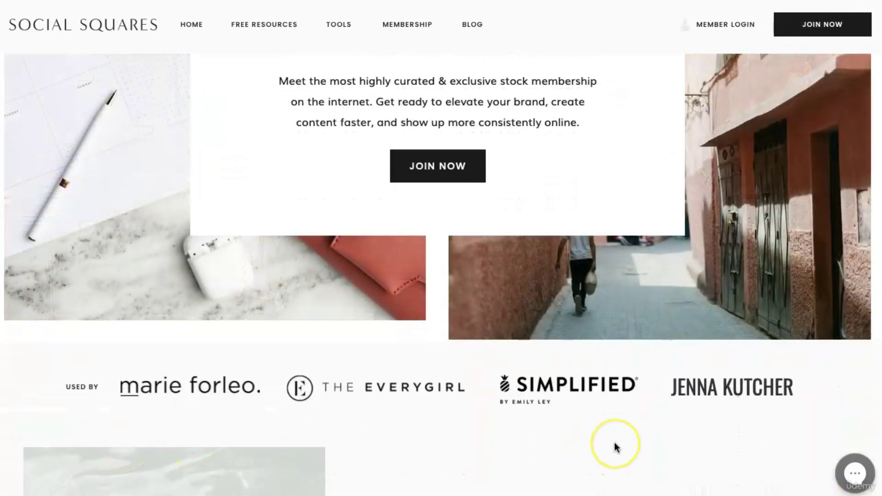
{"action": "scroll", "coordinate": [614, 447], "scroll_direction": "down", "scroll_amount": 9}
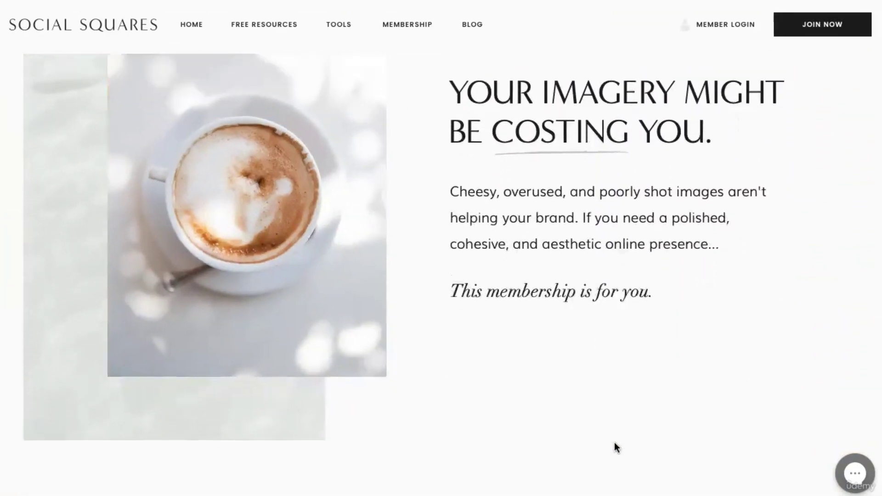
{"action": "scroll", "coordinate": [616, 446], "scroll_direction": "down", "scroll_amount": 20}
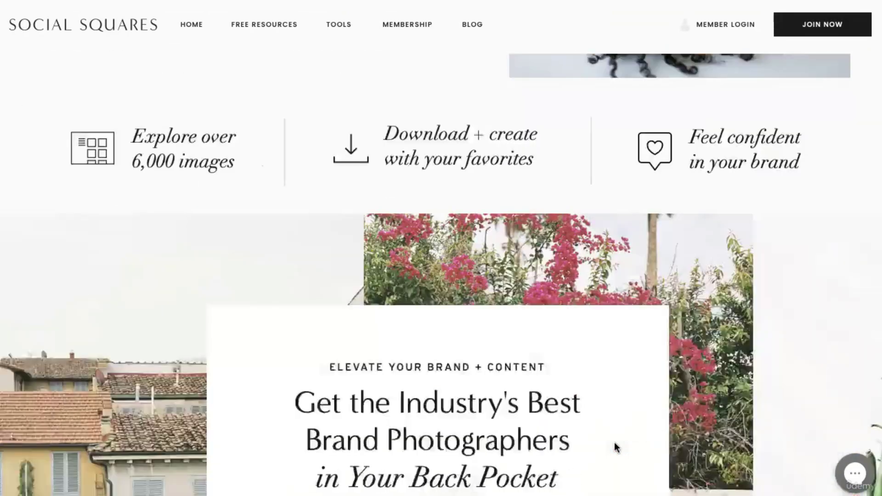
{"action": "scroll", "coordinate": [615, 444], "scroll_direction": "down", "scroll_amount": 20}
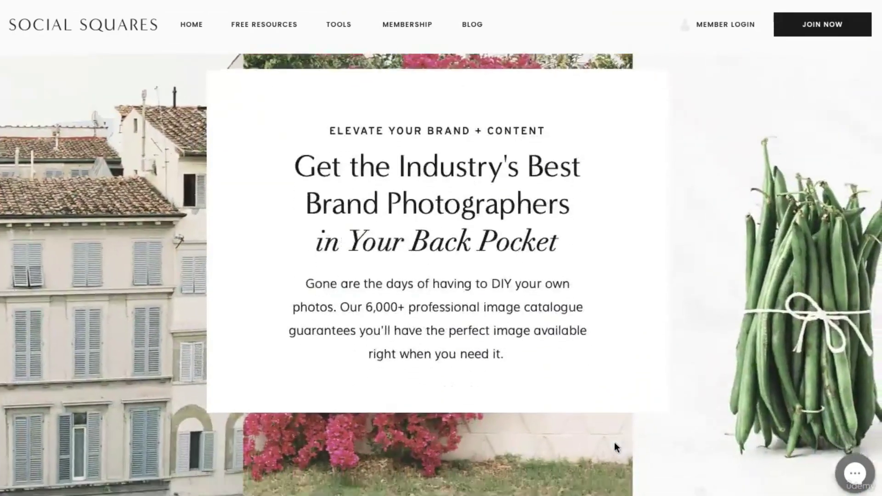
{"action": "scroll", "coordinate": [615, 446], "scroll_direction": "down", "scroll_amount": 13}
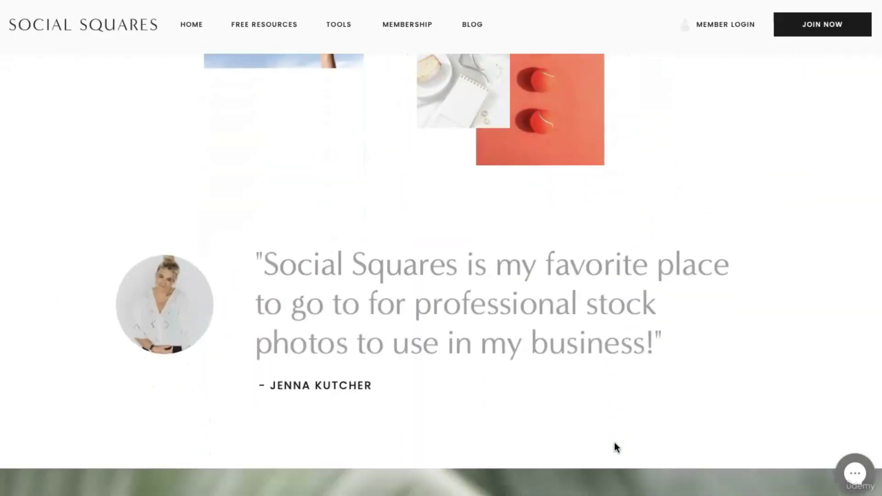
{"action": "scroll", "coordinate": [615, 446], "scroll_direction": "down", "scroll_amount": 20}
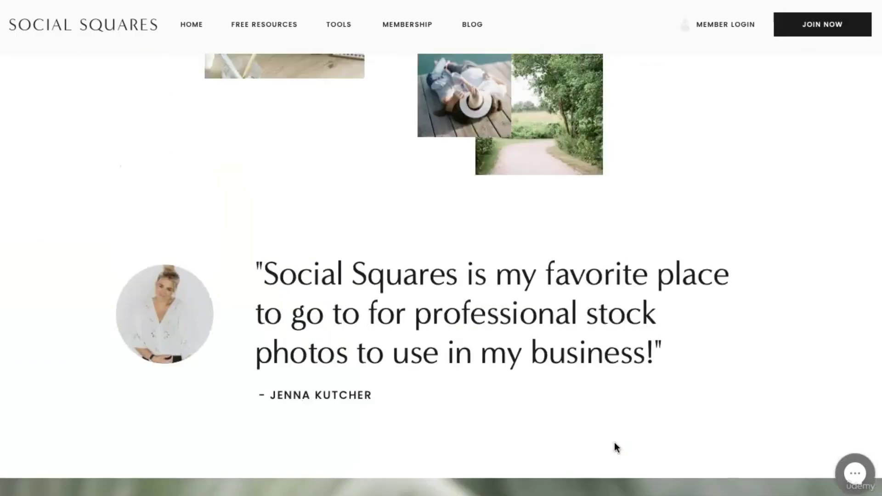
{"action": "scroll", "coordinate": [614, 442], "scroll_direction": "down", "scroll_amount": 10}
{"action": "scroll", "coordinate": [613, 442], "scroll_direction": "up", "scroll_amount": 10}
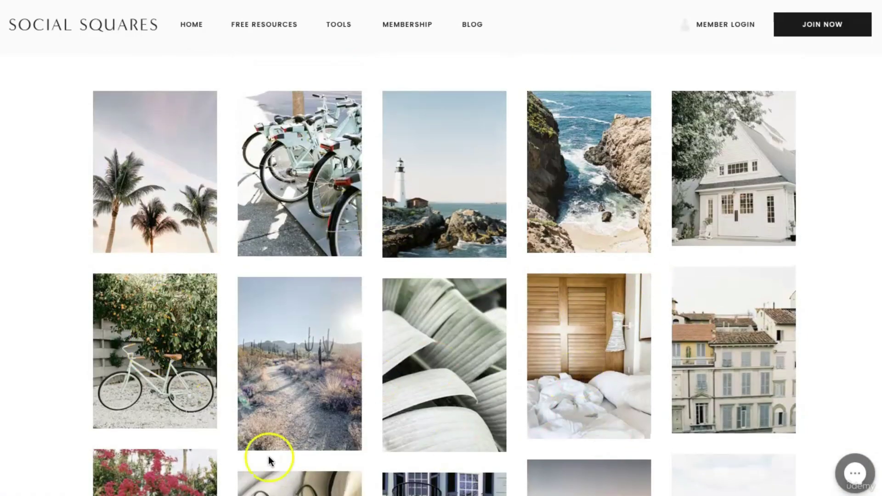
{"action": "scroll", "coordinate": [262, 455], "scroll_direction": "down", "scroll_amount": 8}
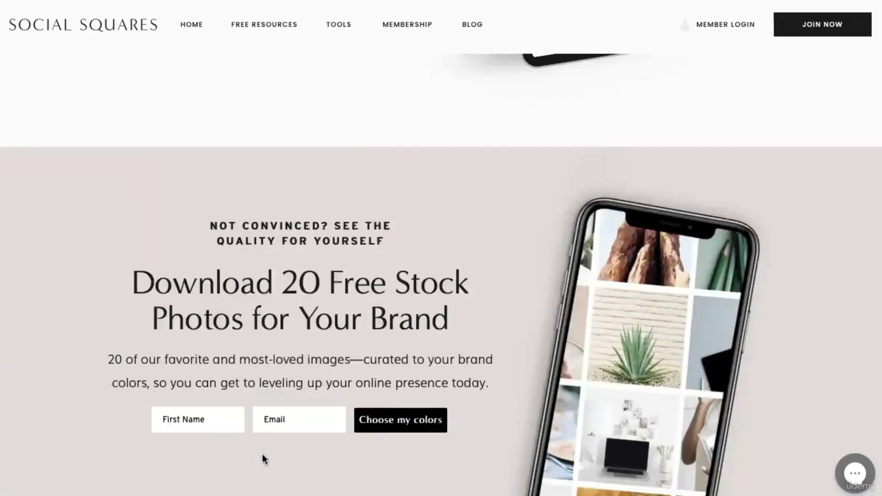
{"action": "scroll", "coordinate": [263, 458], "scroll_direction": "up", "scroll_amount": 15}
{"action": "scroll", "coordinate": [263, 454], "scroll_direction": "down", "scroll_amount": 1}
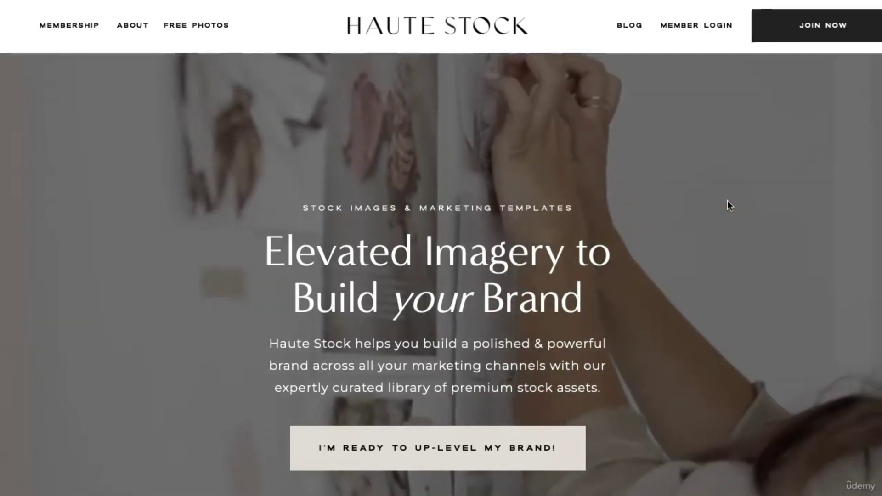
Scroll down through the Haute Stock membership homepage.
{"action": "scroll", "coordinate": [727, 201], "scroll_direction": "down", "scroll_amount": 1}
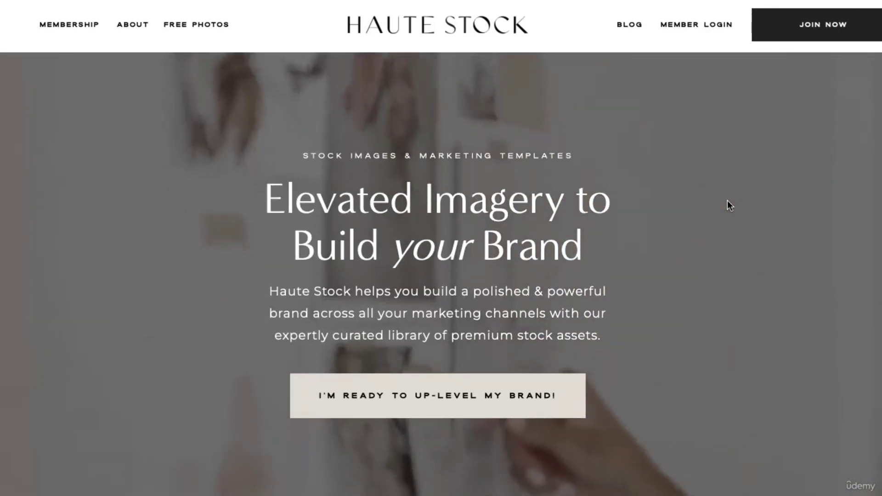
{"action": "scroll", "coordinate": [728, 202], "scroll_direction": "down", "scroll_amount": 10}
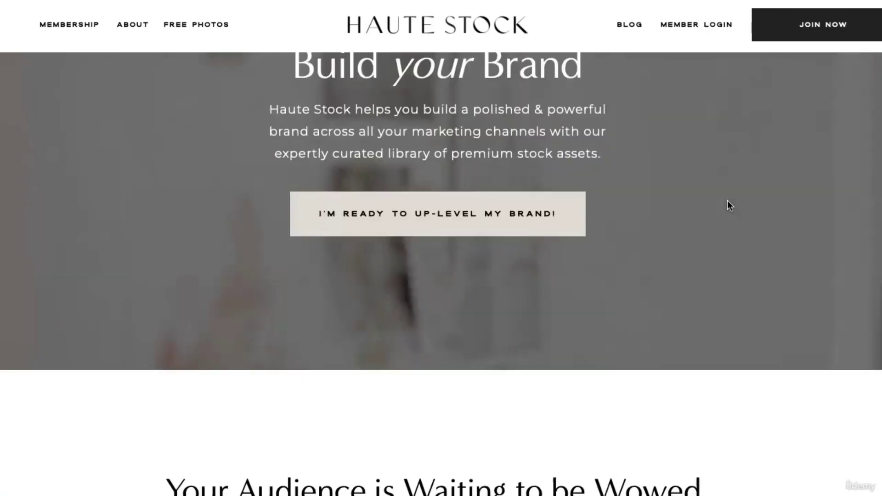
{"action": "scroll", "coordinate": [727, 201], "scroll_direction": "down", "scroll_amount": 5}
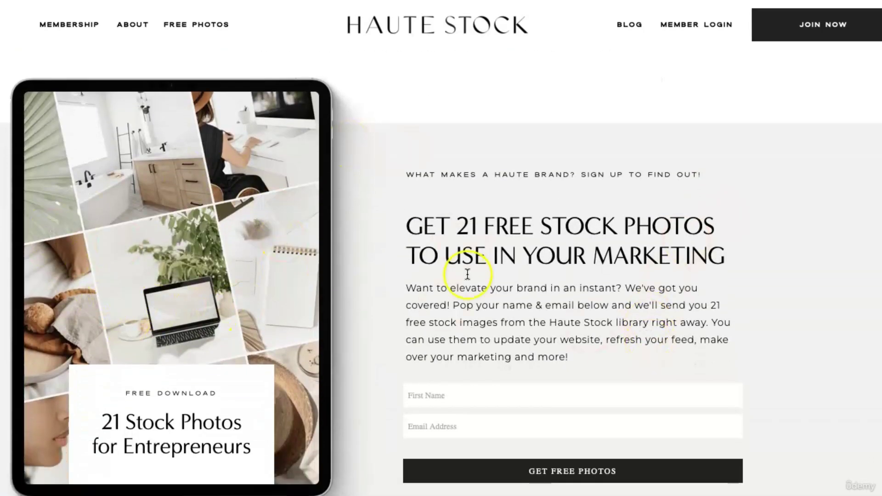
{"action": "scroll", "coordinate": [467, 274], "scroll_direction": "down", "scroll_amount": 14}
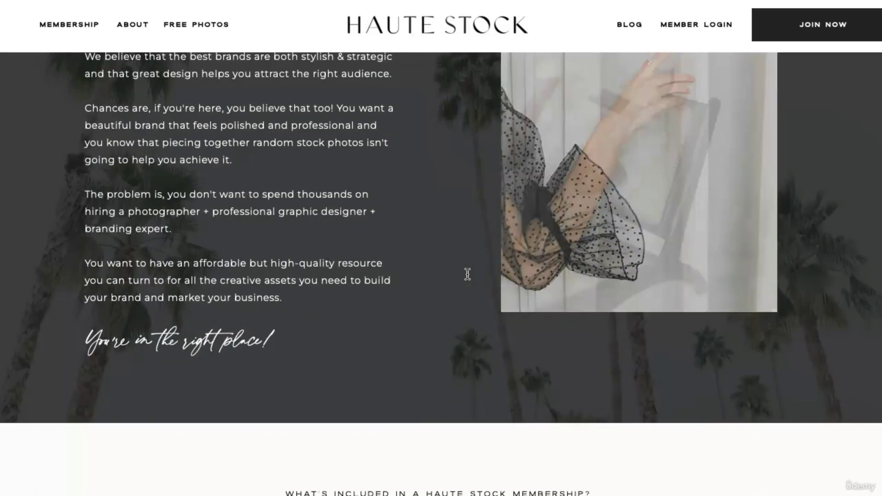
{"action": "scroll", "coordinate": [467, 274], "scroll_direction": "up", "scroll_amount": 3}
{"action": "scroll", "coordinate": [467, 275], "scroll_direction": "up", "scroll_amount": 1}
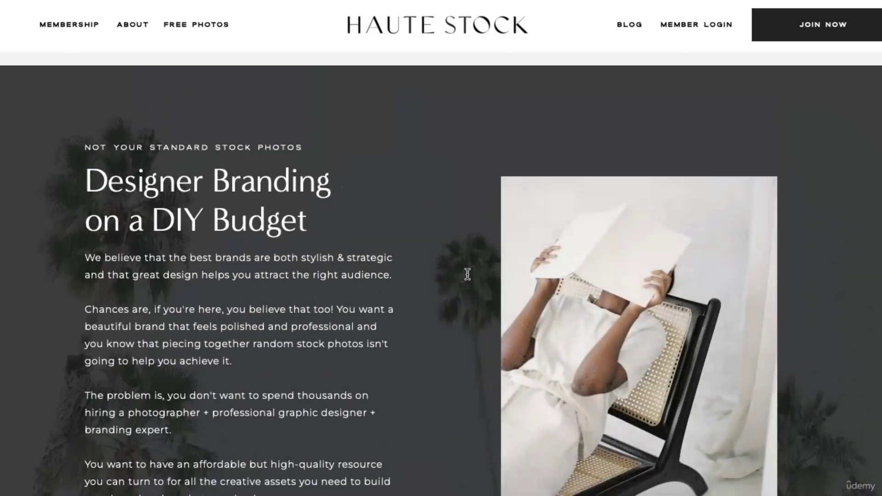
{"action": "scroll", "coordinate": [467, 274], "scroll_direction": "down", "scroll_amount": 1}
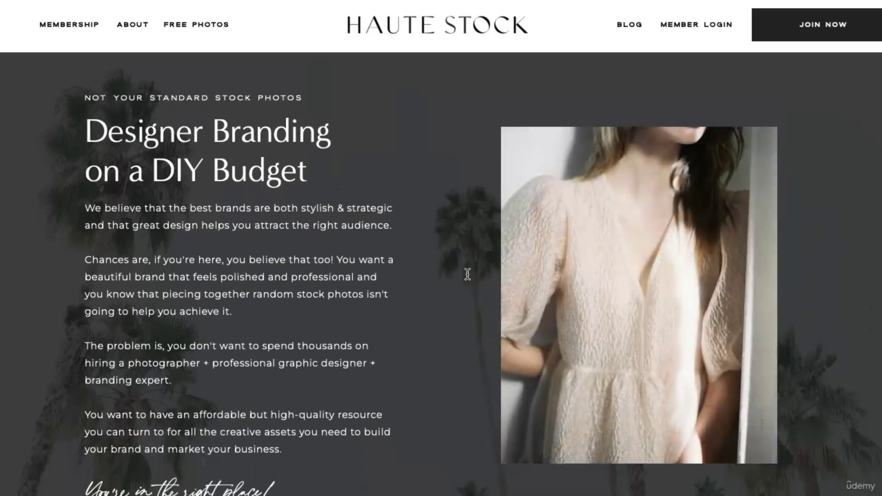
{"action": "scroll", "coordinate": [467, 274], "scroll_direction": "down", "scroll_amount": 17}
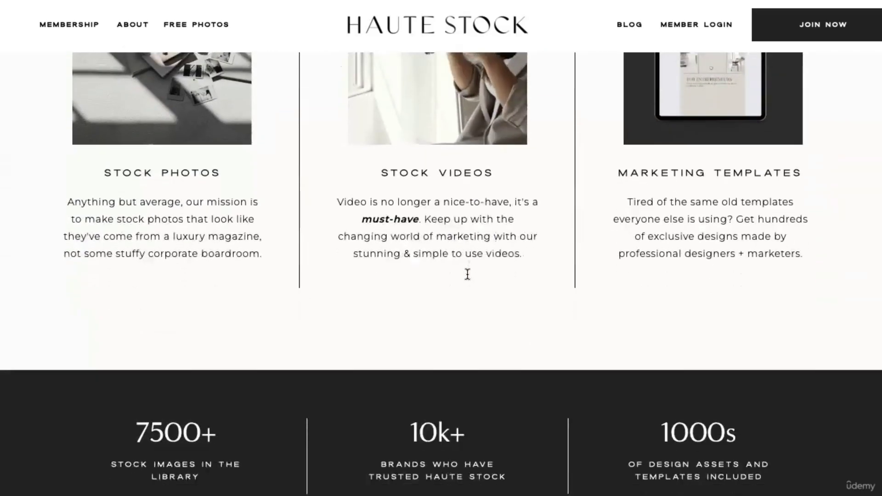
{"action": "scroll", "coordinate": [468, 274], "scroll_direction": "down", "scroll_amount": 15}
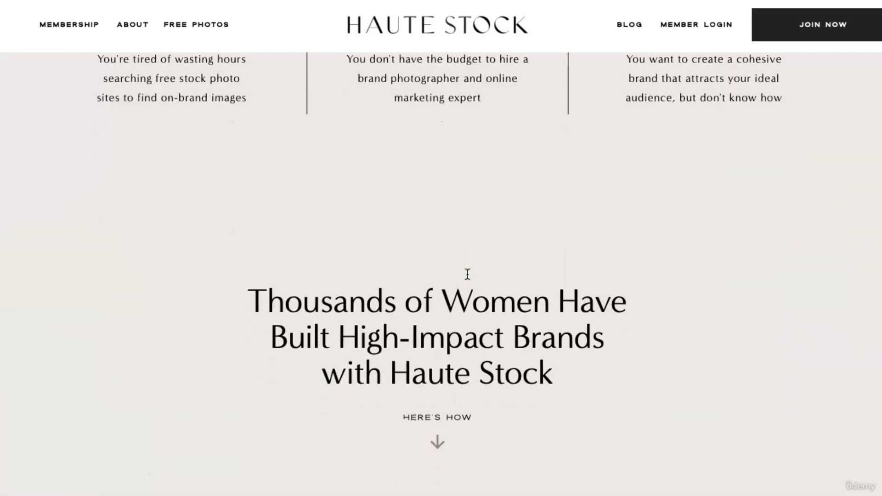
{"action": "scroll", "coordinate": [468, 274], "scroll_direction": "down", "scroll_amount": 10}
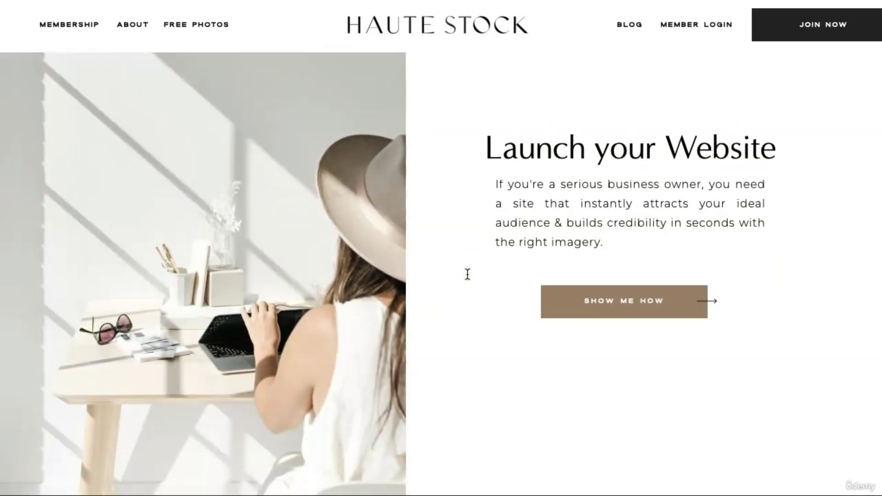
{"action": "scroll", "coordinate": [467, 274], "scroll_direction": "down", "scroll_amount": 15}
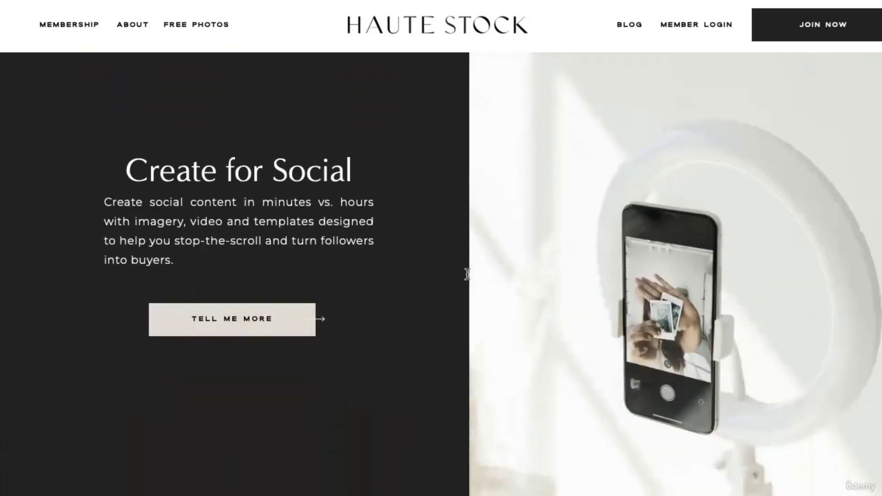
Return to the top, then scroll down to the 'Get 21 Free Stock Photos' sign-up form.
{"action": "scroll", "coordinate": [467, 275], "scroll_direction": "up", "scroll_amount": 7}
{"action": "scroll", "coordinate": [467, 274], "scroll_direction": "down", "scroll_amount": 11}
{"action": "scroll", "coordinate": [467, 274], "scroll_direction": "down", "scroll_amount": 15}
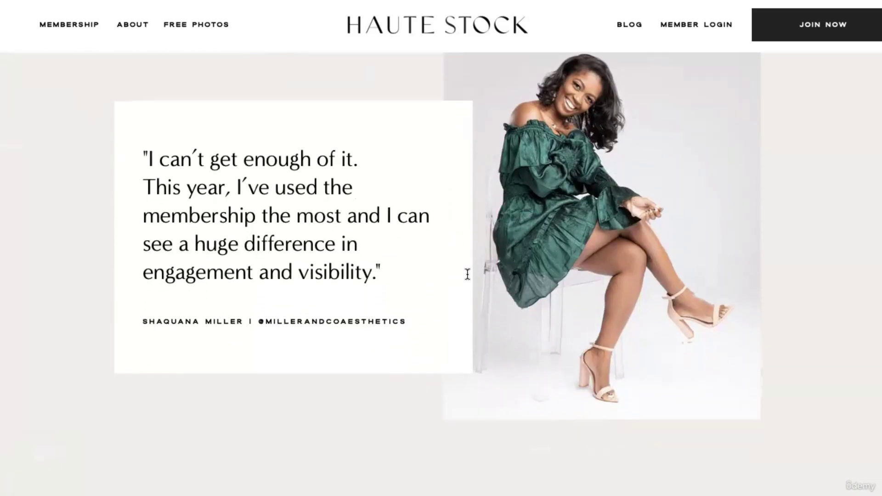
{"action": "scroll", "coordinate": [467, 272], "scroll_direction": "up", "scroll_amount": 8}
{"action": "scroll", "coordinate": [467, 273], "scroll_direction": "up", "scroll_amount": 20}
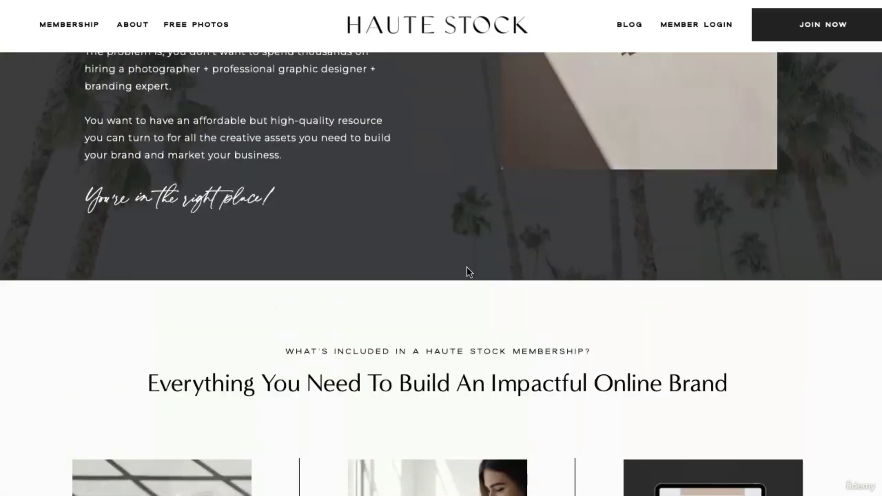
{"action": "scroll", "coordinate": [467, 268], "scroll_direction": "up", "scroll_amount": 10}
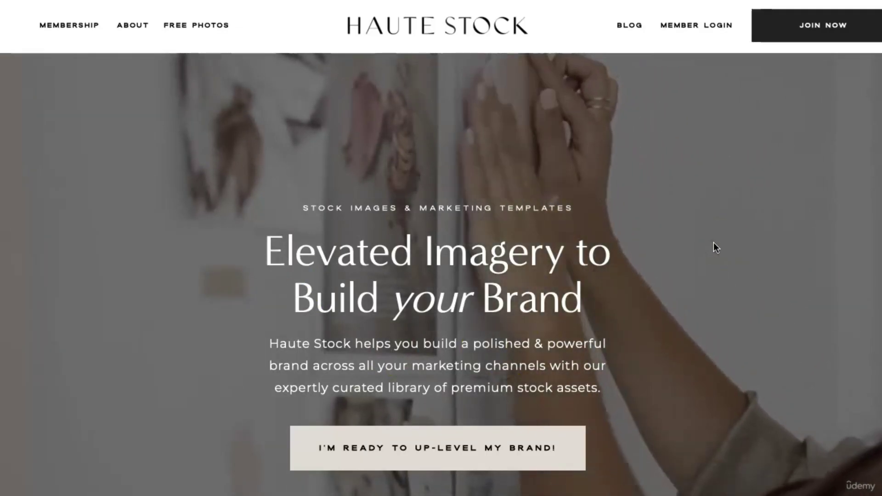
{"action": "scroll", "coordinate": [713, 247], "scroll_direction": "down", "scroll_amount": 7}
{"action": "scroll", "coordinate": [713, 243], "scroll_direction": "down", "scroll_amount": 11}
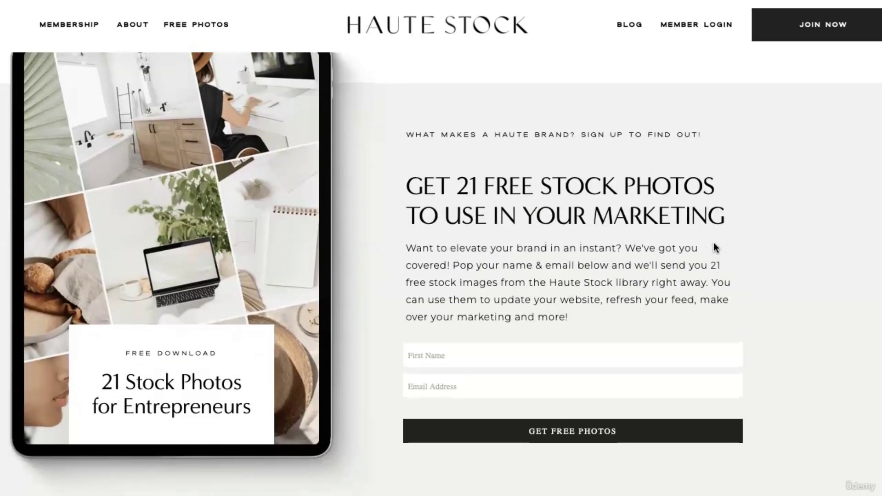
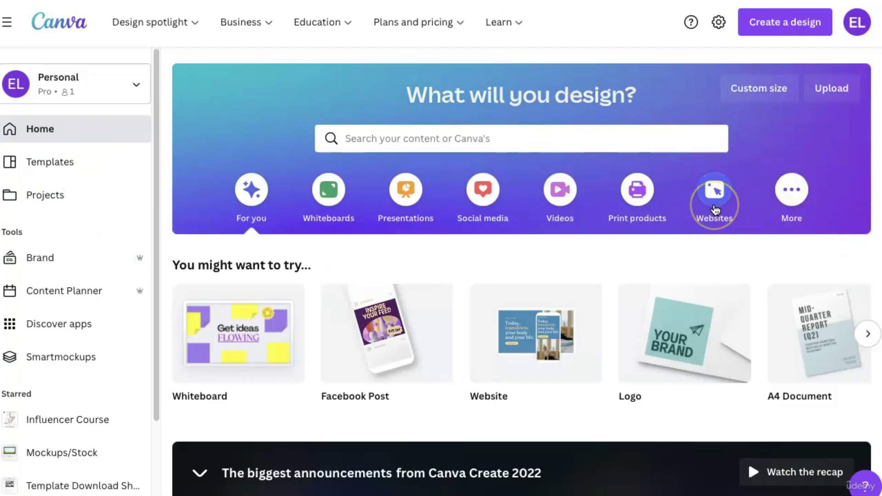
Open Canva's Websites category and browse the Portfolio, Event, Retail, Bio Link and Service templates.
{"action": "left_click", "coordinate": [716, 210]}
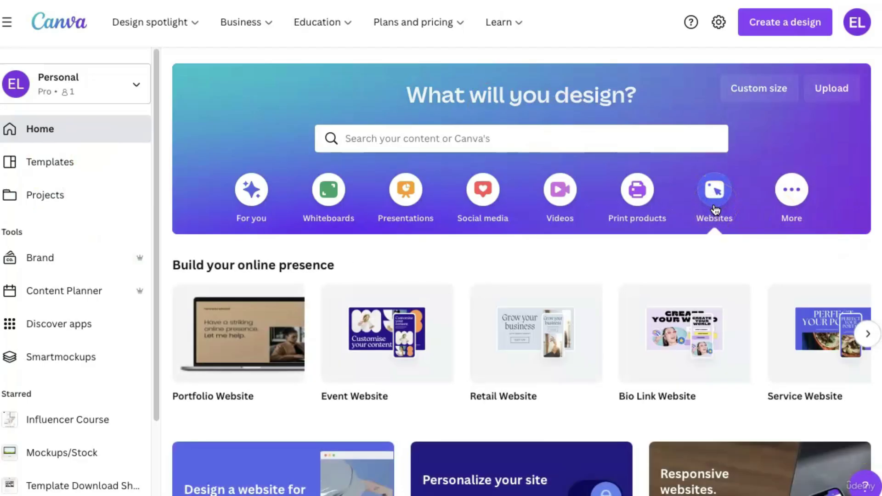
{"action": "left_click", "coordinate": [704, 375]}
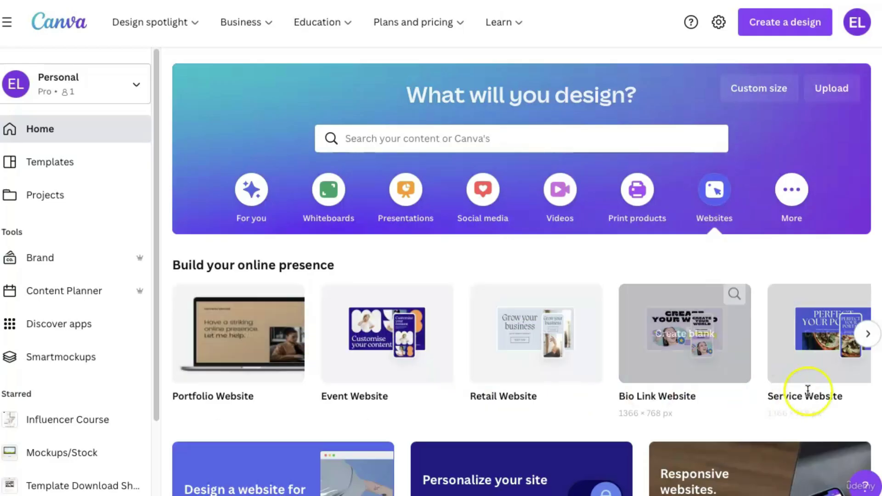
{"action": "scroll", "coordinate": [735, 388], "scroll_direction": "down", "scroll_amount": 2}
{"action": "scroll", "coordinate": [735, 388], "scroll_direction": "down", "scroll_amount": 7}
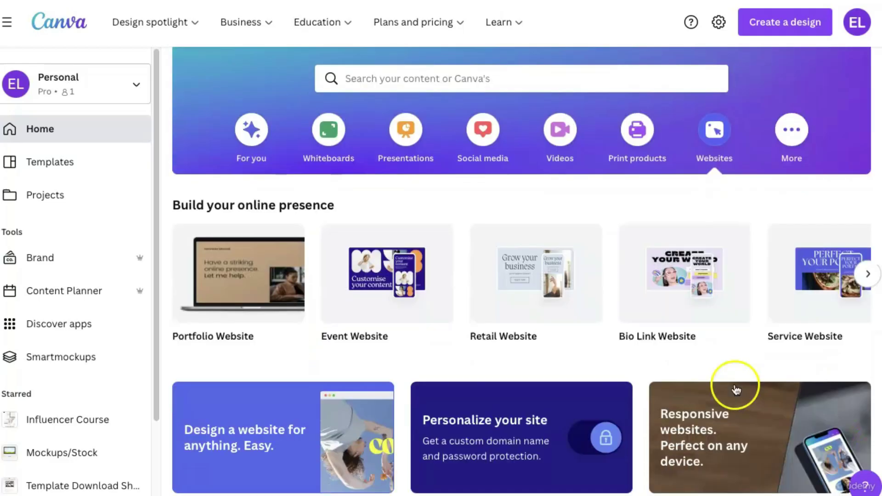
{"action": "scroll", "coordinate": [733, 393], "scroll_direction": "down", "scroll_amount": 2}
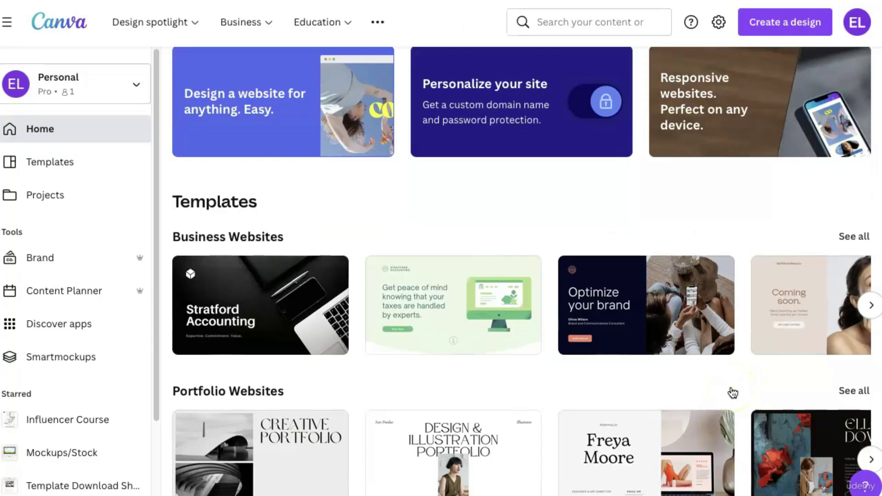
{"action": "scroll", "coordinate": [733, 393], "scroll_direction": "down", "scroll_amount": 8}
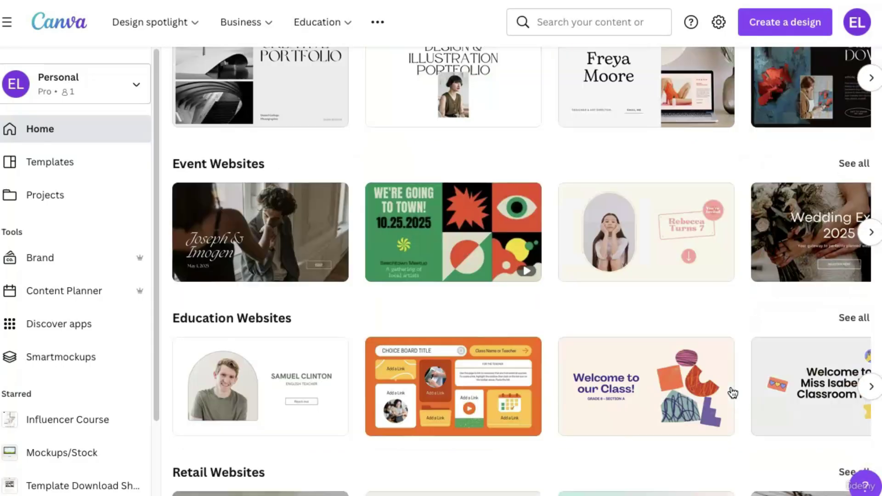
{"action": "scroll", "coordinate": [733, 393], "scroll_direction": "up", "scroll_amount": 10}
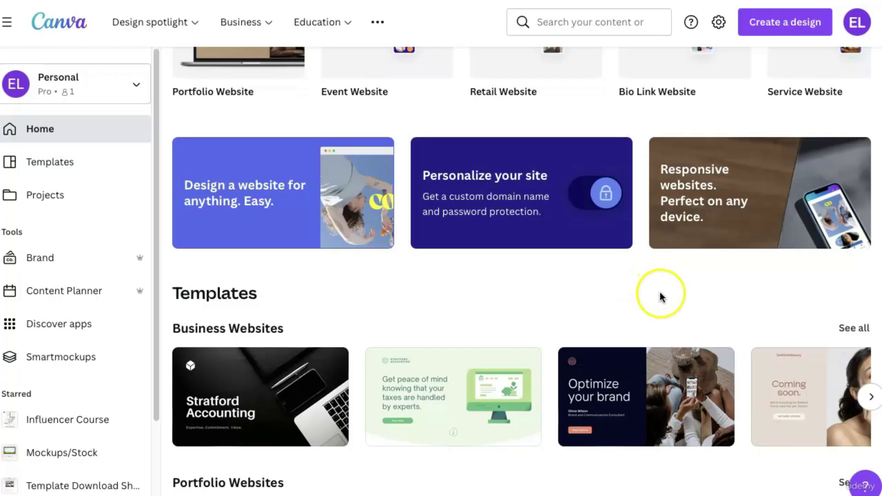
{"action": "scroll", "coordinate": [662, 296], "scroll_direction": "down", "scroll_amount": 2}
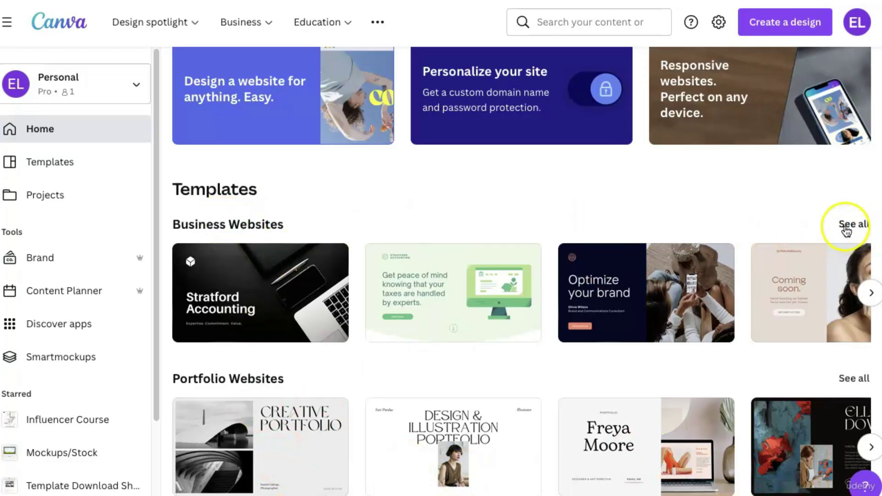
From all Business Websites, open the 'Looking for a social media wizard?' cream and peach portfolio template.
{"action": "left_click", "coordinate": [846, 227]}
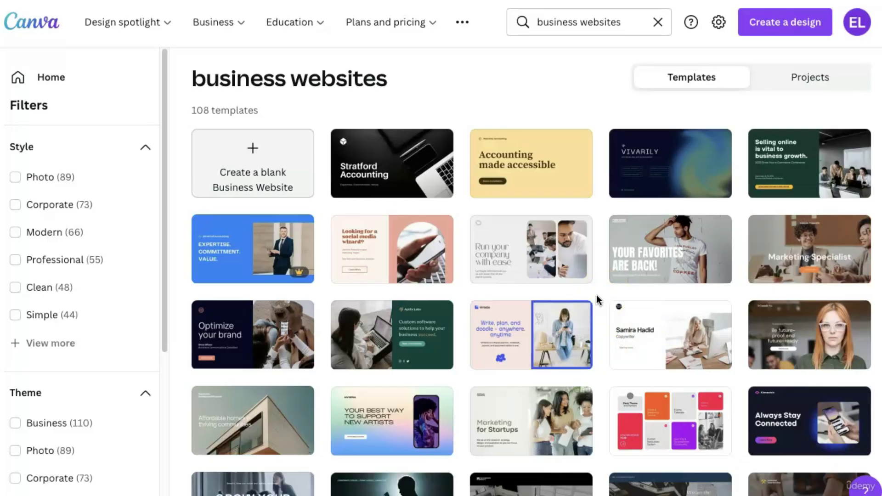
{"action": "scroll", "coordinate": [597, 295], "scroll_direction": "down", "scroll_amount": 3}
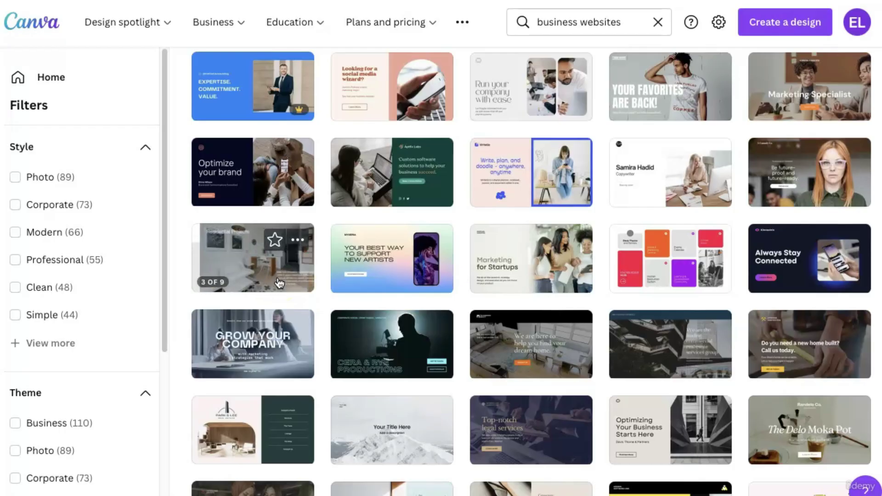
{"action": "scroll", "coordinate": [317, 338], "scroll_direction": "down", "scroll_amount": 4}
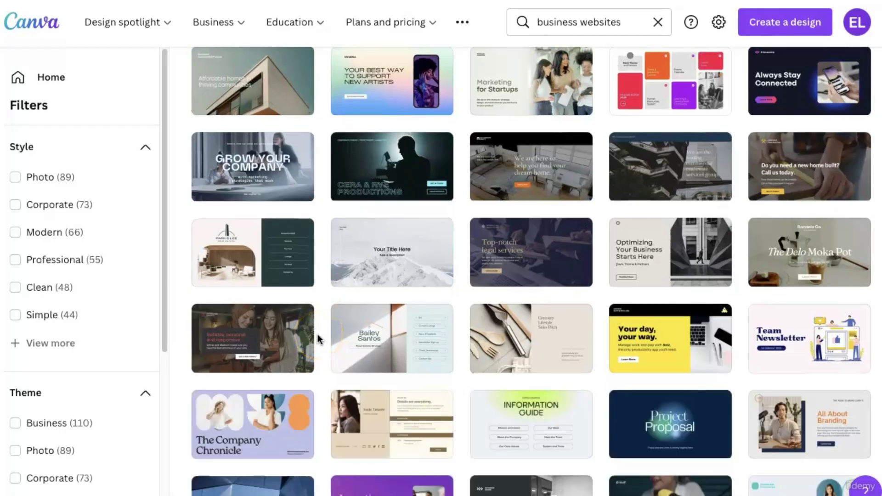
{"action": "scroll", "coordinate": [317, 338], "scroll_direction": "up", "scroll_amount": 5}
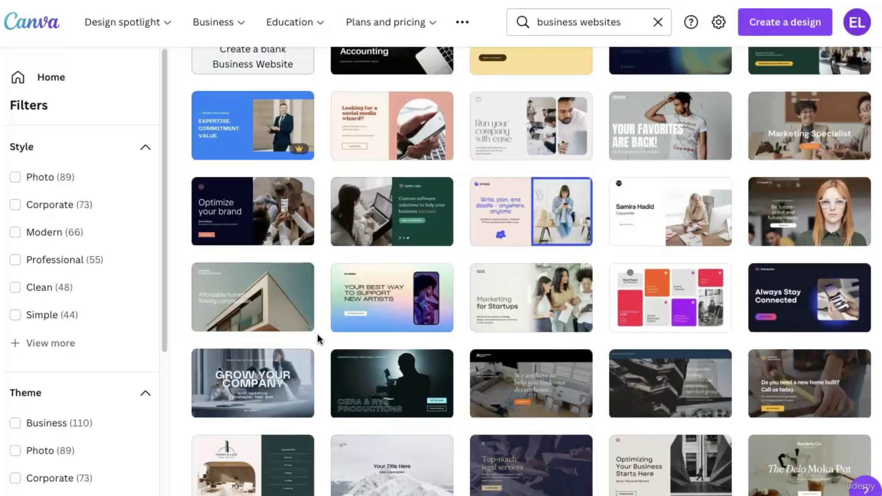
{"action": "left_click", "coordinate": [398, 139]}
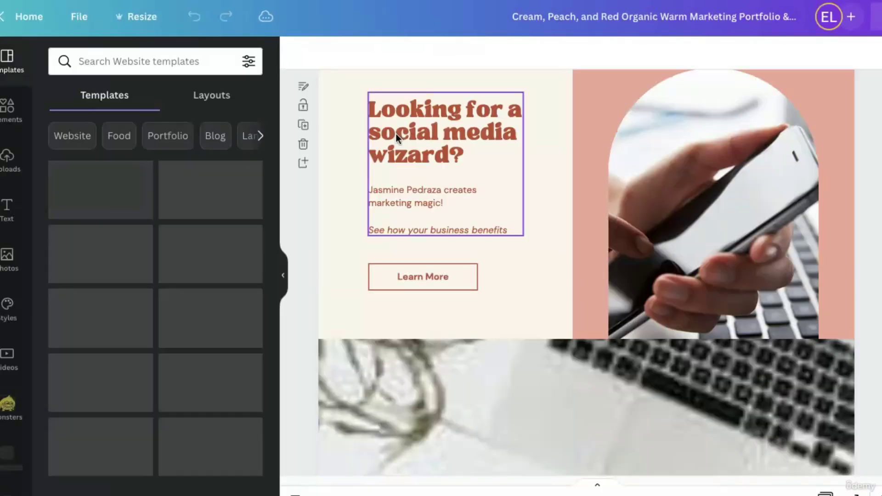
{"action": "left_click", "coordinate": [320, 326]}
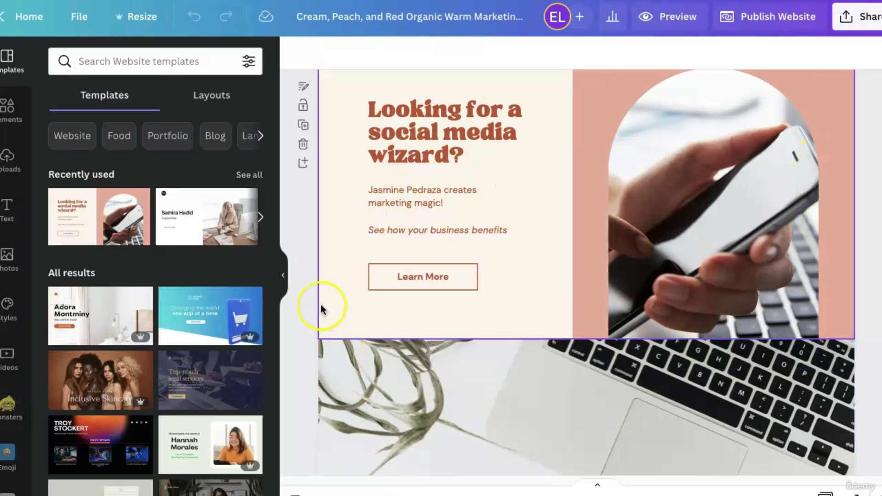
{"action": "scroll", "coordinate": [313, 317], "scroll_direction": "down", "scroll_amount": 3}
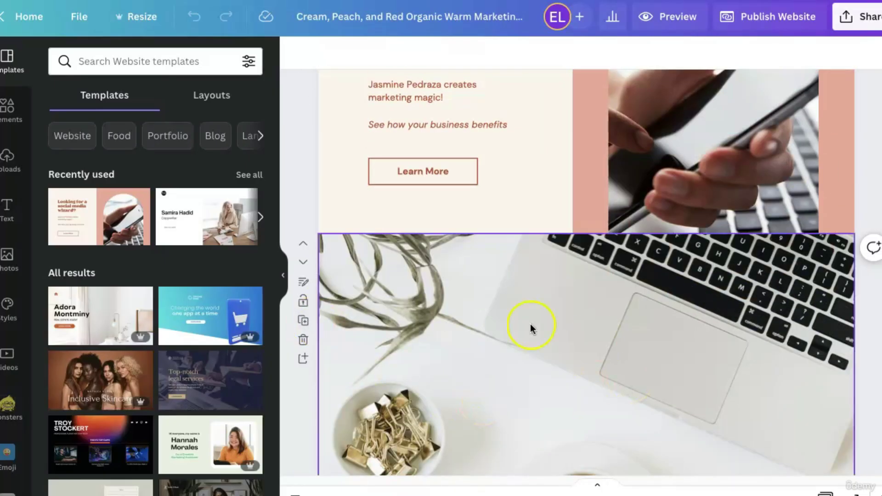
{"action": "scroll", "coordinate": [666, 370], "scroll_direction": "down", "scroll_amount": 10}
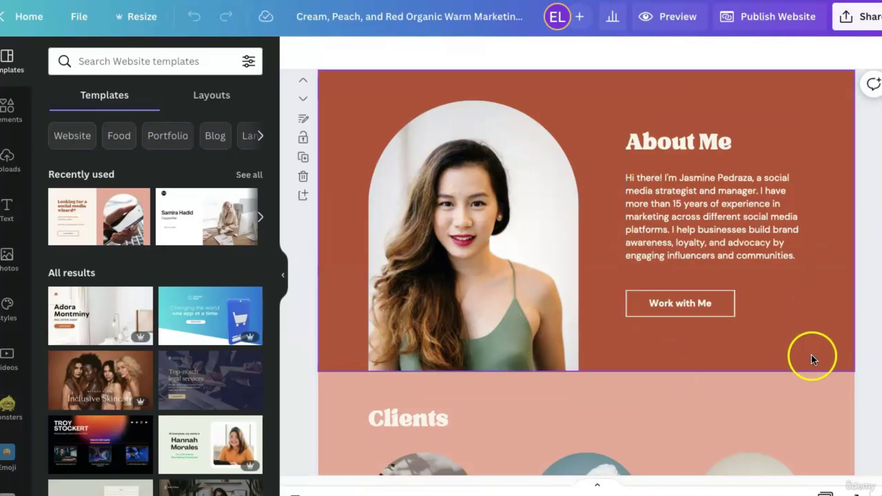
{"action": "scroll", "coordinate": [812, 355], "scroll_direction": "down", "scroll_amount": 6}
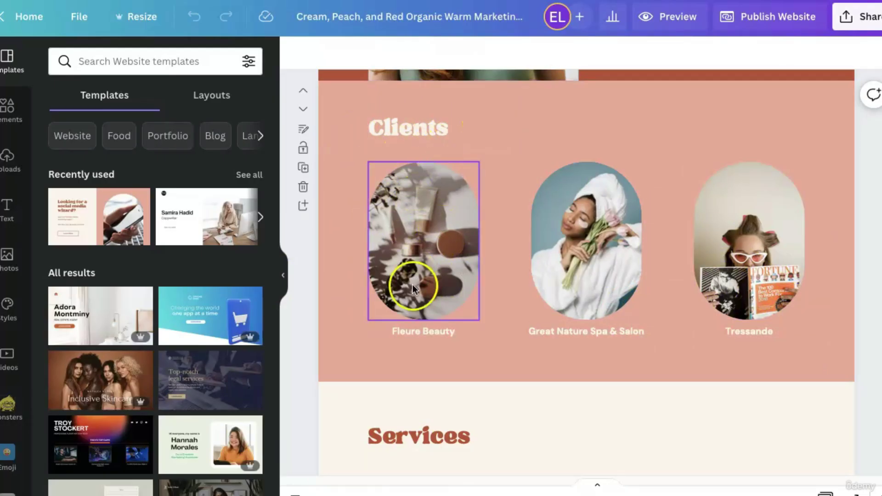
{"action": "scroll", "coordinate": [813, 343], "scroll_direction": "down", "scroll_amount": 1}
{"action": "scroll", "coordinate": [812, 343], "scroll_direction": "down", "scroll_amount": 5}
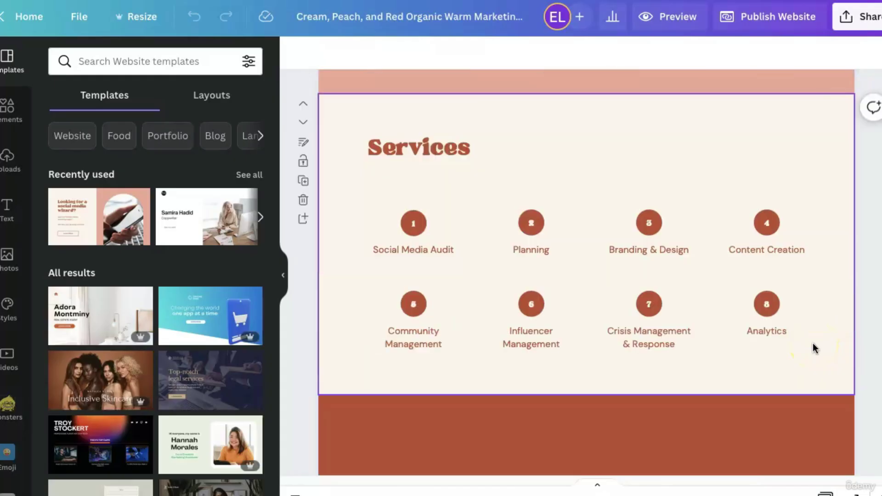
{"action": "scroll", "coordinate": [711, 353], "scroll_direction": "down", "scroll_amount": 2}
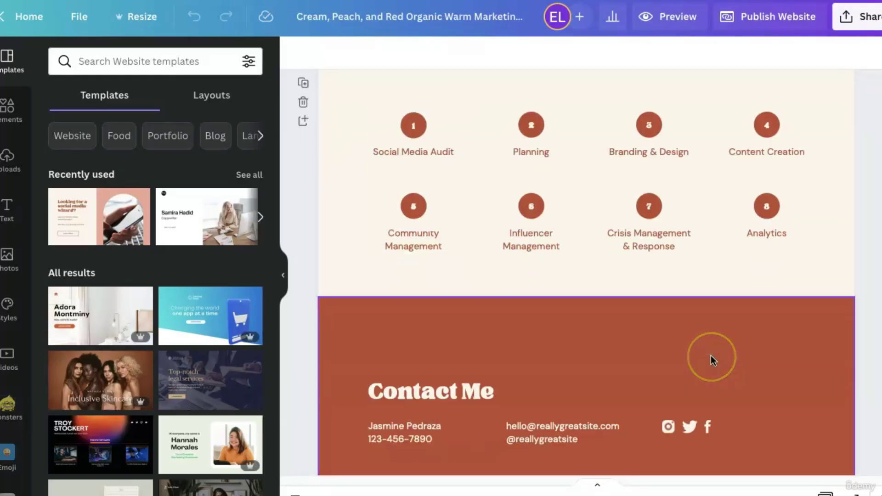
{"action": "scroll", "coordinate": [711, 356], "scroll_direction": "down", "scroll_amount": 3}
{"action": "scroll", "coordinate": [709, 365], "scroll_direction": "up", "scroll_amount": 15}
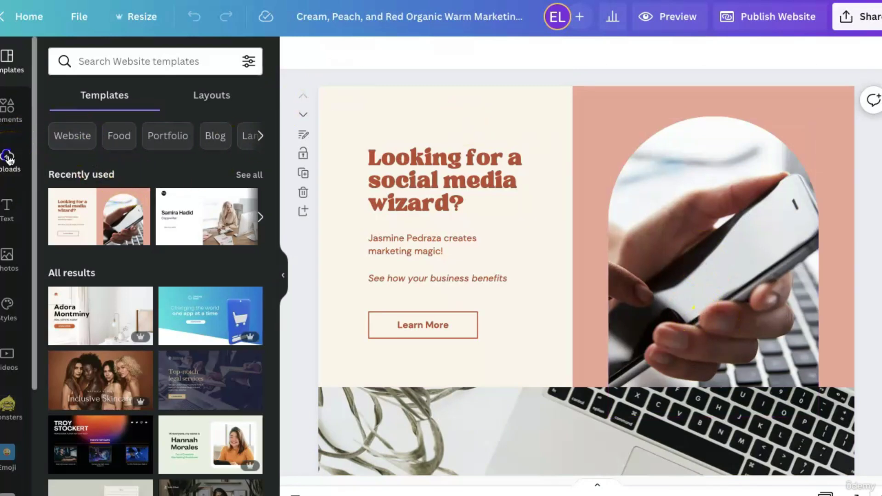
Show the uploaded images, scroll down to the interior photos and pick the kitchen shot.
{"action": "left_click", "coordinate": [7, 158]}
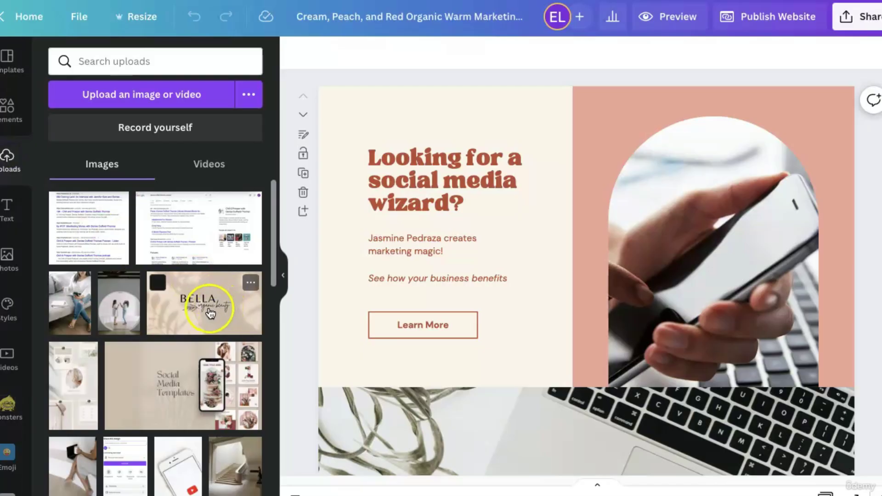
{"action": "scroll", "coordinate": [210, 312], "scroll_direction": "down", "scroll_amount": 15}
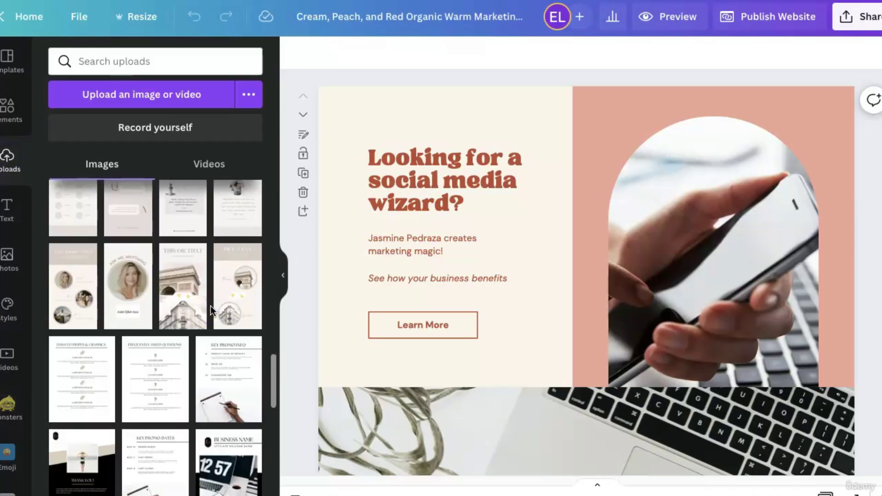
{"action": "scroll", "coordinate": [210, 305], "scroll_direction": "down", "scroll_amount": 10}
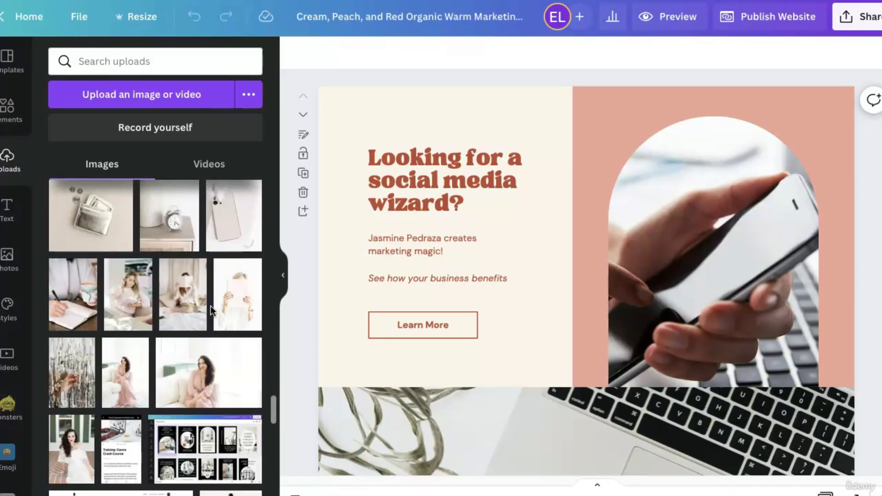
{"action": "scroll", "coordinate": [210, 305], "scroll_direction": "down", "scroll_amount": 15}
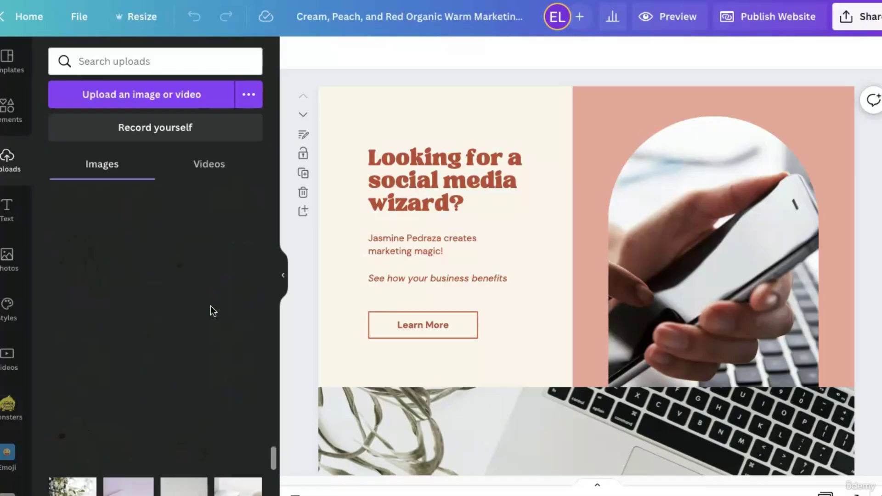
{"action": "scroll", "coordinate": [210, 305], "scroll_direction": "down", "scroll_amount": 15}
{"action": "scroll", "coordinate": [210, 306], "scroll_direction": "down", "scroll_amount": 5}
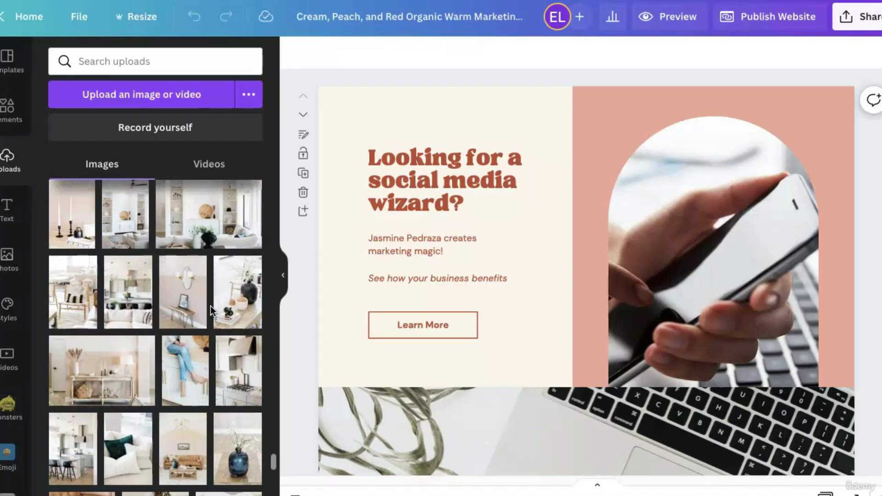
{"action": "scroll", "coordinate": [130, 289], "scroll_direction": "down", "scroll_amount": 2}
{"action": "scroll", "coordinate": [147, 403], "scroll_direction": "down", "scroll_amount": 6}
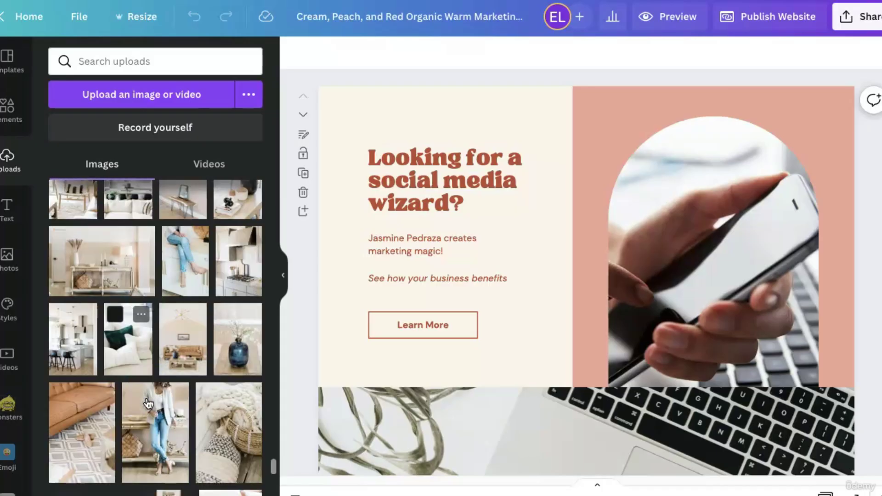
{"action": "scroll", "coordinate": [147, 403], "scroll_direction": "down", "scroll_amount": 10}
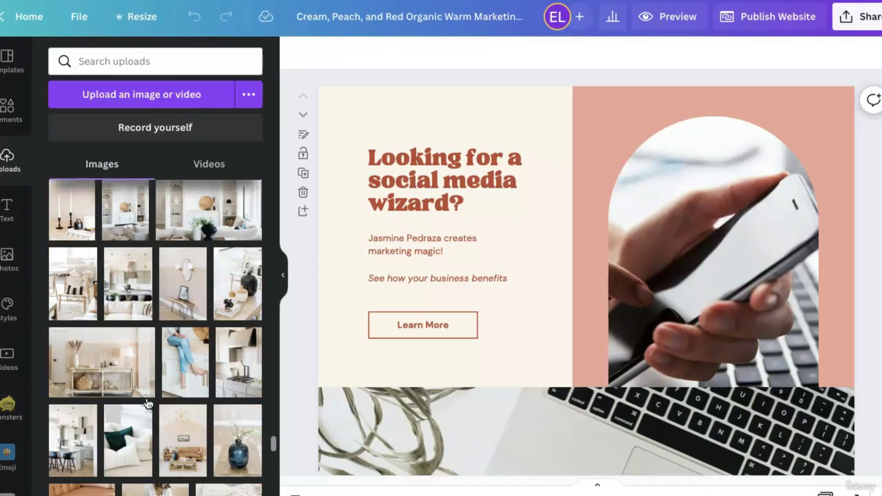
{"action": "scroll", "coordinate": [147, 403], "scroll_direction": "up", "scroll_amount": 1}
{"action": "left_click", "coordinate": [140, 329]}
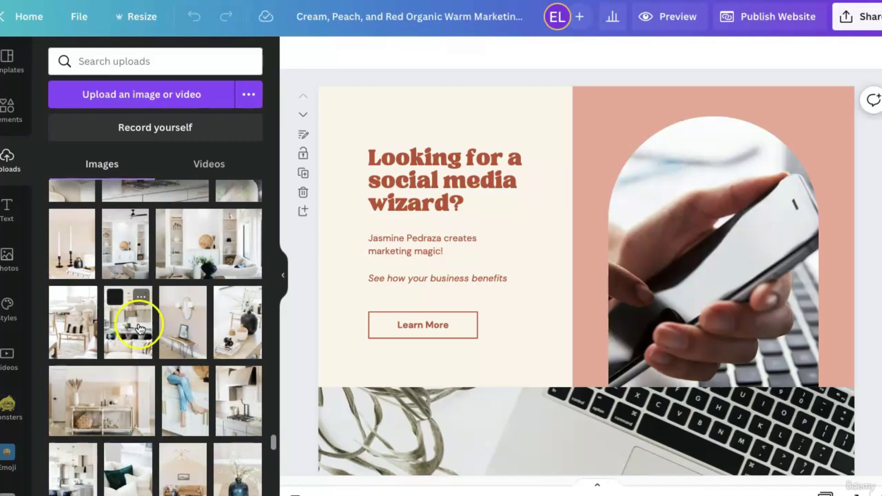
Put the kitchen photo in the arch and try console-table and white-shelves photos on the laptop banner.
{"action": "left_click_drag", "start_coordinate": [161, 321], "coordinate": [622, 294]}
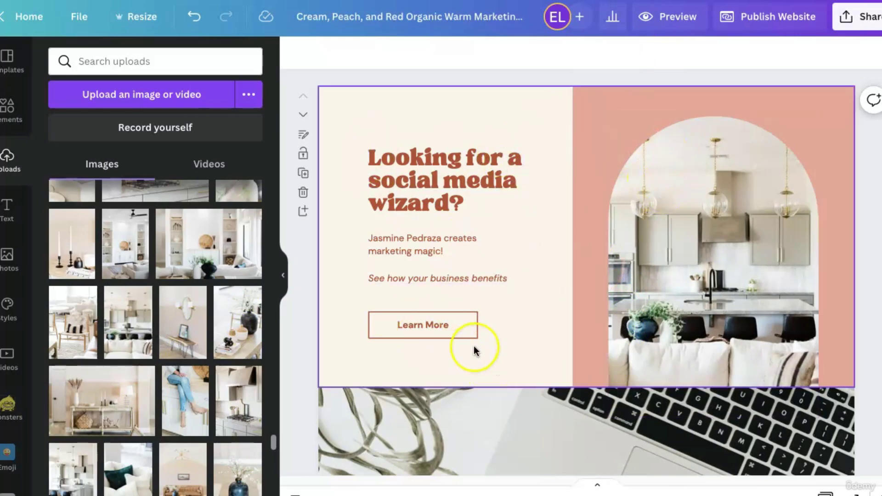
{"action": "scroll", "coordinate": [660, 410], "scroll_direction": "down", "scroll_amount": 3}
{"action": "scroll", "coordinate": [657, 412], "scroll_direction": "down", "scroll_amount": 5}
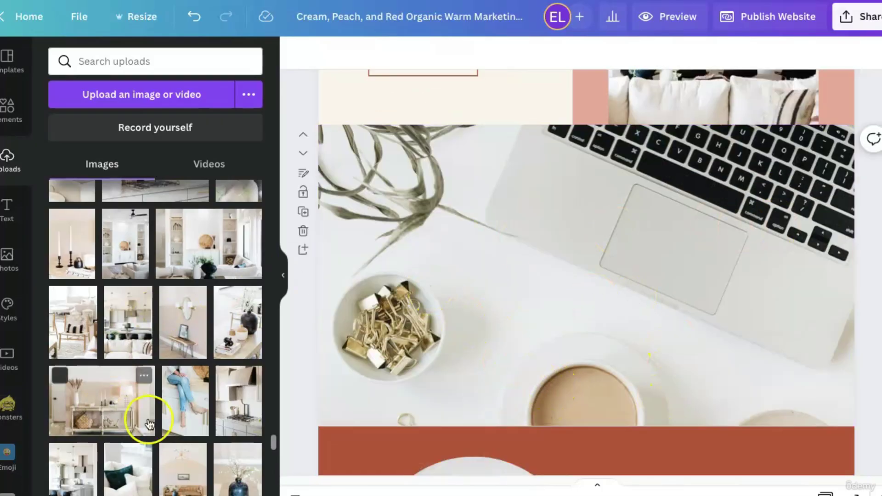
{"action": "left_click_drag", "start_coordinate": [134, 414], "coordinate": [335, 245]}
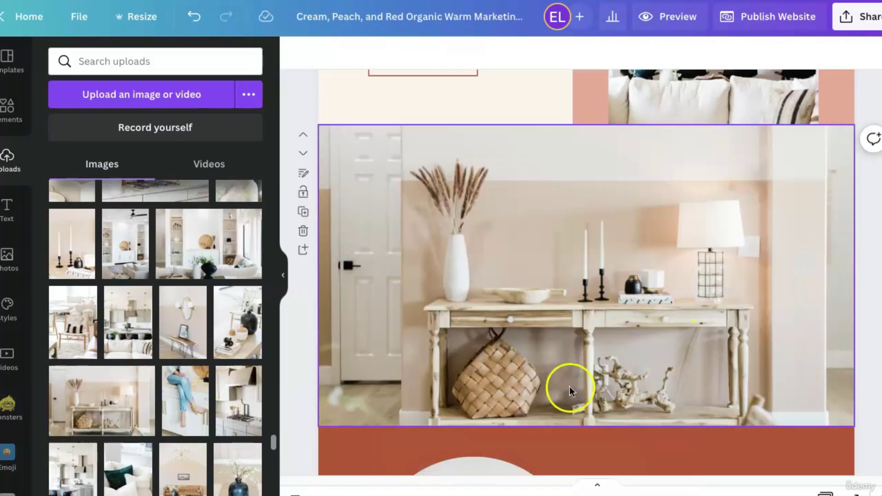
{"action": "scroll", "coordinate": [568, 390], "scroll_direction": "up", "scroll_amount": 2}
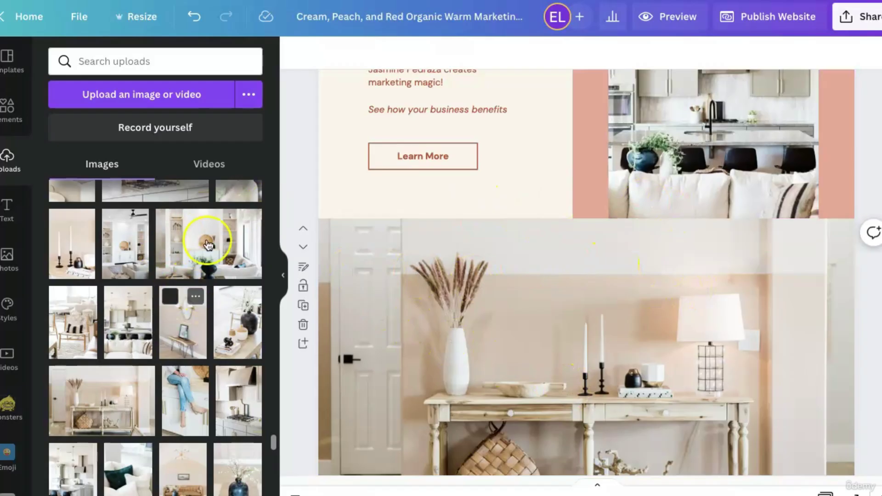
{"action": "left_click_drag", "start_coordinate": [207, 244], "coordinate": [324, 276]}
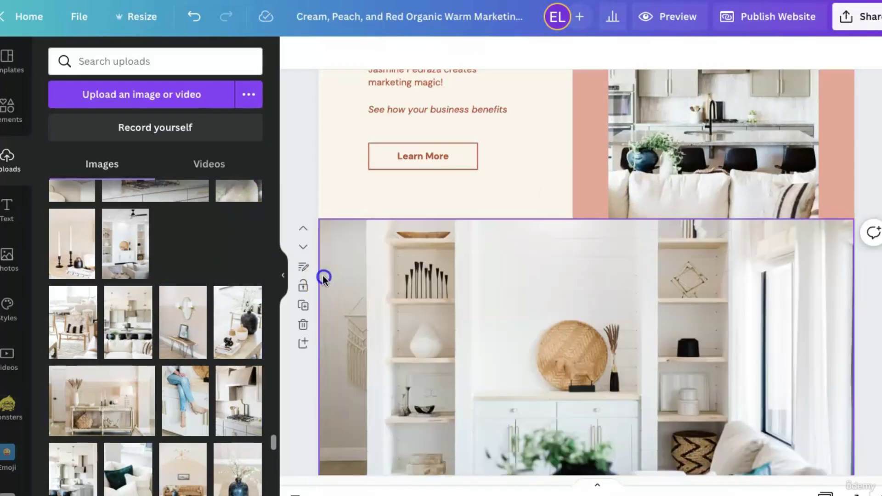
{"action": "scroll", "coordinate": [360, 355], "scroll_direction": "down", "scroll_amount": 2}
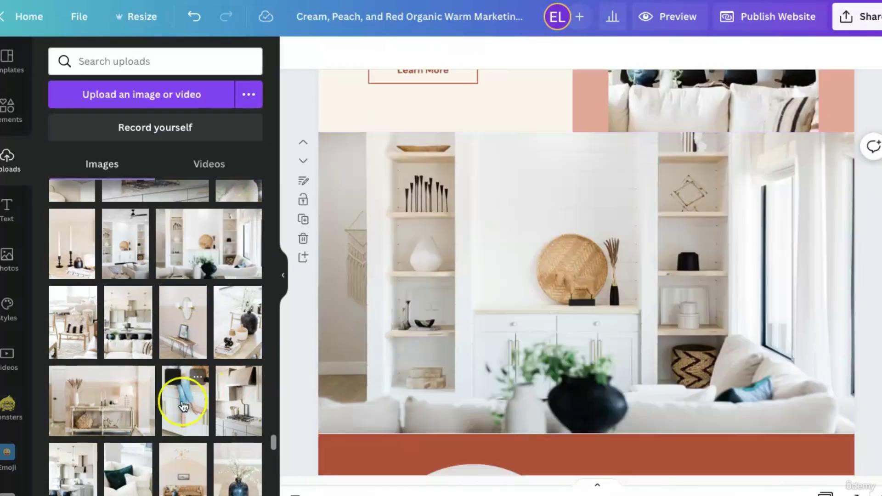
{"action": "scroll", "coordinate": [183, 404], "scroll_direction": "down", "scroll_amount": 4}
{"action": "scroll", "coordinate": [182, 404], "scroll_direction": "down", "scroll_amount": 10}
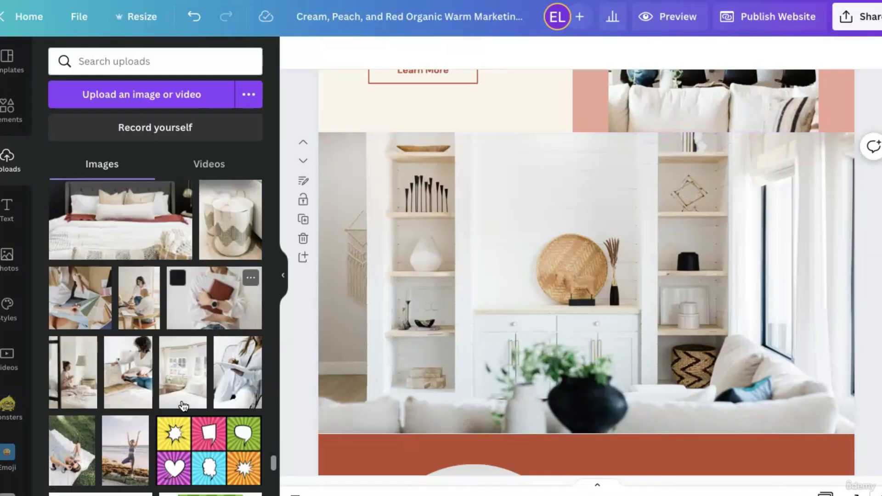
{"action": "scroll", "coordinate": [182, 404], "scroll_direction": "up", "scroll_amount": 10}
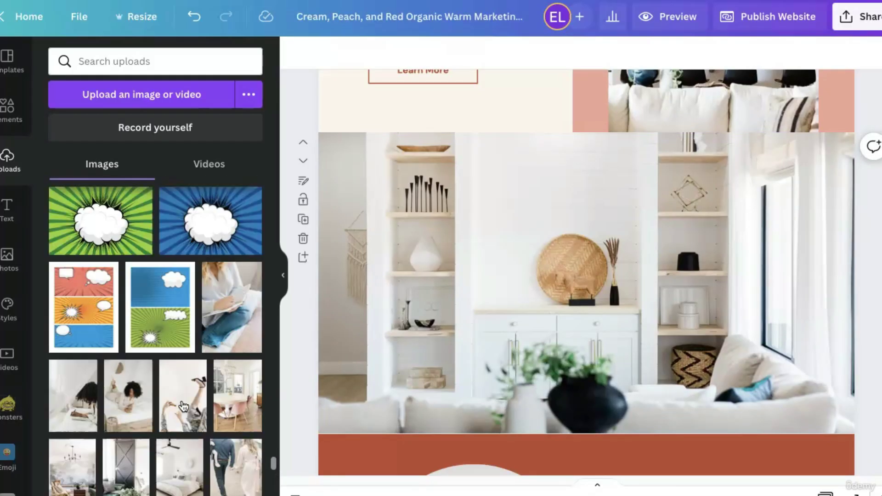
{"action": "scroll", "coordinate": [183, 406], "scroll_direction": "down", "scroll_amount": 5}
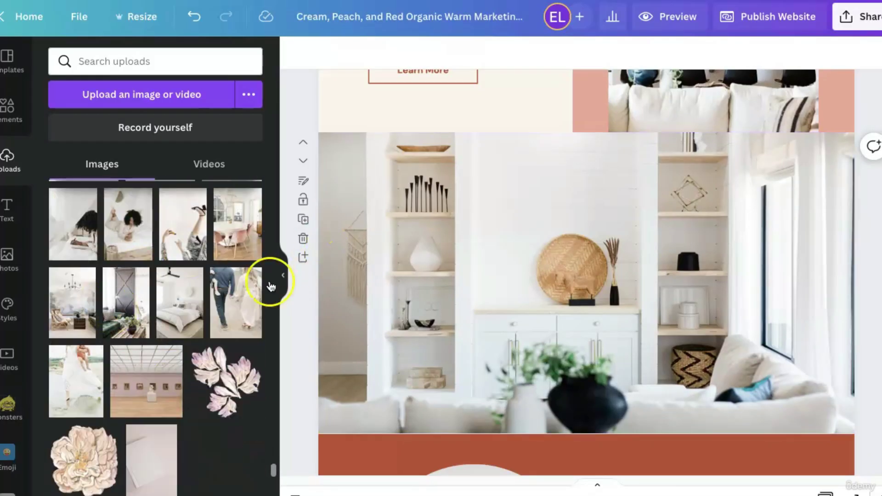
{"action": "scroll", "coordinate": [208, 317], "scroll_direction": "down", "scroll_amount": 5}
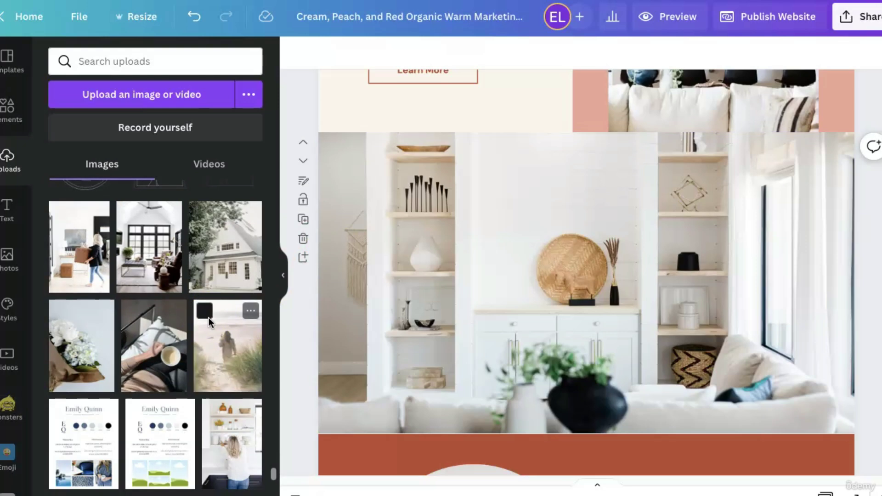
{"action": "scroll", "coordinate": [501, 322], "scroll_direction": "up", "scroll_amount": 5}
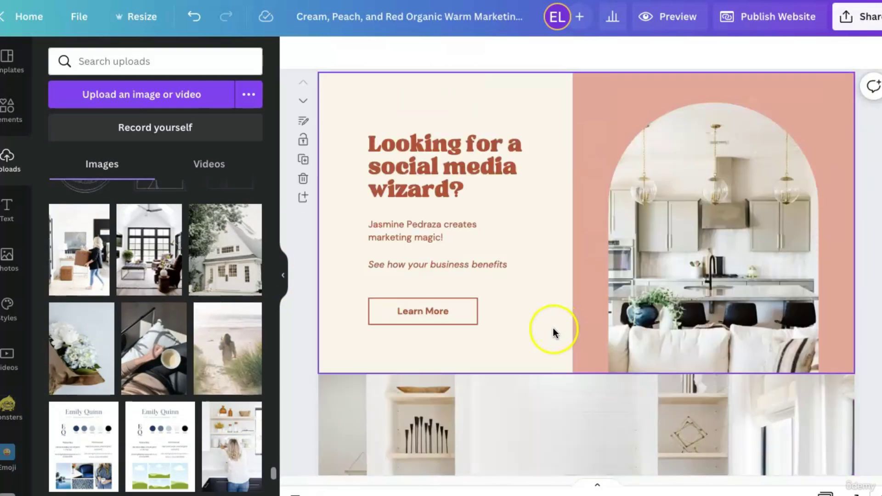
{"action": "scroll", "coordinate": [553, 332], "scroll_direction": "down", "scroll_amount": 5}
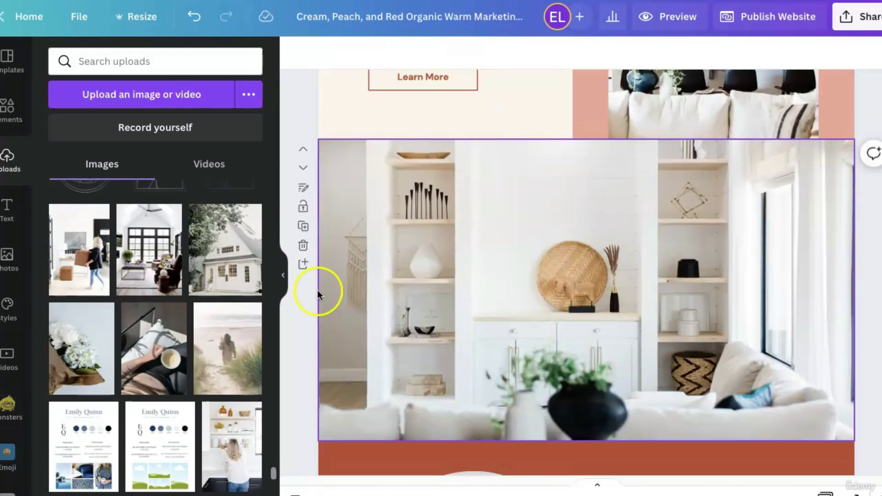
Try the white house photo, then settle on the black-windowed living room, shifted up in frame.
{"action": "left_click_drag", "start_coordinate": [225, 249], "coordinate": [322, 301]}
{"action": "double_click", "coordinate": [484, 350]}
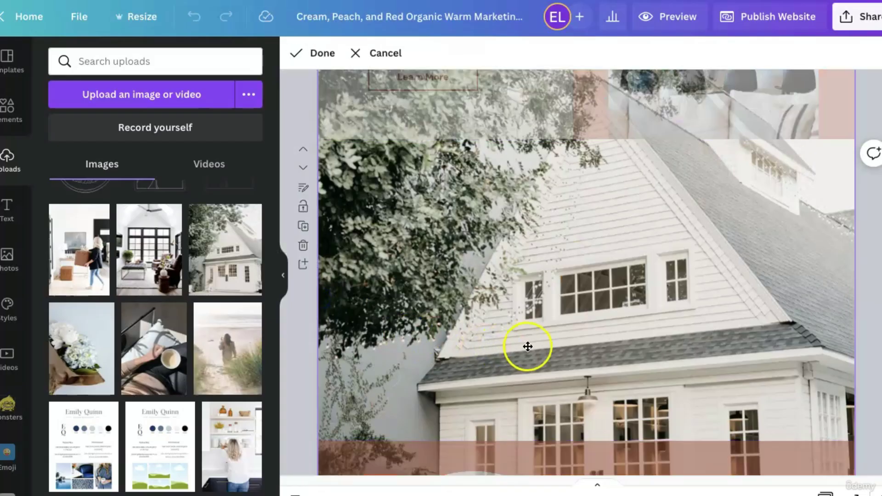
{"action": "left_click_drag", "start_coordinate": [547, 342], "coordinate": [551, 181]}
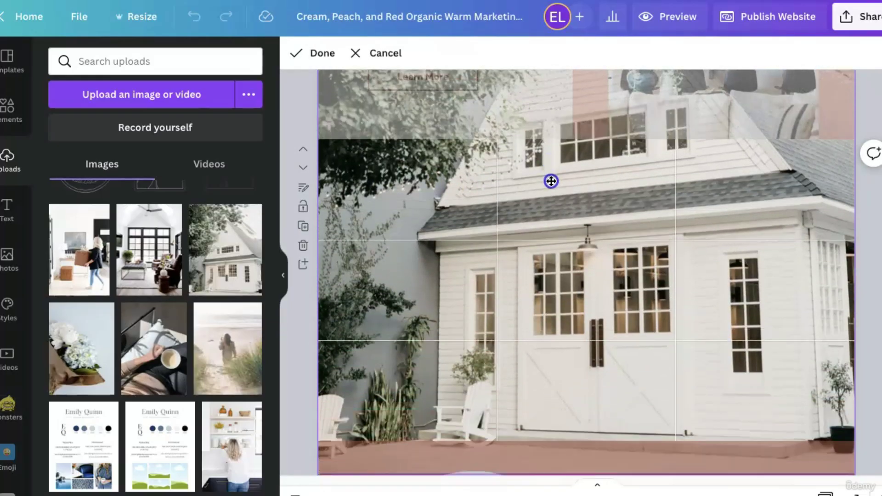
{"action": "left_click", "coordinate": [305, 331]}
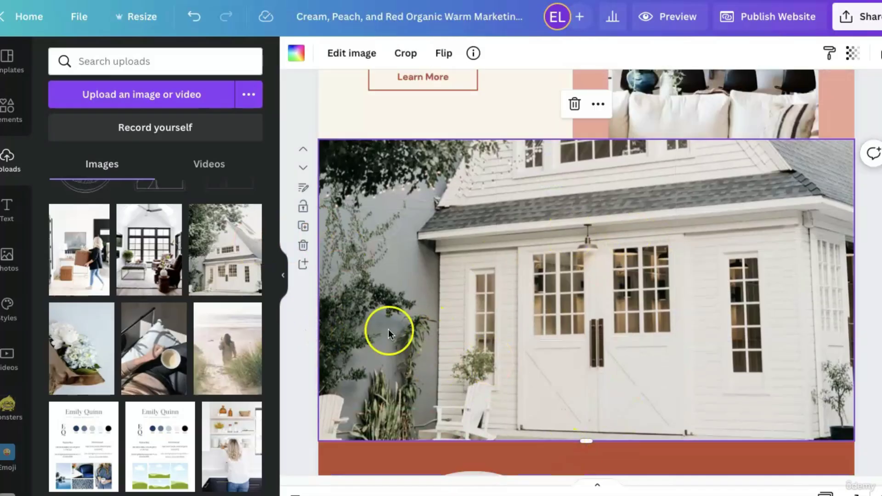
{"action": "left_click_drag", "start_coordinate": [162, 261], "coordinate": [318, 282]}
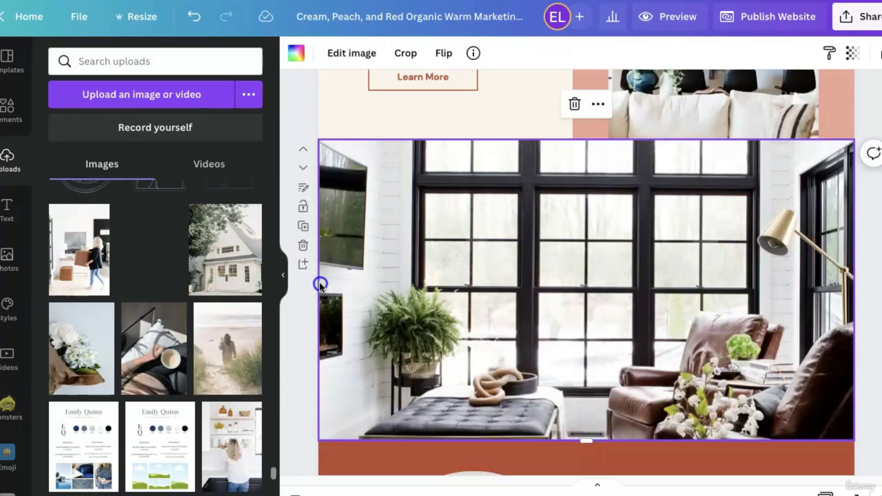
{"action": "double_click", "coordinate": [491, 342]}
{"action": "left_click_drag", "start_coordinate": [491, 343], "coordinate": [585, 254]}
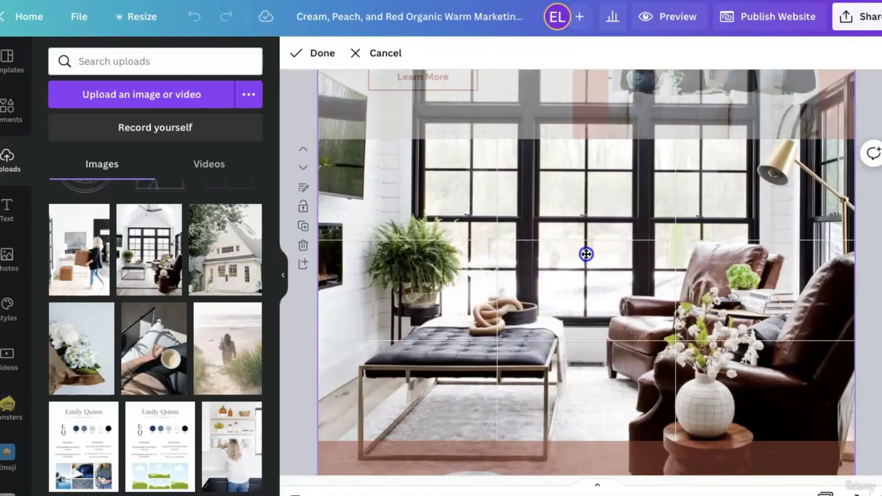
{"action": "left_click", "coordinate": [293, 390]}
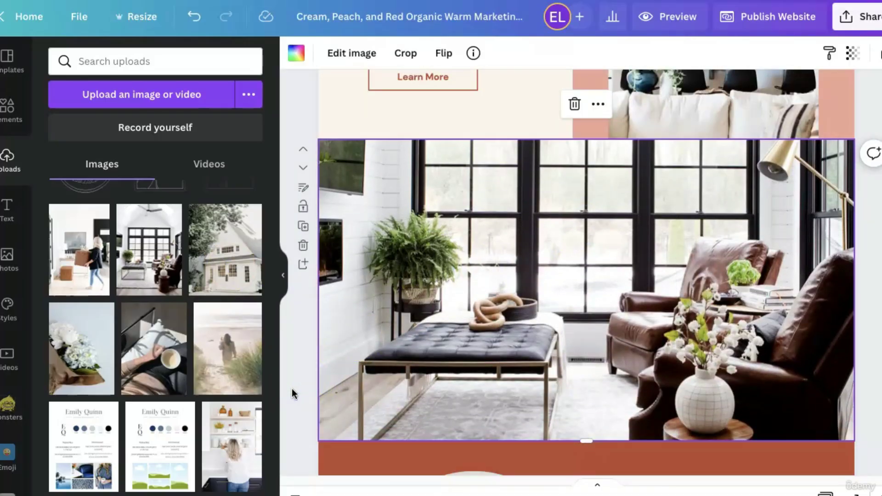
Place the woman-with-basket photo in the About Me arch and move it up inside the frame.
{"action": "scroll", "coordinate": [586, 367], "scroll_direction": "down", "scroll_amount": 3}
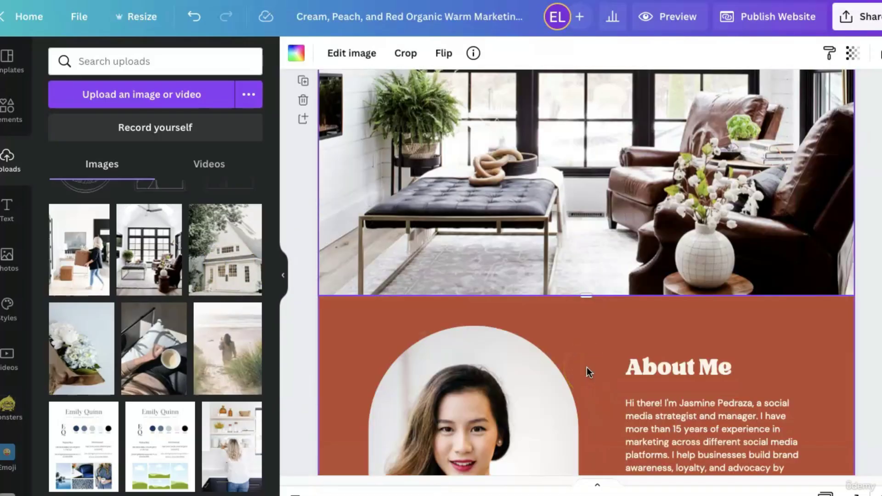
{"action": "scroll", "coordinate": [586, 368], "scroll_direction": "down", "scroll_amount": 4}
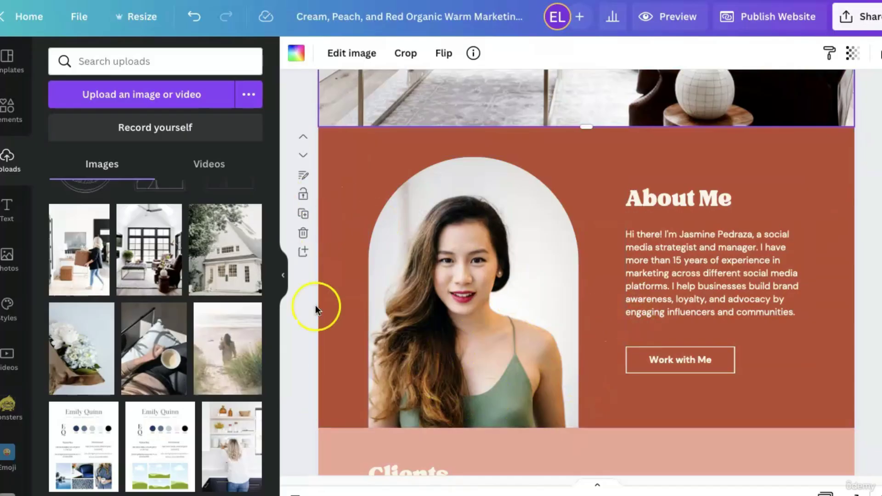
{"action": "left_click_drag", "start_coordinate": [82, 258], "coordinate": [406, 282]}
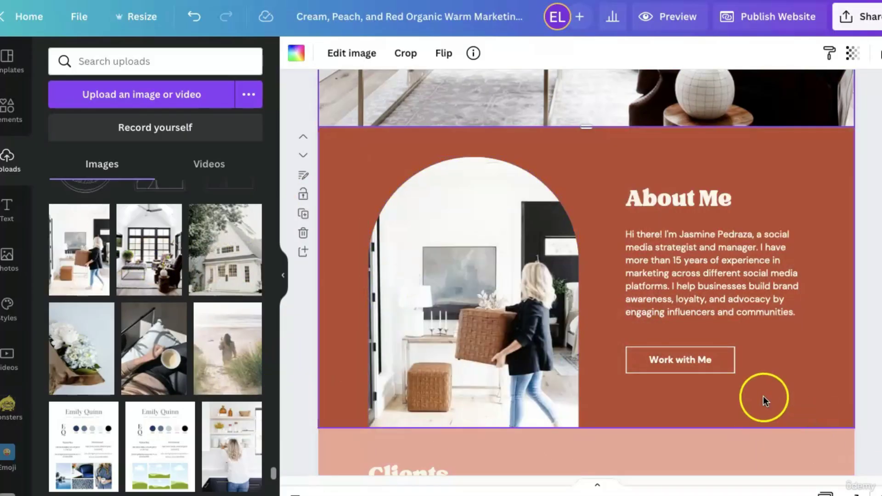
{"action": "double_click", "coordinate": [552, 358]}
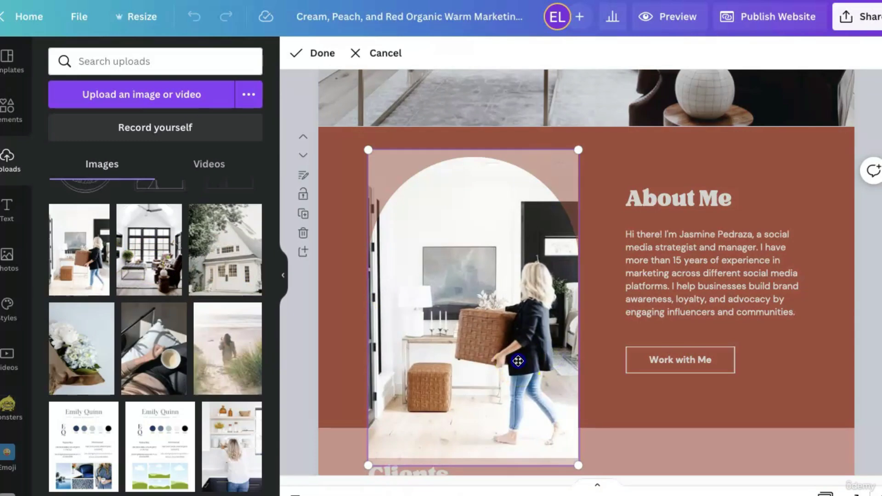
{"action": "left_click_drag", "start_coordinate": [518, 361], "coordinate": [518, 336]}
{"action": "left_click", "coordinate": [475, 361]}
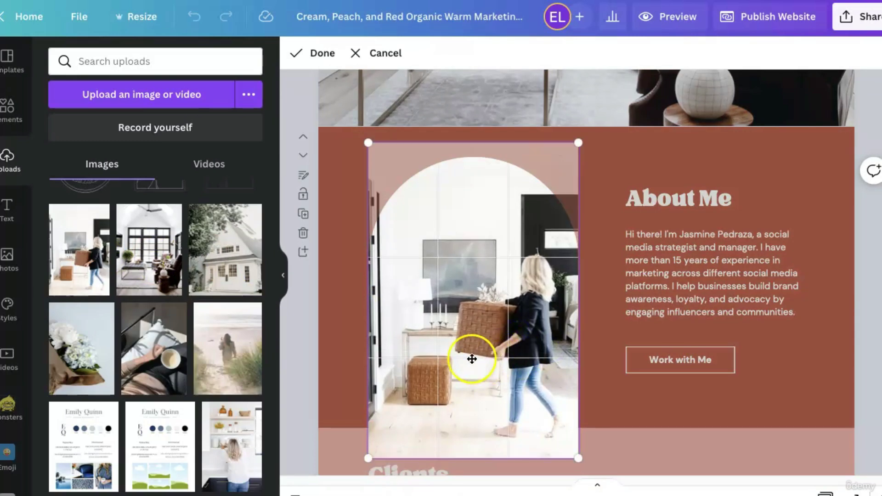
{"action": "left_click", "coordinate": [692, 407]}
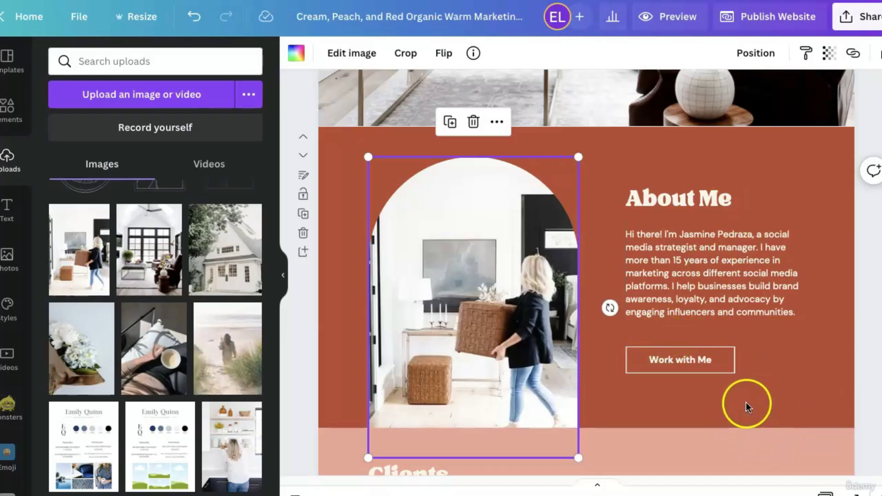
Move the Facebook, Twitter and Instagram icons beneath the contact details, above Get a free proposal.
{"action": "scroll", "coordinate": [747, 402], "scroll_direction": "down", "scroll_amount": 10}
{"action": "scroll", "coordinate": [746, 402], "scroll_direction": "down", "scroll_amount": 5}
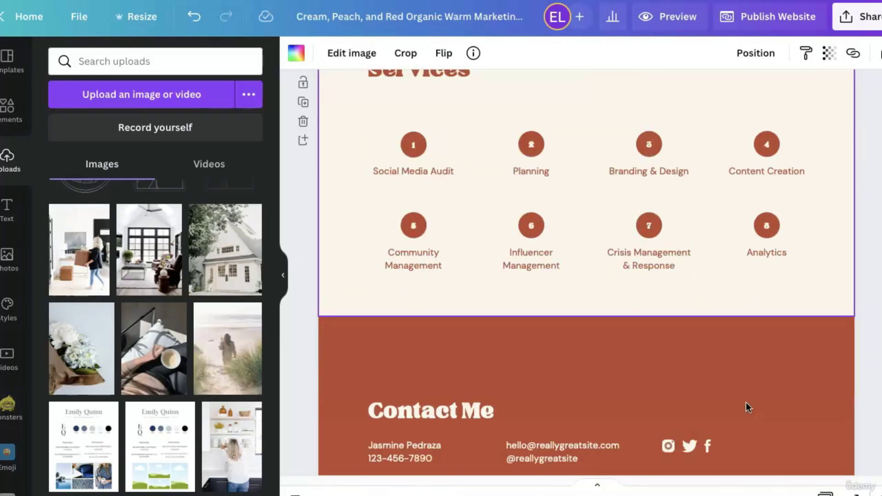
{"action": "left_click_drag", "start_coordinate": [746, 402], "coordinate": [654, 373]}
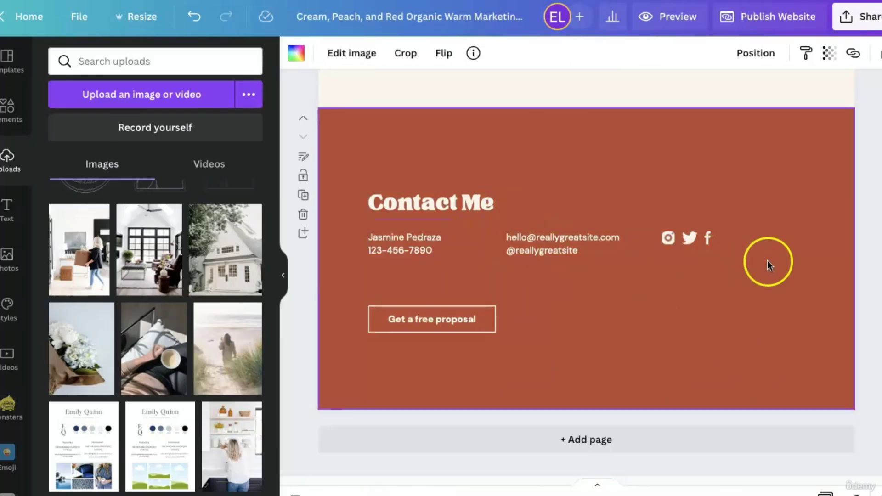
{"action": "left_click", "coordinate": [712, 239]}
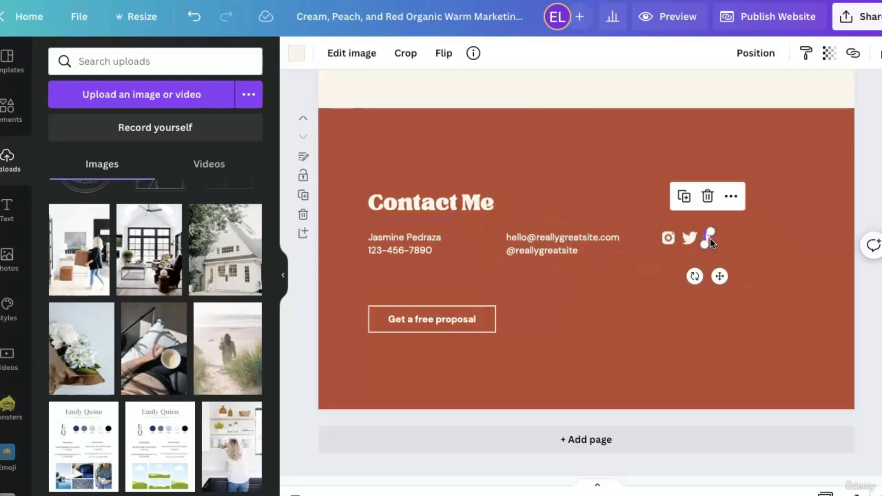
{"action": "left_click_drag", "start_coordinate": [710, 238], "coordinate": [672, 238]}
{"action": "left_click", "coordinate": [699, 276]}
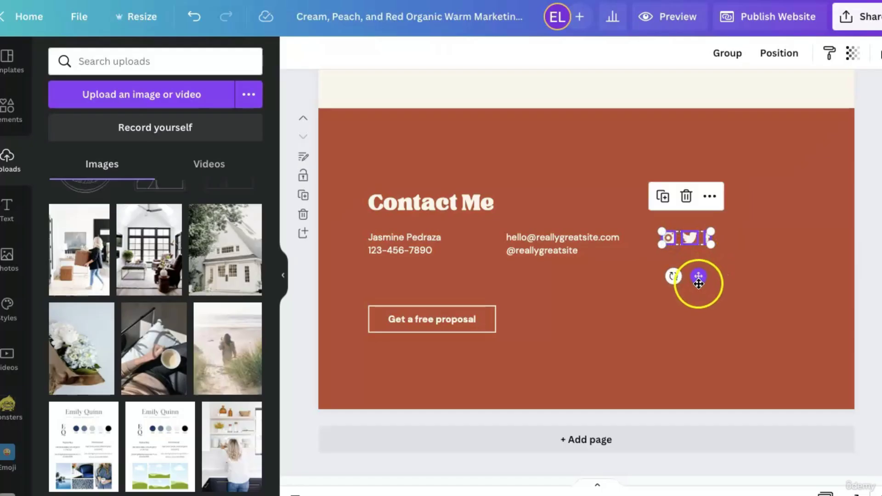
{"action": "left_click_drag", "start_coordinate": [698, 283], "coordinate": [407, 327]}
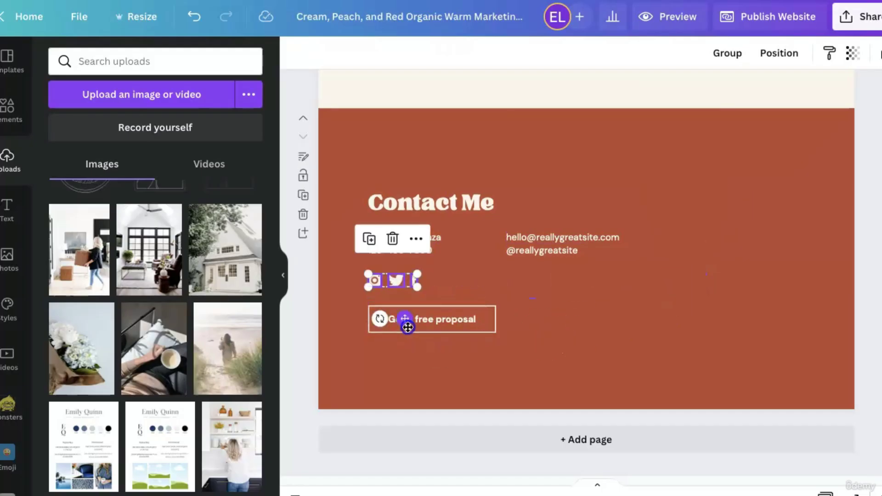
{"action": "left_click", "coordinate": [672, 318]}
Select the About Me arch photo of the basket-carrying woman, then return to Contact Me.
{"action": "scroll", "coordinate": [721, 260], "scroll_direction": "up", "scroll_amount": 15}
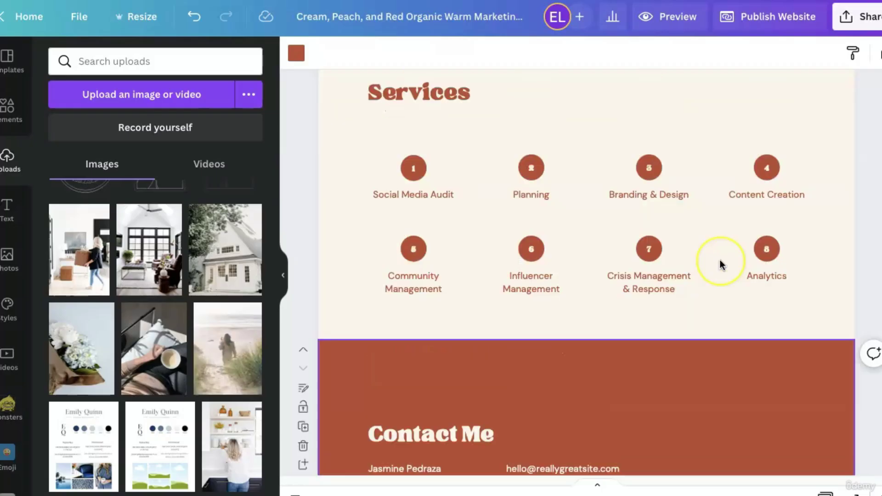
{"action": "scroll", "coordinate": [721, 266], "scroll_direction": "up", "scroll_amount": 3}
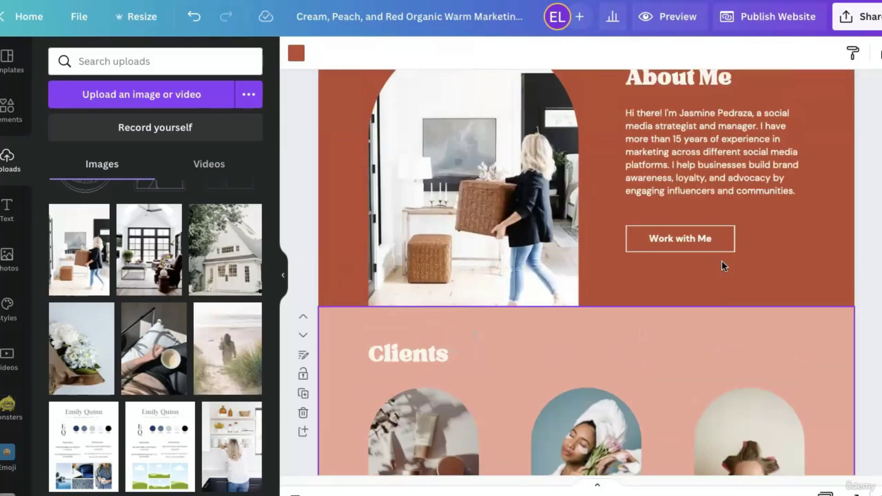
{"action": "left_click", "coordinate": [538, 202]}
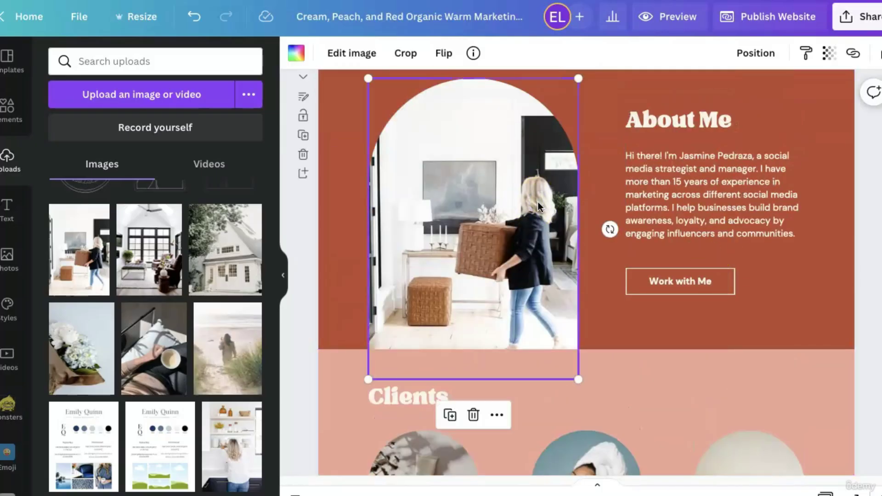
{"action": "scroll", "coordinate": [703, 282], "scroll_direction": "down", "scroll_amount": 15}
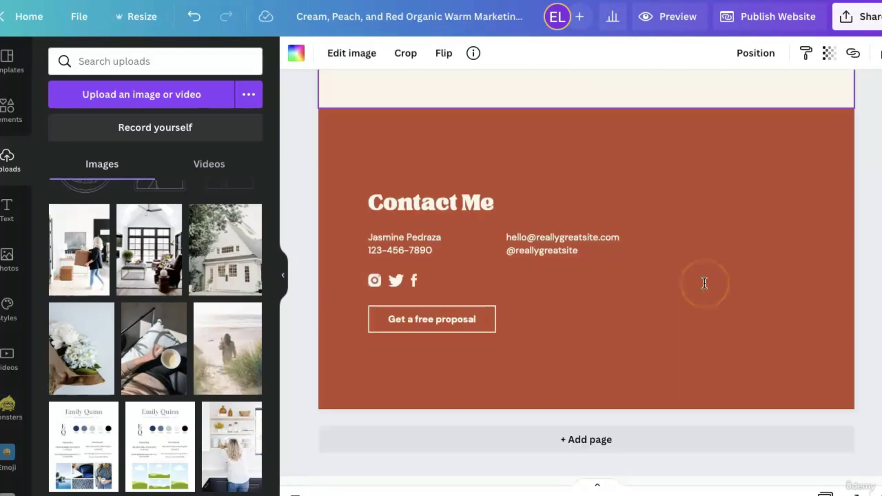
Paste the arch photo on the right of Contact Me and shift the email and handle text left.
{"action": "key", "text": "ctrl+v"}
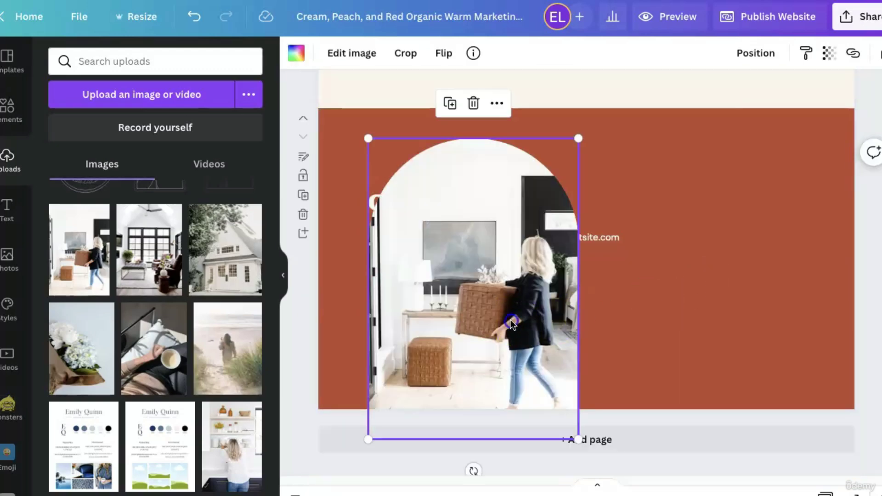
{"action": "left_click_drag", "start_coordinate": [512, 321], "coordinate": [769, 319]}
{"action": "left_click", "coordinate": [547, 251]}
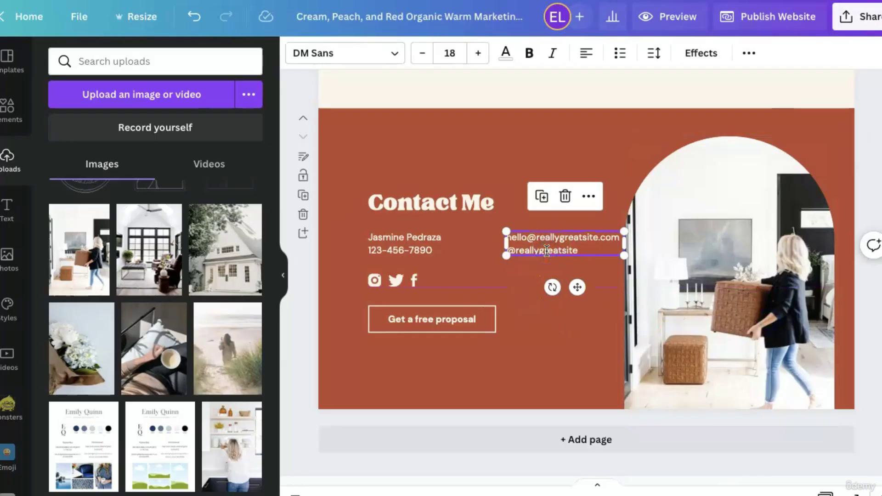
{"action": "left_click", "coordinate": [547, 251]}
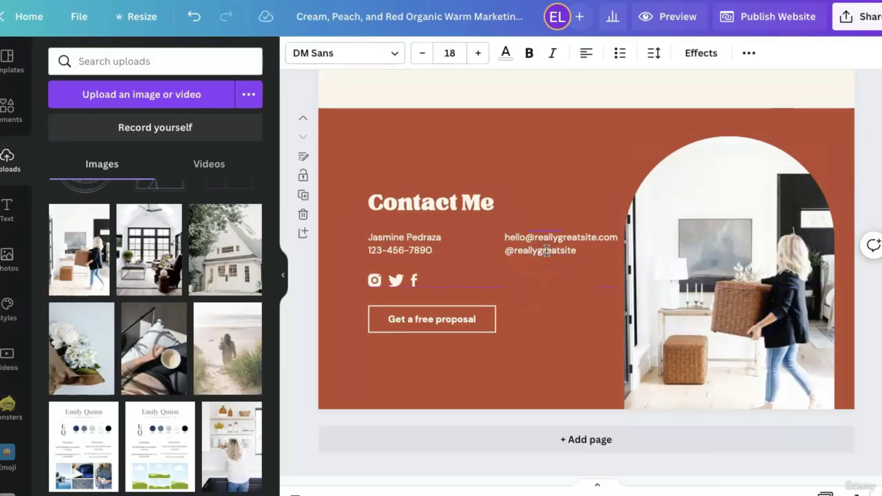
{"action": "left_click_drag", "start_coordinate": [547, 251], "coordinate": [537, 254]}
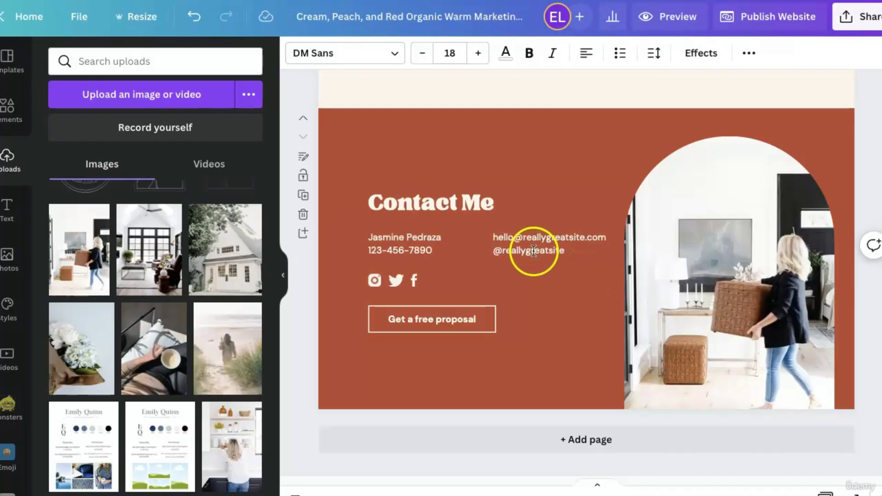
{"action": "double_click", "coordinate": [534, 251]}
{"action": "left_click_drag", "start_coordinate": [561, 290], "coordinate": [545, 288]}
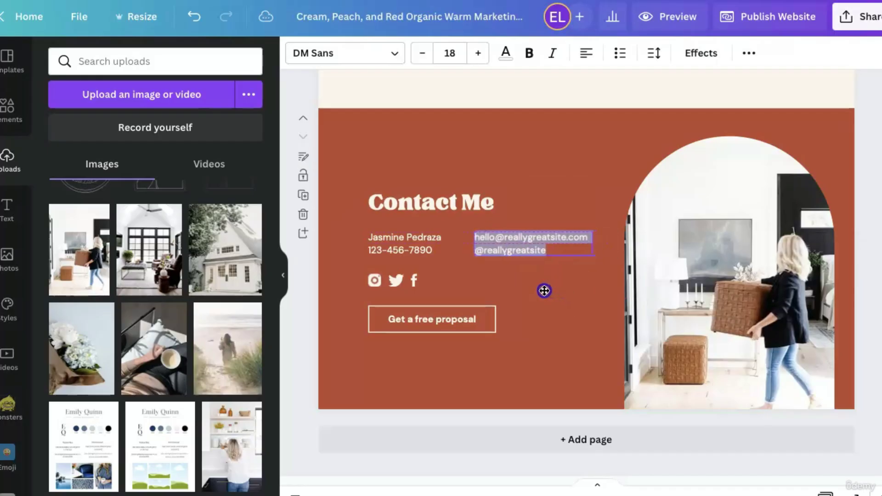
{"action": "left_click", "coordinate": [571, 341]}
Fill the Contact Me arch with the woman-at-kitchen-shelves photo and check its crop.
{"action": "left_click_drag", "start_coordinate": [236, 453], "coordinate": [693, 327]}
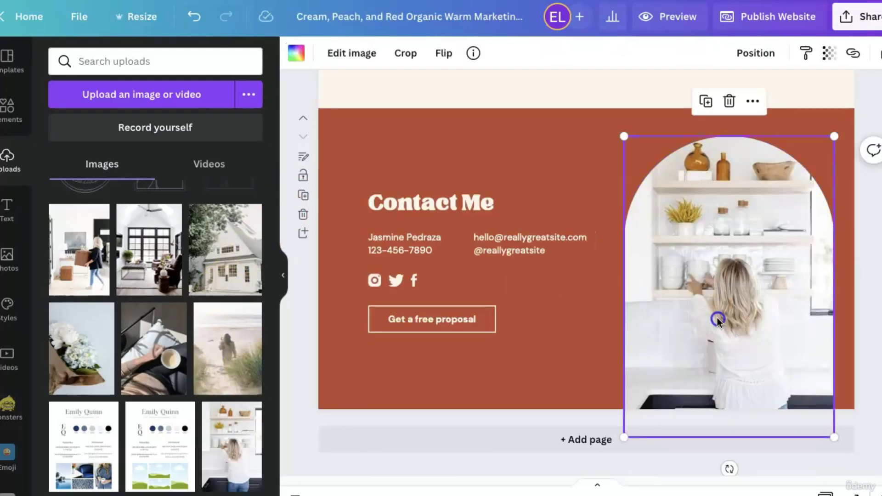
{"action": "double_click", "coordinate": [718, 319]}
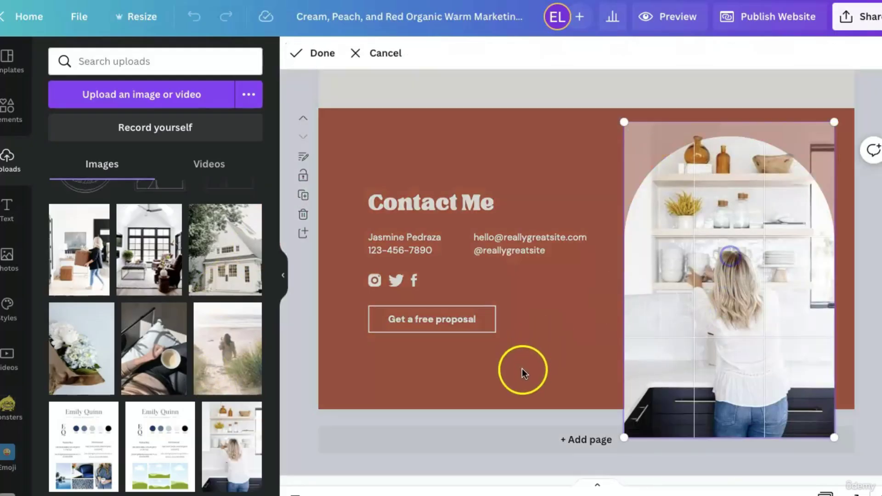
{"action": "left_click", "coordinate": [522, 371]}
{"action": "left_click", "coordinate": [571, 348]}
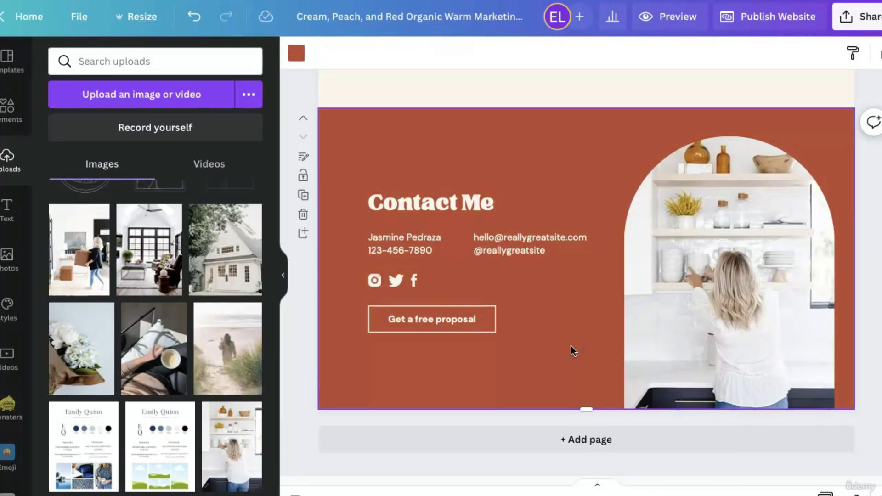
{"action": "left_click", "coordinate": [837, 262]}
{"action": "scroll", "coordinate": [724, 331], "scroll_direction": "up", "scroll_amount": 5}
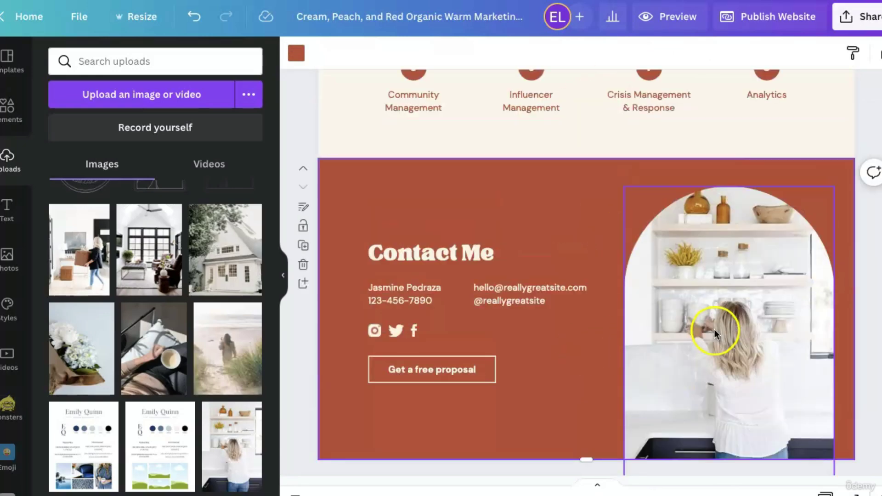
{"action": "left_click", "coordinate": [529, 309]}
{"action": "scroll", "coordinate": [528, 309], "scroll_direction": "up", "scroll_amount": 10}
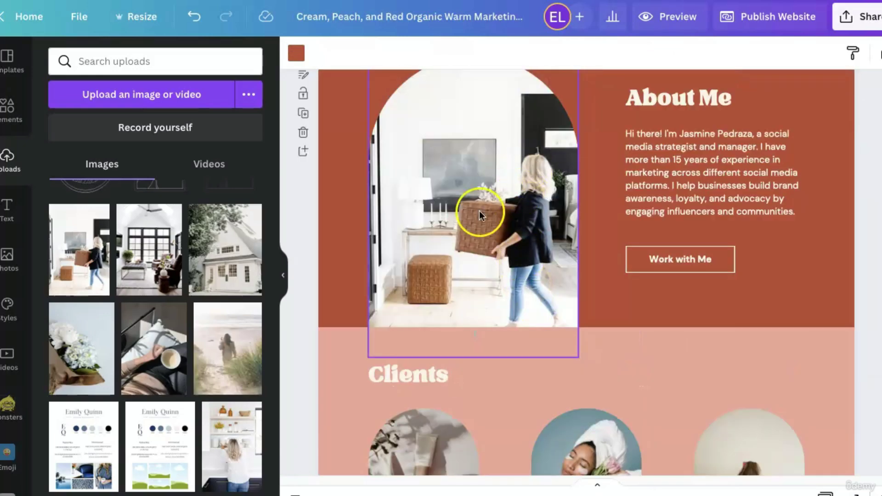
{"action": "scroll", "coordinate": [690, 299], "scroll_direction": "down", "scroll_amount": 10}
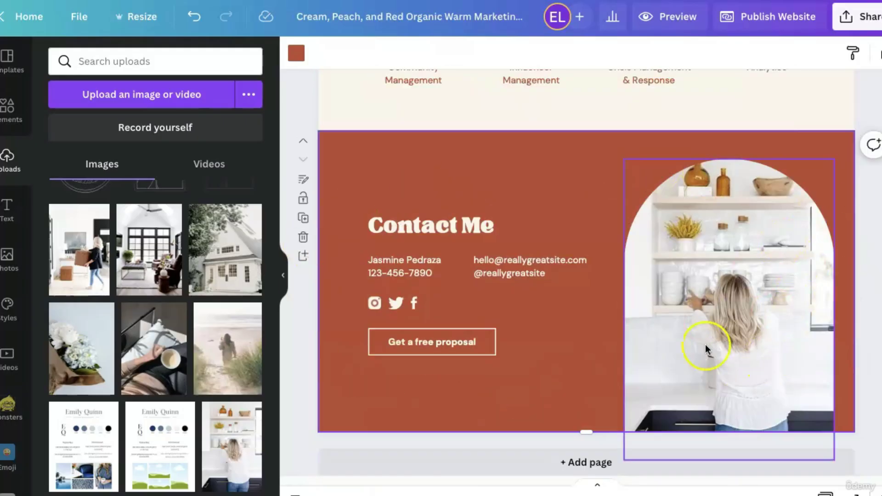
{"action": "scroll", "coordinate": [690, 341], "scroll_direction": "up", "scroll_amount": 5}
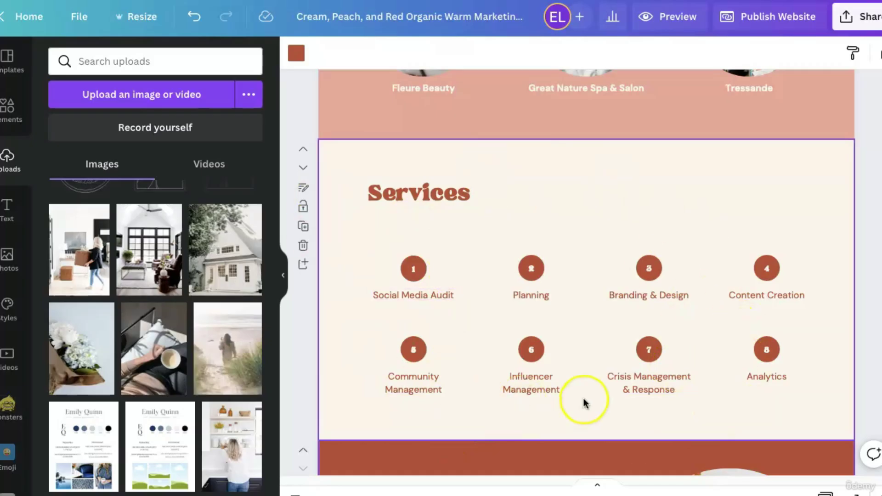
Change the Clients heading to read Services.
{"action": "scroll", "coordinate": [583, 399], "scroll_direction": "up", "scroll_amount": 4}
{"action": "scroll", "coordinate": [584, 397], "scroll_direction": "up", "scroll_amount": 6}
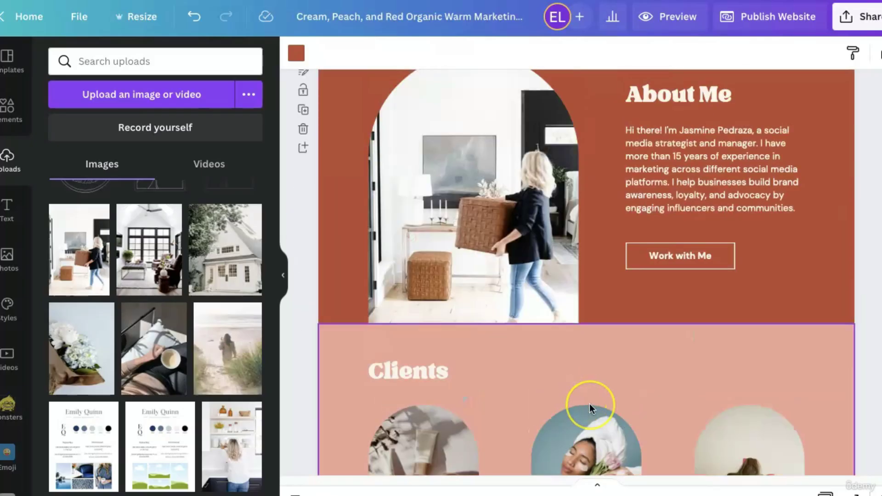
{"action": "scroll", "coordinate": [589, 404], "scroll_direction": "down", "scroll_amount": 6}
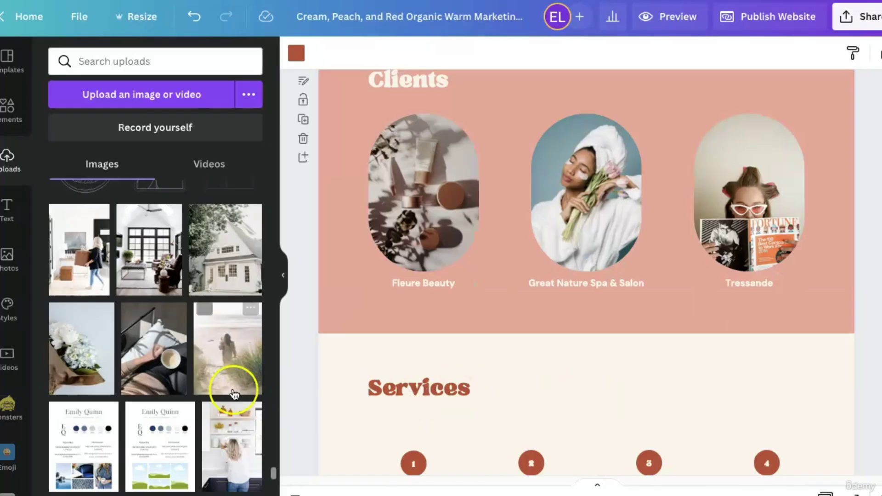
{"action": "scroll", "coordinate": [623, 335], "scroll_direction": "down", "scroll_amount": 3}
{"action": "scroll", "coordinate": [622, 333], "scroll_direction": "down", "scroll_amount": 1}
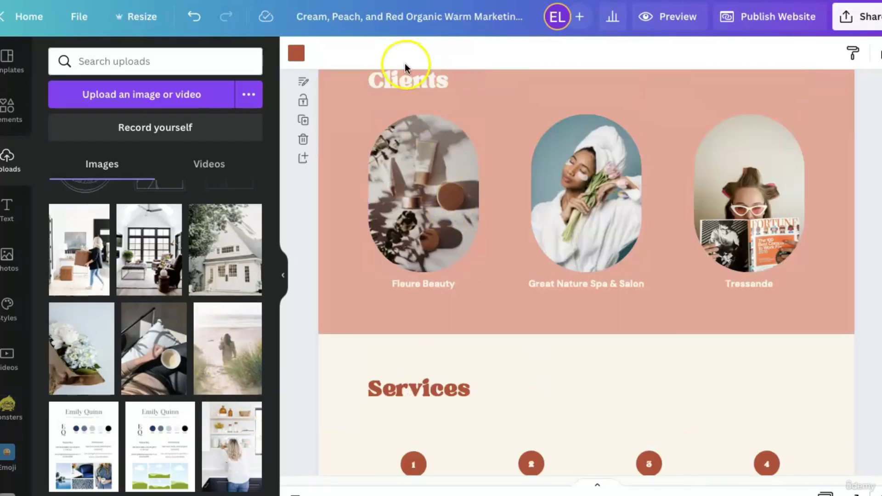
{"action": "scroll", "coordinate": [409, 83], "scroll_direction": "up", "scroll_amount": 1}
{"action": "left_click", "coordinate": [413, 118]}
{"action": "double_click", "coordinate": [414, 119]}
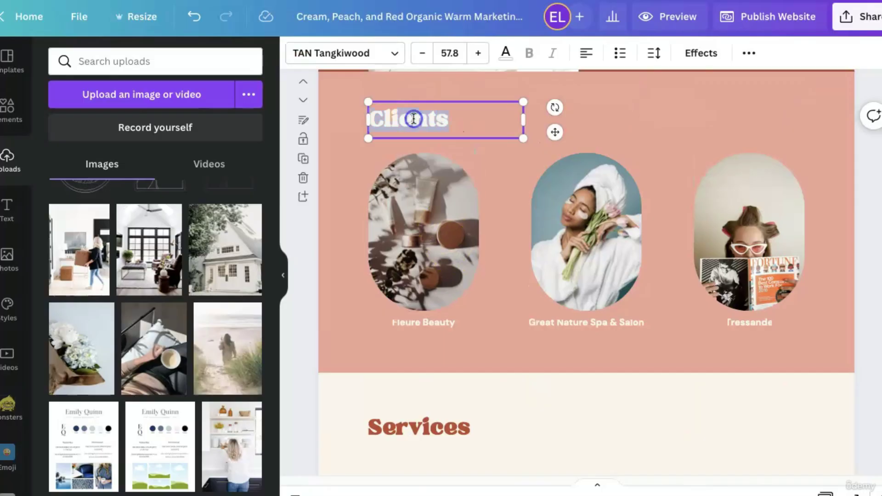
{"action": "type", "text": "Services"}
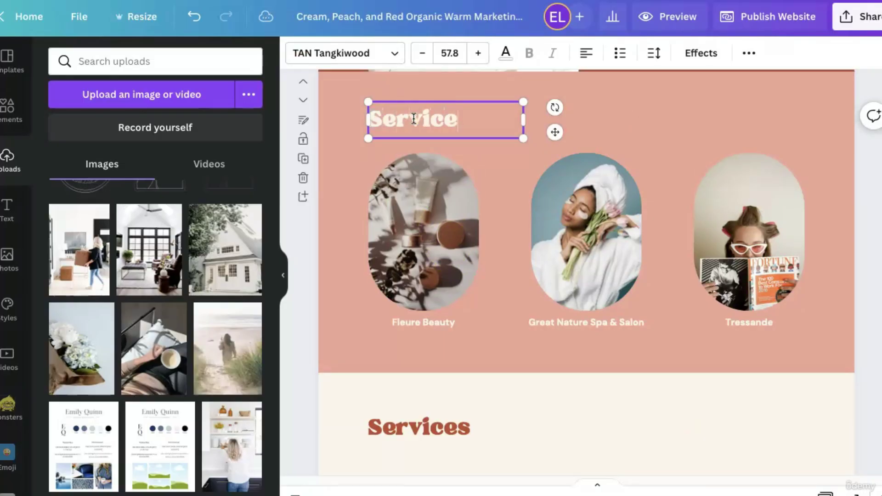
Replace the three portrait captions with Staging for Sale, Rental Staging and Photo Staging.
{"action": "left_click", "coordinate": [421, 323]}
{"action": "left_click", "coordinate": [422, 323]}
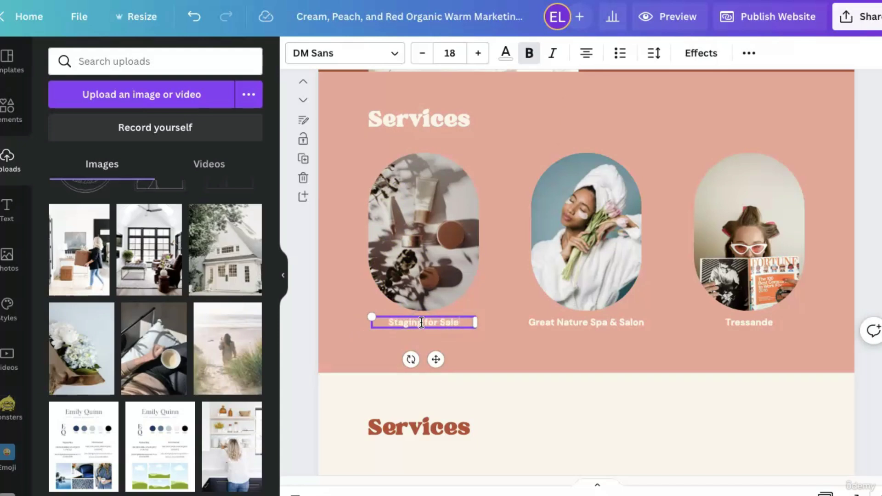
{"action": "left_click", "coordinate": [552, 327]}
{"action": "left_click", "coordinate": [553, 323]}
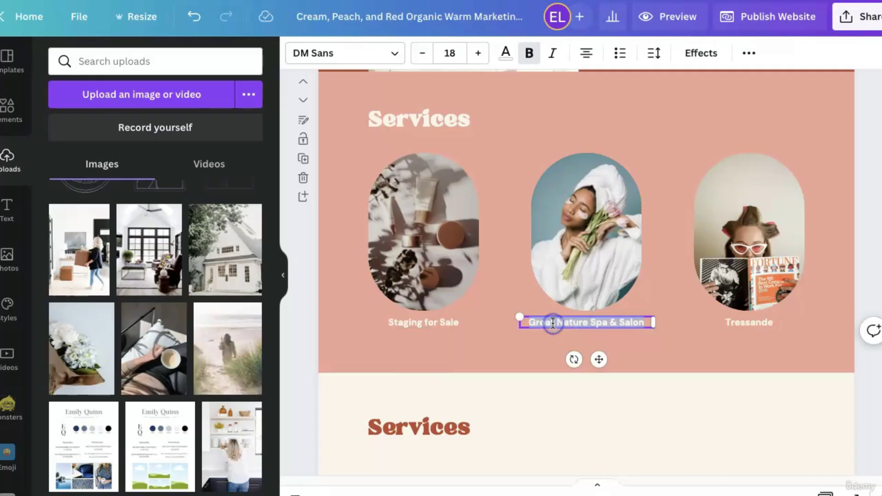
{"action": "type", "text": "Rental Sta"}
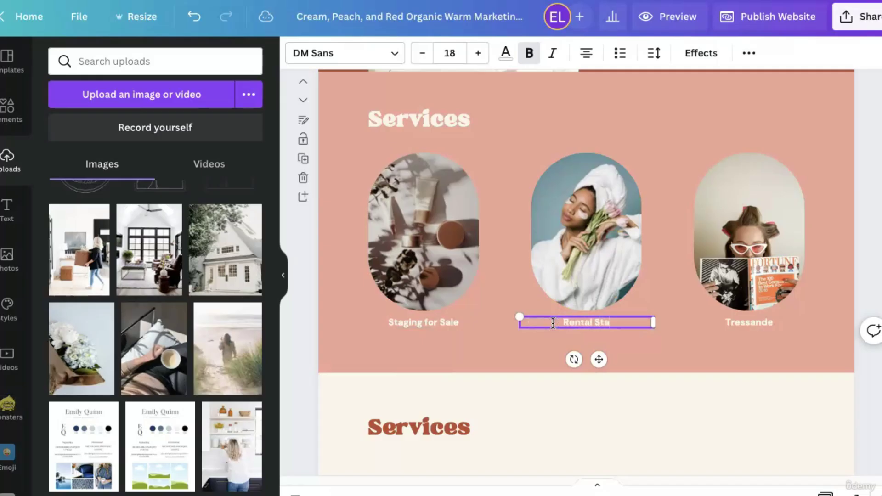
{"action": "type", "text": "ging"}
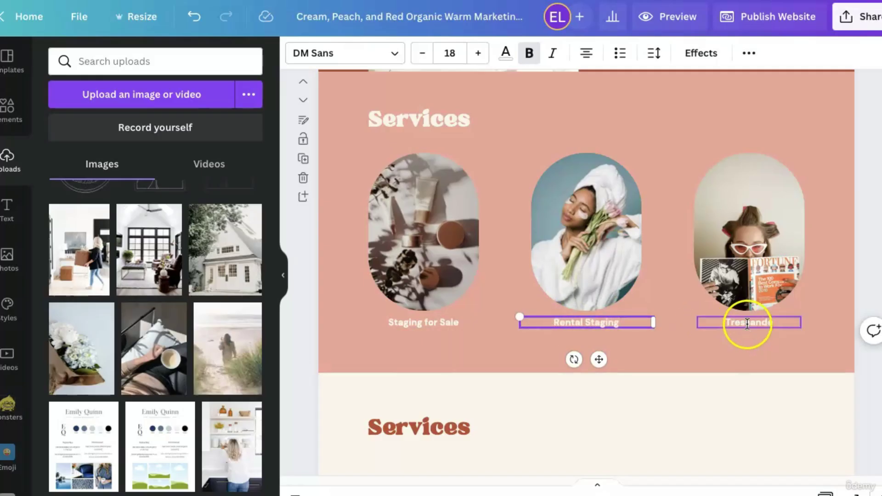
{"action": "left_click", "coordinate": [745, 325]}
{"action": "left_click", "coordinate": [747, 324]}
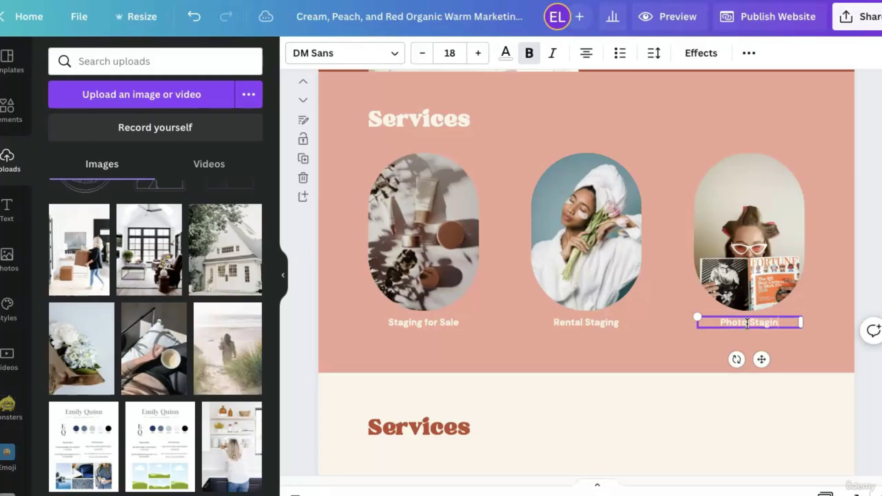
{"action": "left_click", "coordinate": [638, 361]}
{"action": "scroll", "coordinate": [225, 381], "scroll_direction": "down", "scroll_amount": 6}
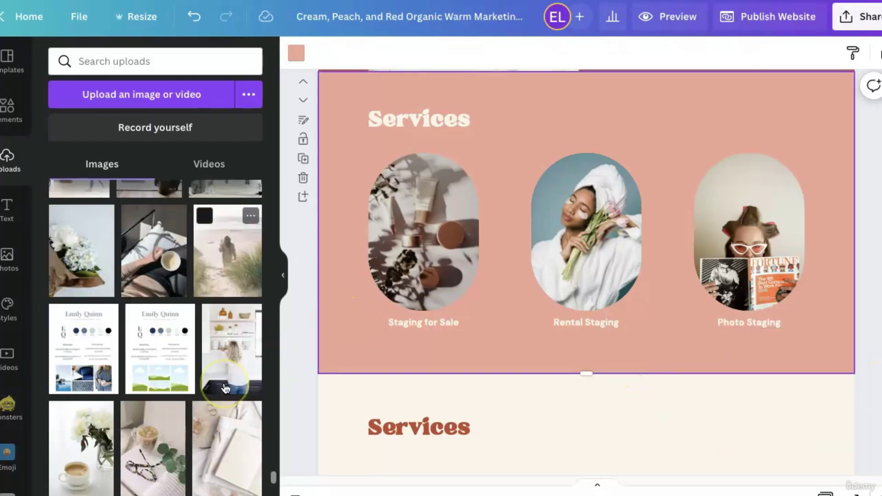
Fill the Services ovals with the bar-stool kitchen, woven accent chair and stove-under-range-hood photos.
{"action": "scroll", "coordinate": [225, 388], "scroll_direction": "down", "scroll_amount": 10}
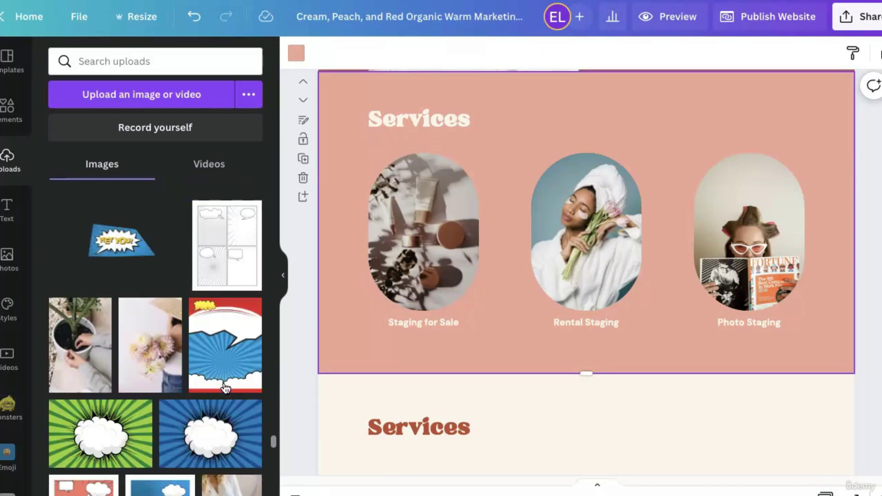
{"action": "scroll", "coordinate": [224, 390], "scroll_direction": "up", "scroll_amount": 5}
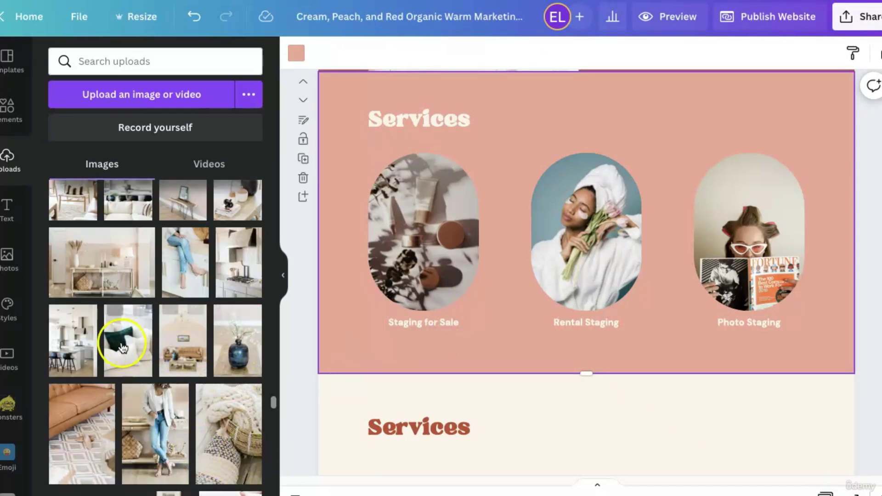
{"action": "left_click_drag", "start_coordinate": [81, 354], "coordinate": [473, 239]}
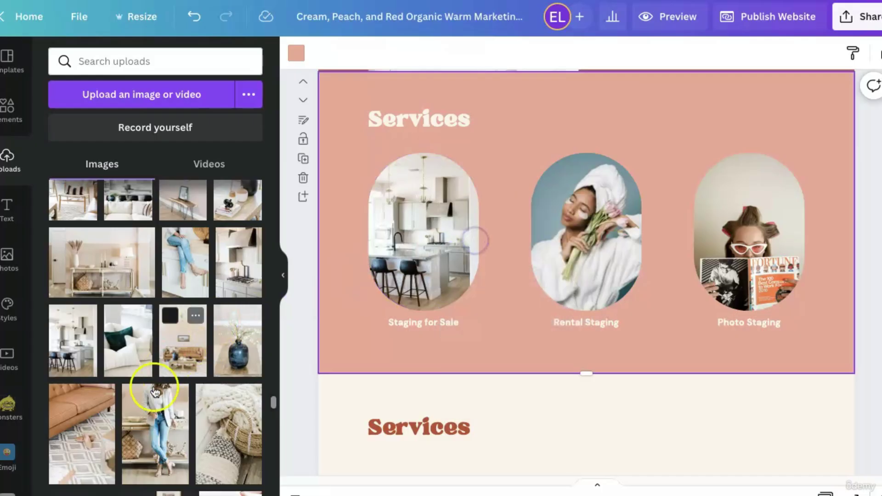
{"action": "scroll", "coordinate": [153, 396], "scroll_direction": "up", "scroll_amount": 2}
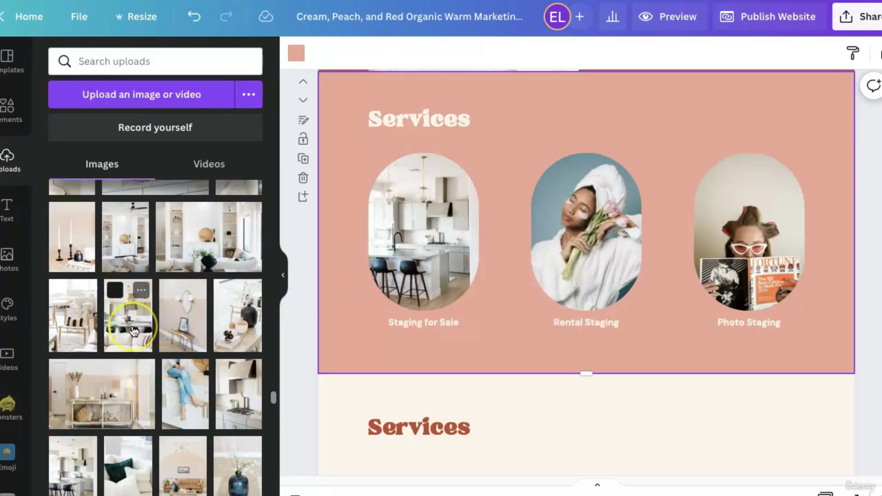
{"action": "scroll", "coordinate": [133, 331], "scroll_direction": "up", "scroll_amount": 4}
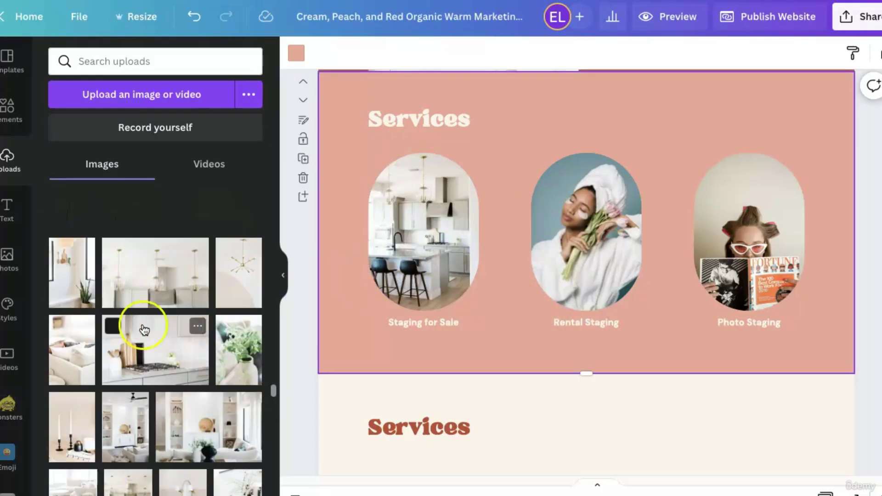
{"action": "scroll", "coordinate": [213, 367], "scroll_direction": "down", "scroll_amount": 1}
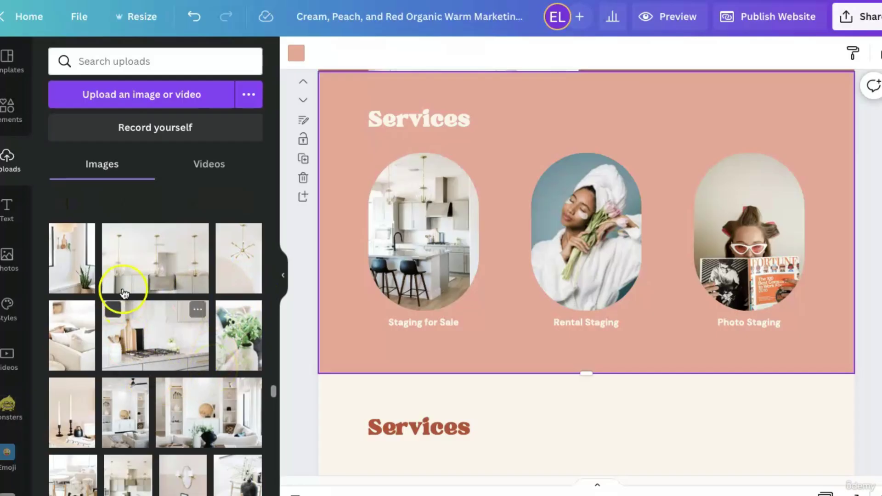
{"action": "left_click_drag", "start_coordinate": [79, 347], "coordinate": [577, 236]}
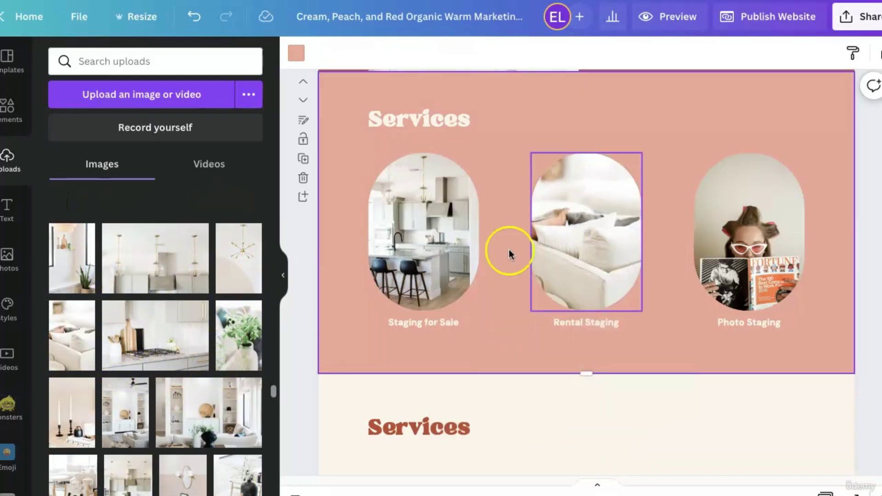
{"action": "scroll", "coordinate": [228, 381], "scroll_direction": "down", "scroll_amount": 3}
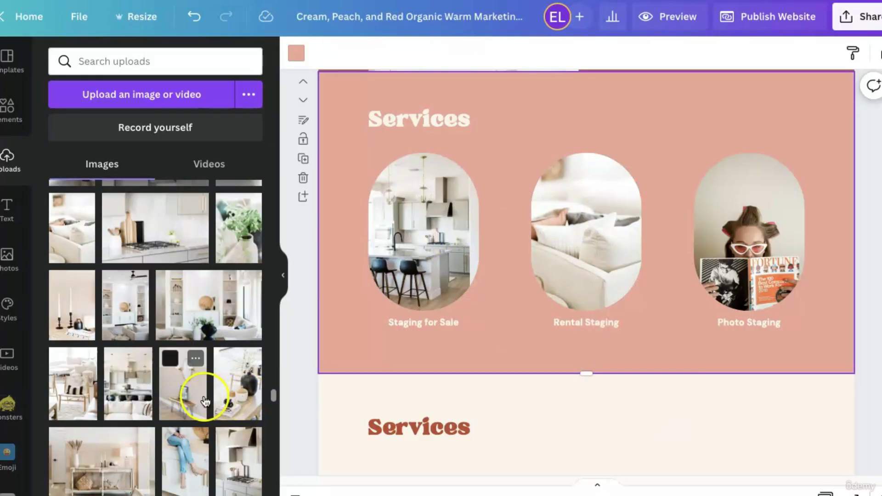
{"action": "left_click_drag", "start_coordinate": [243, 461], "coordinate": [740, 269]}
{"action": "scroll", "coordinate": [166, 391], "scroll_direction": "down", "scroll_amount": 2}
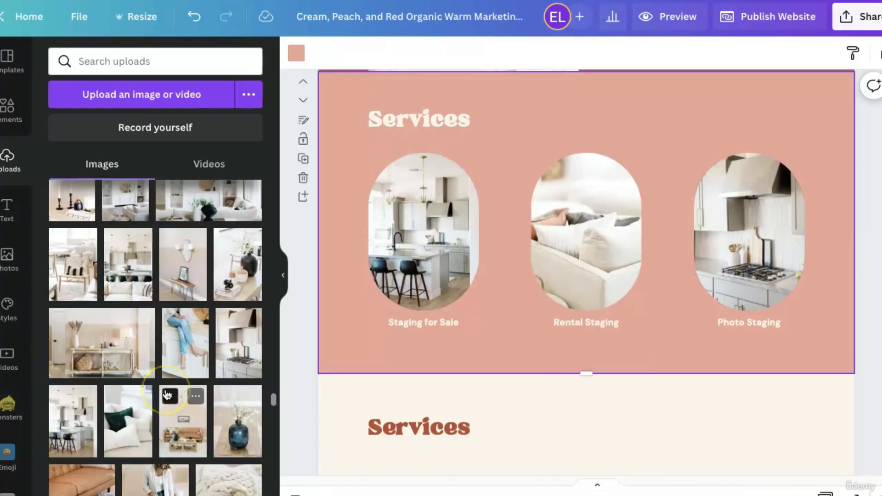
{"action": "left_click_drag", "start_coordinate": [92, 312], "coordinate": [591, 223]}
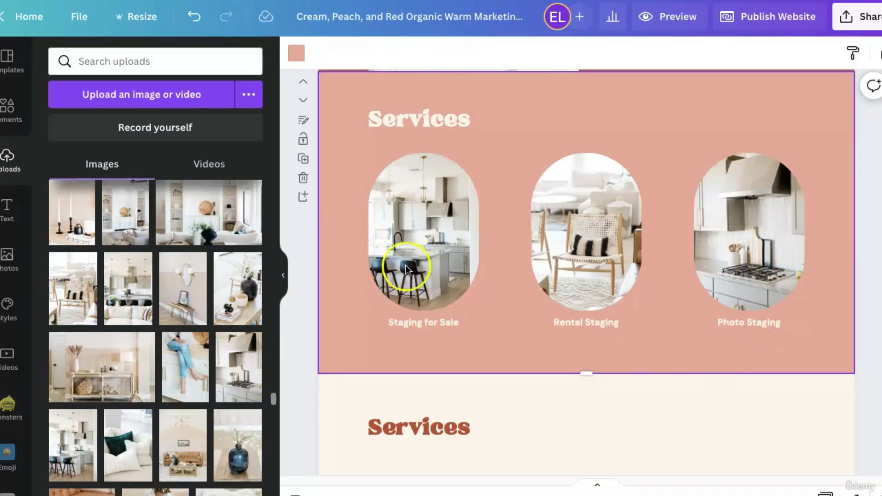
{"action": "scroll", "coordinate": [838, 356], "scroll_direction": "down", "scroll_amount": 3}
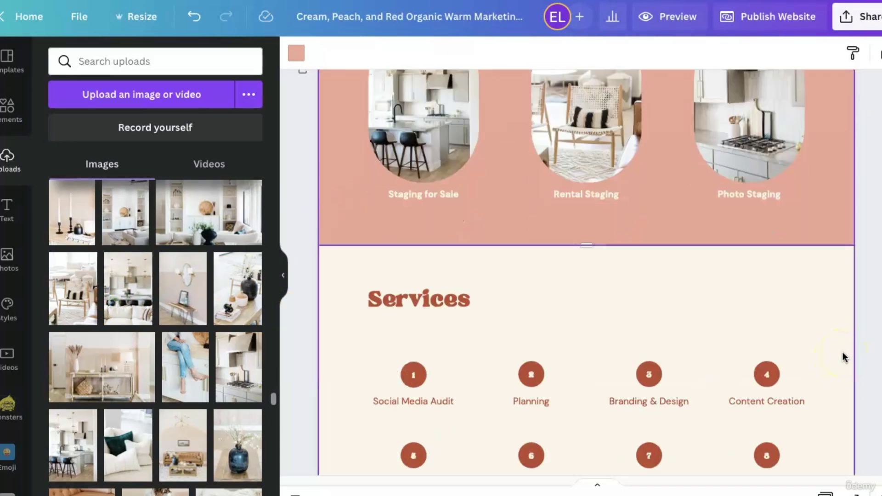
Insert a blank page right after the Staging for Sale, Rental Staging and Photo Staging page.
{"action": "scroll", "coordinate": [843, 353], "scroll_direction": "down", "scroll_amount": 2}
{"action": "scroll", "coordinate": [843, 353], "scroll_direction": "up", "scroll_amount": 4}
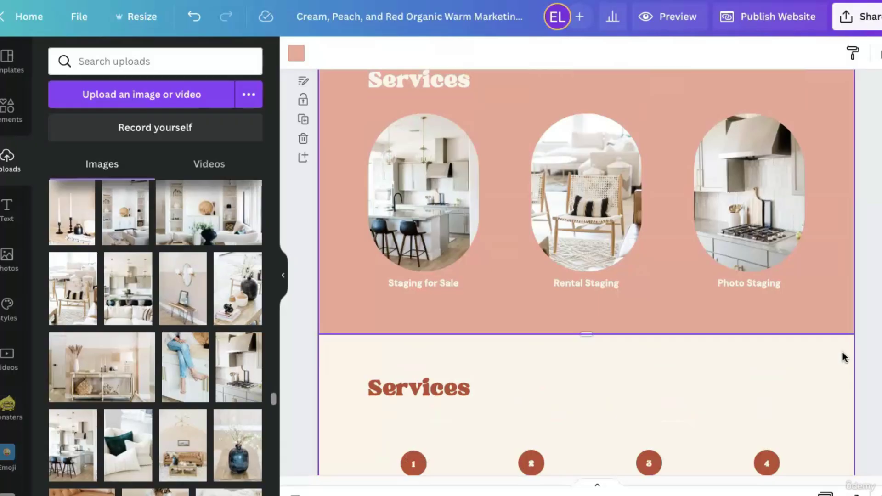
{"action": "scroll", "coordinate": [625, 384], "scroll_direction": "down", "scroll_amount": 9}
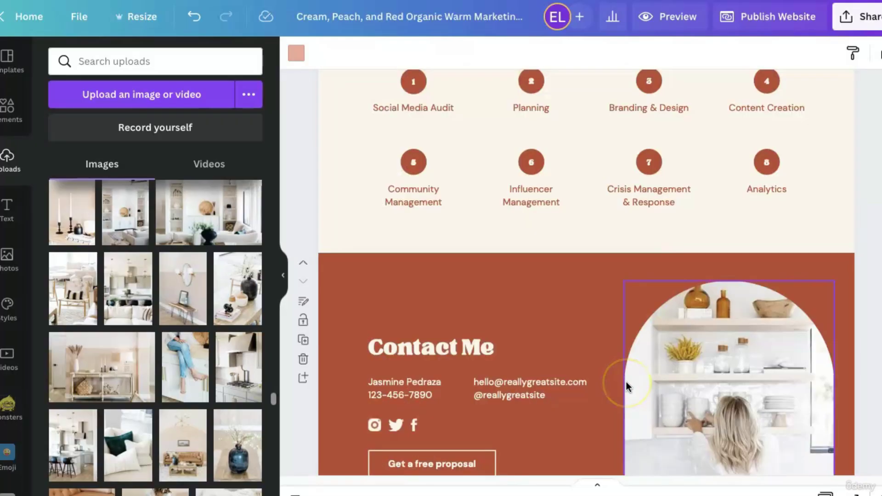
{"action": "scroll", "coordinate": [630, 384], "scroll_direction": "up", "scroll_amount": 7}
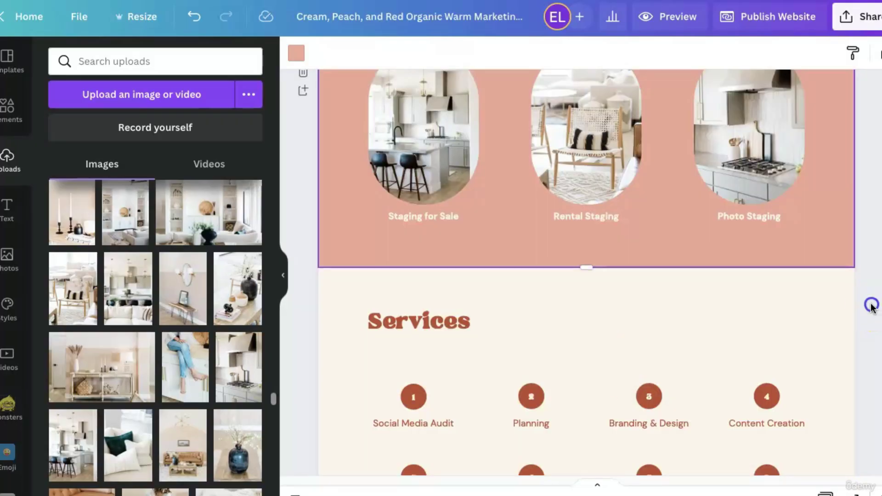
{"action": "scroll", "coordinate": [571, 347], "scroll_direction": "up", "scroll_amount": 1}
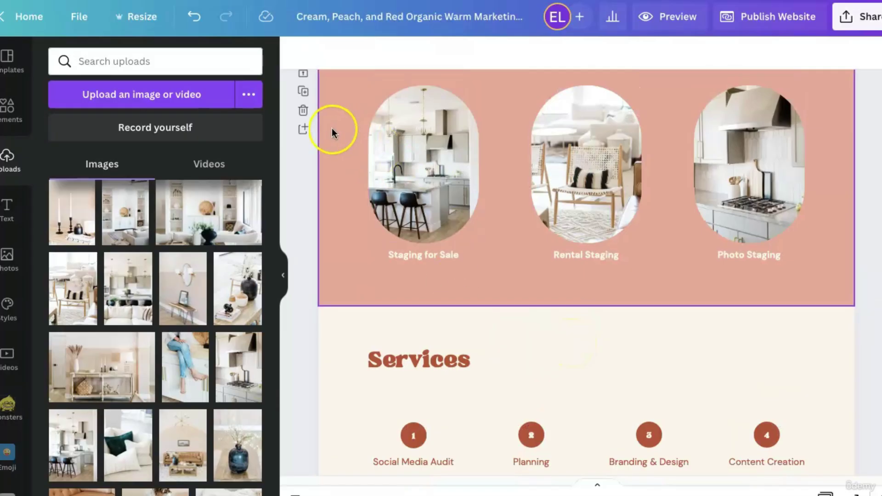
{"action": "left_click", "coordinate": [304, 133]}
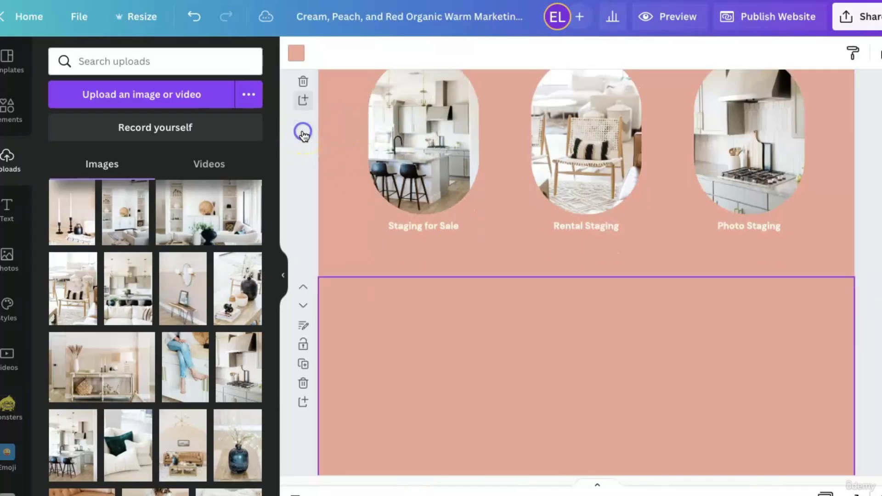
{"action": "scroll", "coordinate": [650, 231], "scroll_direction": "up", "scroll_amount": 5}
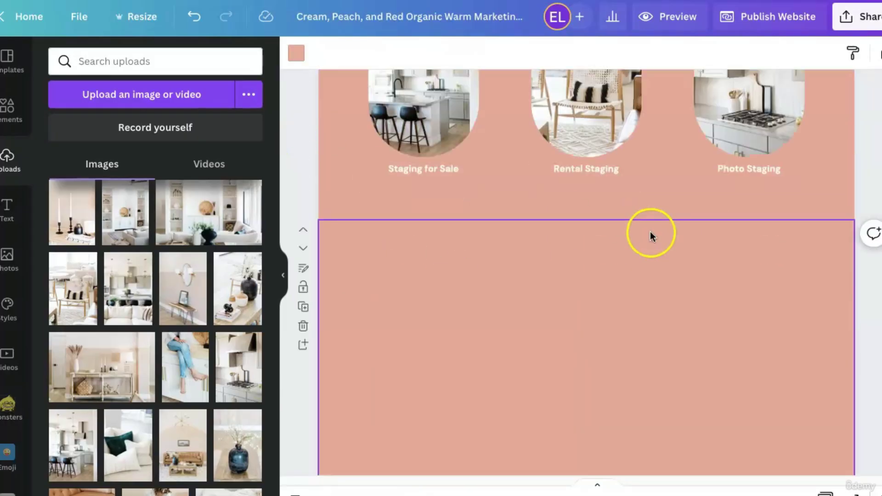
Apply the Beige Brown Clean Lines resume template's two-quote testimonial page to the new blank page.
{"action": "left_click", "coordinate": [14, 60]}
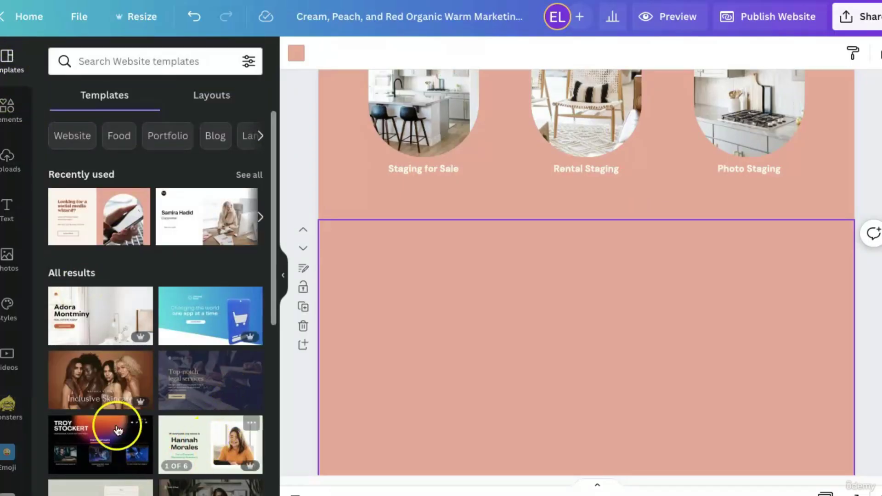
{"action": "scroll", "coordinate": [145, 299], "scroll_direction": "down", "scroll_amount": 1}
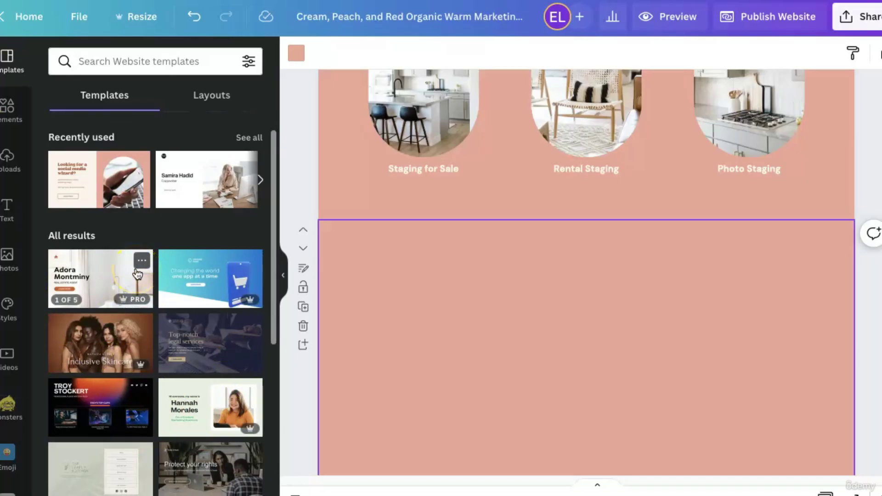
{"action": "scroll", "coordinate": [137, 274], "scroll_direction": "down", "scroll_amount": 2}
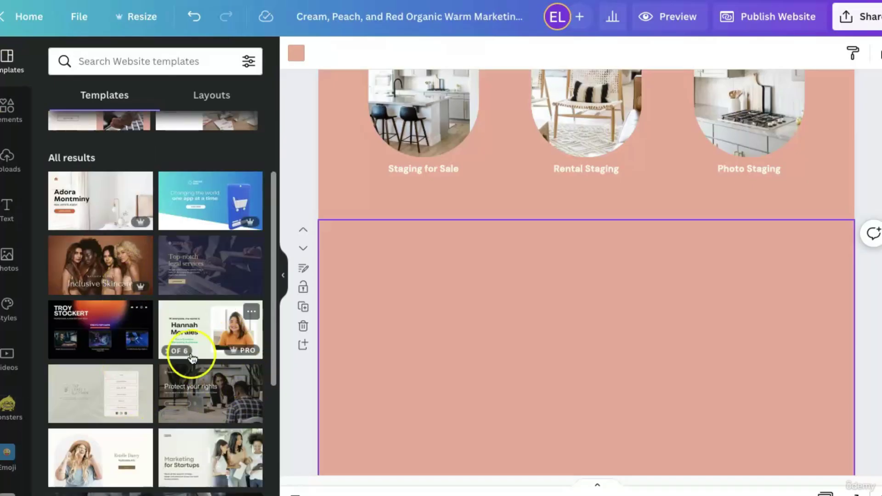
{"action": "scroll", "coordinate": [193, 378], "scroll_direction": "down", "scroll_amount": 1}
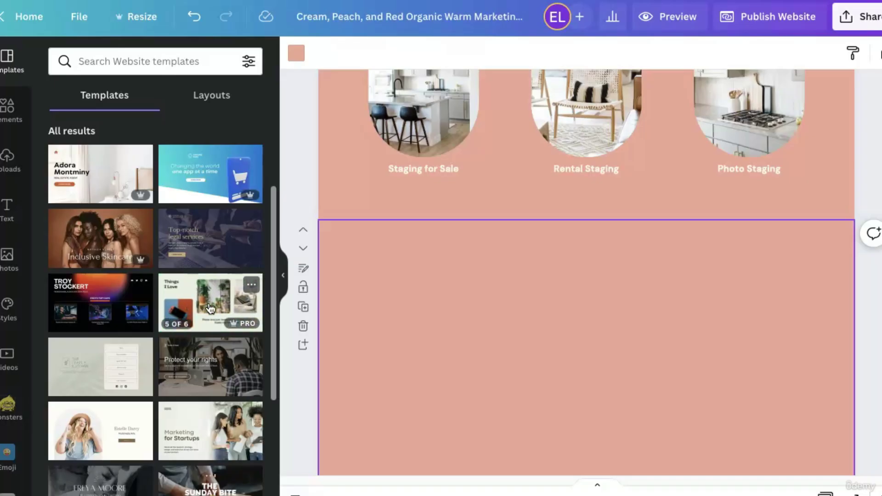
{"action": "scroll", "coordinate": [207, 305], "scroll_direction": "down", "scroll_amount": 3}
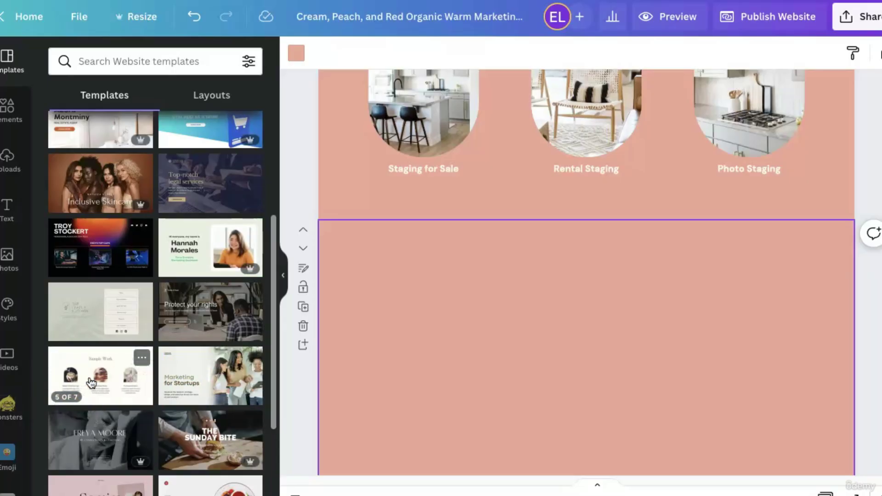
{"action": "left_click", "coordinate": [142, 357]}
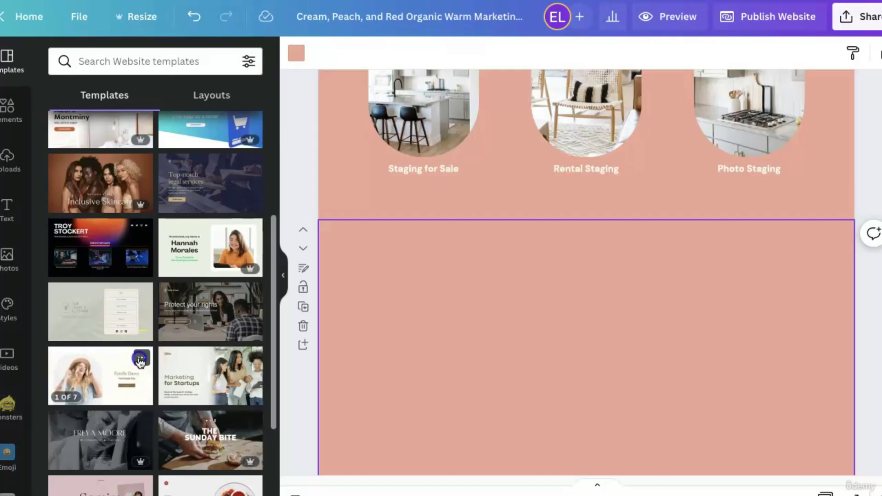
{"action": "left_click", "coordinate": [111, 360]}
{"action": "left_click", "coordinate": [111, 364]}
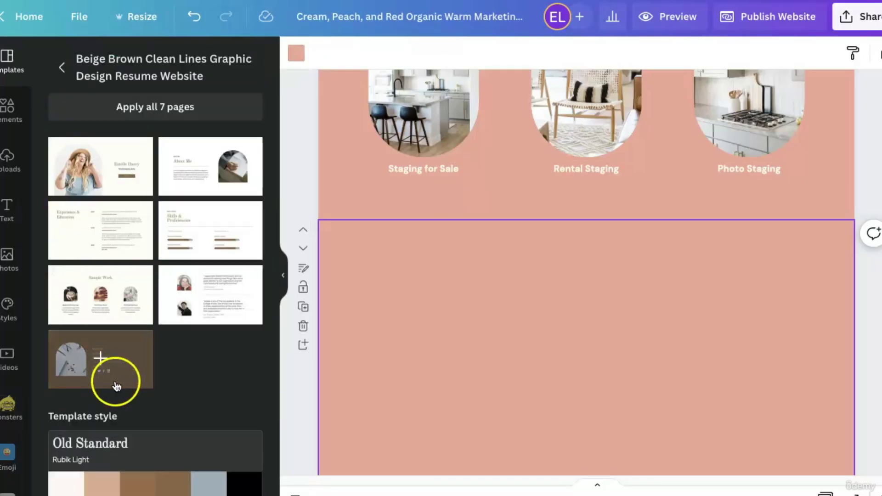
{"action": "left_click", "coordinate": [248, 316]}
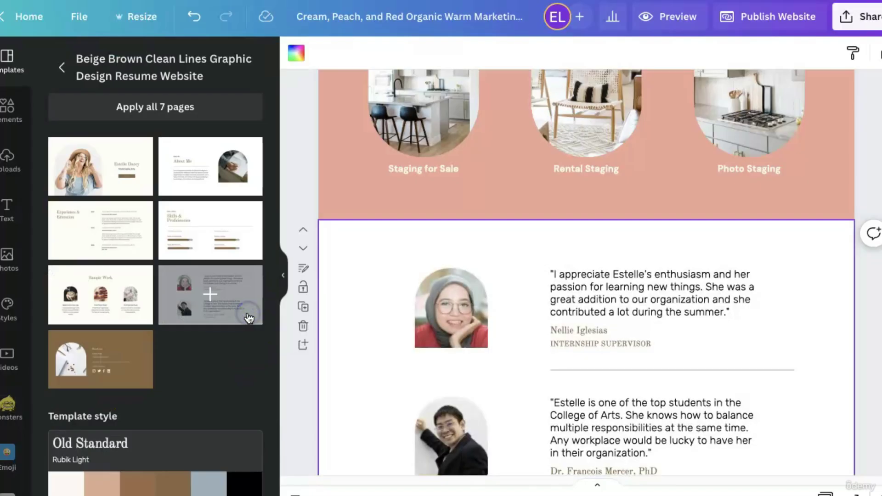
{"action": "scroll", "coordinate": [581, 351], "scroll_direction": "down", "scroll_amount": 3}
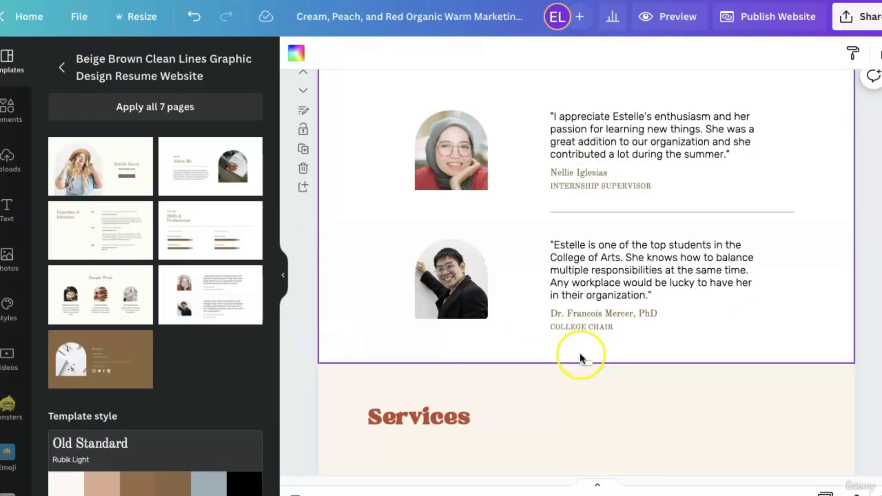
{"action": "left_click", "coordinate": [61, 73]}
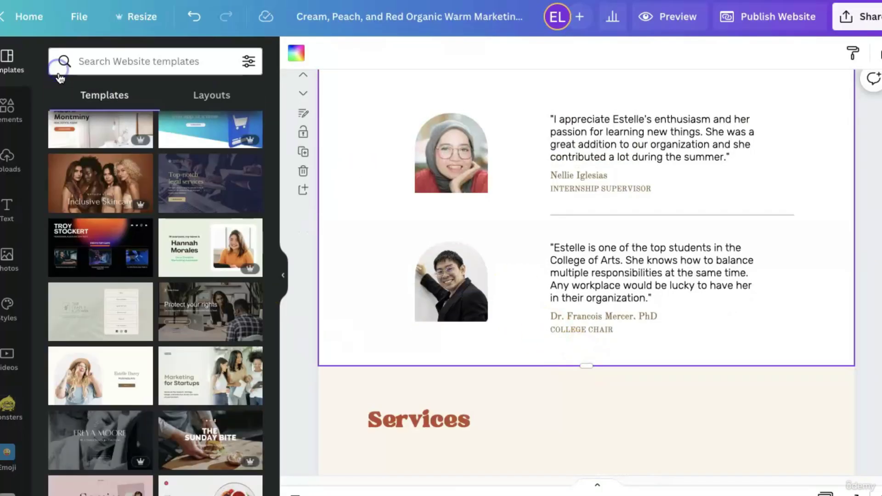
Insert the dark consultancy template's What Clients Say page as a separate new page.
{"action": "scroll", "coordinate": [174, 317], "scroll_direction": "down", "scroll_amount": 3}
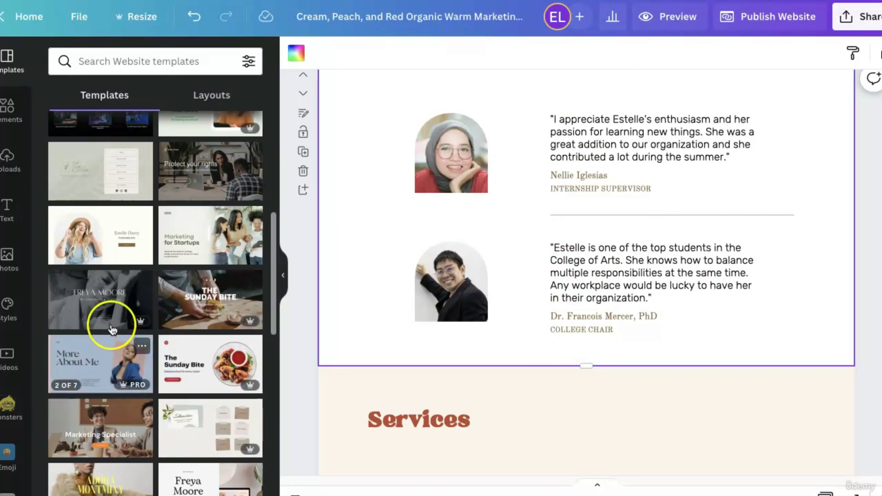
{"action": "mouse_move", "coordinate": [107, 316]}
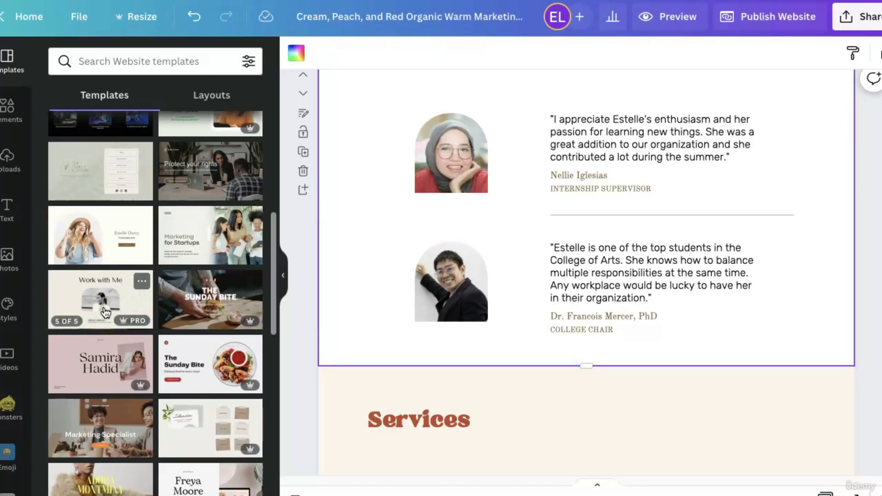
{"action": "left_click", "coordinate": [106, 313]}
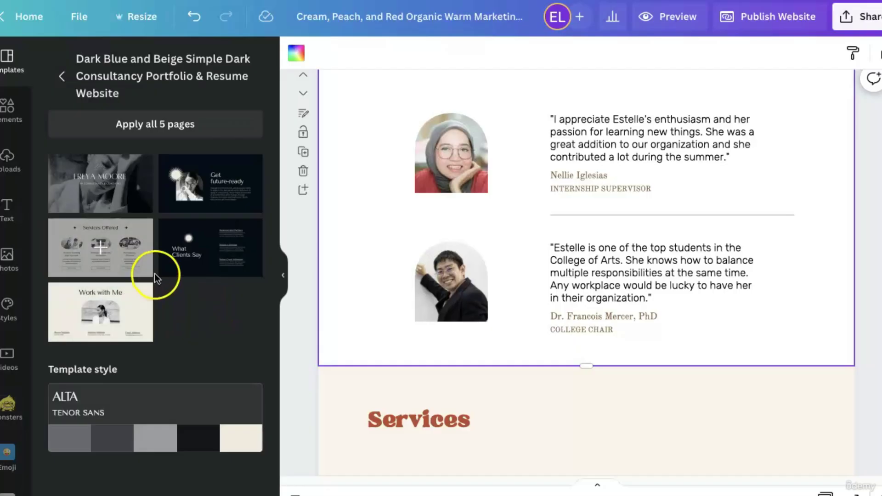
{"action": "left_click", "coordinate": [177, 266]}
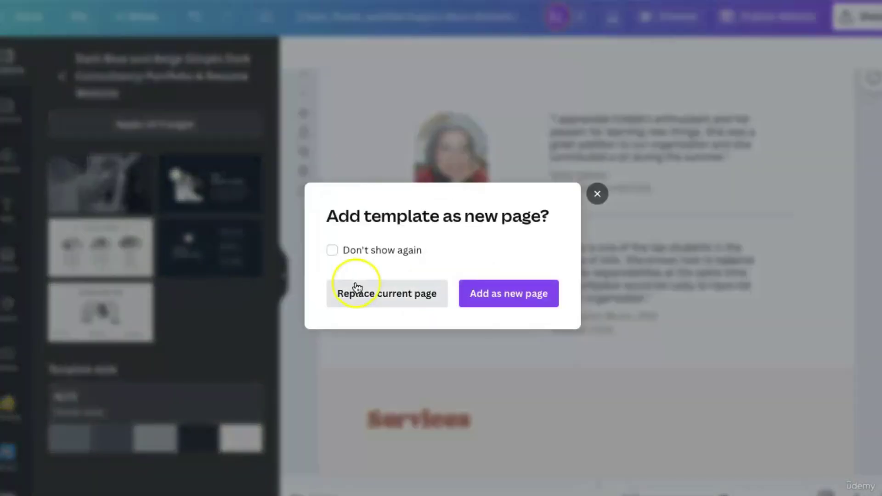
{"action": "left_click", "coordinate": [493, 297]}
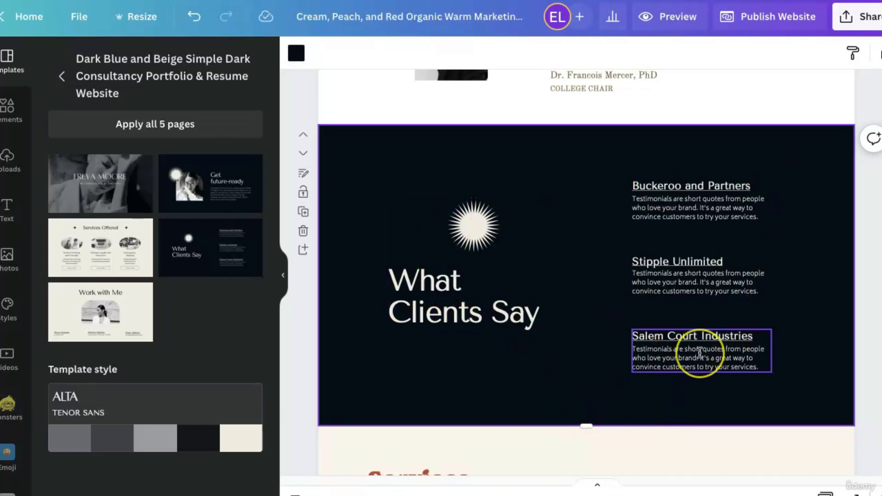
Delete the white testimonials page and go back to the website templates list.
{"action": "scroll", "coordinate": [699, 355], "scroll_direction": "up", "scroll_amount": 5}
{"action": "scroll", "coordinate": [700, 353], "scroll_direction": "up", "scroll_amount": 2}
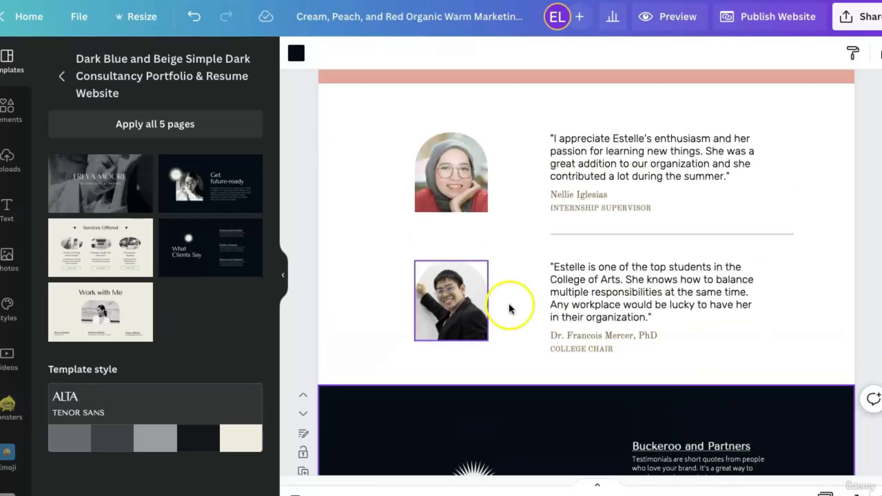
{"action": "left_click", "coordinate": [363, 181]}
{"action": "left_click", "coordinate": [305, 190]}
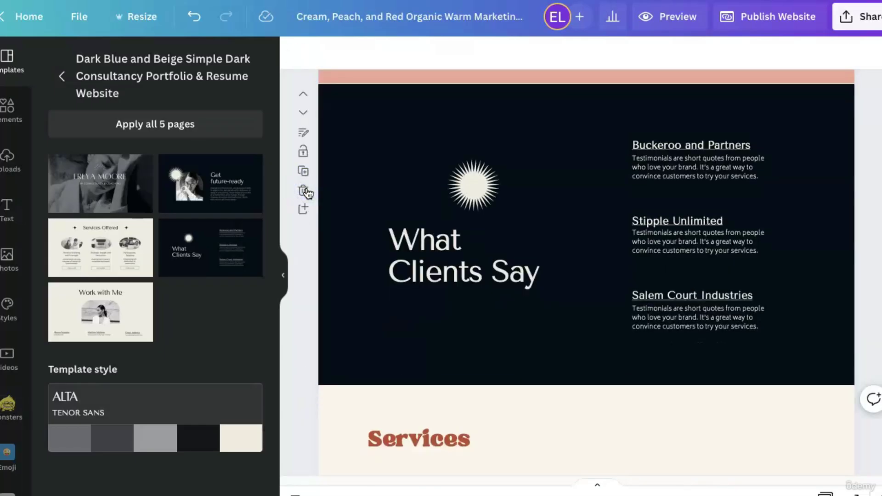
{"action": "left_click", "coordinate": [62, 76]}
{"action": "scroll", "coordinate": [194, 344], "scroll_direction": "down", "scroll_amount": 3}
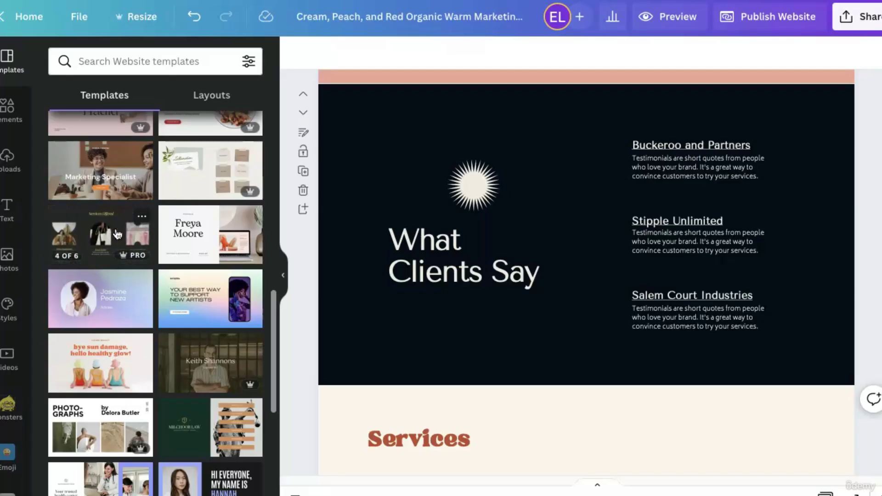
Open the Ivory Dark Brown Warm Neutral portfolio template and browse its nine pages.
{"action": "left_click", "coordinate": [97, 317]}
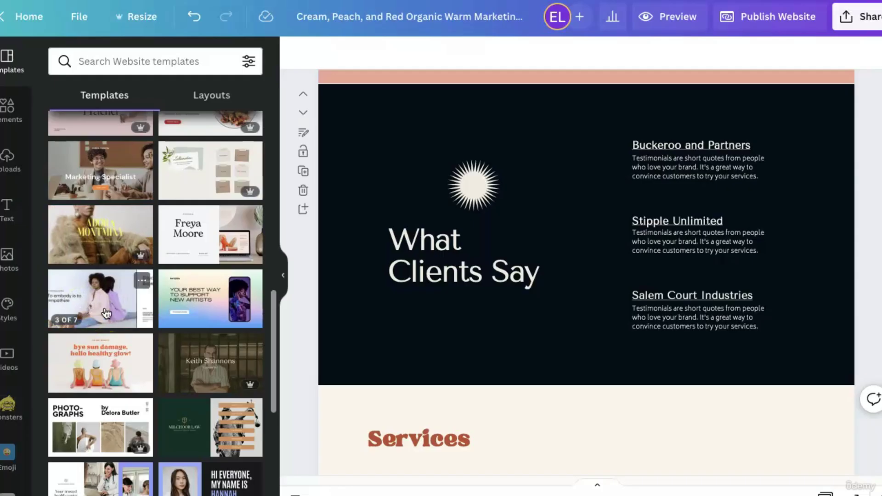
{"action": "scroll", "coordinate": [106, 313], "scroll_direction": "down", "scroll_amount": 5}
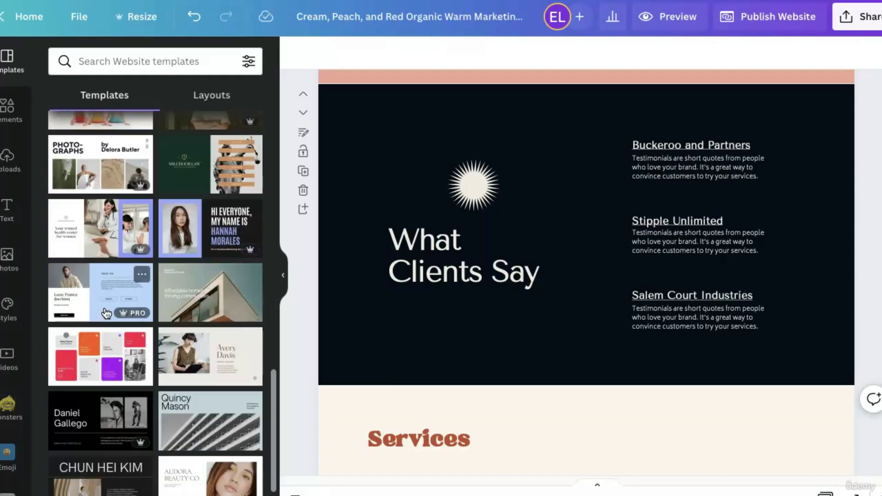
{"action": "left_click", "coordinate": [187, 366]}
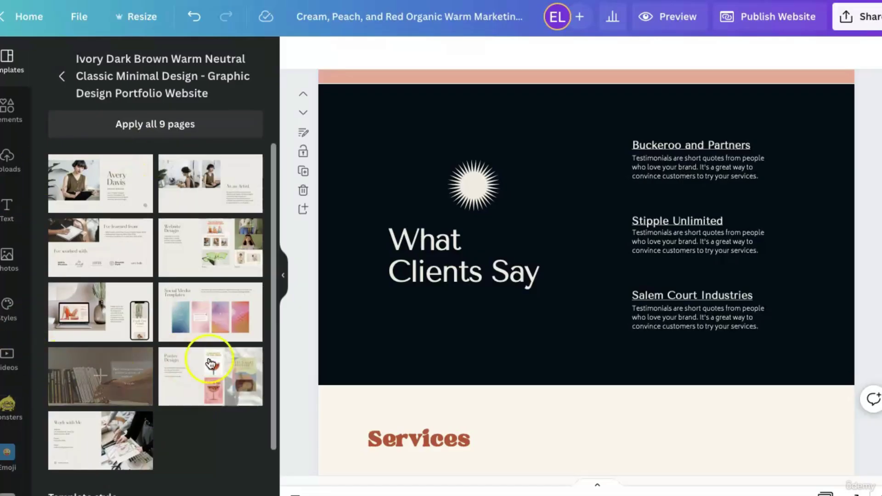
{"action": "scroll", "coordinate": [203, 432], "scroll_direction": "down", "scroll_amount": 2}
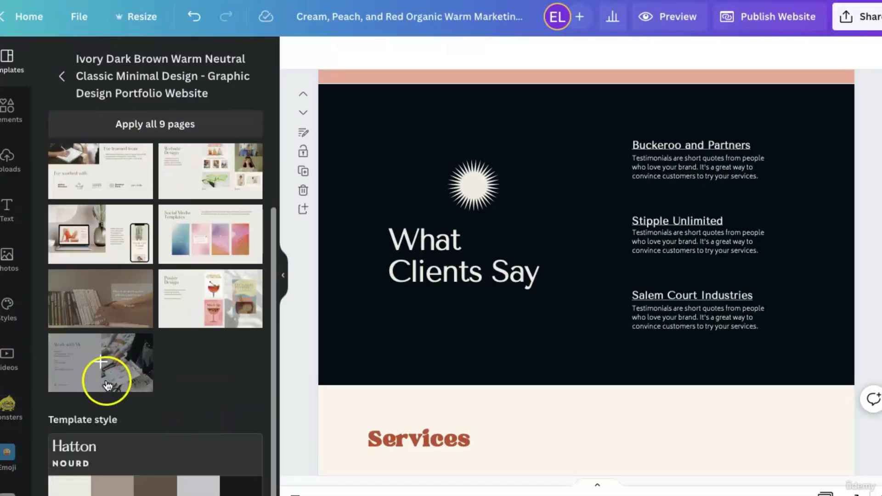
{"action": "scroll", "coordinate": [550, 392], "scroll_direction": "down", "scroll_amount": 1}
{"action": "scroll", "coordinate": [551, 392], "scroll_direction": "down", "scroll_amount": 5}
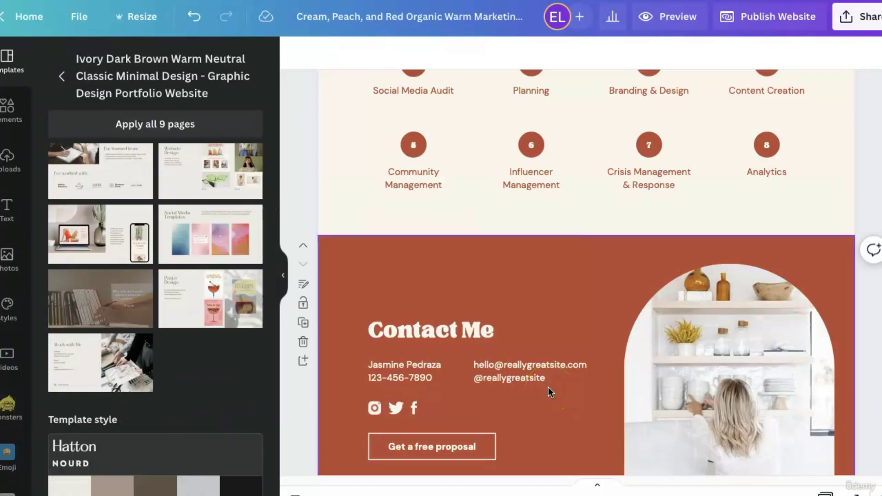
Add a new blank page below the Contact Me page, undoing an accidental deletion.
{"action": "left_click", "coordinate": [305, 326]}
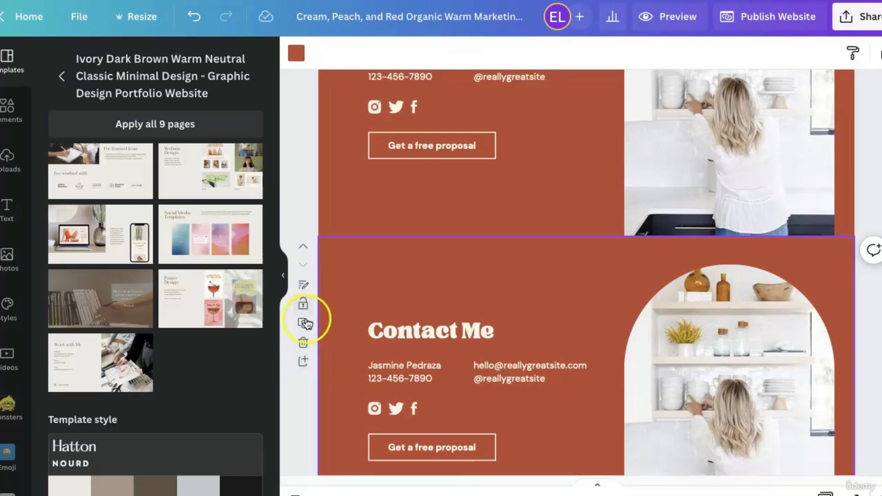
{"action": "left_click", "coordinate": [304, 363]}
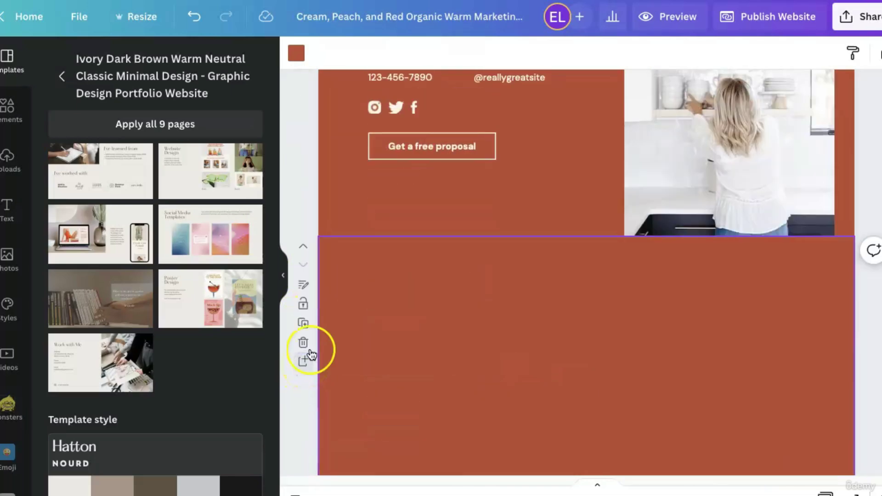
{"action": "scroll", "coordinate": [299, 152], "scroll_direction": "up", "scroll_amount": 2}
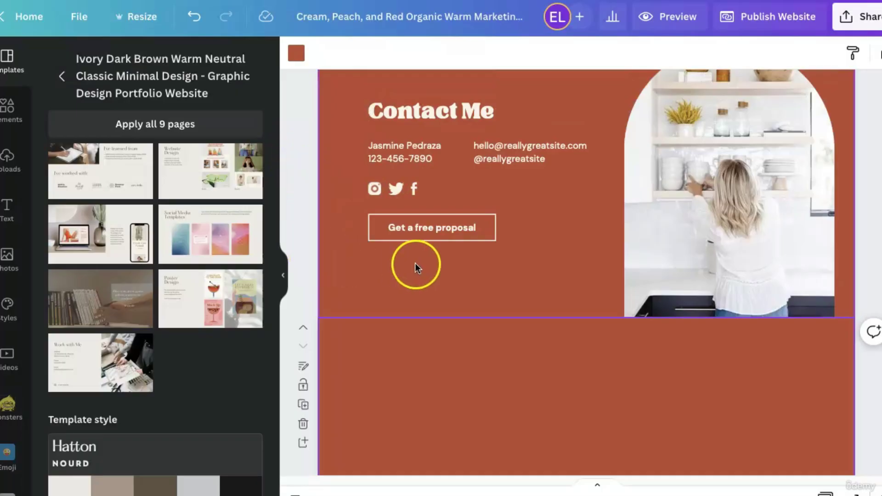
{"action": "left_click", "coordinate": [416, 268]}
{"action": "left_click", "coordinate": [305, 124]}
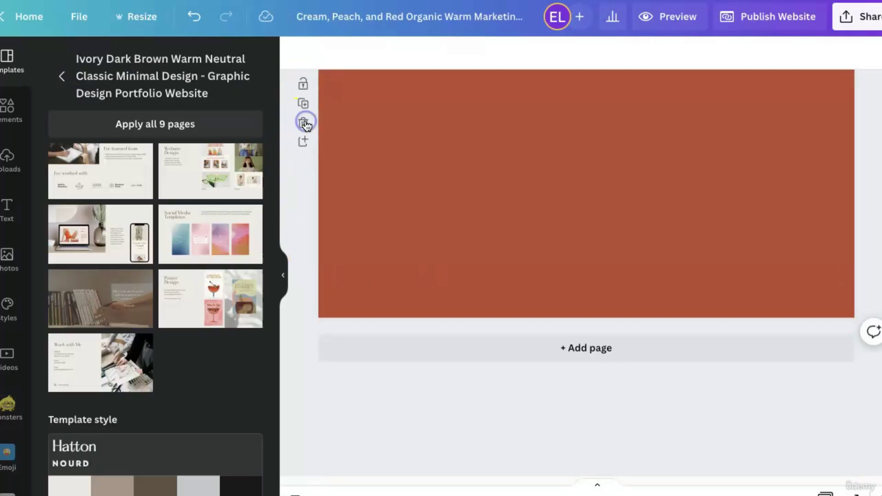
{"action": "key", "text": "ctrl+z"}
{"action": "scroll", "coordinate": [414, 256], "scroll_direction": "down", "scroll_amount": 8}
Fill the blank page with the ivory template's Work with Me layout.
{"action": "left_click", "coordinate": [431, 276]}
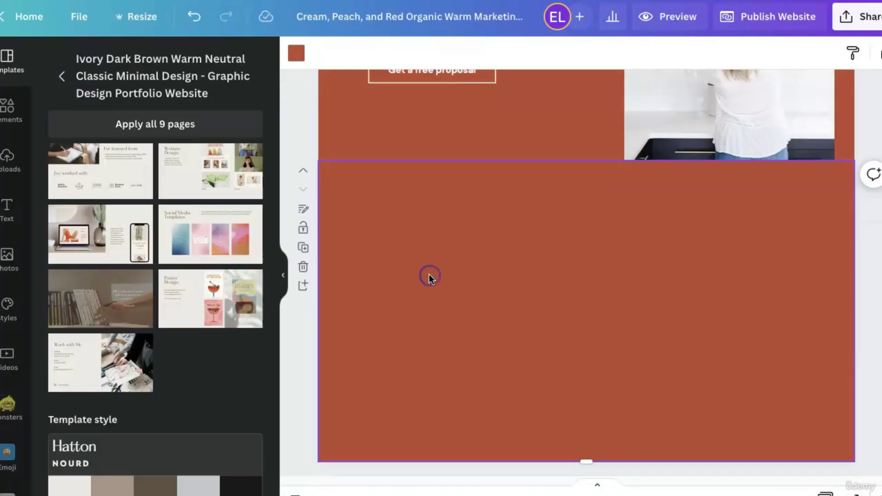
{"action": "left_click", "coordinate": [95, 376]}
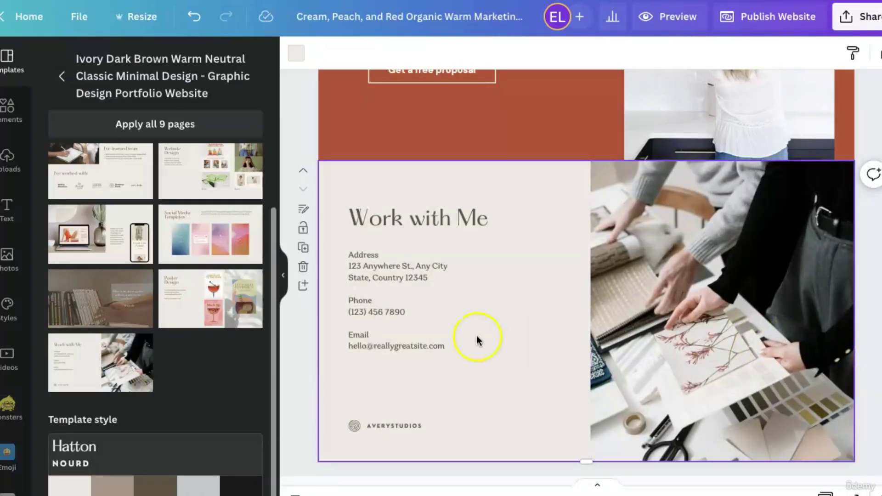
{"action": "scroll", "coordinate": [470, 352], "scroll_direction": "up", "scroll_amount": 5}
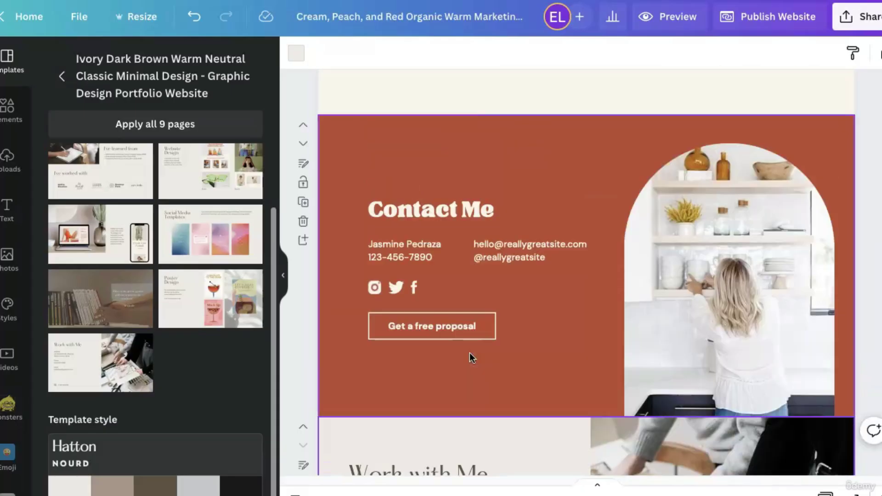
{"action": "scroll", "coordinate": [384, 420], "scroll_direction": "down", "scroll_amount": 2}
{"action": "scroll", "coordinate": [579, 356], "scroll_direction": "down", "scroll_amount": 1}
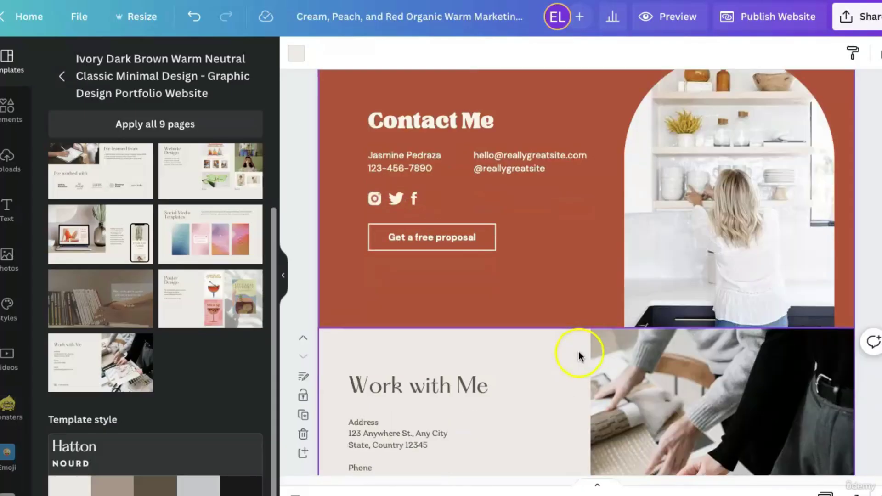
{"action": "scroll", "coordinate": [579, 356], "scroll_direction": "down", "scroll_amount": 3}
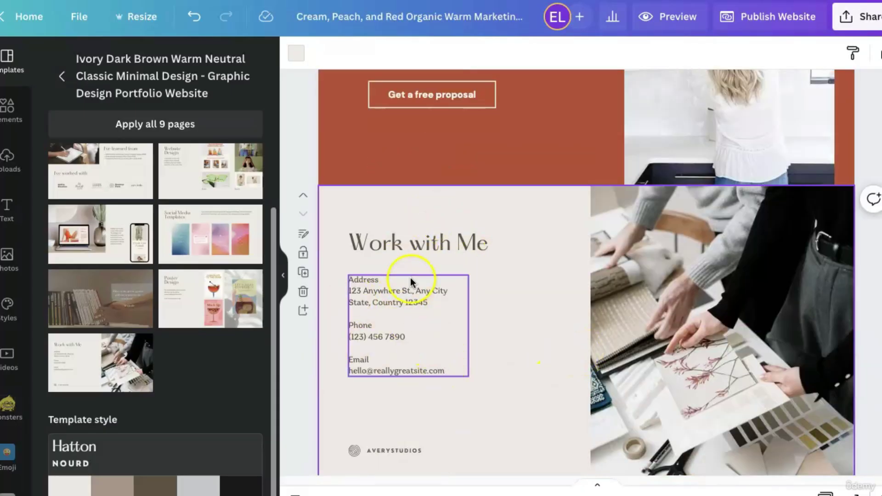
Copy the arched kitchen-shelves photo and delete the fabric-samples photo from Work with Me.
{"action": "scroll", "coordinate": [411, 243], "scroll_direction": "up", "scroll_amount": 5}
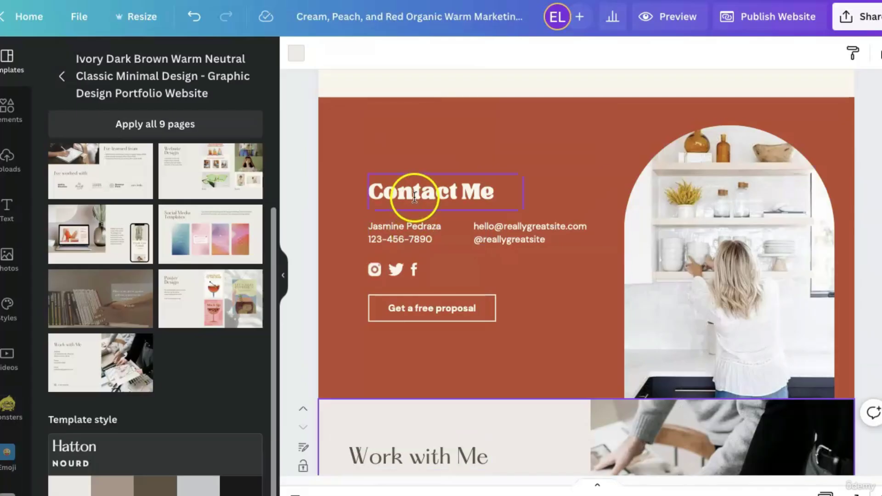
{"action": "scroll", "coordinate": [650, 338], "scroll_direction": "down", "scroll_amount": 6}
{"action": "scroll", "coordinate": [467, 216], "scroll_direction": "up", "scroll_amount": 14}
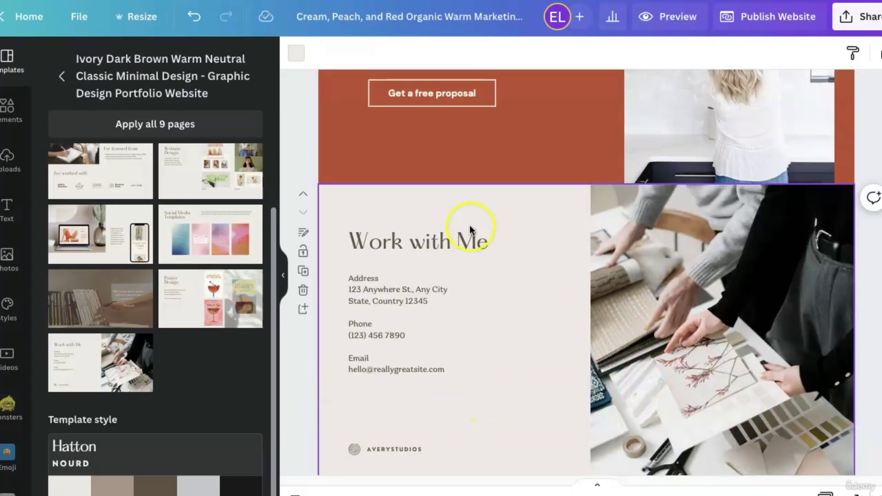
{"action": "scroll", "coordinate": [469, 215], "scroll_direction": "up", "scroll_amount": 12}
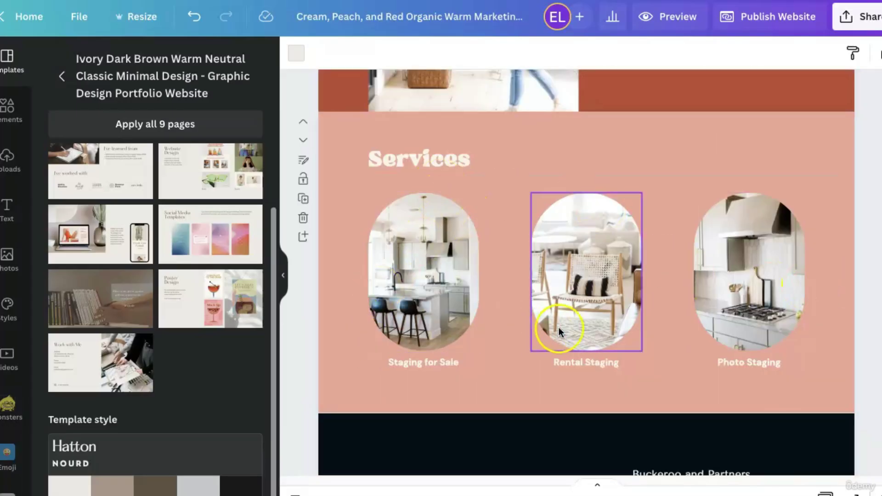
{"action": "scroll", "coordinate": [571, 331], "scroll_direction": "down", "scroll_amount": 8}
{"action": "scroll", "coordinate": [571, 331], "scroll_direction": "down", "scroll_amount": 10}
{"action": "scroll", "coordinate": [635, 299], "scroll_direction": "down", "scroll_amount": 1}
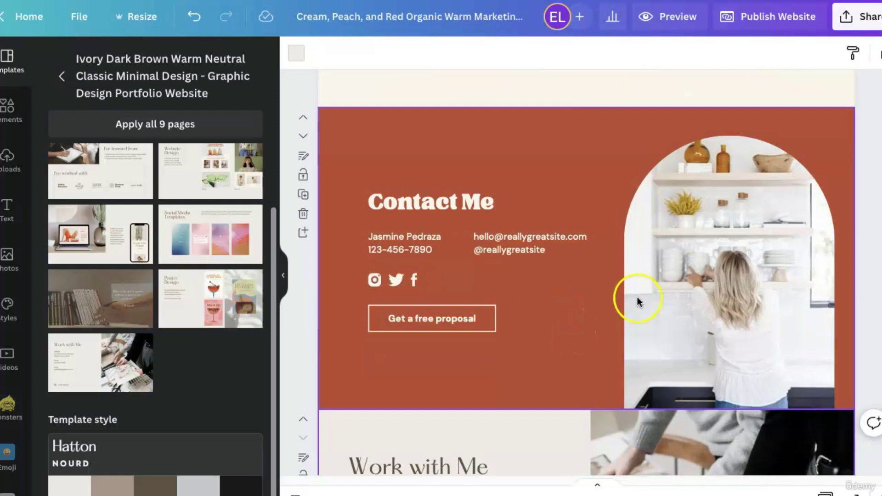
{"action": "left_click", "coordinate": [717, 271]}
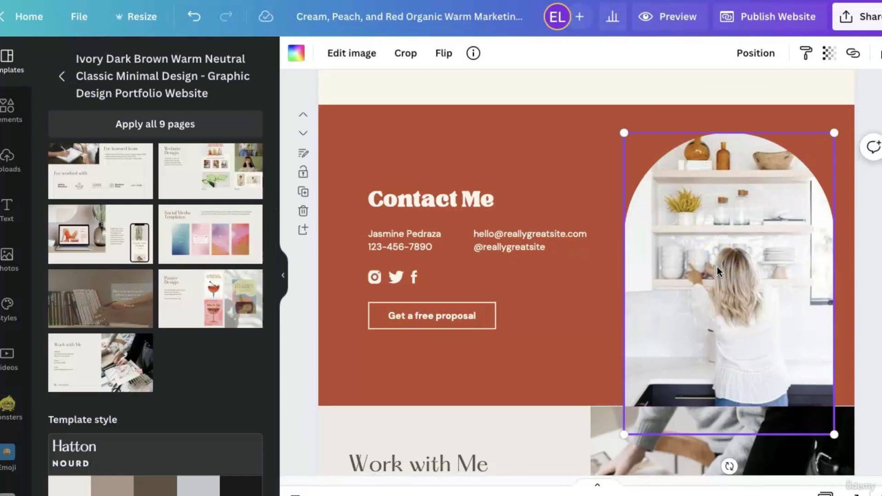
{"action": "scroll", "coordinate": [718, 266], "scroll_direction": "down", "scroll_amount": 4}
{"action": "left_click", "coordinate": [687, 418]}
{"action": "key", "text": "Delete"}
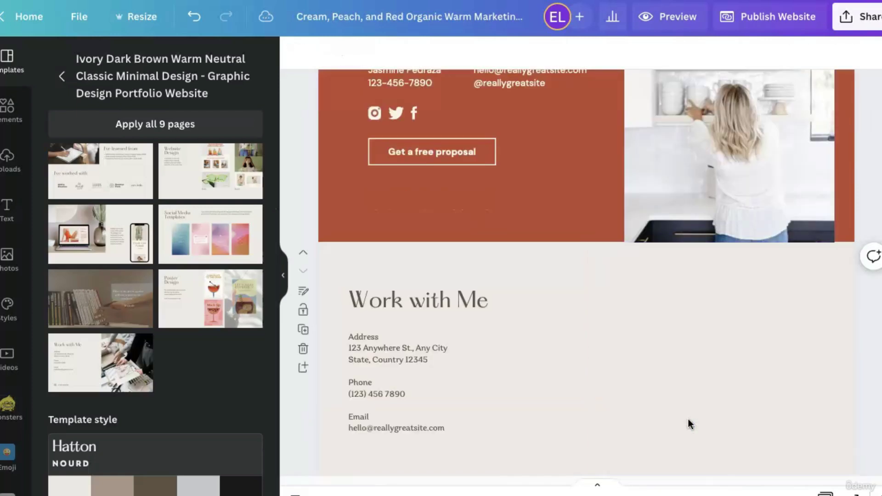
Paste the kitchen-shelves photo into the Work with Me page.
{"action": "scroll", "coordinate": [693, 423], "scroll_direction": "down", "scroll_amount": 1}
{"action": "scroll", "coordinate": [720, 408], "scroll_direction": "down", "scroll_amount": 1}
{"action": "left_click", "coordinate": [723, 405]}
{"action": "key", "text": "super+v"}
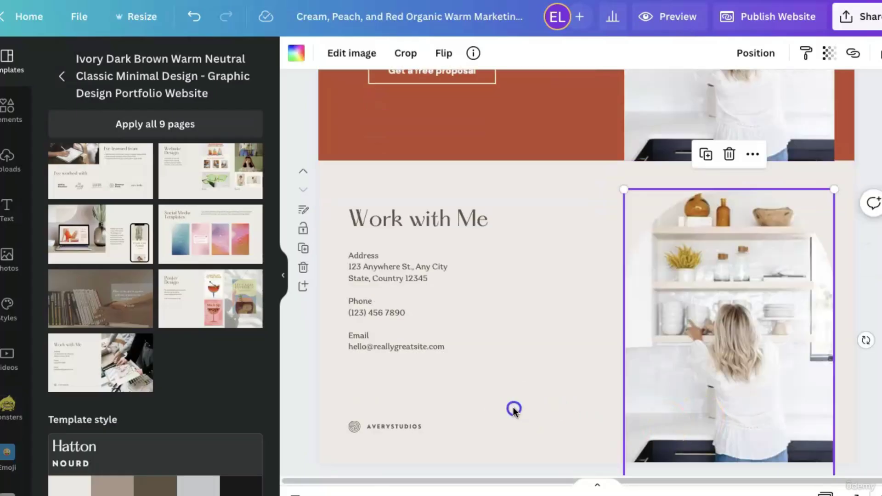
{"action": "left_click", "coordinate": [513, 408]}
Delete the Contact Me page.
{"action": "scroll", "coordinate": [515, 405], "scroll_direction": "up", "scroll_amount": 1}
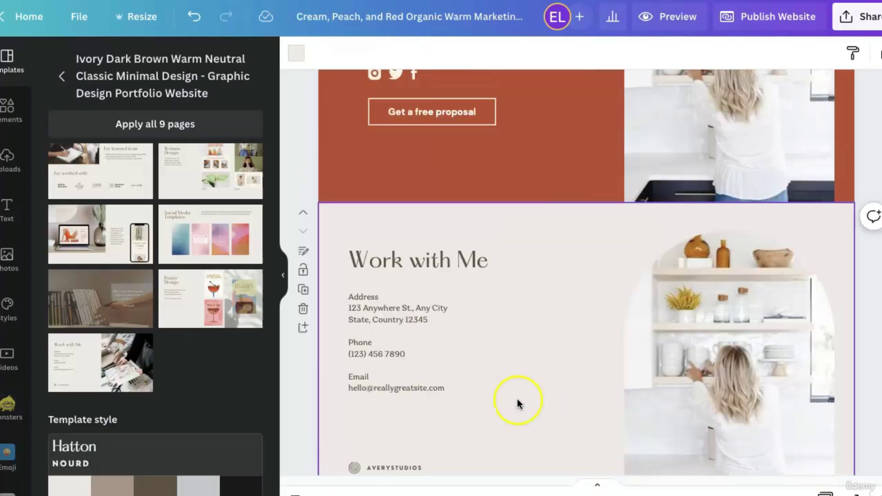
{"action": "scroll", "coordinate": [522, 421], "scroll_direction": "down", "scroll_amount": 1}
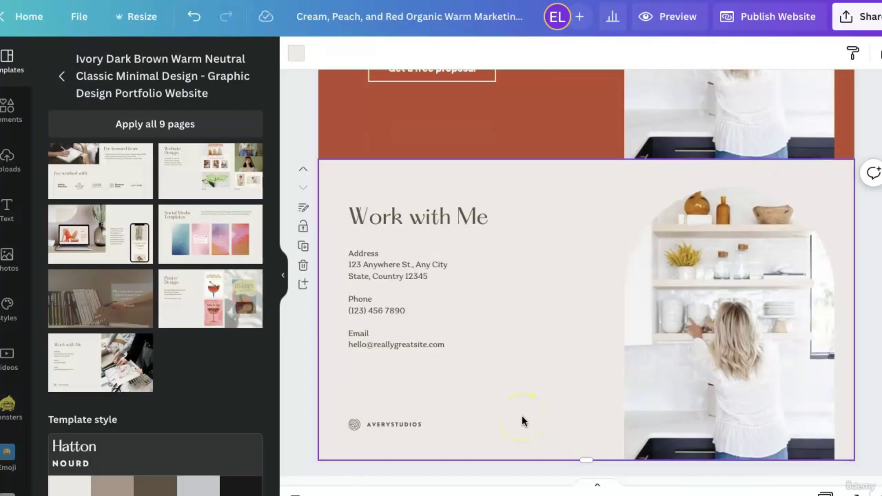
{"action": "scroll", "coordinate": [522, 421], "scroll_direction": "up", "scroll_amount": 5}
{"action": "left_click", "coordinate": [396, 109]}
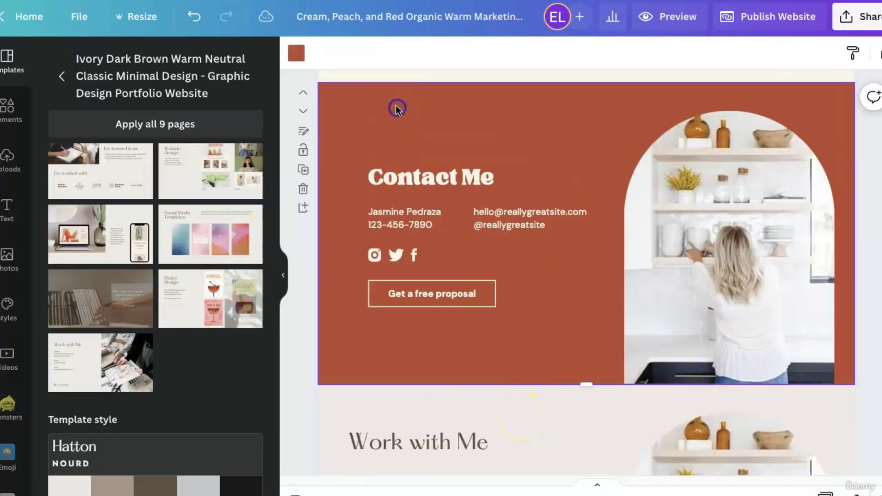
{"action": "left_click", "coordinate": [304, 189]}
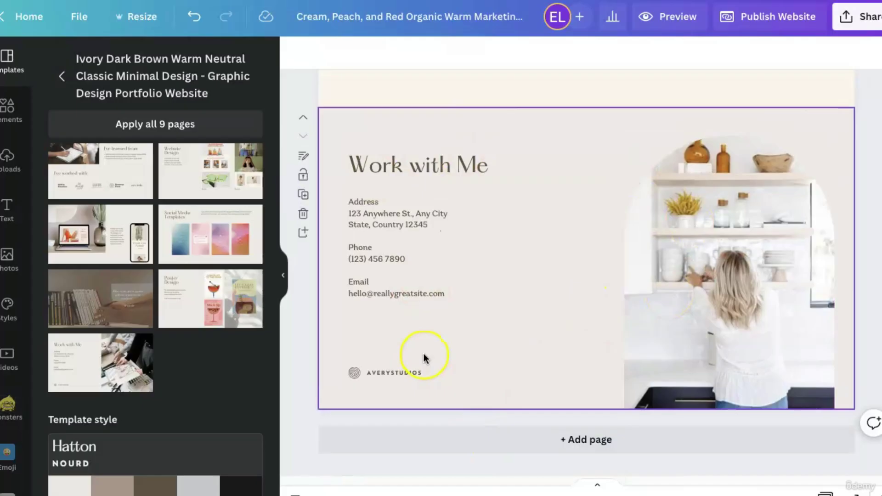
{"action": "scroll", "coordinate": [154, 159], "scroll_direction": "up", "scroll_amount": 2}
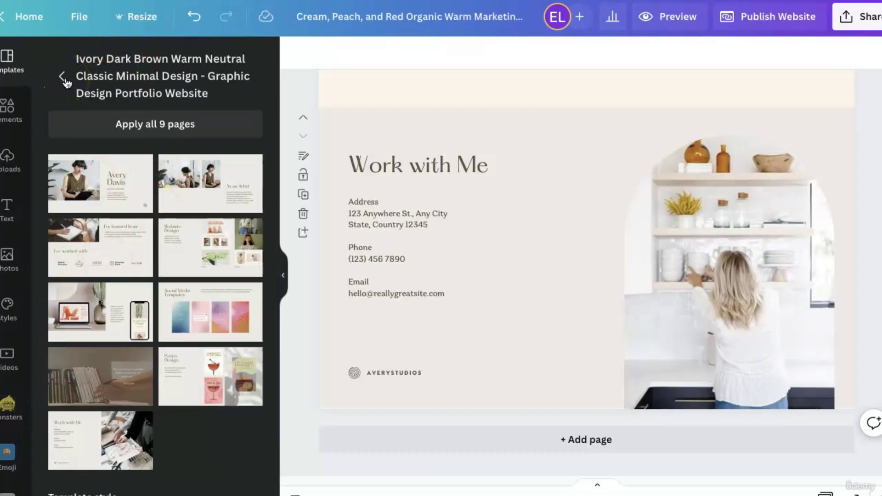
{"action": "left_click", "coordinate": [64, 78]}
{"action": "scroll", "coordinate": [181, 372], "scroll_direction": "down", "scroll_amount": 3}
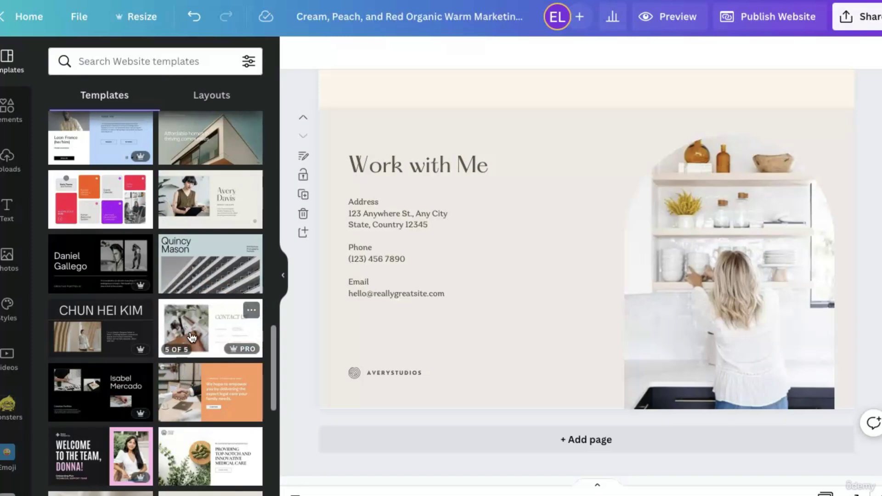
{"action": "scroll", "coordinate": [192, 338], "scroll_direction": "down", "scroll_amount": 2}
{"action": "scroll", "coordinate": [192, 338], "scroll_direction": "down", "scroll_amount": 4}
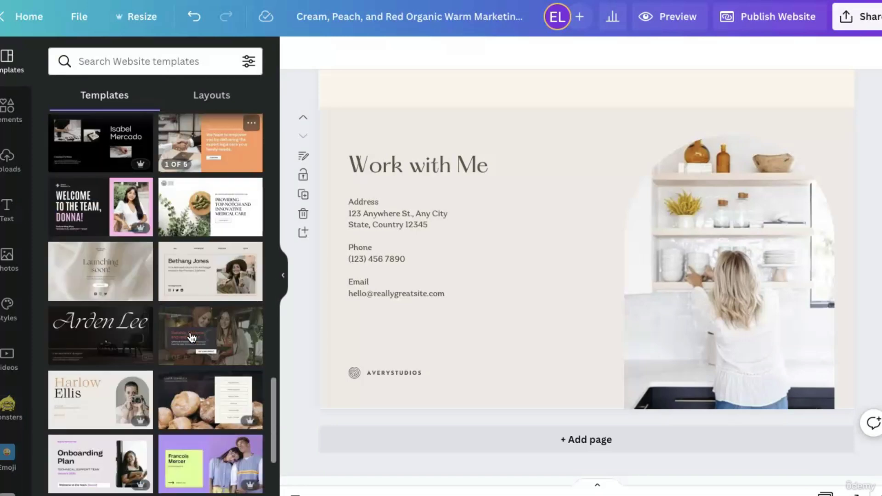
{"action": "scroll", "coordinate": [175, 351], "scroll_direction": "down", "scroll_amount": 1}
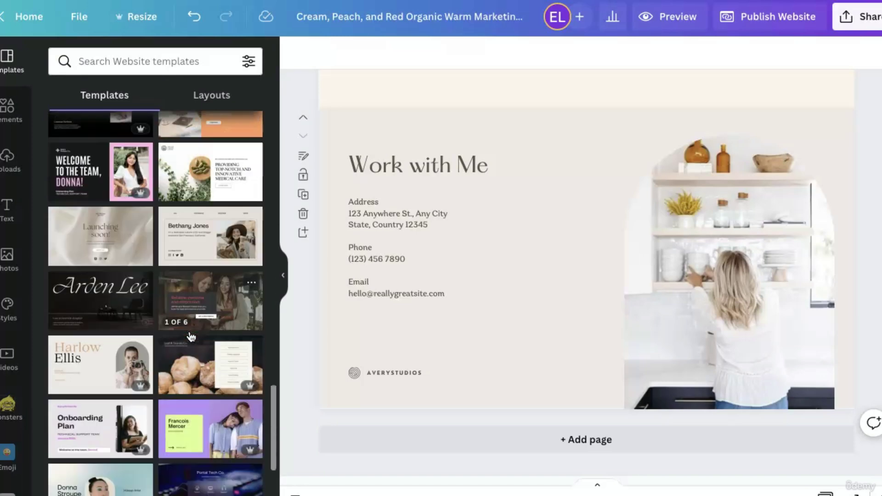
{"action": "left_click", "coordinate": [91, 365]}
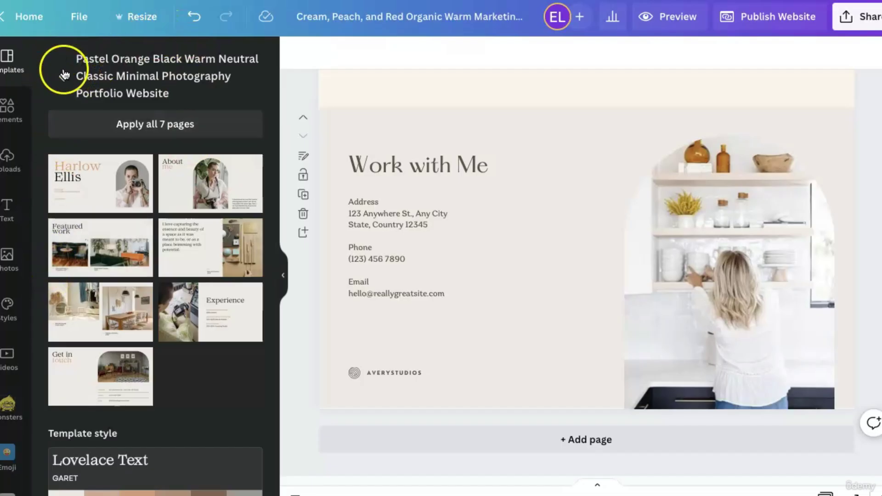
{"action": "left_click", "coordinate": [64, 74]}
{"action": "scroll", "coordinate": [177, 373], "scroll_direction": "down", "scroll_amount": 5}
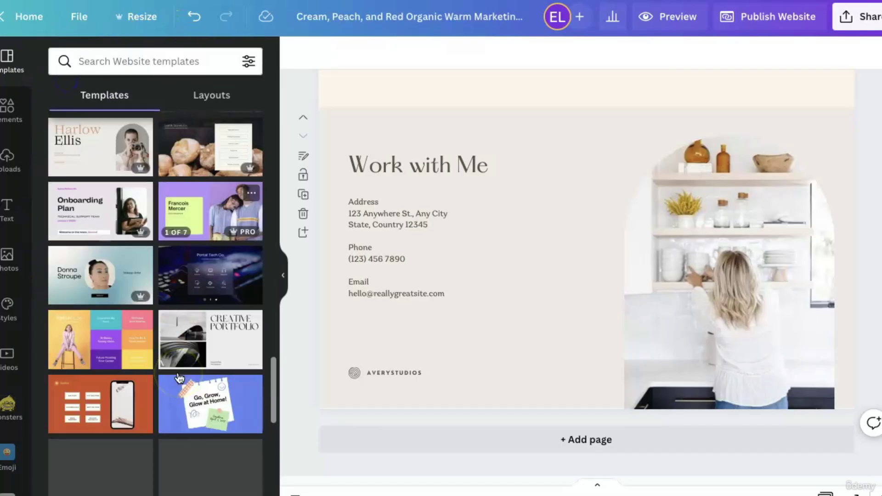
{"action": "left_click", "coordinate": [78, 285]}
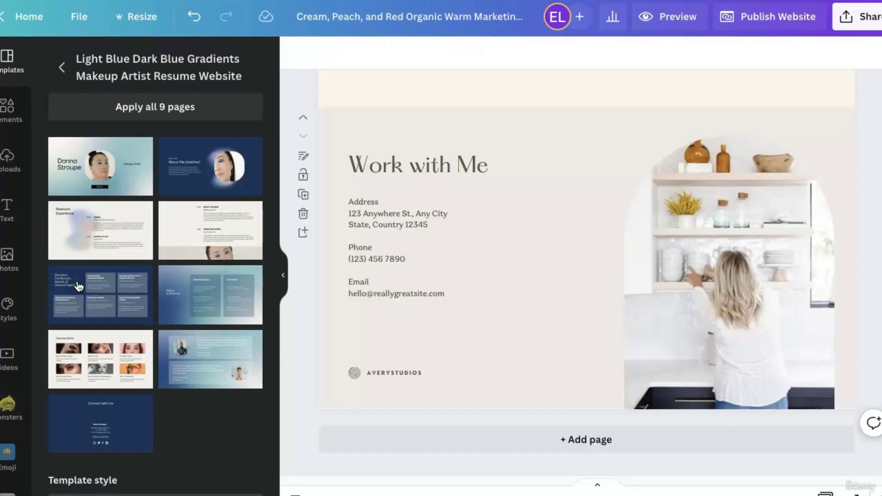
{"action": "left_click", "coordinate": [62, 67]}
{"action": "scroll", "coordinate": [187, 437], "scroll_direction": "down", "scroll_amount": 1}
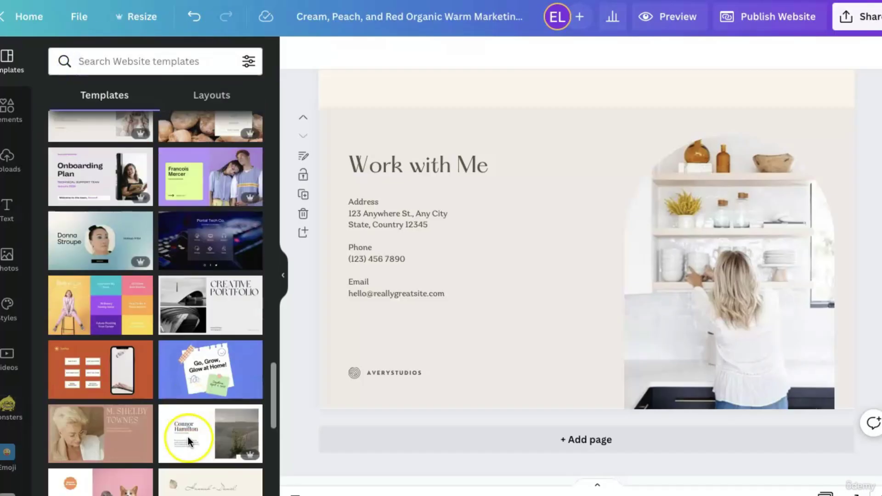
{"action": "scroll", "coordinate": [214, 340], "scroll_direction": "down", "scroll_amount": 4}
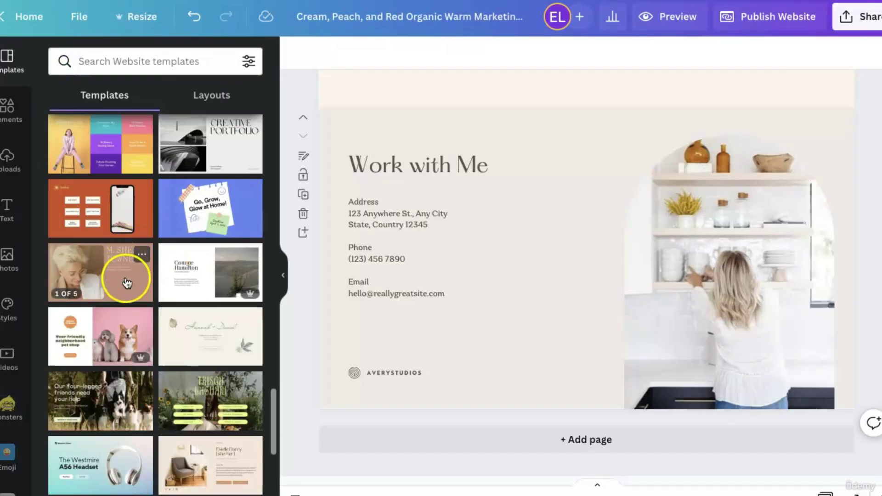
{"action": "left_click", "coordinate": [127, 283]}
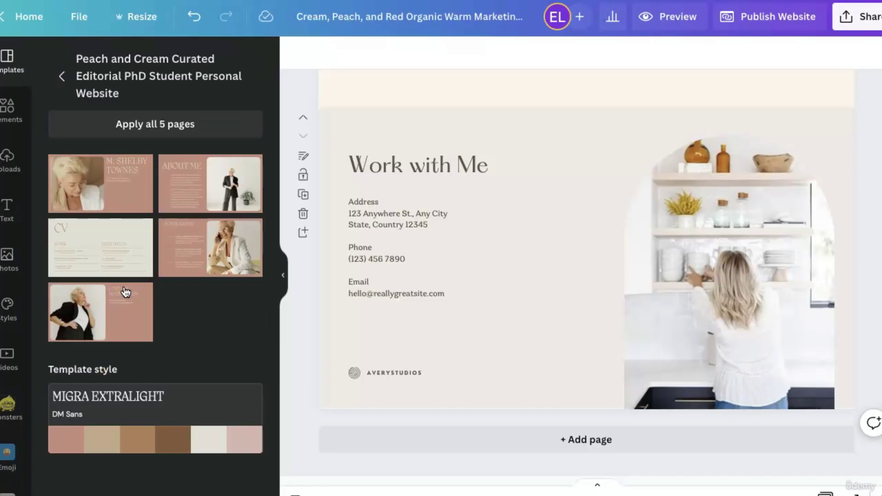
{"action": "left_click", "coordinate": [66, 81]}
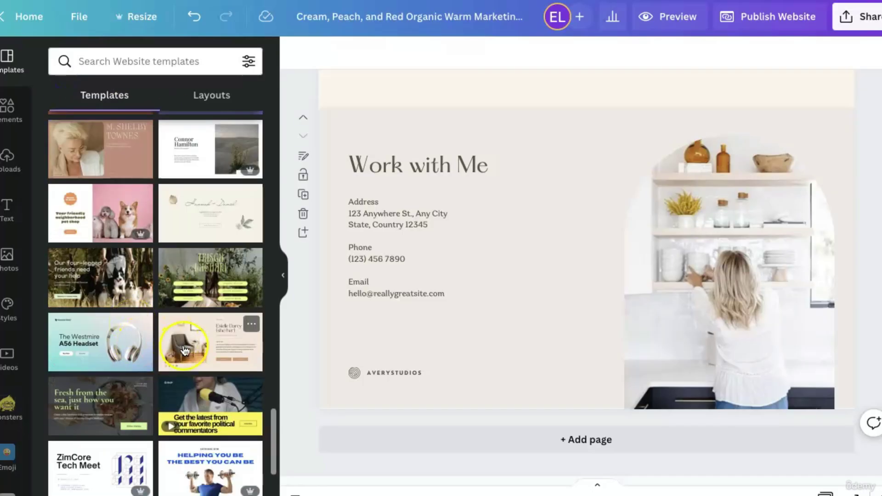
{"action": "left_click", "coordinate": [184, 349]}
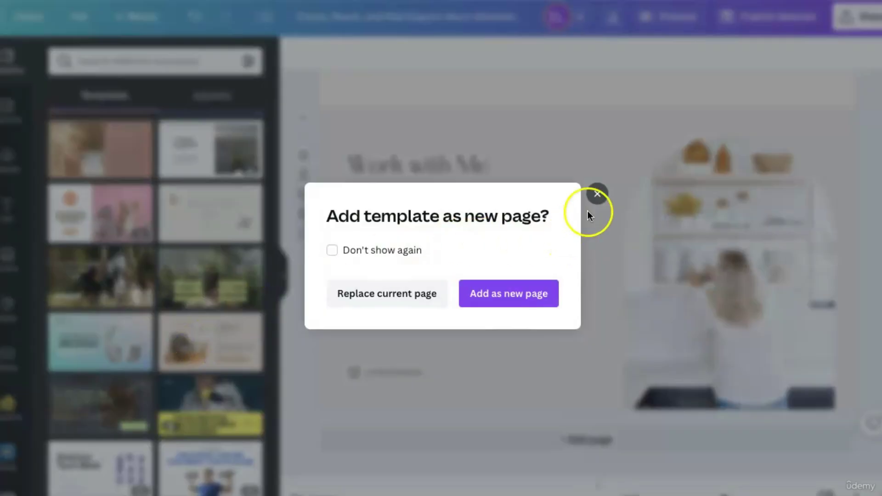
{"action": "left_click", "coordinate": [599, 195]}
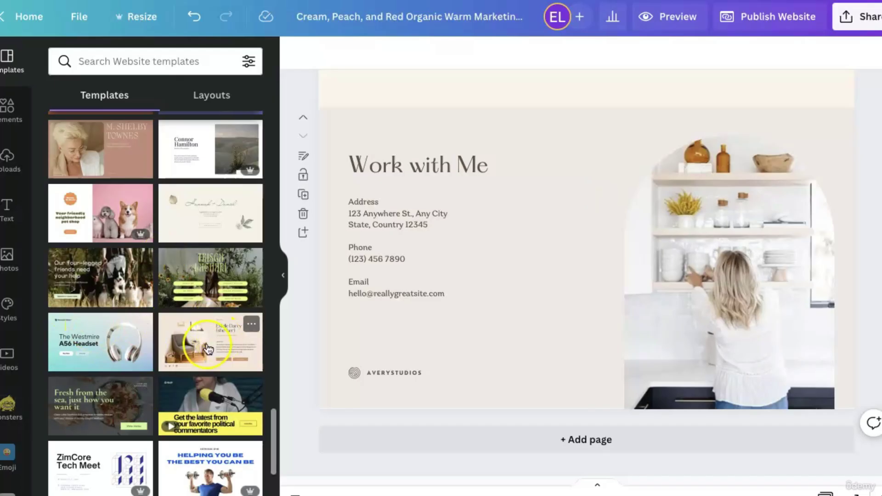
{"action": "scroll", "coordinate": [142, 466], "scroll_direction": "down", "scroll_amount": 4}
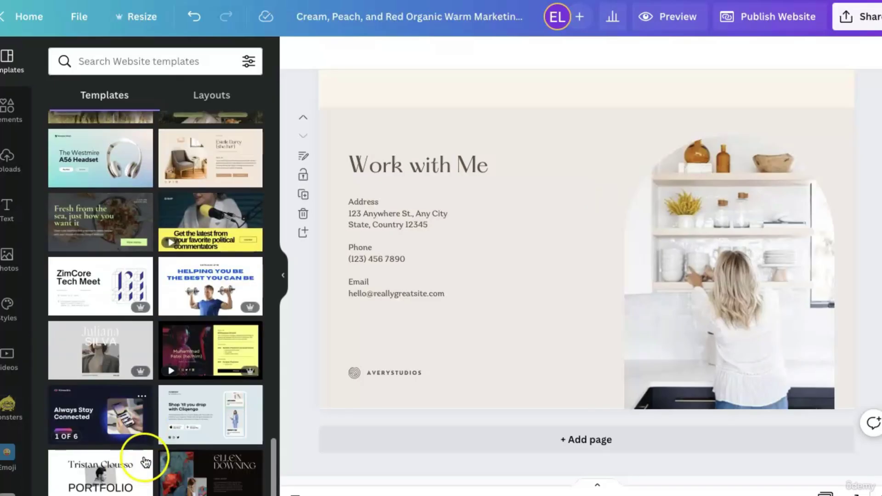
{"action": "left_click", "coordinate": [78, 357]}
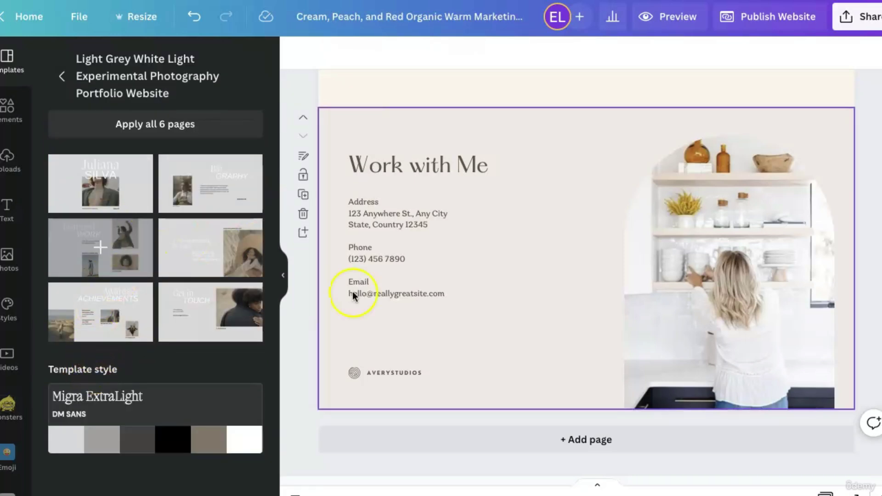
{"action": "left_click", "coordinate": [64, 76]}
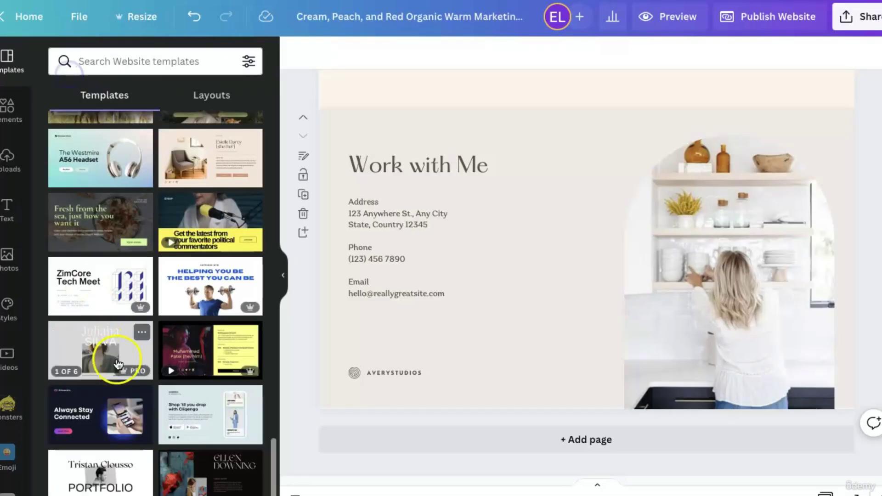
{"action": "scroll", "coordinate": [122, 365], "scroll_direction": "down", "scroll_amount": 2}
{"action": "scroll", "coordinate": [627, 394], "scroll_direction": "up", "scroll_amount": 10}
{"action": "scroll", "coordinate": [628, 398], "scroll_direction": "up", "scroll_amount": 5}
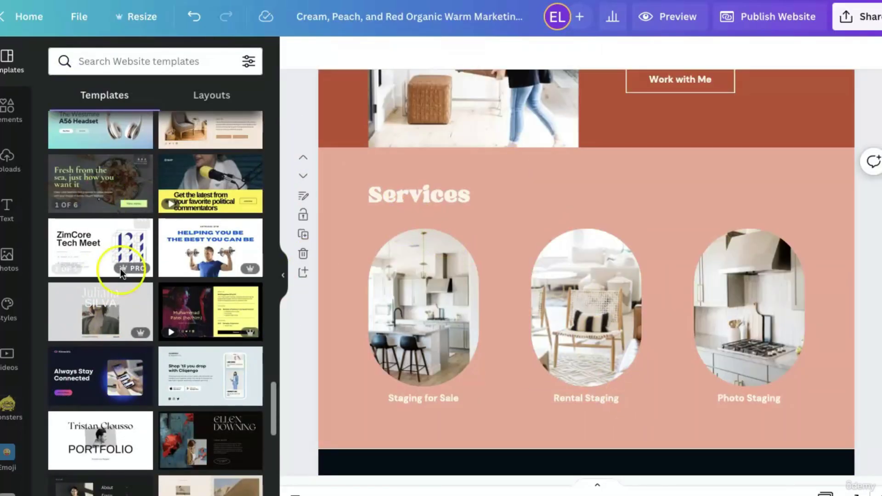
Duplicate the pink Services page and move the copy down two positions, above Work with Me.
{"action": "scroll", "coordinate": [120, 268], "scroll_direction": "down", "scroll_amount": 5}
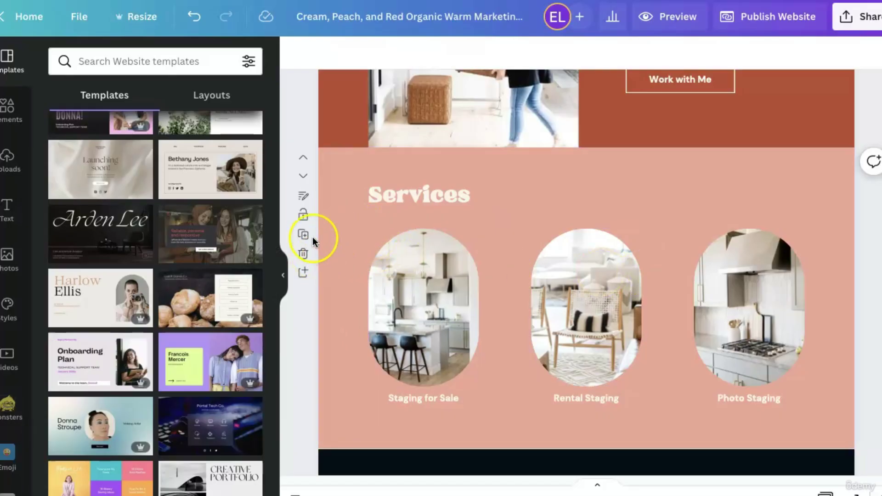
{"action": "scroll", "coordinate": [469, 367], "scroll_direction": "down", "scroll_amount": 5}
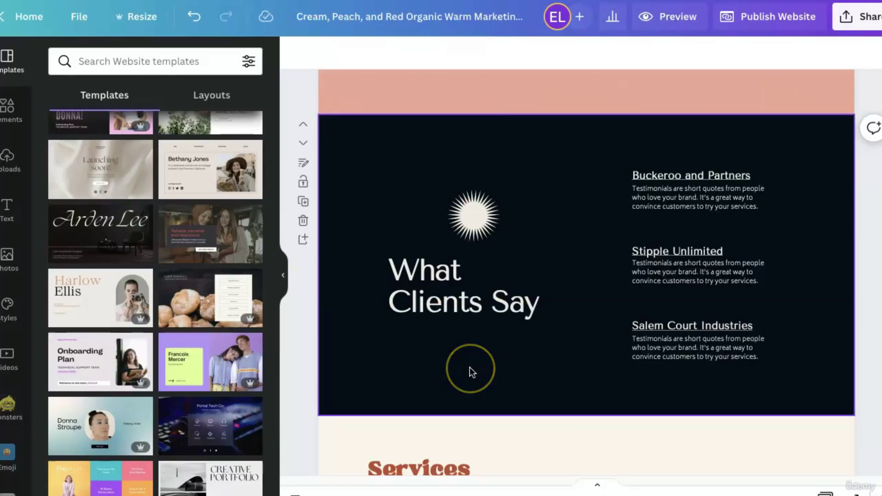
{"action": "scroll", "coordinate": [470, 368], "scroll_direction": "down", "scroll_amount": 5}
{"action": "scroll", "coordinate": [470, 367], "scroll_direction": "up", "scroll_amount": 5}
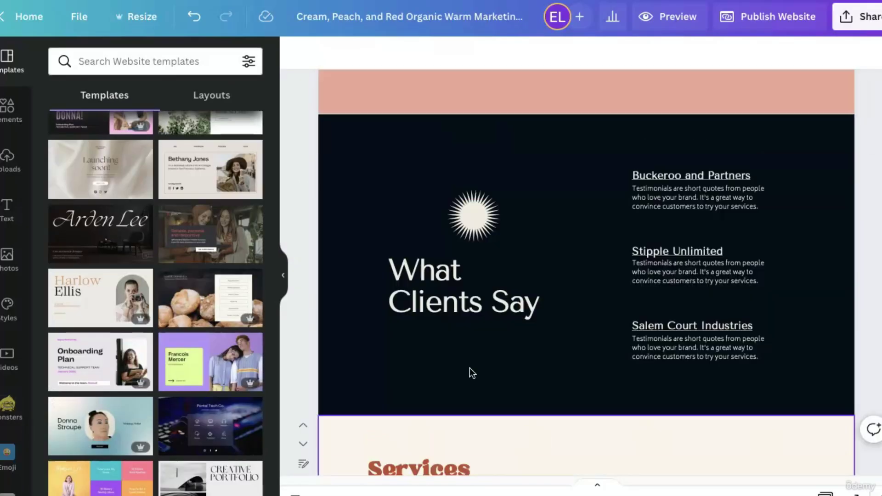
{"action": "scroll", "coordinate": [470, 368], "scroll_direction": "up", "scroll_amount": 5}
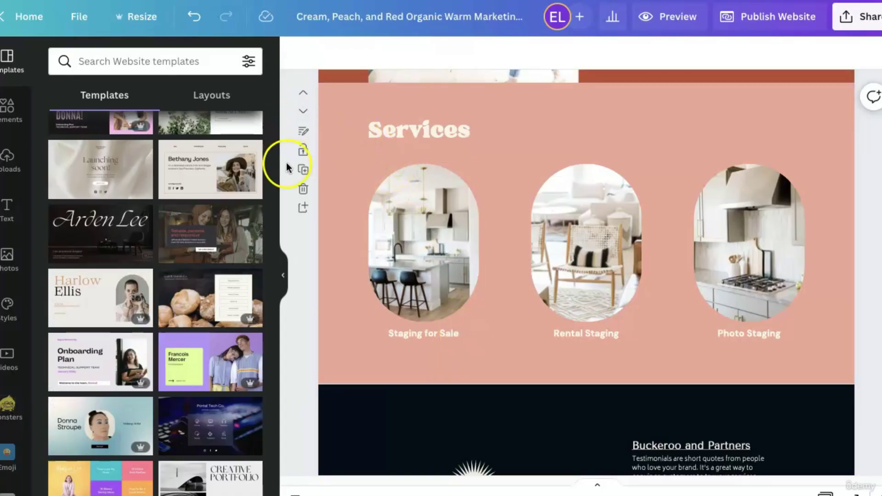
{"action": "left_click", "coordinate": [303, 171]}
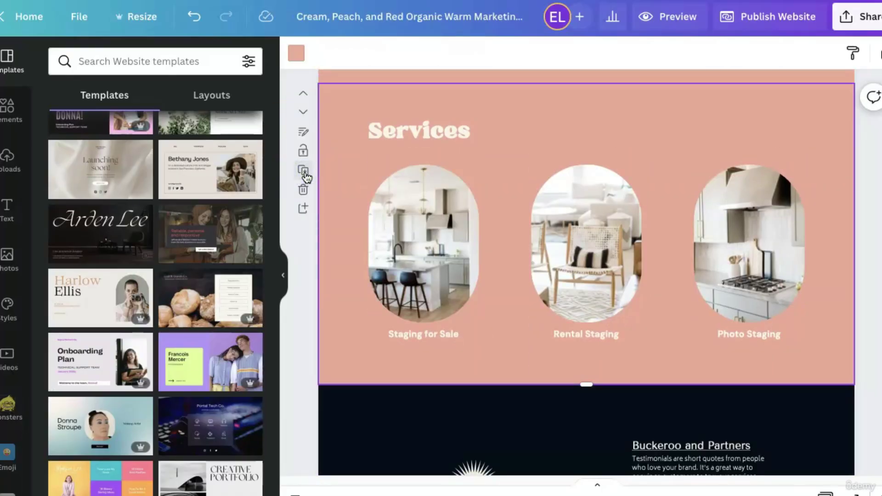
{"action": "left_click", "coordinate": [305, 113]}
{"action": "left_click", "coordinate": [304, 114]}
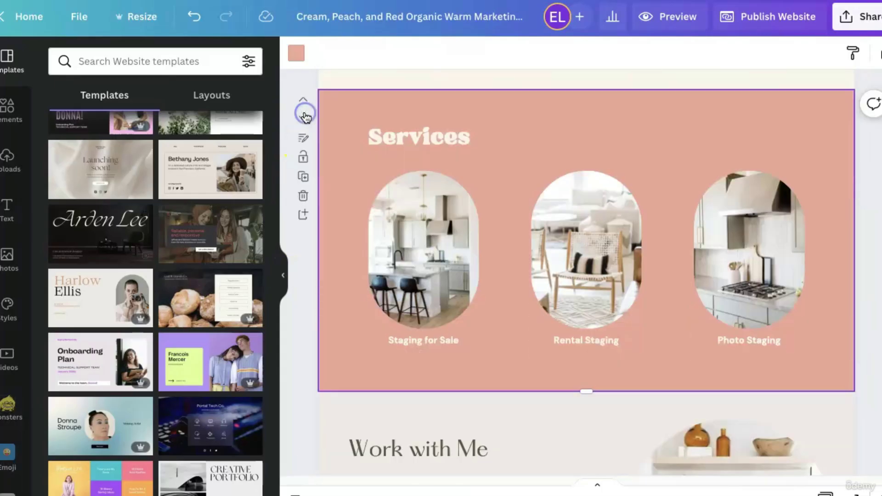
{"action": "left_click", "coordinate": [440, 140]}
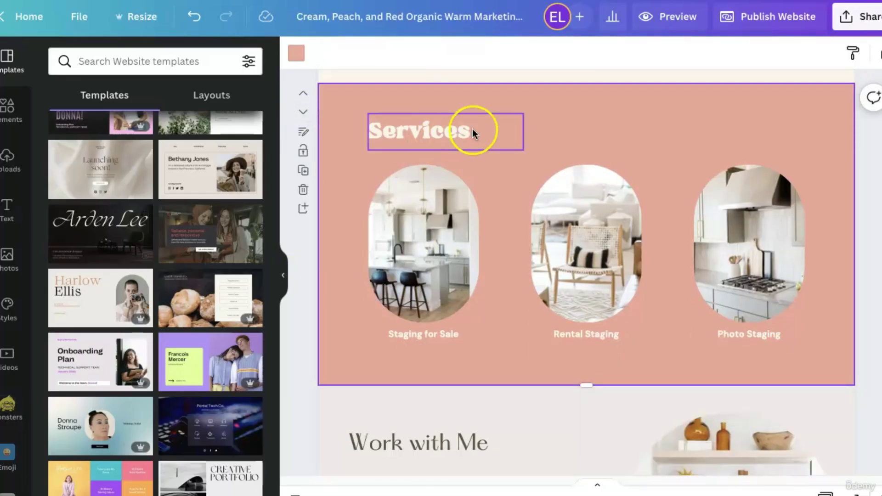
Retitle the copied Services heading to 'Testimonials'.
{"action": "double_click", "coordinate": [453, 138]}
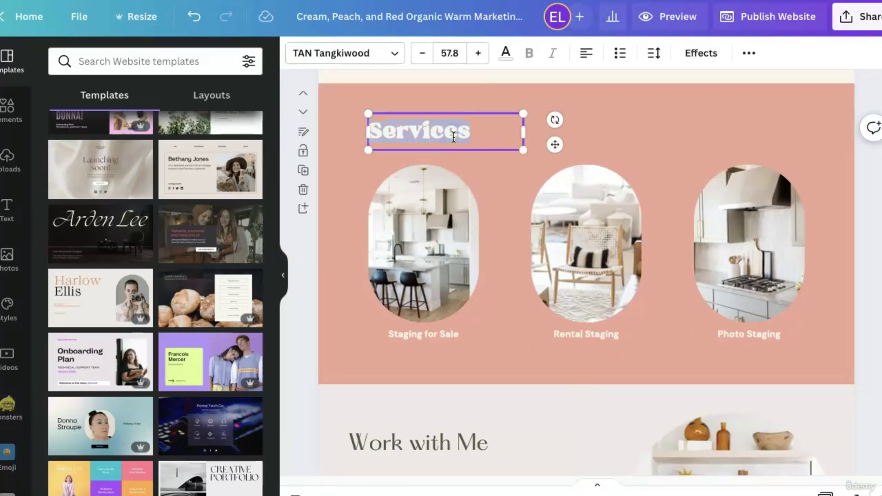
{"action": "type", "text": "Testimonials"}
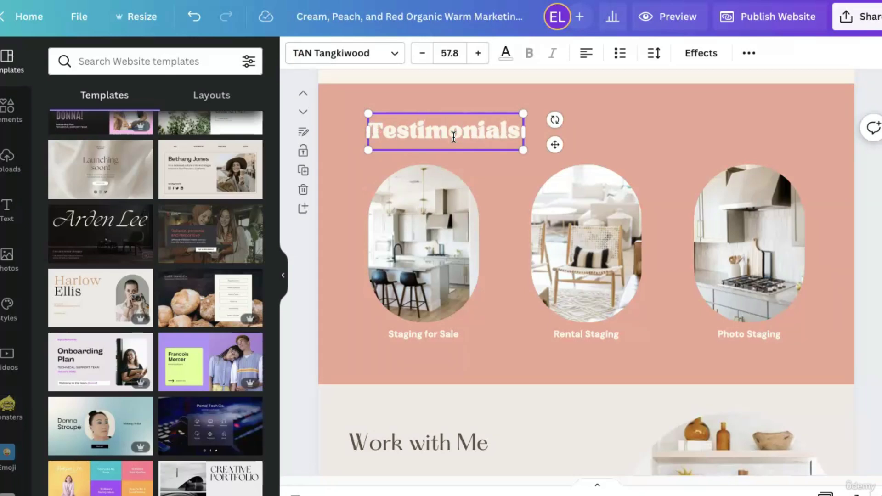
{"action": "left_click", "coordinate": [432, 359]}
Move the three oval photos up slightly.
{"action": "left_click", "coordinate": [414, 271]}
{"action": "left_click", "coordinate": [568, 257], "text": "shift"}
{"action": "left_click", "coordinate": [790, 257], "text": "shift"}
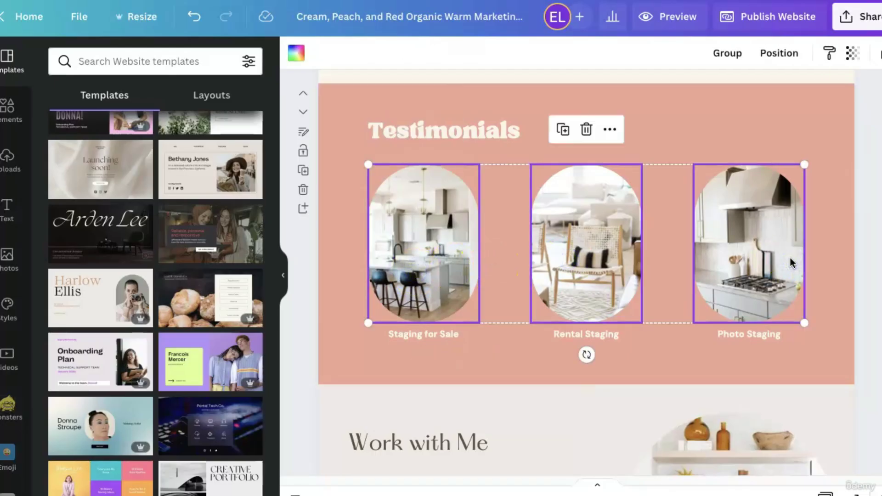
{"action": "key", "text": "Up"}
{"action": "key", "text": "Up"}
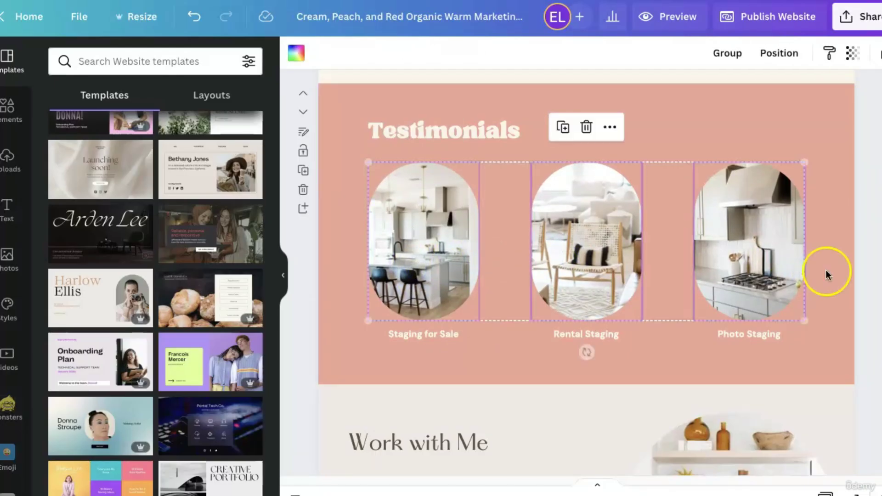
{"action": "left_click_drag", "start_coordinate": [585, 247], "coordinate": [584, 235]}
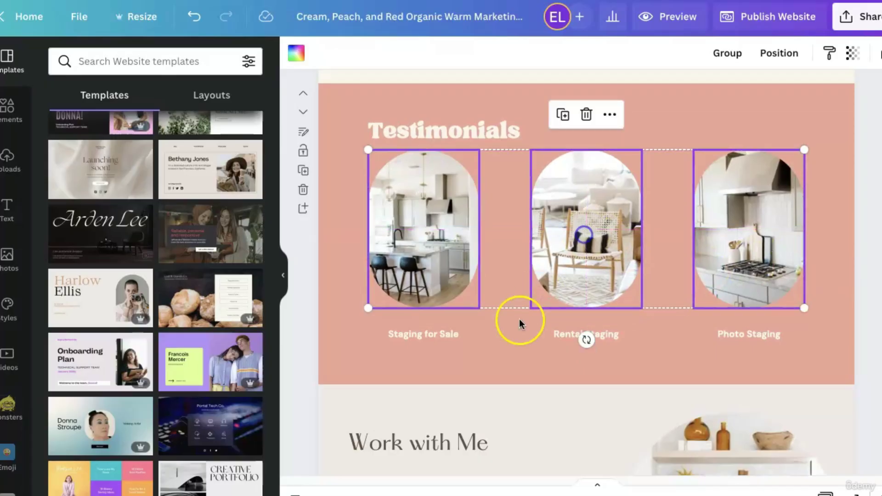
Move the three staging captions up closer to the photos.
{"action": "left_click", "coordinate": [427, 335]}
{"action": "left_click", "coordinate": [617, 334], "text": "shift"}
{"action": "left_click", "coordinate": [741, 334], "text": "shift"}
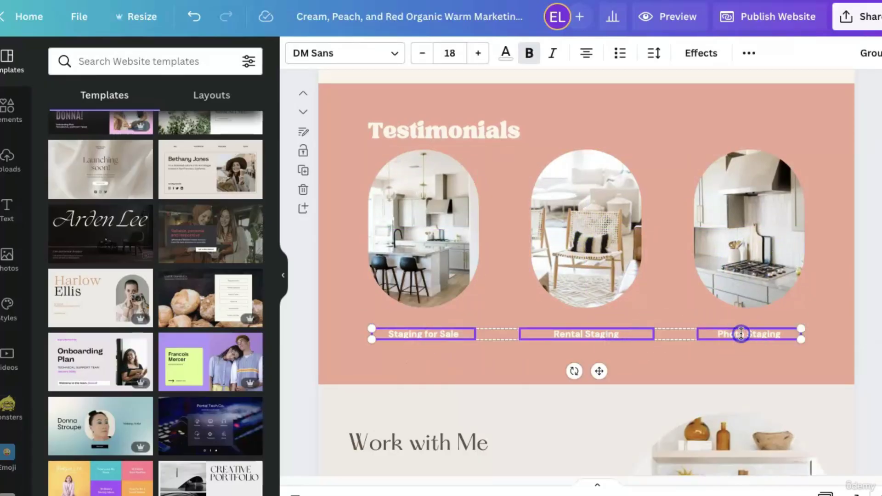
{"action": "left_click_drag", "start_coordinate": [742, 330], "coordinate": [740, 327]}
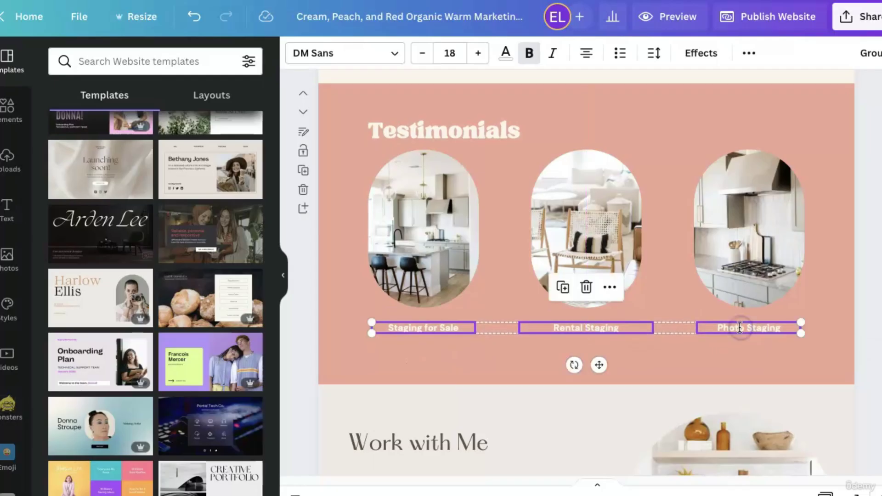
Place a copy of the three captions as a second row below, aligned with the originals.
{"action": "left_click", "coordinate": [736, 356]}
{"action": "left_click", "coordinate": [406, 331]}
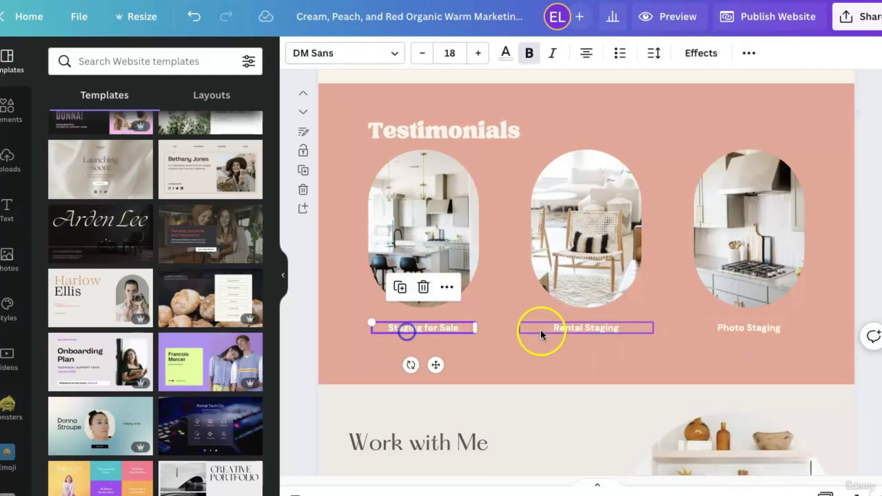
{"action": "left_click", "coordinate": [556, 327], "text": "shift"}
{"action": "left_click", "coordinate": [785, 324], "text": "shift"}
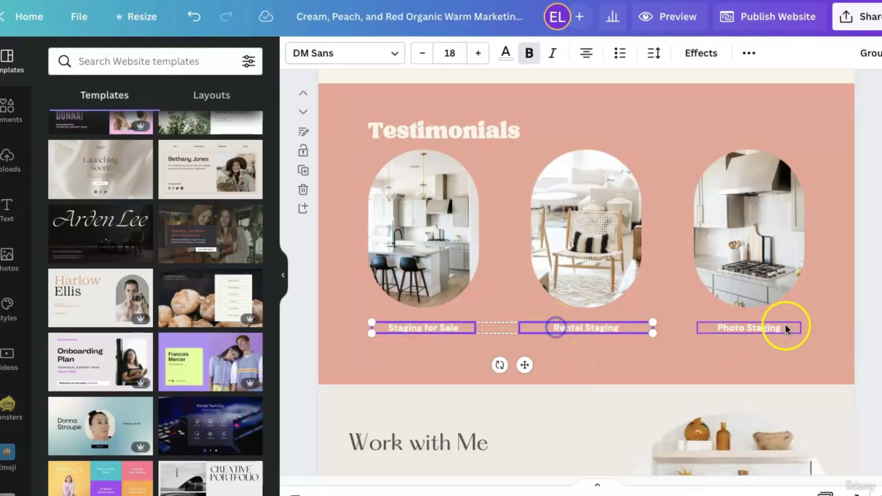
{"action": "left_click_drag", "start_coordinate": [597, 368], "coordinate": [595, 388]}
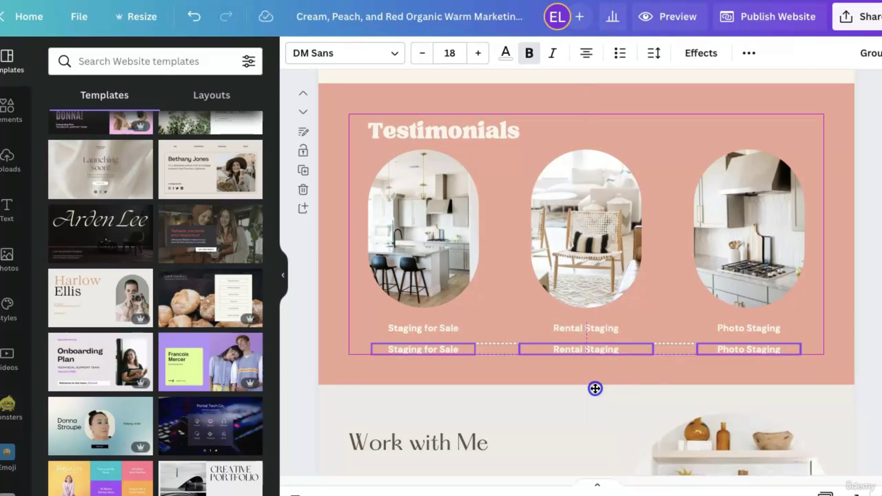
{"action": "left_click_drag", "start_coordinate": [595, 388], "coordinate": [592, 388]}
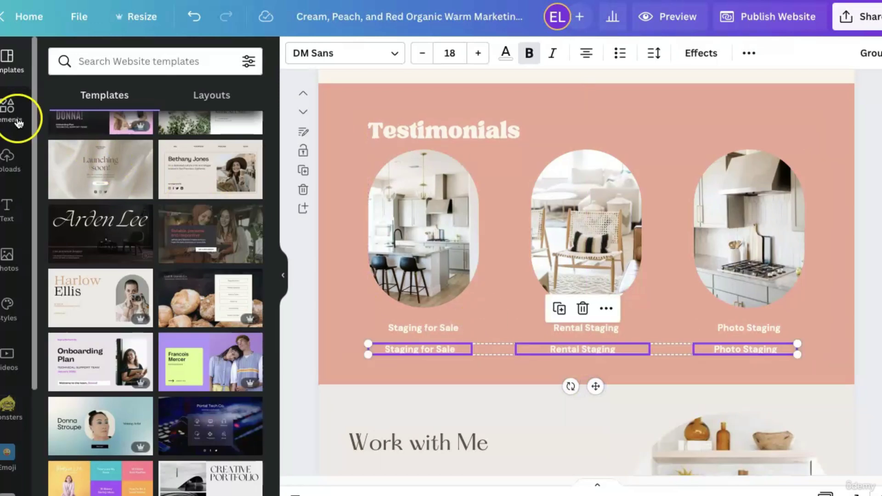
Put the uploaded mother-and-baby and woman-in-white photos into the first two ovals.
{"action": "left_click", "coordinate": [18, 155]}
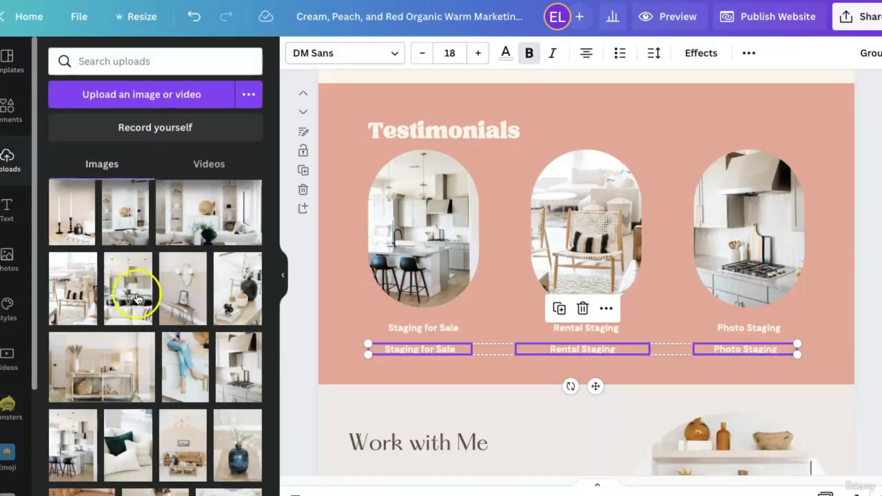
{"action": "scroll", "coordinate": [216, 357], "scroll_direction": "down", "scroll_amount": 15}
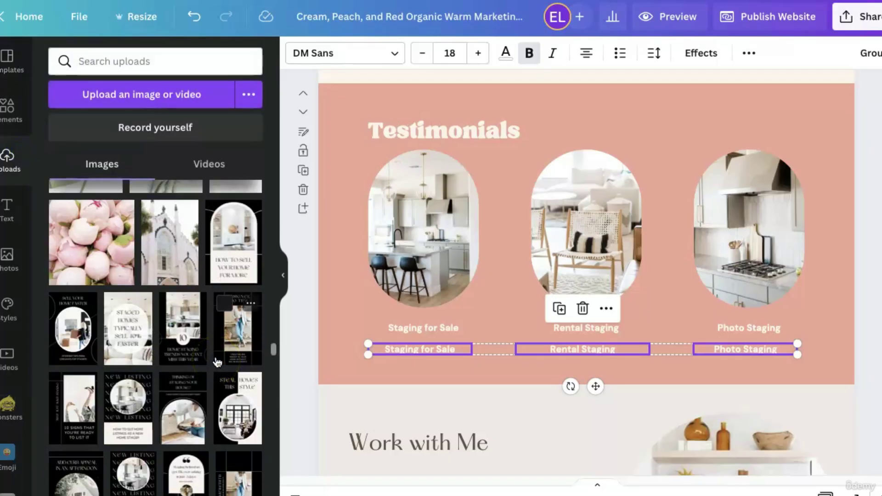
{"action": "scroll", "coordinate": [217, 363], "scroll_direction": "up", "scroll_amount": 5}
{"action": "scroll", "coordinate": [217, 363], "scroll_direction": "up", "scroll_amount": 5}
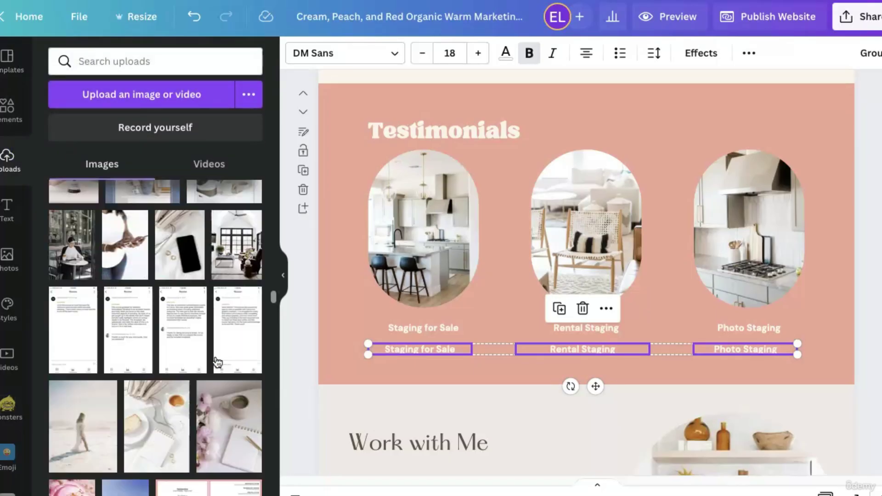
{"action": "left_click_drag", "start_coordinate": [186, 387], "coordinate": [415, 245]}
{"action": "left_click_drag", "start_coordinate": [256, 365], "coordinate": [612, 208]}
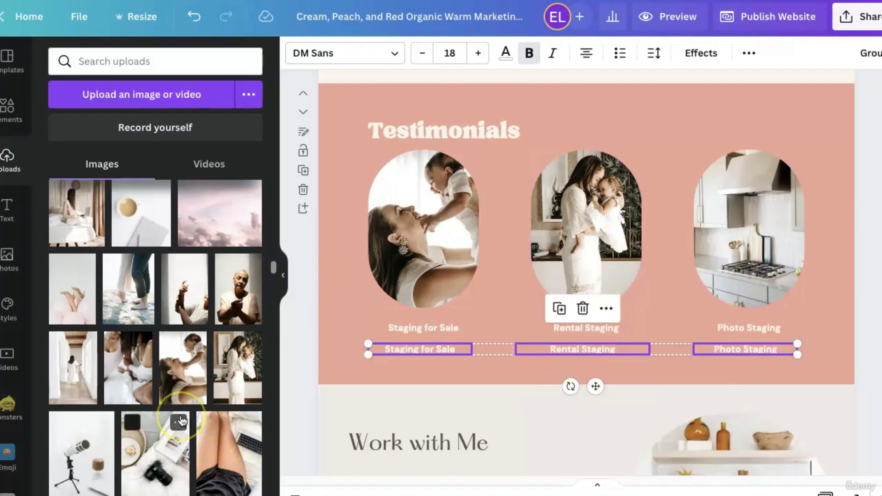
Put the couch photo into the third oval and adjust its crop.
{"action": "scroll", "coordinate": [181, 420], "scroll_direction": "down", "scroll_amount": 10}
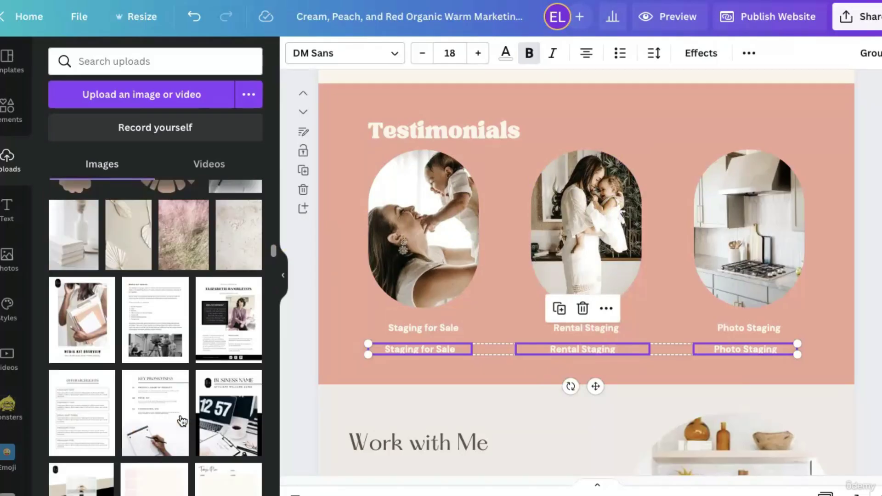
{"action": "scroll", "coordinate": [182, 421], "scroll_direction": "up", "scroll_amount": 10}
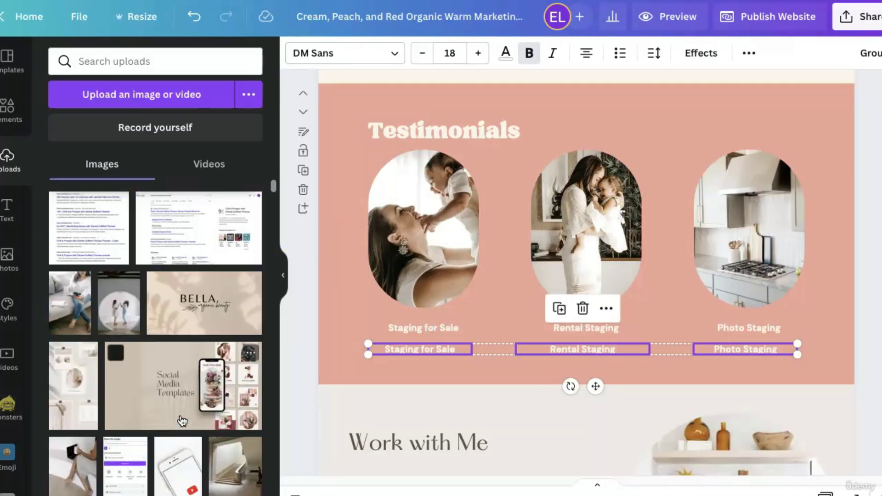
{"action": "left_click_drag", "start_coordinate": [70, 301], "coordinate": [793, 317]}
{"action": "double_click", "coordinate": [771, 260]}
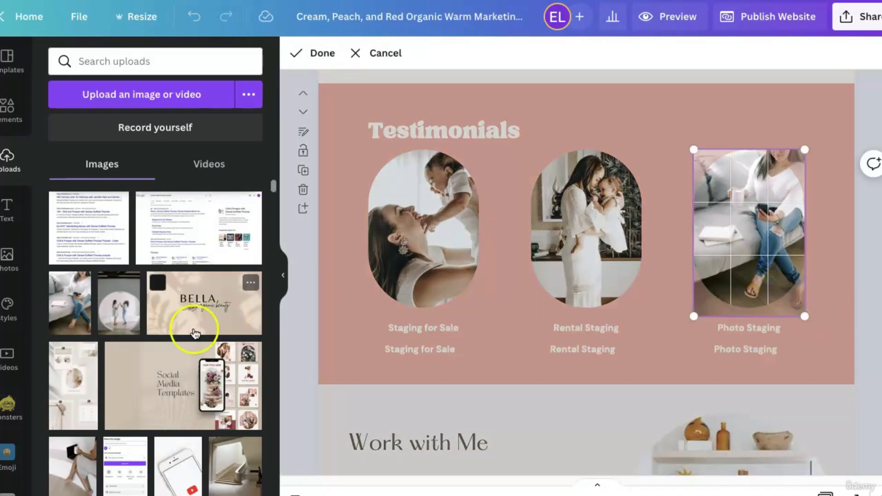
{"action": "left_click", "coordinate": [841, 374]}
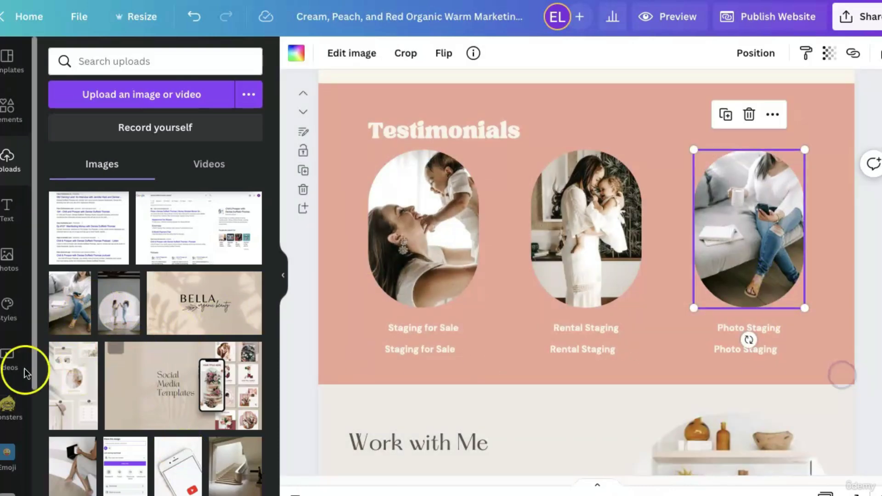
Swap the pink-sweater portrait into the third oval, then select the first caption's text.
{"action": "scroll", "coordinate": [241, 368], "scroll_direction": "down", "scroll_amount": 10}
{"action": "scroll", "coordinate": [245, 374], "scroll_direction": "down", "scroll_amount": 5}
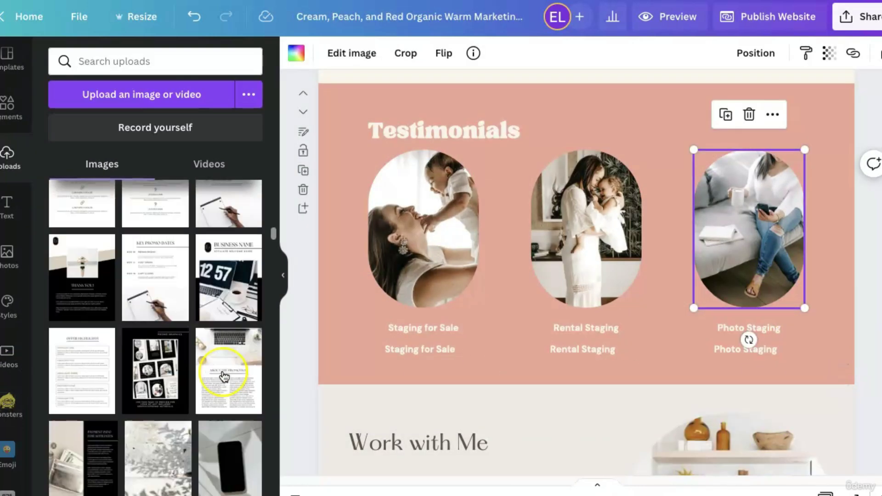
{"action": "scroll", "coordinate": [224, 376], "scroll_direction": "down", "scroll_amount": 15}
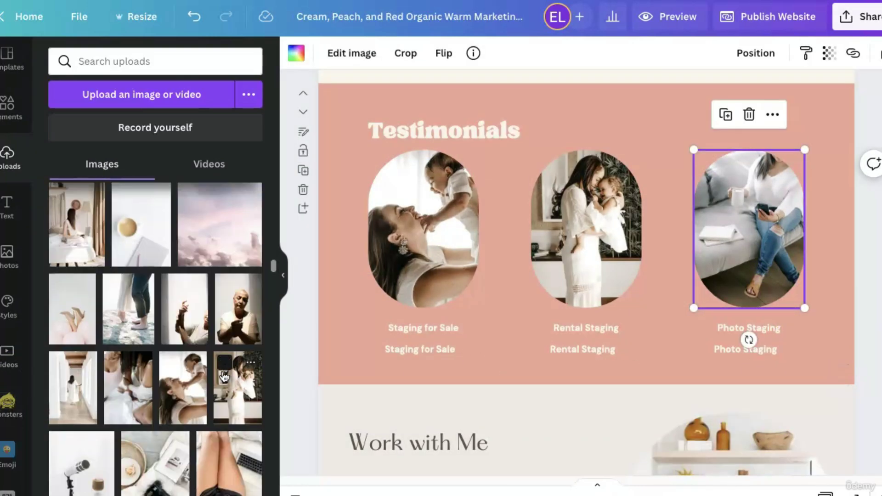
{"action": "scroll", "coordinate": [234, 364], "scroll_direction": "down", "scroll_amount": 5}
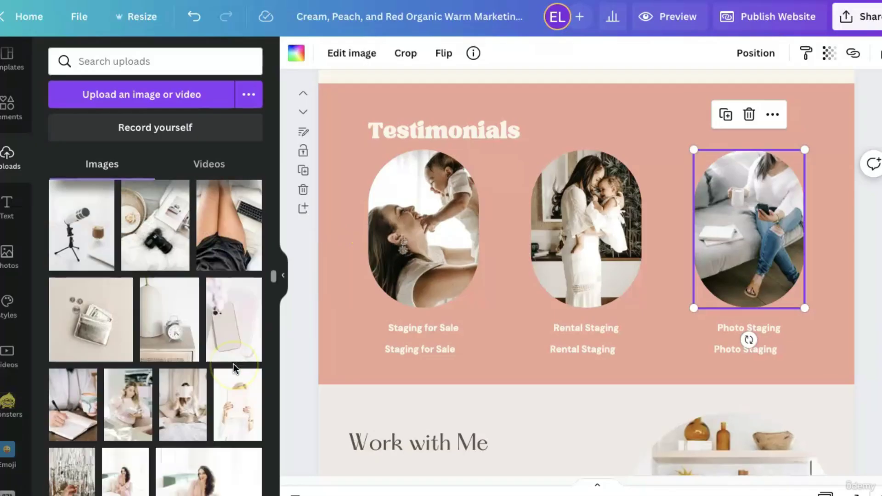
{"action": "left_click_drag", "start_coordinate": [131, 361], "coordinate": [763, 251]}
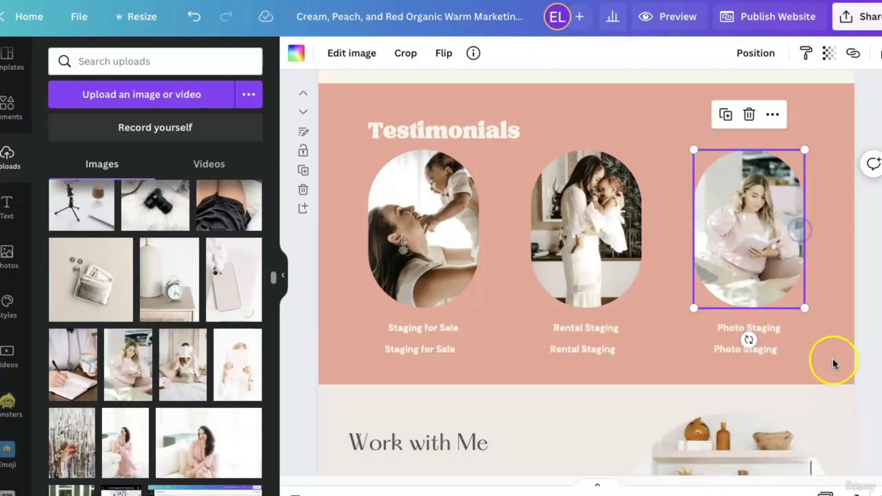
{"action": "left_click", "coordinate": [829, 357]}
{"action": "left_click", "coordinate": [423, 329]}
{"action": "left_click", "coordinate": [422, 328]}
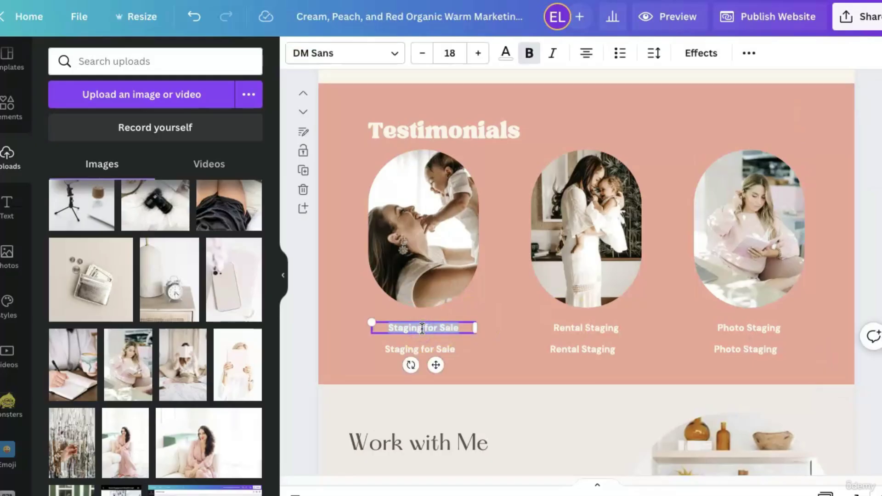
Replace the first two top captions with reviewer names ('Seller', 'M').
{"action": "type", "text": "Seller"}
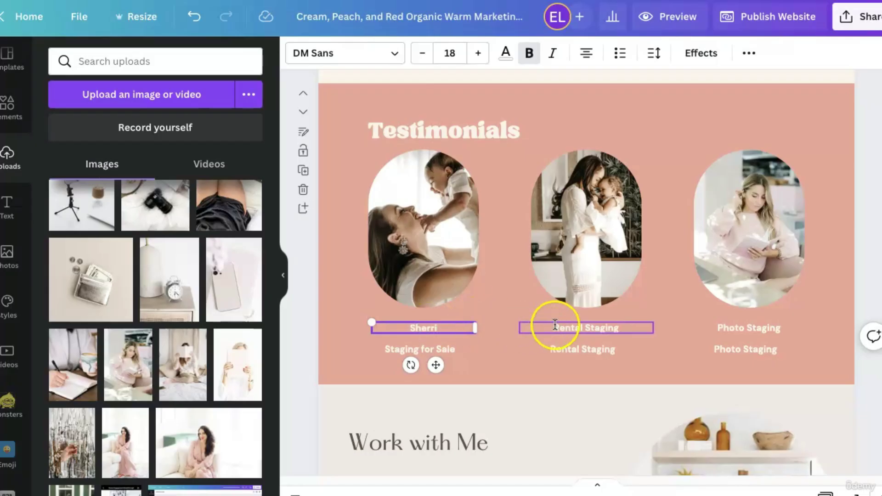
{"action": "left_click", "coordinate": [603, 321]}
{"action": "left_click", "coordinate": [601, 324]}
{"action": "left_click", "coordinate": [601, 324]}
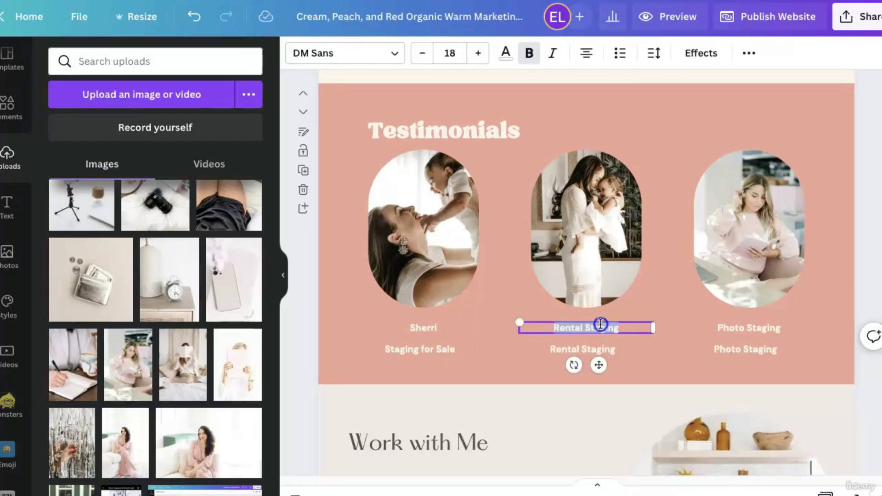
{"action": "type", "text": "Meg"}
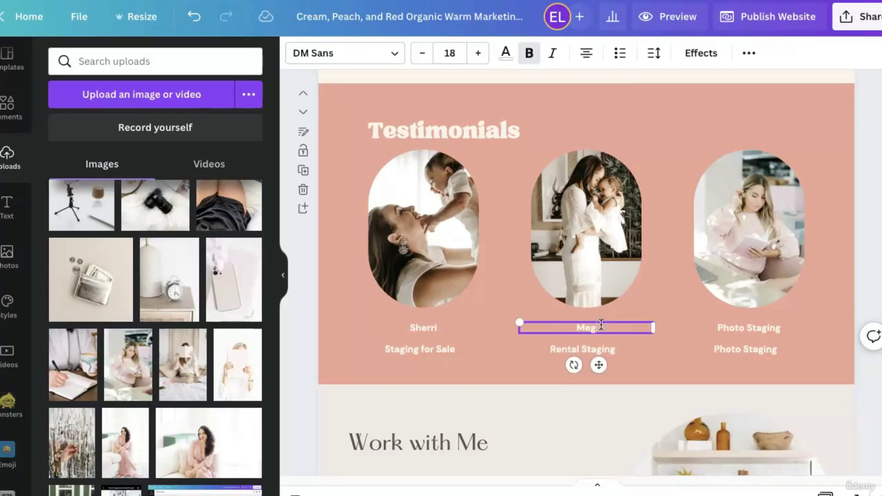
{"action": "left_click", "coordinate": [761, 326]}
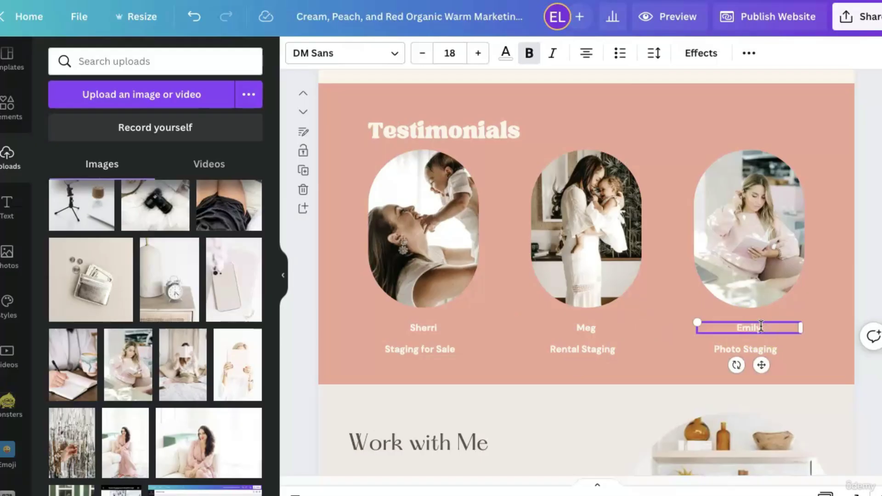
Edit the first lower caption to 'Testimonal text' and move it up under the name.
{"action": "left_click", "coordinate": [420, 351]}
{"action": "double_click", "coordinate": [422, 350]}
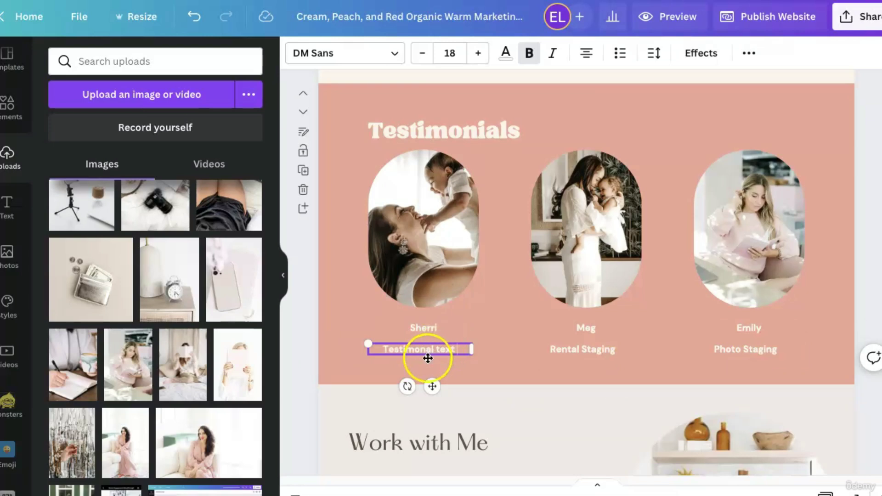
{"action": "left_click_drag", "start_coordinate": [432, 384], "coordinate": [432, 380]}
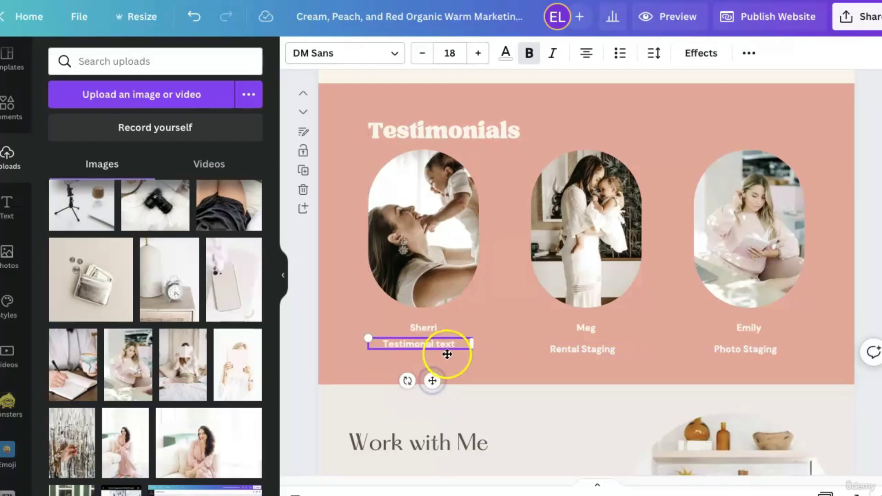
Enlarge all three name captions to font size 21.
{"action": "left_click", "coordinate": [425, 328]}
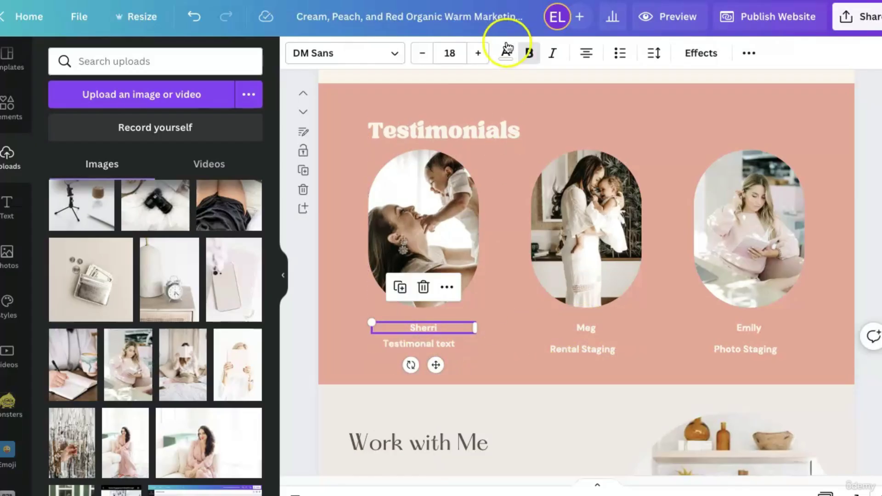
{"action": "left_click", "coordinate": [478, 52]}
{"action": "left_click", "coordinate": [478, 52]}
{"action": "left_click", "coordinate": [478, 53]}
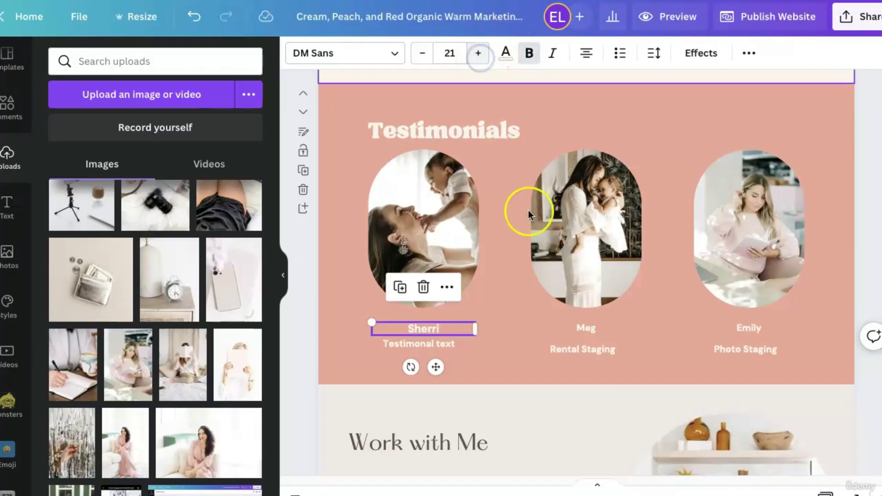
{"action": "left_click", "coordinate": [585, 325]}
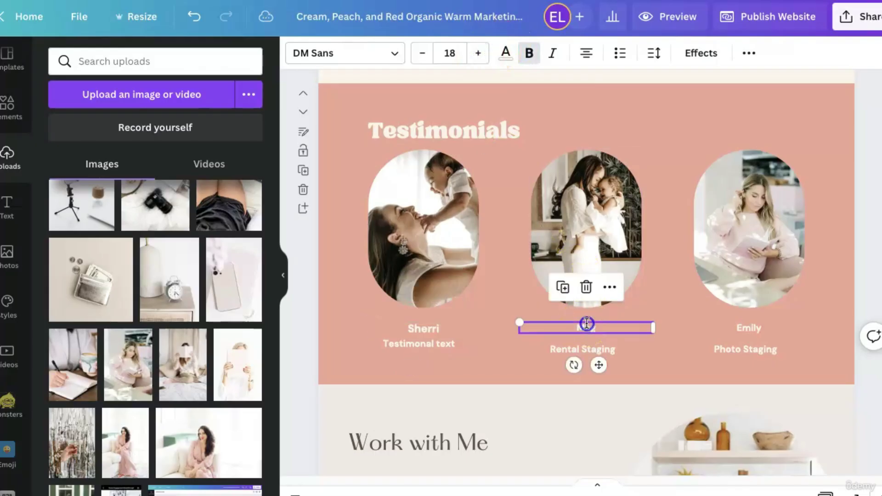
{"action": "left_click", "coordinate": [478, 53]}
{"action": "left_click", "coordinate": [478, 53]}
{"action": "left_click", "coordinate": [478, 53]}
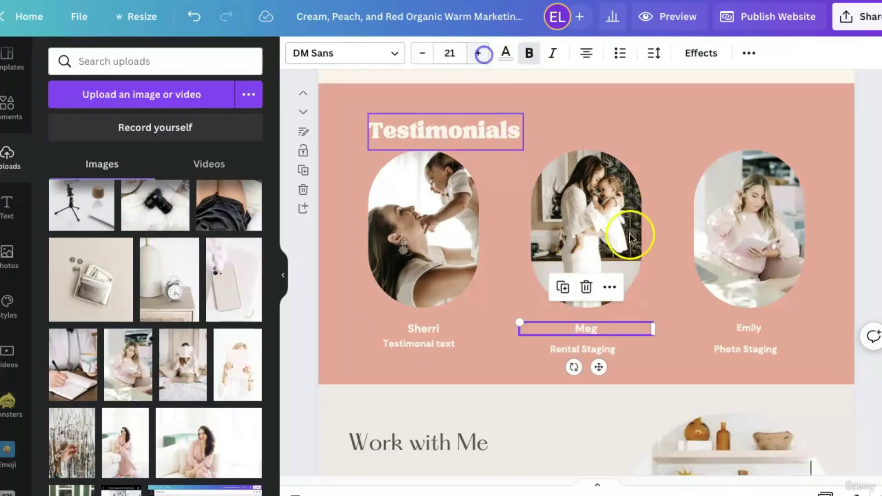
{"action": "left_click", "coordinate": [749, 324]}
{"action": "left_click", "coordinate": [478, 53]}
{"action": "left_click", "coordinate": [478, 53]}
{"action": "left_click", "coordinate": [478, 53]}
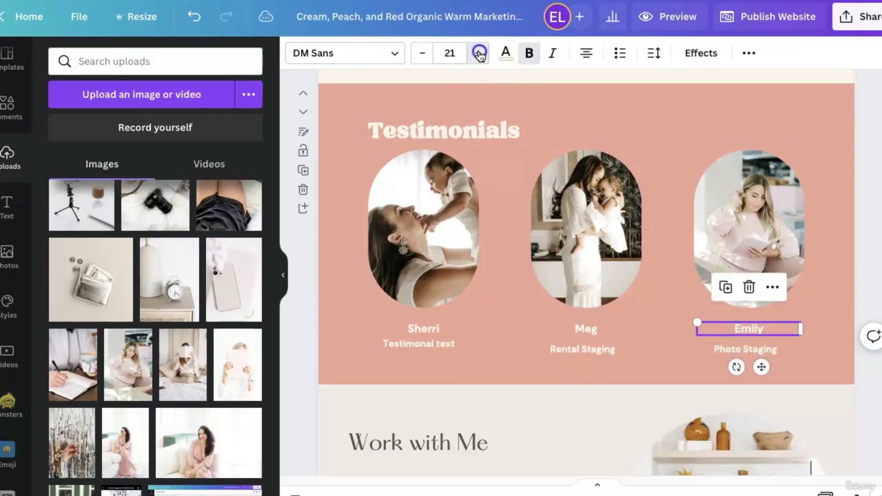
Raise the Rental Staging and Photo Staging captions level with Testimonal text.
{"action": "left_click", "coordinate": [594, 351]}
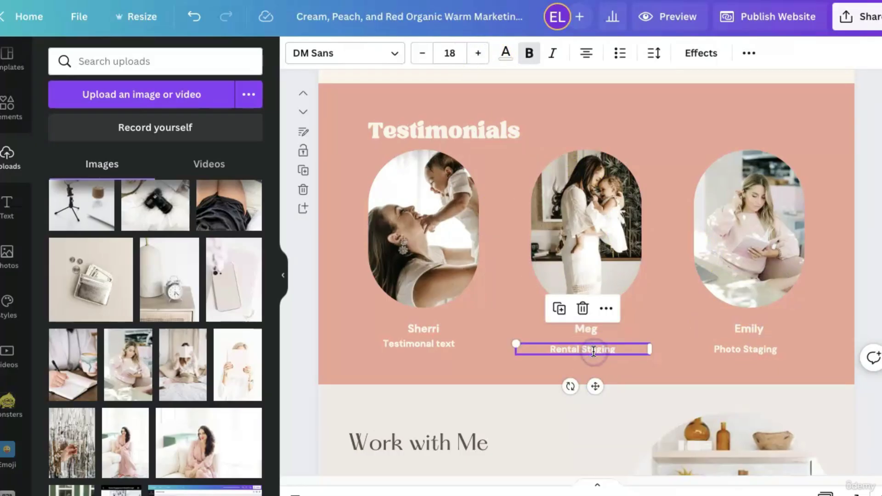
{"action": "left_click_drag", "start_coordinate": [597, 386], "coordinate": [600, 385]}
{"action": "left_click", "coordinate": [746, 351]}
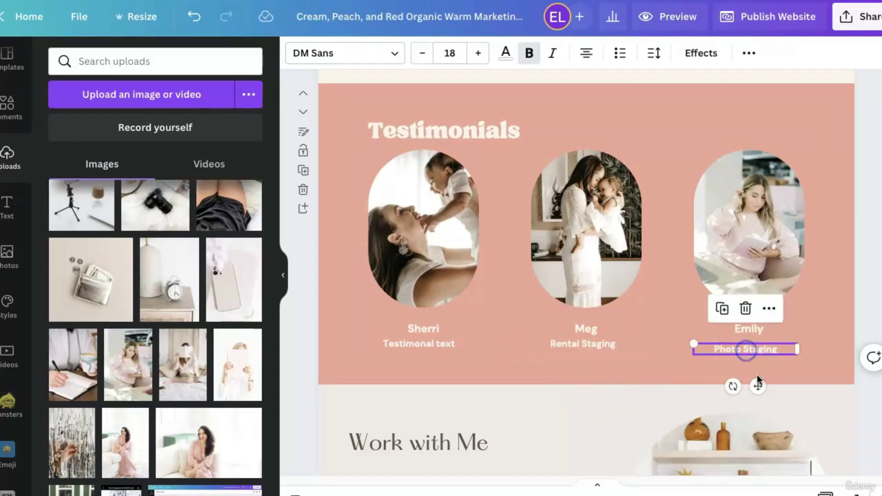
{"action": "left_click_drag", "start_coordinate": [756, 381], "coordinate": [758, 380]}
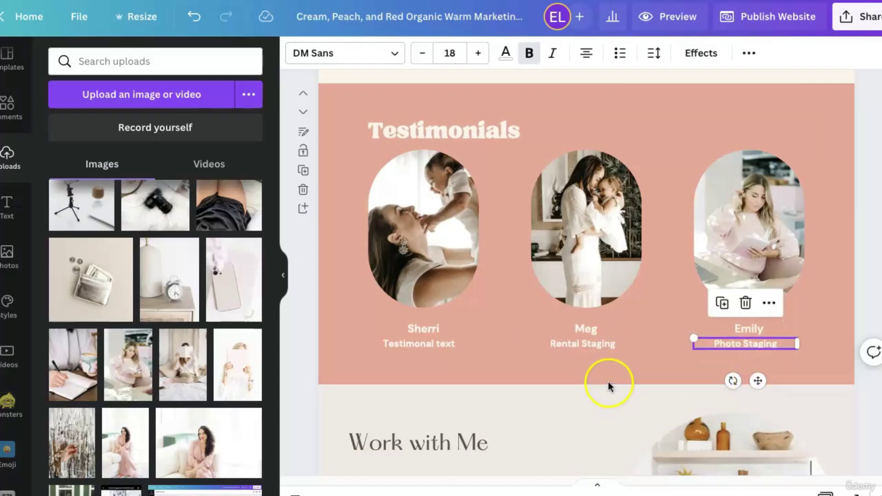
{"action": "left_click", "coordinate": [585, 359]}
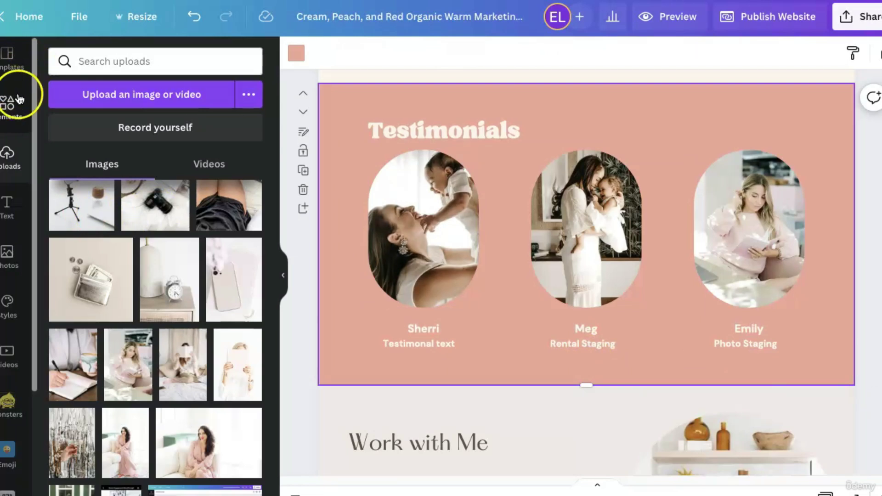
Search Elements for 'star' and add the grey star graphic to the page.
{"action": "left_click", "coordinate": [9, 102]}
{"action": "left_click", "coordinate": [125, 64]}
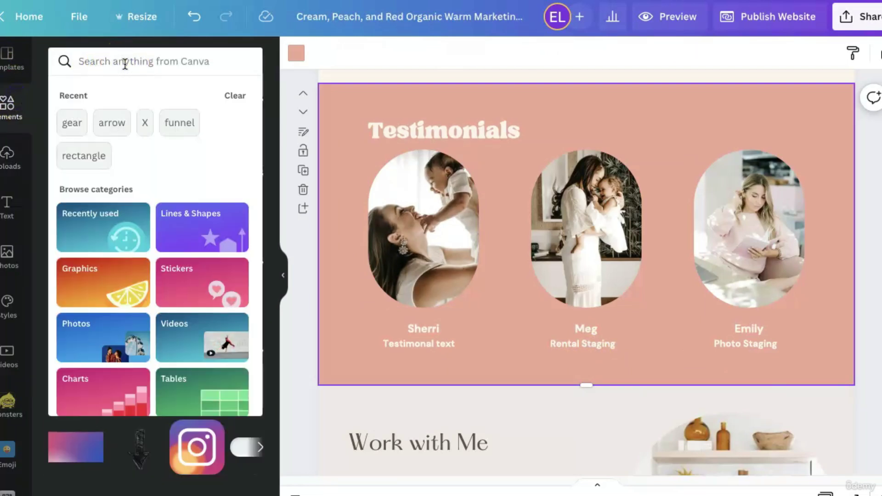
{"action": "type", "text": "star"}
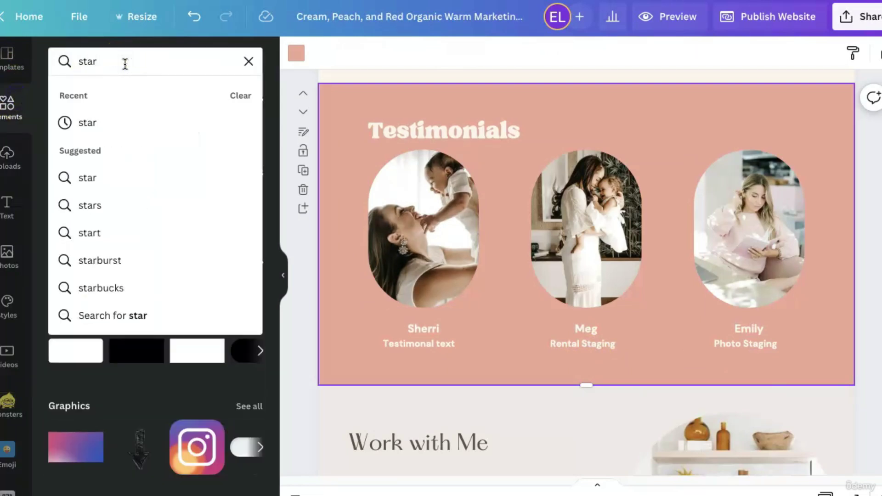
{"action": "key", "text": "Return"}
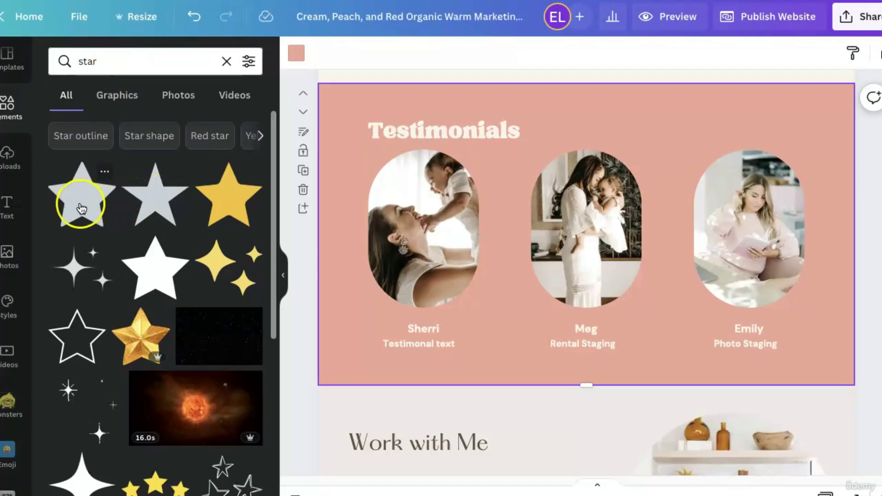
{"action": "left_click", "coordinate": [80, 207]}
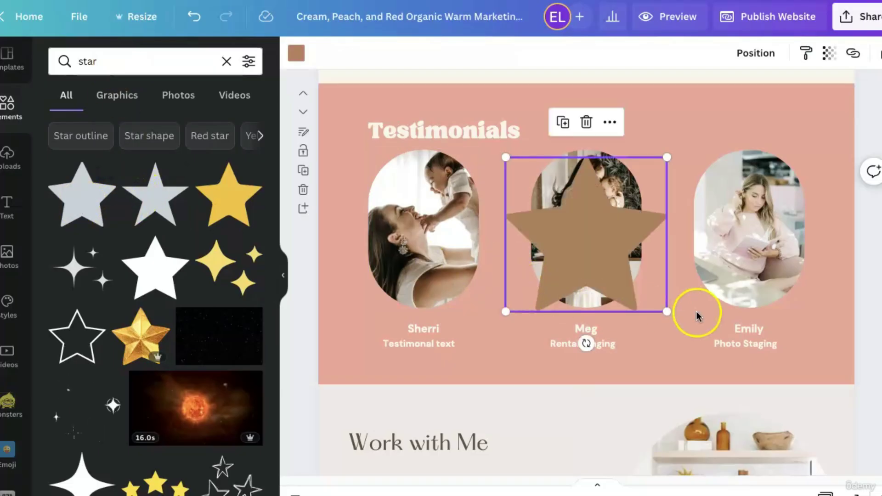
Shrink the star to about 37 by 35 and place it below Sherri's caption.
{"action": "left_click_drag", "start_coordinate": [670, 312], "coordinate": [417, 413]}
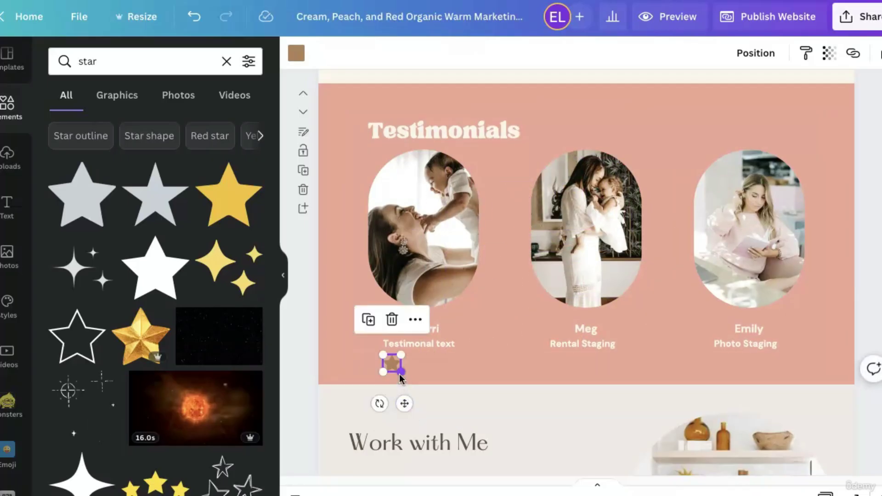
{"action": "left_click_drag", "start_coordinate": [401, 371], "coordinate": [395, 372]}
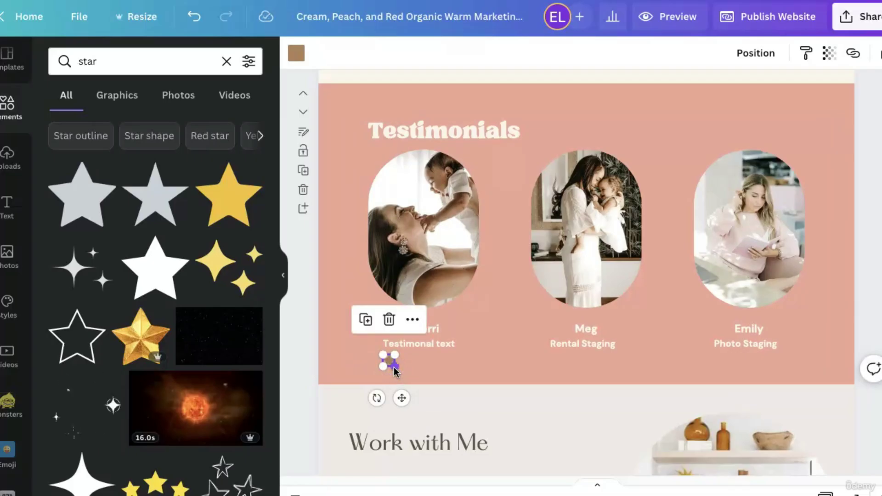
{"action": "key", "text": "shift+Right"}
{"action": "key", "text": "shift+Down"}
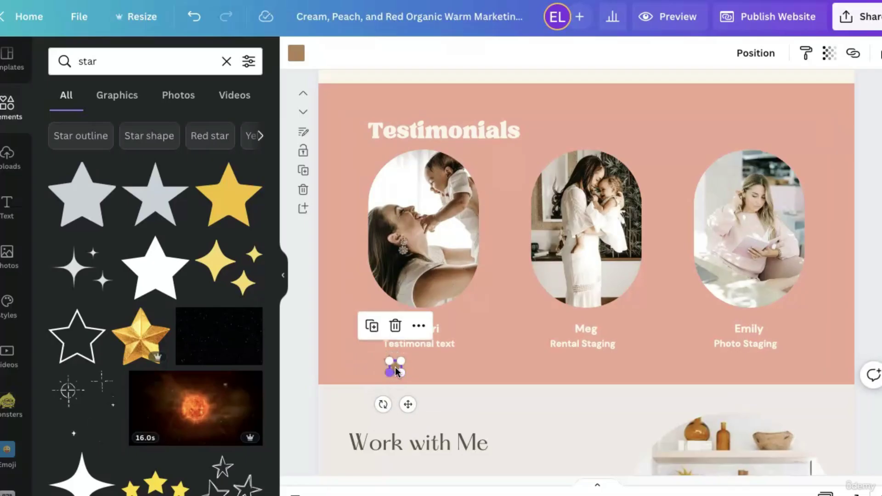
{"action": "left_click_drag", "start_coordinate": [407, 402], "coordinate": [415, 401]}
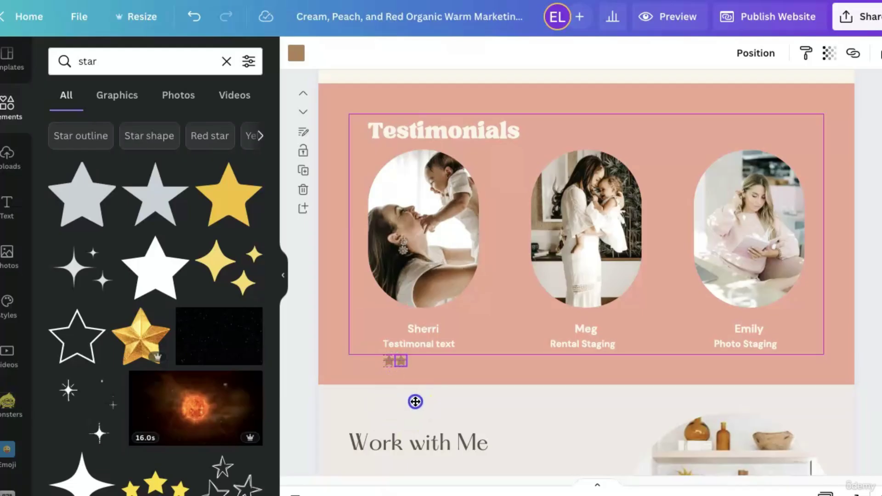
Paste the star copies and place them in a row beside the first star.
{"action": "left_click_drag", "start_coordinate": [419, 401], "coordinate": [460, 395]}
{"action": "key", "text": "ctrl+v"}
{"action": "left_click", "coordinate": [413, 400]}
Select all five stars and space them evenly with Position > Tidy up.
{"action": "left_click", "coordinate": [390, 365]}
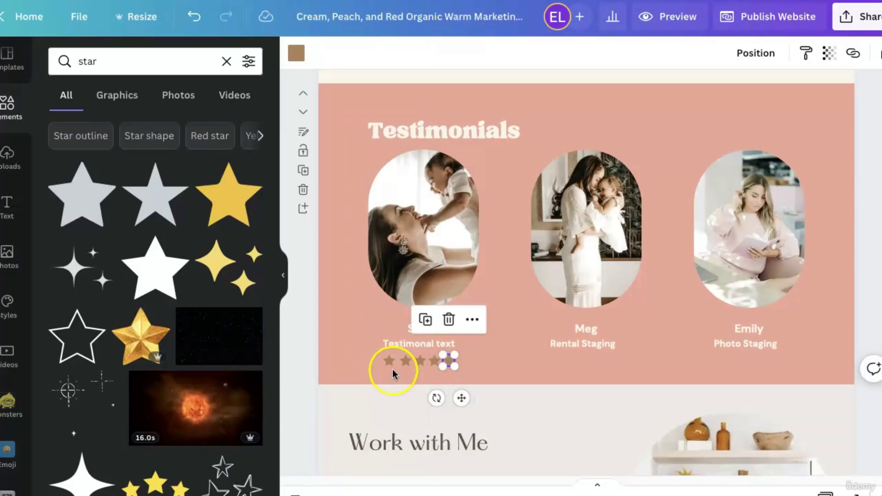
{"action": "left_click", "coordinate": [405, 361], "text": "shift"}
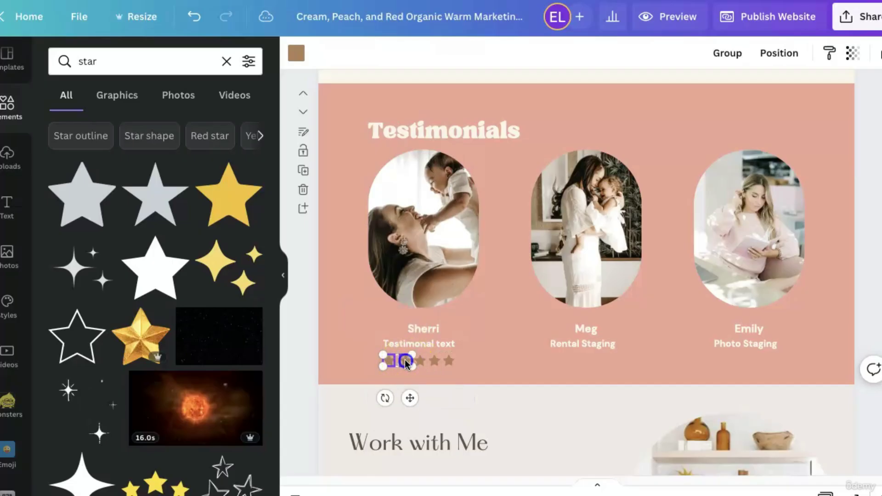
{"action": "left_click", "coordinate": [428, 365], "text": "shift"}
{"action": "left_click", "coordinate": [437, 364], "text": "shift"}
{"action": "left_click", "coordinate": [451, 361], "text": "shift"}
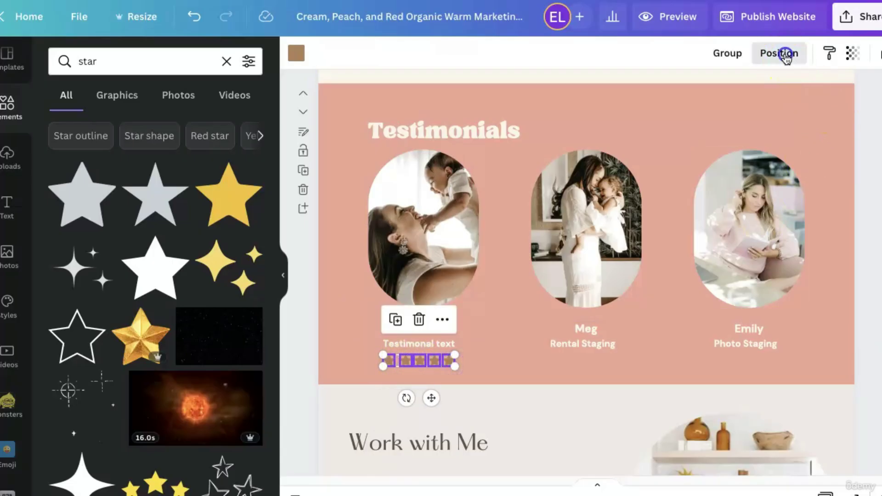
{"action": "left_click", "coordinate": [784, 54]}
{"action": "left_click", "coordinate": [610, 322]}
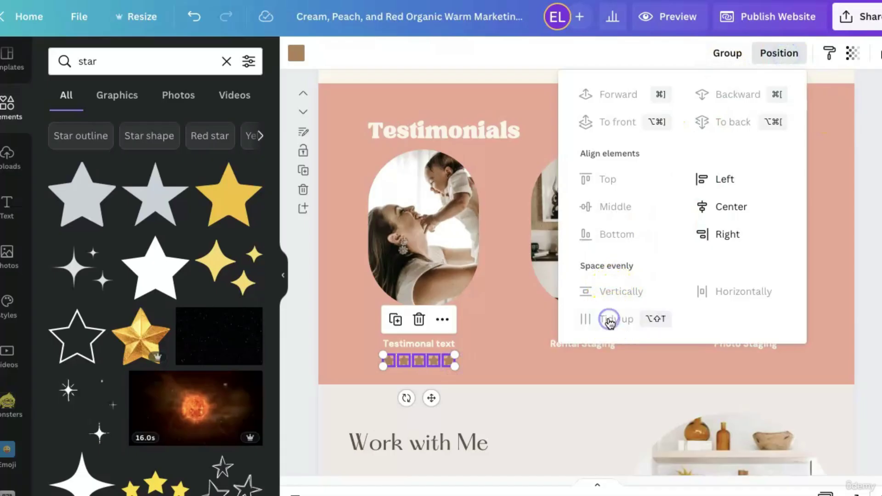
{"action": "left_click", "coordinate": [418, 377]}
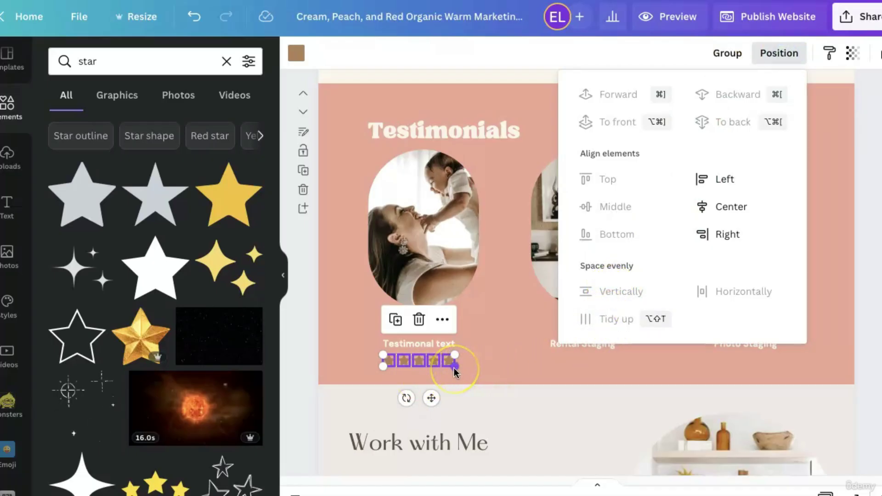
{"action": "left_click", "coordinate": [454, 368]}
{"action": "left_click_drag", "start_coordinate": [452, 371], "coordinate": [451, 365]}
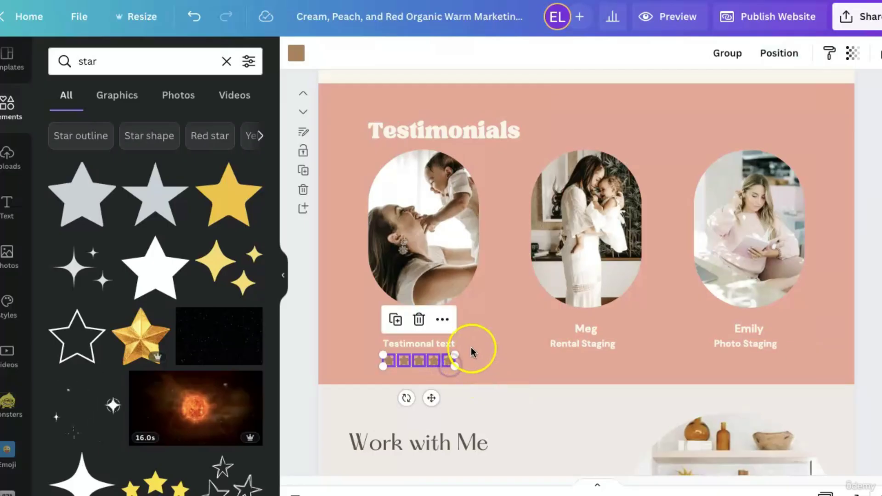
Change the colour of Sherri's five stars to white.
{"action": "left_click", "coordinate": [299, 56]}
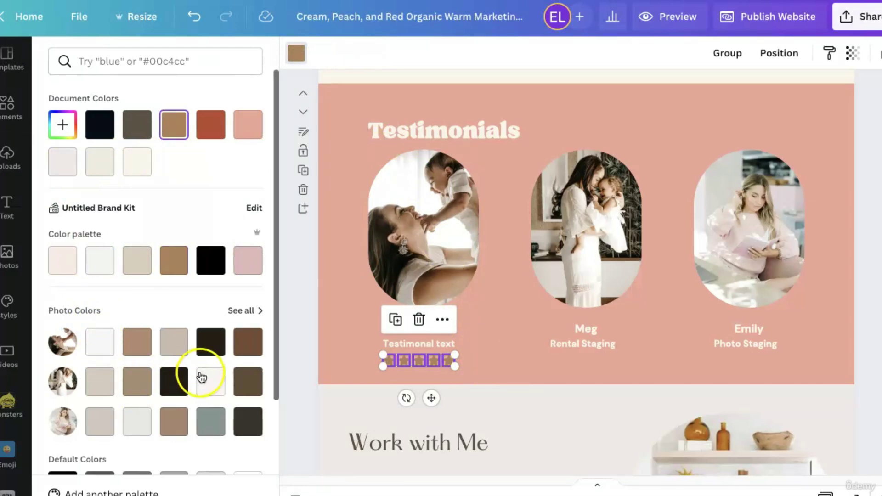
{"action": "scroll", "coordinate": [230, 437], "scroll_direction": "down", "scroll_amount": 1}
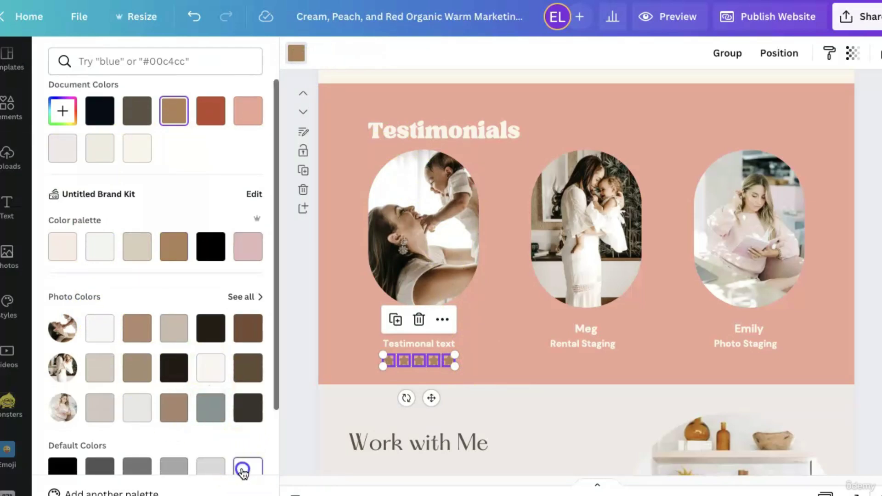
{"action": "left_click", "coordinate": [245, 468]}
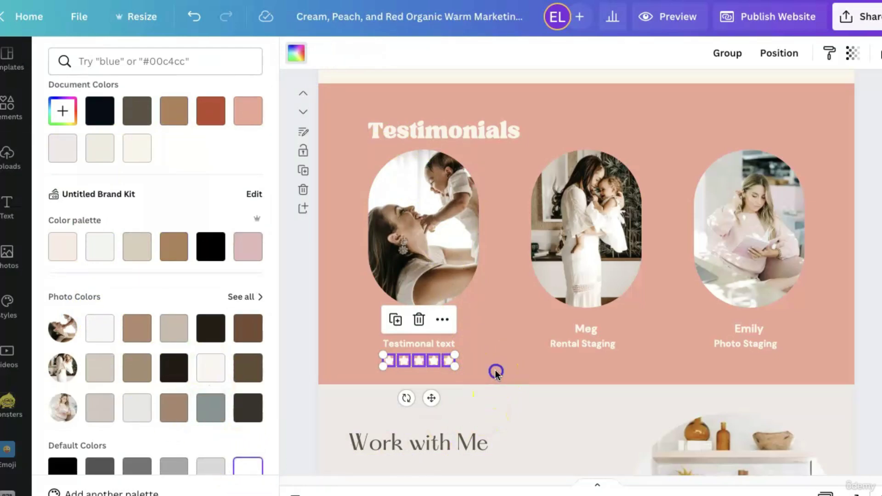
{"action": "left_click", "coordinate": [496, 371]}
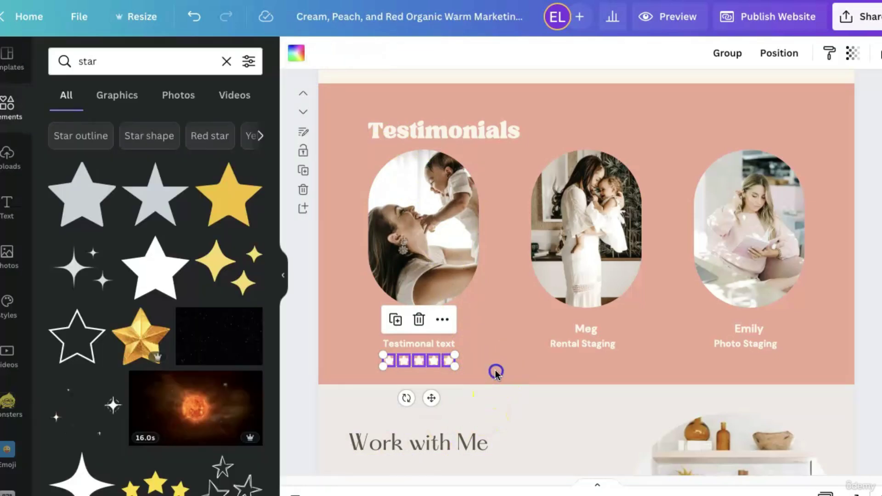
Copy Sherri's white star row under Meg's and Emily's captions.
{"action": "left_click", "coordinate": [385, 363]}
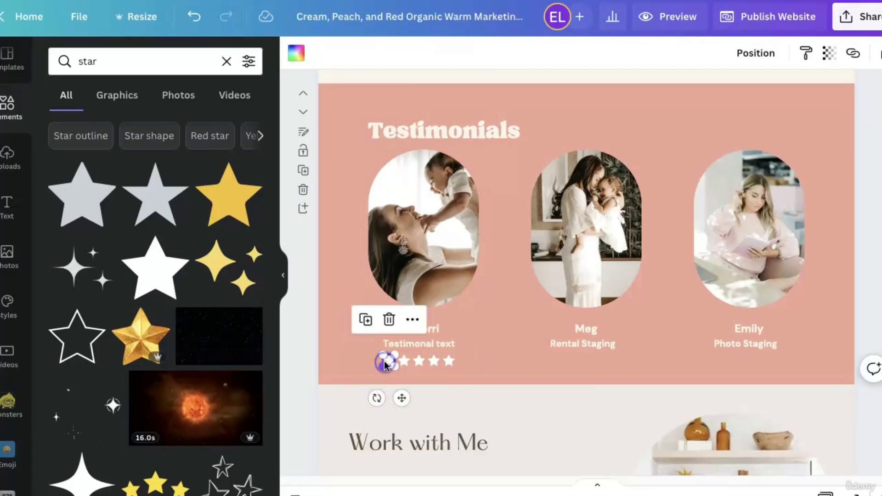
{"action": "left_click_drag", "start_coordinate": [374, 360], "coordinate": [450, 365]}
{"action": "left_click_drag", "start_coordinate": [432, 399], "coordinate": [596, 401]}
{"action": "key", "text": "ctrl+v"}
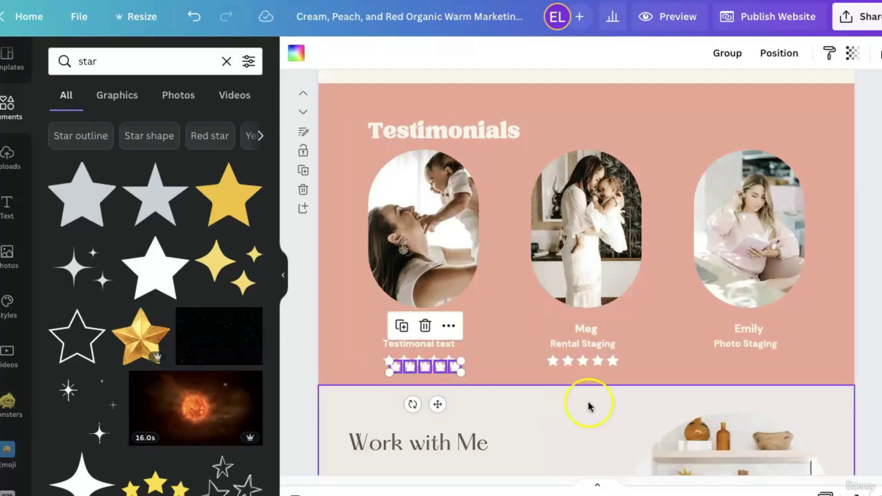
{"action": "left_click_drag", "start_coordinate": [434, 400], "coordinate": [765, 397]}
{"action": "left_click", "coordinate": [645, 95]}
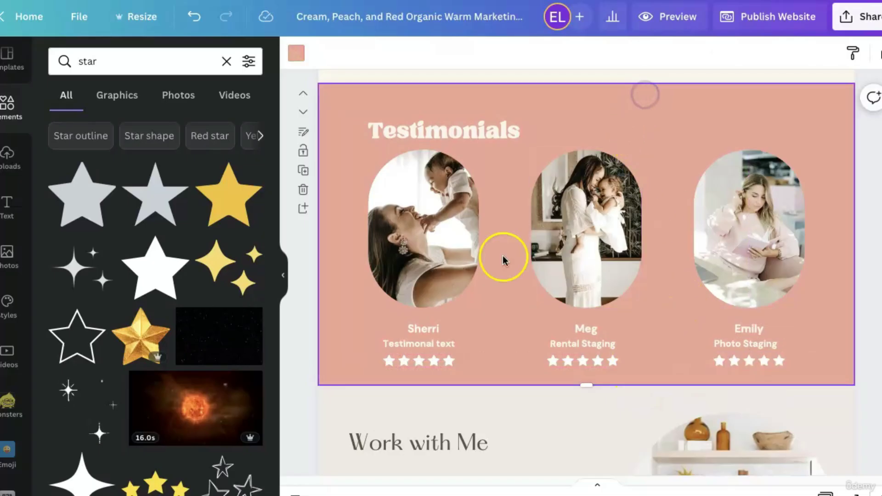
Shrink Sherri's, Meg's and Emily's oval portrait frames.
{"action": "left_click", "coordinate": [415, 252]}
{"action": "left_click_drag", "start_coordinate": [479, 308], "coordinate": [460, 279]}
{"action": "left_click", "coordinate": [619, 262]}
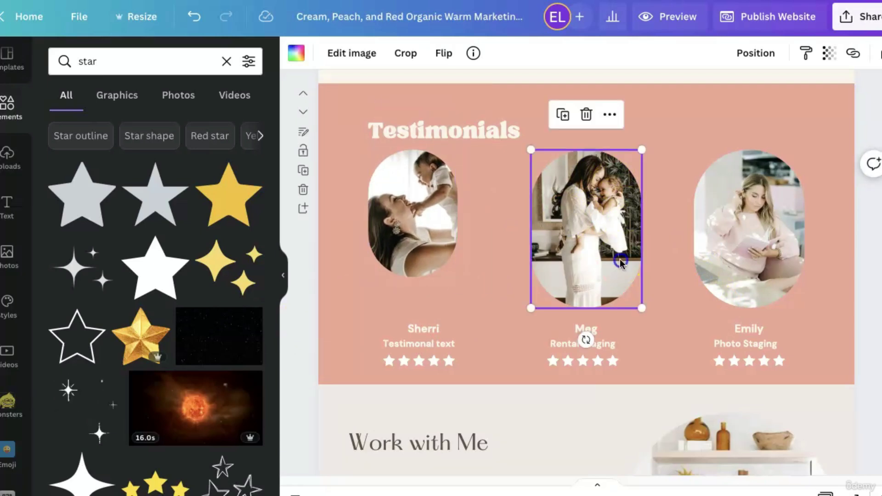
{"action": "left_click_drag", "start_coordinate": [643, 312], "coordinate": [613, 291]}
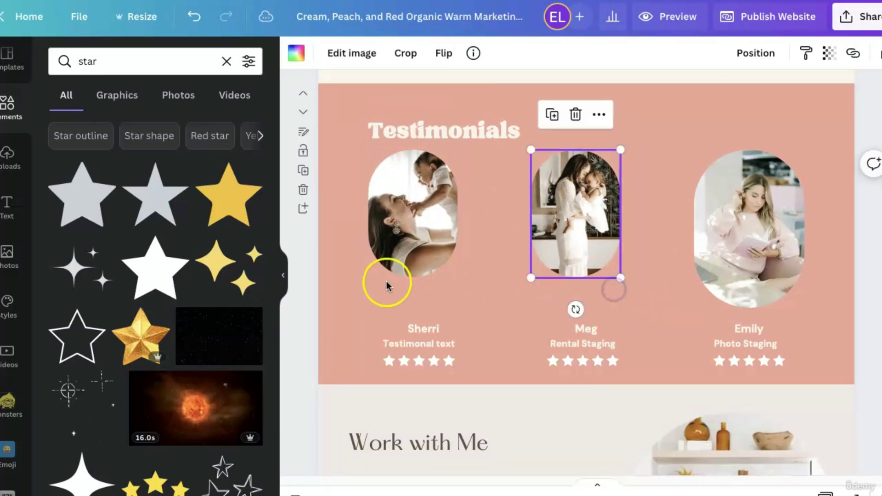
{"action": "left_click", "coordinate": [765, 281]}
{"action": "left_click_drag", "start_coordinate": [808, 308], "coordinate": [778, 283]}
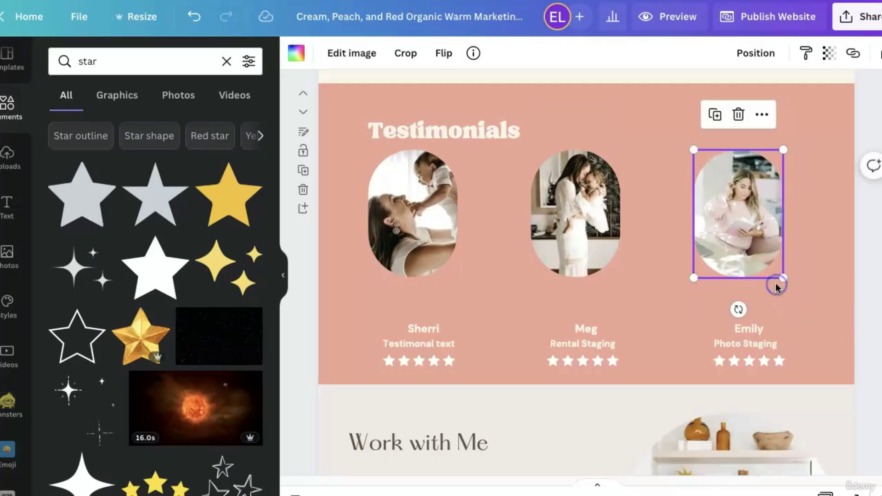
Nudge Meg's portrait slightly to the right.
{"action": "left_click", "coordinate": [426, 223]}
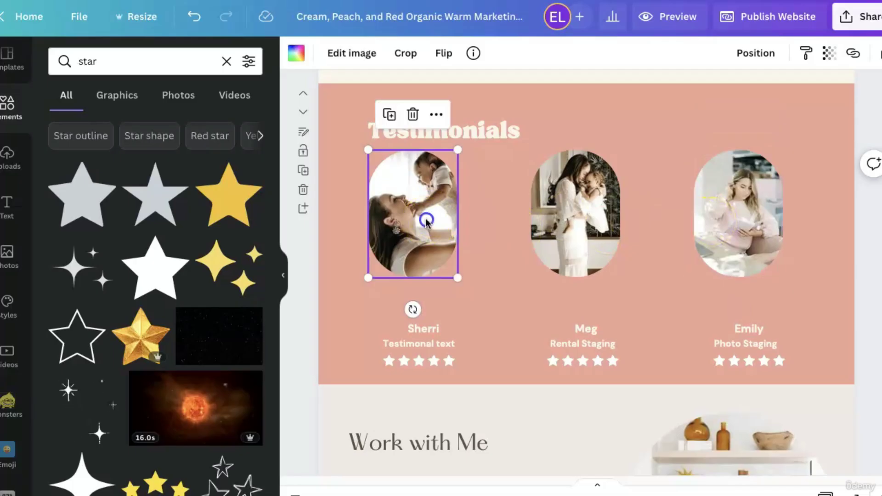
{"action": "left_click", "coordinate": [569, 214]}
{"action": "left_click", "coordinate": [764, 235]}
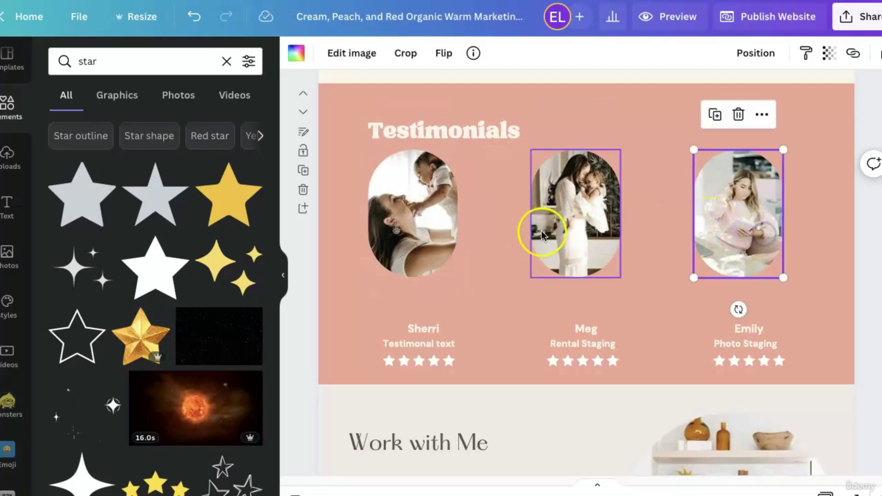
{"action": "left_click", "coordinate": [416, 245], "text": "shift"}
{"action": "left_click", "coordinate": [594, 252], "text": "shift"}
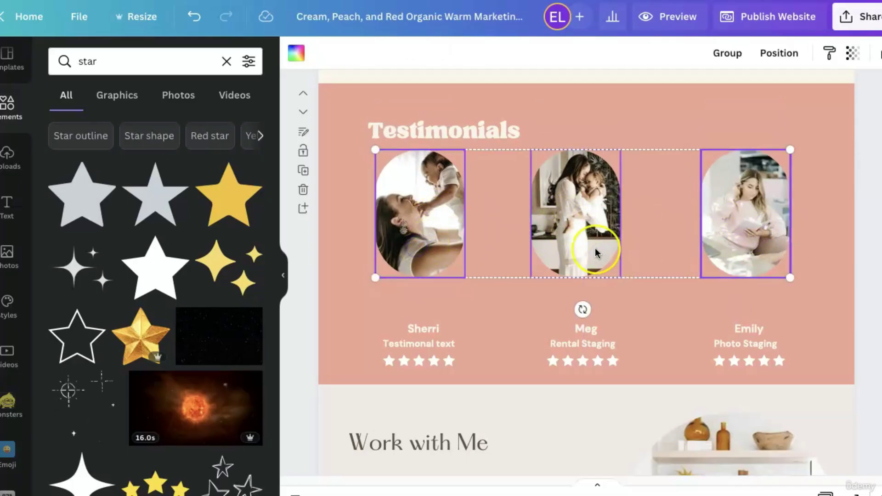
{"action": "left_click", "coordinate": [595, 248]}
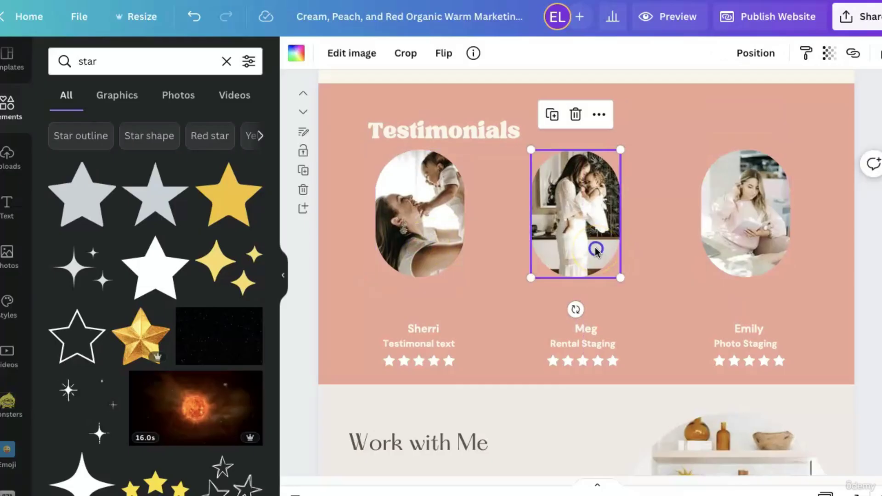
{"action": "left_click_drag", "start_coordinate": [596, 251], "coordinate": [603, 249]}
Try Position > Align Center on all three portraits, then undo it.
{"action": "left_click", "coordinate": [441, 241], "text": "shift"}
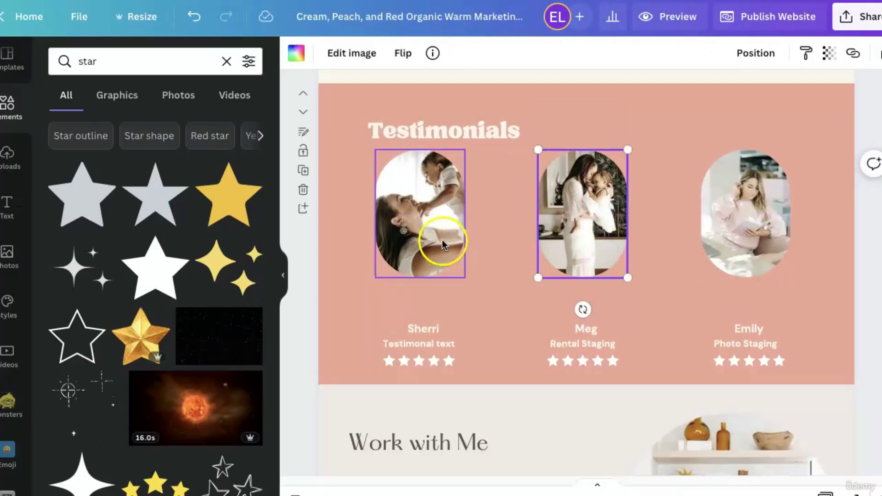
{"action": "left_click", "coordinate": [774, 241], "text": "shift"}
{"action": "left_click", "coordinate": [780, 53]}
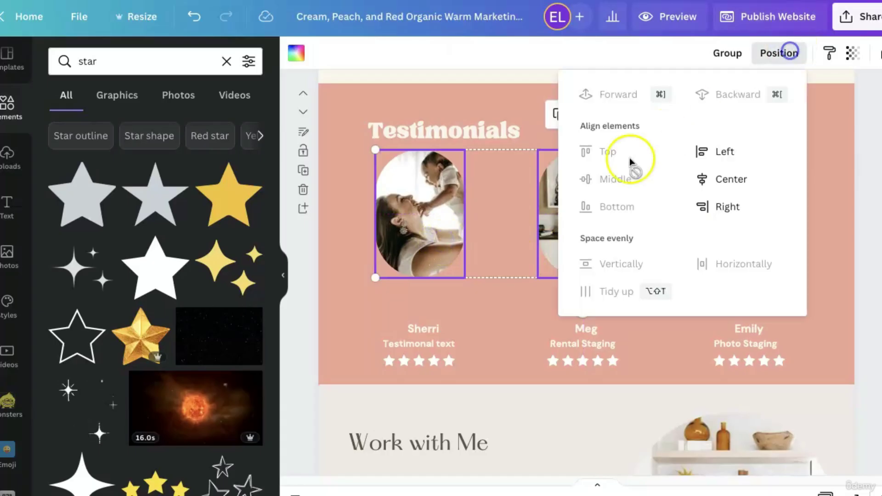
{"action": "left_click", "coordinate": [754, 176]}
{"action": "left_click", "coordinate": [194, 17]}
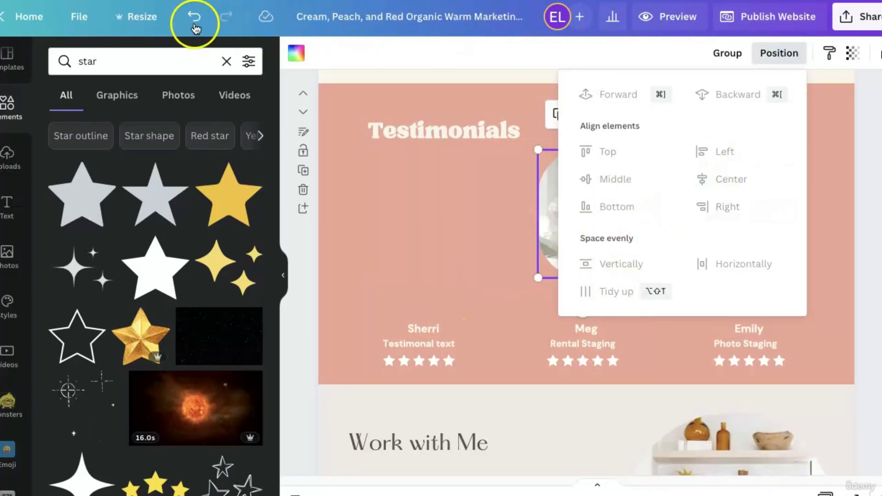
Fine-tune spacing by nudging Sherri's portrait right and Emily's portrait left.
{"action": "left_click", "coordinate": [500, 241]}
{"action": "left_click_drag", "start_coordinate": [436, 236], "coordinate": [440, 237]}
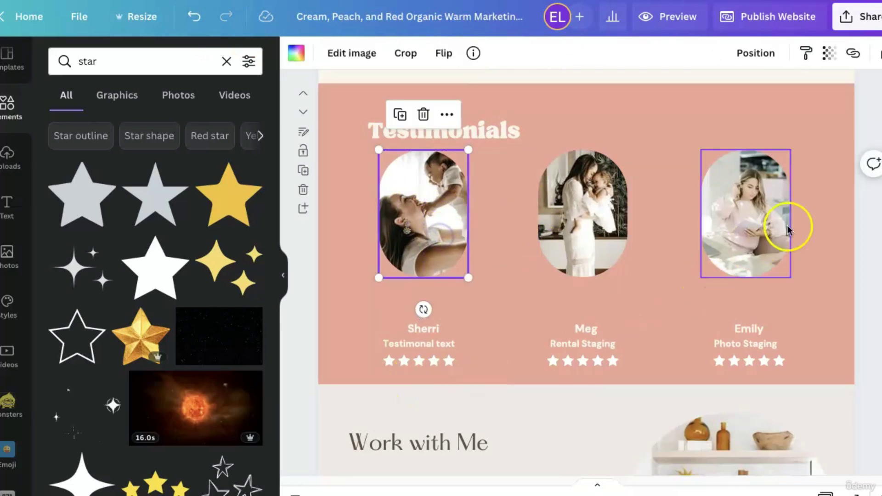
{"action": "left_click", "coordinate": [754, 219]}
{"action": "left_click_drag", "start_coordinate": [754, 219], "coordinate": [756, 222]}
{"action": "left_click", "coordinate": [830, 344]}
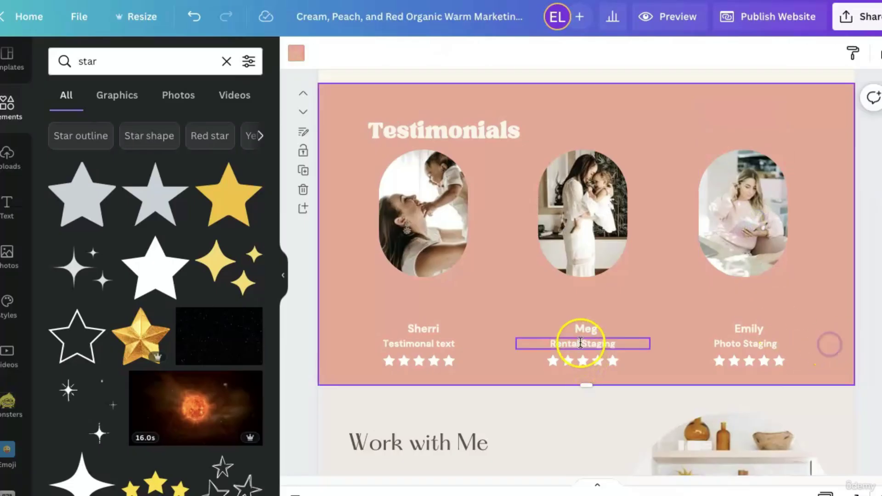
Move Sherri's, Meg's and Emily's name, text and star groups up to one level beneath the portraits.
{"action": "left_click_drag", "start_coordinate": [348, 311], "coordinate": [471, 370]}
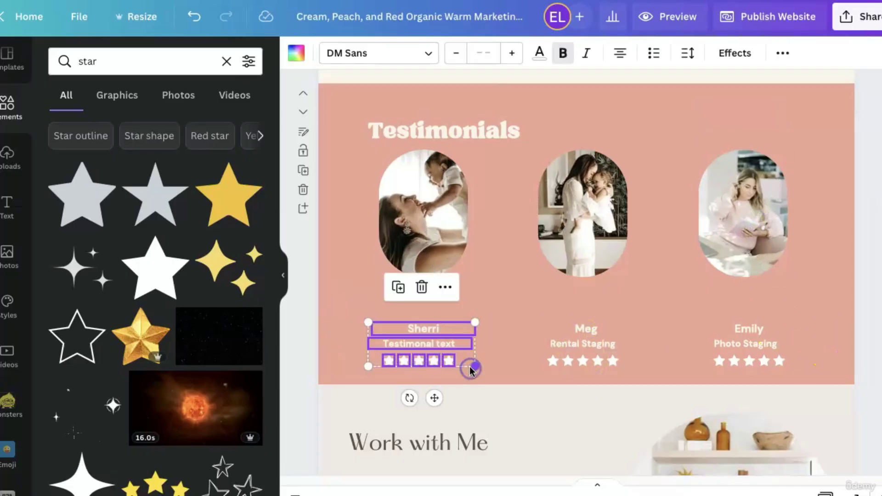
{"action": "left_click_drag", "start_coordinate": [435, 397], "coordinate": [434, 368]}
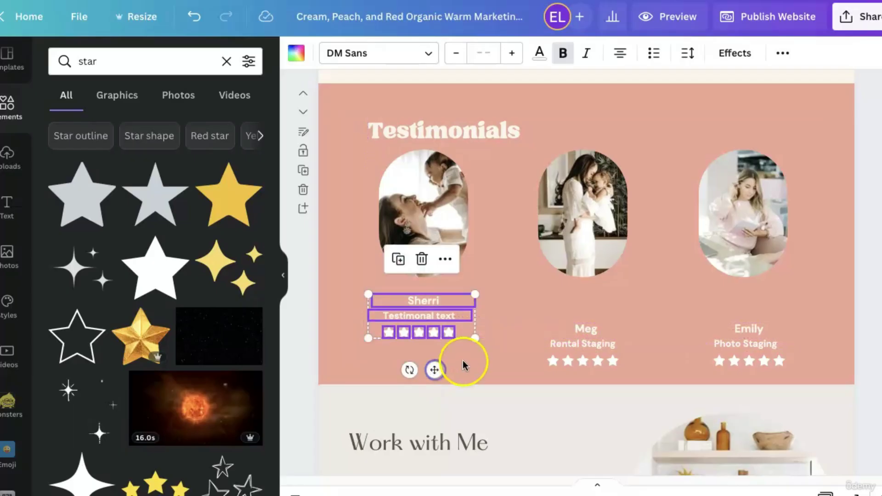
{"action": "left_click", "coordinate": [540, 293]}
{"action": "left_click_drag", "start_coordinate": [527, 311], "coordinate": [622, 366]}
{"action": "left_click_drag", "start_coordinate": [602, 395], "coordinate": [601, 367]}
{"action": "left_click", "coordinate": [683, 295]}
{"action": "left_click_drag", "start_coordinate": [692, 299], "coordinate": [784, 368]}
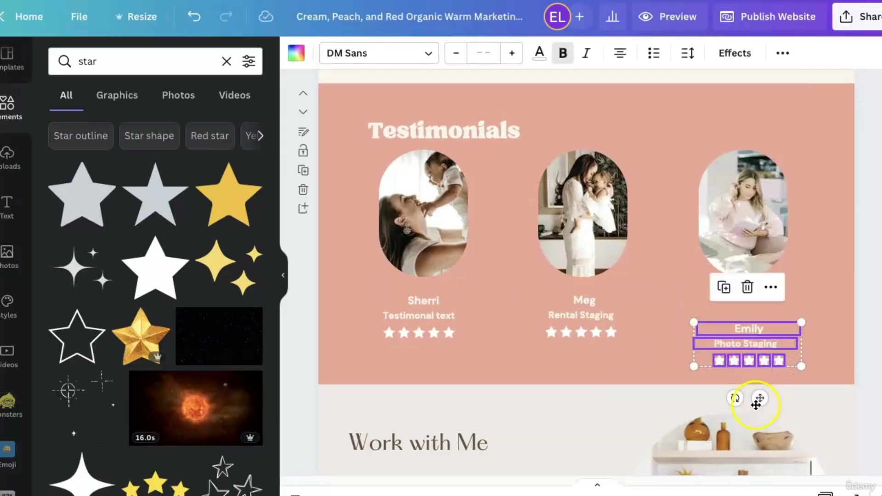
{"action": "left_click_drag", "start_coordinate": [762, 396], "coordinate": [758, 371]}
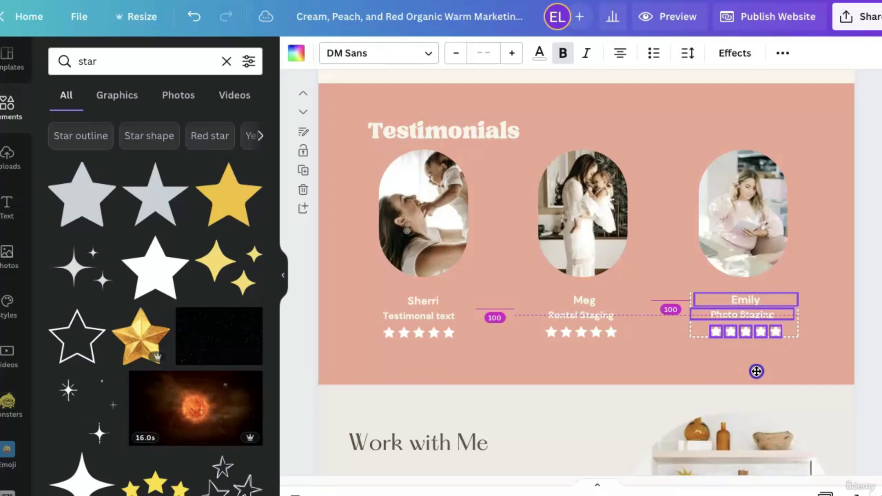
{"action": "left_click_drag", "start_coordinate": [756, 372], "coordinate": [757, 371]}
{"action": "left_click", "coordinate": [809, 361]}
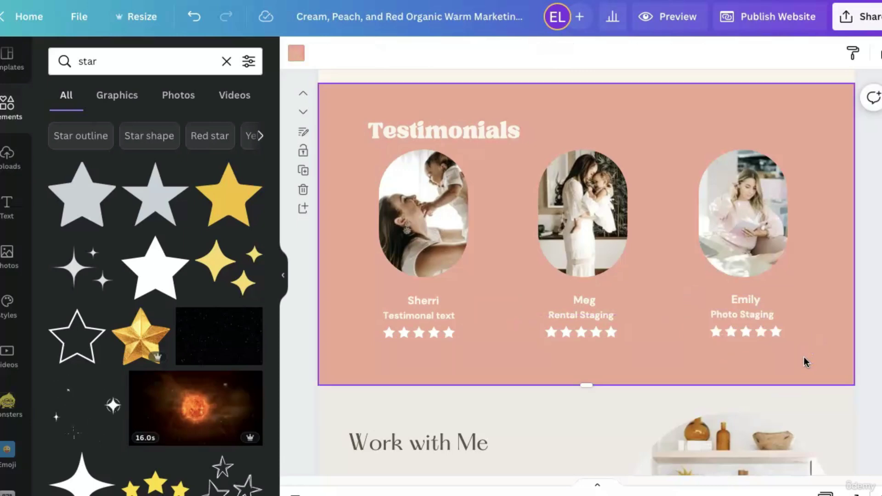
Delete the dark What Clients Say page.
{"action": "scroll", "coordinate": [704, 362], "scroll_direction": "up", "scroll_amount": 10}
{"action": "scroll", "coordinate": [597, 404], "scroll_direction": "up", "scroll_amount": 5}
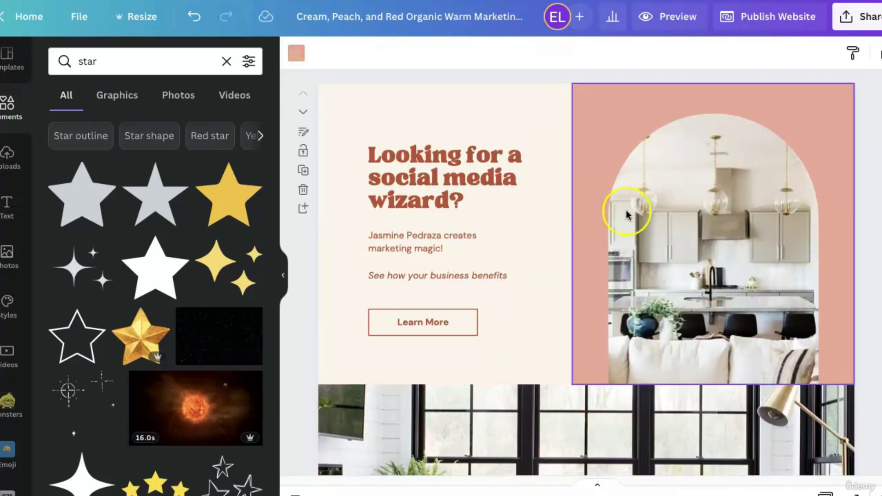
{"action": "scroll", "coordinate": [627, 207], "scroll_direction": "down", "scroll_amount": 15}
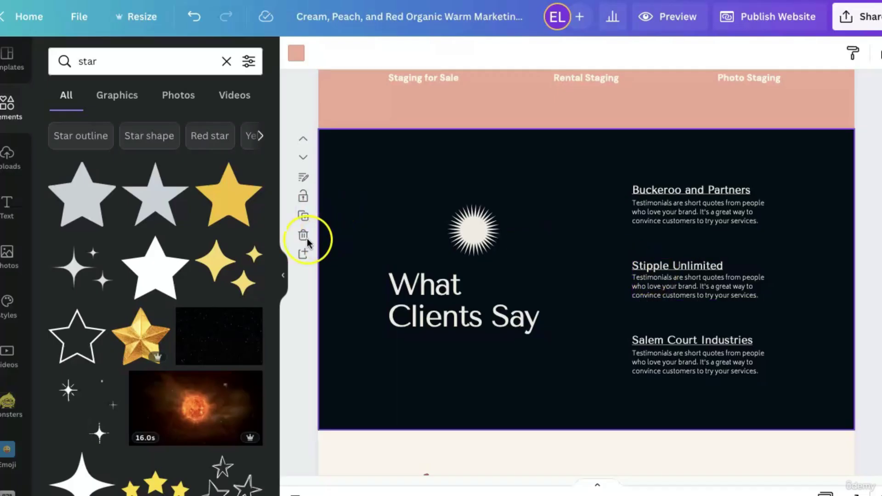
{"action": "left_click", "coordinate": [303, 236]}
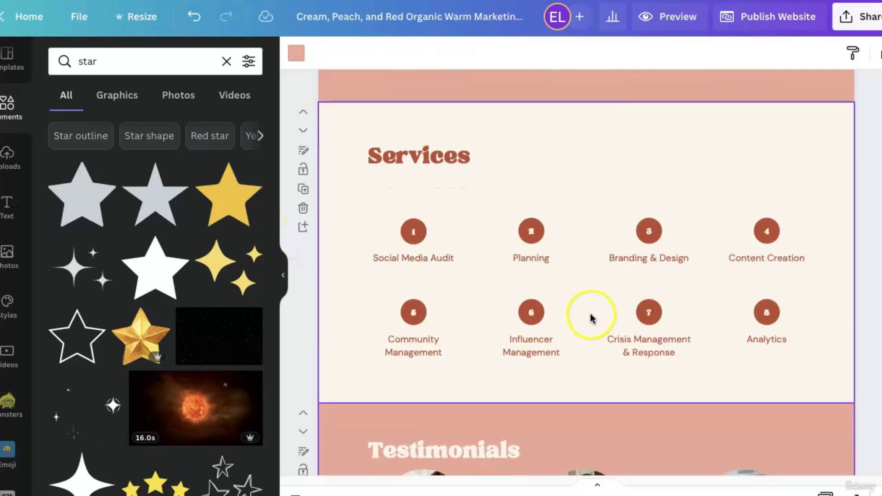
Change the pink section's heading from 'Services' to 'Packages'.
{"action": "scroll", "coordinate": [644, 280], "scroll_direction": "down", "scroll_amount": 5}
{"action": "scroll", "coordinate": [385, 266], "scroll_direction": "up", "scroll_amount": 5}
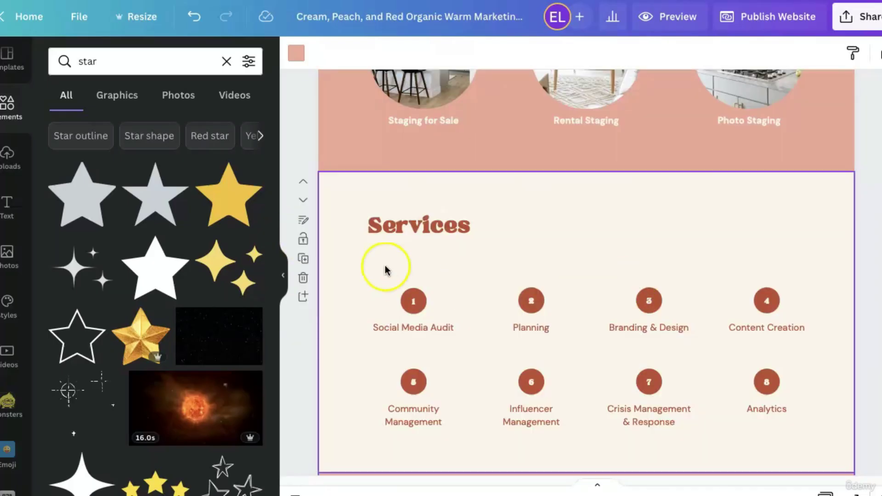
{"action": "scroll", "coordinate": [567, 299], "scroll_direction": "up", "scroll_amount": 5}
{"action": "scroll", "coordinate": [566, 299], "scroll_direction": "down", "scroll_amount": 5}
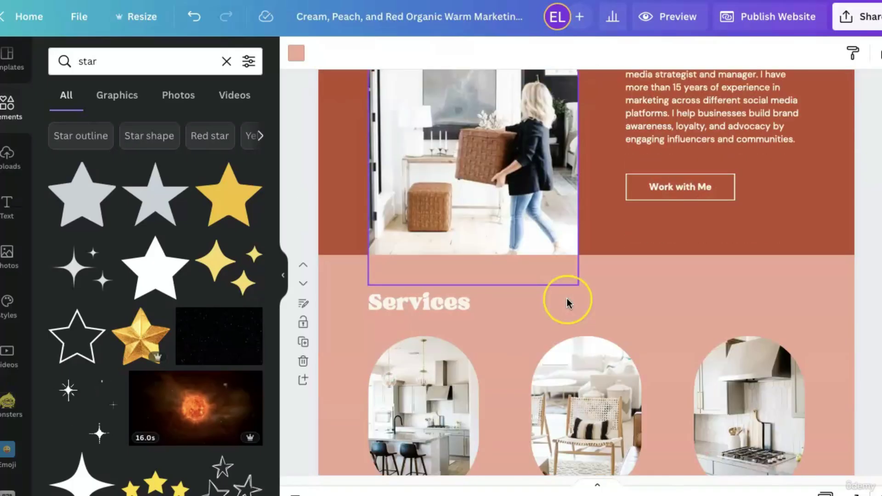
{"action": "scroll", "coordinate": [369, 436], "scroll_direction": "down", "scroll_amount": 1}
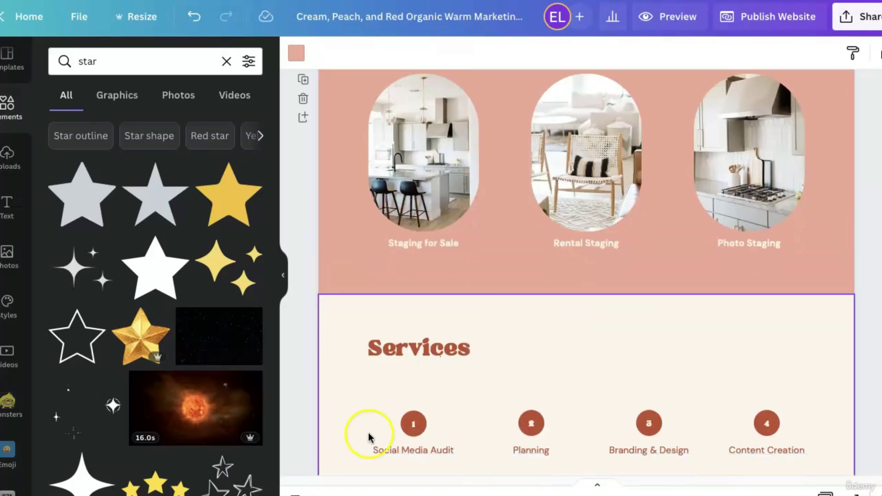
{"action": "scroll", "coordinate": [618, 379], "scroll_direction": "down", "scroll_amount": 1}
{"action": "left_click", "coordinate": [445, 324]}
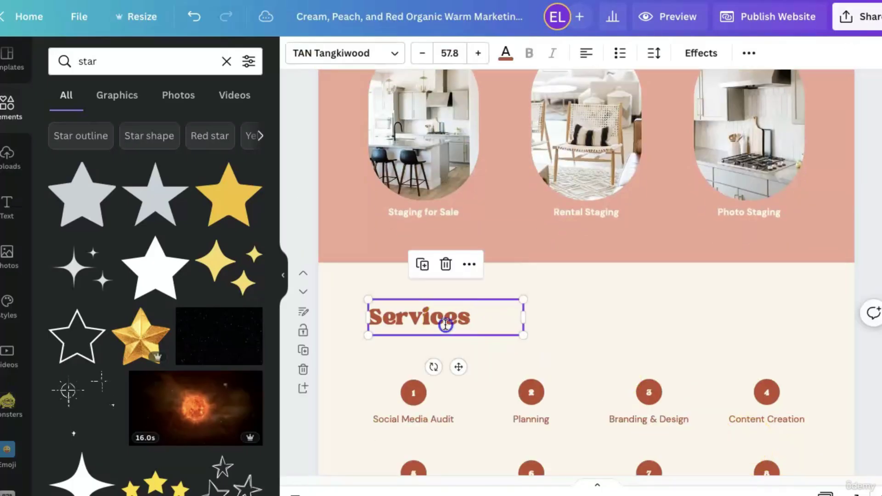
{"action": "left_click", "coordinate": [445, 325]}
{"action": "left_click_drag", "start_coordinate": [445, 324], "coordinate": [423, 216]}
{"action": "left_click", "coordinate": [423, 217]}
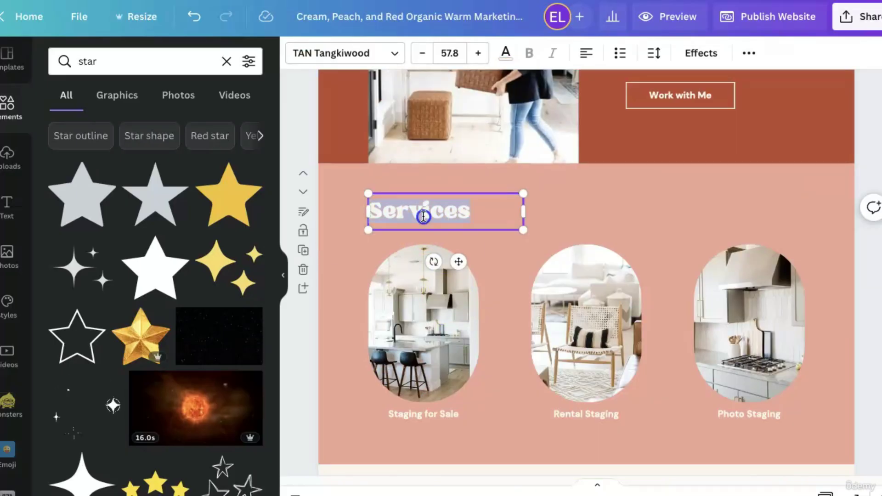
{"action": "type", "text": "Packages"}
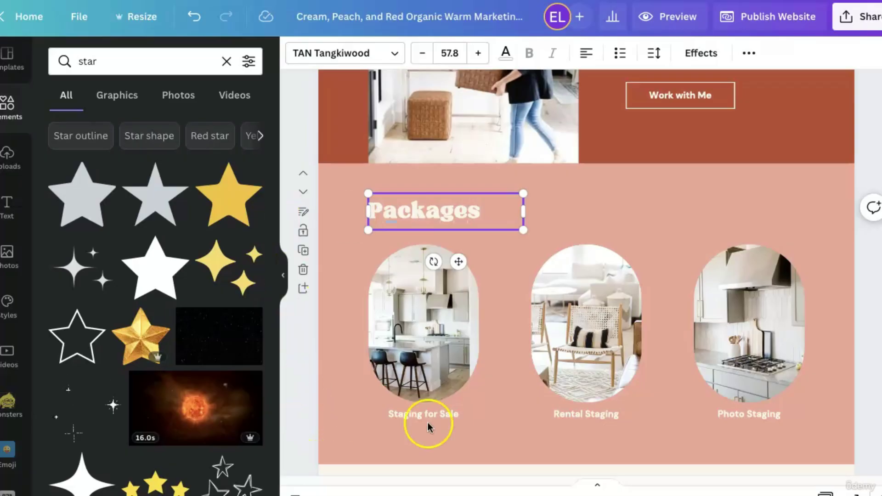
{"action": "left_click", "coordinate": [428, 427]}
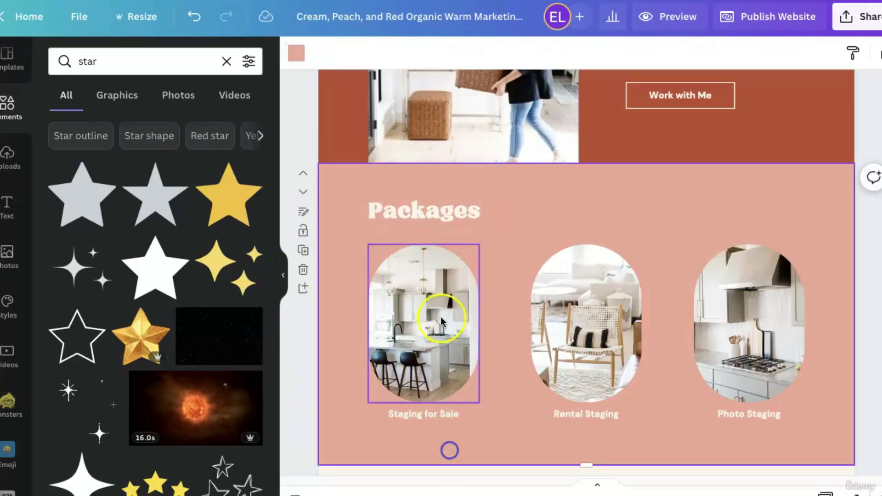
Select the Work with Me heading and open its Hatton font dropdown.
{"action": "scroll", "coordinate": [467, 408], "scroll_direction": "down", "scroll_amount": 2}
{"action": "scroll", "coordinate": [444, 446], "scroll_direction": "down", "scroll_amount": 3}
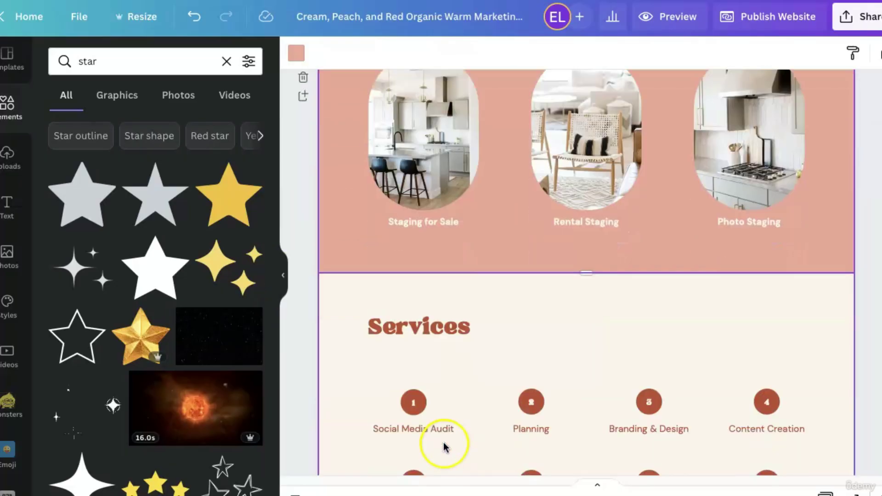
{"action": "scroll", "coordinate": [493, 448], "scroll_direction": "down", "scroll_amount": 8}
{"action": "scroll", "coordinate": [638, 387], "scroll_direction": "down", "scroll_amount": 5}
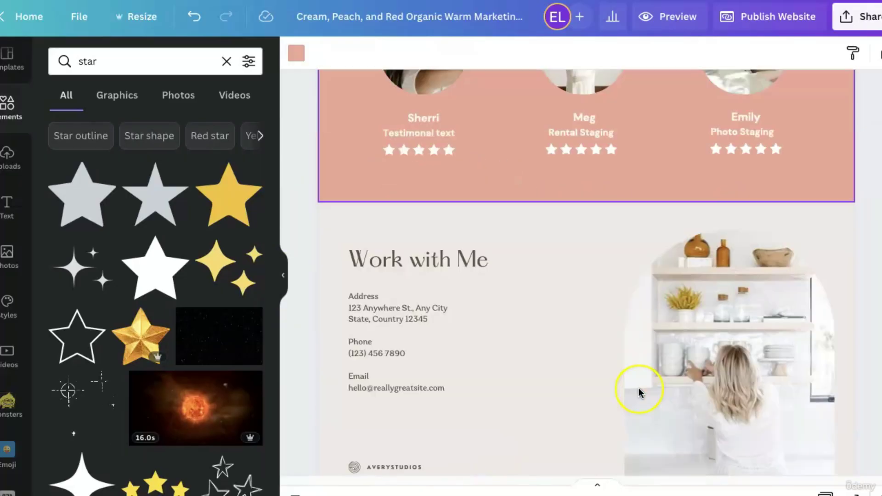
{"action": "scroll", "coordinate": [638, 389], "scroll_direction": "down", "scroll_amount": 2}
{"action": "scroll", "coordinate": [627, 309], "scroll_direction": "up", "scroll_amount": 15}
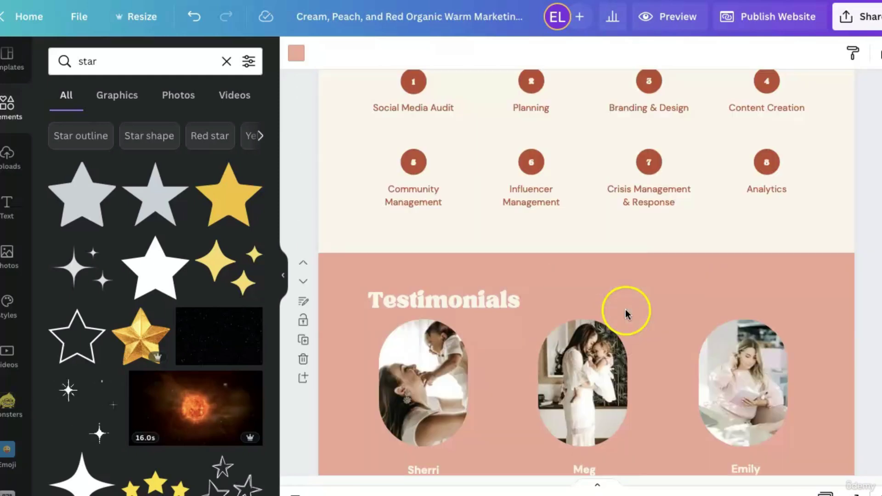
{"action": "scroll", "coordinate": [644, 319], "scroll_direction": "down", "scroll_amount": 15}
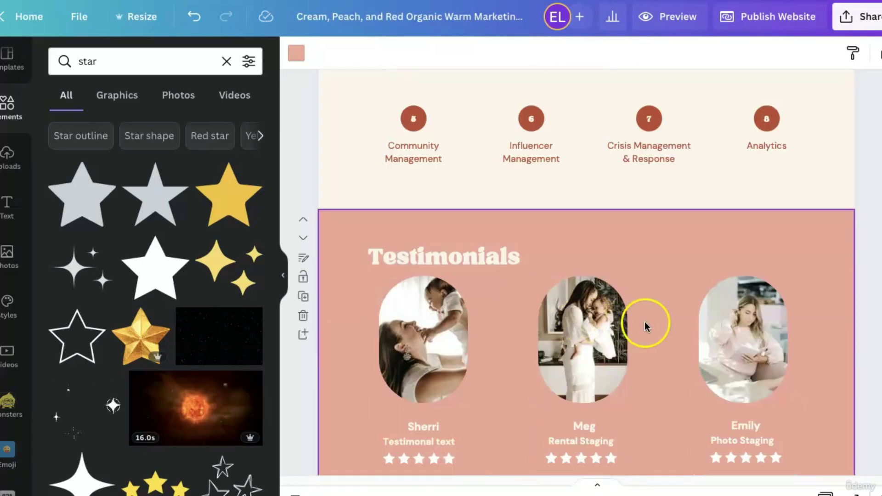
{"action": "left_click", "coordinate": [414, 164]}
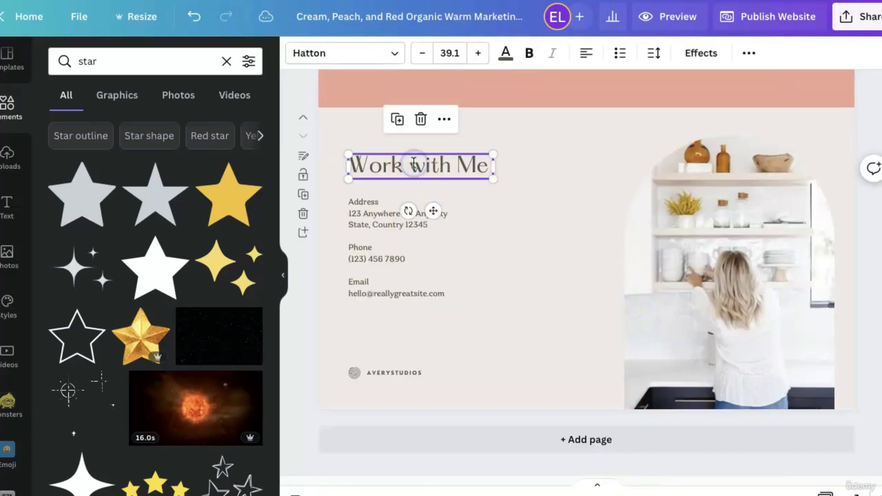
{"action": "left_click", "coordinate": [339, 56]}
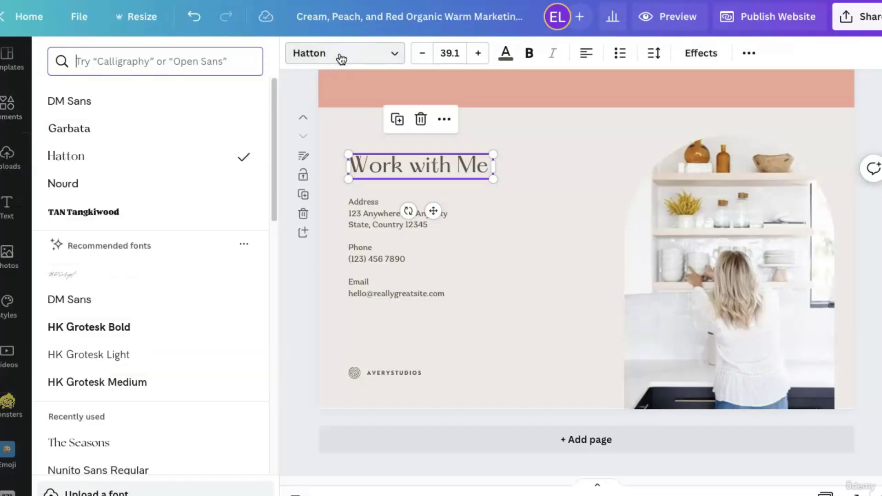
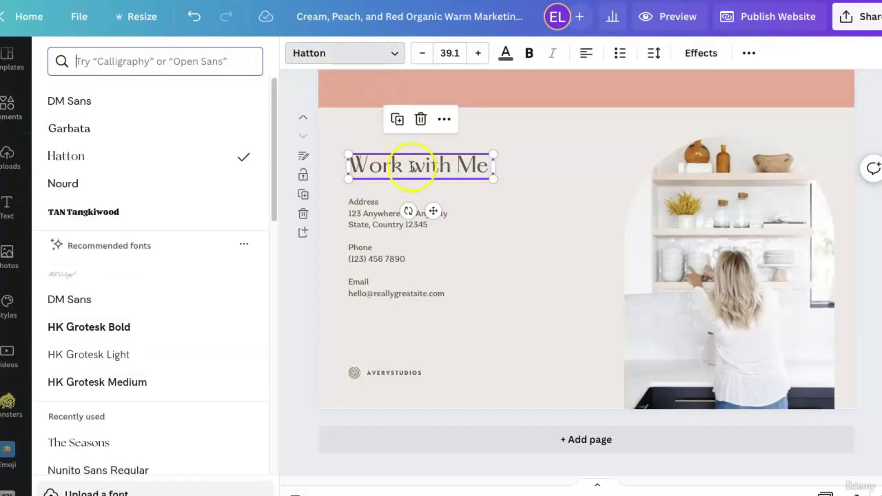
Set the Work with Me heading's font size to 40.
{"action": "left_click", "coordinate": [479, 54]}
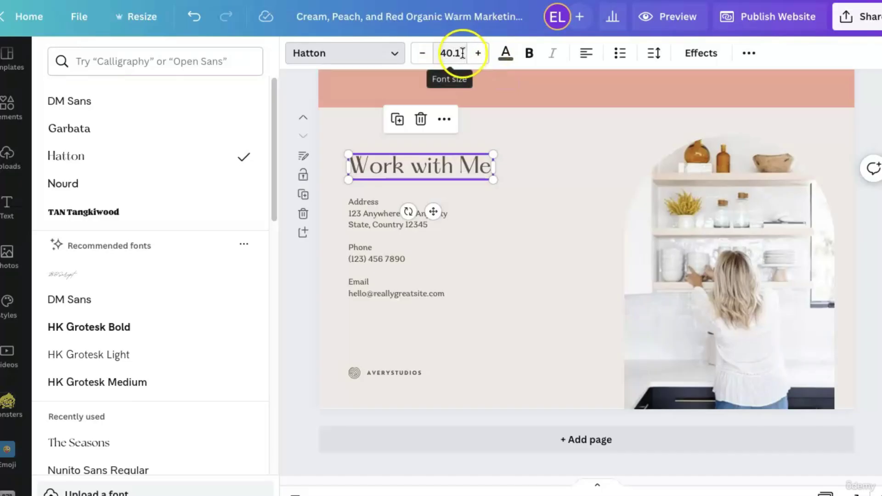
{"action": "left_click", "coordinate": [461, 52]}
{"action": "scroll", "coordinate": [455, 298], "scroll_direction": "down", "scroll_amount": 4}
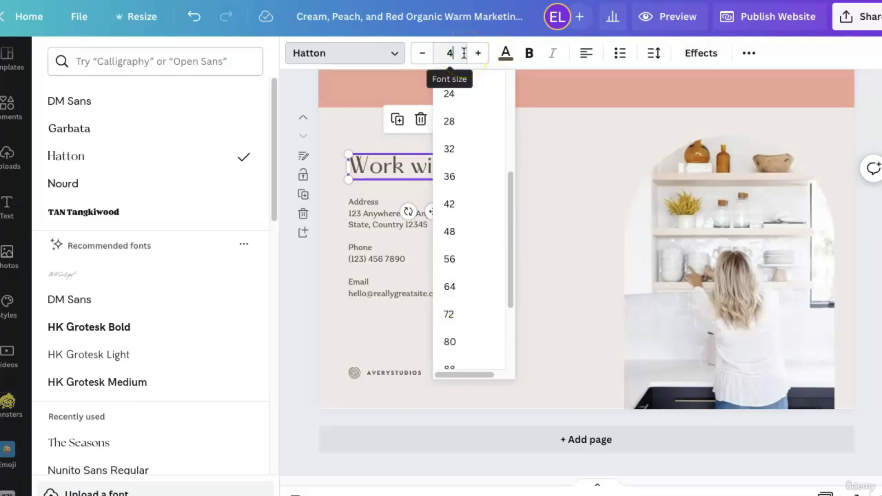
{"action": "key", "text": "Return"}
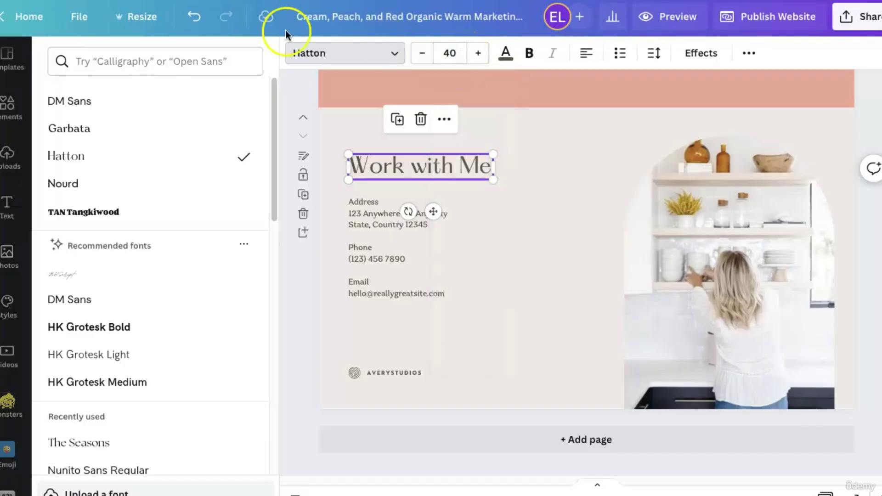
Check the text colour options and select the heading, Address block and AVERYSTUDIOS logo text.
{"action": "left_click", "coordinate": [508, 59]}
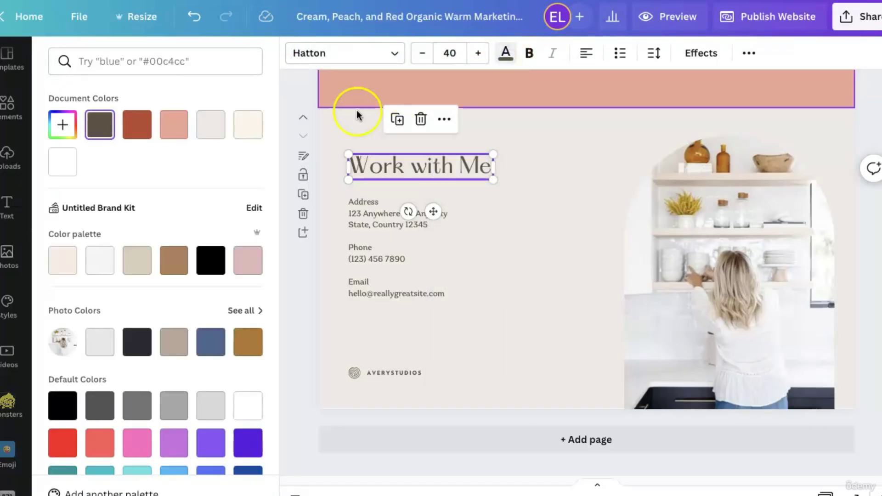
{"action": "double_click", "coordinate": [434, 170]}
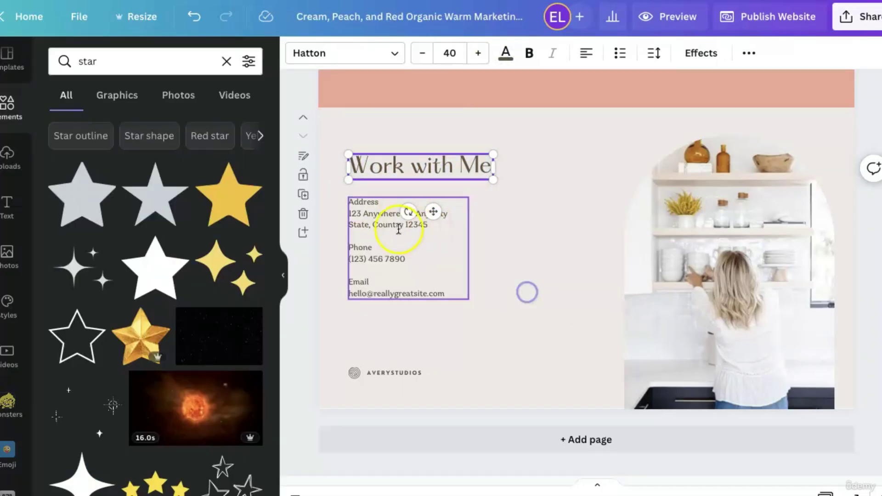
{"action": "left_click", "coordinate": [388, 218]}
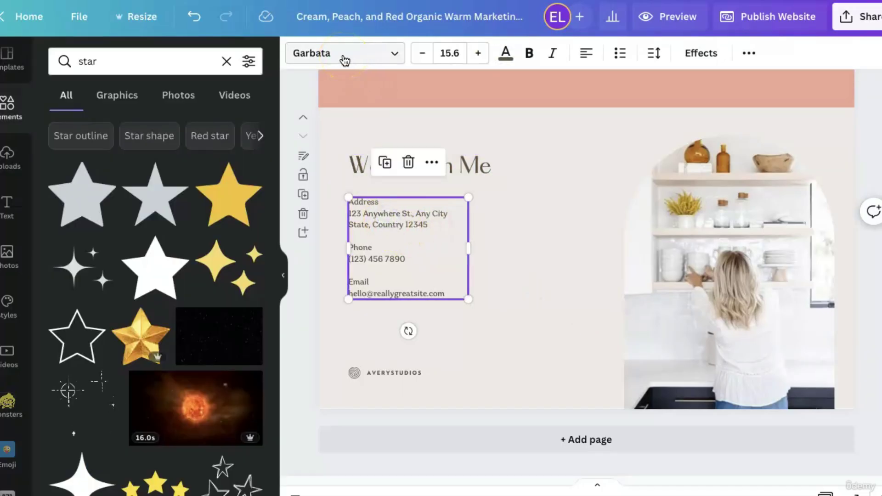
{"action": "double_click", "coordinate": [426, 374]}
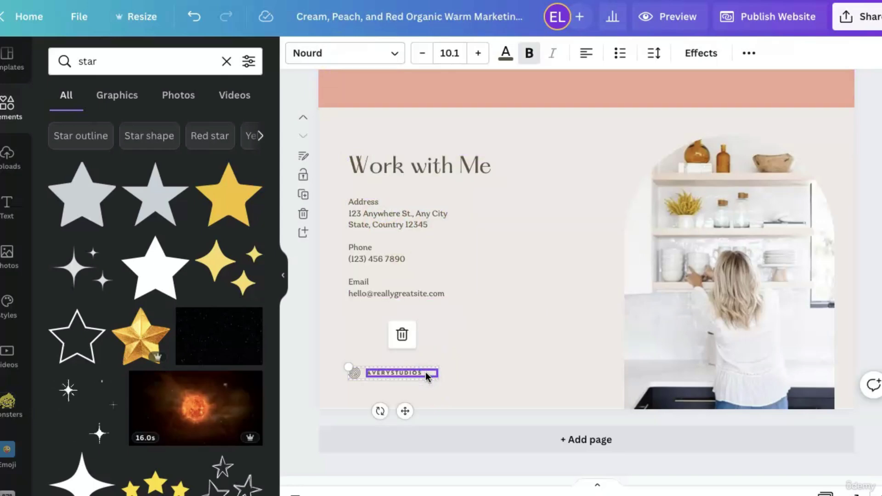
{"action": "left_click", "coordinate": [559, 354]}
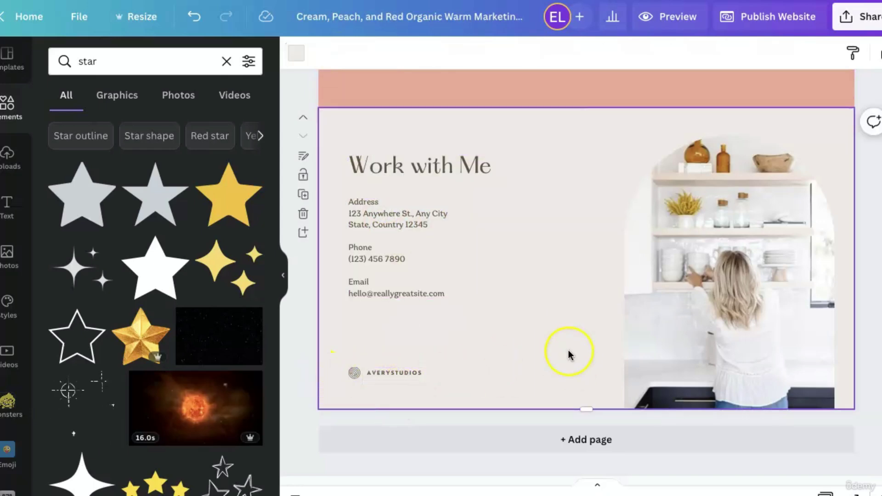
{"action": "scroll", "coordinate": [568, 350], "scroll_direction": "up", "scroll_amount": 10}
Ungroup the hero heading from its body text.
{"action": "left_click", "coordinate": [503, 171]}
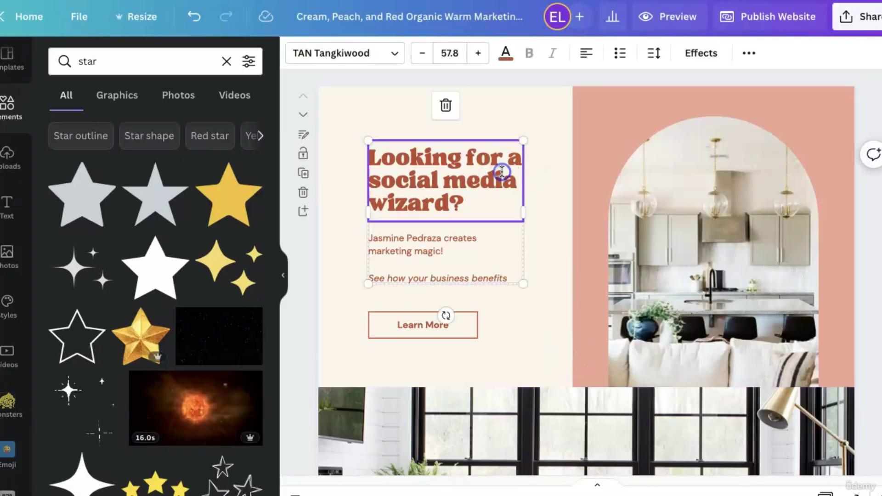
{"action": "scroll", "coordinate": [514, 281], "scroll_direction": "down", "scroll_amount": 10}
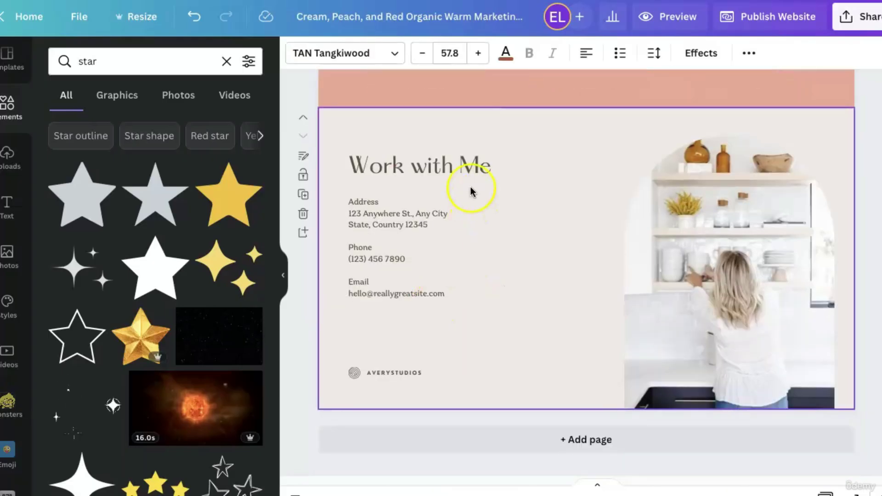
{"action": "left_click", "coordinate": [458, 168]}
{"action": "scroll", "coordinate": [528, 206], "scroll_direction": "up", "scroll_amount": 10}
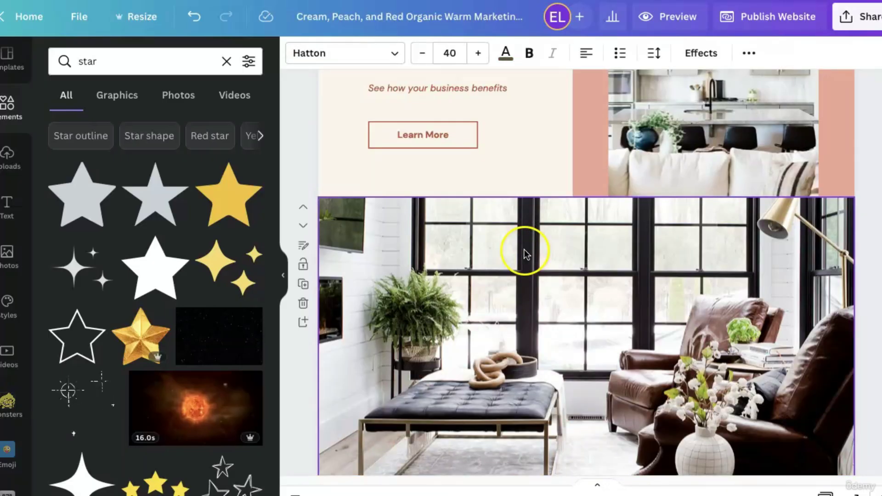
{"action": "left_click", "coordinate": [461, 195]}
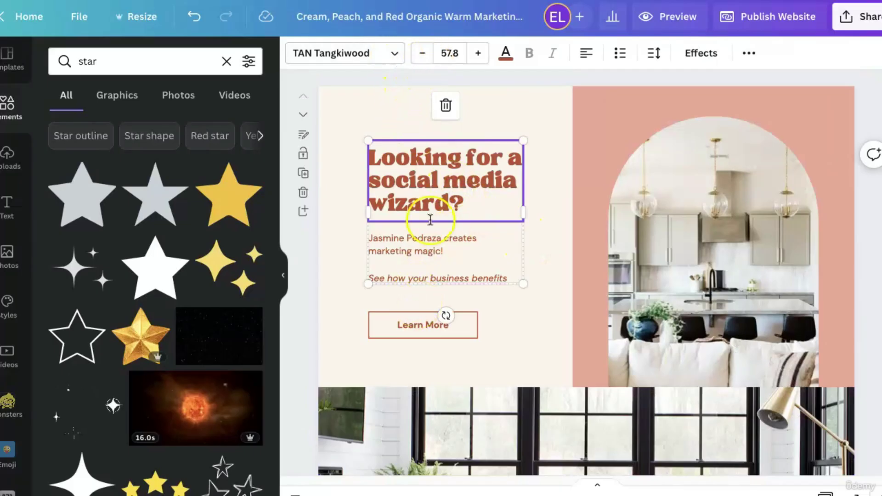
{"action": "left_click", "coordinate": [750, 54]}
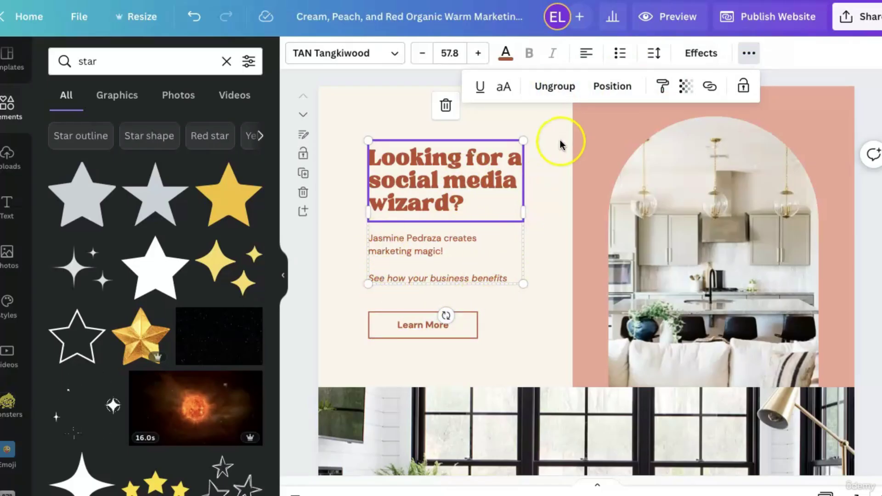
{"action": "left_click", "coordinate": [563, 86]}
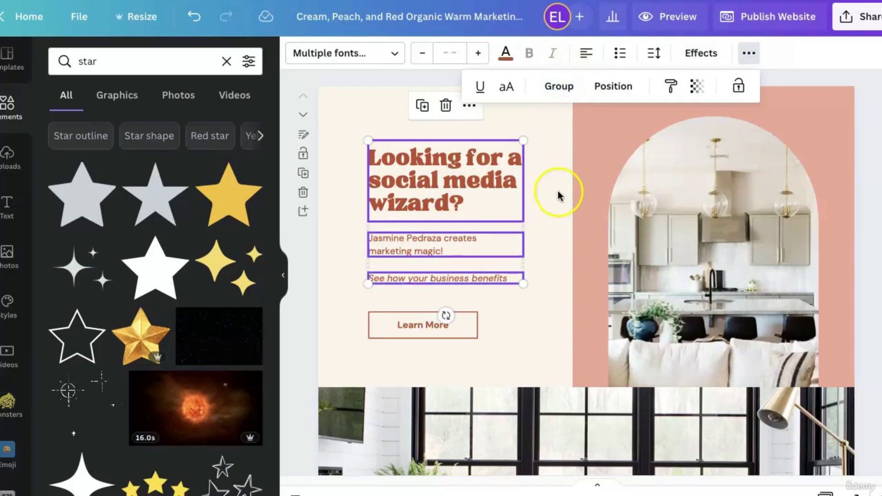
Style the hero heading in Hatton at size 48 with wider line spacing.
{"action": "left_click", "coordinate": [558, 192]}
{"action": "left_click", "coordinate": [477, 186]}
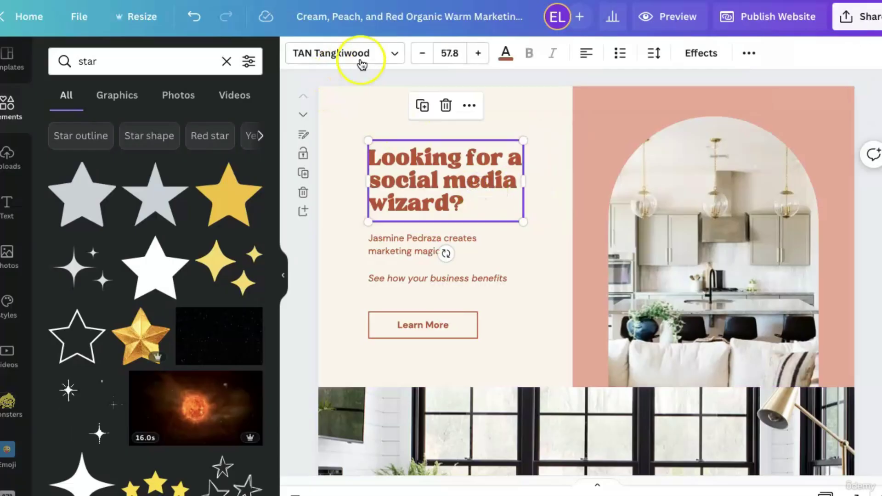
{"action": "left_click", "coordinate": [362, 65]}
{"action": "left_click", "coordinate": [117, 166]}
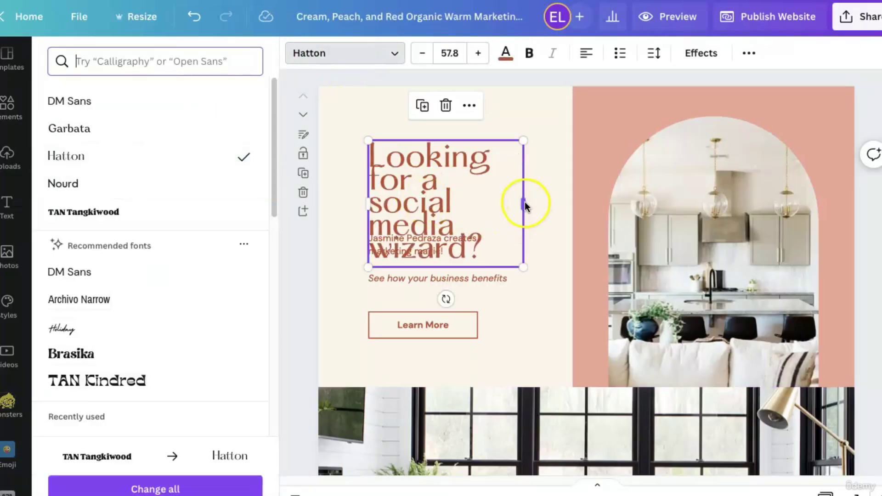
{"action": "left_click", "coordinate": [461, 51]}
{"action": "scroll", "coordinate": [483, 312], "scroll_direction": "down", "scroll_amount": 5}
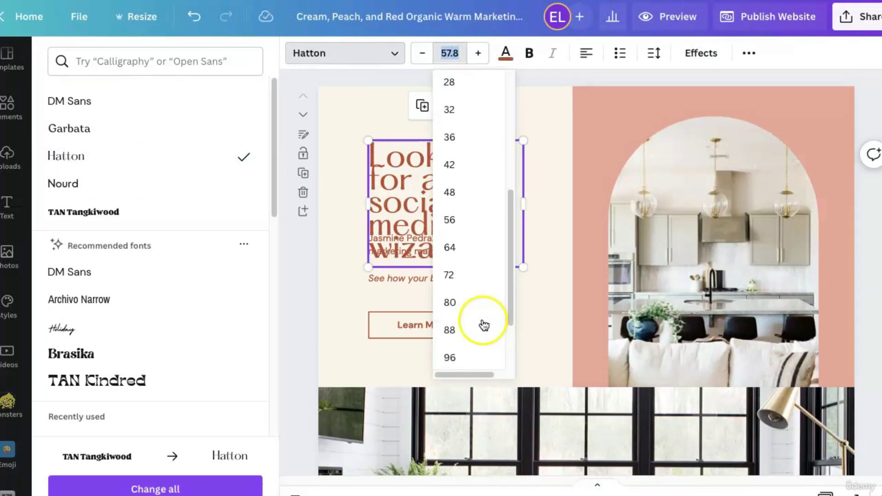
{"action": "left_click", "coordinate": [482, 195]}
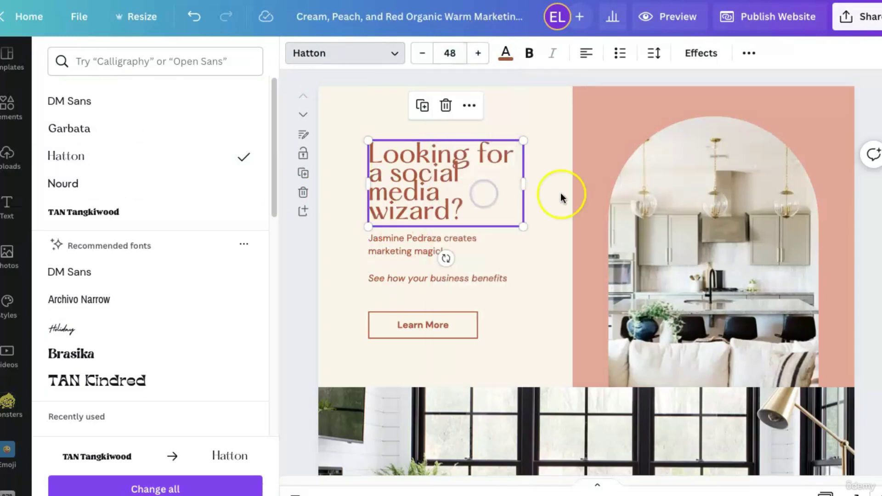
{"action": "left_click", "coordinate": [658, 54]}
{"action": "left_click_drag", "start_coordinate": [687, 152], "coordinate": [741, 158]}
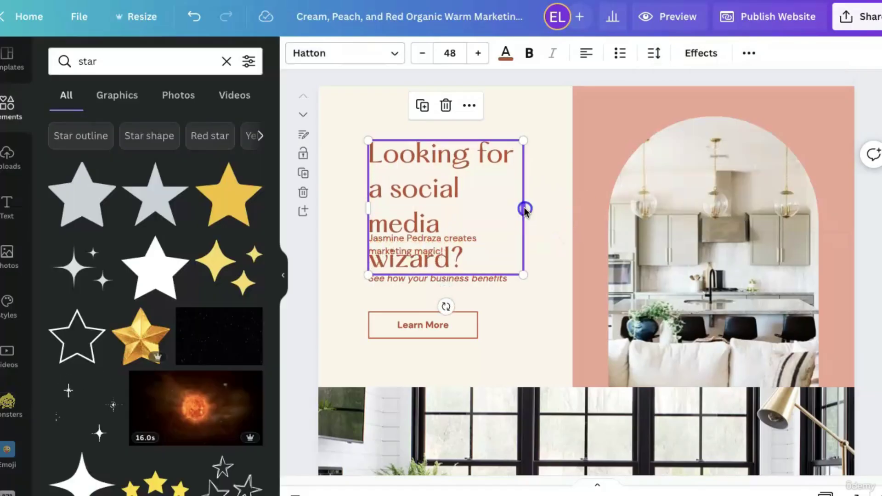
Widen the heading box and retype the heading as 'Home Staging That Wows!'.
{"action": "left_click_drag", "start_coordinate": [525, 209], "coordinate": [572, 190]}
{"action": "double_click", "coordinate": [486, 217]}
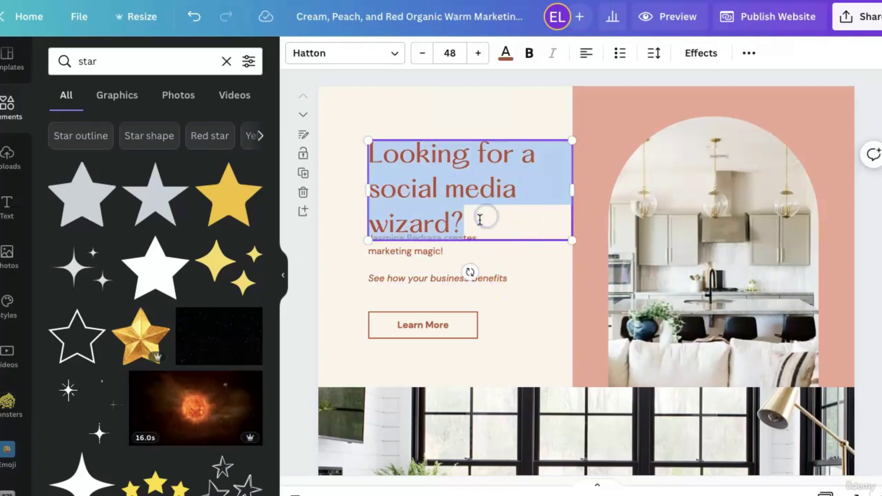
{"action": "type", "text": "h"}
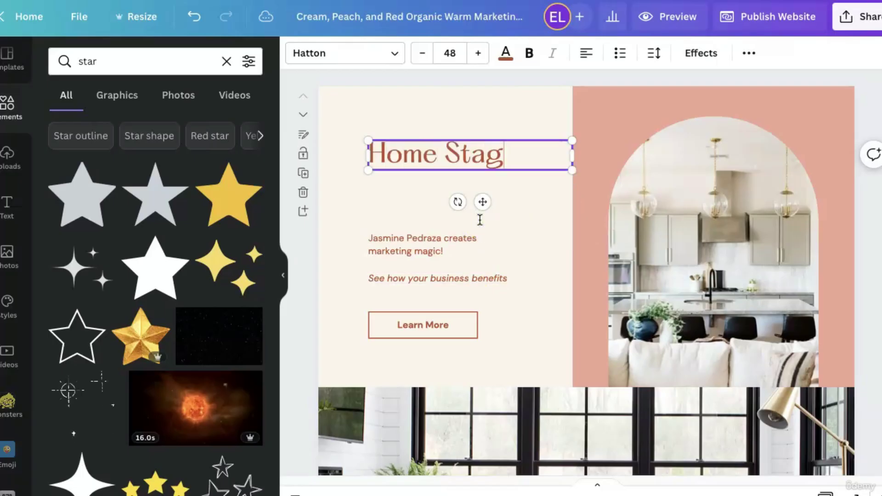
{"action": "type", "text": "ome Staging T"}
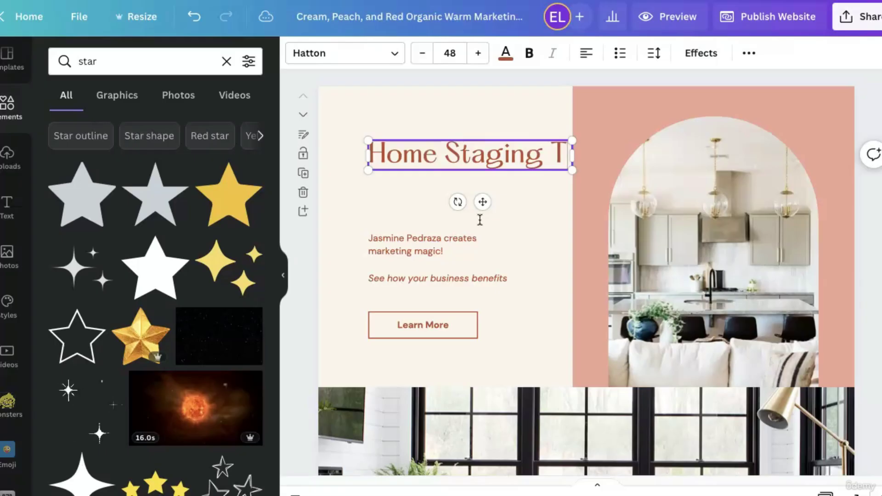
{"action": "type", "text": "hat "}
{"action": "type", "text": "Woso"}
{"action": "key", "text": "BackSpace"}
{"action": "key", "text": "BackSpace"}
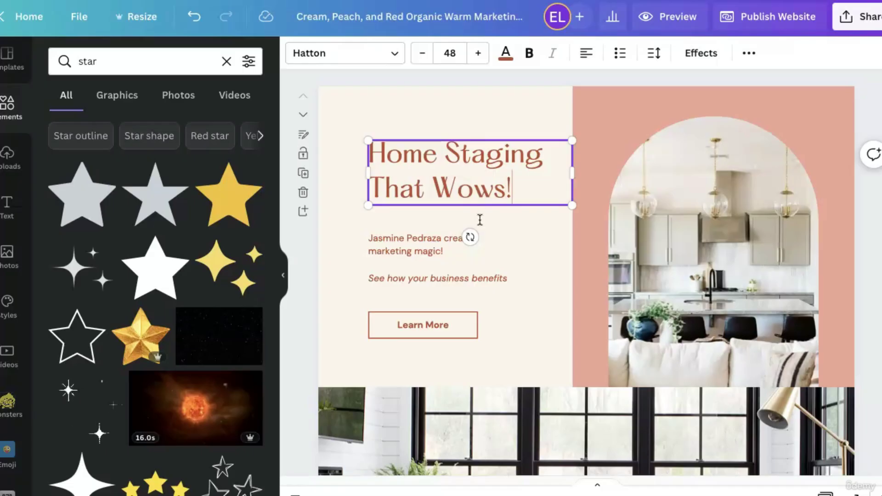
{"action": "left_click", "coordinate": [541, 288]}
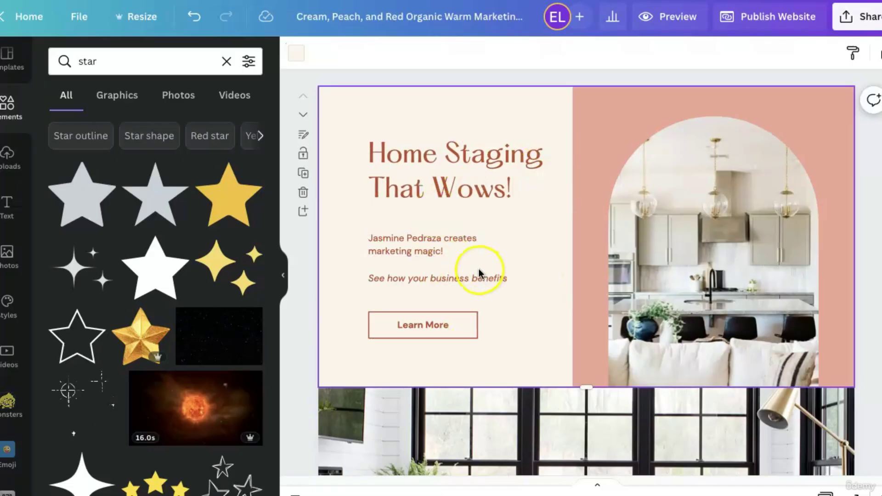
{"action": "left_click", "coordinate": [469, 164]}
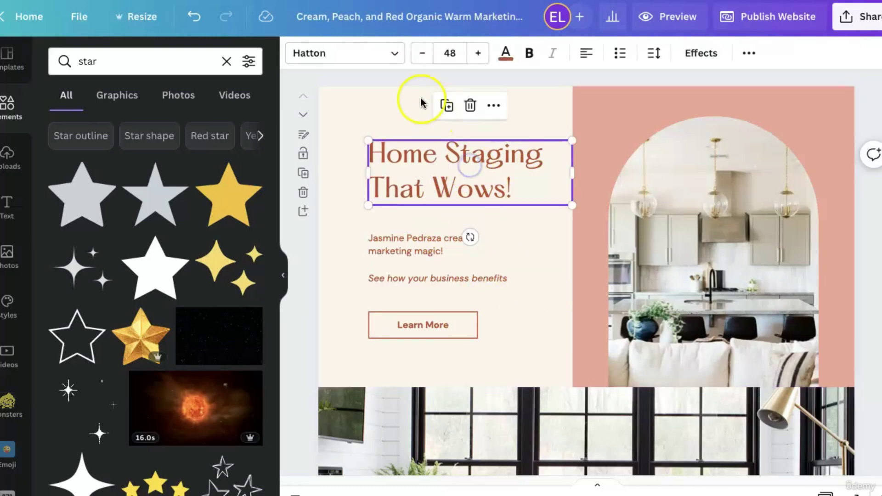
Ungroup the About Me heading from its body text.
{"action": "left_click", "coordinate": [341, 54]}
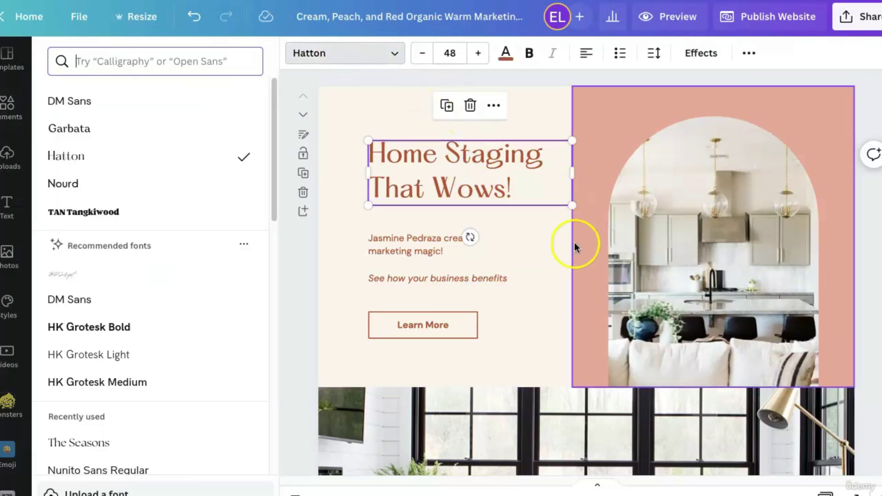
{"action": "scroll", "coordinate": [510, 319], "scroll_direction": "down", "scroll_amount": 10}
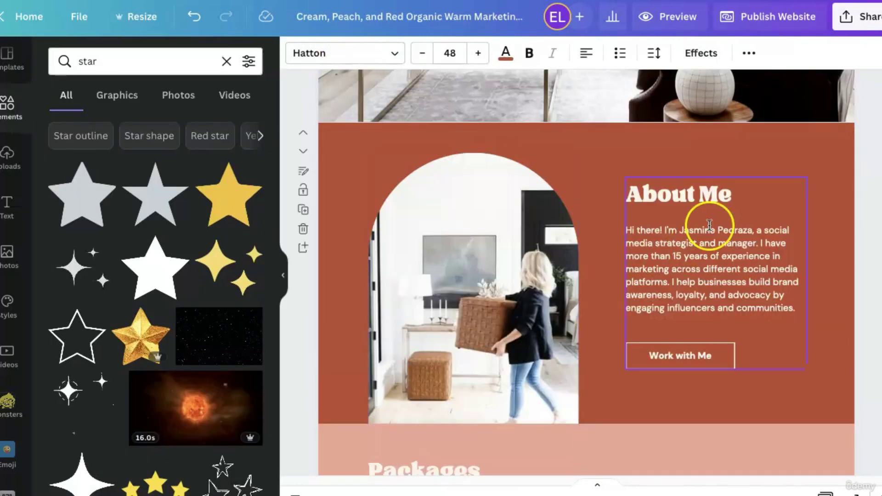
{"action": "left_click", "coordinate": [697, 197]}
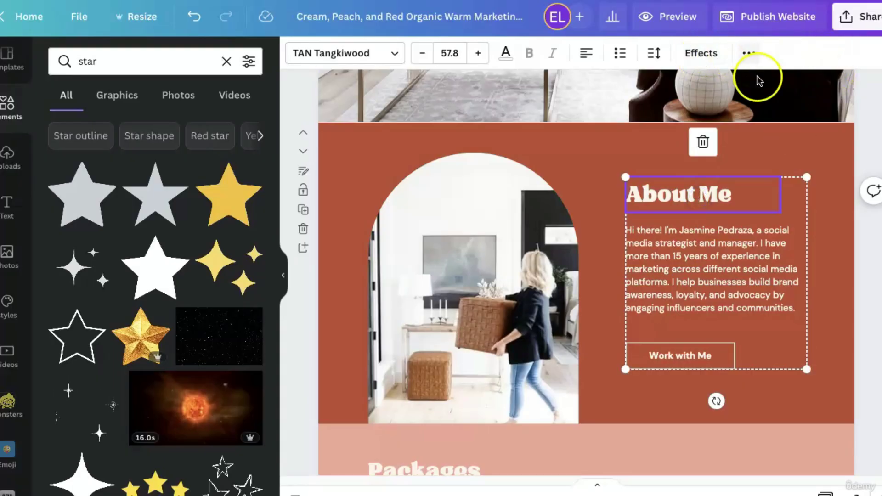
{"action": "left_click", "coordinate": [748, 49]}
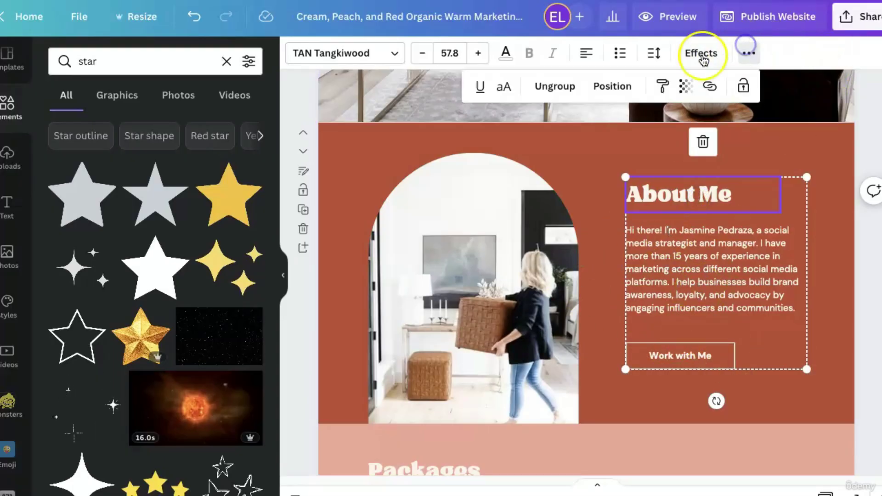
{"action": "left_click", "coordinate": [554, 87]}
Set the About Me heading to Hatton and apply it to all matching headings.
{"action": "left_click", "coordinate": [599, 167]}
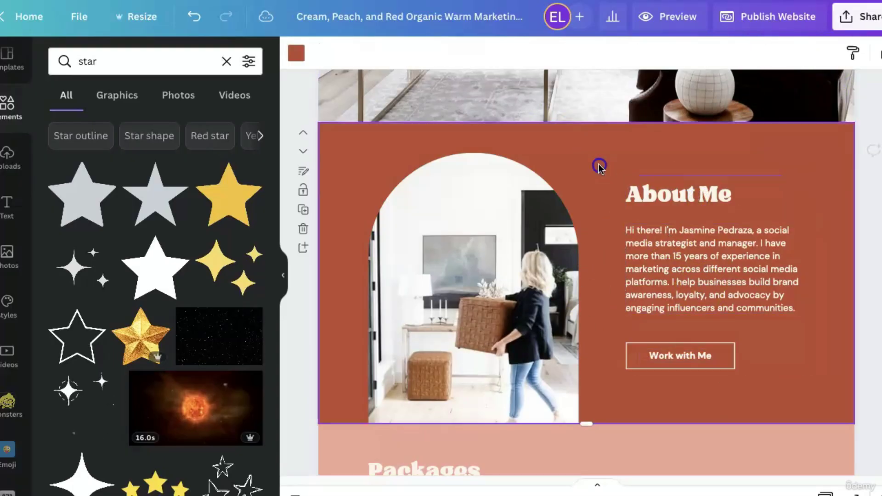
{"action": "left_click", "coordinate": [653, 184]}
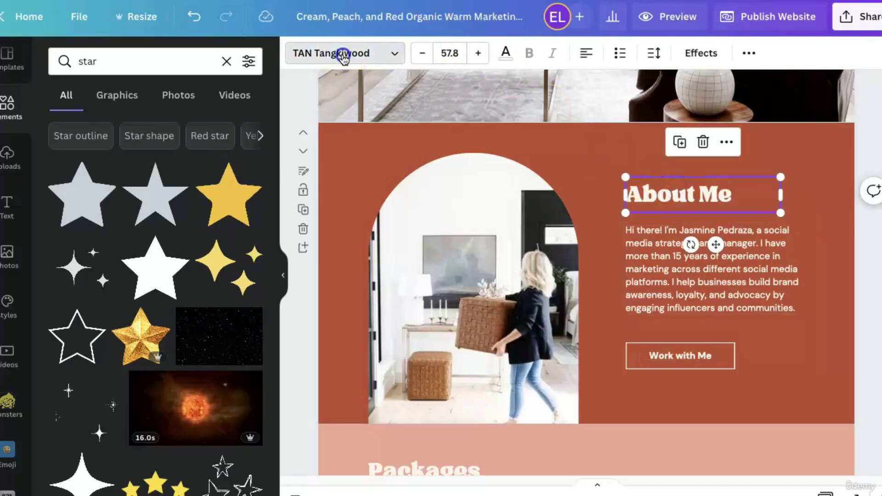
{"action": "left_click", "coordinate": [344, 55]}
{"action": "left_click", "coordinate": [159, 156]}
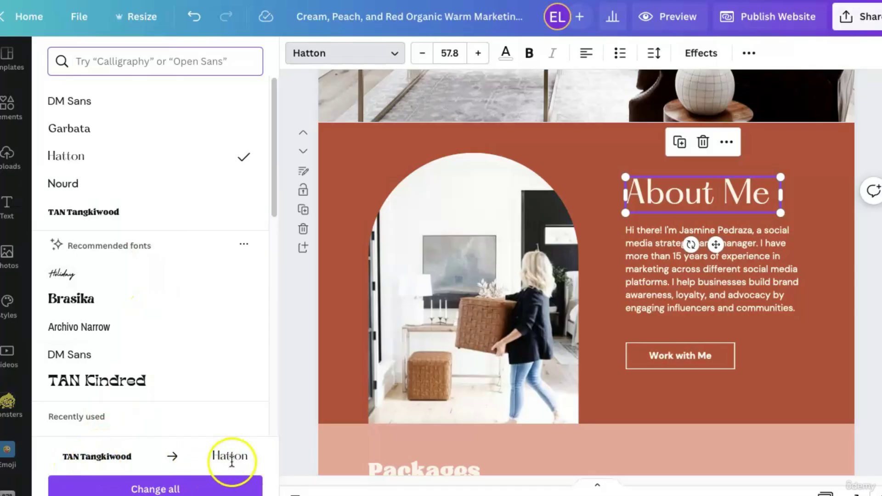
{"action": "left_click", "coordinate": [233, 487]}
{"action": "scroll", "coordinate": [739, 407], "scroll_direction": "down", "scroll_amount": 1}
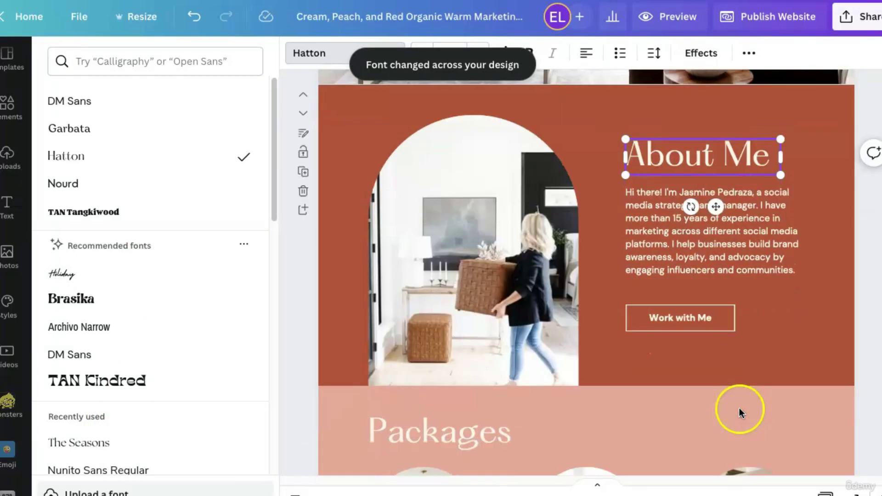
{"action": "scroll", "coordinate": [739, 407], "scroll_direction": "down", "scroll_amount": 5}
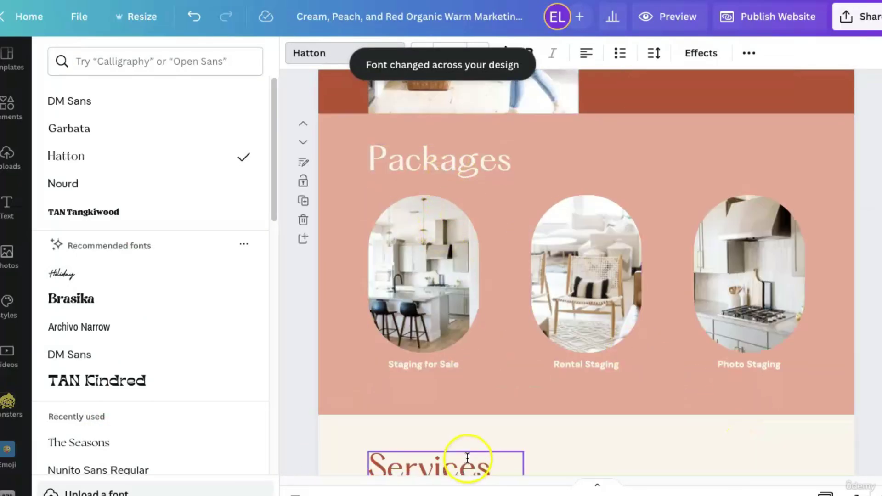
{"action": "scroll", "coordinate": [473, 209], "scroll_direction": "down", "scroll_amount": 5}
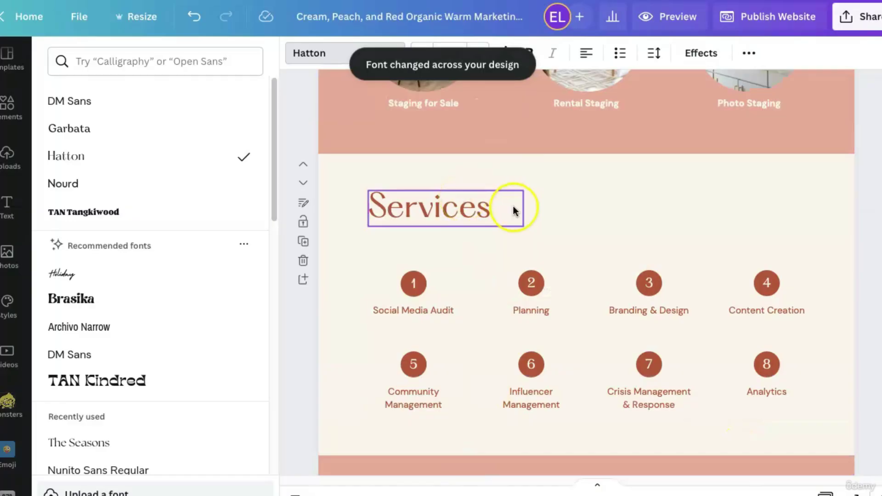
{"action": "scroll", "coordinate": [512, 210], "scroll_direction": "up", "scroll_amount": 10}
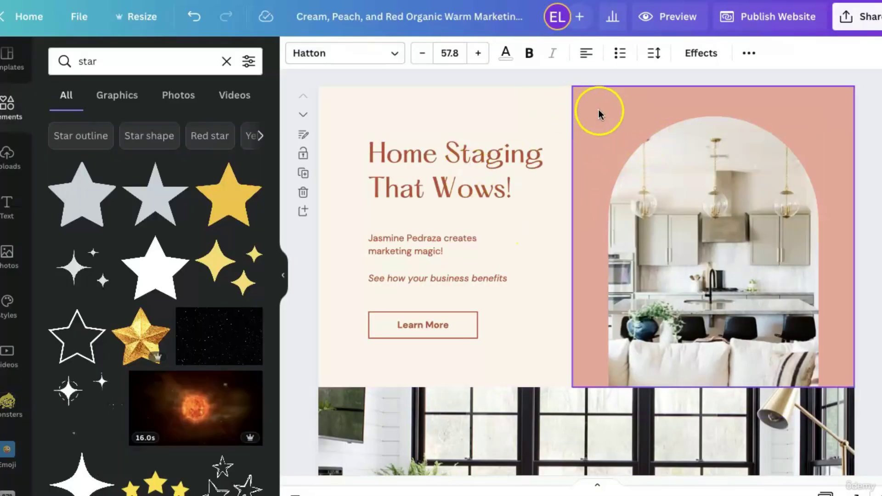
Change the hero background to pale off-white across all pages.
{"action": "left_click", "coordinate": [599, 112]}
{"action": "left_click", "coordinate": [509, 107]}
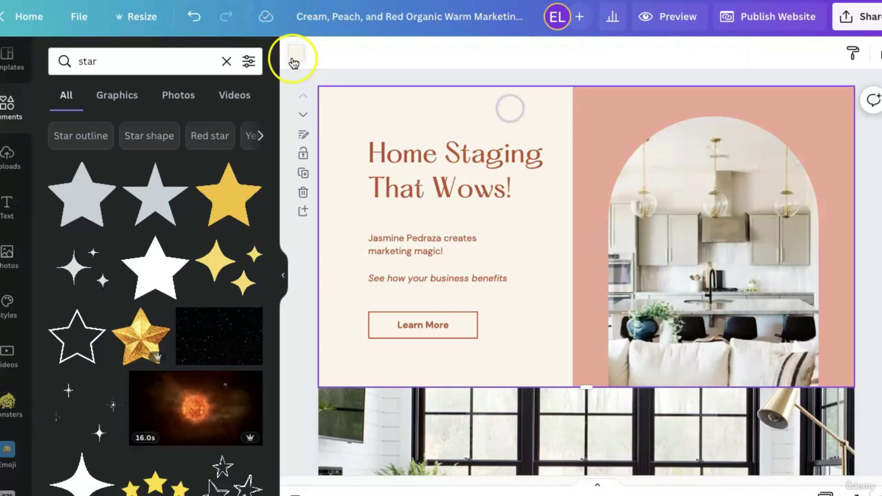
{"action": "left_click", "coordinate": [296, 54]}
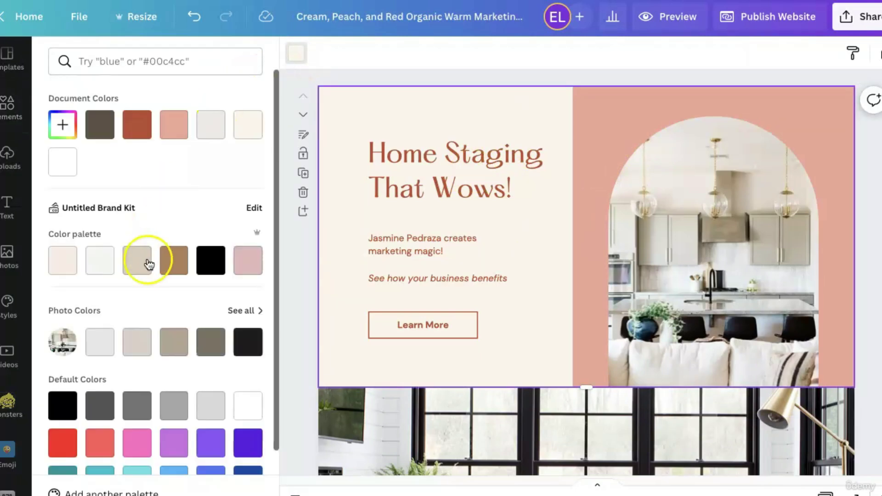
{"action": "left_click", "coordinate": [104, 271]}
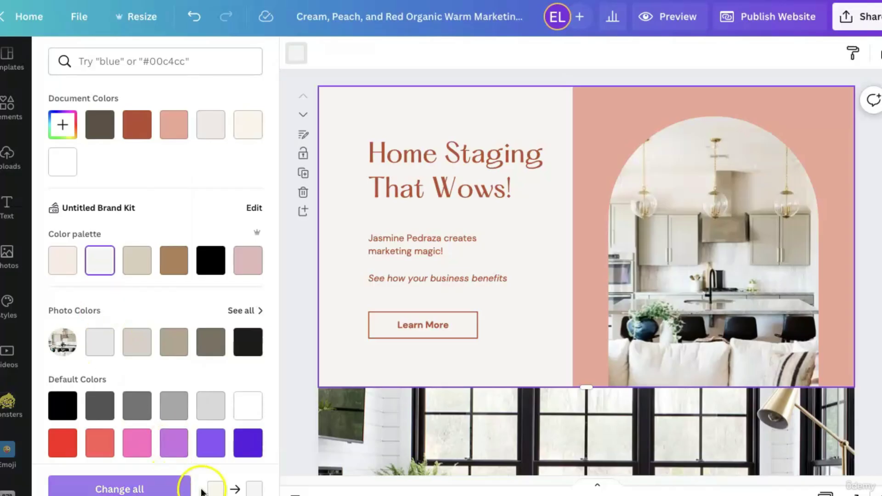
{"action": "left_click", "coordinate": [179, 488]}
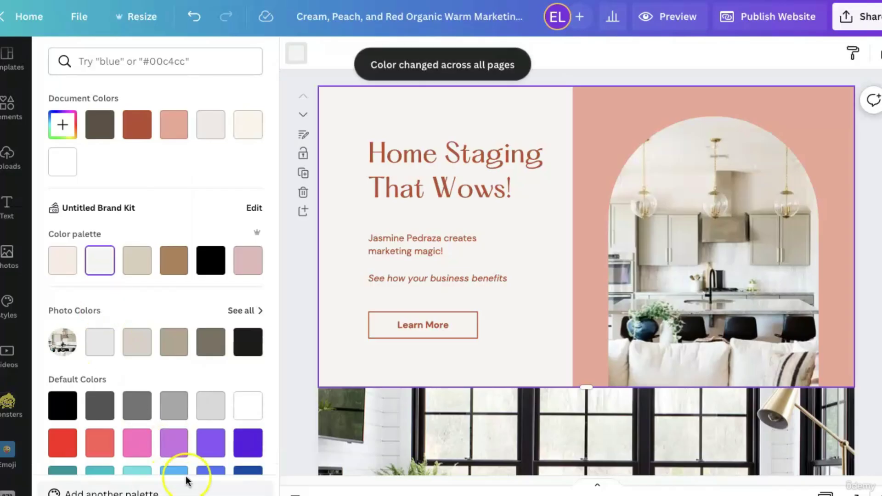
Recolour the pink image panel to the palette's soft pink on all pages.
{"action": "left_click", "coordinate": [587, 102]}
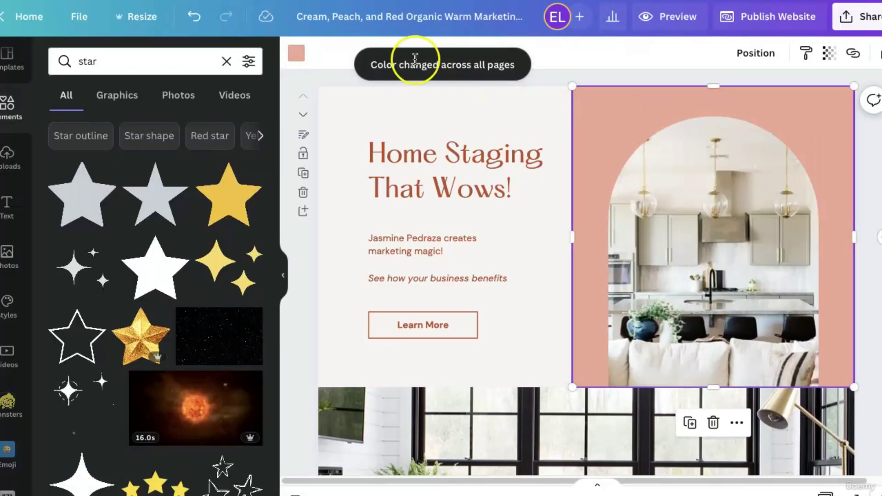
{"action": "left_click", "coordinate": [297, 53]}
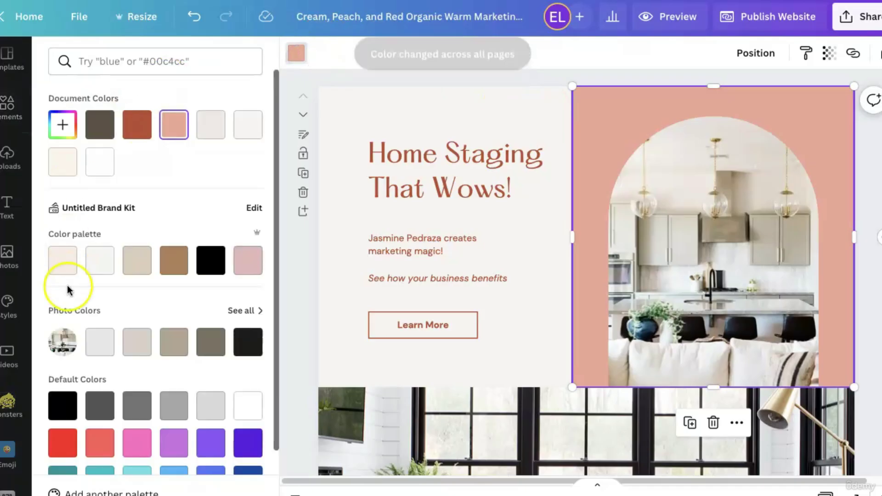
{"action": "left_click", "coordinate": [245, 270]}
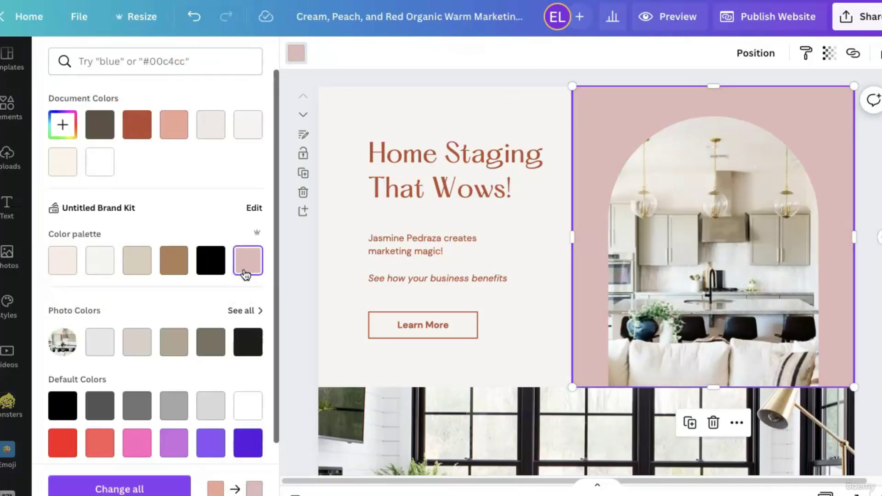
{"action": "left_click", "coordinate": [168, 486]}
Turn the Home Staging That Wows! heading black, replacing all red text.
{"action": "left_click", "coordinate": [430, 146]}
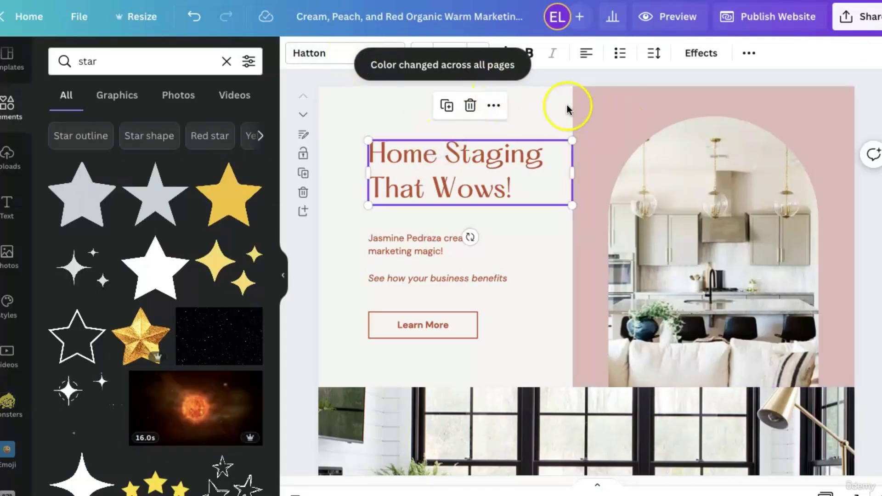
{"action": "left_click", "coordinate": [535, 98]}
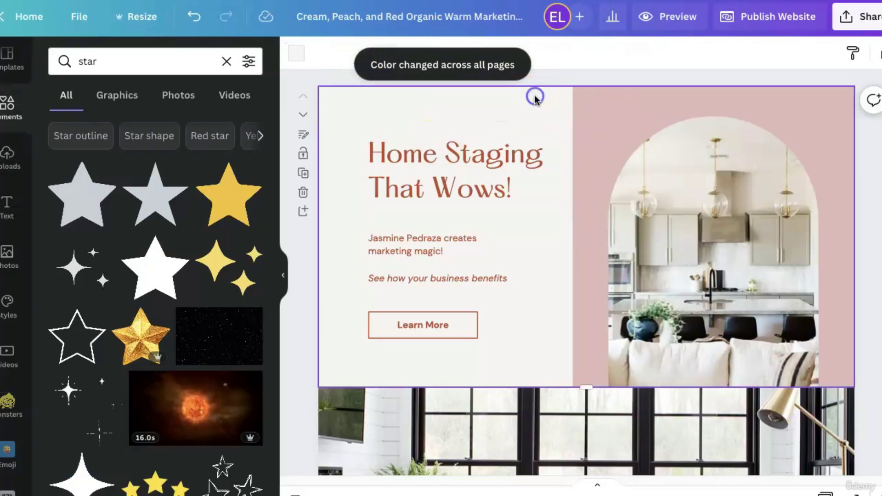
{"action": "left_click", "coordinate": [473, 154]}
{"action": "left_click", "coordinate": [506, 55]}
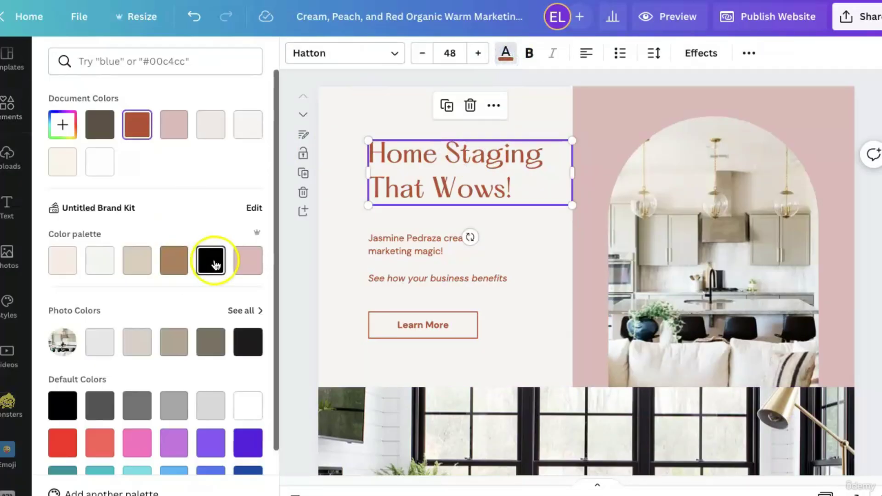
{"action": "left_click", "coordinate": [210, 260]}
{"action": "left_click", "coordinate": [177, 486]}
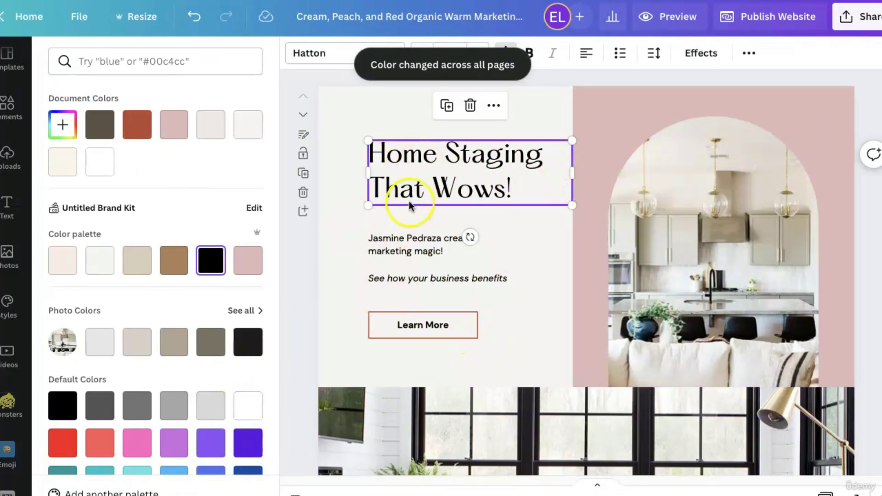
Make the Learn More button outline soft pink.
{"action": "left_click", "coordinate": [381, 317]}
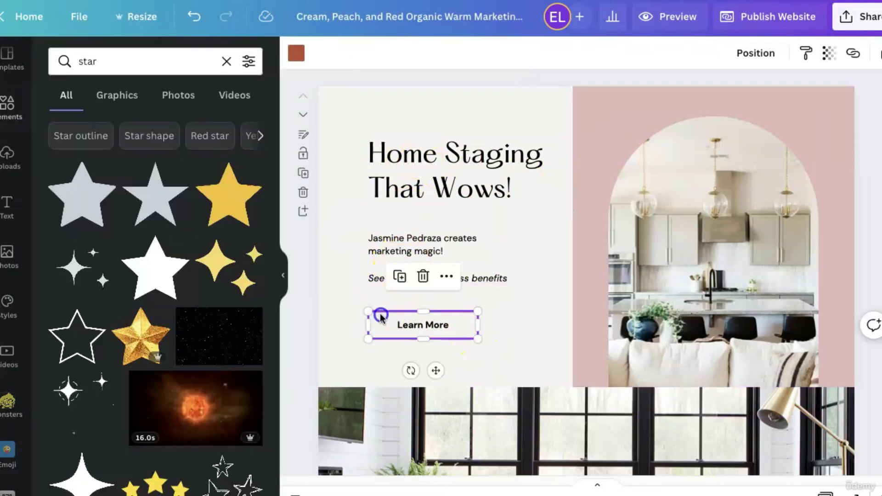
{"action": "left_click", "coordinate": [296, 53]}
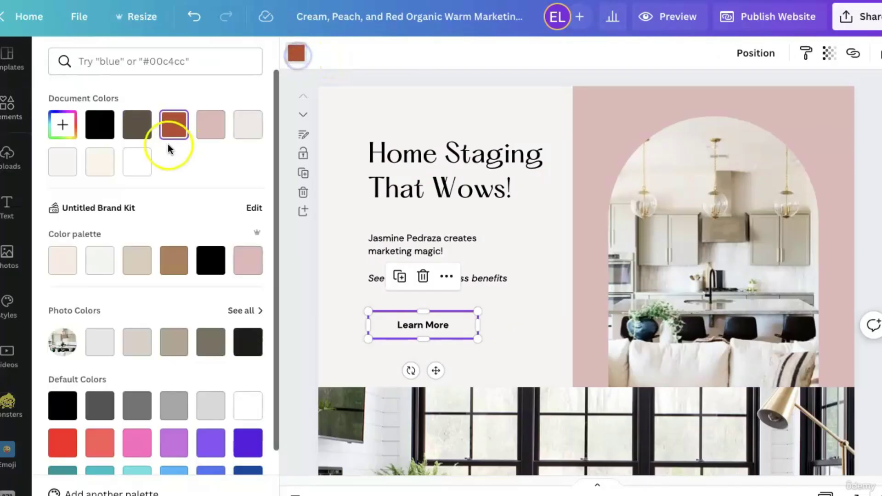
{"action": "left_click", "coordinate": [211, 124]}
{"action": "left_click", "coordinate": [527, 315]}
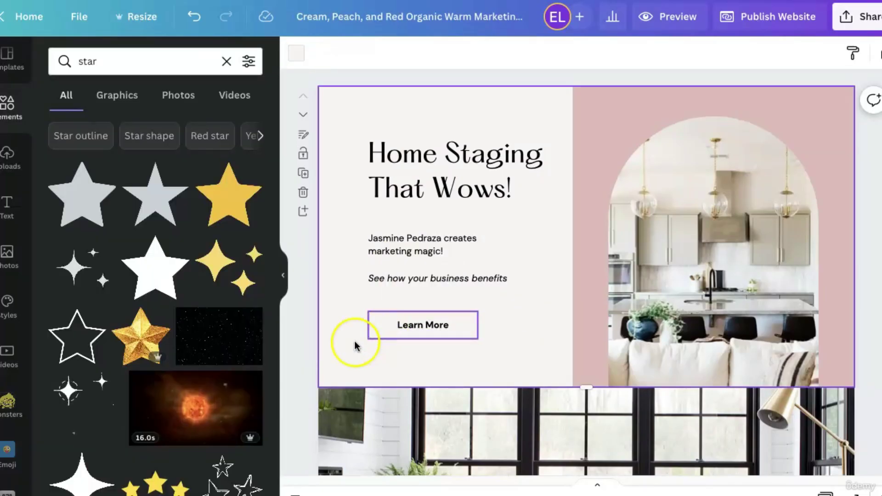
{"action": "left_click", "coordinate": [304, 334]}
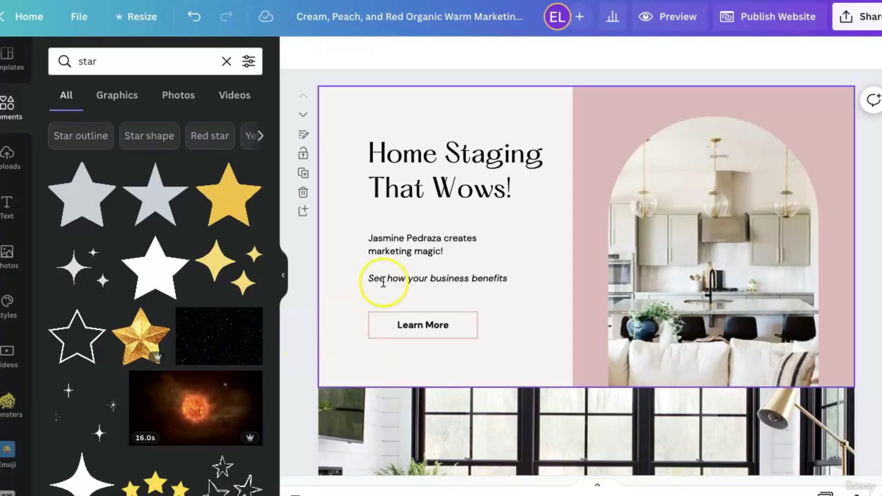
{"action": "scroll", "coordinate": [408, 339], "scroll_direction": "down", "scroll_amount": 10}
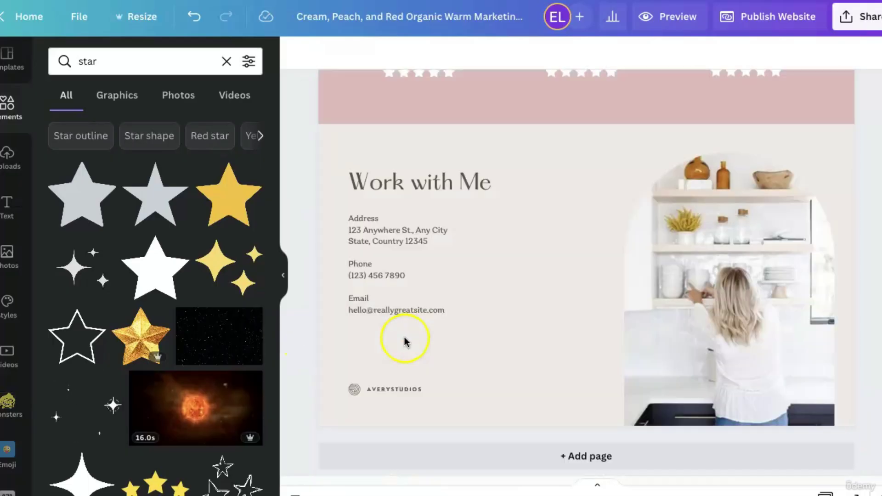
{"action": "left_click", "coordinate": [396, 239]}
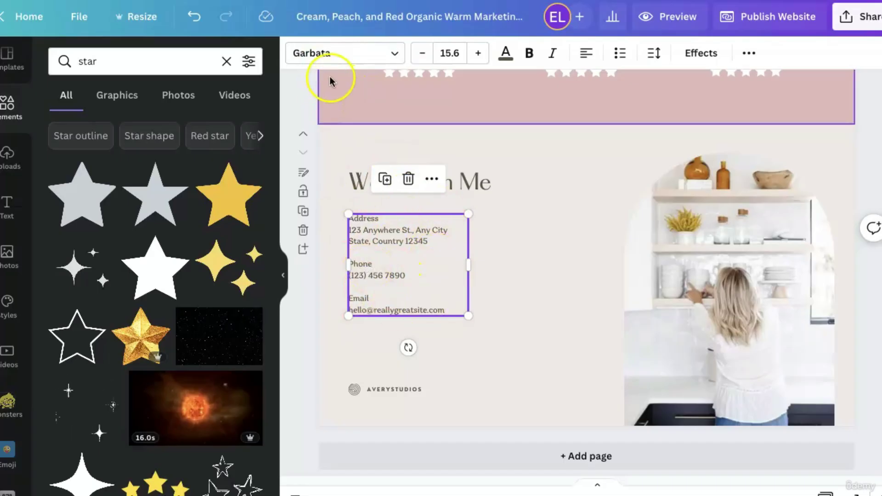
{"action": "scroll", "coordinate": [557, 299], "scroll_direction": "up", "scroll_amount": 10}
Set the hero subtitle font to Garbata, replacing all DM Sans text.
{"action": "left_click", "coordinate": [390, 238]}
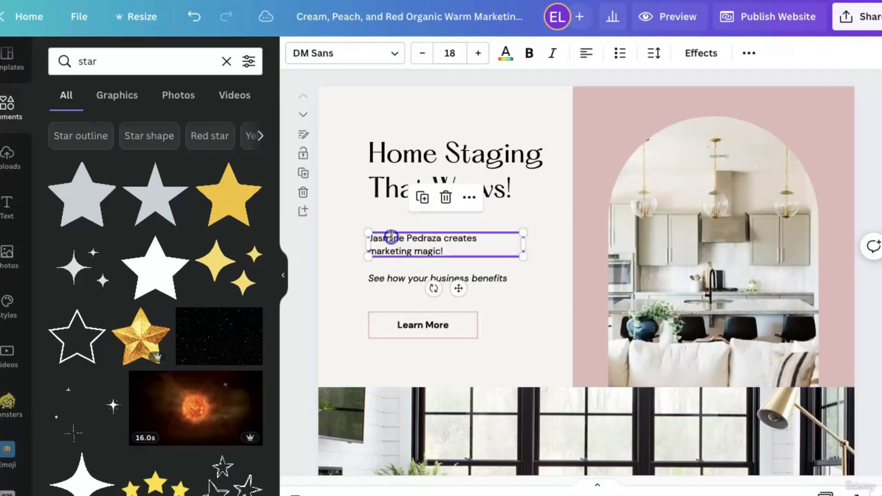
{"action": "left_click", "coordinate": [362, 62]}
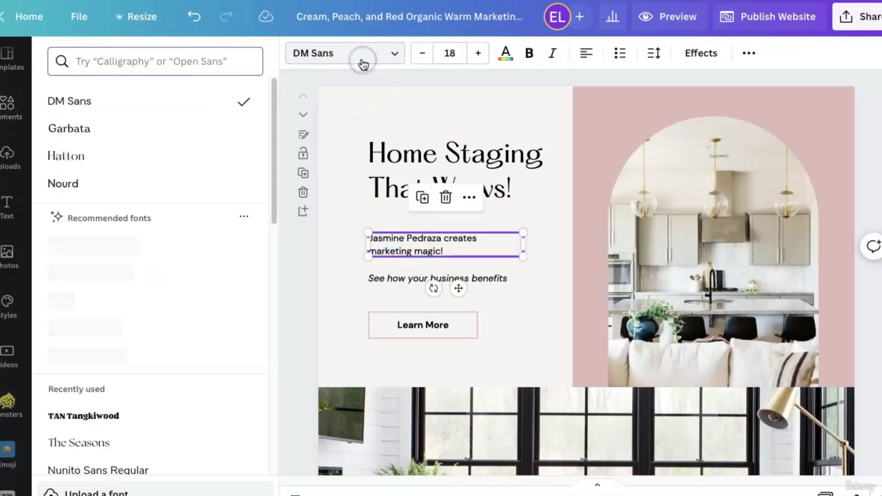
{"action": "left_click", "coordinate": [63, 128]}
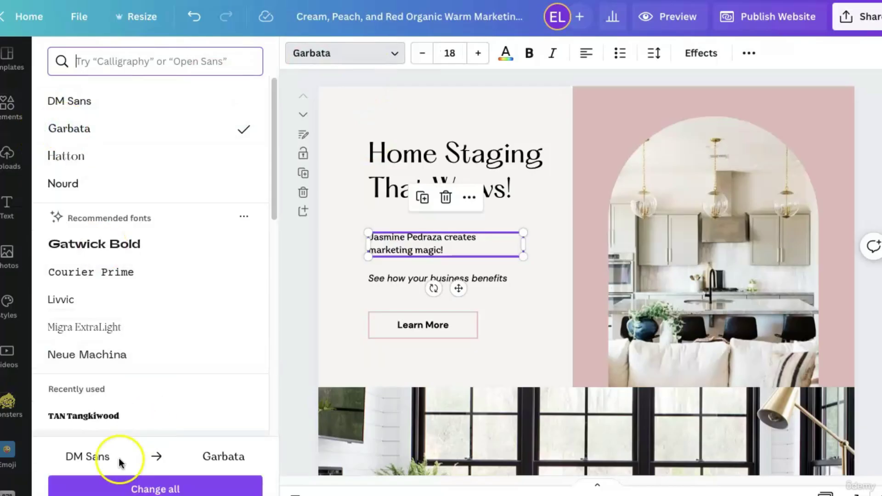
{"action": "left_click", "coordinate": [230, 481]}
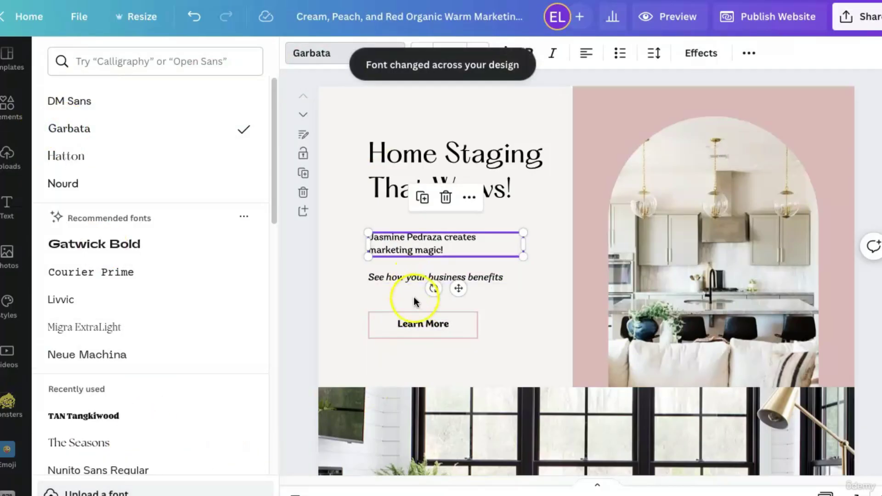
{"action": "left_click", "coordinate": [420, 325]}
Turn off bold on the Staging for Sale, Rental Staging and Photo Staging labels.
{"action": "scroll", "coordinate": [420, 327], "scroll_direction": "down", "scroll_amount": 10}
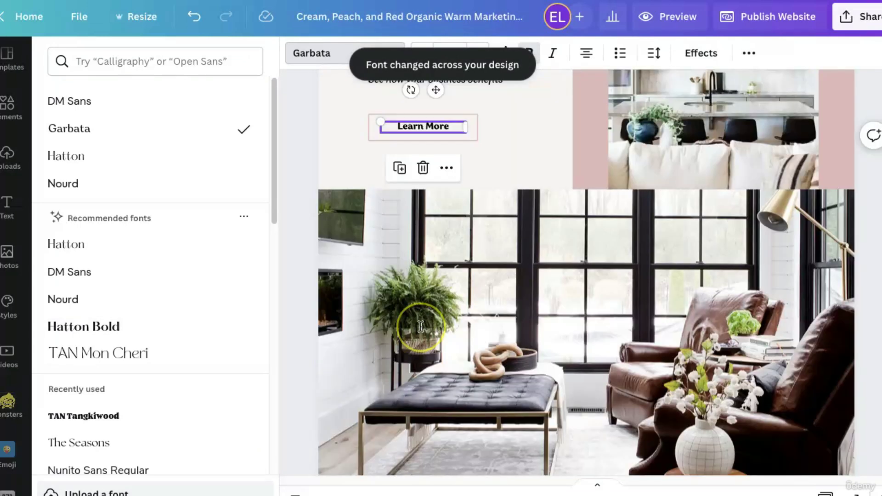
{"action": "left_click", "coordinate": [582, 435]}
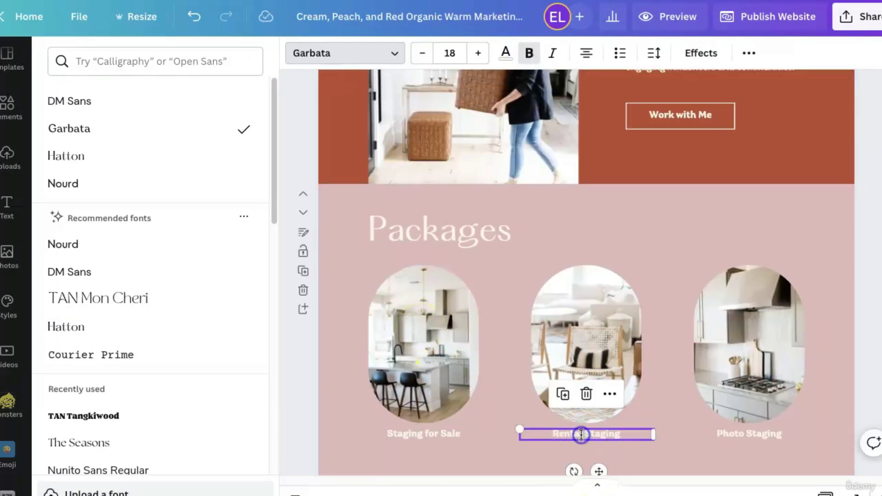
{"action": "left_click", "coordinate": [439, 436]}
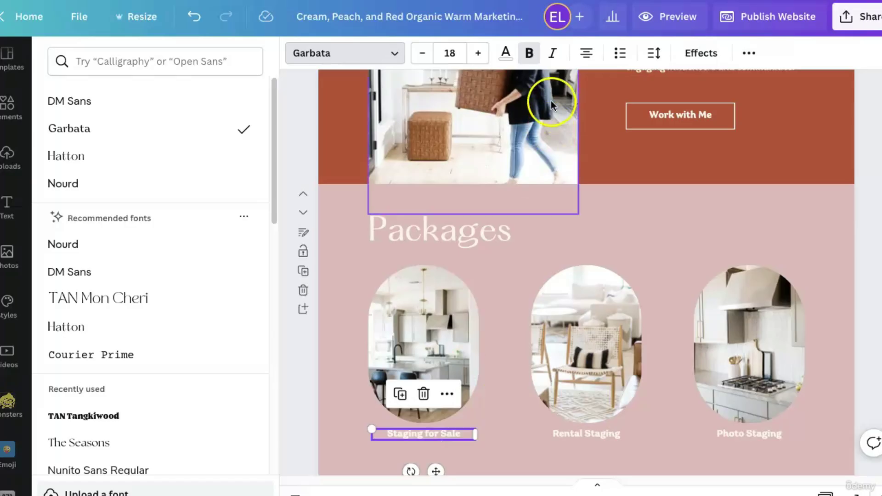
{"action": "left_click", "coordinate": [524, 53]}
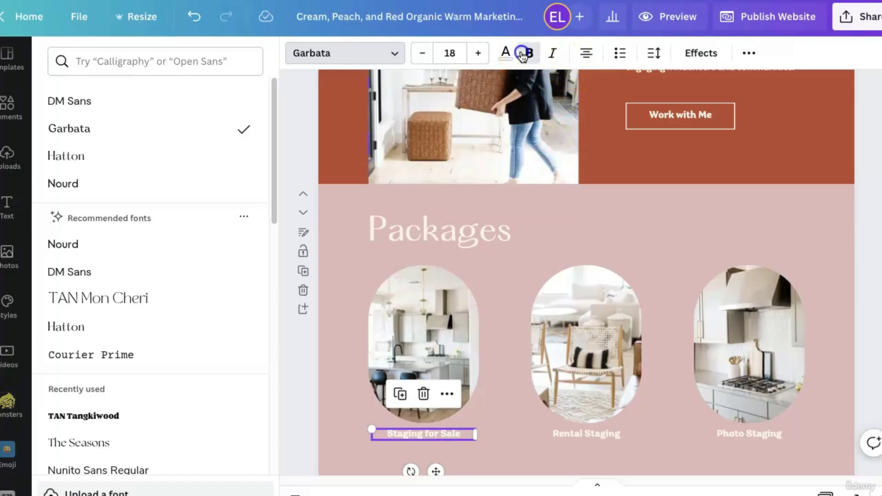
{"action": "left_click", "coordinate": [591, 431]}
{"action": "left_click", "coordinate": [530, 54]}
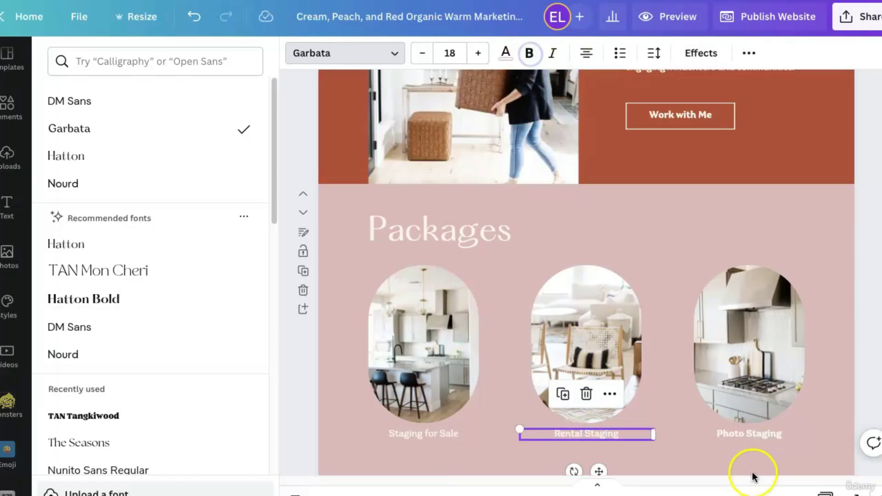
{"action": "left_click", "coordinate": [744, 436]}
{"action": "left_click", "coordinate": [529, 53]}
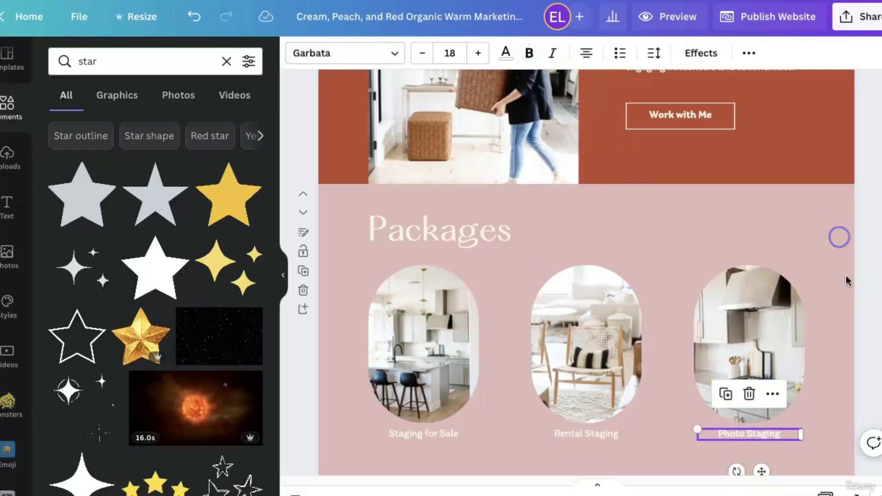
{"action": "scroll", "coordinate": [847, 278], "scroll_direction": "up", "scroll_amount": 5}
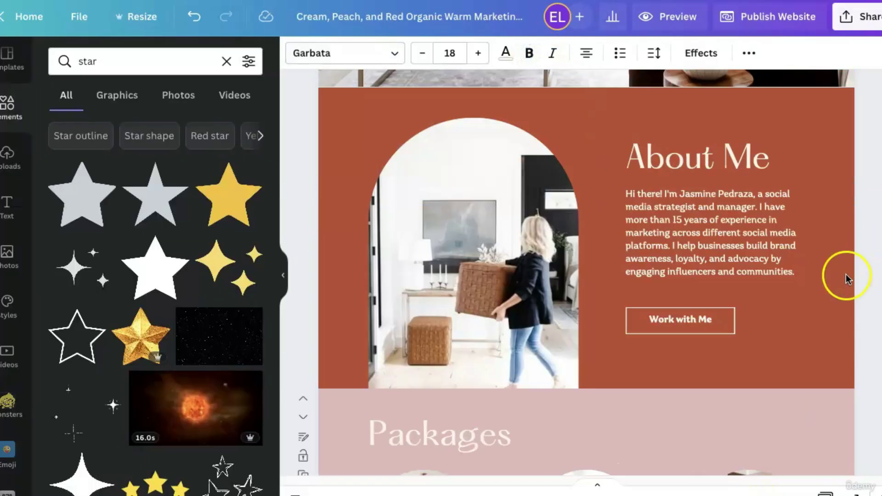
Give the About Me section an off-white background and black text.
{"action": "left_click", "coordinate": [329, 115]}
{"action": "left_click", "coordinate": [296, 55]}
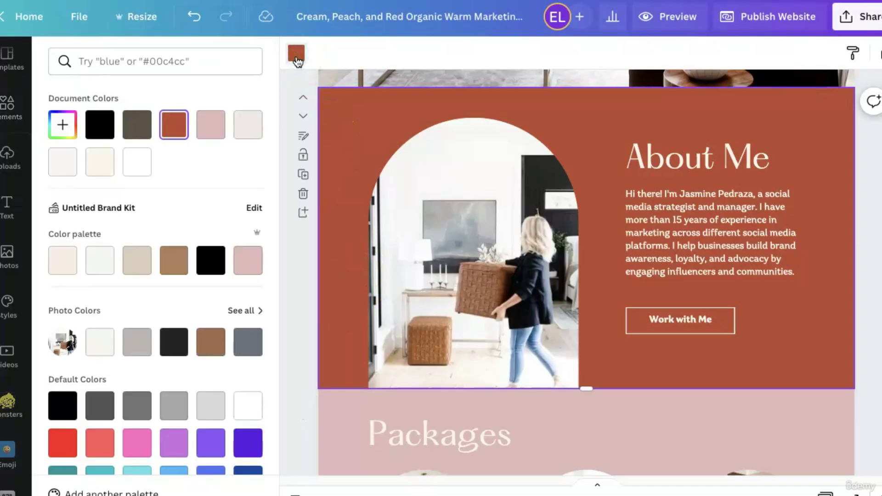
{"action": "left_click", "coordinate": [65, 163]}
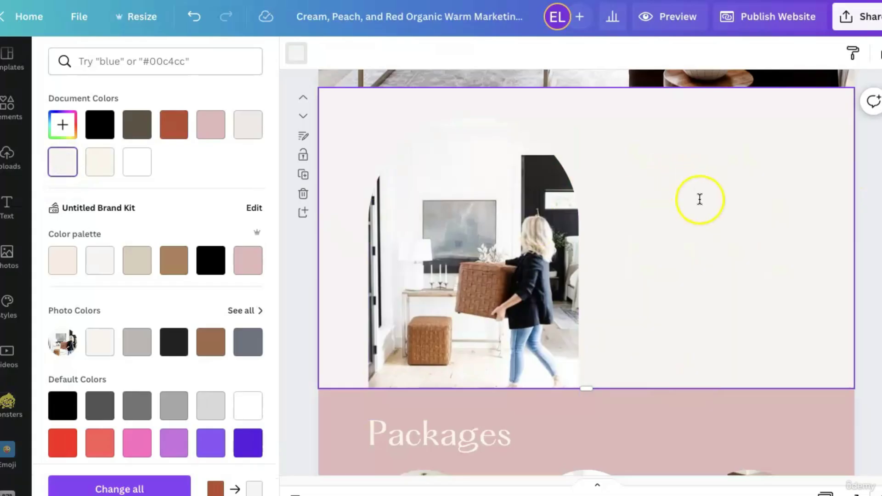
{"action": "left_click", "coordinate": [702, 216]}
{"action": "left_click_drag", "start_coordinate": [874, 352], "coordinate": [662, 124]}
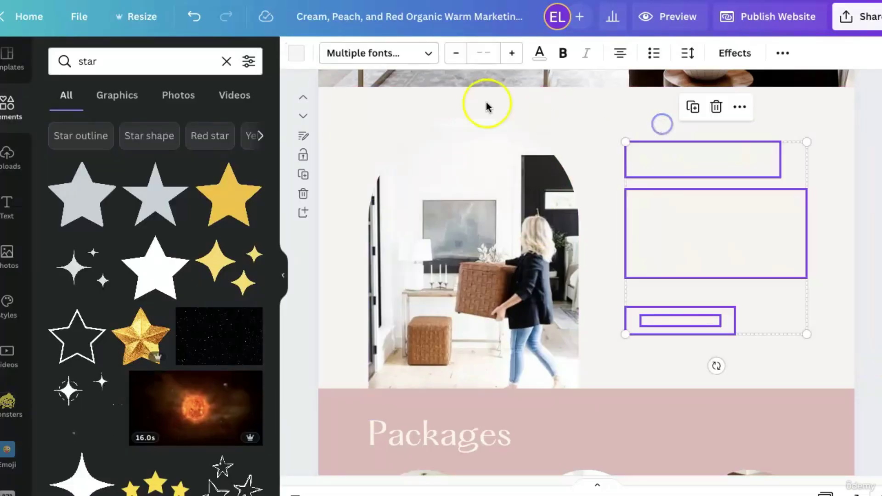
{"action": "left_click", "coordinate": [296, 55]}
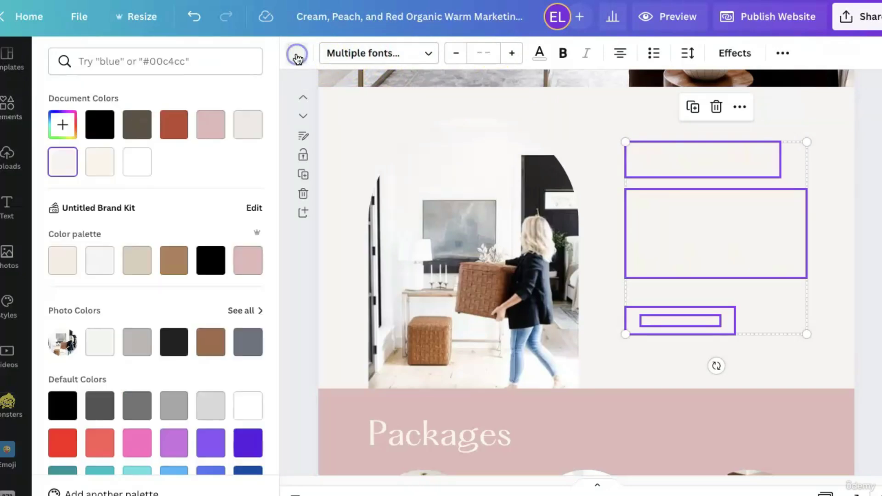
{"action": "left_click", "coordinate": [112, 133]}
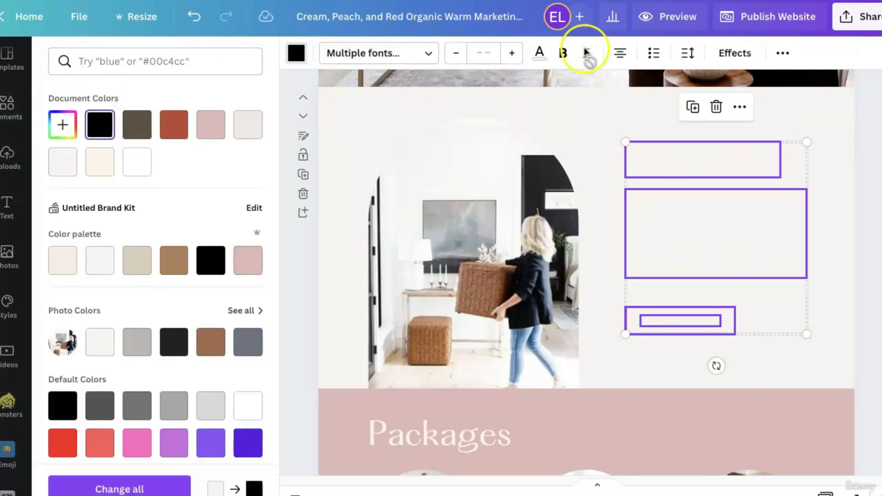
{"action": "left_click", "coordinate": [540, 51]}
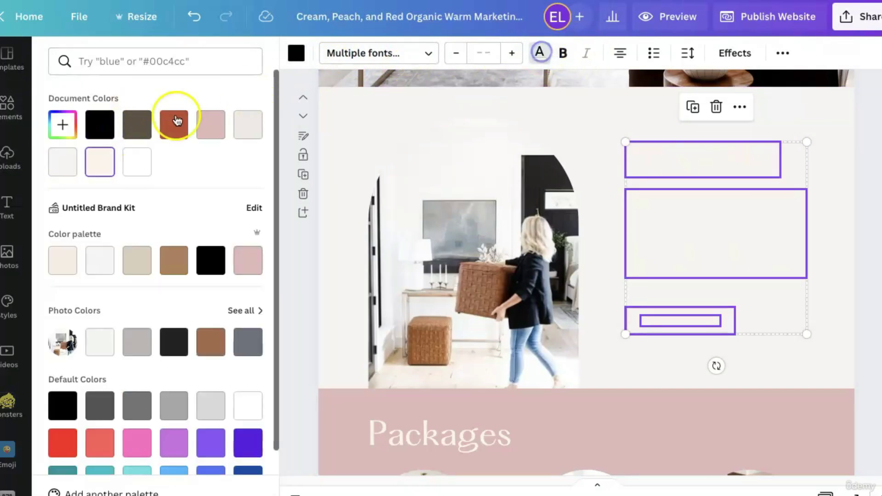
{"action": "left_click", "coordinate": [99, 125]}
{"action": "left_click", "coordinate": [821, 365]}
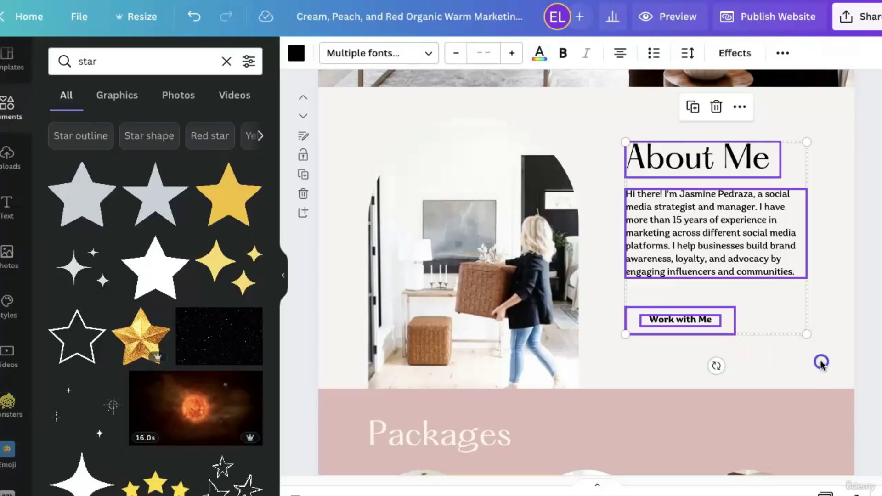
{"action": "left_click", "coordinate": [763, 357]}
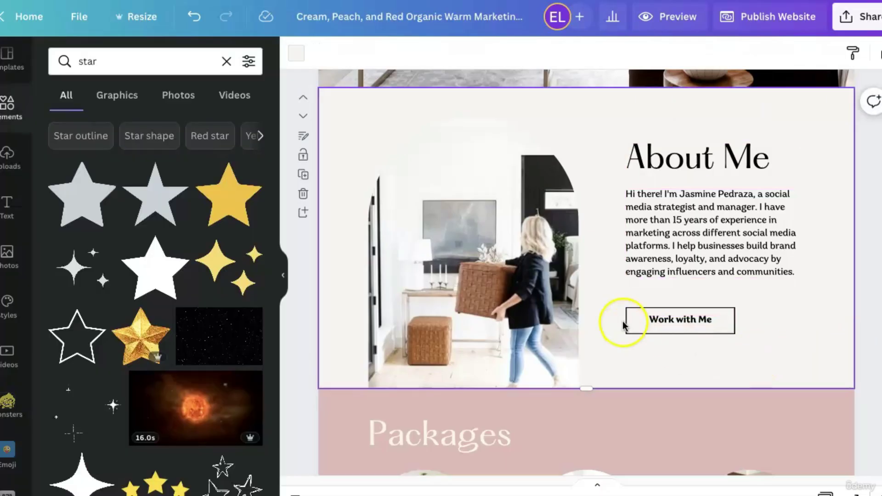
Change the About Me background to the palette's light cream.
{"action": "scroll", "coordinate": [507, 313], "scroll_direction": "down", "scroll_amount": 8}
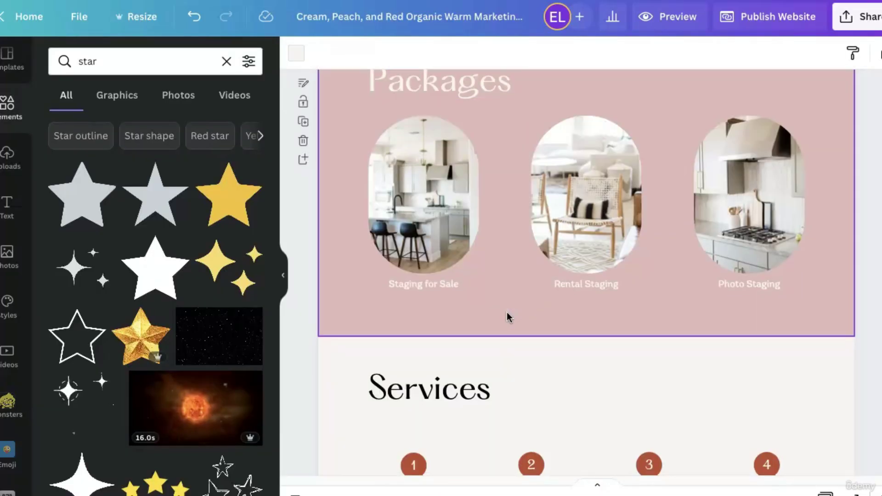
{"action": "scroll", "coordinate": [506, 312], "scroll_direction": "up", "scroll_amount": 7}
{"action": "left_click", "coordinate": [424, 234]}
{"action": "left_click", "coordinate": [341, 148]}
{"action": "left_click", "coordinate": [290, 54]}
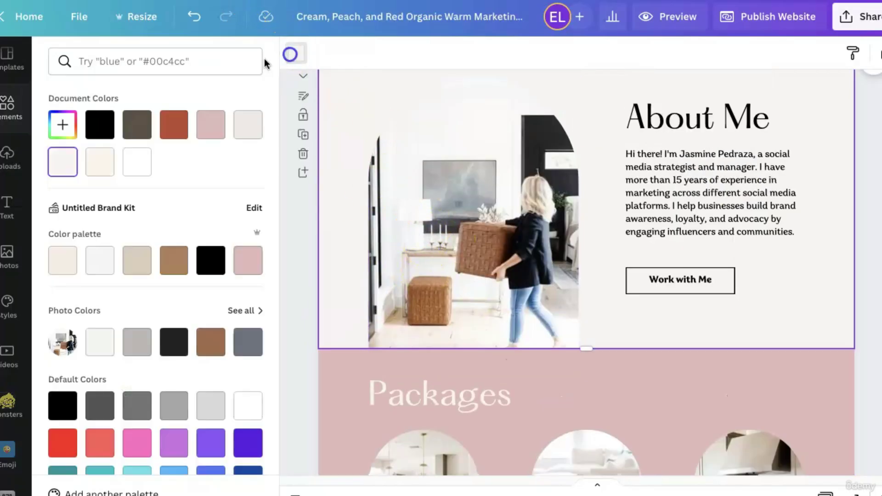
{"action": "left_click", "coordinate": [134, 264]}
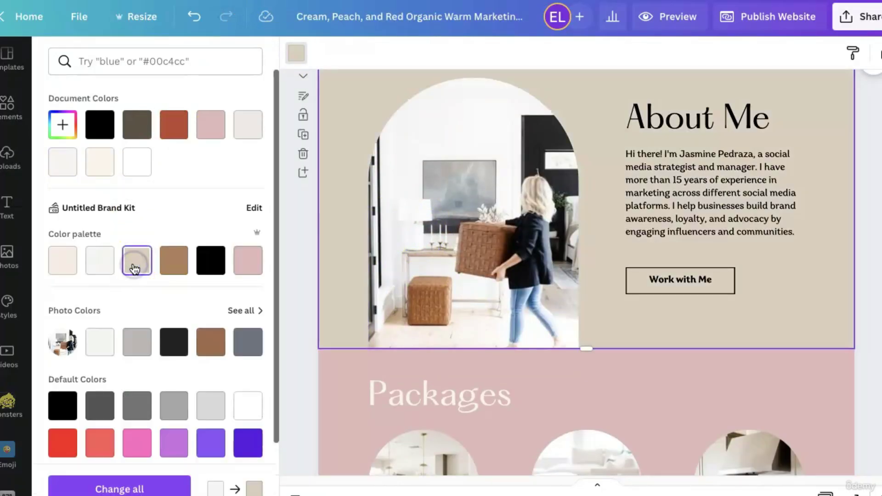
{"action": "left_click", "coordinate": [63, 259]}
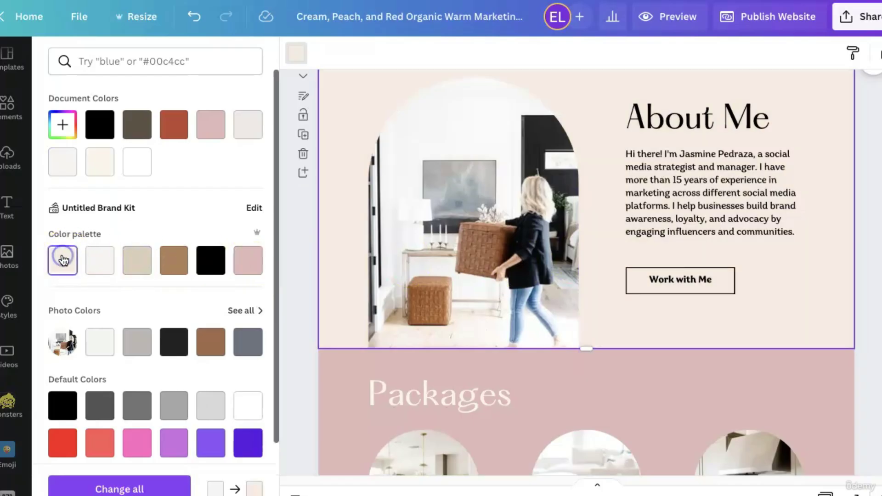
{"action": "left_click", "coordinate": [875, 320]}
{"action": "scroll", "coordinate": [833, 322], "scroll_direction": "up", "scroll_amount": 4}
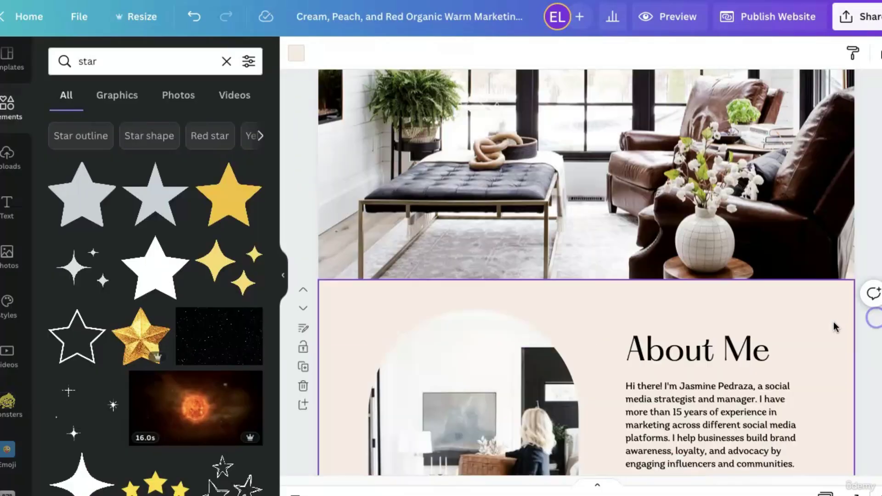
Turn the '2' number circle pink and apply it to every matching circle.
{"action": "scroll", "coordinate": [834, 322], "scroll_direction": "down", "scroll_amount": 8}
{"action": "scroll", "coordinate": [833, 321], "scroll_direction": "down", "scroll_amount": 5}
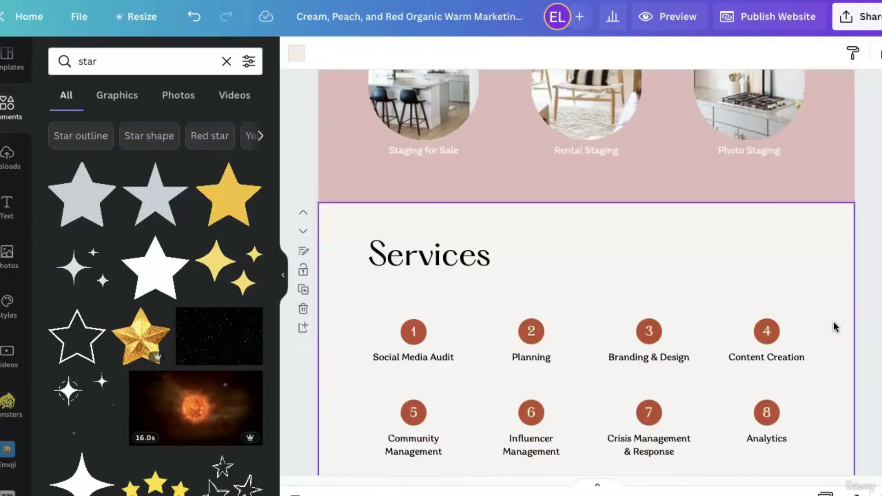
{"action": "left_click", "coordinate": [530, 327]}
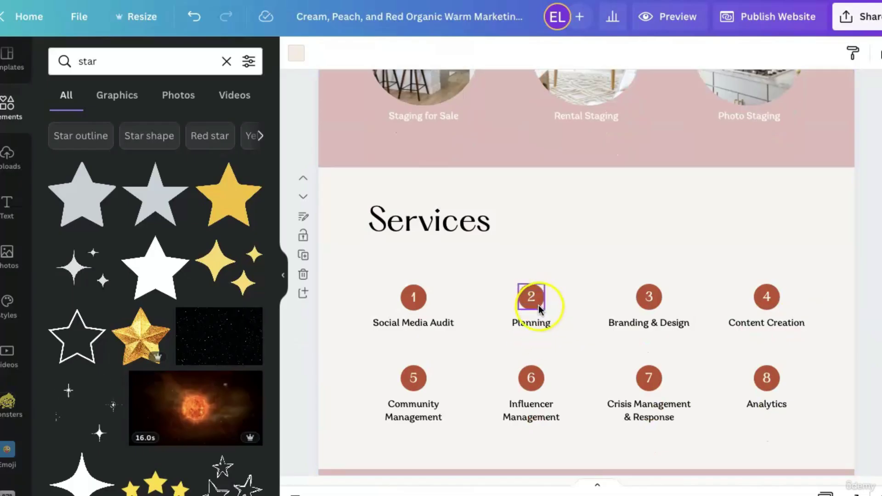
{"action": "left_click", "coordinate": [538, 310]}
{"action": "left_click", "coordinate": [297, 53]}
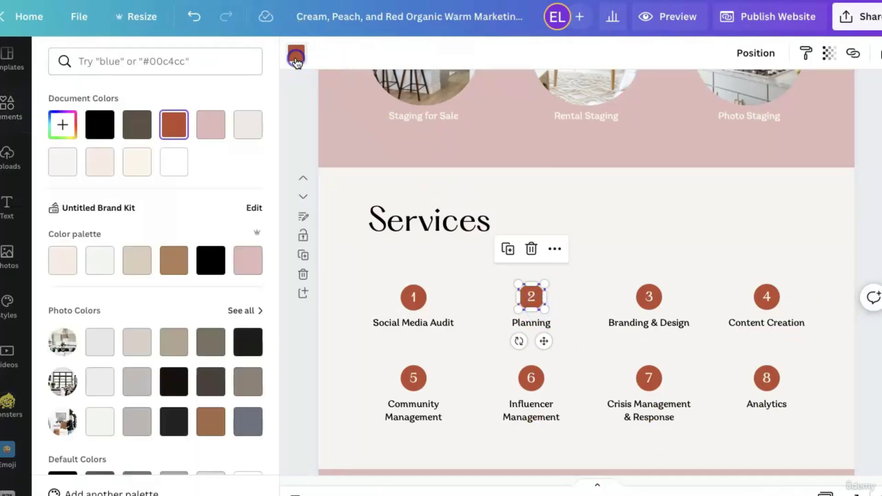
{"action": "left_click", "coordinate": [220, 131]}
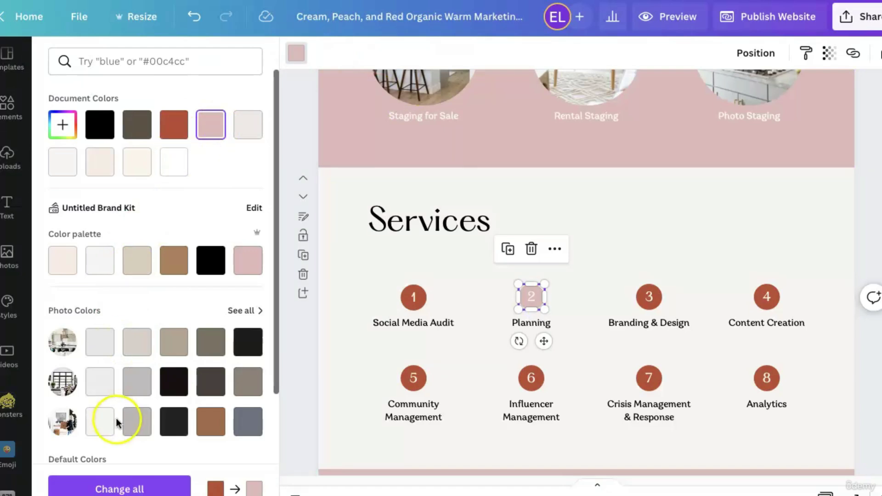
{"action": "left_click", "coordinate": [157, 489]}
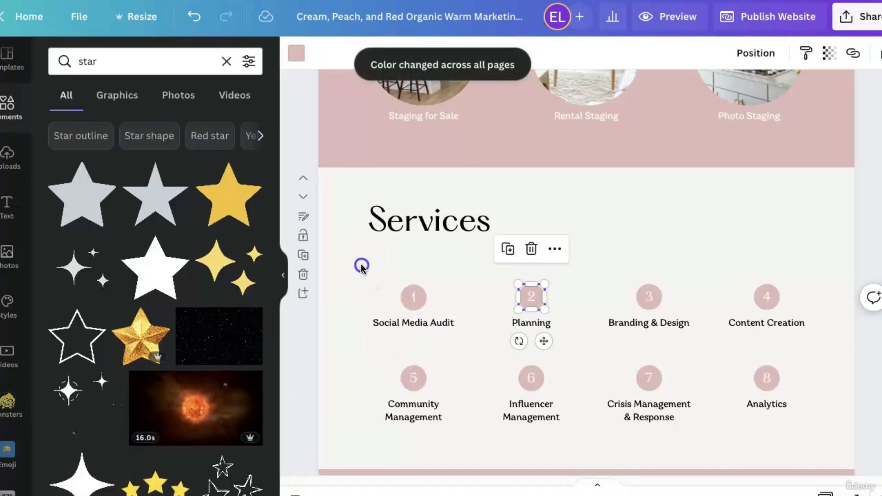
{"action": "left_click", "coordinate": [362, 266]}
{"action": "scroll", "coordinate": [850, 396], "scroll_direction": "down", "scroll_amount": 5}
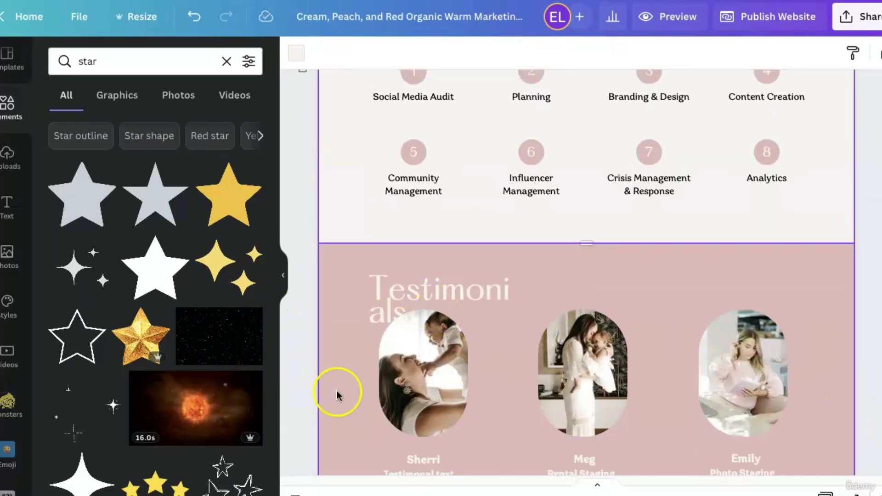
Widen the Testimonials title so it fits on one line.
{"action": "left_click", "coordinate": [433, 284]}
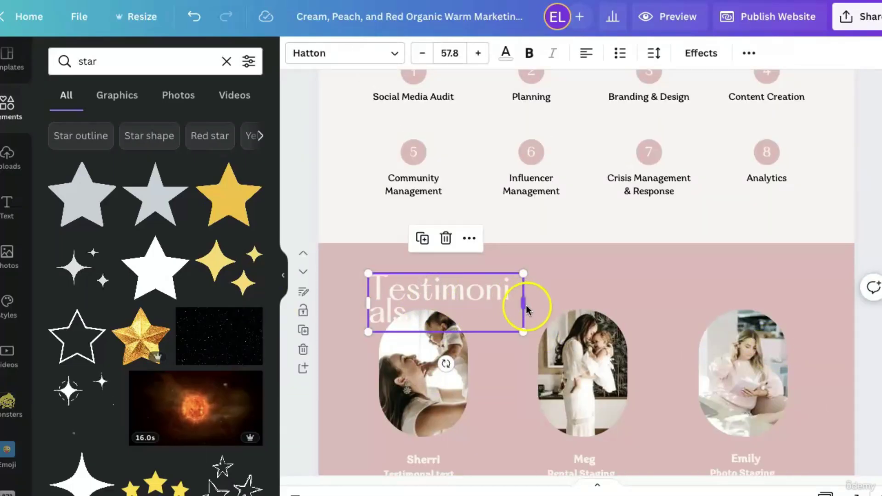
{"action": "left_click_drag", "start_coordinate": [526, 305], "coordinate": [582, 299]}
{"action": "left_click", "coordinate": [836, 367]}
{"action": "scroll", "coordinate": [836, 370], "scroll_direction": "down", "scroll_amount": 4}
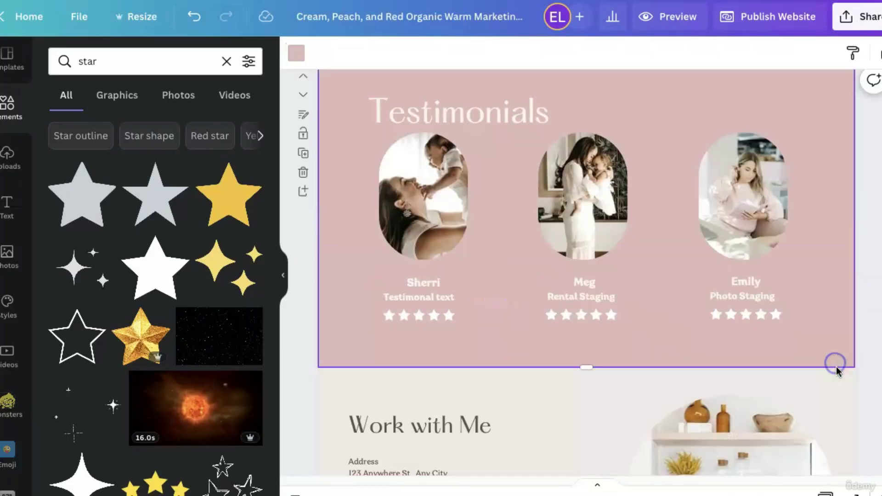
{"action": "scroll", "coordinate": [837, 371], "scroll_direction": "down", "scroll_amount": 2}
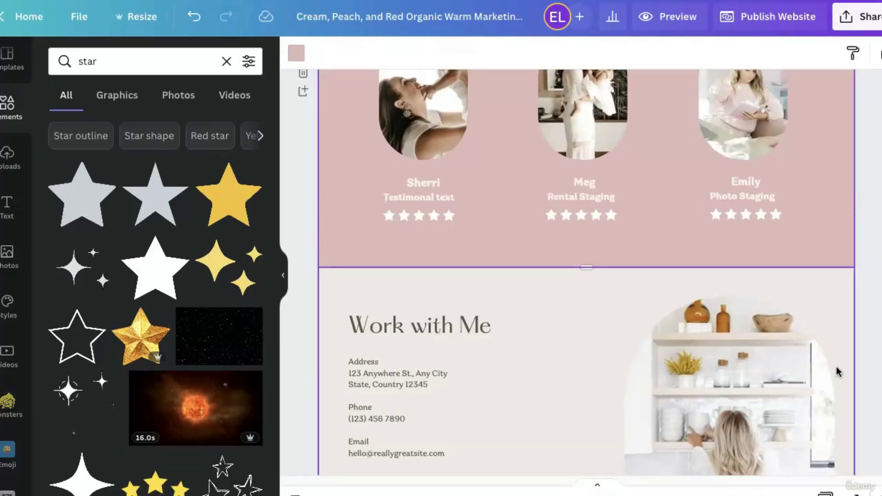
{"action": "scroll", "coordinate": [837, 372], "scroll_direction": "up", "scroll_amount": 4}
{"action": "scroll", "coordinate": [837, 371], "scroll_direction": "down", "scroll_amount": 4}
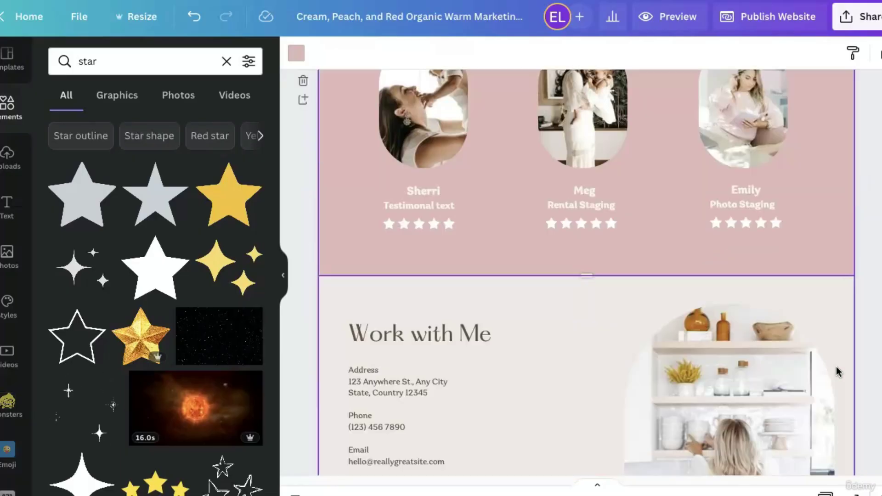
{"action": "scroll", "coordinate": [375, 411], "scroll_direction": "down", "scroll_amount": 1}
{"action": "scroll", "coordinate": [443, 394], "scroll_direction": "down", "scroll_amount": 3}
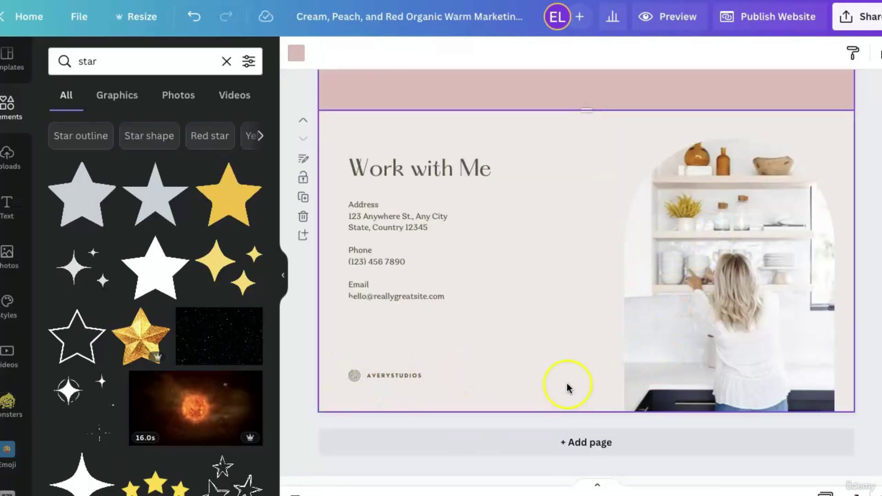
Move the living-room window photo section below About Me.
{"action": "scroll", "coordinate": [563, 379], "scroll_direction": "up", "scroll_amount": 2}
{"action": "scroll", "coordinate": [482, 405], "scroll_direction": "up", "scroll_amount": 10}
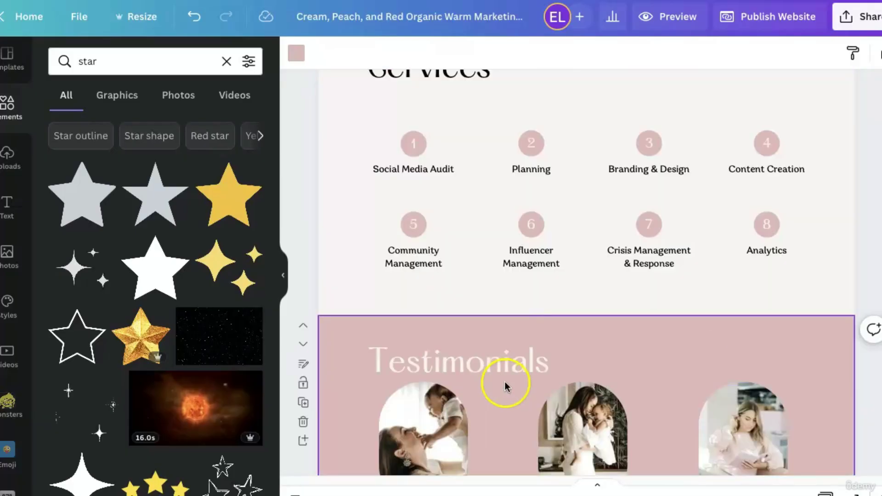
{"action": "scroll", "coordinate": [530, 398], "scroll_direction": "up", "scroll_amount": 5}
{"action": "scroll", "coordinate": [530, 399], "scroll_direction": "up", "scroll_amount": 15}
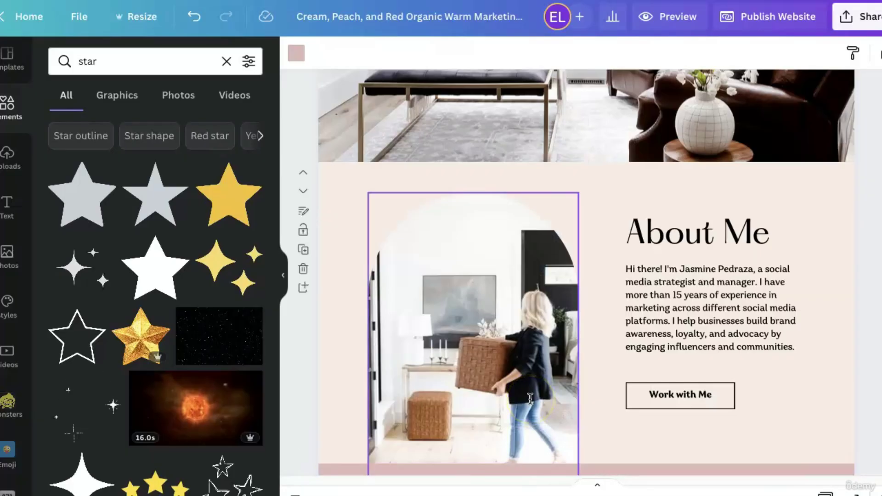
{"action": "scroll", "coordinate": [530, 399], "scroll_direction": "up", "scroll_amount": 2}
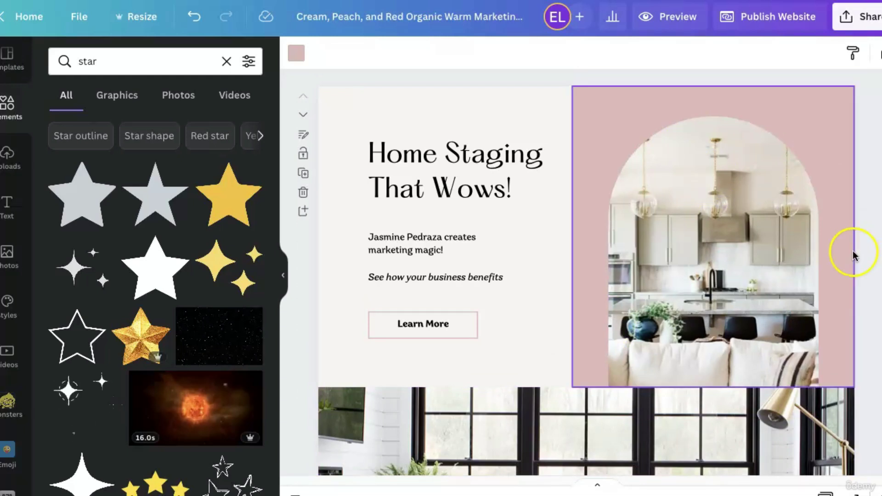
{"action": "scroll", "coordinate": [859, 259], "scroll_direction": "down", "scroll_amount": 1}
{"action": "scroll", "coordinate": [860, 299], "scroll_direction": "down", "scroll_amount": 1}
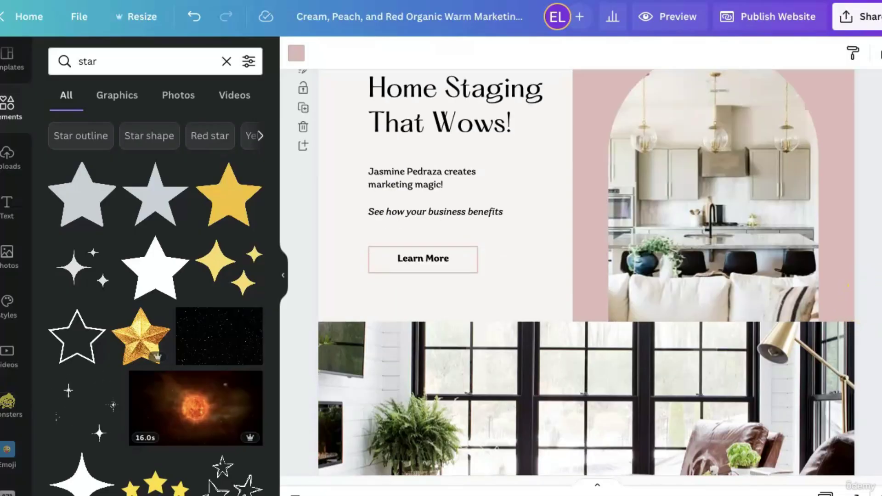
{"action": "scroll", "coordinate": [506, 242], "scroll_direction": "up", "scroll_amount": 2}
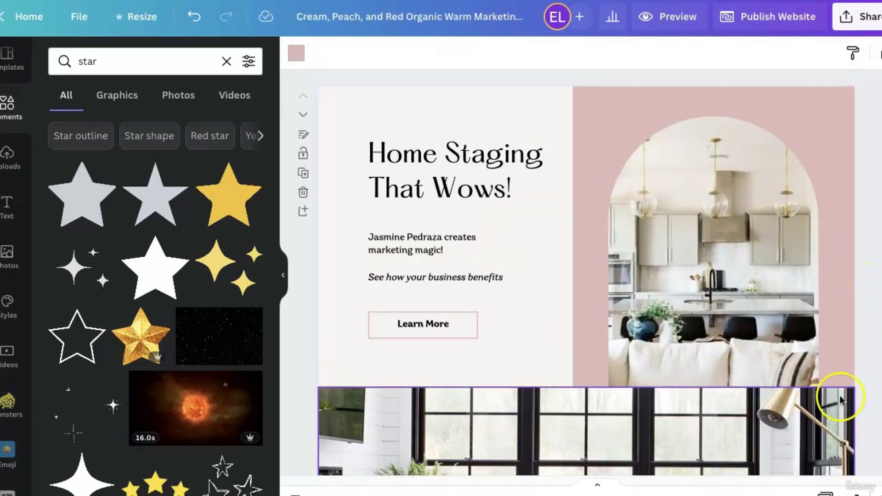
{"action": "scroll", "coordinate": [836, 393], "scroll_direction": "down", "scroll_amount": 8}
{"action": "scroll", "coordinate": [834, 389], "scroll_direction": "up", "scroll_amount": 1}
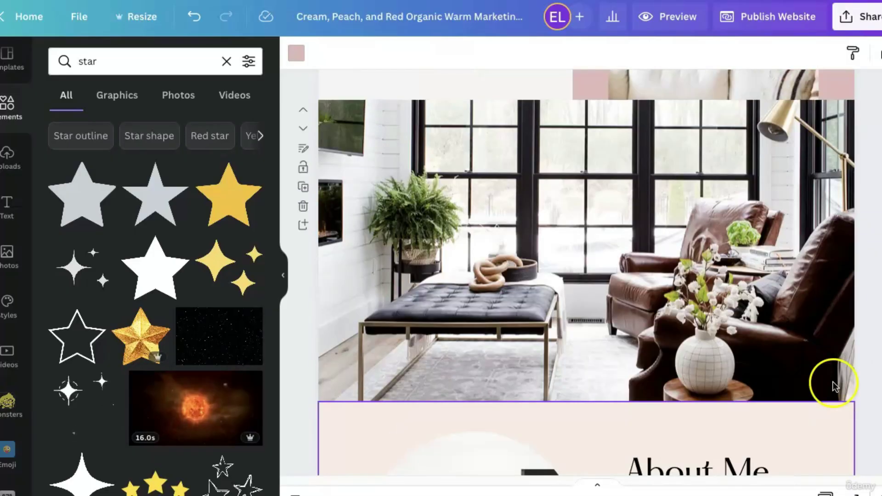
{"action": "scroll", "coordinate": [834, 386], "scroll_direction": "up", "scroll_amount": 4}
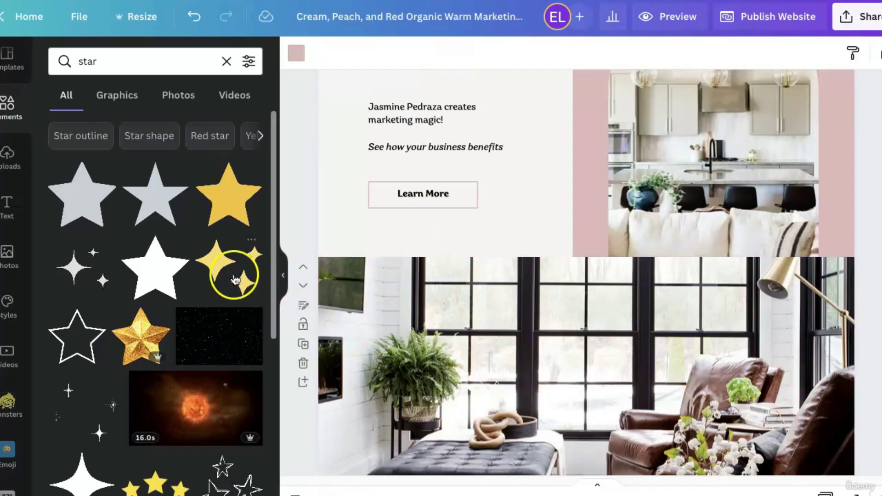
{"action": "left_click", "coordinate": [303, 285]}
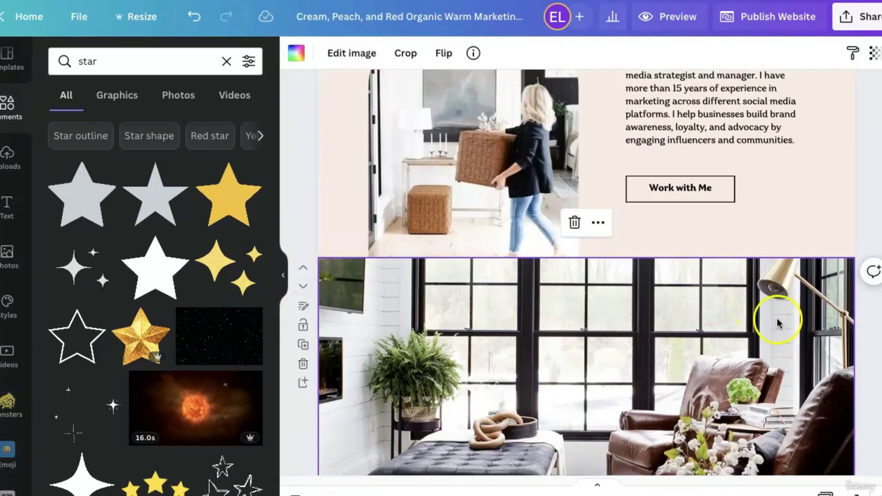
{"action": "scroll", "coordinate": [666, 281], "scroll_direction": "up", "scroll_amount": 8}
{"action": "scroll", "coordinate": [827, 303], "scroll_direction": "up", "scroll_amount": 4}
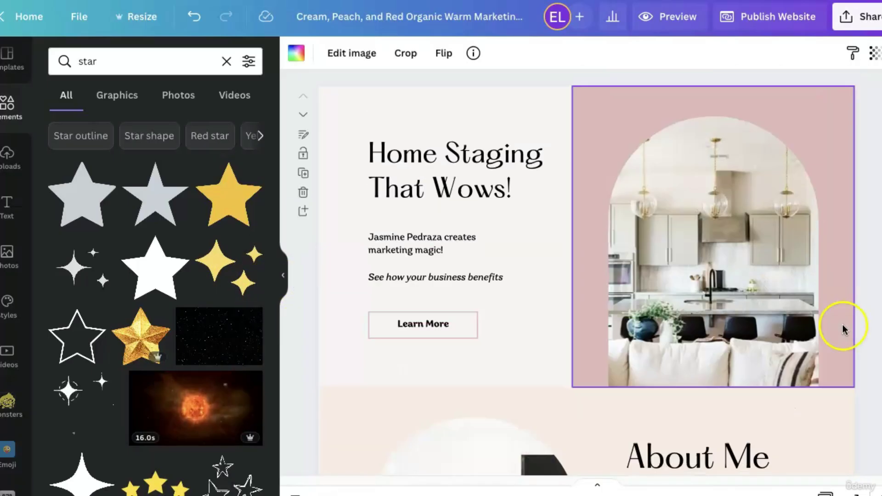
{"action": "scroll", "coordinate": [843, 330], "scroll_direction": "down", "scroll_amount": 10}
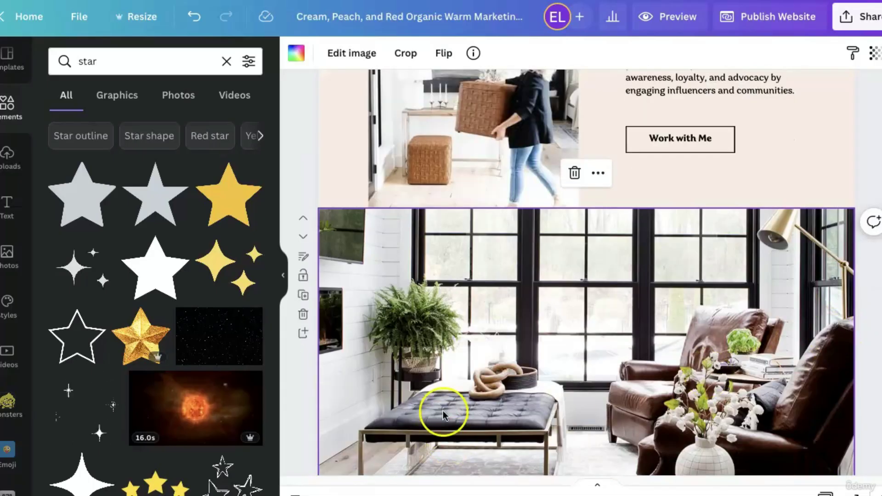
{"action": "scroll", "coordinate": [459, 405], "scroll_direction": "down", "scroll_amount": 3}
{"action": "scroll", "coordinate": [492, 378], "scroll_direction": "up", "scroll_amount": 8}
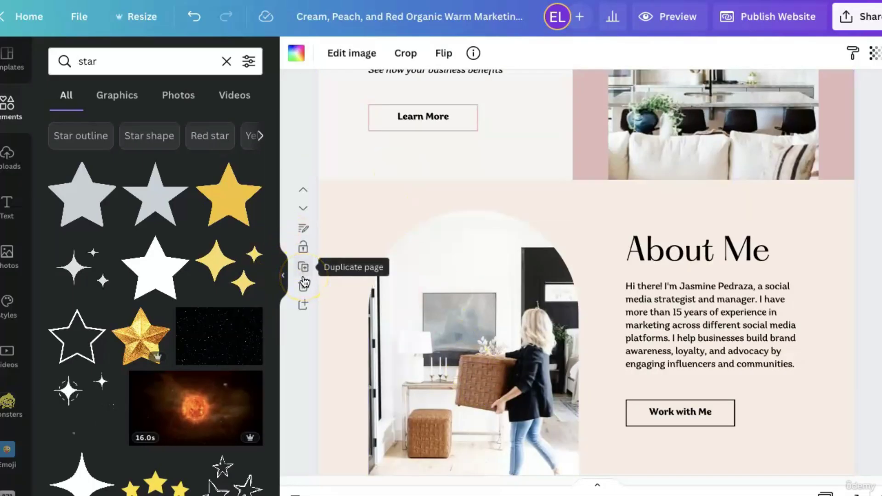
Add a blank section, move it above About Me, and fill it with the uploaded kitchen stovetop photo.
{"action": "left_click", "coordinate": [305, 306]}
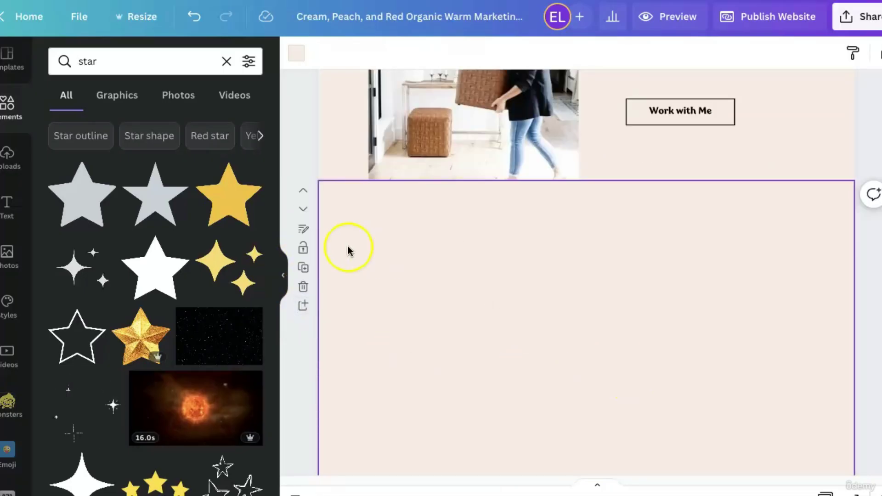
{"action": "left_click", "coordinate": [303, 191]}
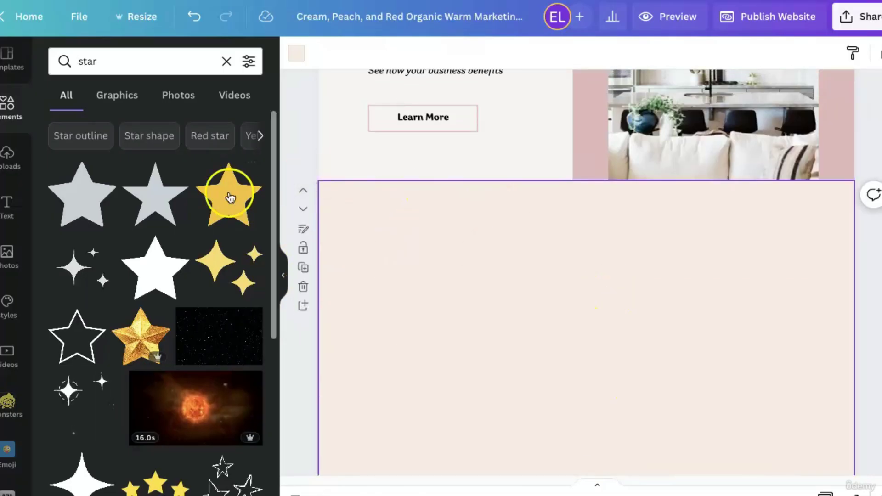
{"action": "left_click", "coordinate": [24, 154]}
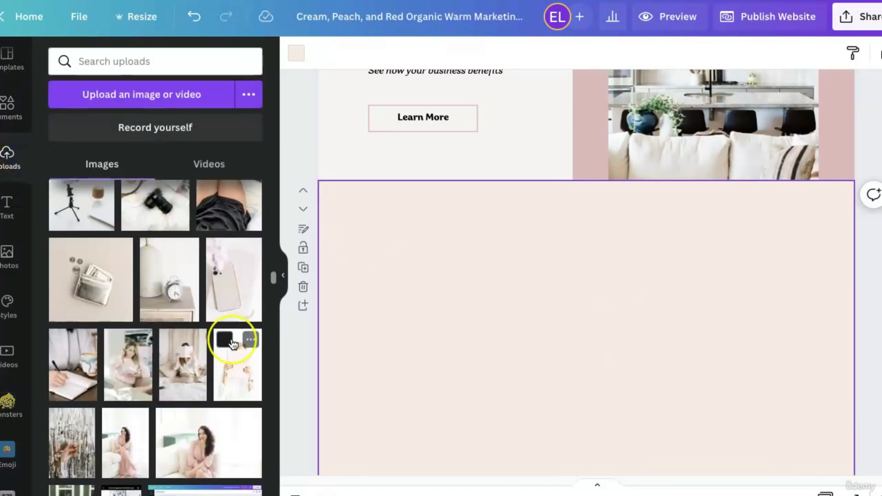
{"action": "scroll", "coordinate": [233, 342], "scroll_direction": "down", "scroll_amount": 3}
{"action": "scroll", "coordinate": [233, 344], "scroll_direction": "up", "scroll_amount": 3}
{"action": "scroll", "coordinate": [233, 344], "scroll_direction": "down", "scroll_amount": 10}
{"action": "scroll", "coordinate": [233, 346], "scroll_direction": "down", "scroll_amount": 5}
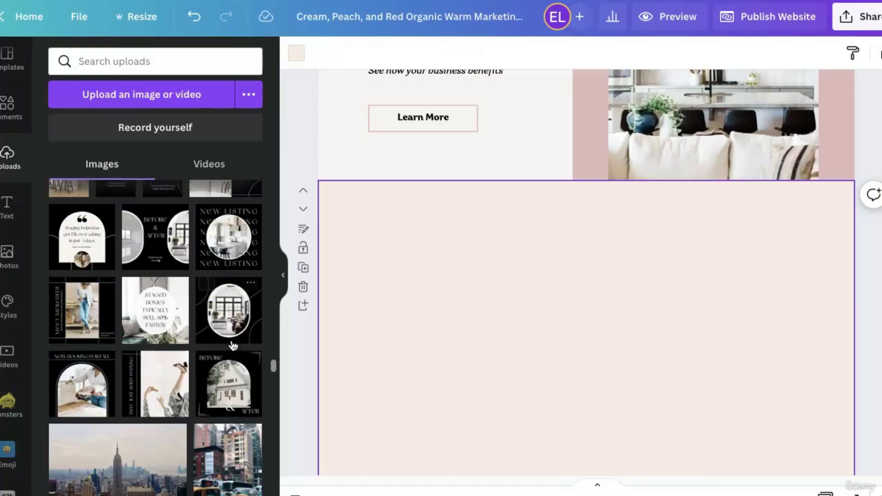
{"action": "left_click_drag", "start_coordinate": [197, 350], "coordinate": [345, 272]}
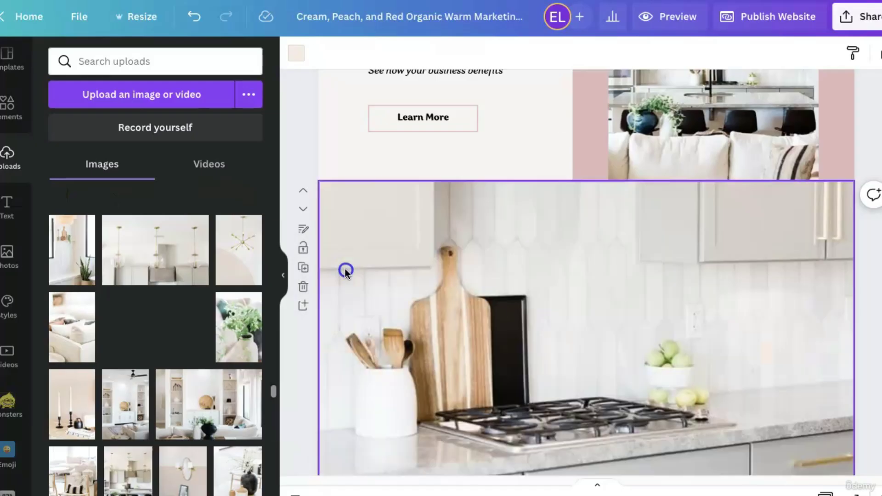
{"action": "left_click", "coordinate": [862, 294]}
{"action": "scroll", "coordinate": [862, 313], "scroll_direction": "up", "scroll_amount": 5}
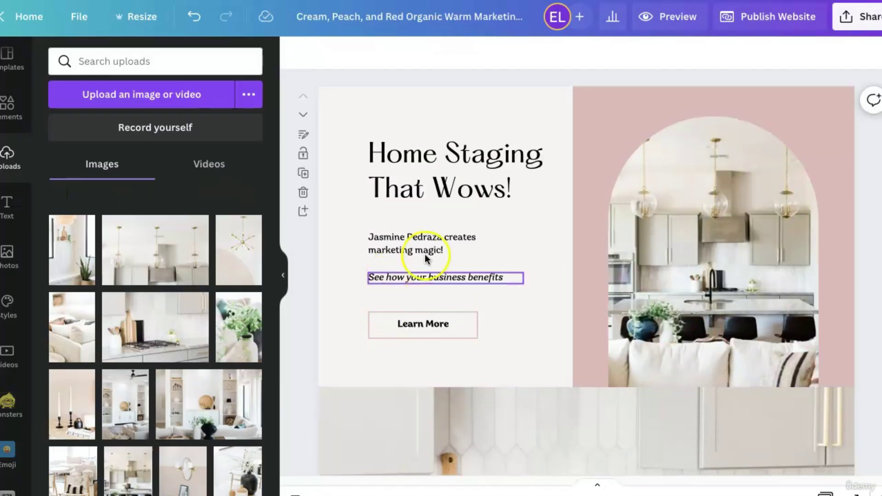
{"action": "left_click", "coordinate": [866, 291]}
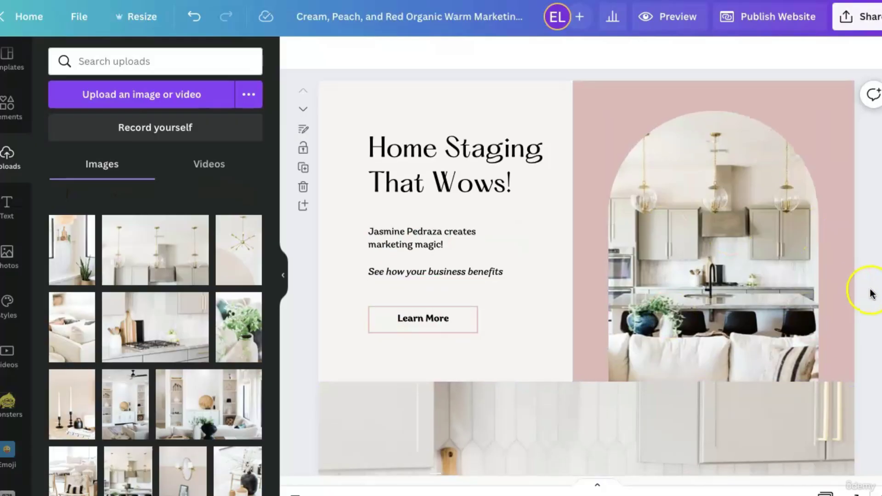
{"action": "scroll", "coordinate": [728, 276], "scroll_direction": "down", "scroll_amount": 2}
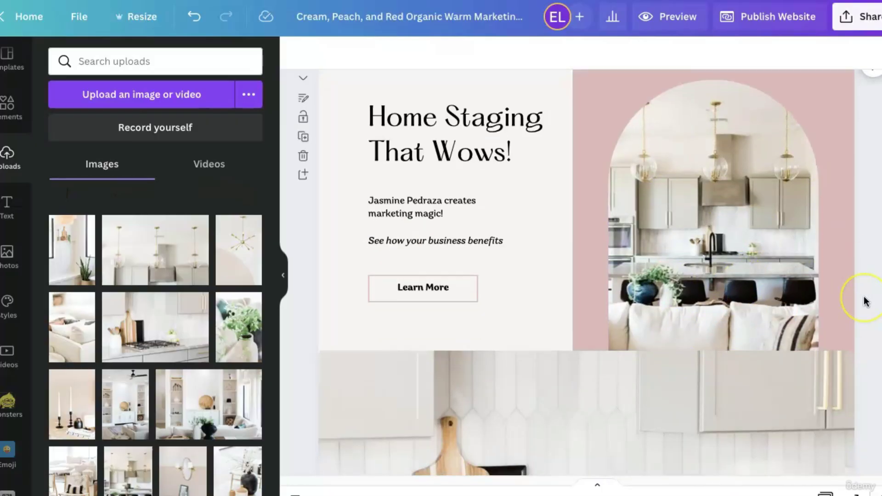
{"action": "scroll", "coordinate": [865, 304], "scroll_direction": "down", "scroll_amount": 1}
{"action": "scroll", "coordinate": [864, 301], "scroll_direction": "down", "scroll_amount": 3}
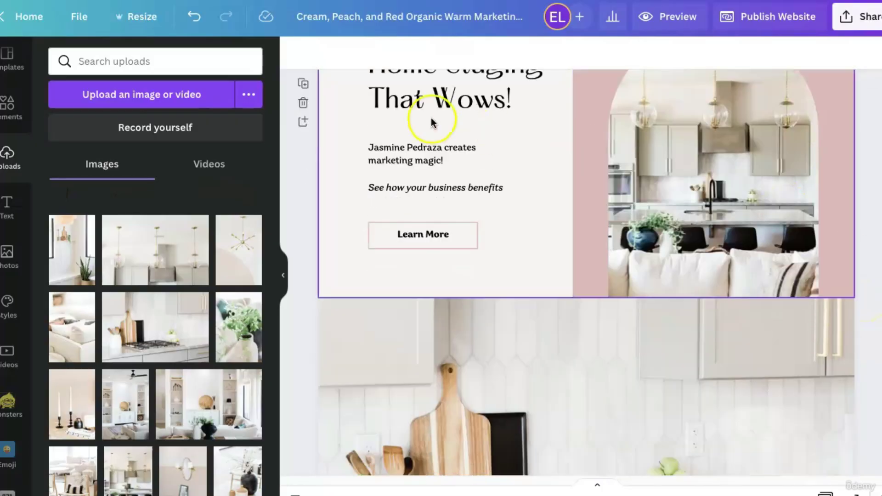
{"action": "scroll", "coordinate": [853, 303], "scroll_direction": "down", "scroll_amount": 8}
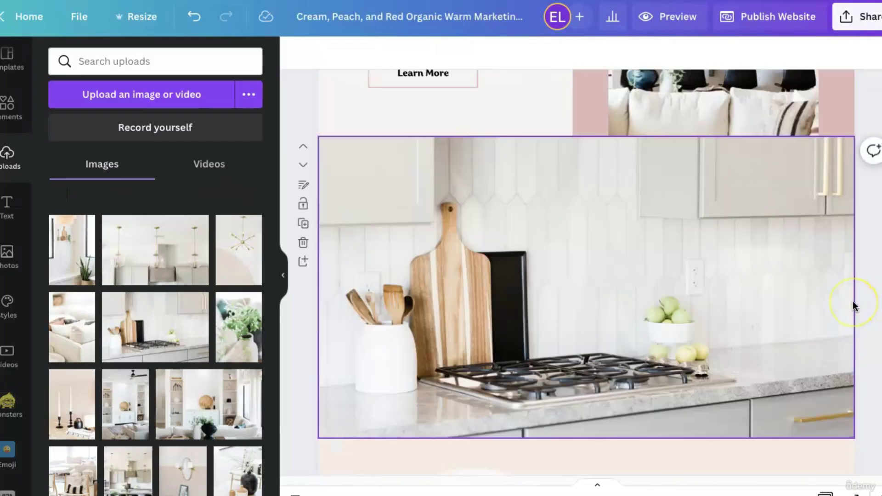
{"action": "scroll", "coordinate": [853, 306], "scroll_direction": "down", "scroll_amount": 4}
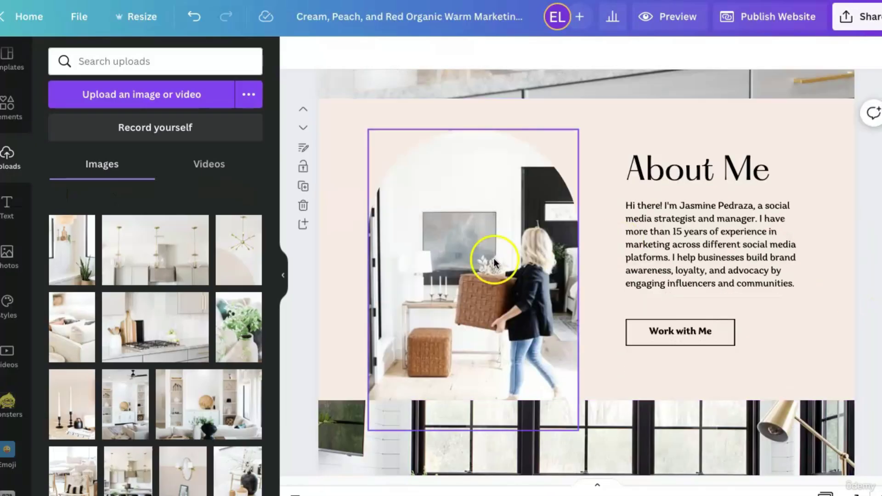
{"action": "scroll", "coordinate": [761, 395], "scroll_direction": "down", "scroll_amount": 10}
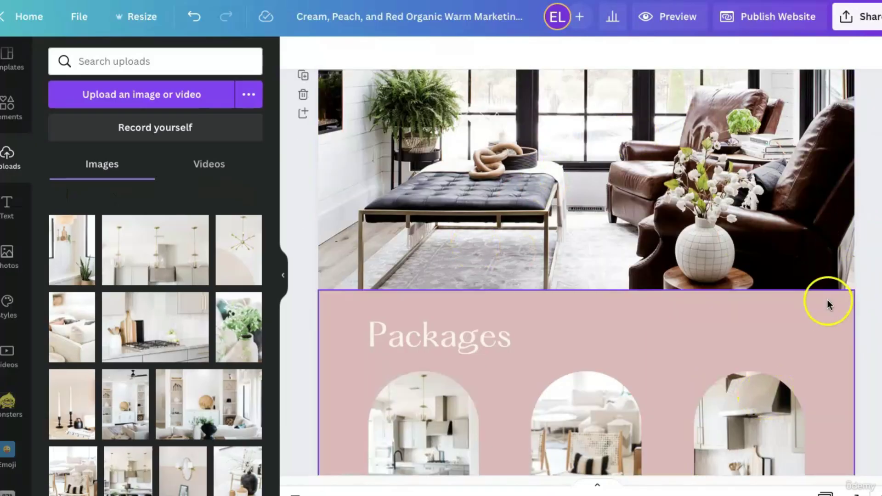
{"action": "scroll", "coordinate": [827, 301], "scroll_direction": "down", "scroll_amount": 3}
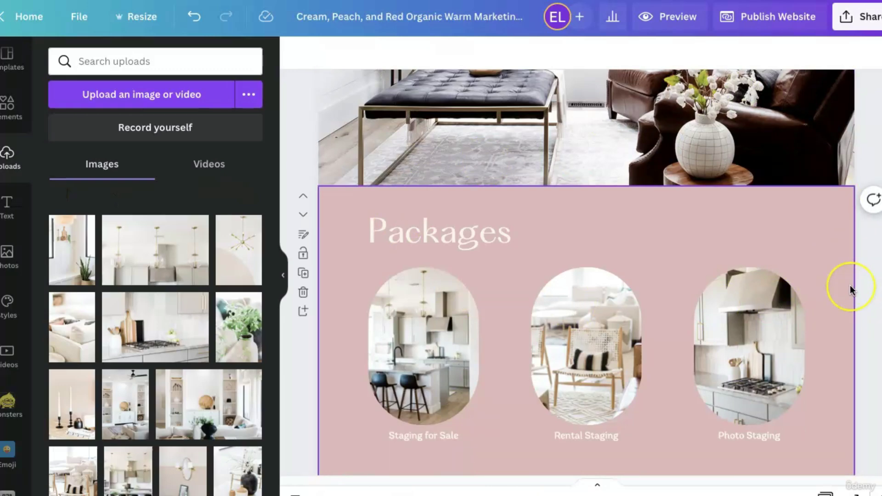
{"action": "scroll", "coordinate": [850, 285], "scroll_direction": "down", "scroll_amount": 8}
{"action": "scroll", "coordinate": [851, 286], "scroll_direction": "down", "scroll_amount": 13}
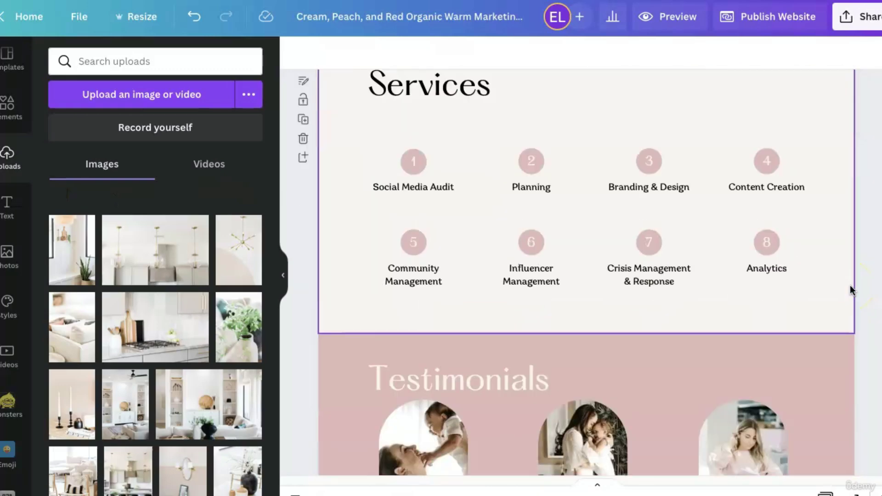
{"action": "scroll", "coordinate": [847, 286], "scroll_direction": "down", "scroll_amount": 1}
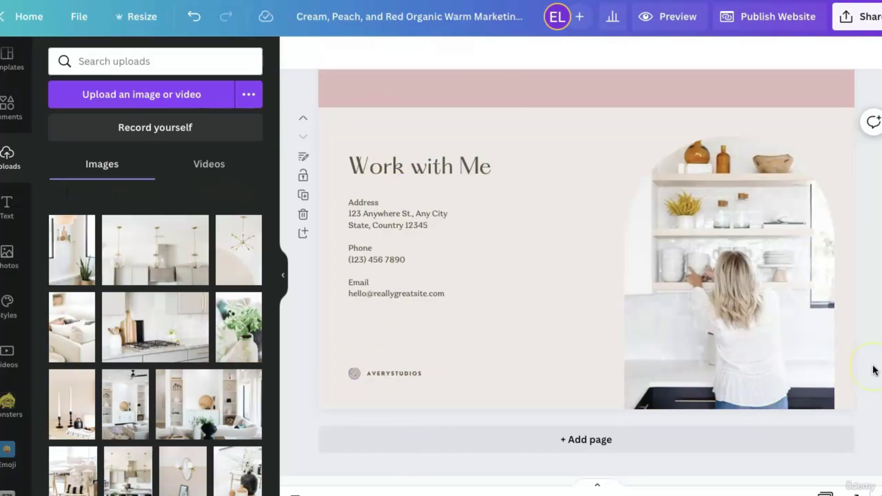
{"action": "scroll", "coordinate": [874, 370], "scroll_direction": "up", "scroll_amount": 8}
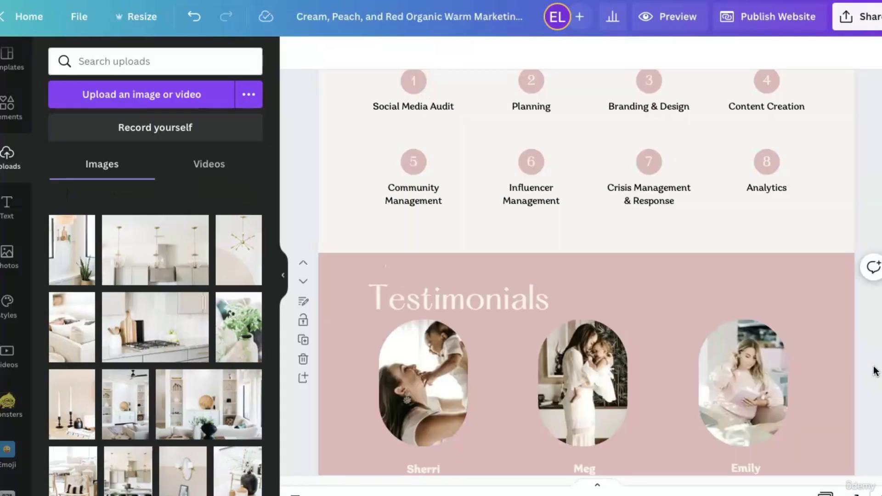
{"action": "scroll", "coordinate": [874, 371], "scroll_direction": "down", "scroll_amount": 1}
{"action": "scroll", "coordinate": [646, 365], "scroll_direction": "down", "scroll_amount": 5}
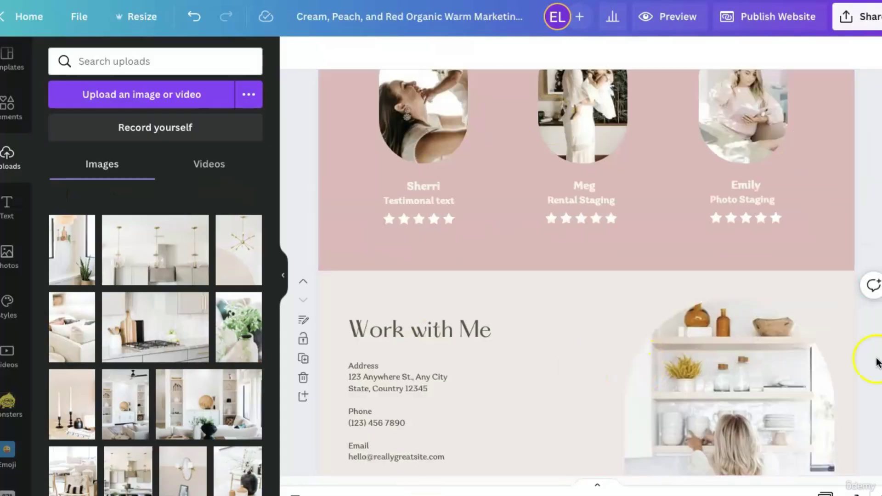
{"action": "scroll", "coordinate": [856, 424], "scroll_direction": "down", "scroll_amount": 3}
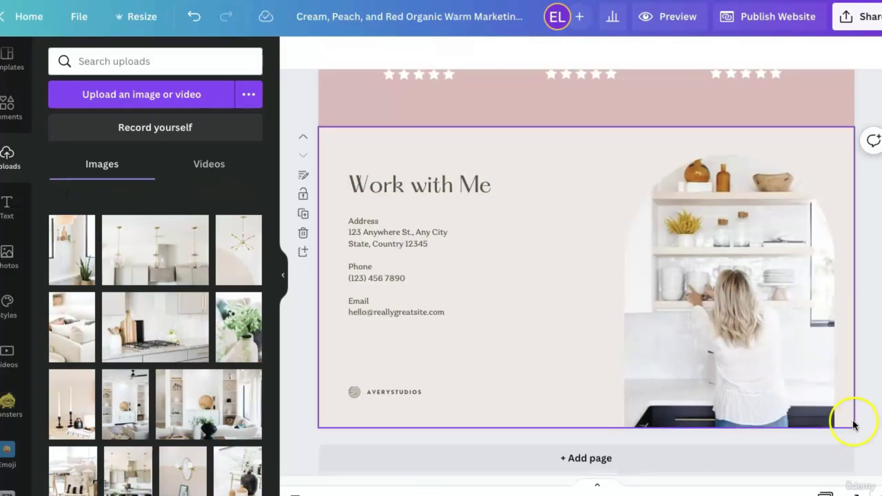
Select the AVERYSTUDIOS logo text, then scroll back up to the 'Home Staging That Wows!' hero page.
{"action": "double_click", "coordinate": [407, 392]}
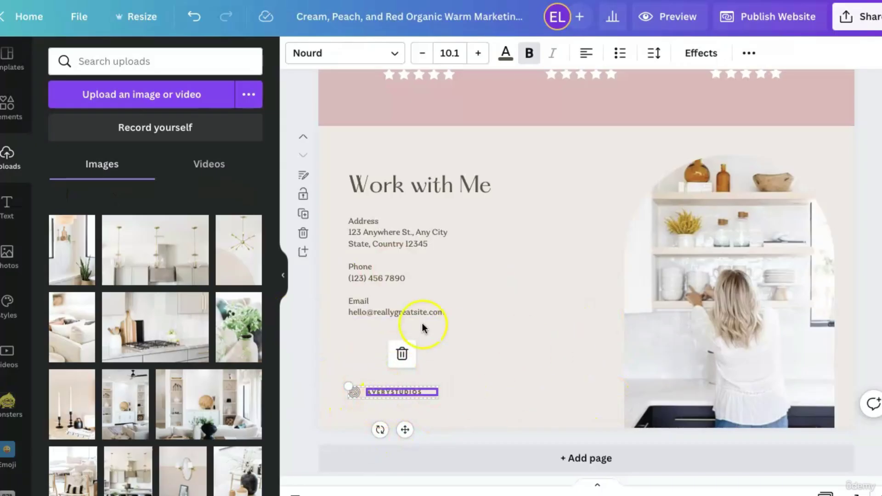
{"action": "scroll", "coordinate": [849, 350], "scroll_direction": "up", "scroll_amount": 5}
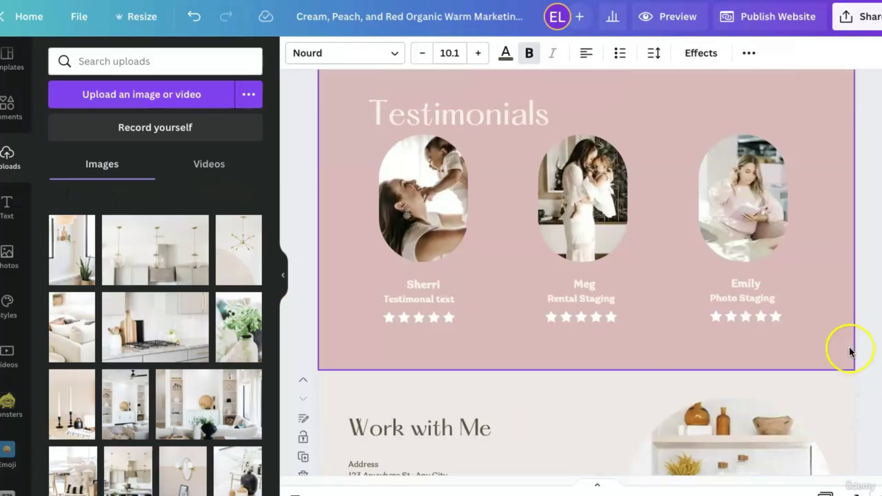
{"action": "scroll", "coordinate": [850, 350], "scroll_direction": "up", "scroll_amount": 12}
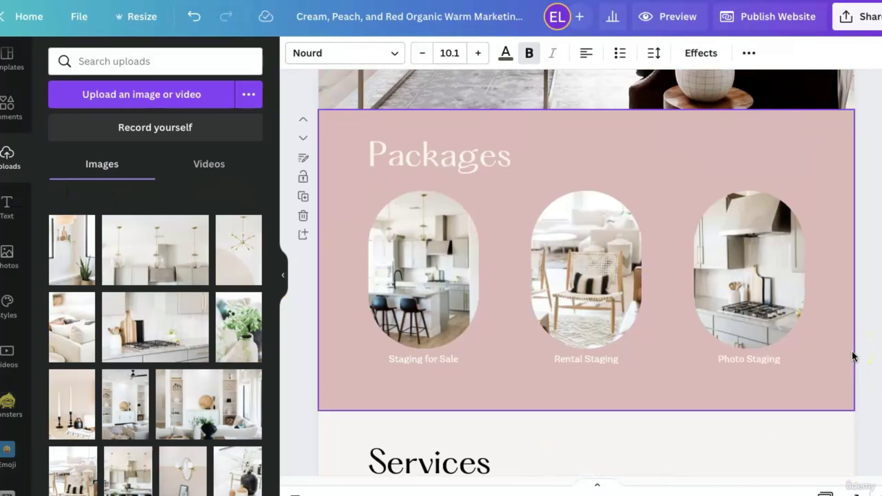
{"action": "scroll", "coordinate": [853, 354], "scroll_direction": "up", "scroll_amount": 15}
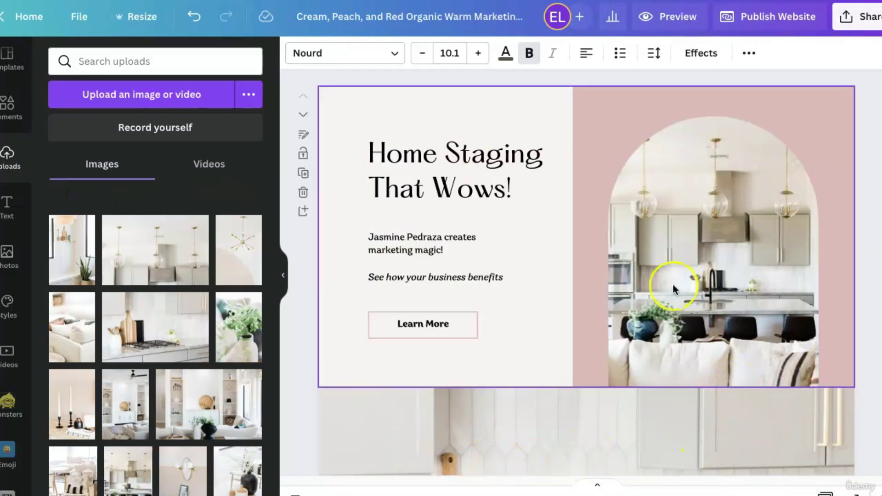
{"action": "scroll", "coordinate": [533, 359], "scroll_direction": "down", "scroll_amount": 10}
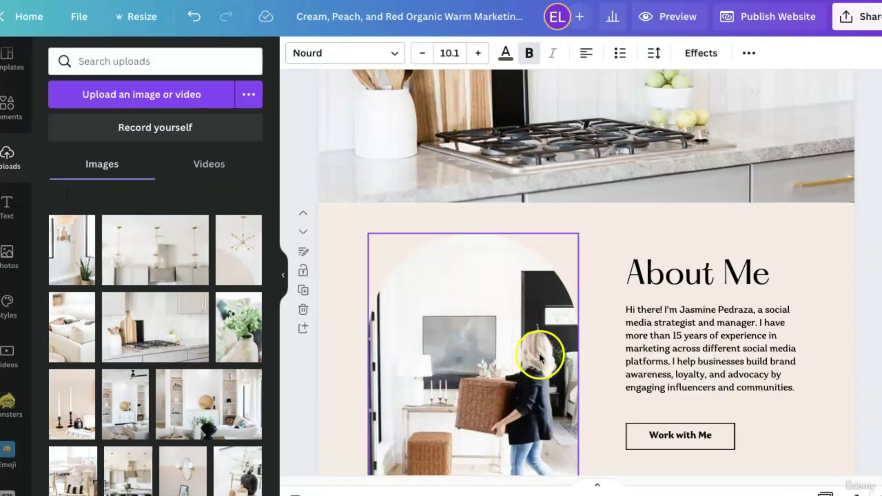
{"action": "scroll", "coordinate": [375, 351], "scroll_direction": "up", "scroll_amount": 10}
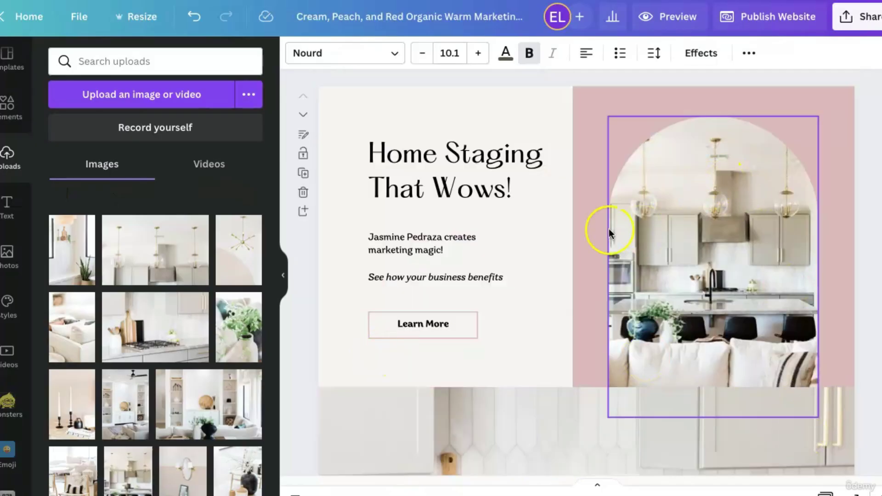
Lock the hero heading to content-only edits and replace 'Wows' with 'Sells'.
{"action": "left_click", "coordinate": [304, 156]}
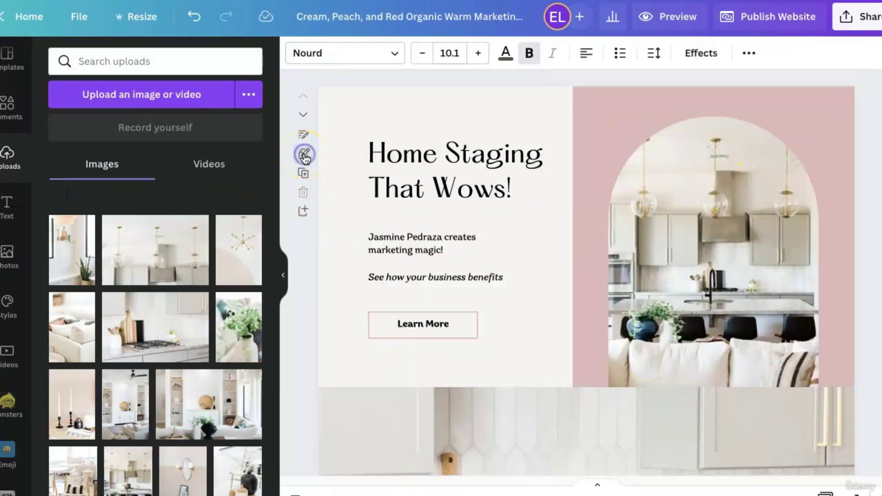
{"action": "left_click", "coordinate": [427, 161]}
{"action": "left_click", "coordinate": [471, 164]}
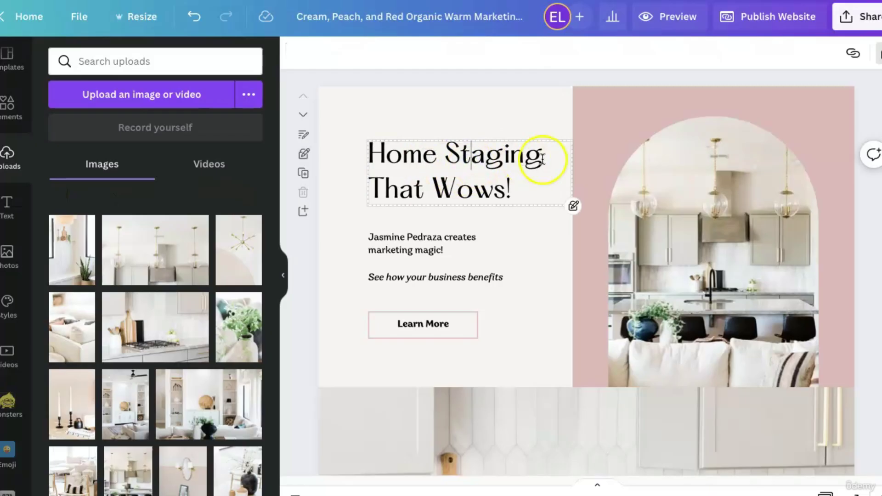
{"action": "double_click", "coordinate": [500, 154]}
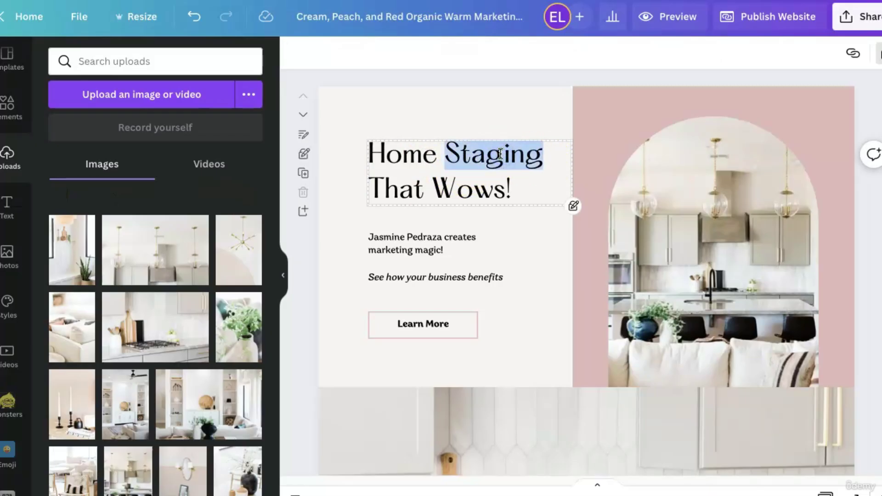
{"action": "double_click", "coordinate": [487, 198]}
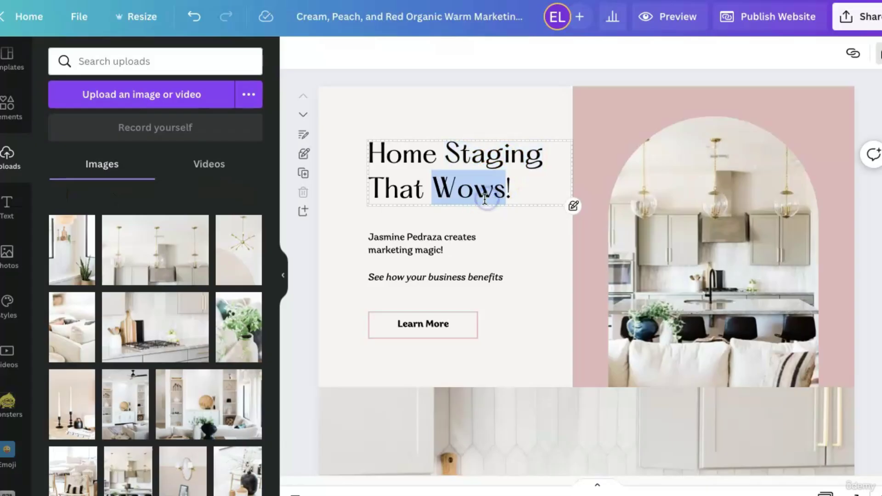
{"action": "type", "text": "Sell"}
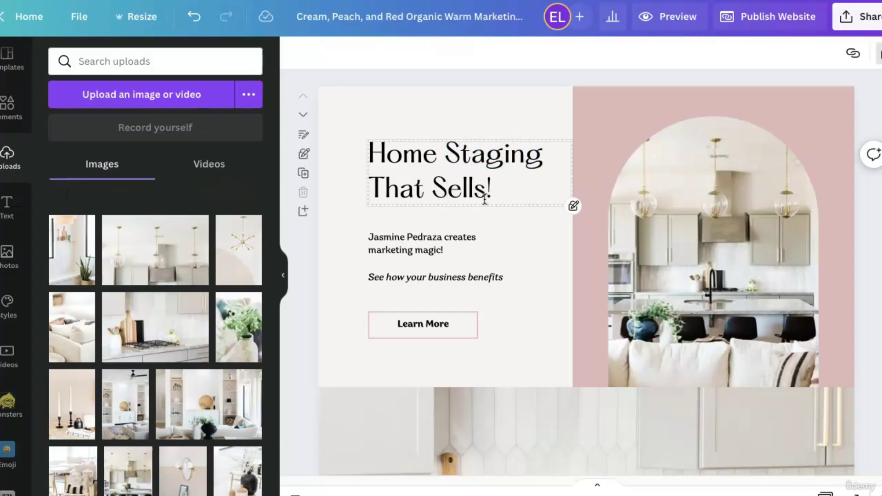
{"action": "left_click_drag", "start_coordinate": [529, 187], "coordinate": [437, 183]}
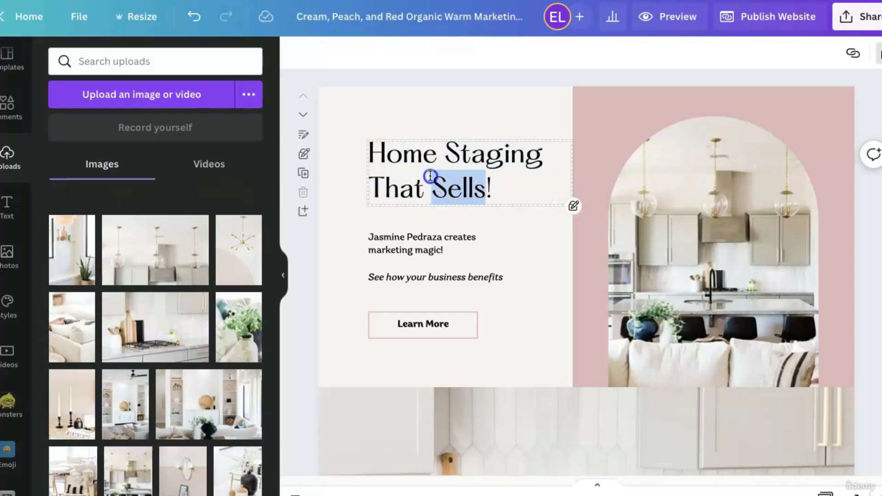
{"action": "left_click", "coordinate": [455, 270]}
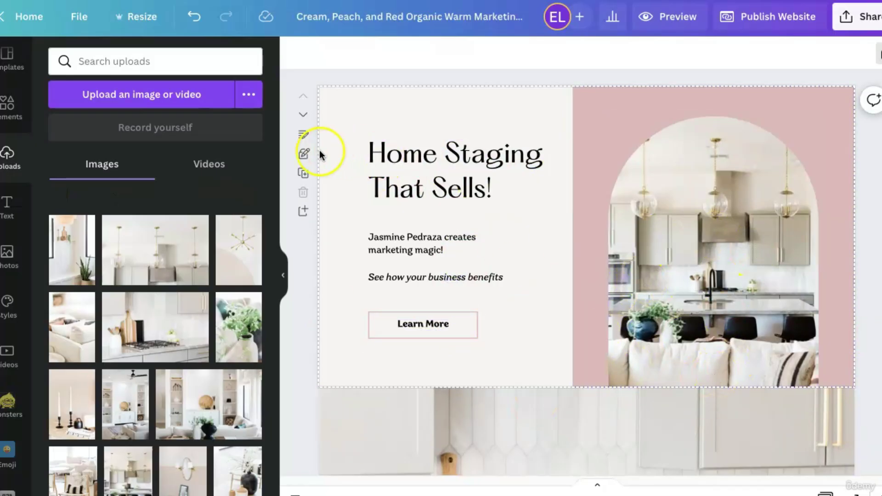
{"action": "scroll", "coordinate": [465, 271], "scroll_direction": "down", "scroll_amount": 10}
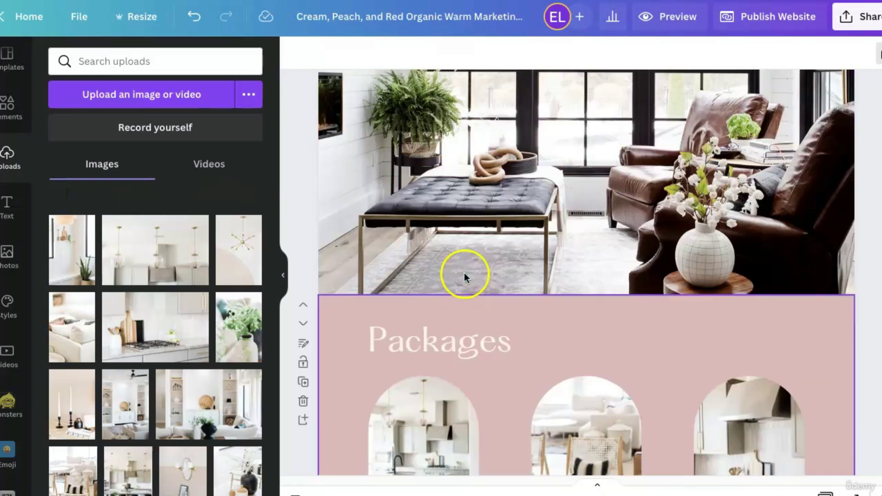
{"action": "left_click", "coordinate": [340, 372]}
{"action": "scroll", "coordinate": [354, 315], "scroll_direction": "down", "scroll_amount": 5}
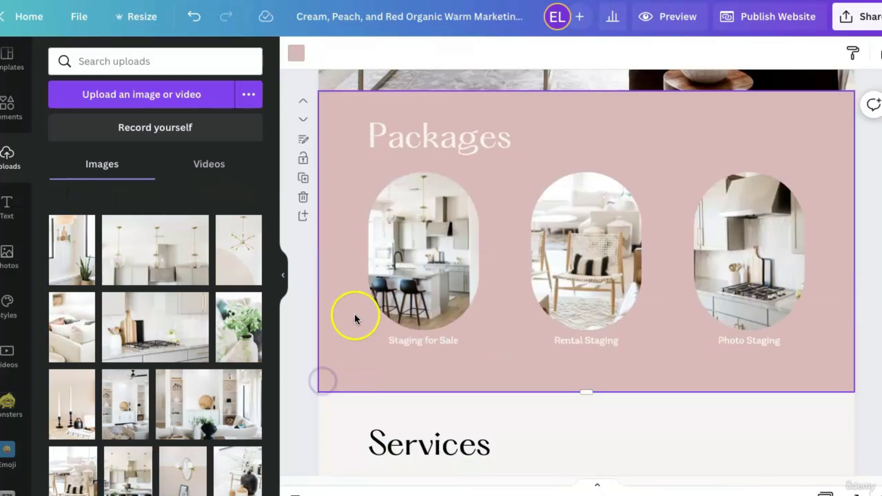
{"action": "scroll", "coordinate": [567, 364], "scroll_direction": "down", "scroll_amount": 5}
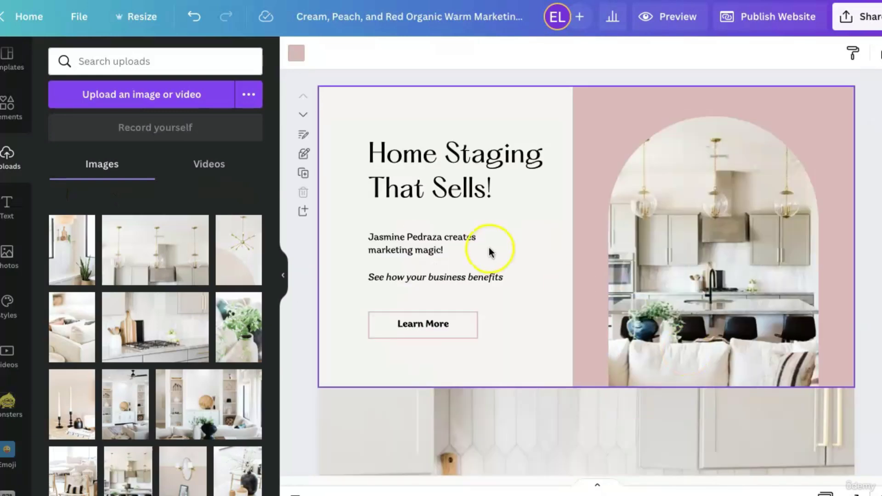
{"action": "left_click", "coordinate": [467, 186]}
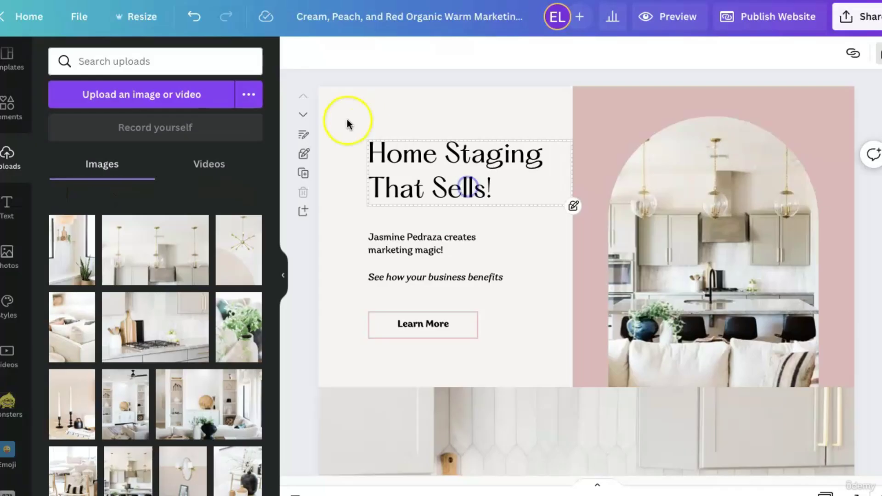
{"action": "left_click", "coordinate": [303, 154]}
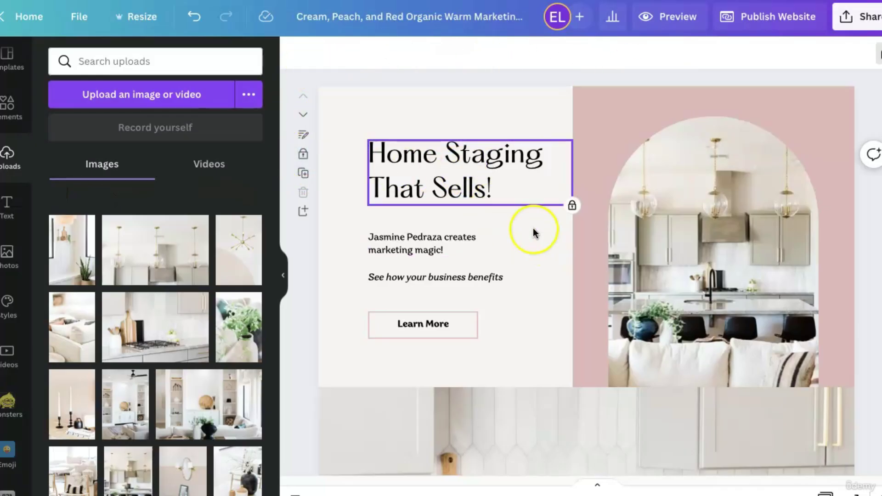
{"action": "left_click", "coordinate": [303, 154]}
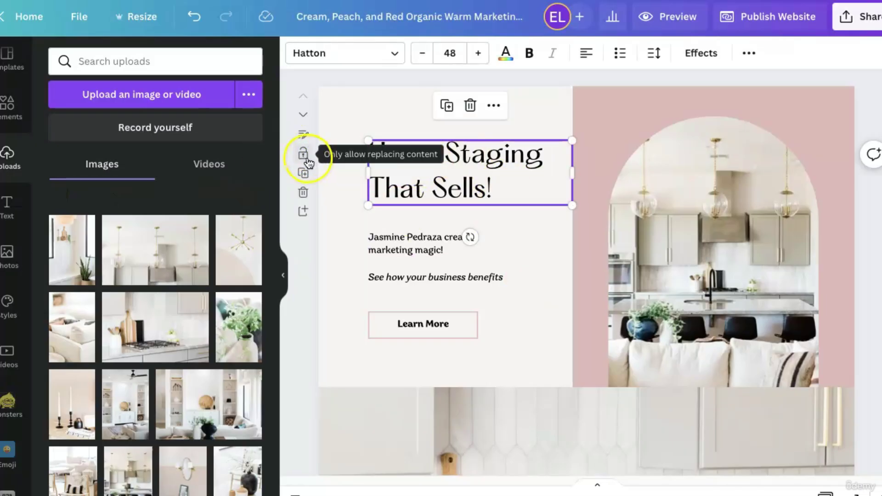
{"action": "left_click", "coordinate": [305, 156]}
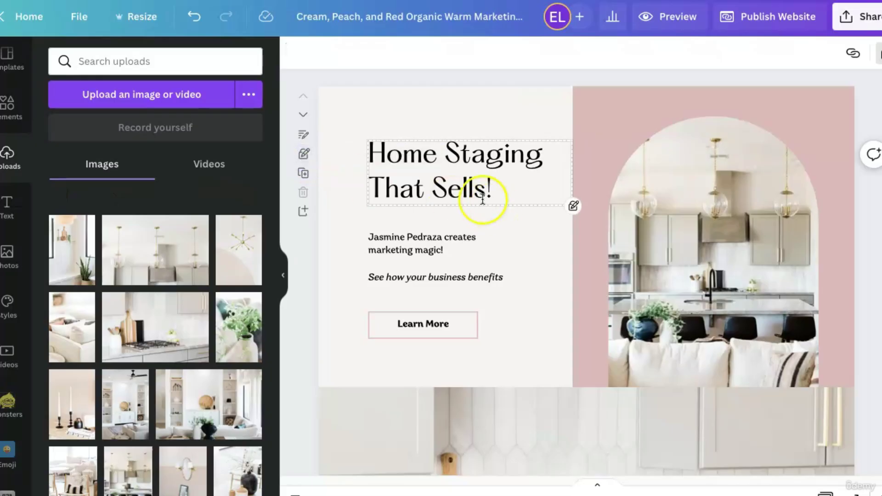
{"action": "left_click", "coordinate": [304, 156]}
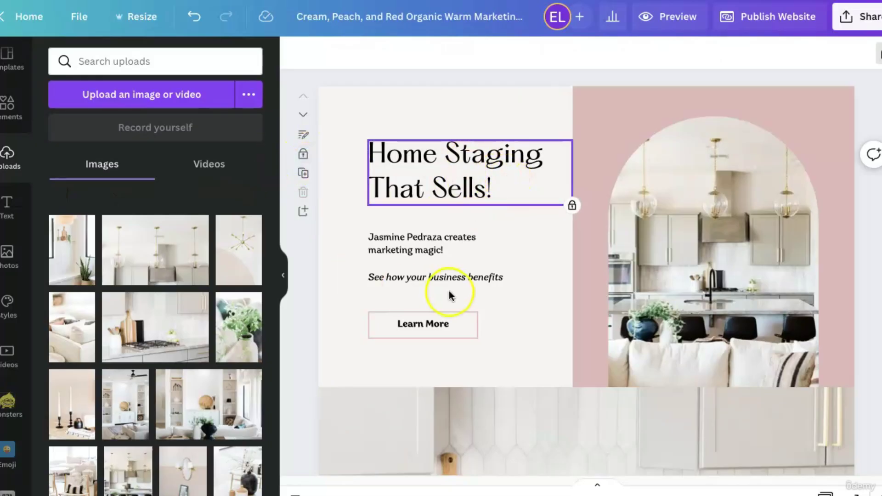
{"action": "left_click", "coordinate": [438, 246]}
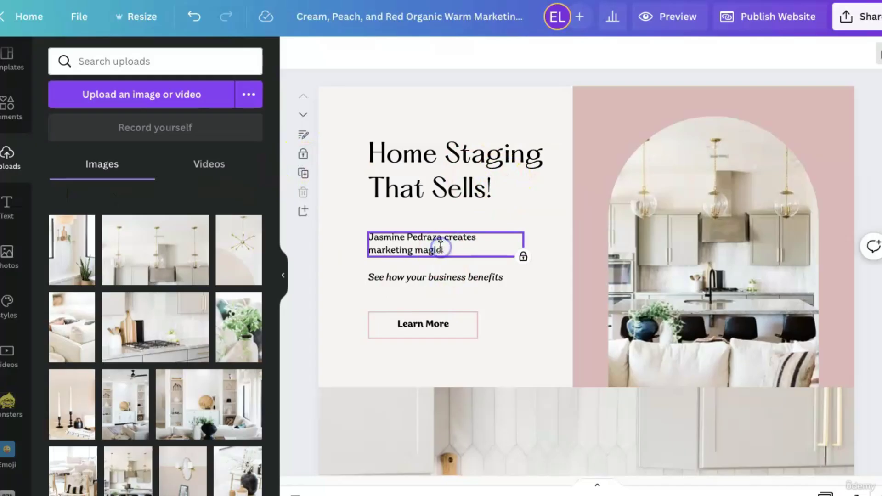
{"action": "left_click", "coordinate": [304, 154]}
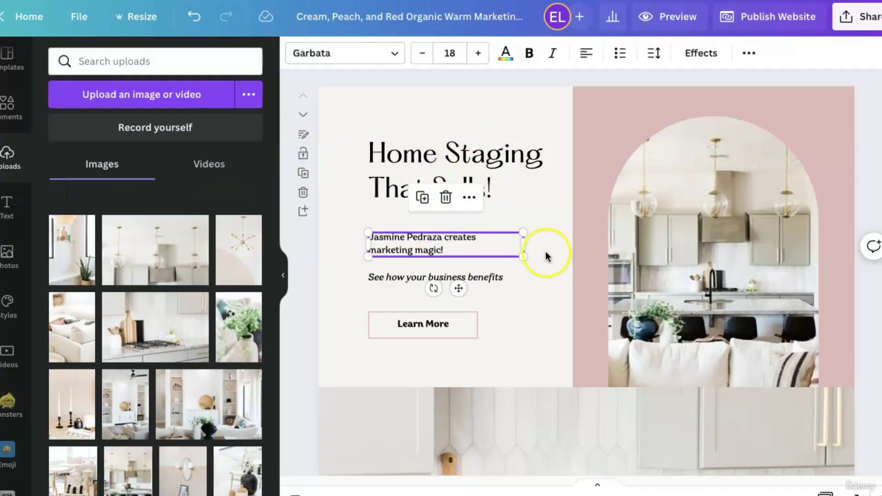
{"action": "left_click", "coordinate": [549, 276]}
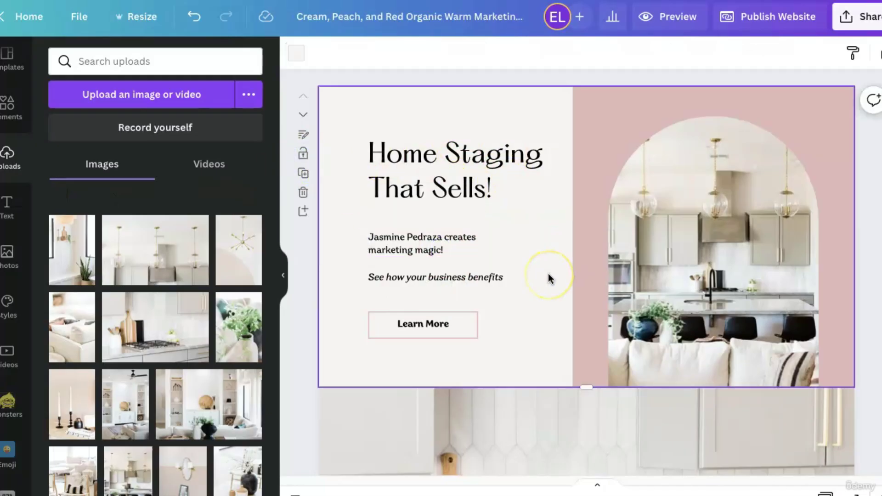
{"action": "scroll", "coordinate": [548, 277], "scroll_direction": "down", "scroll_amount": 5}
{"action": "scroll", "coordinate": [542, 280], "scroll_direction": "down", "scroll_amount": 3}
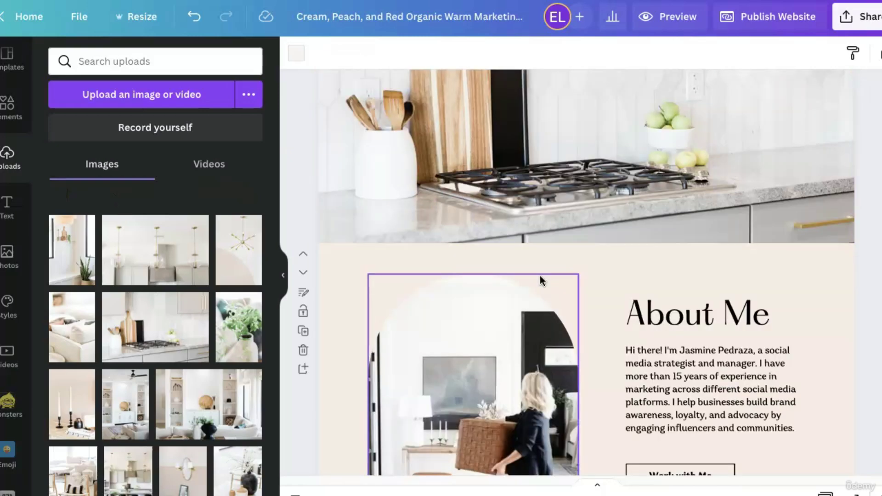
{"action": "scroll", "coordinate": [536, 361], "scroll_direction": "down", "scroll_amount": 4}
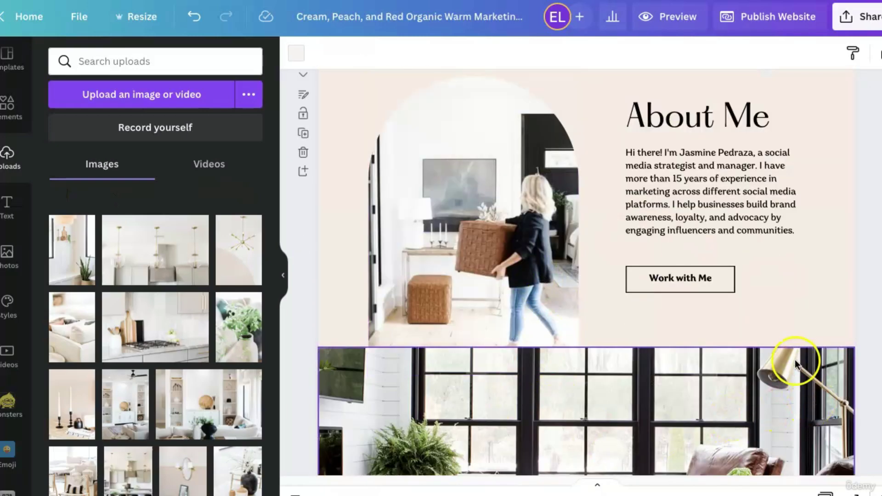
{"action": "scroll", "coordinate": [794, 366], "scroll_direction": "up", "scroll_amount": 8}
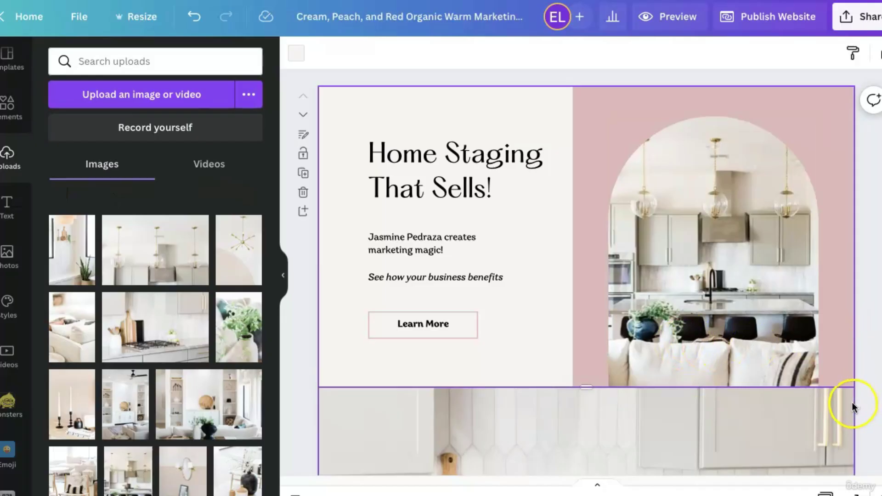
{"action": "scroll", "coordinate": [851, 406], "scroll_direction": "down", "scroll_amount": 1}
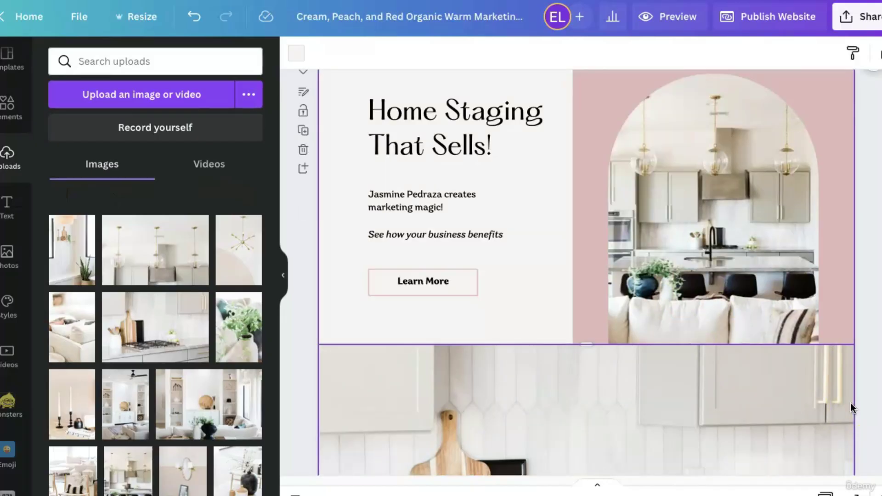
{"action": "scroll", "coordinate": [851, 404], "scroll_direction": "down", "scroll_amount": 10}
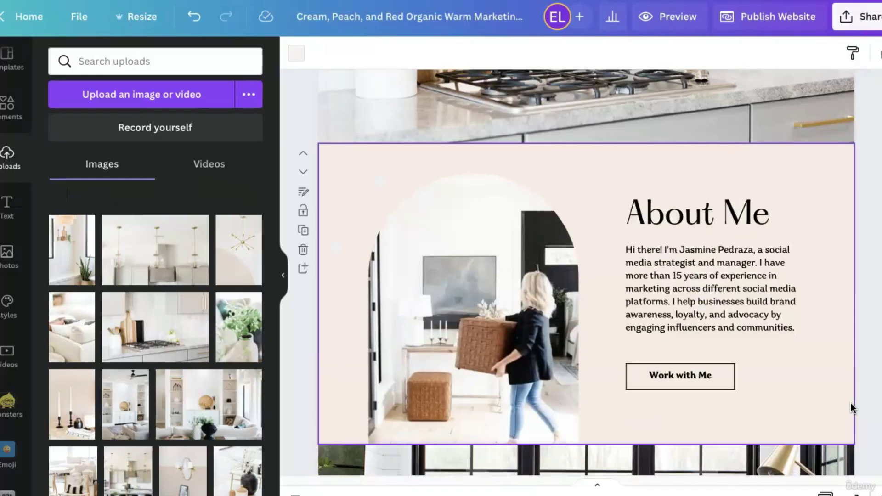
{"action": "left_click", "coordinate": [350, 179]}
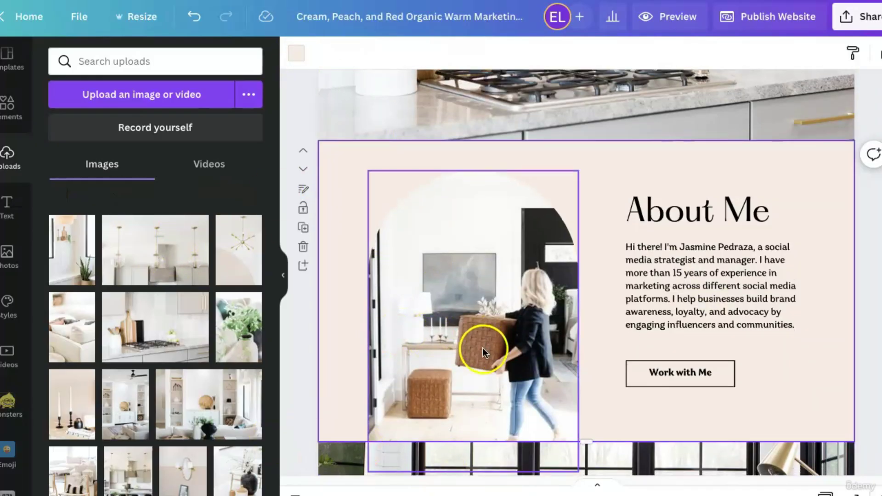
Try off-white, pink and black on the About Me background, then settle on light off-white.
{"action": "left_click", "coordinate": [295, 54]}
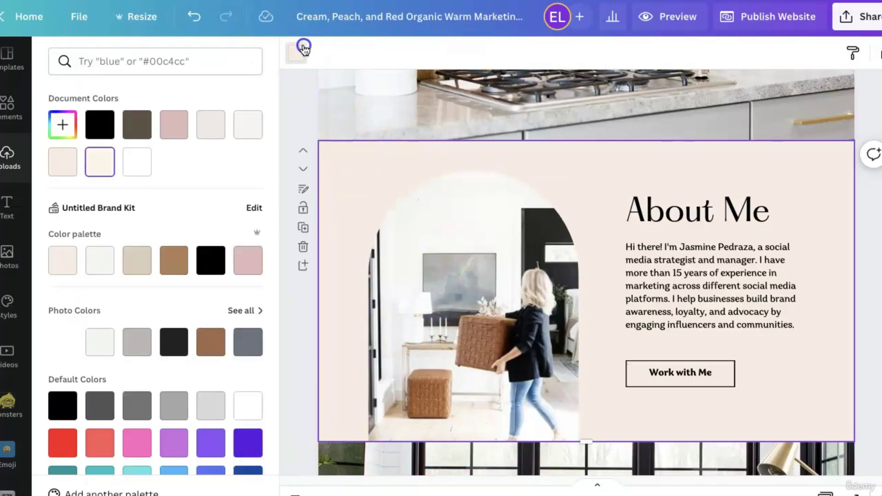
{"action": "left_click", "coordinate": [248, 125]}
{"action": "left_click", "coordinate": [213, 130]}
{"action": "left_click", "coordinate": [182, 134]}
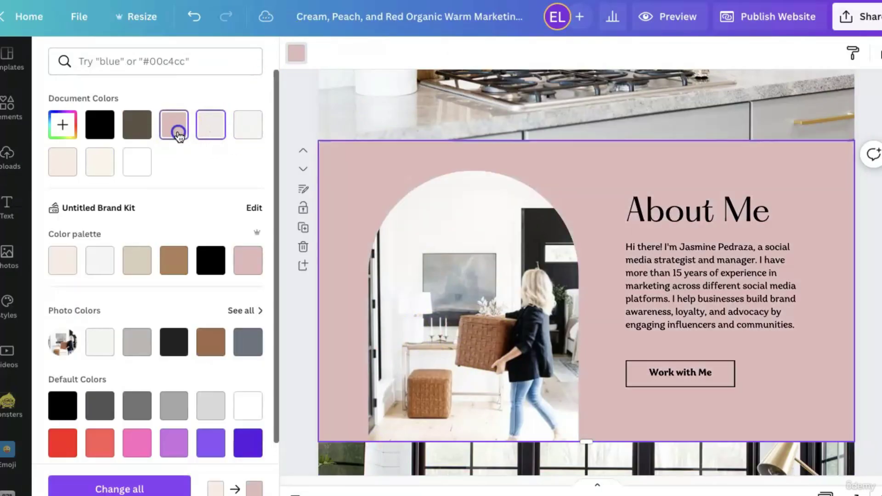
{"action": "left_click", "coordinate": [98, 123]}
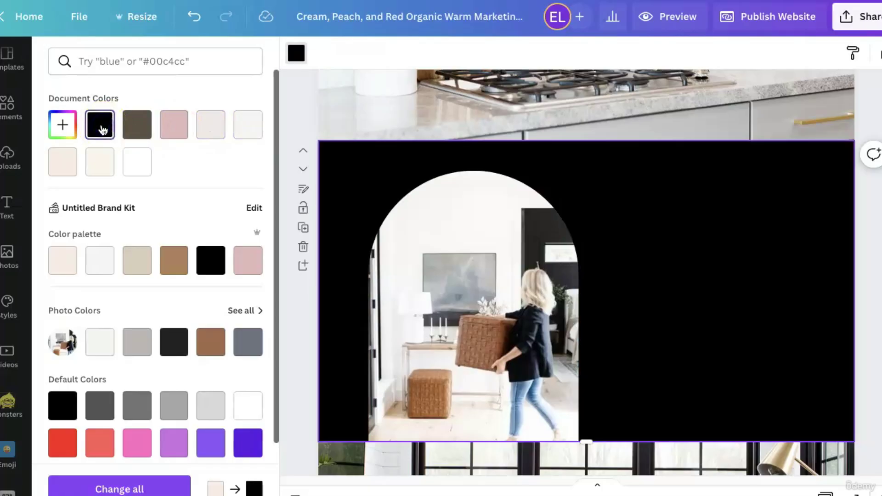
{"action": "left_click", "coordinate": [182, 134]}
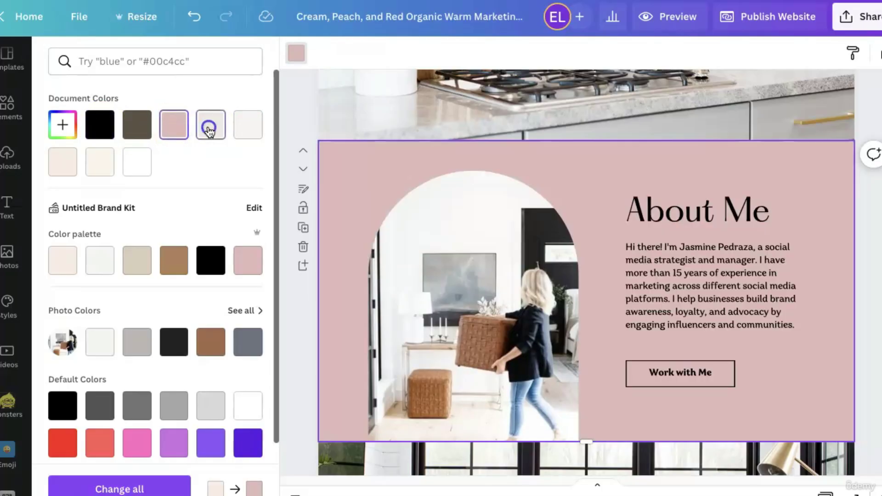
{"action": "left_click", "coordinate": [211, 126]}
{"action": "left_click", "coordinate": [870, 269]}
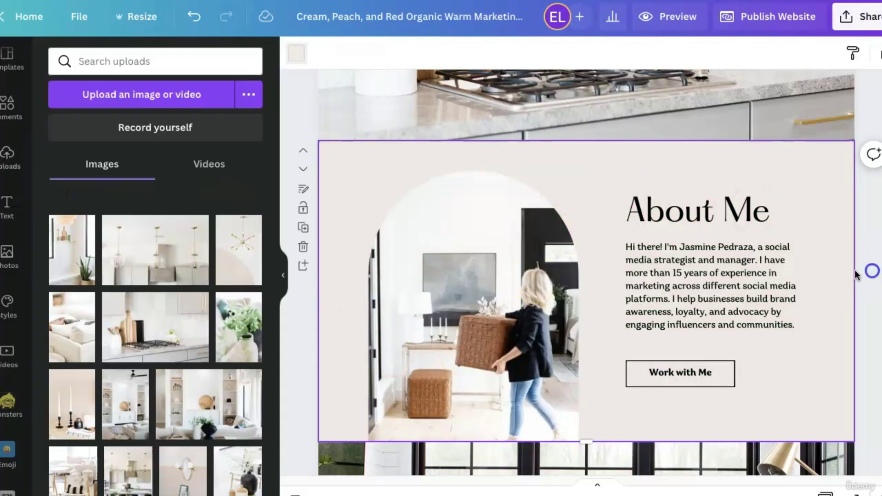
Scroll down through every section to Work with Me and back up, showing the uploaded images.
{"action": "scroll", "coordinate": [836, 356], "scroll_direction": "down", "scroll_amount": 3}
{"action": "scroll", "coordinate": [837, 358], "scroll_direction": "down", "scroll_amount": 15}
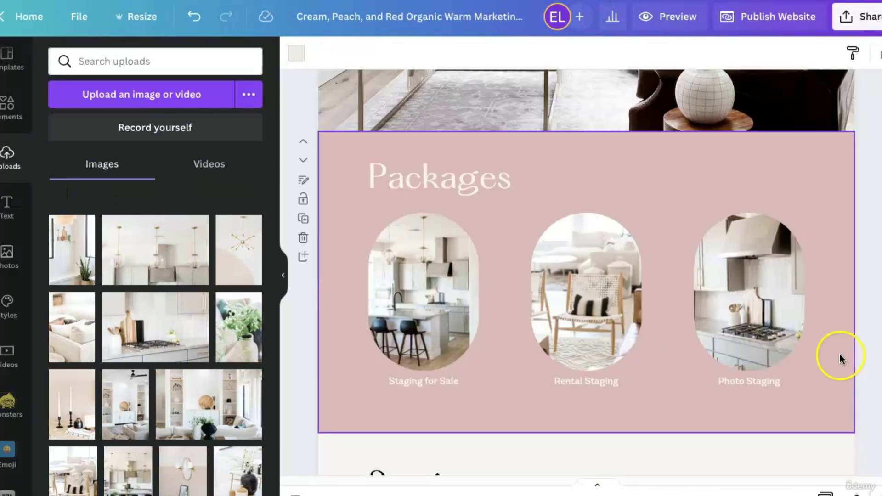
{"action": "scroll", "coordinate": [840, 358], "scroll_direction": "down", "scroll_amount": 10}
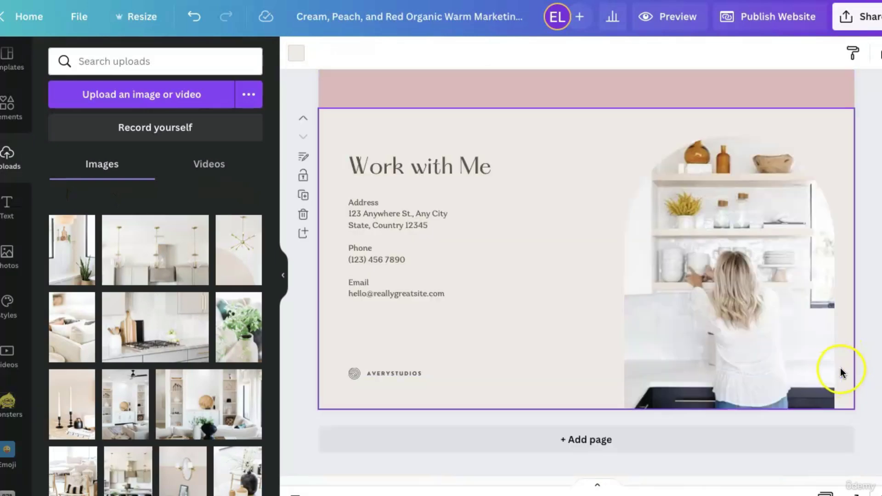
{"action": "scroll", "coordinate": [842, 368], "scroll_direction": "up", "scroll_amount": 20}
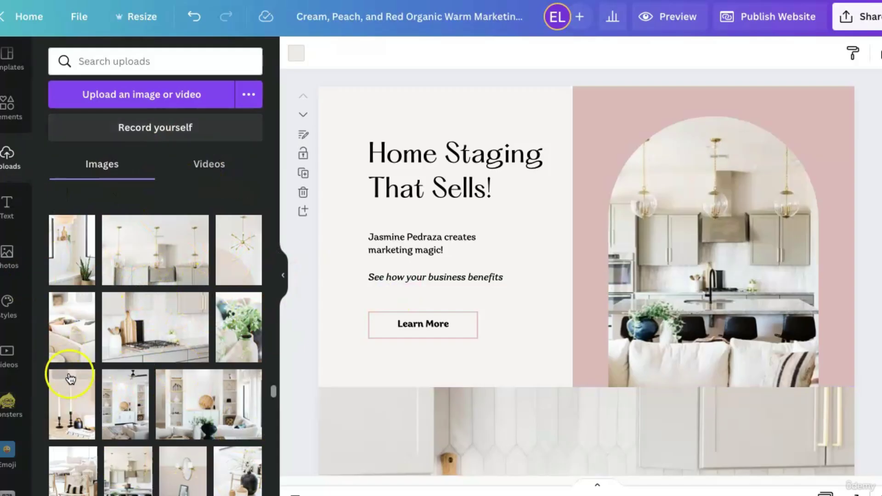
{"action": "left_click", "coordinate": [15, 161]}
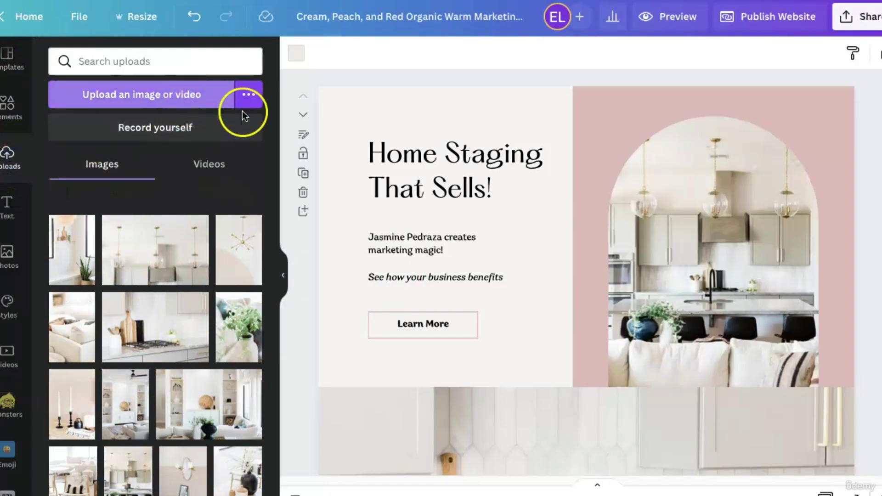
{"action": "left_click", "coordinate": [192, 100]}
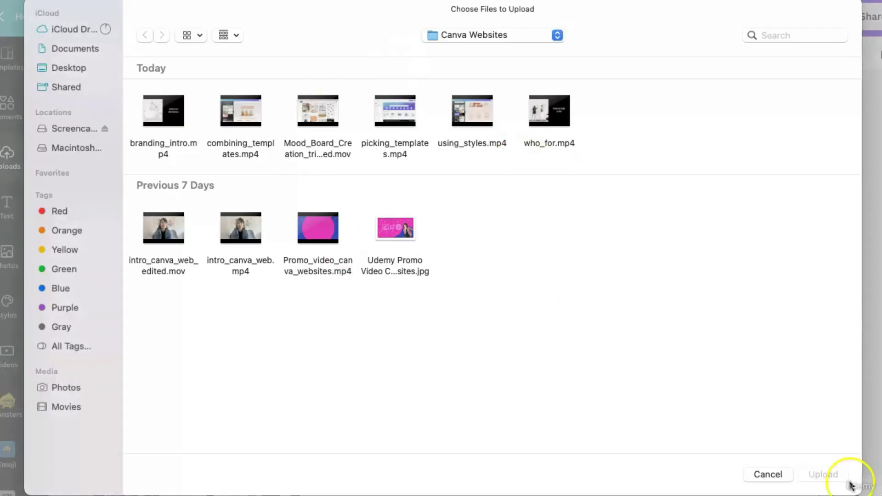
{"action": "left_click", "coordinate": [746, 472]}
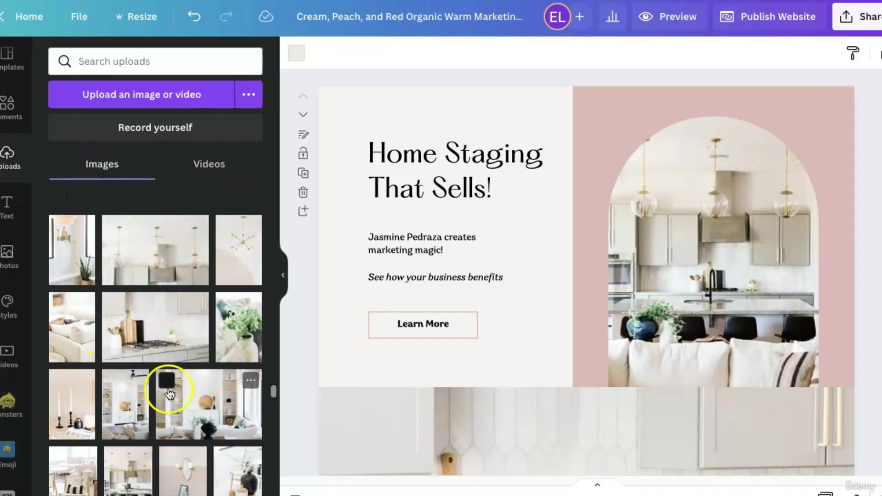
Add a hand-drawn arrow from Elements, rotate and shrink it, and place it pointing at Learn More.
{"action": "left_click", "coordinate": [11, 108]}
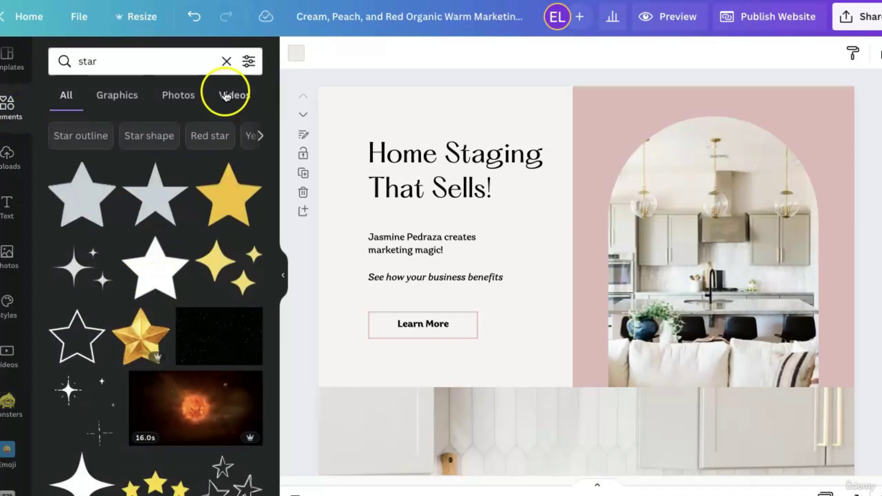
{"action": "left_click", "coordinate": [227, 62]}
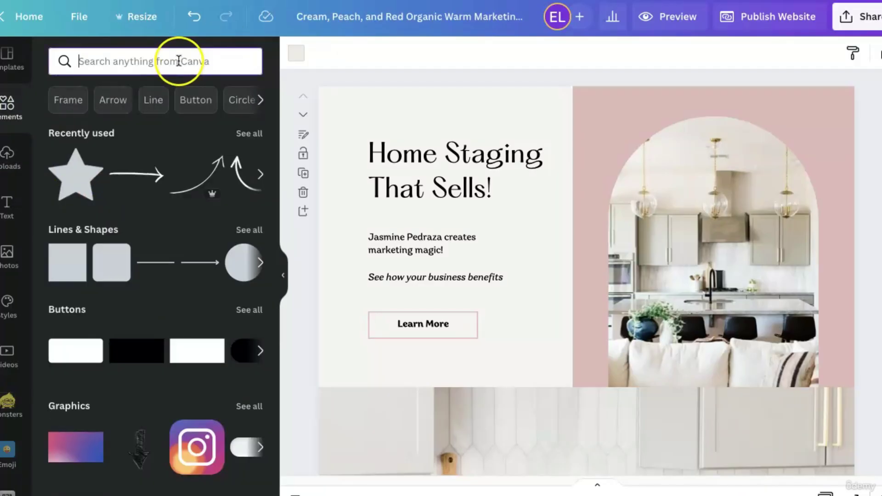
{"action": "left_click", "coordinate": [133, 178]}
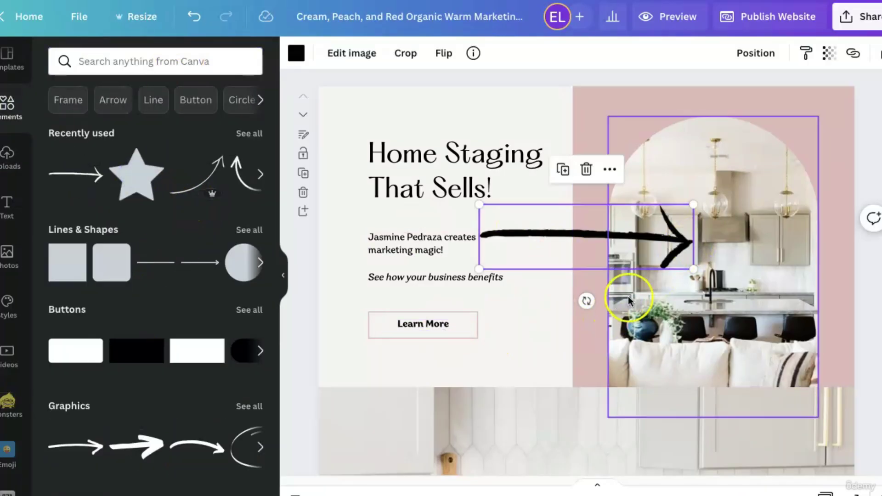
{"action": "left_click_drag", "start_coordinate": [586, 301], "coordinate": [588, 210]}
{"action": "left_click_drag", "start_coordinate": [693, 277], "coordinate": [541, 246]}
{"action": "left_click_drag", "start_coordinate": [578, 201], "coordinate": [584, 316]}
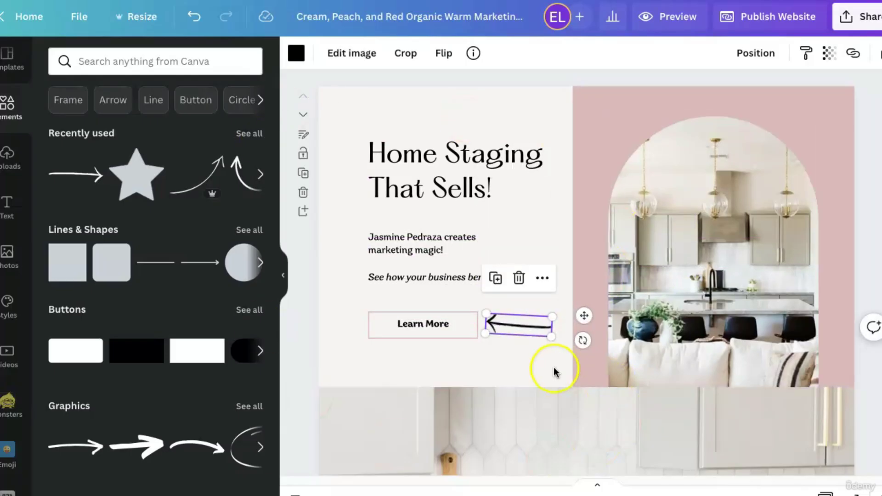
{"action": "left_click", "coordinate": [534, 370]}
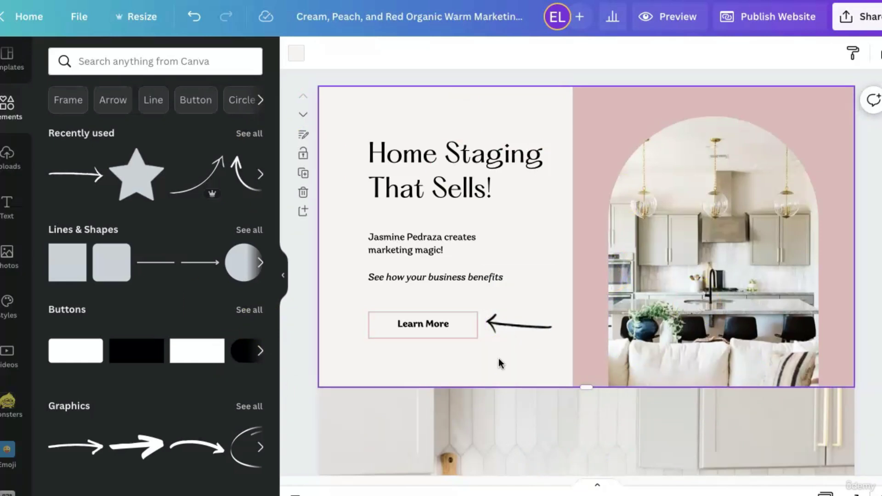
Nudge the hand-drawn arrow slightly right beside the Learn More button.
{"action": "left_click", "coordinate": [524, 328]}
{"action": "left_click", "coordinate": [523, 330]}
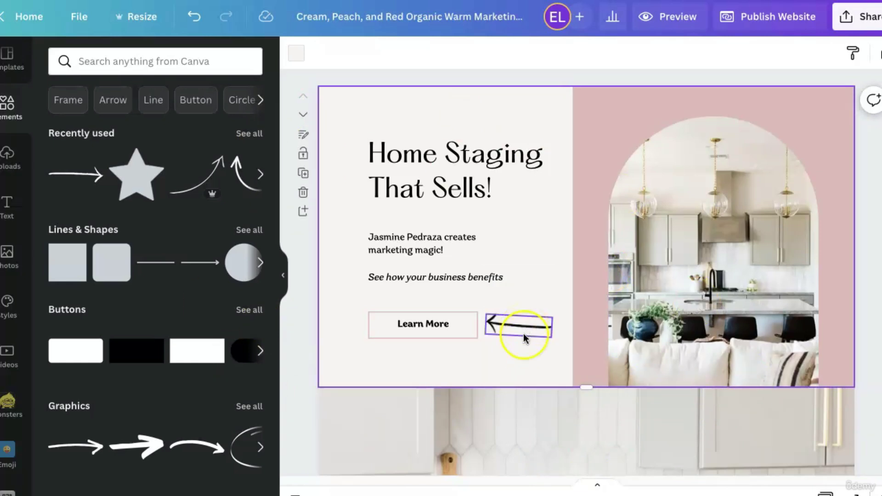
{"action": "key", "text": "Escape"}
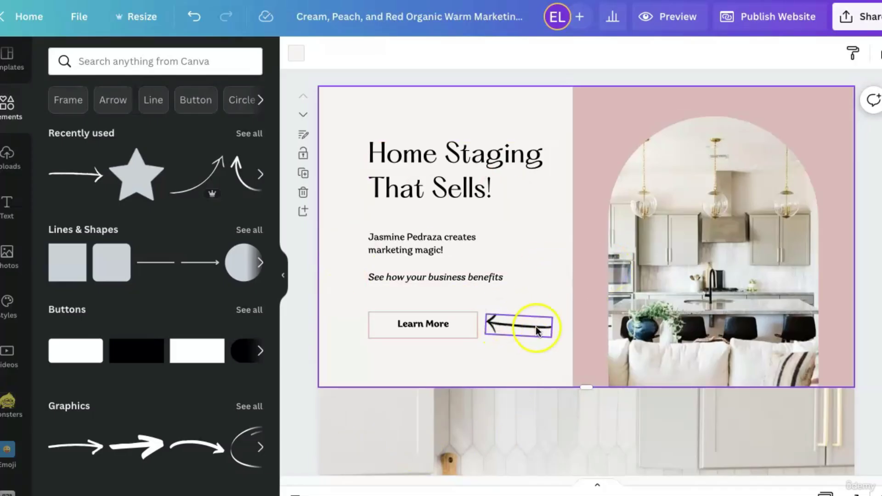
{"action": "left_click", "coordinate": [491, 326]}
{"action": "mouse_move", "coordinate": [501, 327]}
{"action": "left_mouse_down"}
{"action": "mouse_move", "coordinate": [515, 325]}
{"action": "mouse_move", "coordinate": [507, 327]}
{"action": "left_mouse_up"}
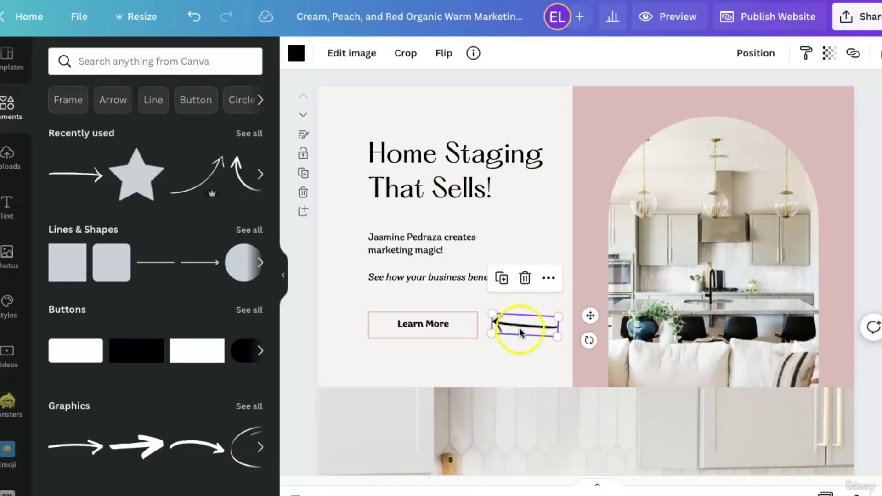
Try coral, red, then yellow on the arrow, and delete it.
{"action": "left_click", "coordinate": [297, 54]}
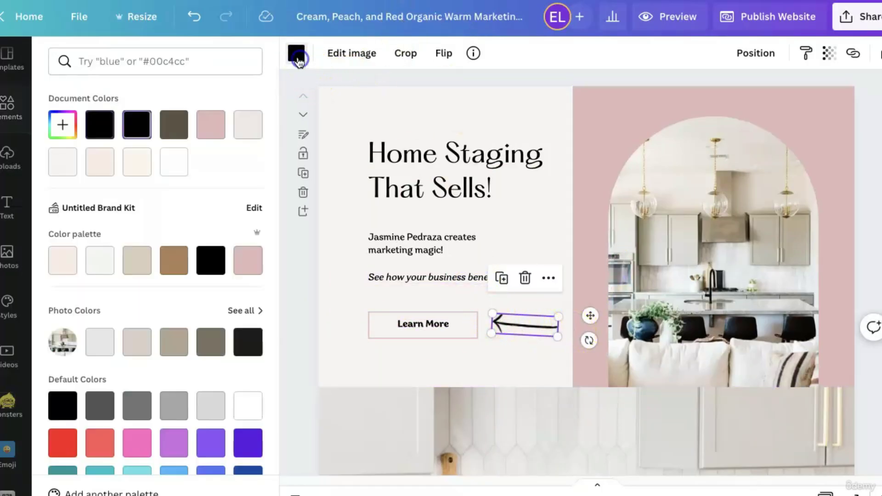
{"action": "left_click", "coordinate": [99, 441]}
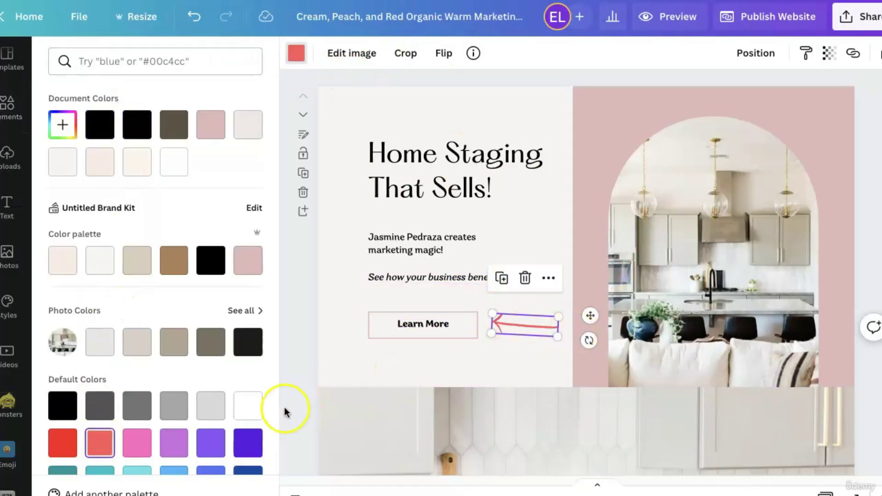
{"action": "left_click", "coordinate": [56, 444]}
{"action": "scroll", "coordinate": [110, 414], "scroll_direction": "down", "scroll_amount": 1}
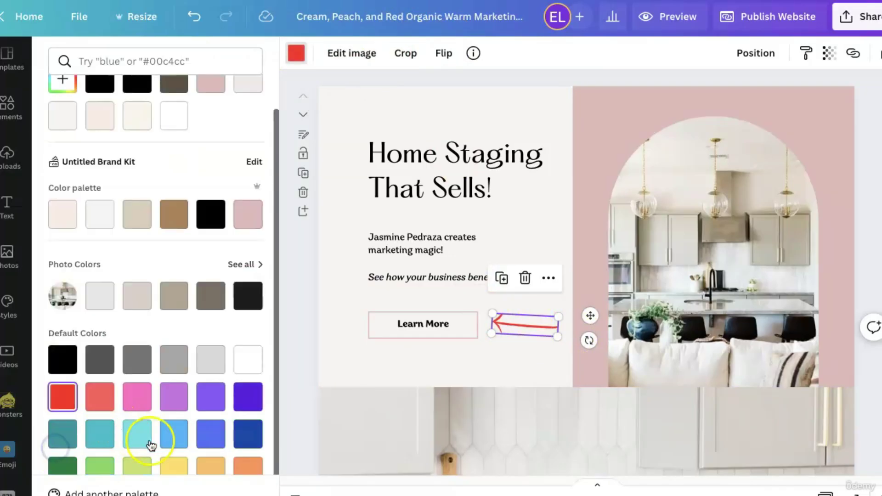
{"action": "left_click", "coordinate": [175, 464]}
{"action": "left_click", "coordinate": [565, 375]}
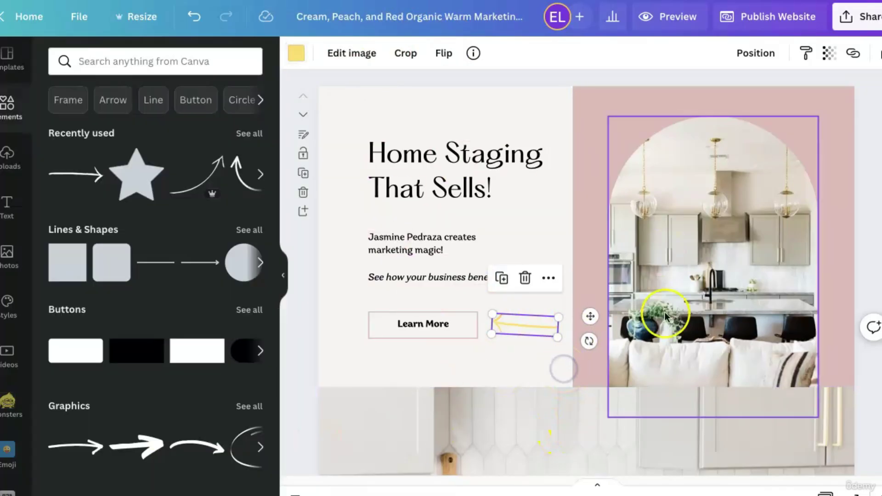
{"action": "left_click", "coordinate": [471, 364]}
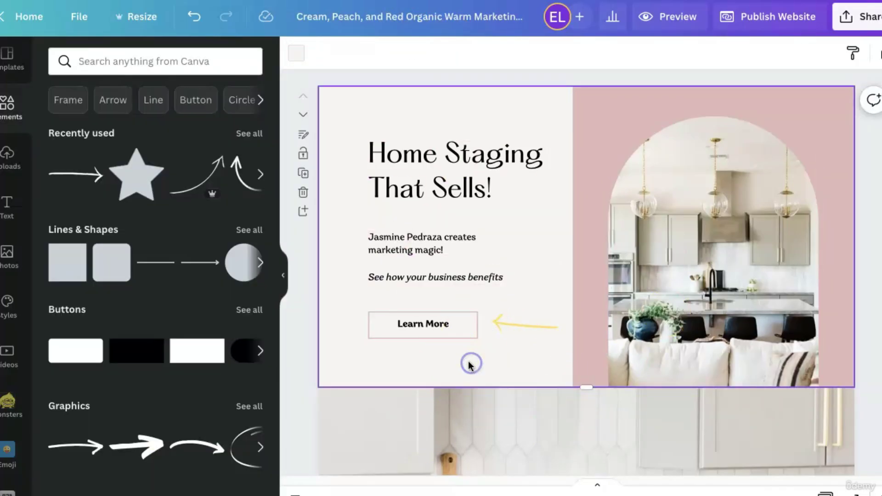
{"action": "left_click", "coordinate": [521, 324]}
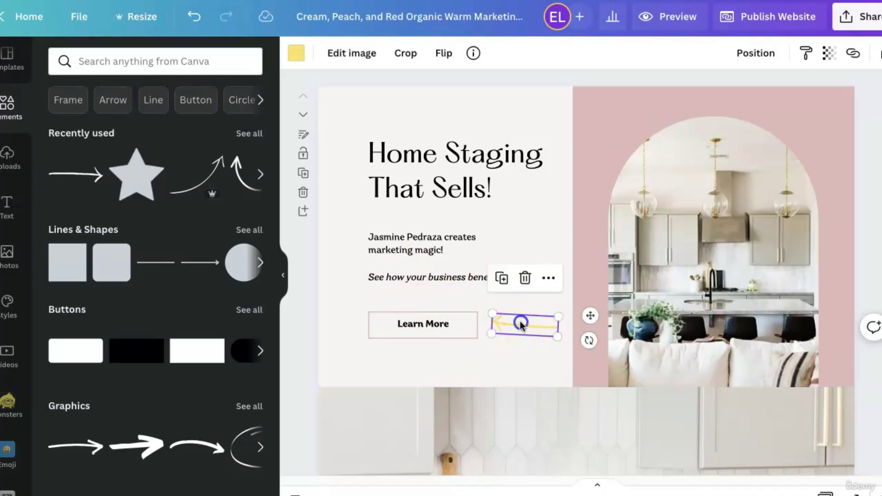
{"action": "key", "text": "Delete"}
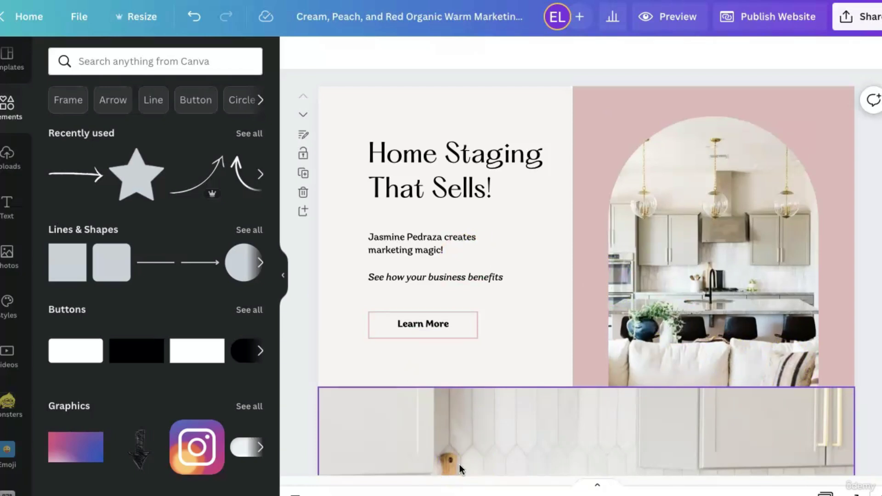
Scroll through the design pages, deselect everything, and open the website Preview.
{"action": "scroll", "coordinate": [564, 451], "scroll_direction": "down", "scroll_amount": 3}
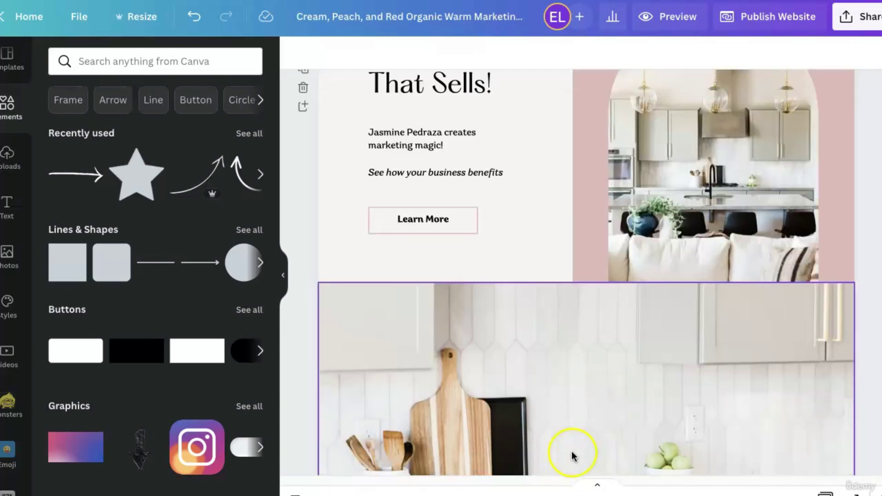
{"action": "scroll", "coordinate": [572, 451], "scroll_direction": "down", "scroll_amount": 8}
{"action": "scroll", "coordinate": [572, 451], "scroll_direction": "down", "scroll_amount": 10}
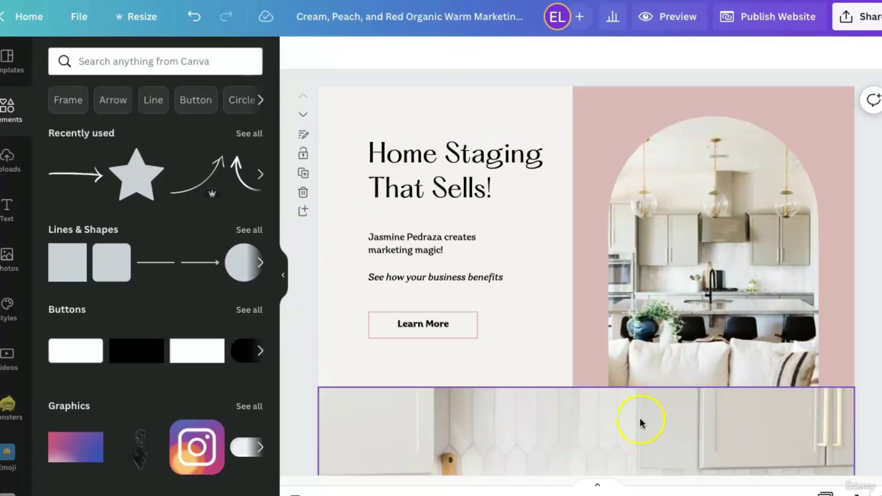
{"action": "scroll", "coordinate": [601, 380], "scroll_direction": "down", "scroll_amount": 10}
{"action": "scroll", "coordinate": [600, 382], "scroll_direction": "down", "scroll_amount": 15}
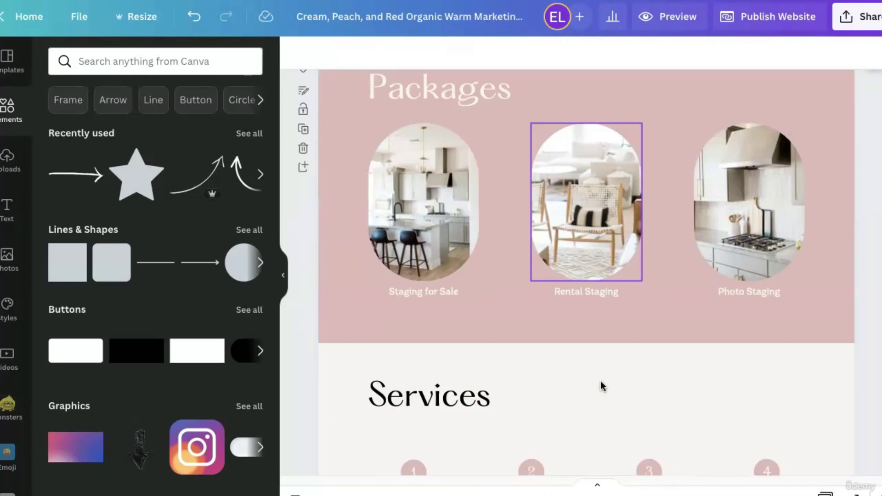
{"action": "scroll", "coordinate": [600, 381], "scroll_direction": "up", "scroll_amount": 20}
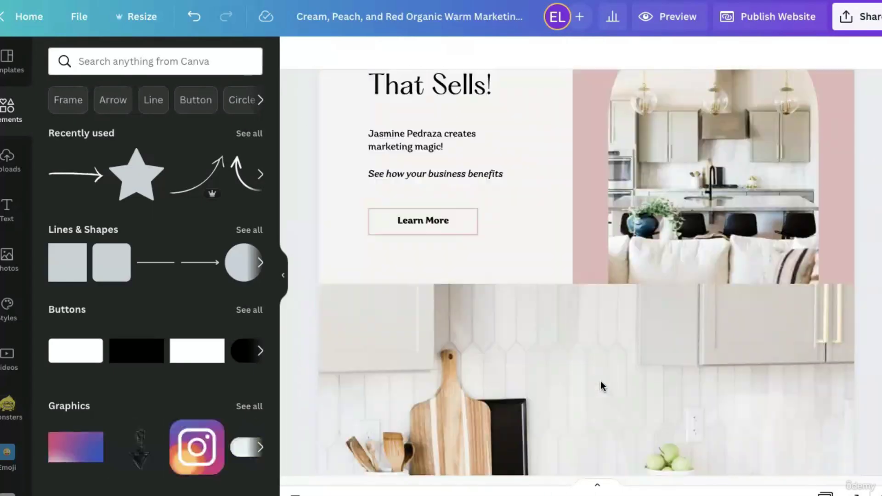
{"action": "left_click", "coordinate": [780, 153]}
{"action": "left_click", "coordinate": [519, 72]}
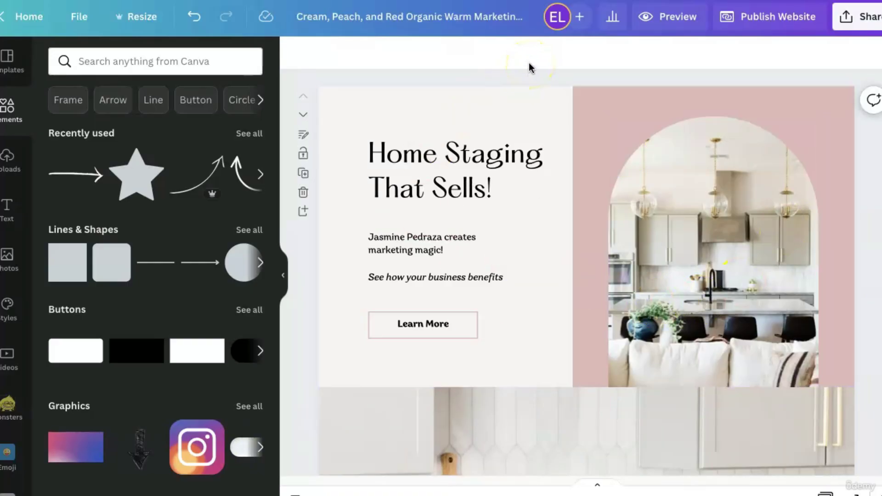
{"action": "left_click", "coordinate": [679, 19]}
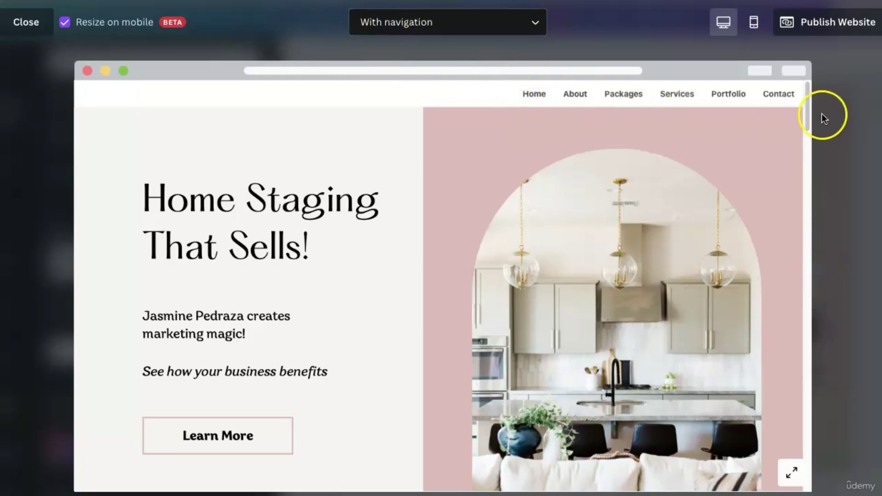
Keep 'With navigation' shown, test the Packages, Services, About, Portfolio and Home links, then close Preview.
{"action": "left_click", "coordinate": [533, 30]}
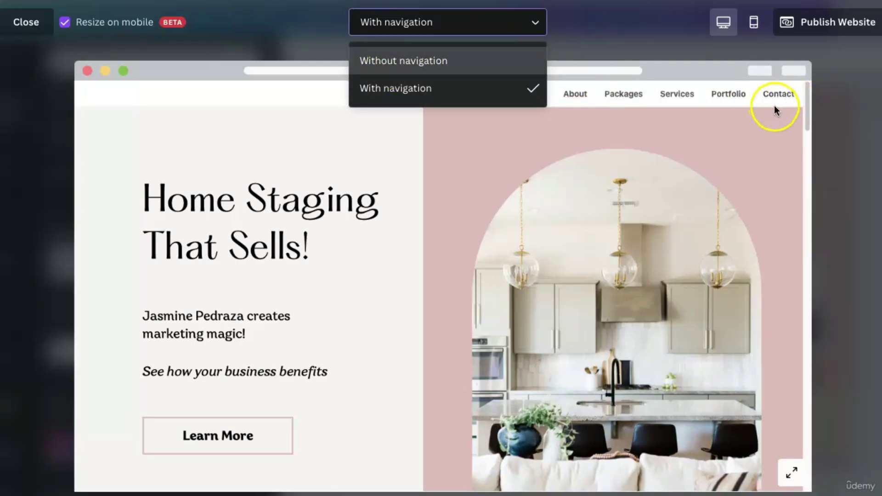
{"action": "left_click", "coordinate": [634, 42]}
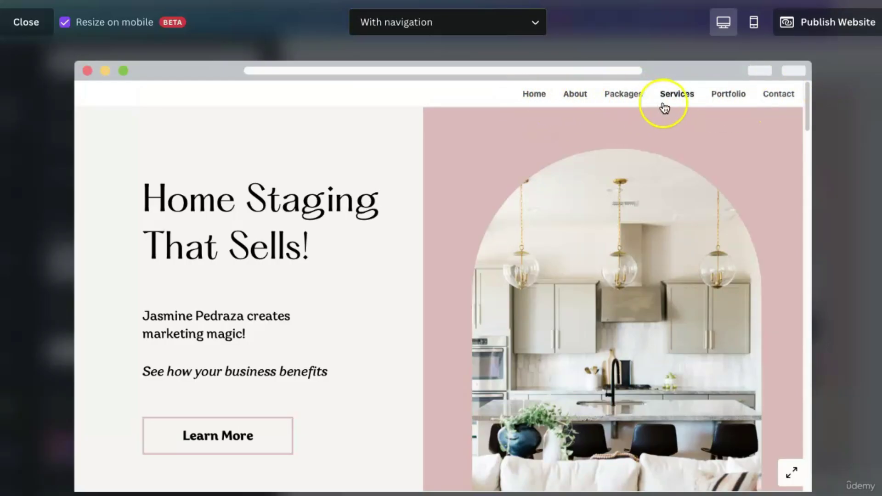
{"action": "left_click", "coordinate": [621, 94]}
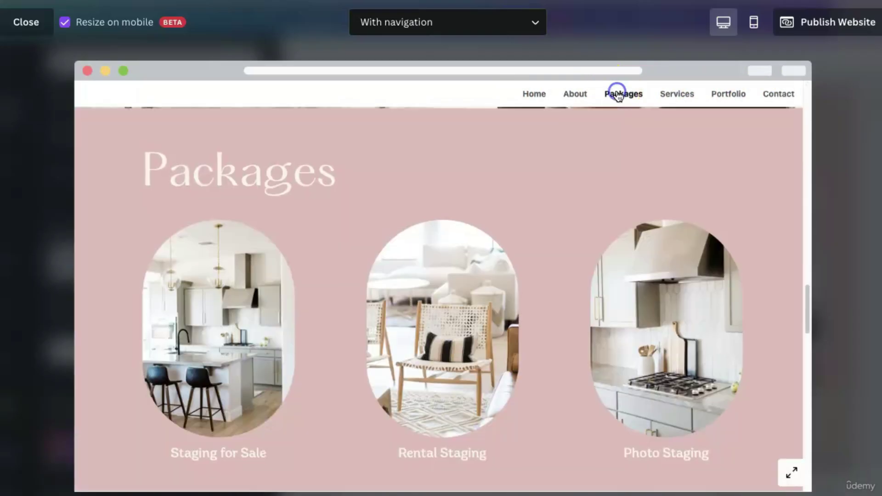
{"action": "left_click", "coordinate": [664, 100]}
{"action": "left_click", "coordinate": [586, 99]}
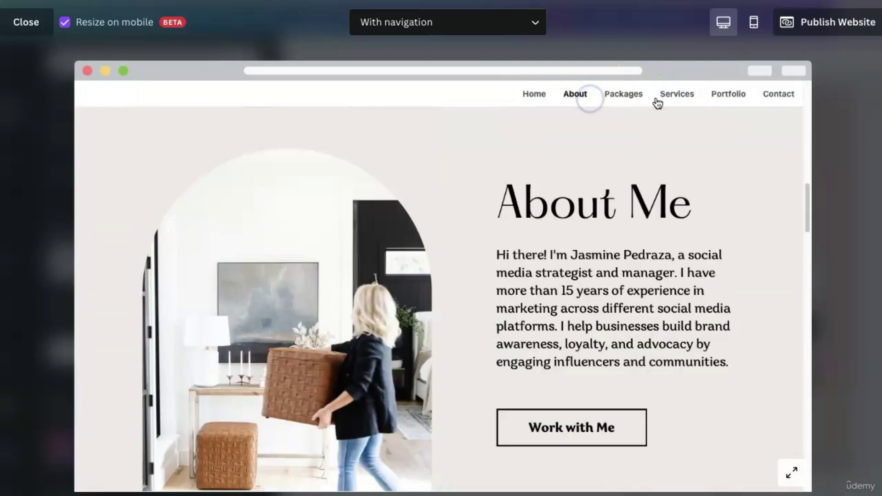
{"action": "left_click", "coordinate": [725, 98]}
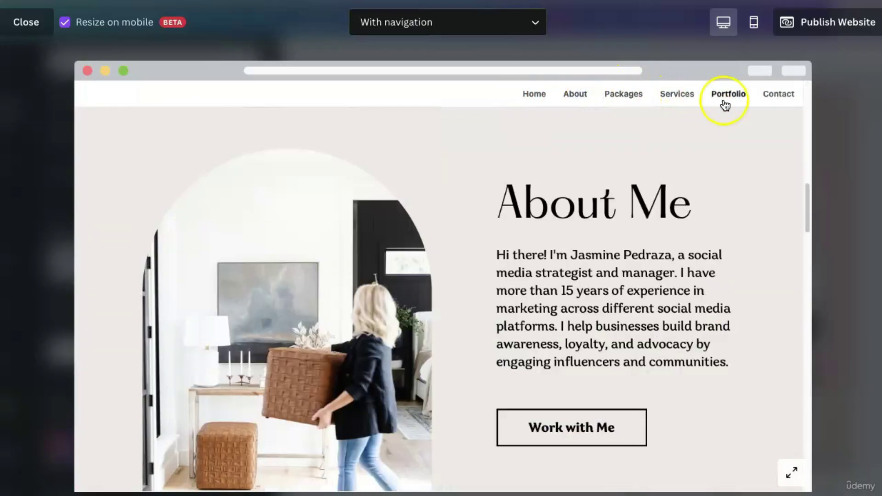
{"action": "left_click", "coordinate": [528, 99]}
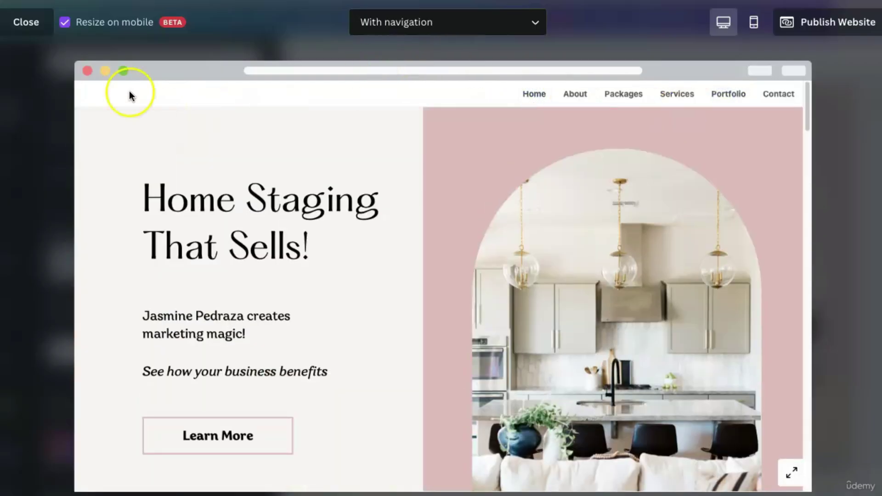
{"action": "left_click", "coordinate": [35, 29]}
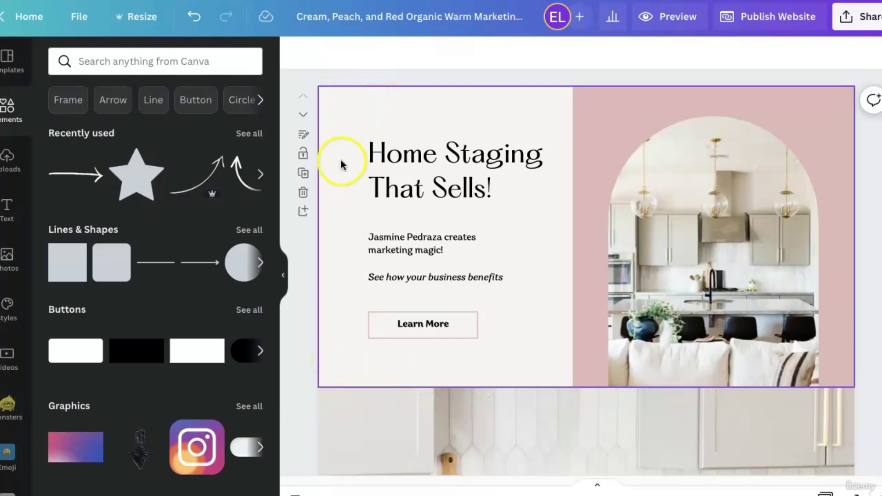
{"action": "scroll", "coordinate": [327, 376], "scroll_direction": "down", "scroll_amount": 5}
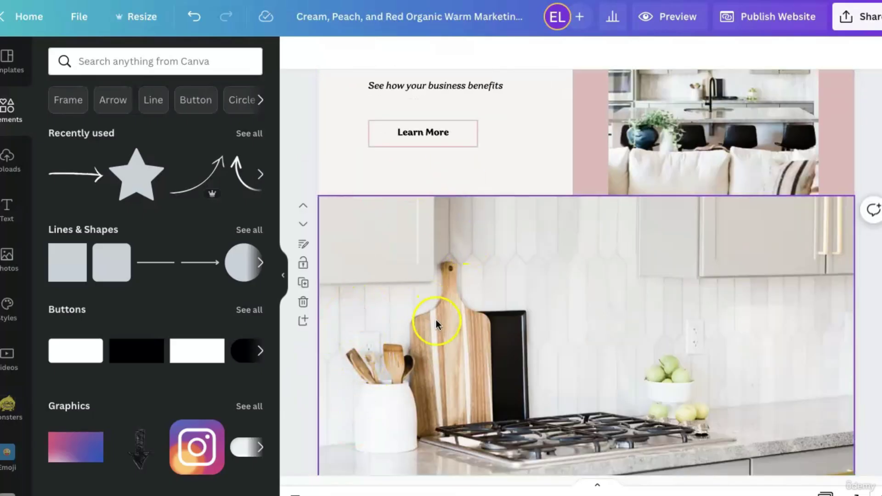
{"action": "scroll", "coordinate": [415, 354], "scroll_direction": "down", "scroll_amount": 10}
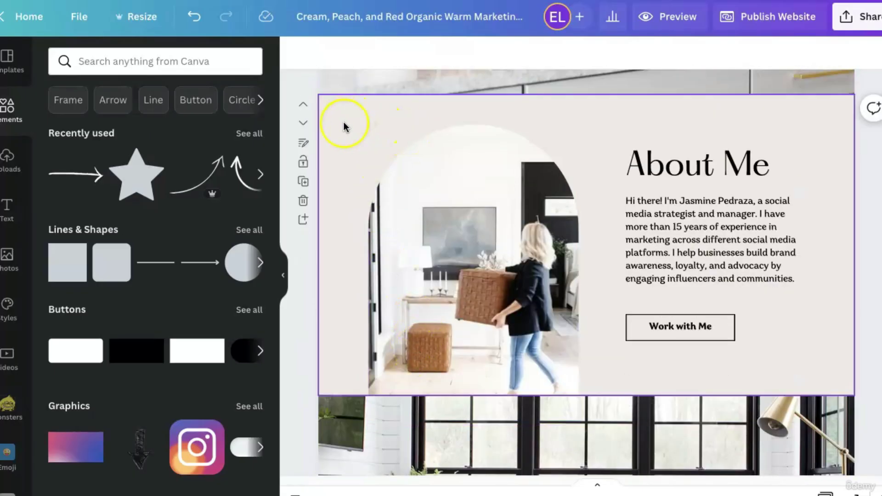
{"action": "scroll", "coordinate": [355, 354], "scroll_direction": "down", "scroll_amount": 4}
{"action": "scroll", "coordinate": [414, 354], "scroll_direction": "down", "scroll_amount": 1}
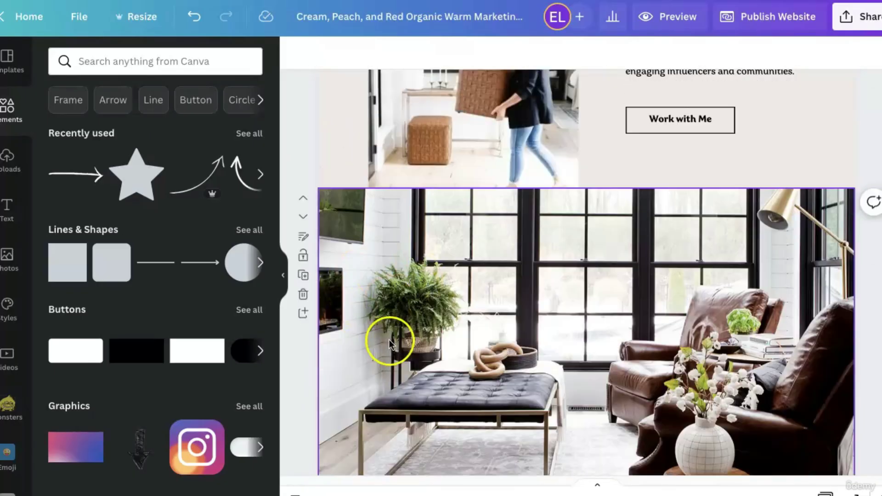
{"action": "scroll", "coordinate": [427, 321], "scroll_direction": "down", "scroll_amount": 10}
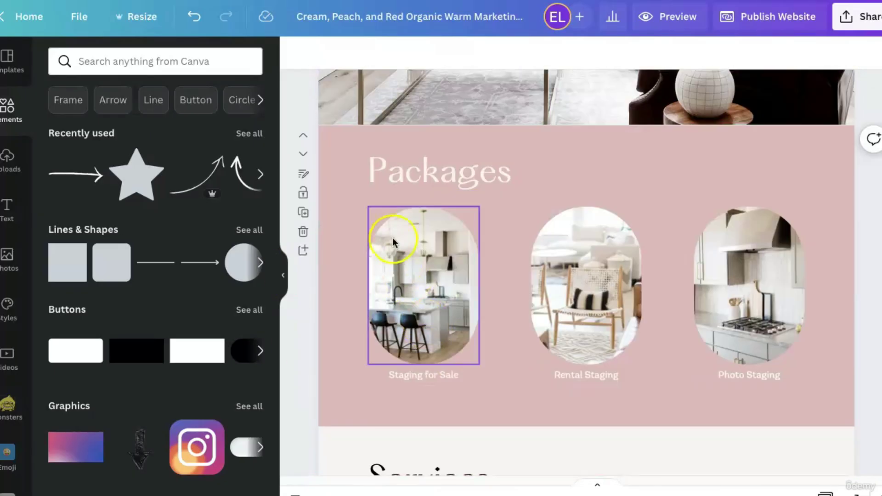
{"action": "scroll", "coordinate": [388, 380], "scroll_direction": "up", "scroll_amount": 20}
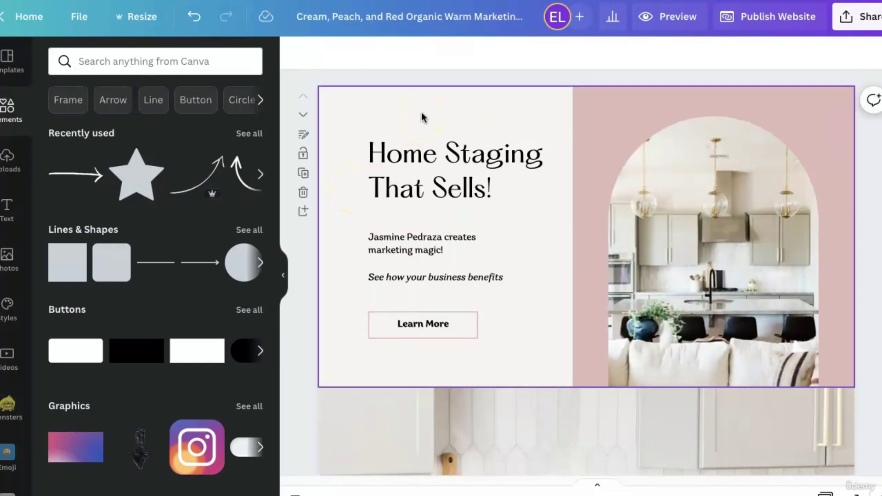
Give the kitchen countertop page below the hero the page title 'TEST Hero' in its notes.
{"action": "left_click", "coordinate": [305, 136]}
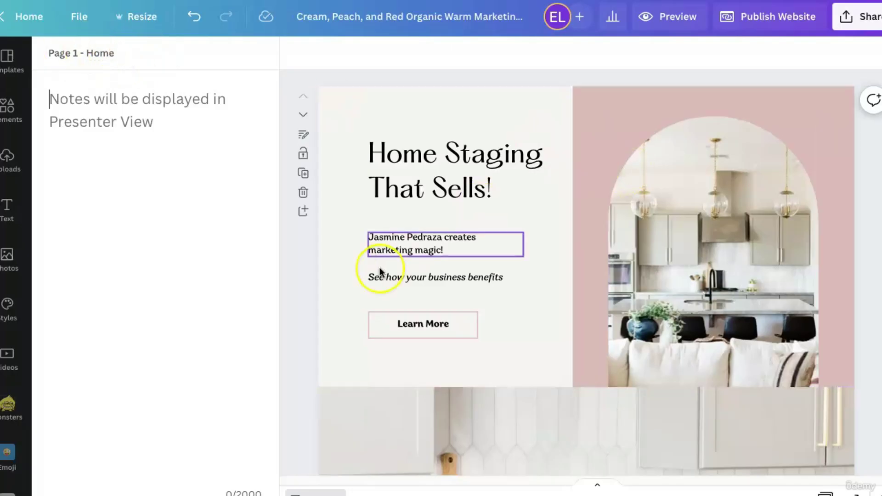
{"action": "left_click", "coordinate": [350, 406]}
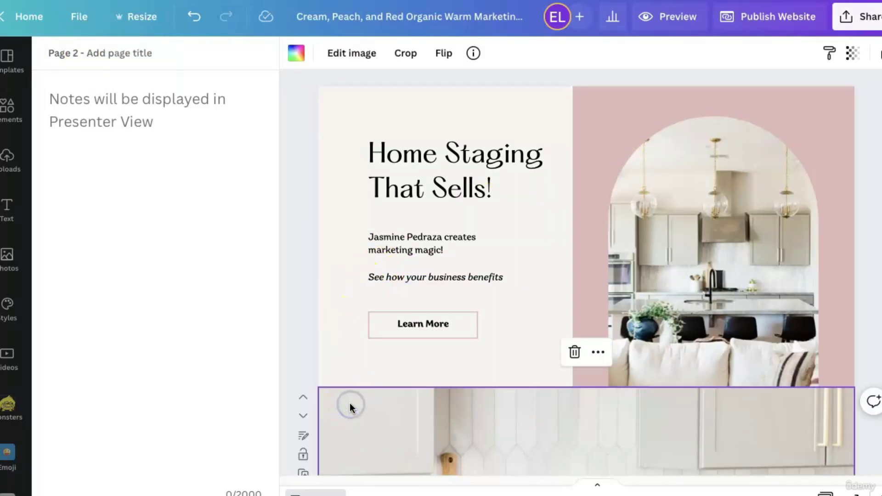
{"action": "scroll", "coordinate": [351, 407], "scroll_direction": "down", "scroll_amount": 4}
{"action": "scroll", "coordinate": [351, 406], "scroll_direction": "down", "scroll_amount": 2}
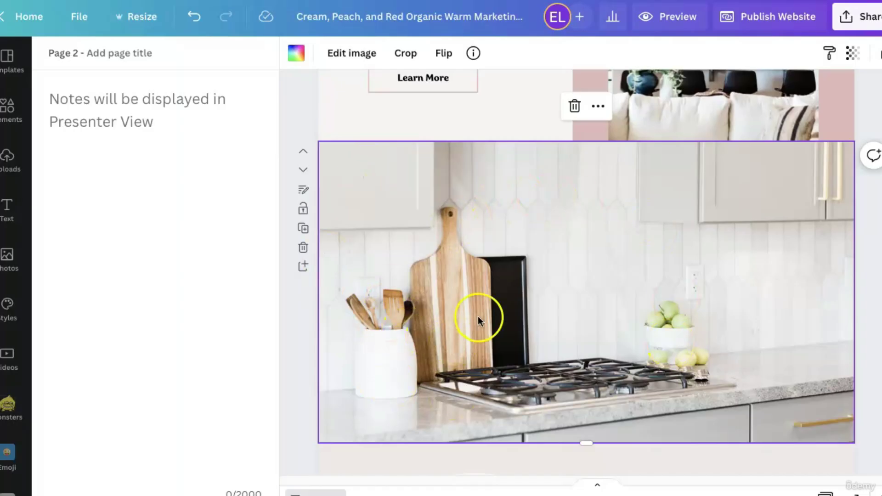
{"action": "left_click", "coordinate": [97, 52]}
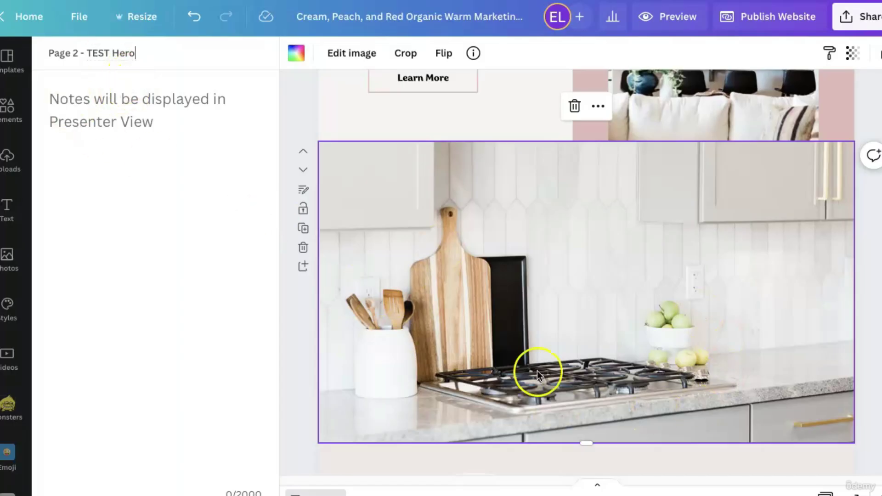
{"action": "left_click", "coordinate": [230, 272]}
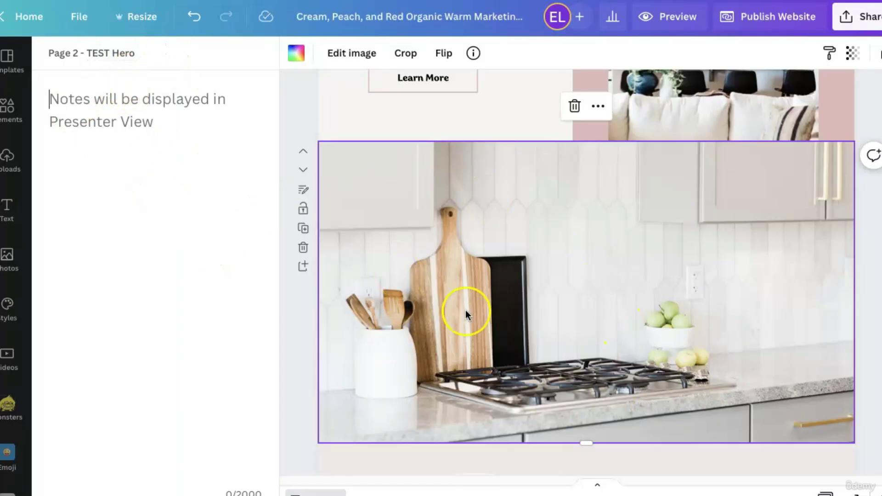
{"action": "left_click", "coordinate": [292, 407]}
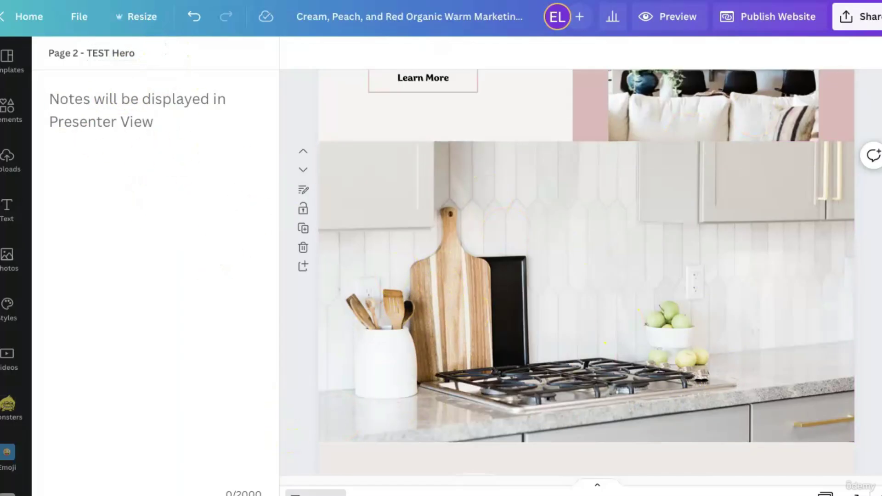
Preview the website and jump to the TEST Hero section from the menu.
{"action": "left_click", "coordinate": [683, 25]}
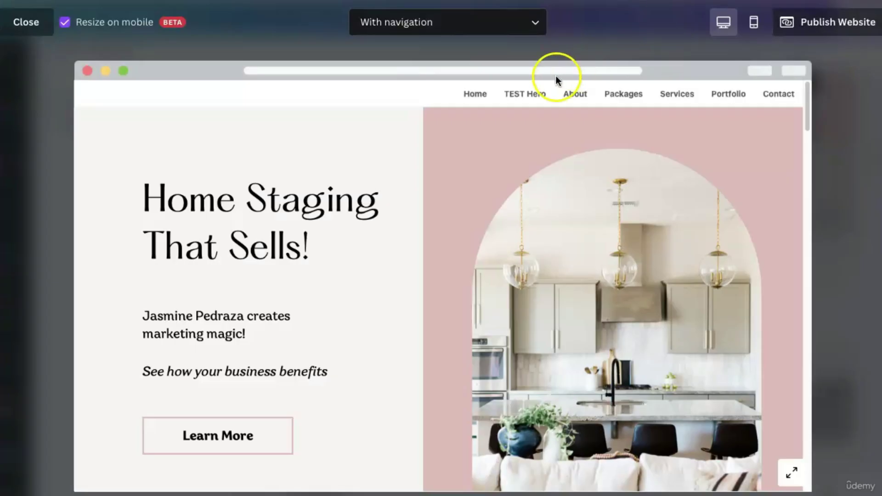
{"action": "left_click", "coordinate": [536, 97]}
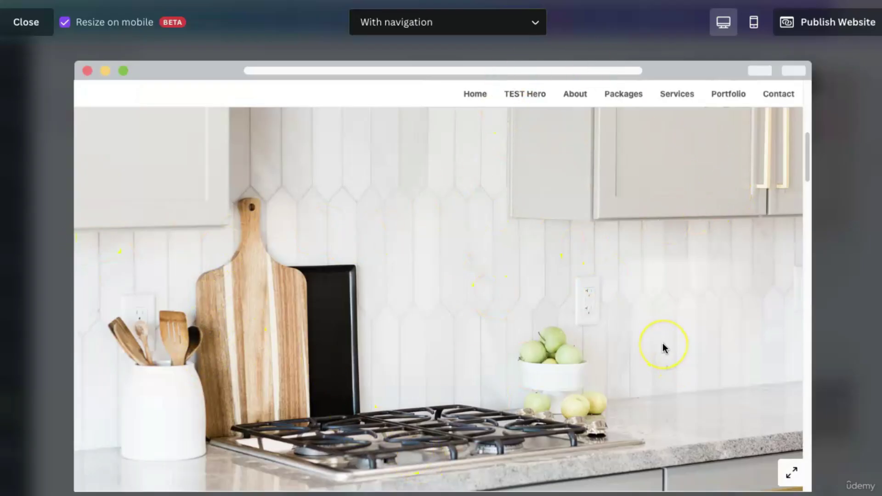
{"action": "scroll", "coordinate": [663, 348], "scroll_direction": "down", "scroll_amount": 2}
{"action": "scroll", "coordinate": [663, 343], "scroll_direction": "up", "scroll_amount": 10}
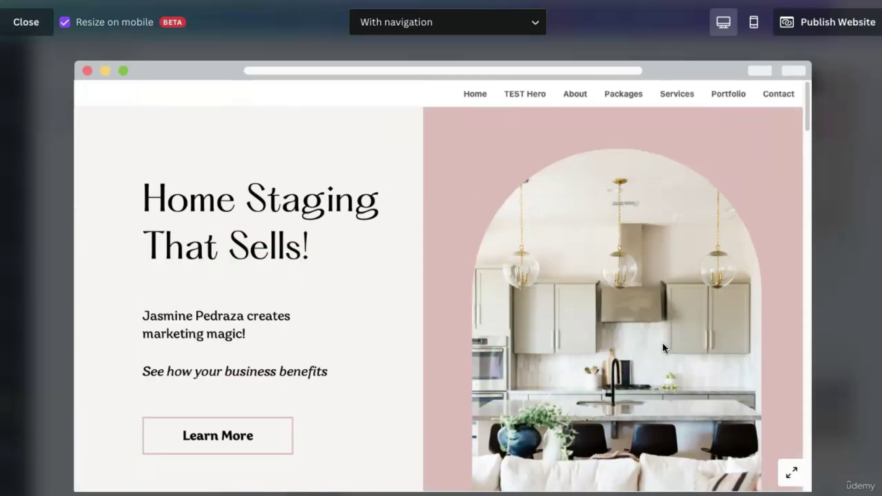
{"action": "left_click", "coordinate": [321, 207]}
Scroll through the previewed site's sections to check the layout.
{"action": "scroll", "coordinate": [405, 262], "scroll_direction": "down", "scroll_amount": 5}
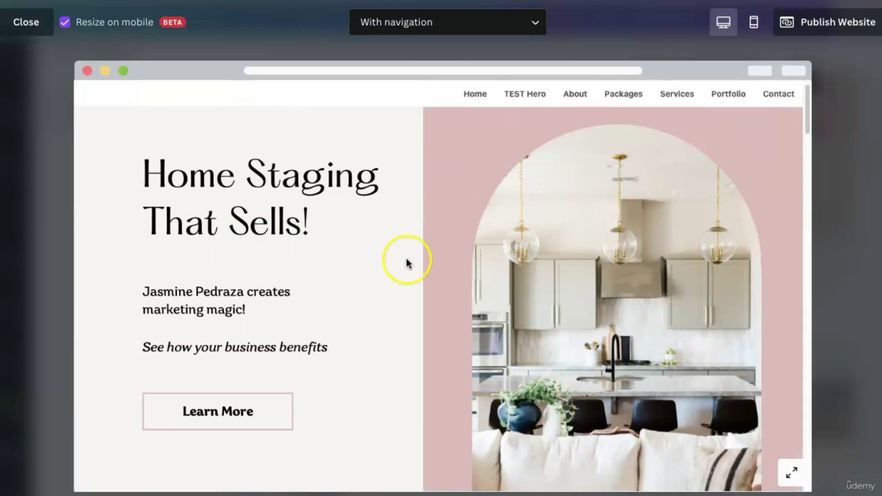
{"action": "scroll", "coordinate": [410, 264], "scroll_direction": "down", "scroll_amount": 4}
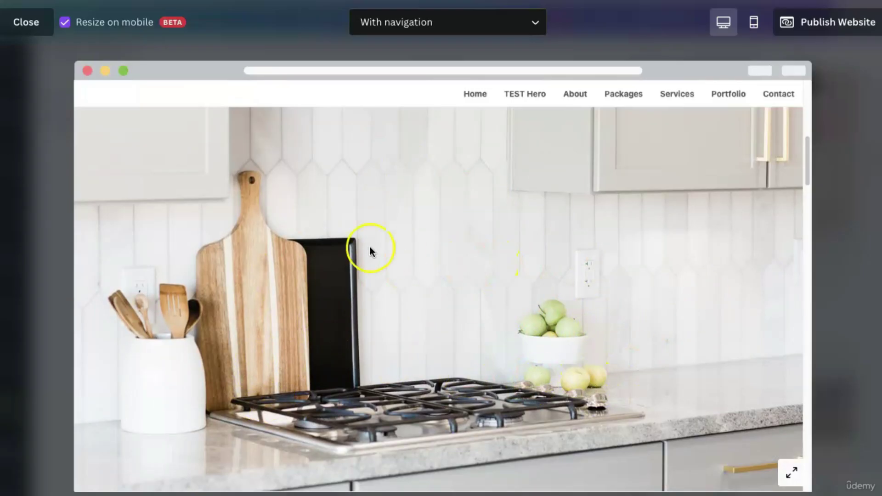
{"action": "scroll", "coordinate": [490, 292], "scroll_direction": "down", "scroll_amount": 3}
{"action": "scroll", "coordinate": [490, 292], "scroll_direction": "up", "scroll_amount": 8}
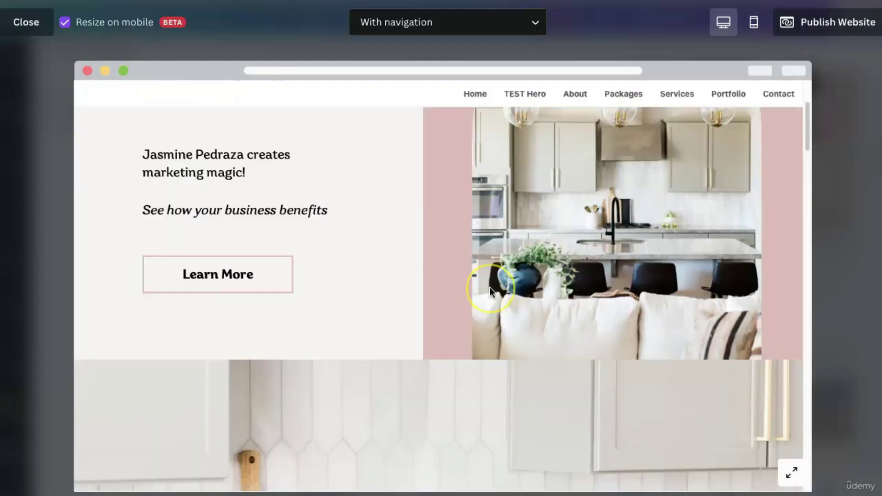
{"action": "scroll", "coordinate": [490, 288], "scroll_direction": "down", "scroll_amount": 5}
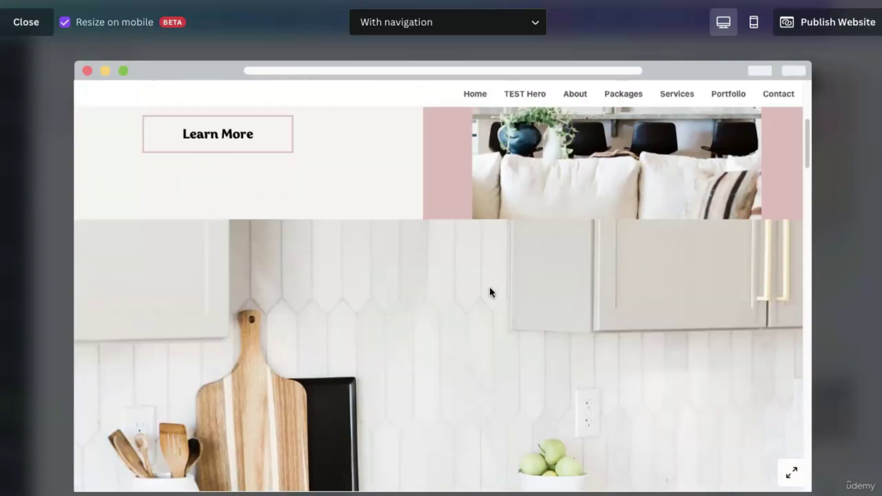
{"action": "scroll", "coordinate": [489, 287], "scroll_direction": "down", "scroll_amount": 8}
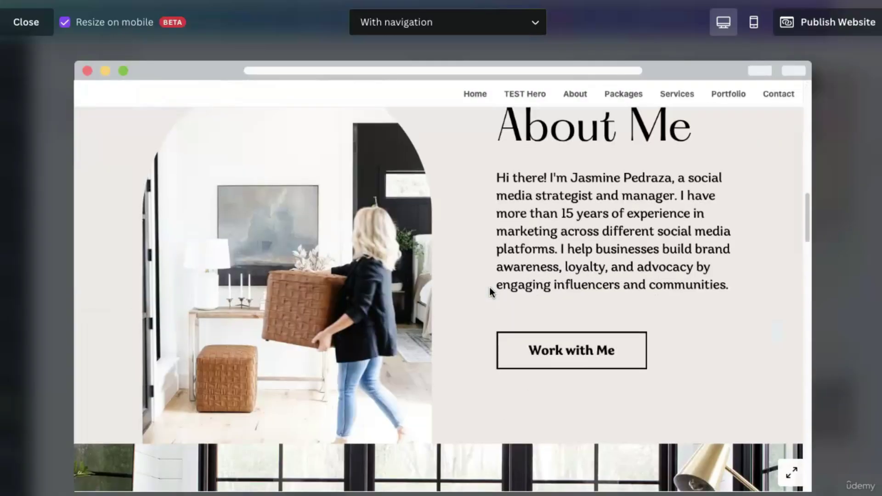
{"action": "scroll", "coordinate": [490, 288], "scroll_direction": "down", "scroll_amount": 8}
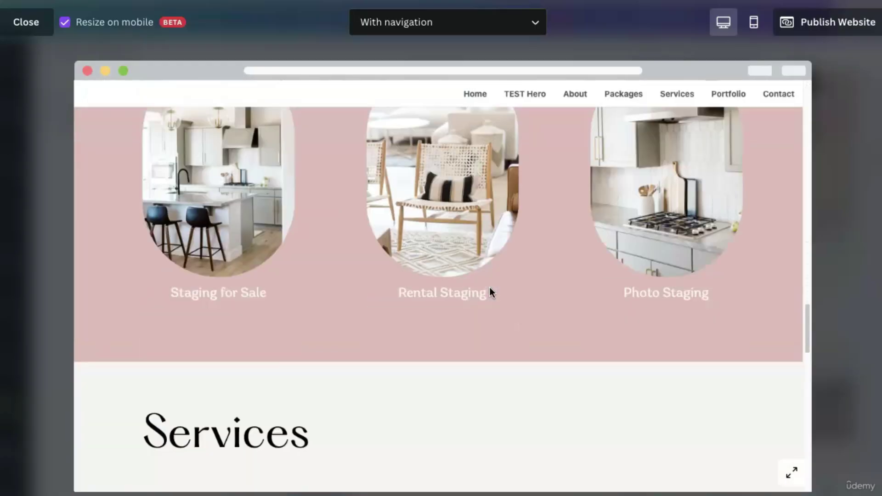
{"action": "scroll", "coordinate": [490, 287], "scroll_direction": "up", "scroll_amount": 15}
Test the About and TEST Hero menu links, then close the preview.
{"action": "left_click", "coordinate": [563, 110]}
{"action": "left_click", "coordinate": [536, 96]}
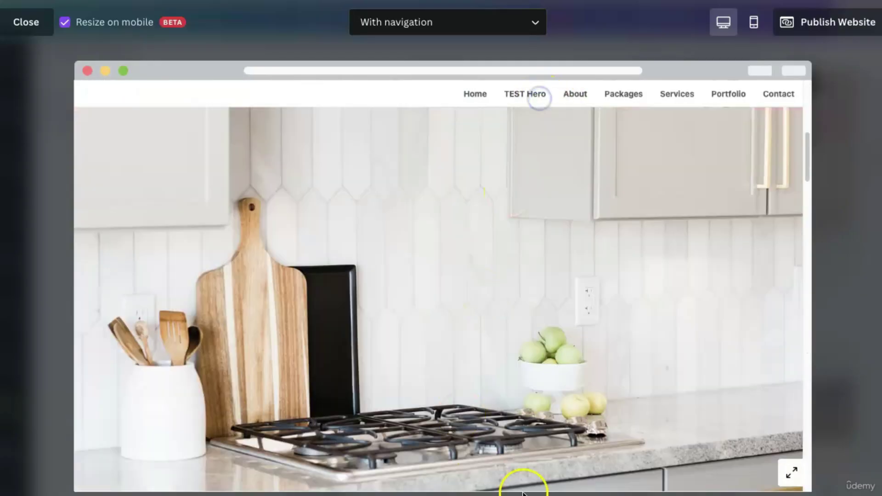
{"action": "left_click", "coordinate": [24, 33]}
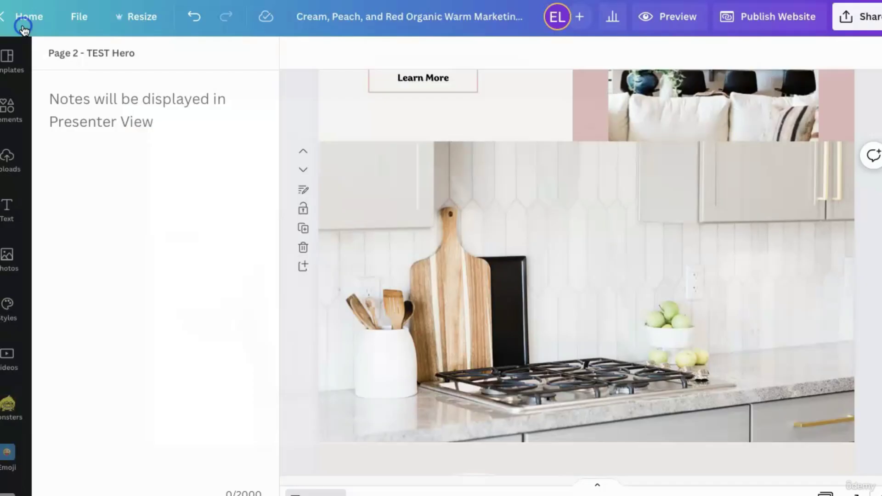
Delete the 'TEST Hero' title from page 2, leaving it empty.
{"action": "left_click", "coordinate": [130, 52]}
{"action": "key", "text": "BackSpace"}
{"action": "key", "text": "BackSpace"}
{"action": "key", "text": "BackSpace"}
{"action": "left_click", "coordinate": [211, 258]}
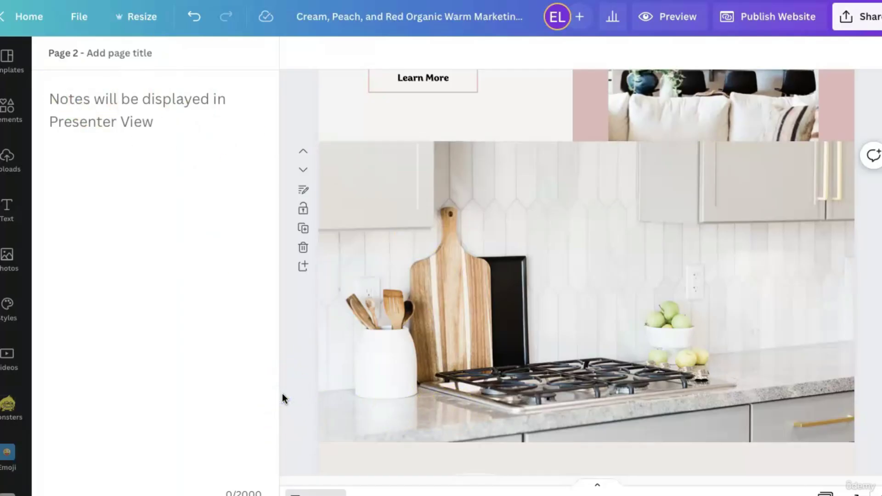
Preview the site to confirm 'TEST Hero' is gone from the navigation, then close it.
{"action": "left_click", "coordinate": [676, 17]}
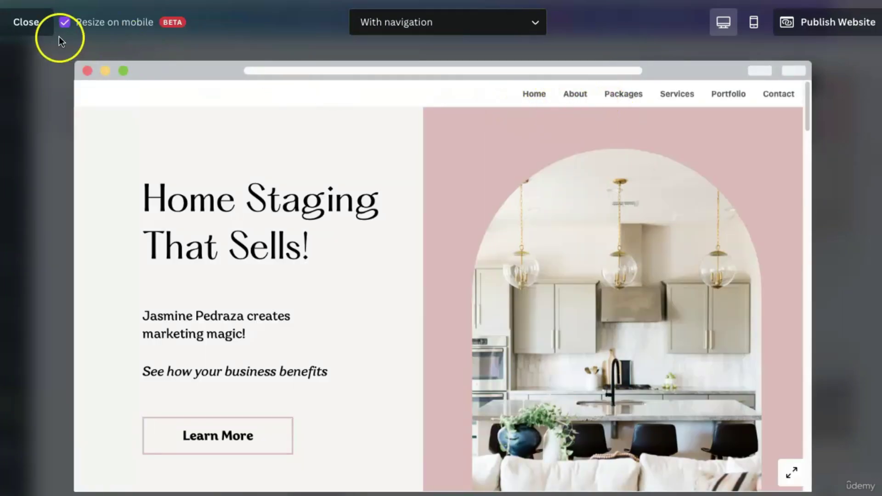
{"action": "left_click", "coordinate": [26, 22]}
{"action": "scroll", "coordinate": [376, 362], "scroll_direction": "up", "scroll_amount": 5}
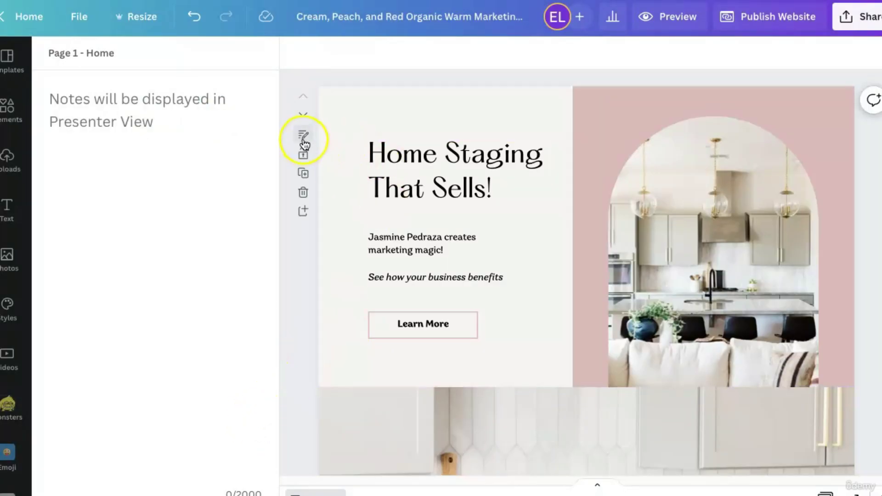
{"action": "scroll", "coordinate": [345, 401], "scroll_direction": "down", "scroll_amount": 8}
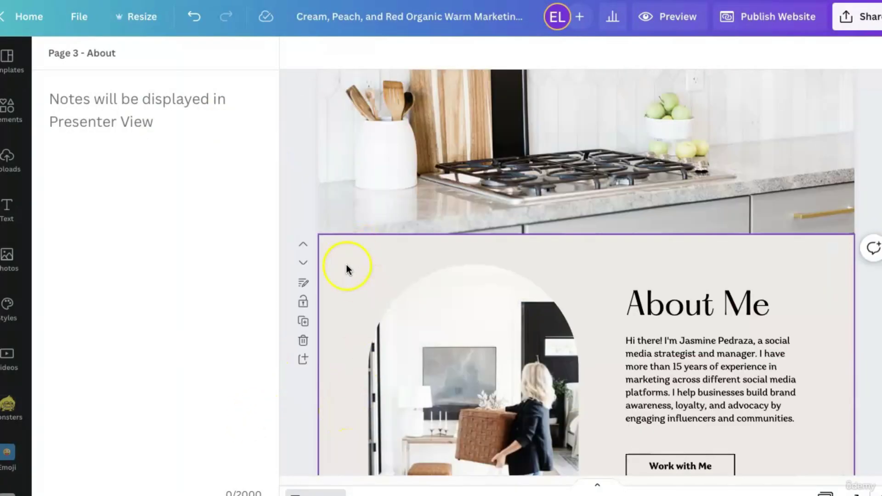
{"action": "scroll", "coordinate": [347, 299], "scroll_direction": "down", "scroll_amount": 1}
{"action": "left_click", "coordinate": [344, 263]}
{"action": "left_click", "coordinate": [303, 249]}
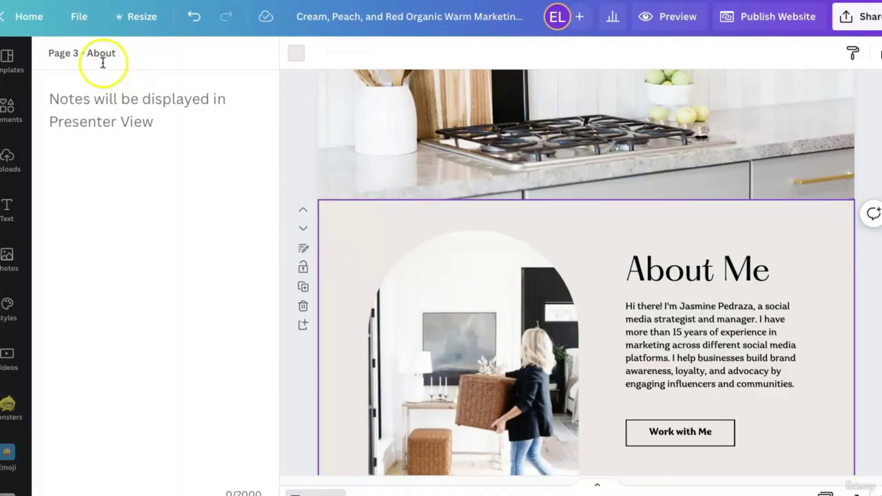
{"action": "scroll", "coordinate": [770, 385], "scroll_direction": "down", "scroll_amount": 10}
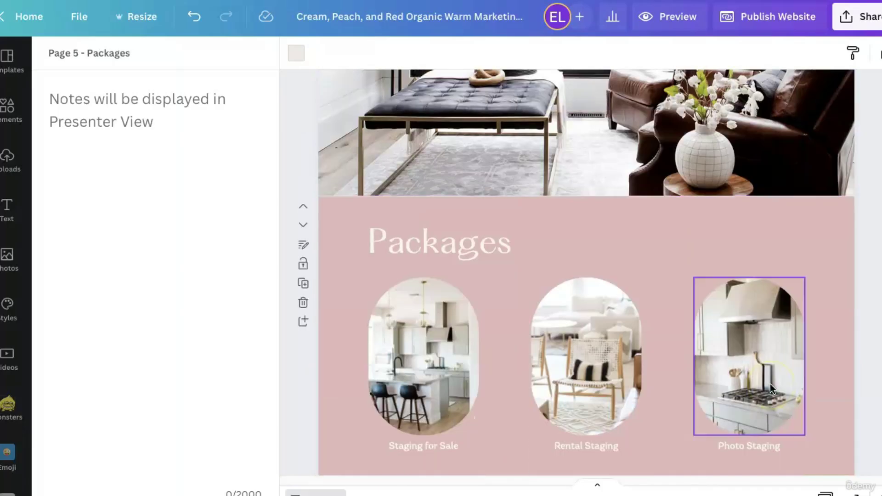
{"action": "scroll", "coordinate": [770, 384], "scroll_direction": "down", "scroll_amount": 1}
{"action": "left_click", "coordinate": [346, 220]}
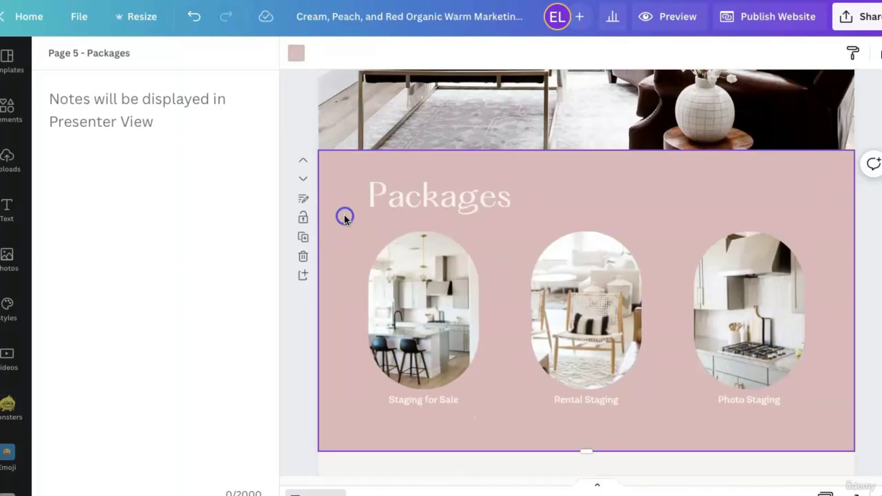
{"action": "left_click", "coordinate": [308, 200]}
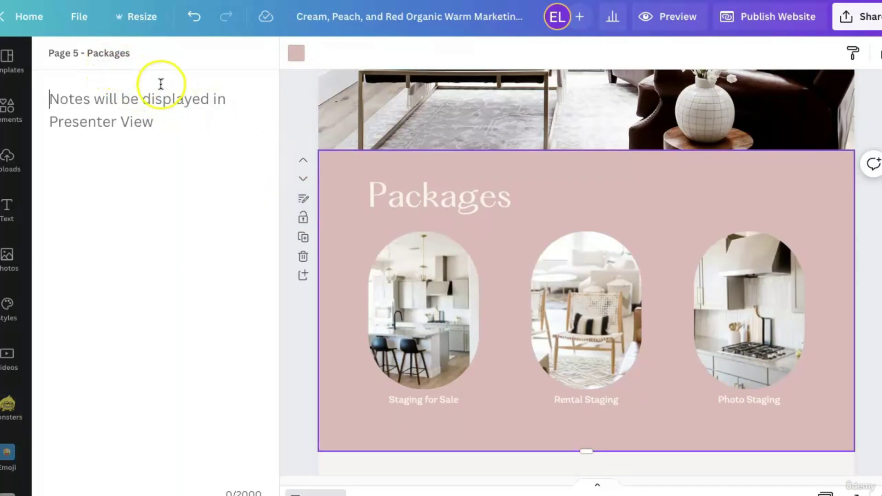
{"action": "scroll", "coordinate": [492, 322], "scroll_direction": "down", "scroll_amount": 15}
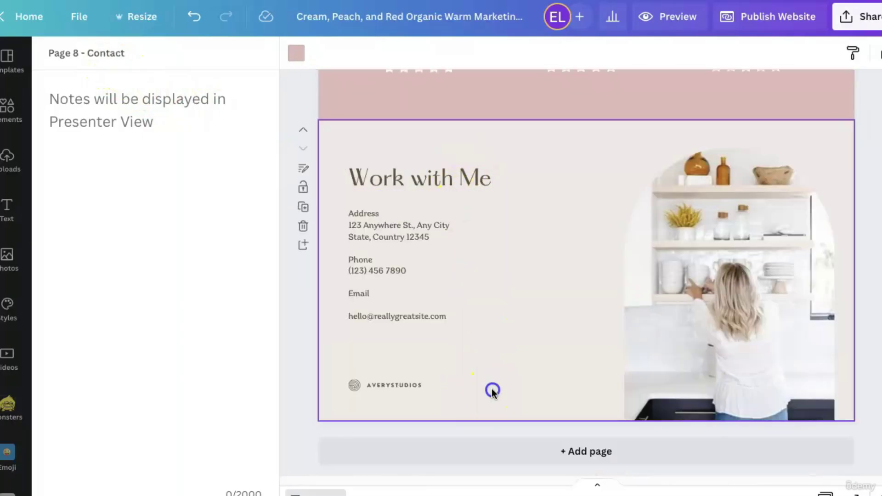
{"action": "left_click", "coordinate": [493, 392]}
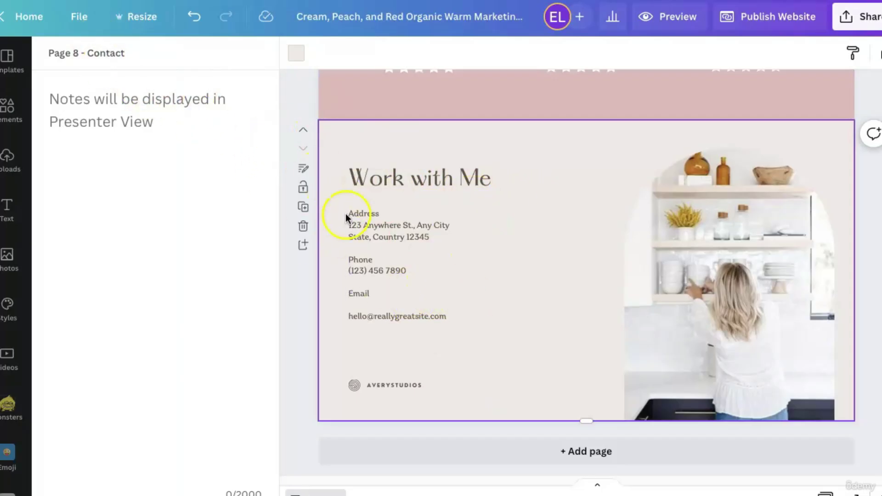
{"action": "scroll", "coordinate": [327, 181], "scroll_direction": "up", "scroll_amount": 1}
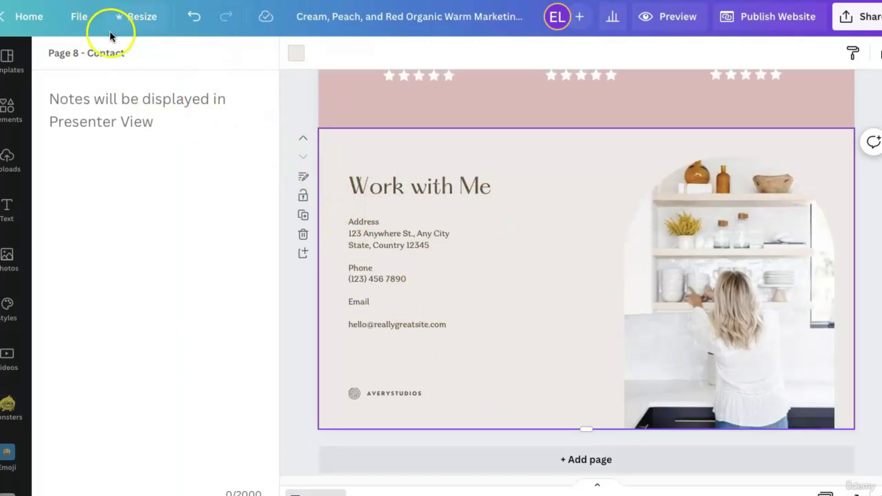
{"action": "scroll", "coordinate": [331, 201], "scroll_direction": "up", "scroll_amount": 20}
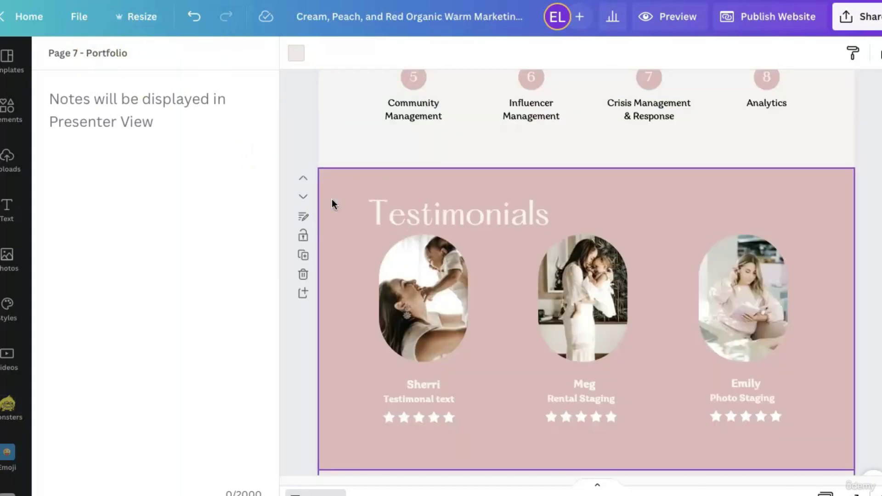
{"action": "scroll", "coordinate": [332, 200], "scroll_direction": "up", "scroll_amount": 15}
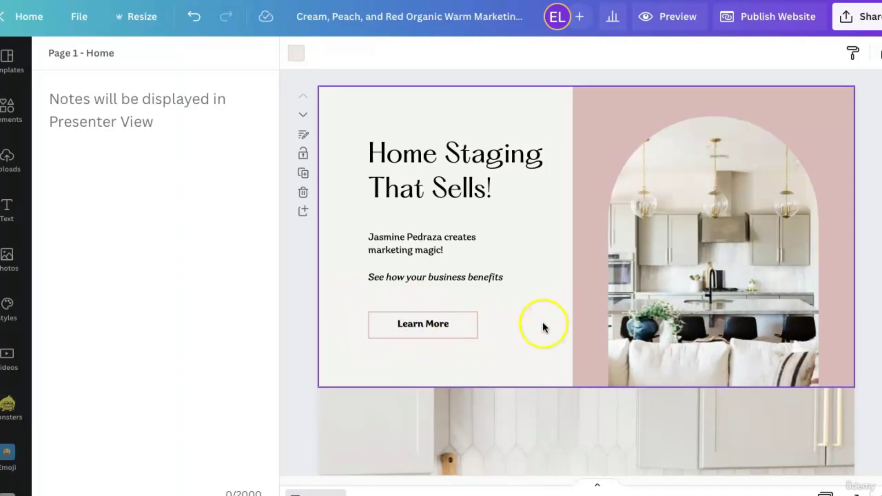
Highlight the Learn More button text and bring up its link box listing all eight pages.
{"action": "left_click", "coordinate": [470, 327]}
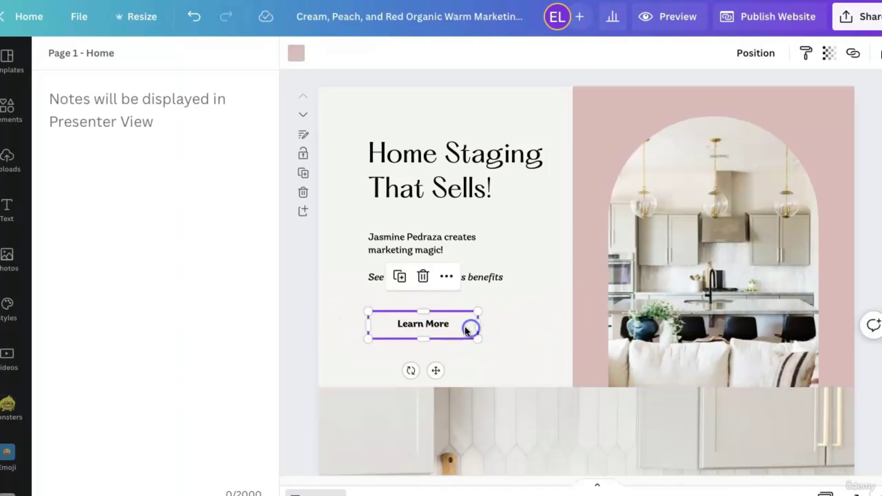
{"action": "left_click", "coordinate": [438, 330]}
{"action": "left_click", "coordinate": [469, 358]}
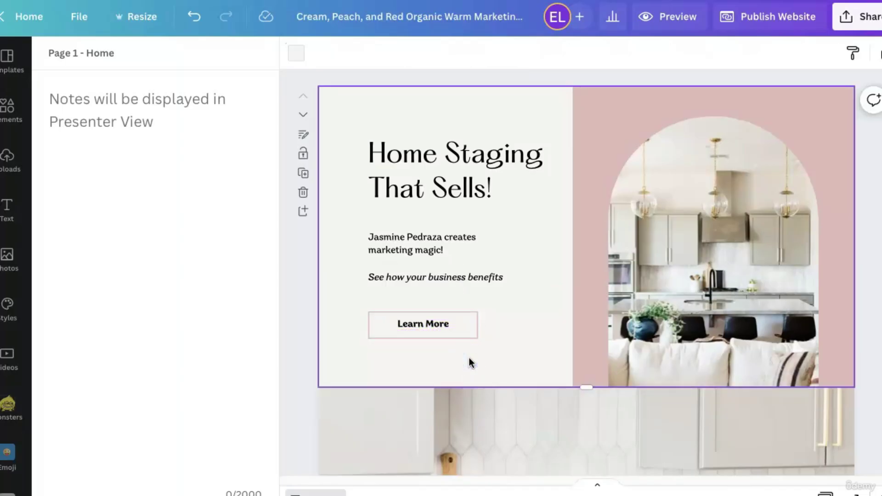
{"action": "left_click", "coordinate": [440, 321]}
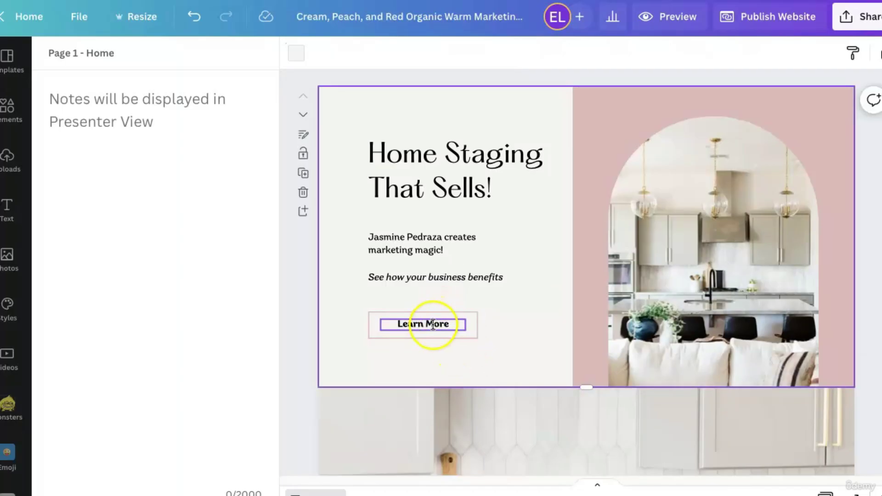
{"action": "left_click", "coordinate": [432, 325]}
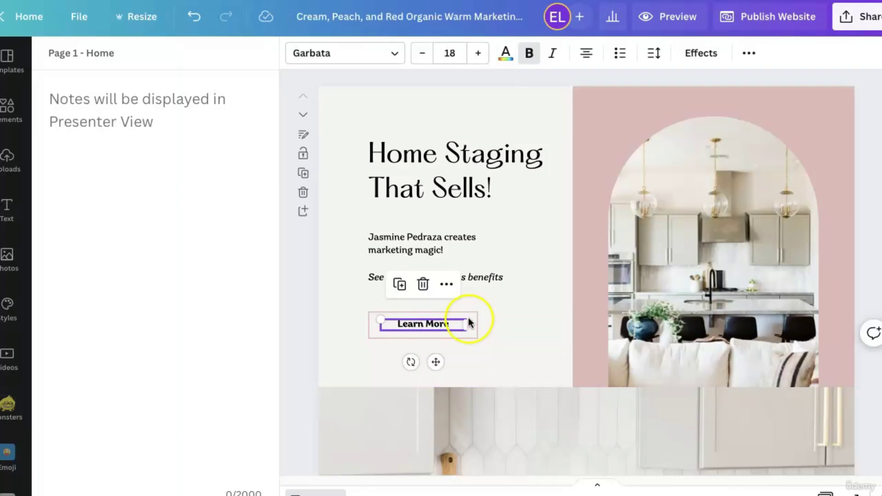
{"action": "scroll", "coordinate": [503, 331], "scroll_direction": "down", "scroll_amount": 10}
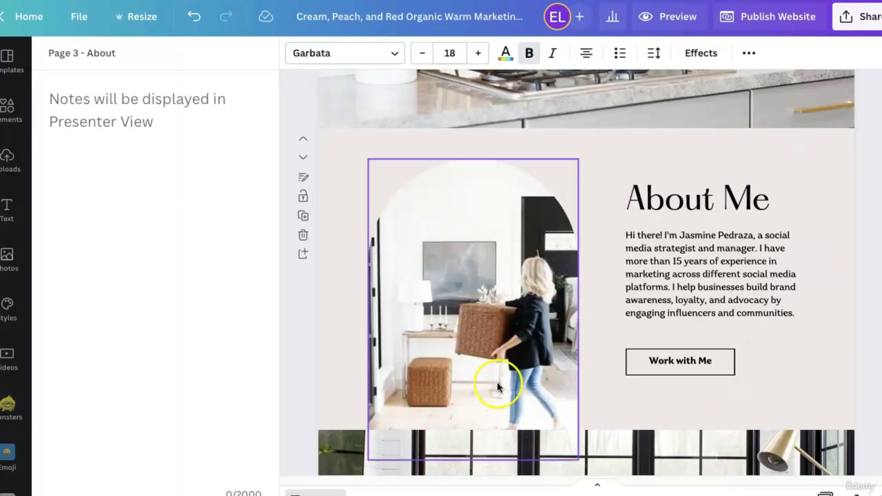
{"action": "scroll", "coordinate": [498, 380], "scroll_direction": "up", "scroll_amount": 10}
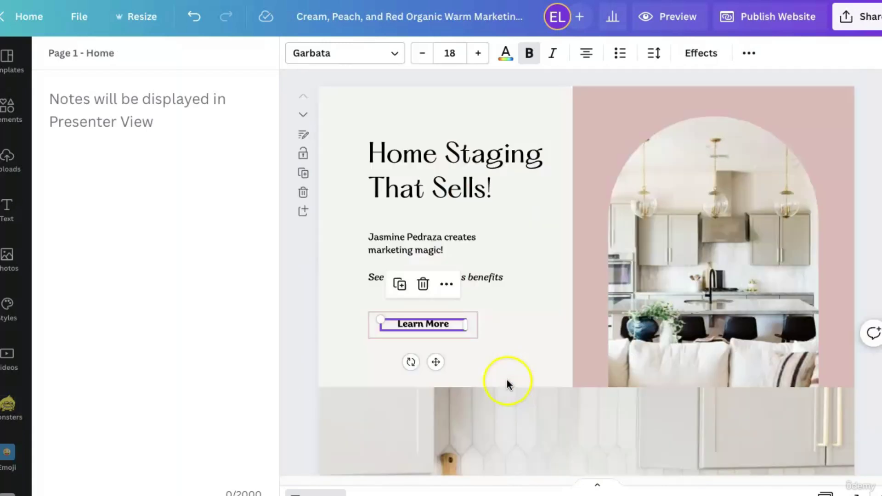
{"action": "double_click", "coordinate": [431, 322]}
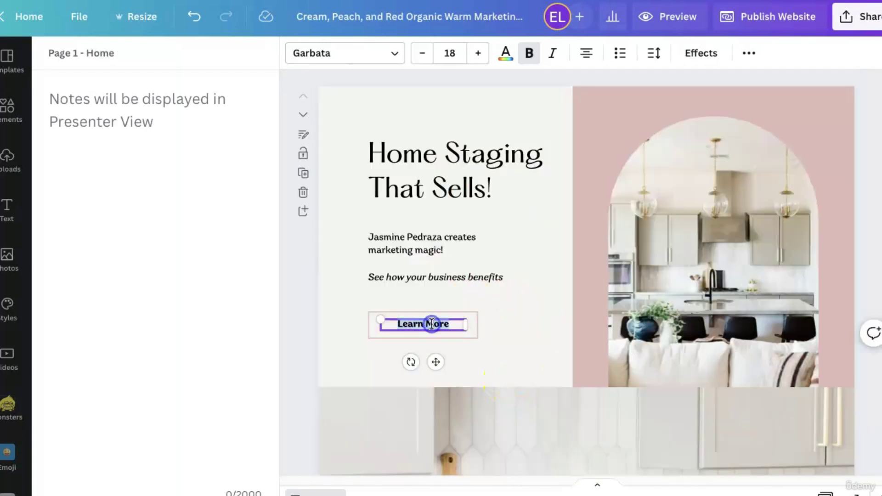
{"action": "left_click", "coordinate": [752, 57]}
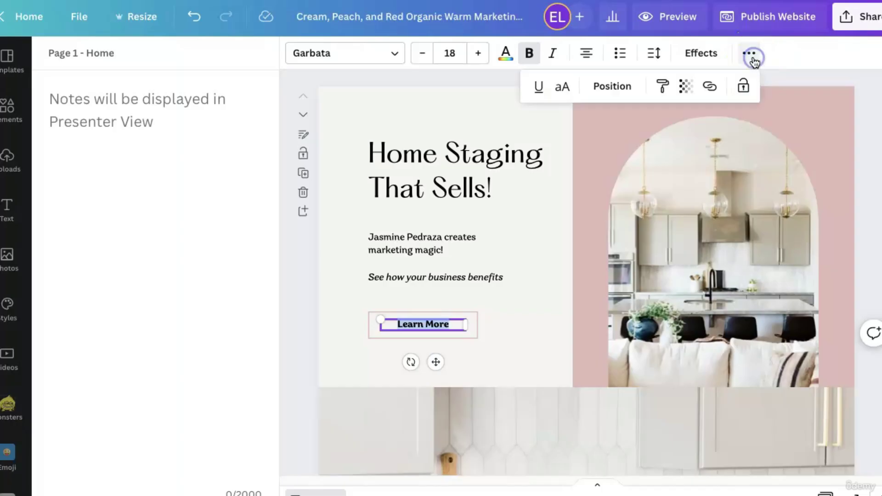
{"action": "left_click", "coordinate": [710, 87]}
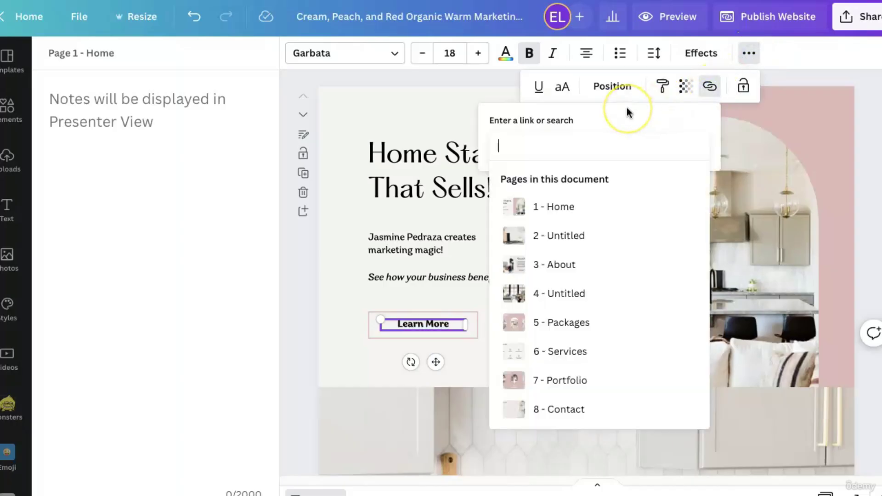
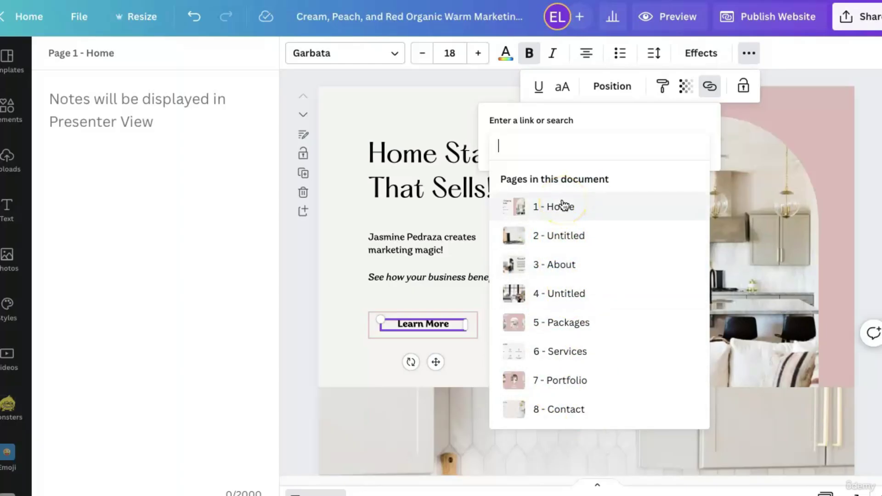
Link the Home page's Learn More button to page 3 - About.
{"action": "left_click", "coordinate": [559, 264]}
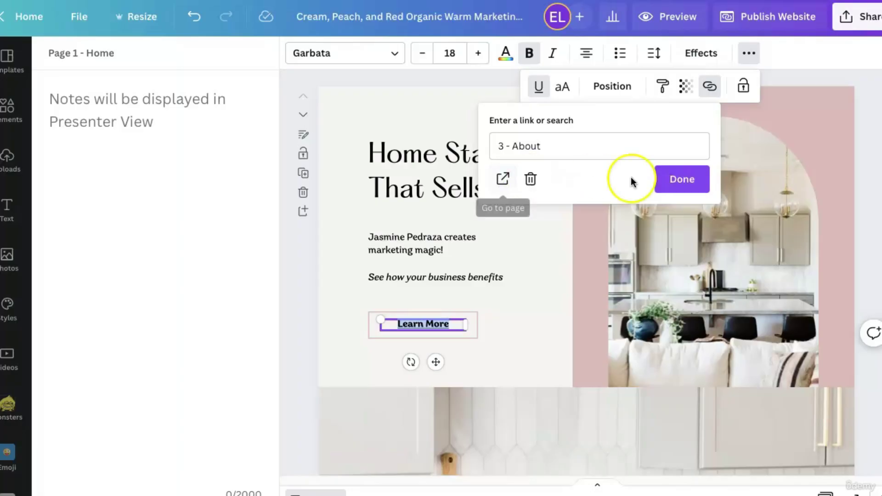
{"action": "left_click", "coordinate": [678, 179]}
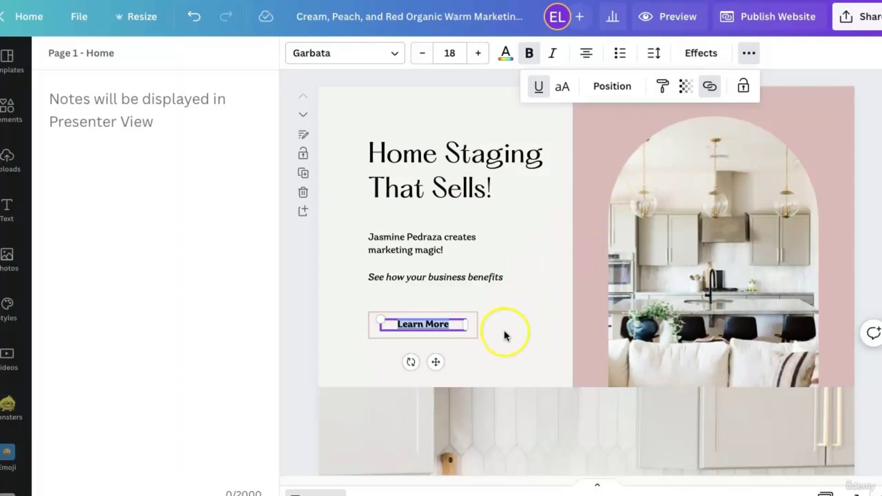
{"action": "scroll", "coordinate": [505, 331], "scroll_direction": "down", "scroll_amount": 10}
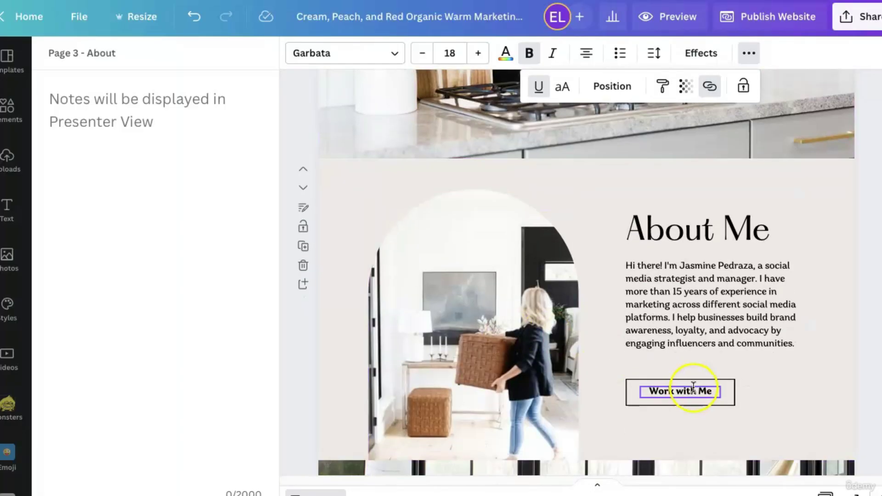
Link the About page's Work with Me button to page 5 - Packages.
{"action": "left_click", "coordinate": [701, 393]}
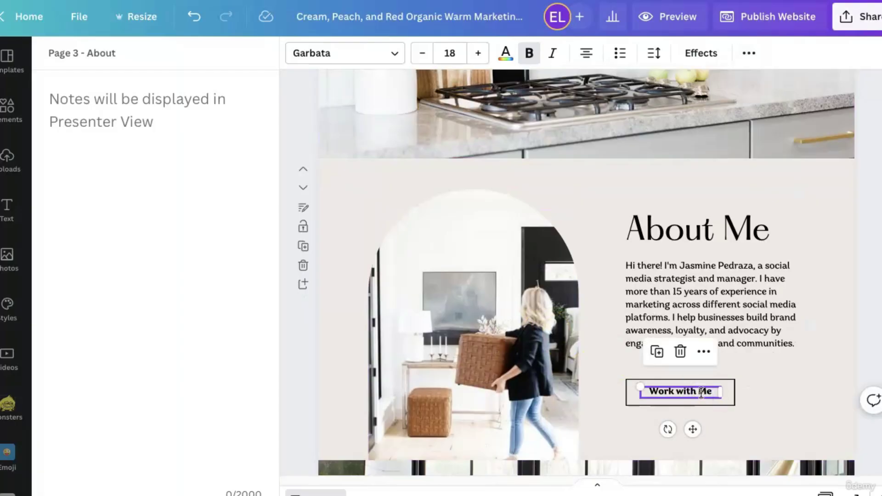
{"action": "scroll", "coordinate": [702, 393], "scroll_direction": "down", "scroll_amount": 10}
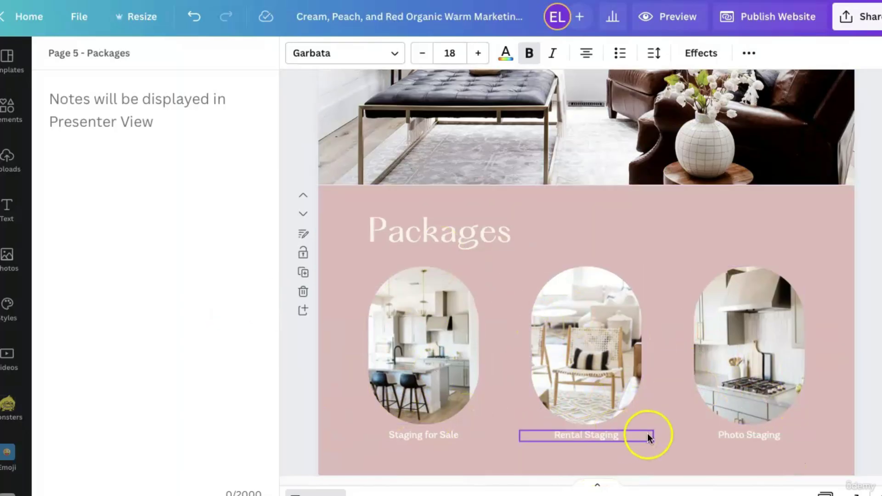
{"action": "scroll", "coordinate": [650, 435], "scroll_direction": "up", "scroll_amount": 10}
{"action": "left_click", "coordinate": [680, 243]}
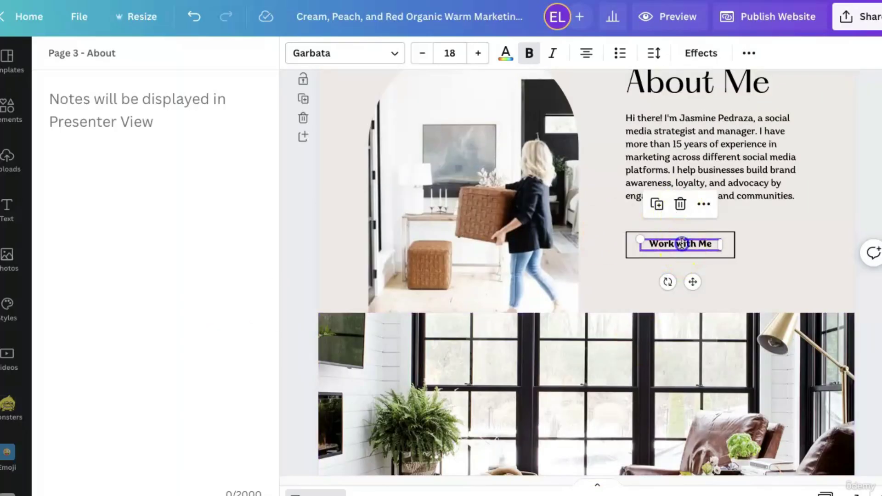
{"action": "left_click", "coordinate": [752, 54]}
{"action": "left_click", "coordinate": [712, 87]}
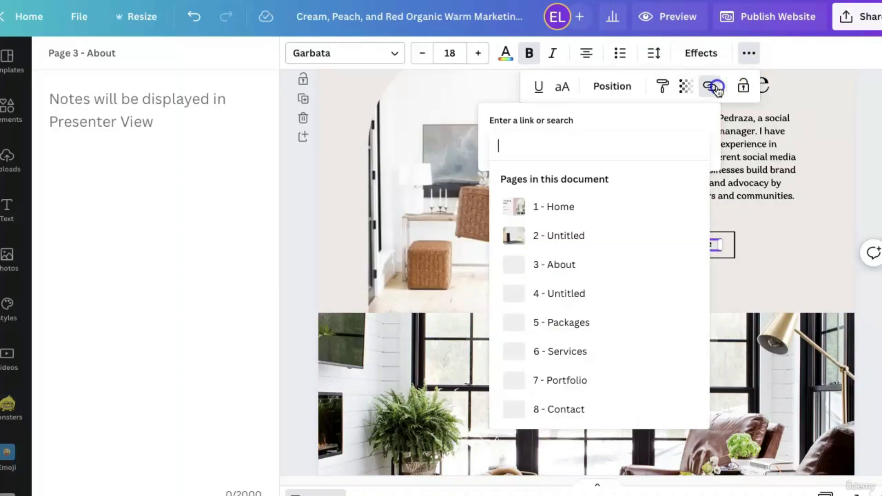
{"action": "left_click", "coordinate": [561, 323]}
{"action": "left_click", "coordinate": [682, 179]}
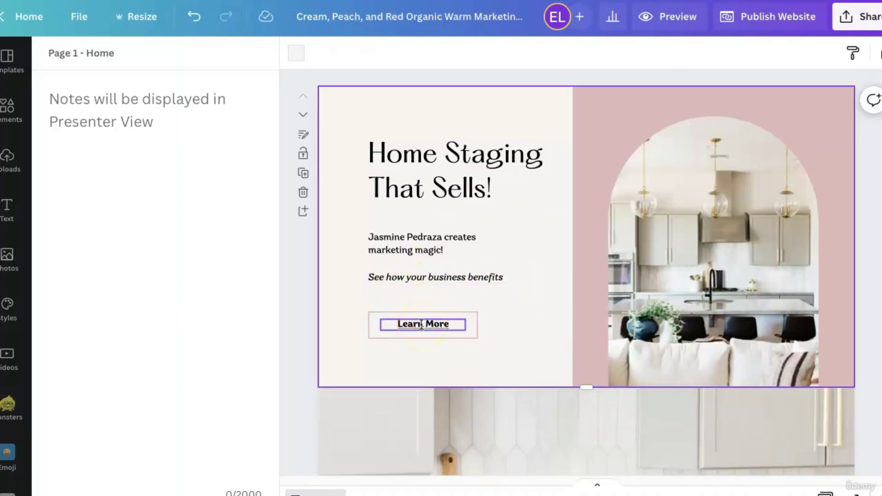
{"action": "left_click", "coordinate": [656, 27]}
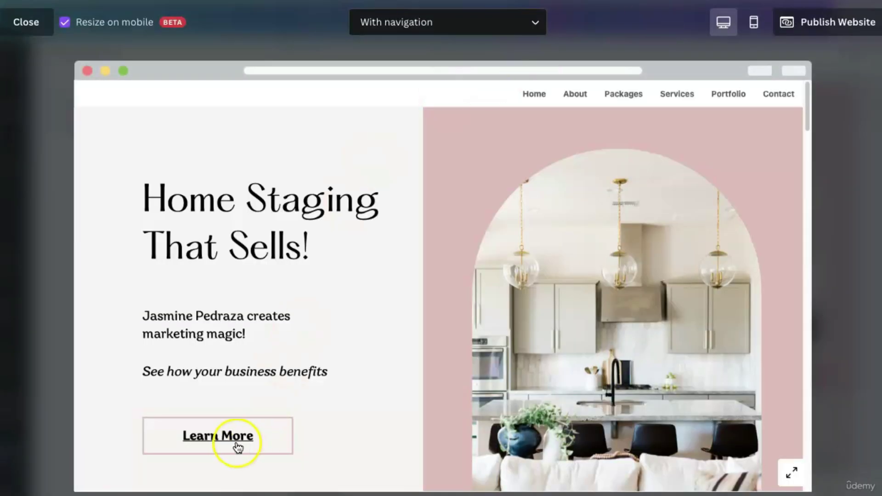
In the preview, test that Learn More and Work with Me jump to their sections.
{"action": "left_click", "coordinate": [221, 441]}
{"action": "left_click", "coordinate": [630, 251]}
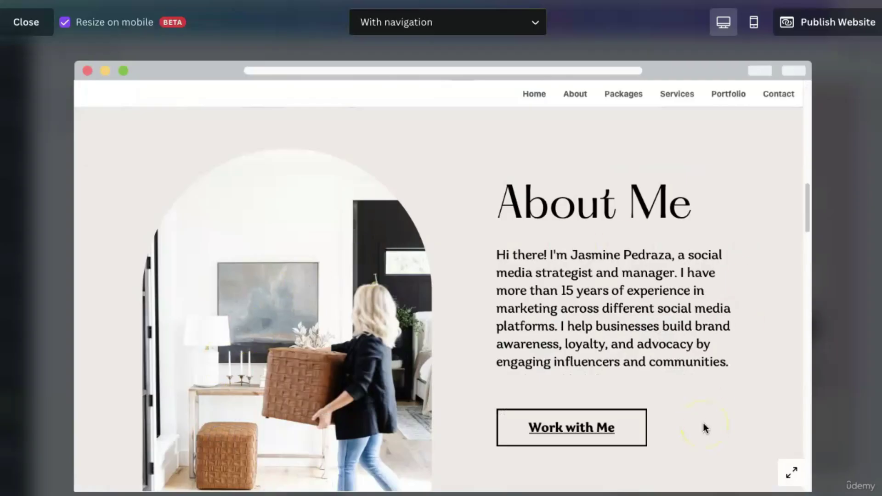
{"action": "left_click", "coordinate": [578, 434]}
{"action": "left_click", "coordinate": [579, 429]}
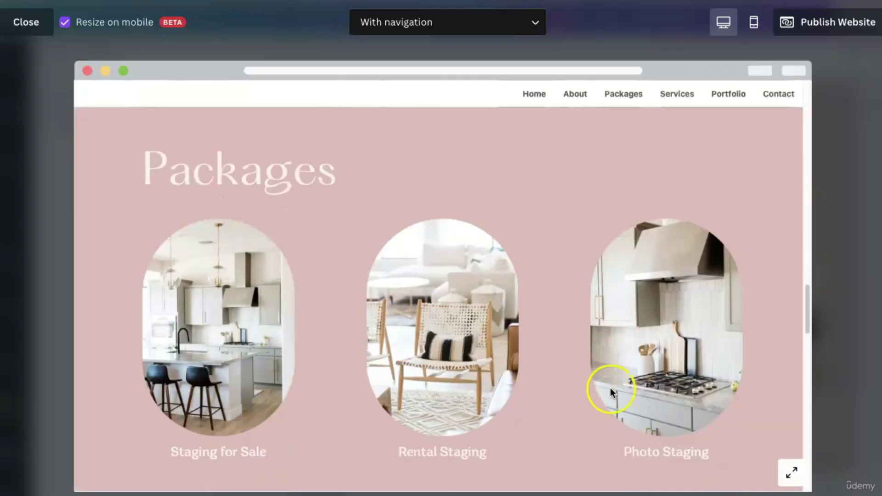
{"action": "scroll", "coordinate": [533, 372], "scroll_direction": "down", "scroll_amount": 15}
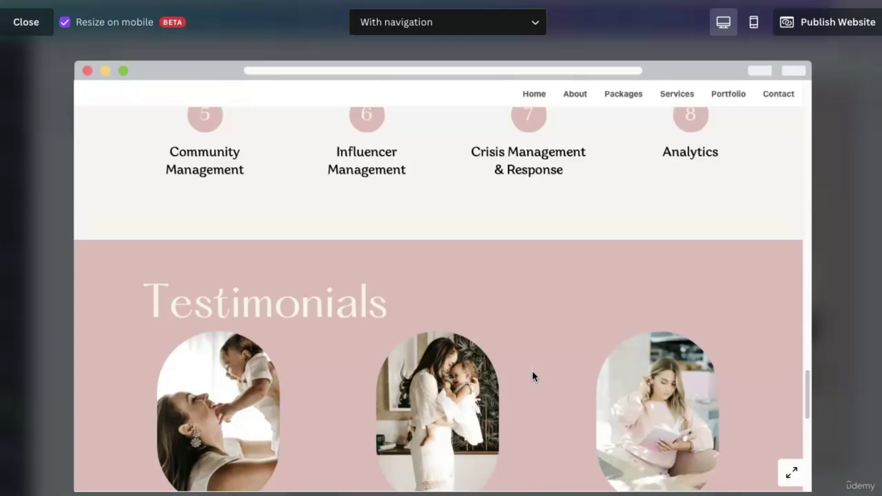
{"action": "scroll", "coordinate": [513, 381], "scroll_direction": "down", "scroll_amount": 3}
{"action": "scroll", "coordinate": [512, 381], "scroll_direction": "up", "scroll_amount": 20}
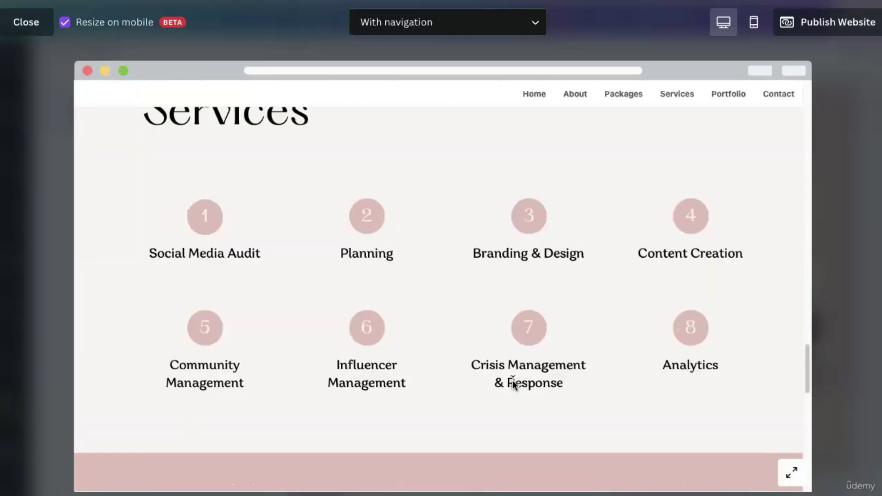
{"action": "scroll", "coordinate": [512, 381], "scroll_direction": "up", "scroll_amount": 8}
Check the Home and Packages navigation links, then switch the preview to phone layout.
{"action": "left_click", "coordinate": [526, 94]}
{"action": "left_click", "coordinate": [627, 96]}
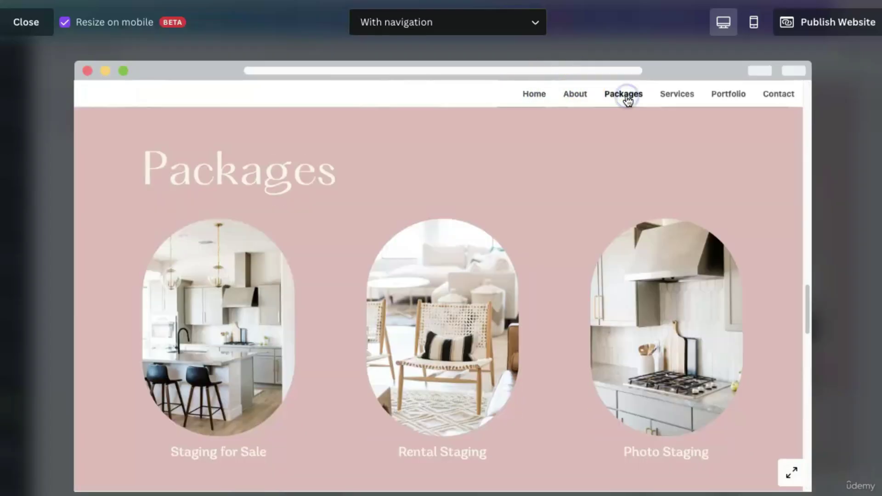
{"action": "scroll", "coordinate": [394, 319], "scroll_direction": "down", "scroll_amount": 5}
{"action": "scroll", "coordinate": [501, 331], "scroll_direction": "up", "scroll_amount": 15}
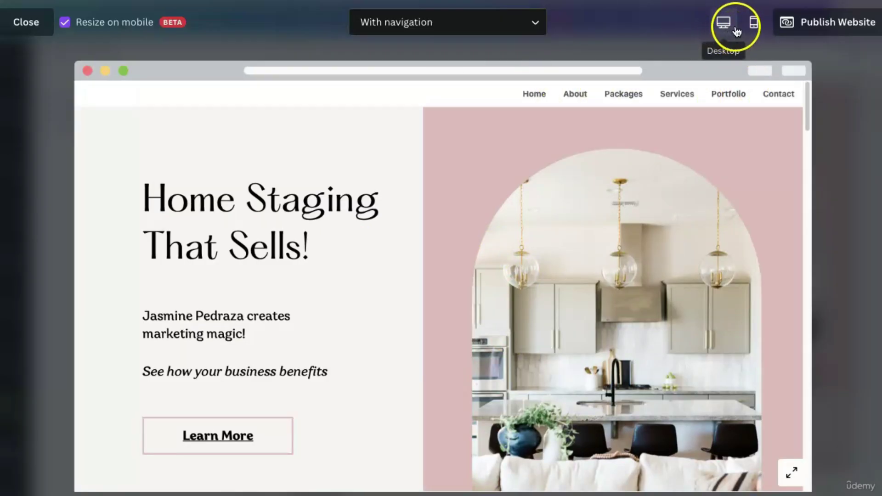
{"action": "left_click", "coordinate": [754, 27]}
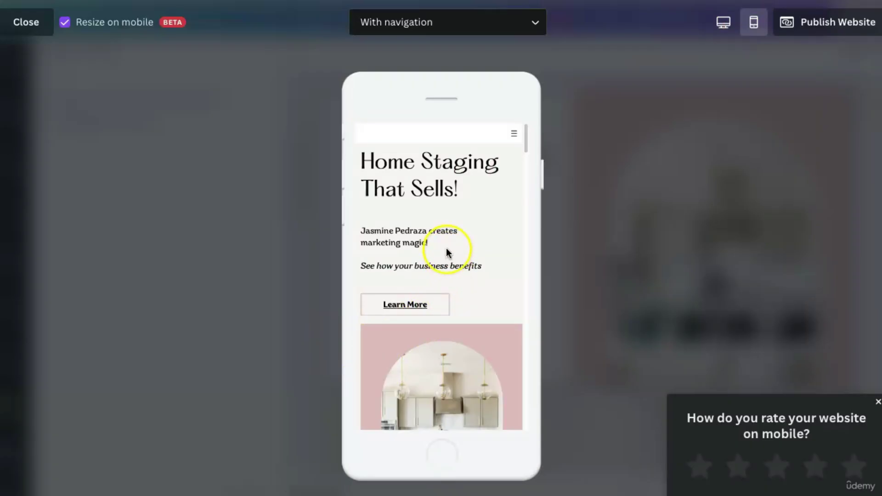
{"action": "scroll", "coordinate": [485, 354], "scroll_direction": "down", "scroll_amount": 1}
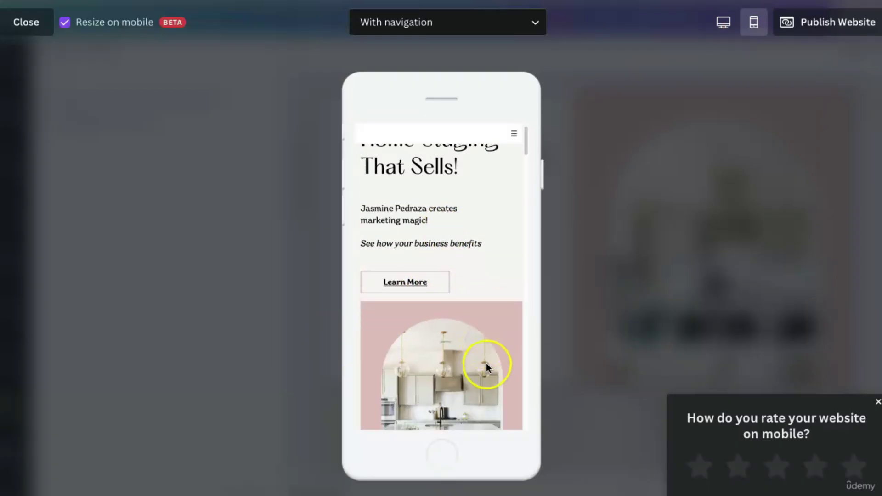
{"action": "left_click", "coordinate": [878, 402]}
{"action": "scroll", "coordinate": [448, 337], "scroll_direction": "up", "scroll_amount": 1}
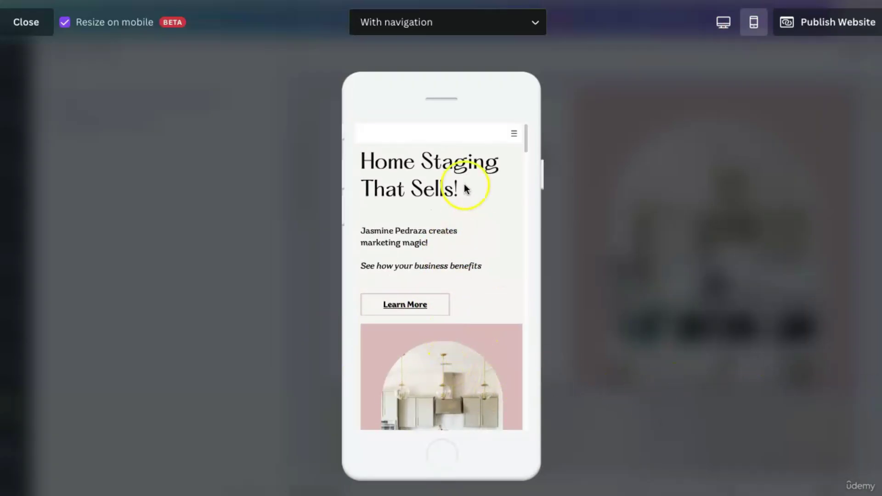
{"action": "scroll", "coordinate": [441, 322], "scroll_direction": "down", "scroll_amount": 10}
{"action": "scroll", "coordinate": [440, 323], "scroll_direction": "down", "scroll_amount": 10}
{"action": "left_click", "coordinate": [563, 216]}
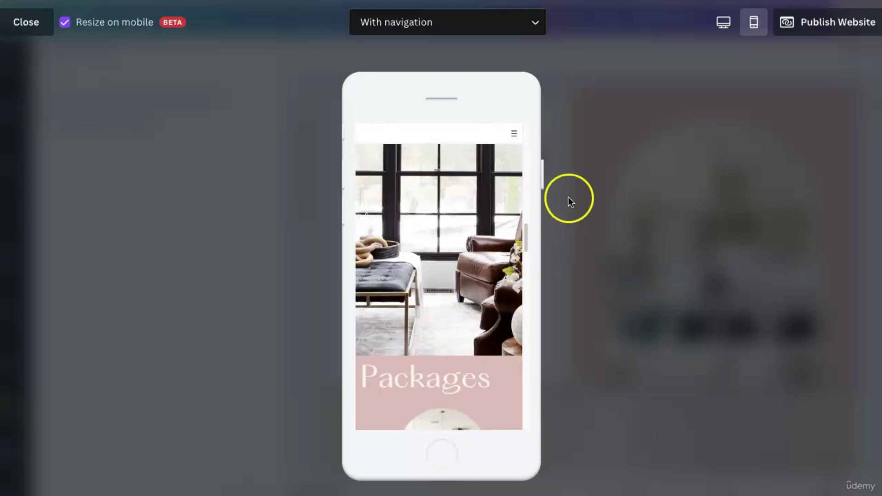
{"action": "scroll", "coordinate": [475, 307], "scroll_direction": "down", "scroll_amount": 5}
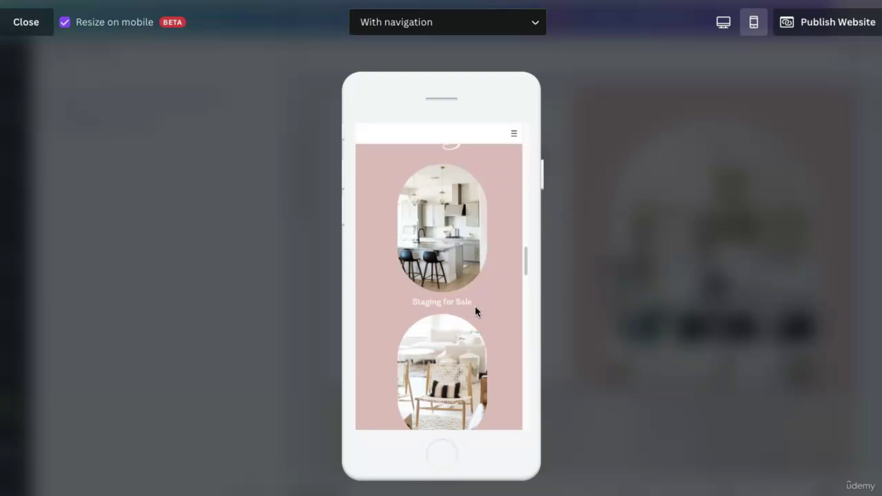
{"action": "scroll", "coordinate": [475, 307], "scroll_direction": "down", "scroll_amount": 5}
{"action": "scroll", "coordinate": [475, 307], "scroll_direction": "up", "scroll_amount": 15}
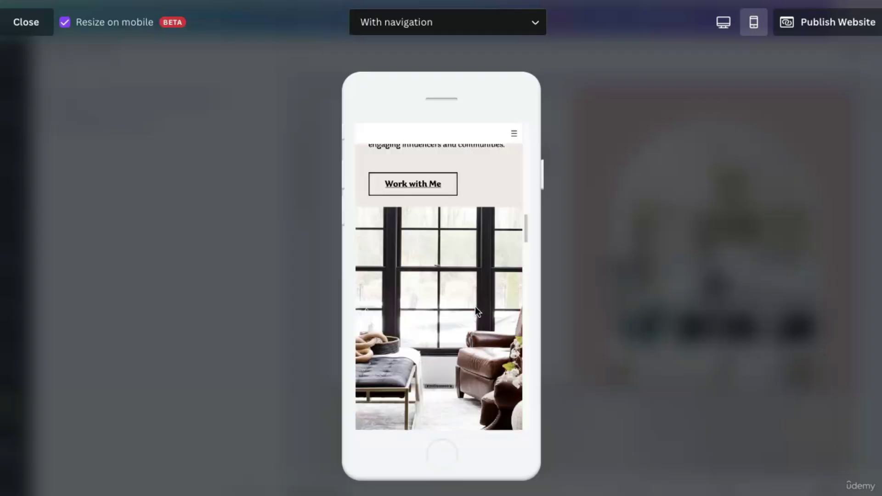
{"action": "left_click", "coordinate": [481, 296]}
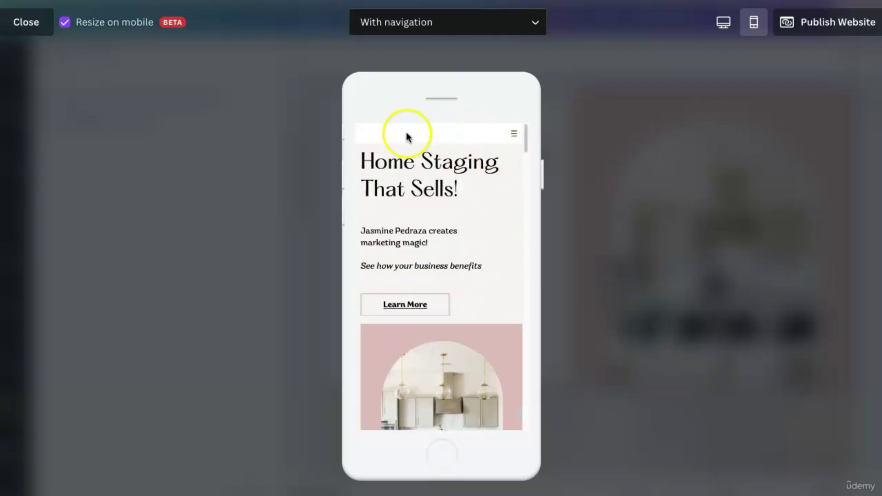
{"action": "left_click", "coordinate": [516, 137]}
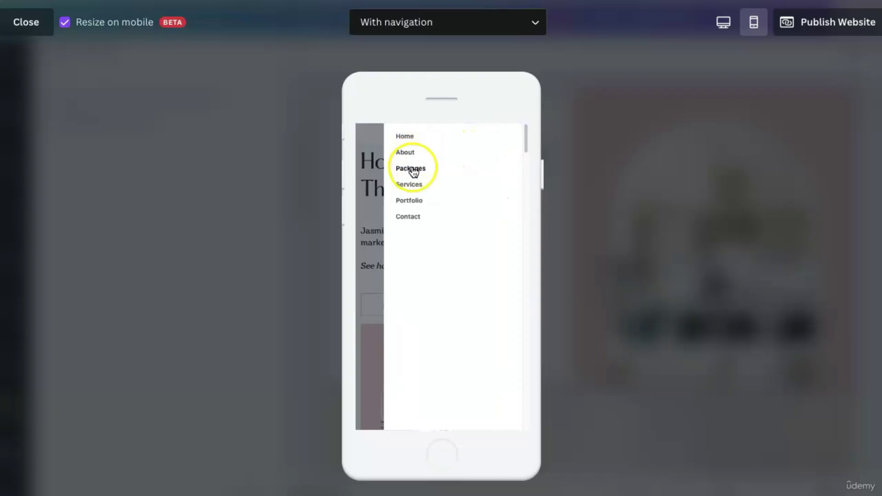
{"action": "left_click", "coordinate": [412, 170]}
{"action": "left_click", "coordinate": [368, 228]}
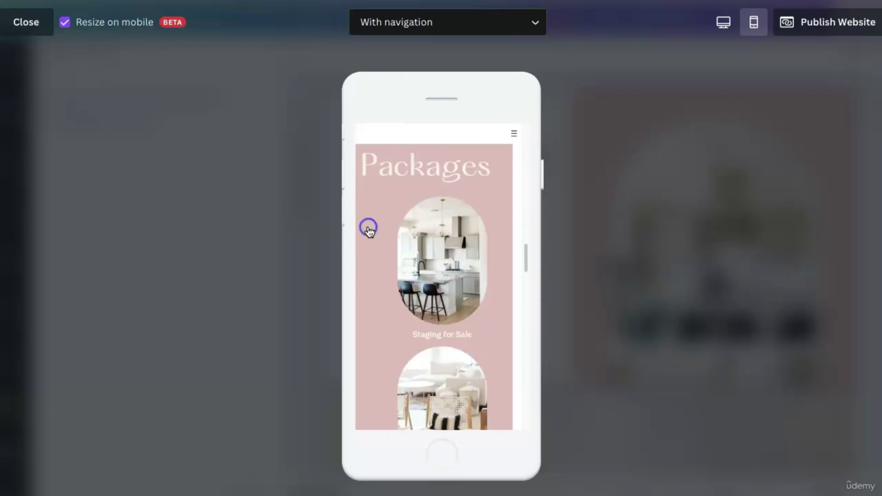
{"action": "scroll", "coordinate": [414, 279], "scroll_direction": "up", "scroll_amount": 10}
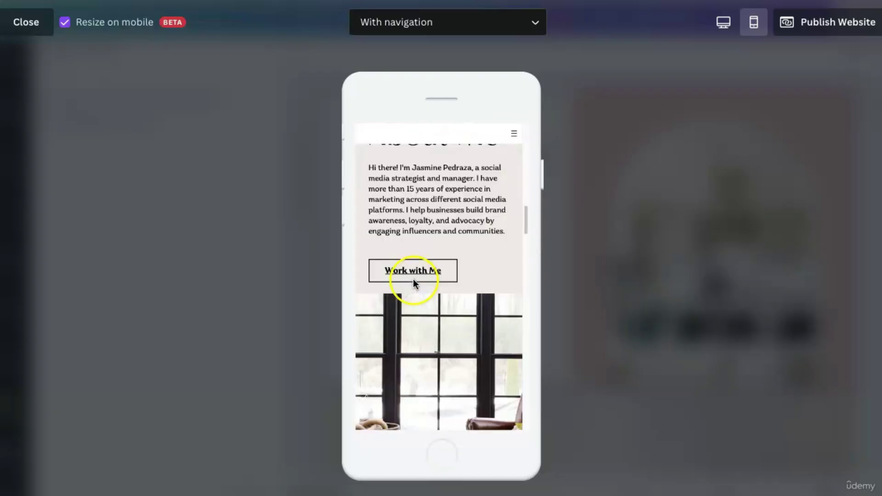
{"action": "left_click", "coordinate": [410, 305]}
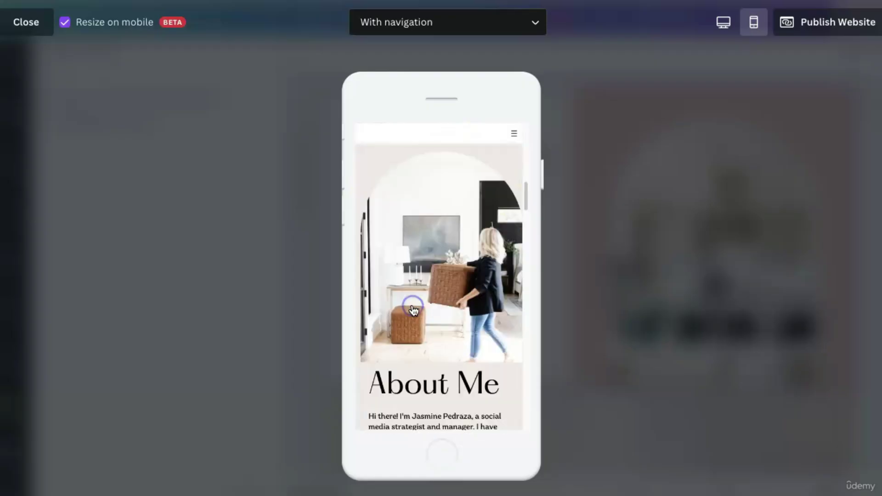
{"action": "left_click", "coordinate": [723, 22]}
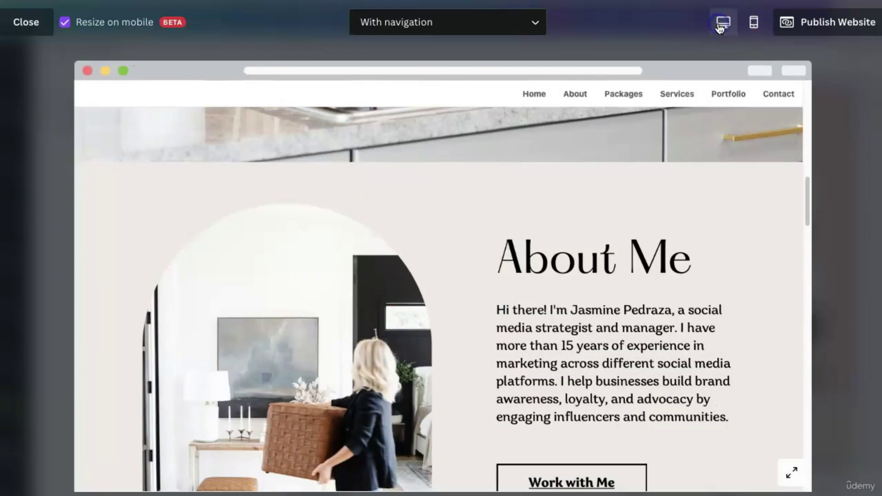
Close the website preview and return to the editor on page 8 - Contact.
{"action": "scroll", "coordinate": [711, 377], "scroll_direction": "down", "scroll_amount": 7}
{"action": "scroll", "coordinate": [711, 376], "scroll_direction": "up", "scroll_amount": 20}
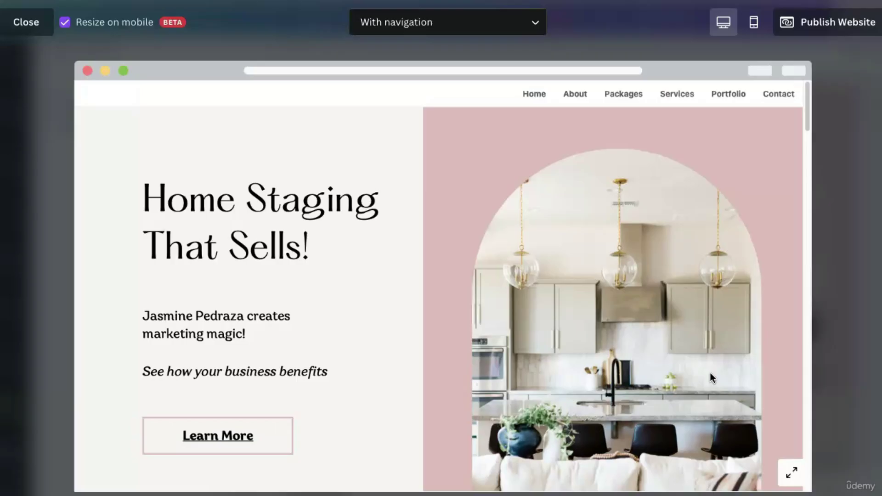
{"action": "left_click", "coordinate": [25, 22]}
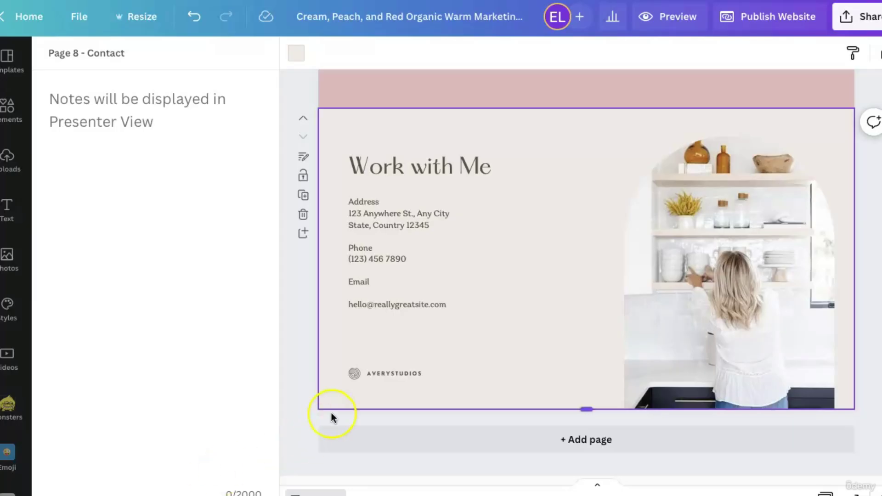
Search Elements for 'instagram' and add the black circular Instagram logo to the page.
{"action": "scroll", "coordinate": [429, 246], "scroll_direction": "up", "scroll_amount": 8}
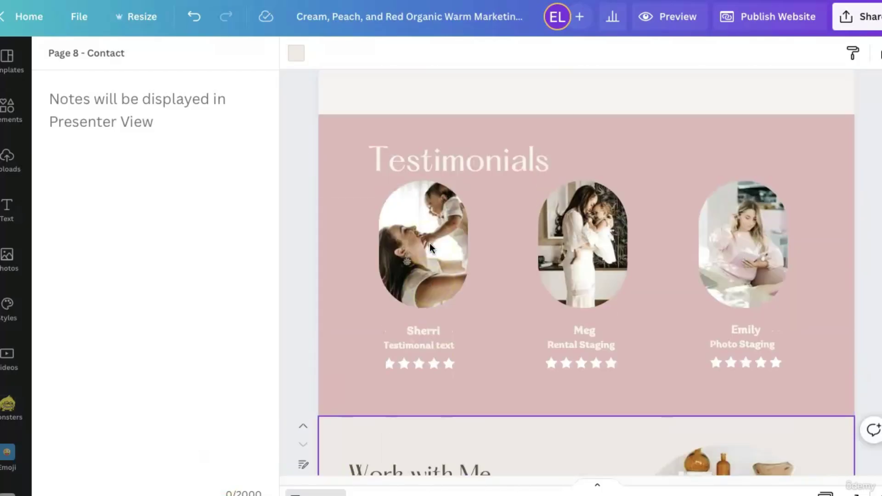
{"action": "scroll", "coordinate": [429, 247], "scroll_direction": "down", "scroll_amount": 3}
{"action": "scroll", "coordinate": [429, 243], "scroll_direction": "down", "scroll_amount": 5}
{"action": "left_click", "coordinate": [476, 322]}
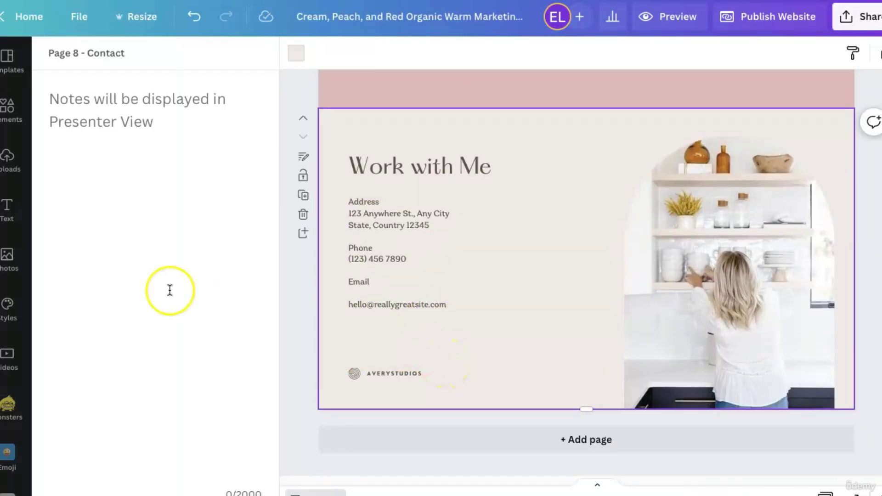
{"action": "left_click", "coordinate": [13, 115]}
{"action": "left_click", "coordinate": [112, 58]}
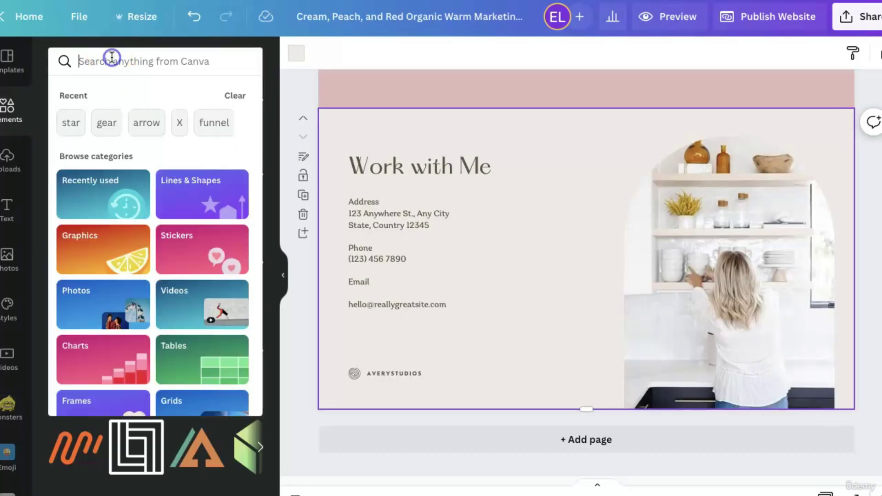
{"action": "type", "text": "inst"}
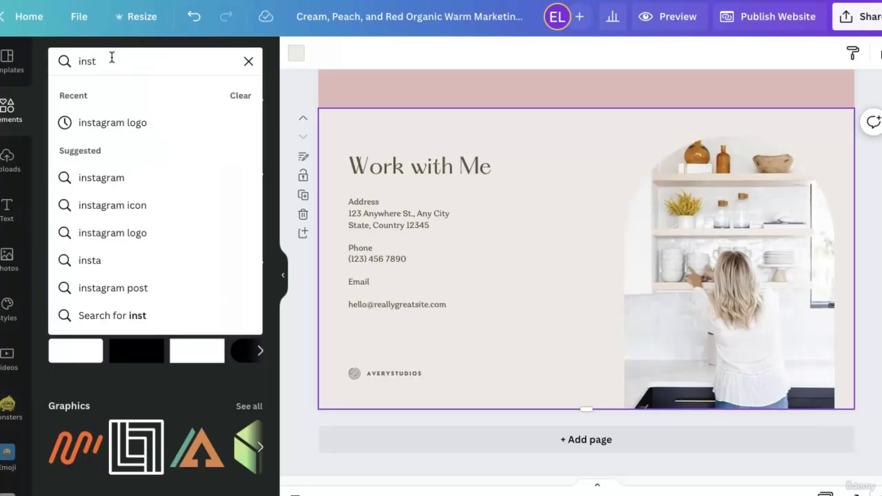
{"action": "key", "text": "BackSpace"}
{"action": "key", "text": "BackSpace"}
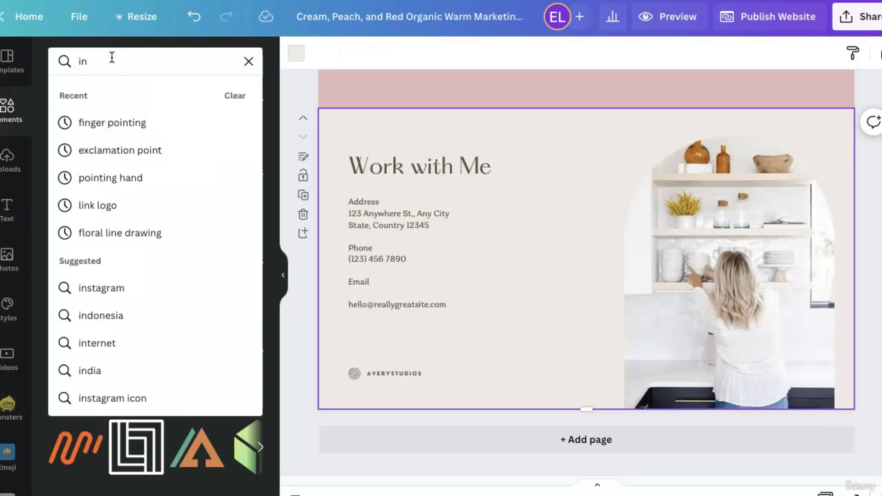
{"action": "type", "text": "stagram"}
{"action": "key", "text": "Return"}
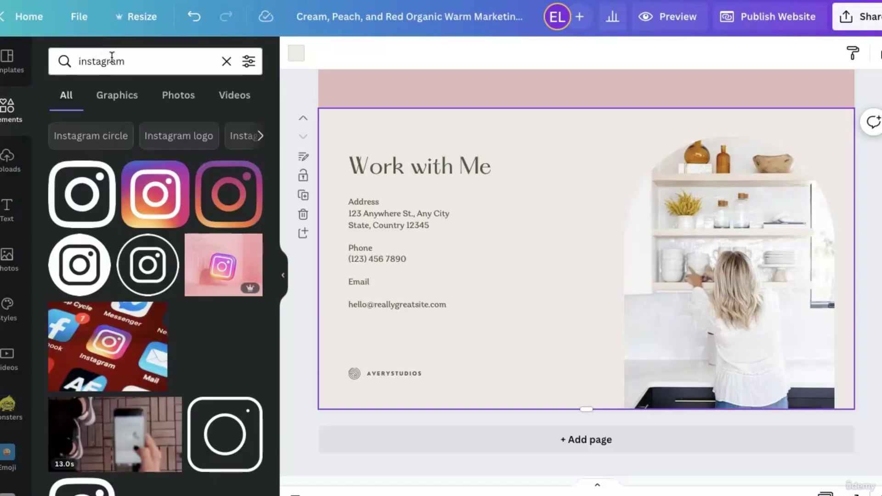
{"action": "left_click", "coordinate": [76, 276]}
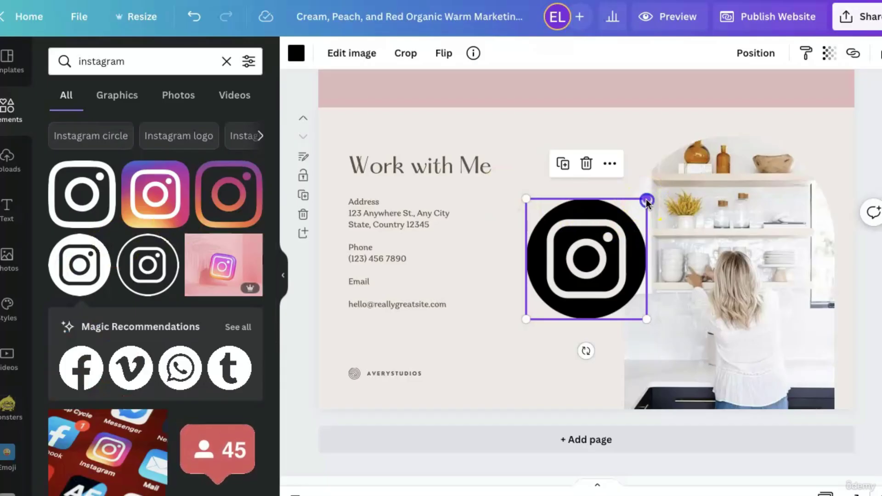
Shrink the Instagram icon to about 47 px and place it below the email address.
{"action": "left_click_drag", "start_coordinate": [646, 200], "coordinate": [559, 317]}
{"action": "left_click_drag", "start_coordinate": [551, 348], "coordinate": [363, 339]}
{"action": "left_click", "coordinate": [396, 351]}
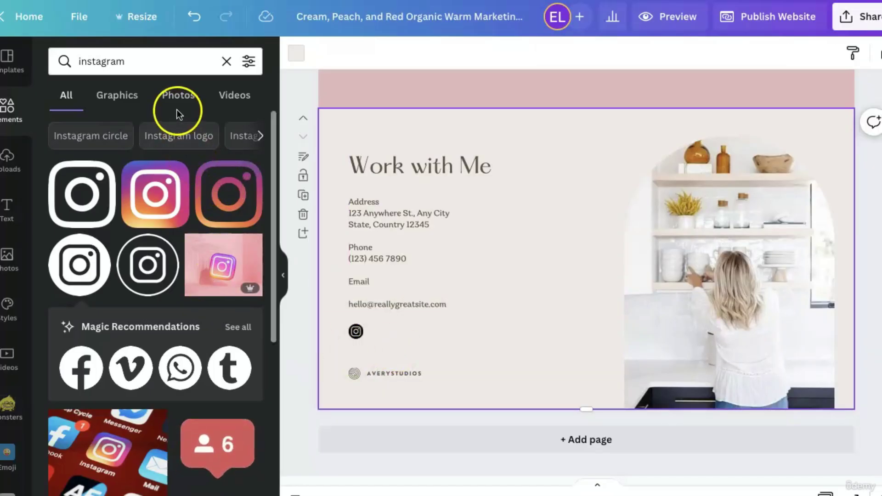
Add a 'facebook' circle logo, shrink it to 64x64 and place it beside the Instagram icon.
{"action": "left_click", "coordinate": [188, 69]}
{"action": "double_click", "coordinate": [188, 69]}
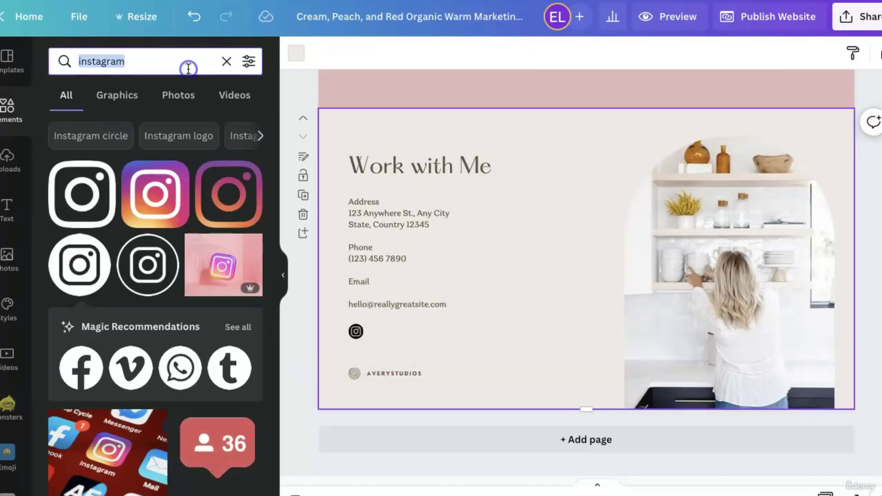
{"action": "type", "text": "facebook"}
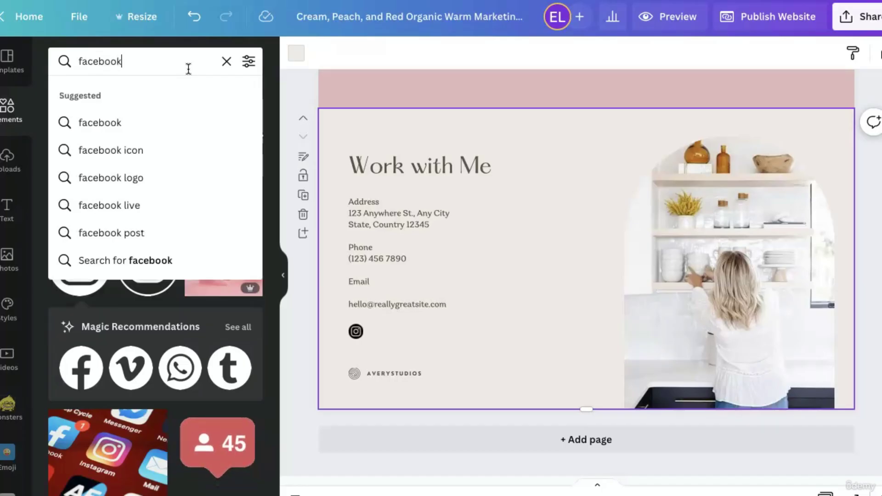
{"action": "key", "text": "Return"}
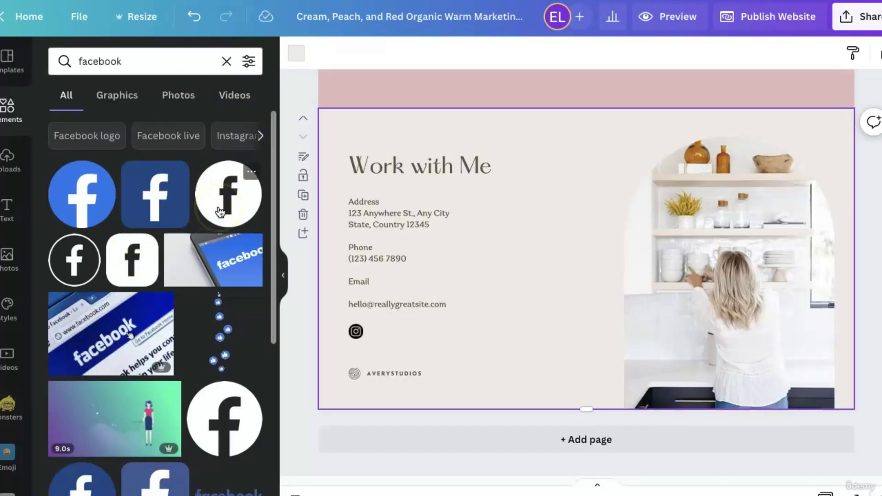
{"action": "left_click", "coordinate": [225, 419]}
{"action": "left_click_drag", "start_coordinate": [647, 317], "coordinate": [390, 366]}
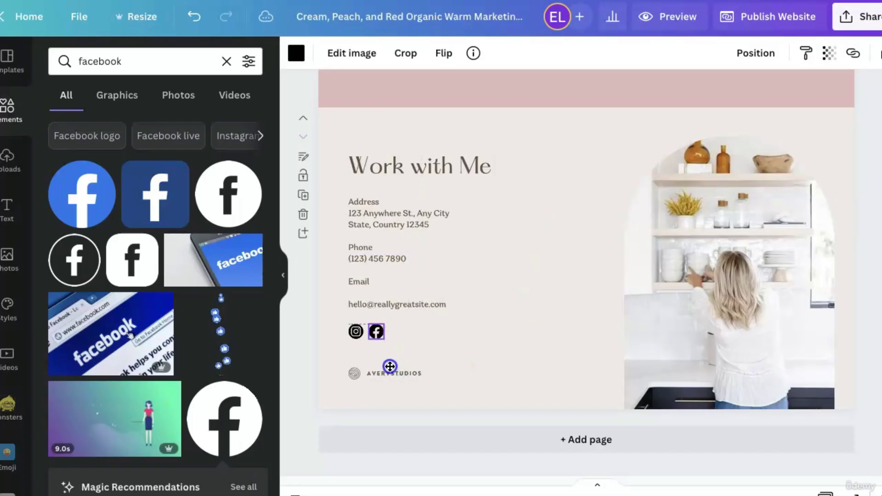
{"action": "left_click", "coordinate": [413, 349]}
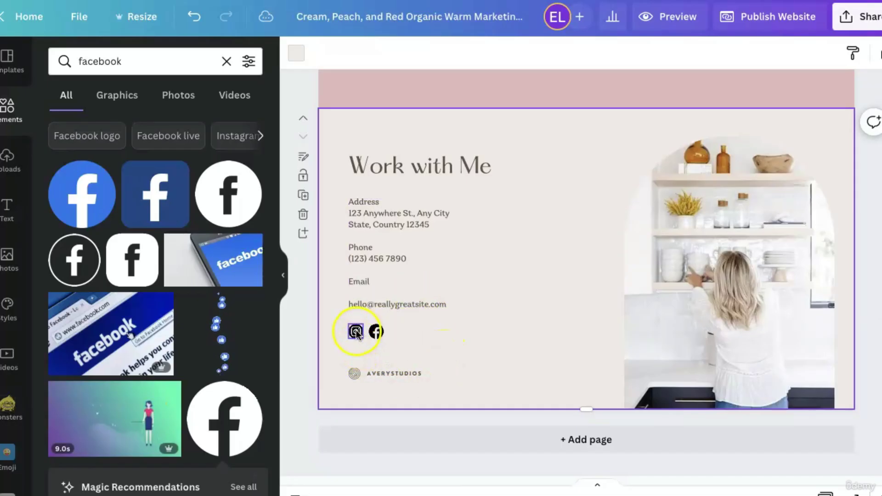
{"action": "left_click", "coordinate": [356, 331]}
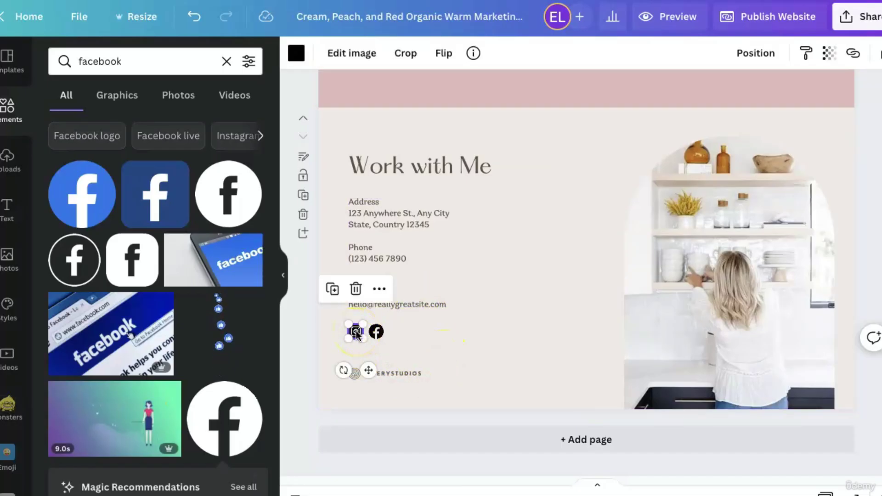
Link the Instagram icon to the pasted Instagram profile URL.
{"action": "left_click", "coordinate": [853, 55]}
{"action": "left_click", "coordinate": [721, 111]}
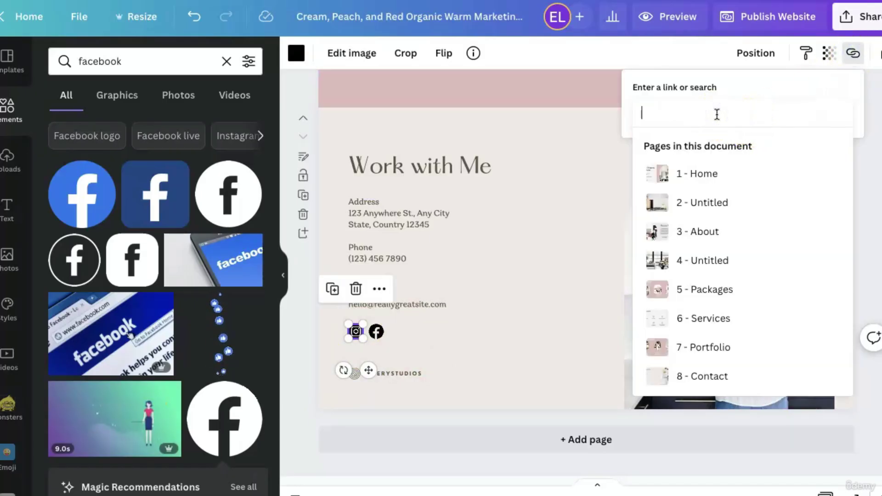
{"action": "type", "text": "https://www.instagram.com/bonjour.branding"}
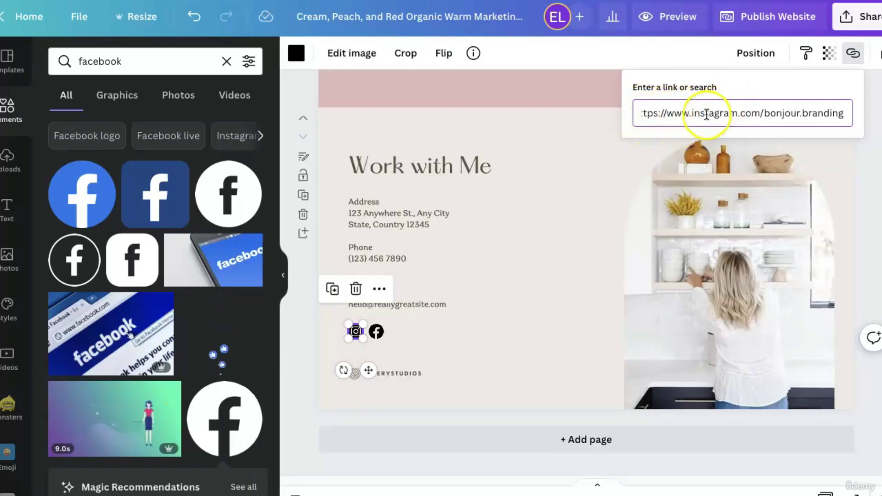
{"action": "key", "text": "Return"}
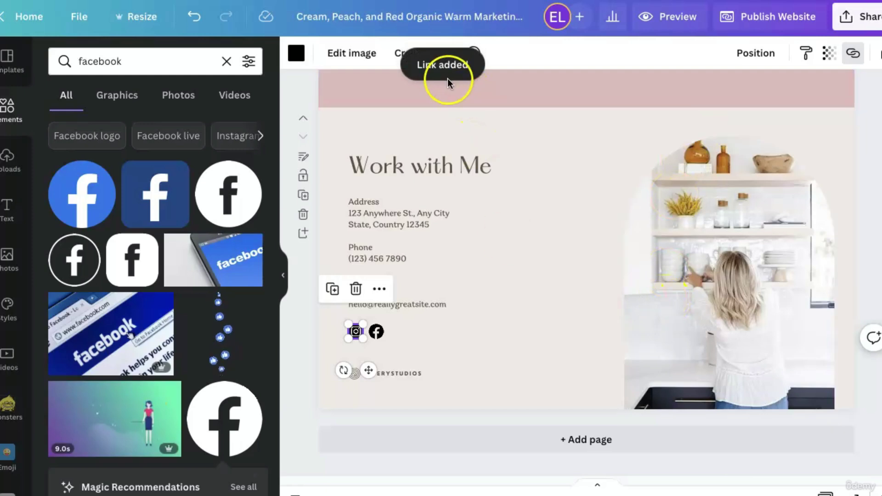
{"action": "left_click", "coordinate": [415, 344]}
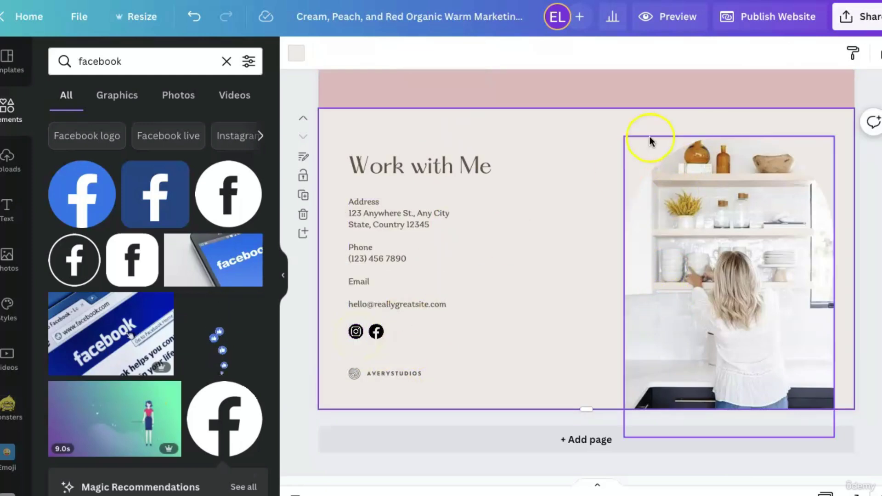
{"action": "left_click", "coordinate": [670, 26]}
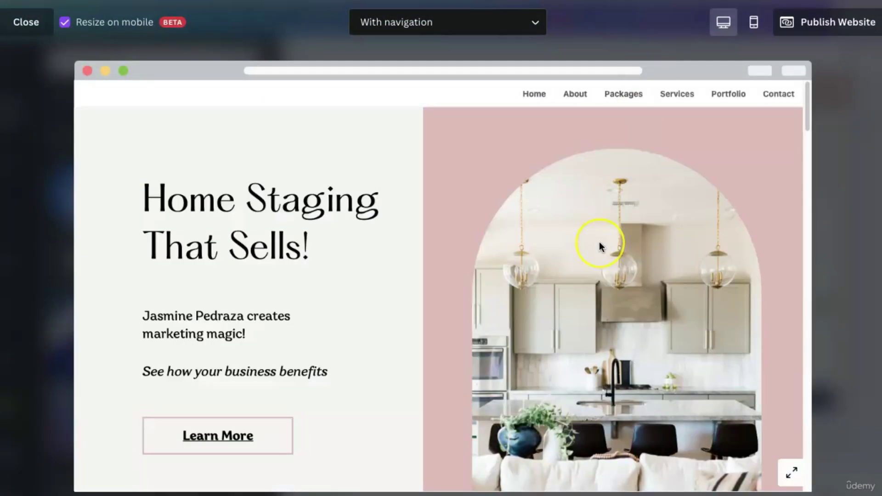
{"action": "scroll", "coordinate": [600, 246], "scroll_direction": "down", "scroll_amount": 20}
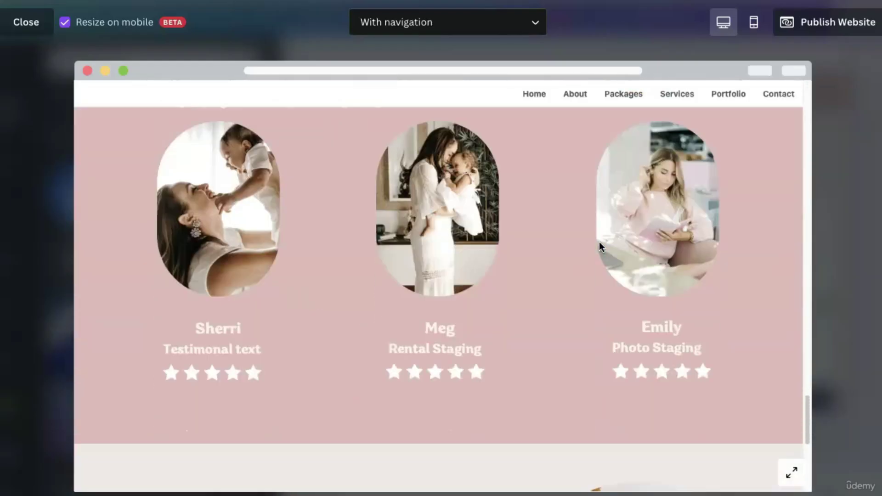
{"action": "scroll", "coordinate": [599, 244], "scroll_direction": "down", "scroll_amount": 8}
{"action": "left_click", "coordinate": [209, 390]}
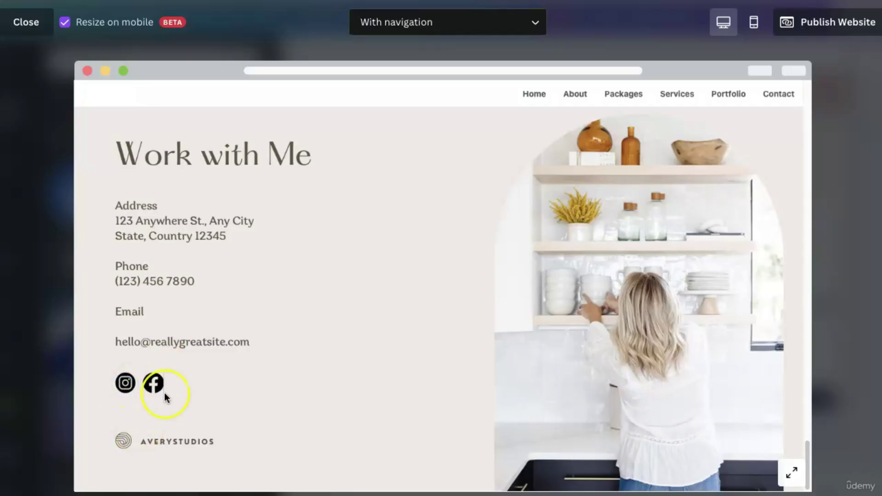
{"action": "left_click", "coordinate": [30, 29]}
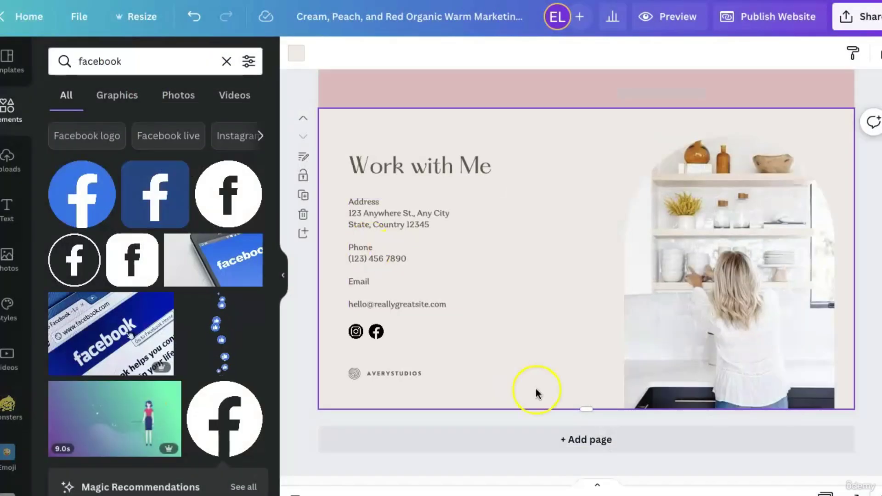
{"action": "left_click", "coordinate": [356, 331]}
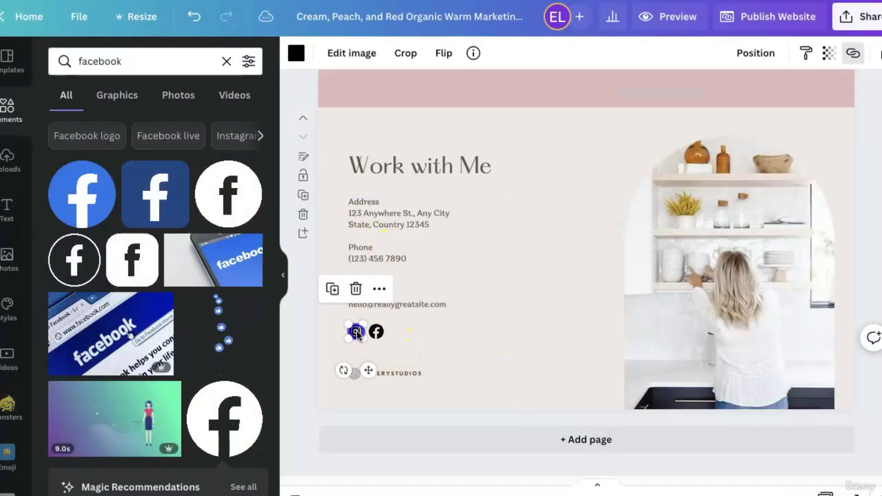
{"action": "left_click", "coordinate": [379, 291]}
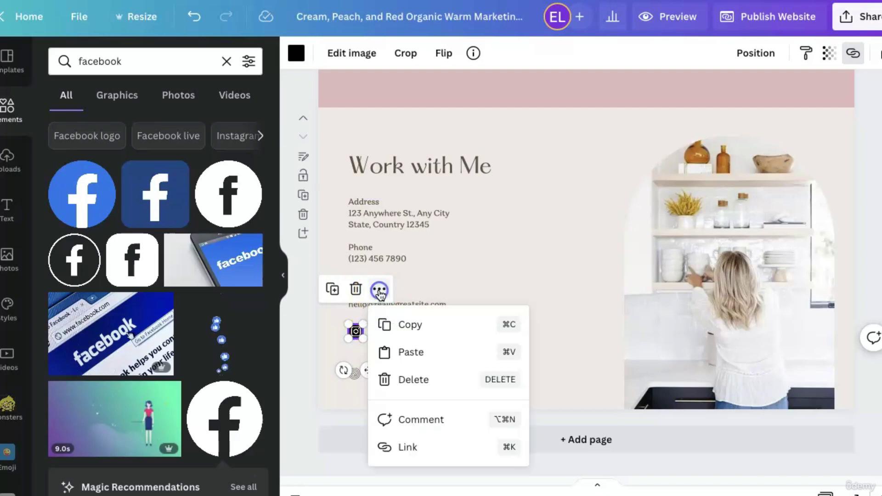
{"action": "left_click", "coordinate": [436, 457]}
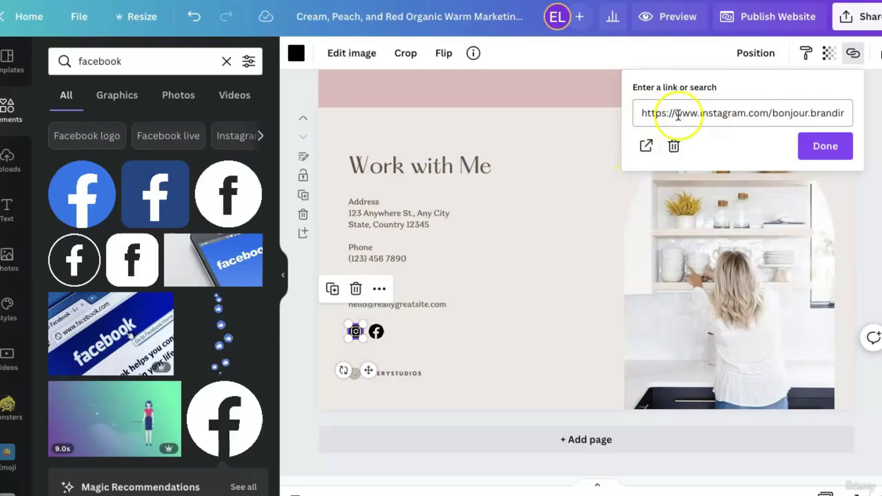
{"action": "left_click", "coordinate": [586, 291]}
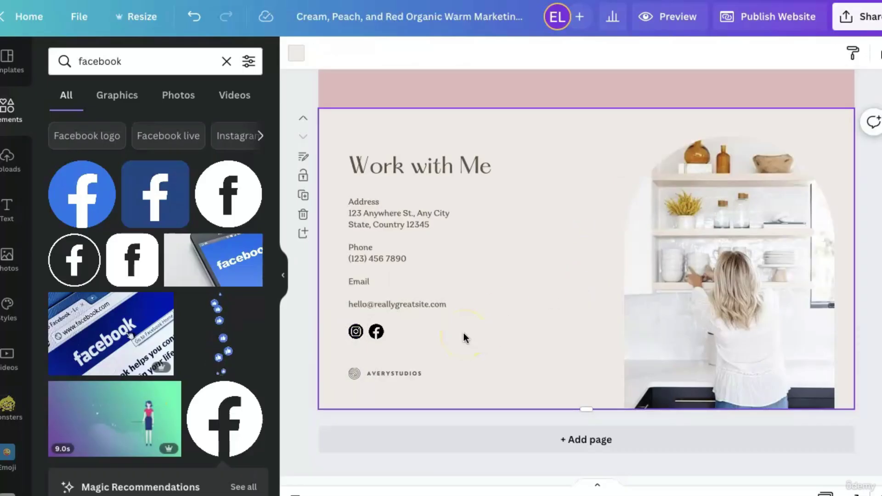
Highlight the email address line in the Contact page's Work with Me details.
{"action": "left_click", "coordinate": [398, 305]}
{"action": "double_click", "coordinate": [397, 305]}
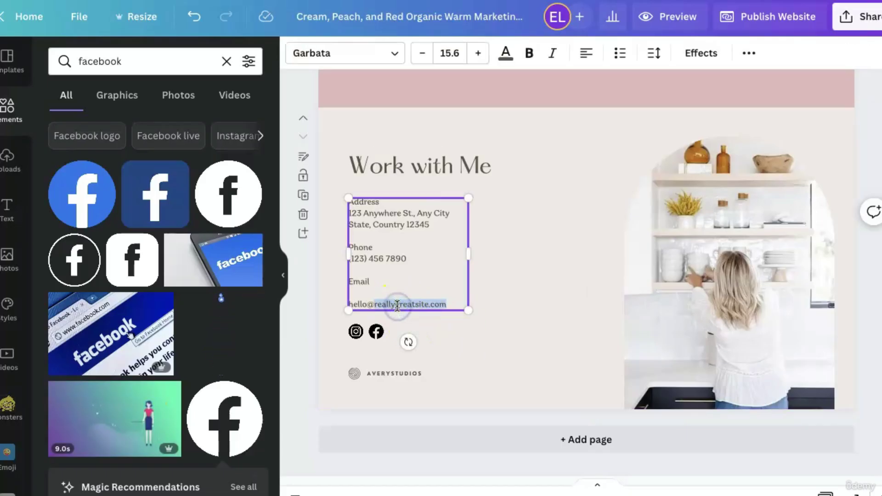
{"action": "left_click", "coordinate": [397, 306]}
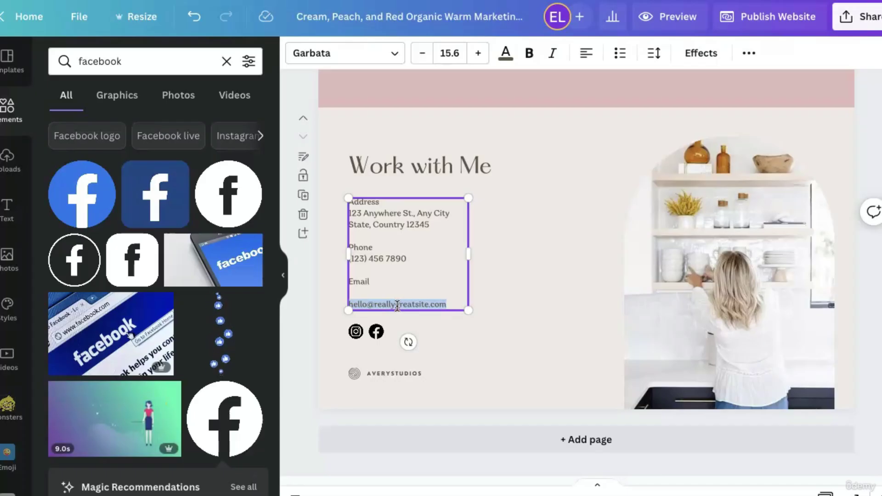
{"action": "left_click", "coordinate": [404, 331]}
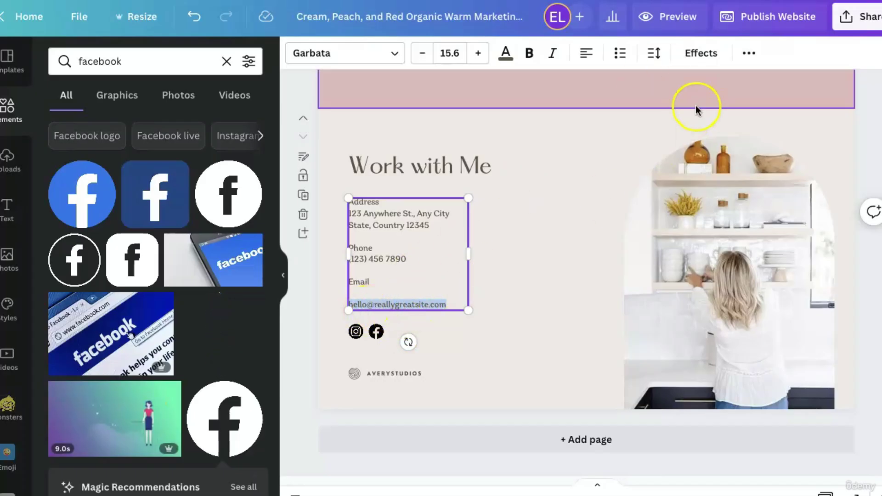
Link the highlighted email line to the business email address.
{"action": "left_click", "coordinate": [747, 57]}
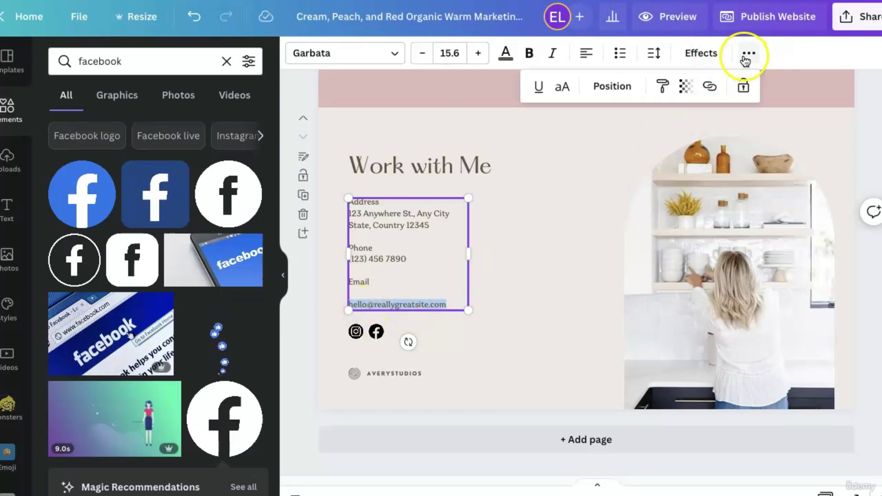
{"action": "left_click", "coordinate": [710, 86]}
{"action": "left_click", "coordinate": [574, 149]}
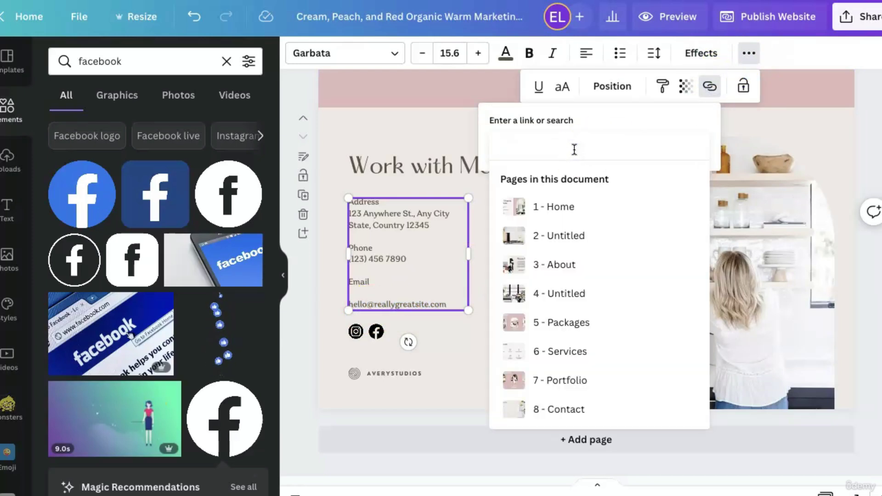
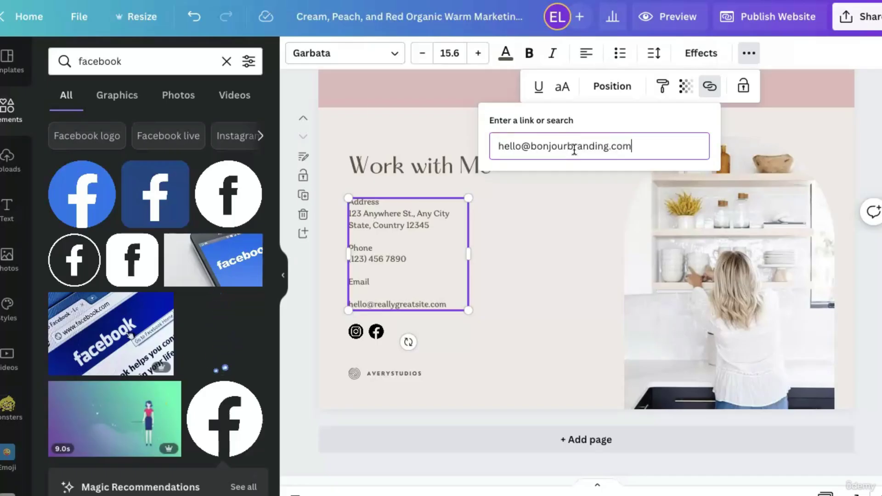
{"action": "key", "text": "Return"}
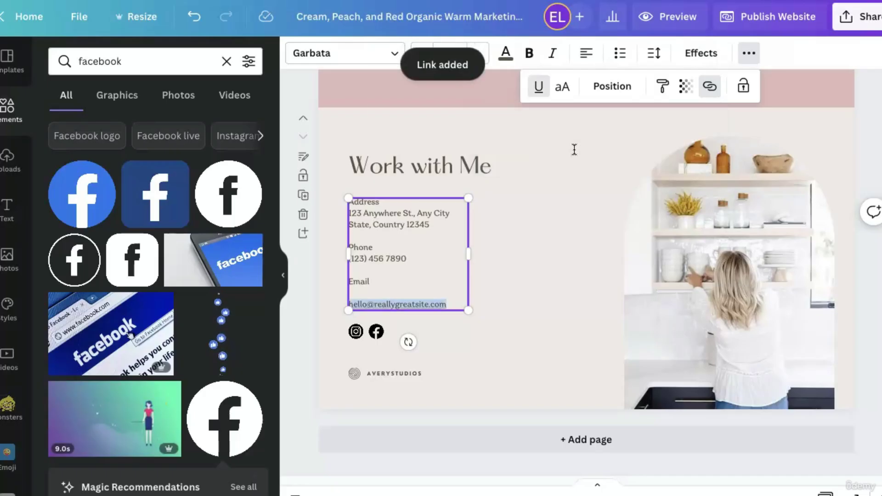
Reselect the contact details text to check the email link is applied.
{"action": "left_click", "coordinate": [512, 287]}
{"action": "left_click", "coordinate": [421, 302]}
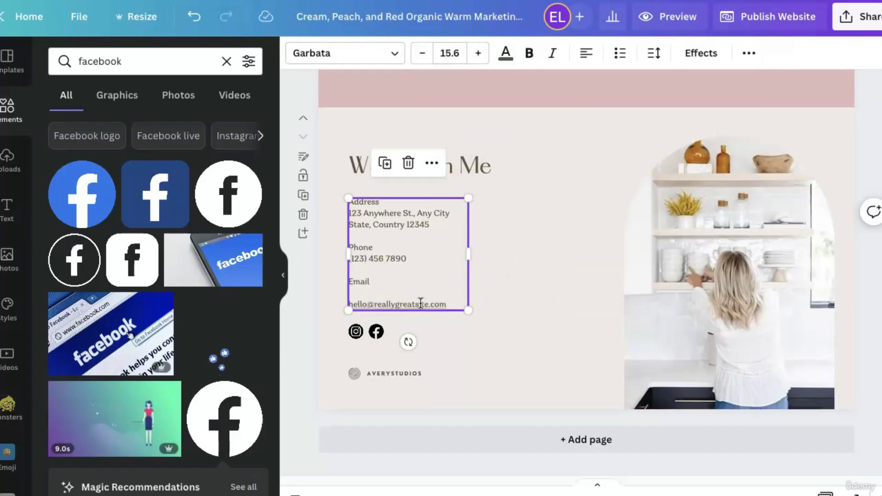
{"action": "left_click", "coordinate": [373, 314]}
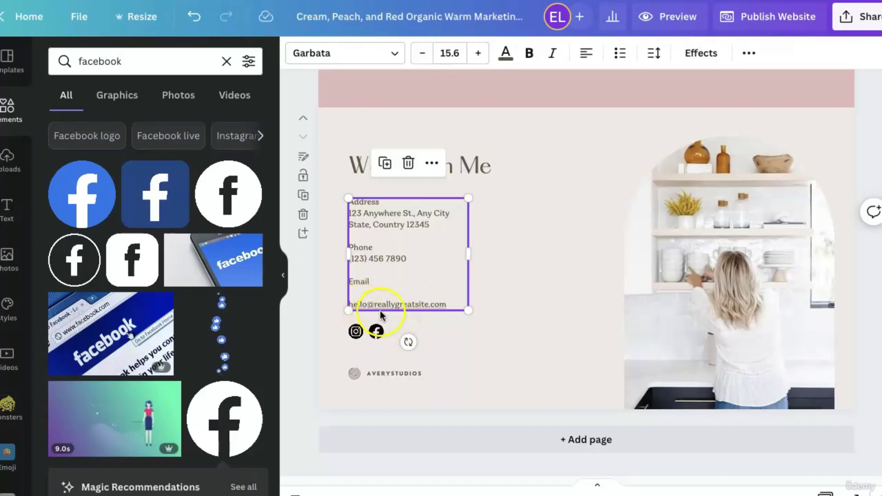
{"action": "left_click", "coordinate": [675, 24]}
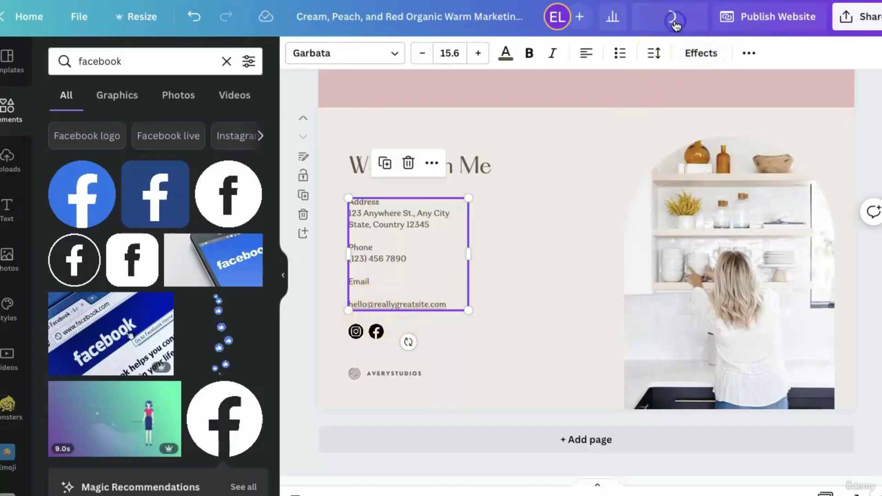
{"action": "left_click", "coordinate": [508, 321]}
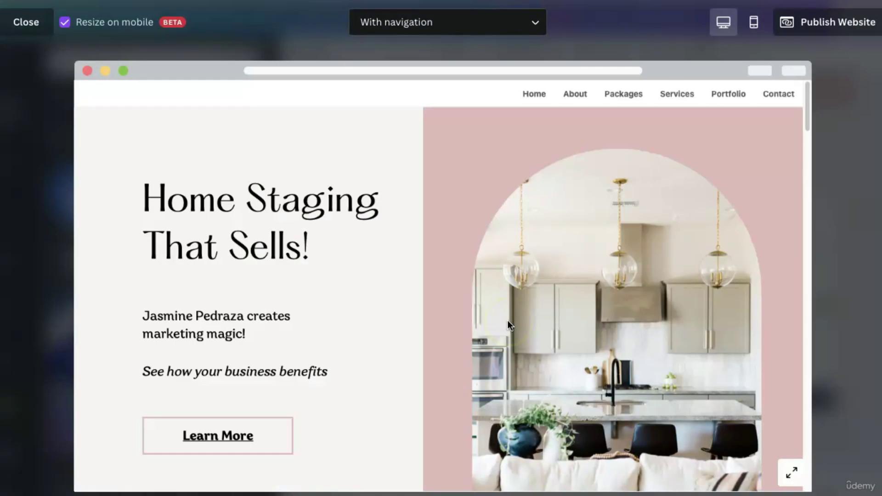
{"action": "scroll", "coordinate": [507, 321], "scroll_direction": "down", "scroll_amount": 20}
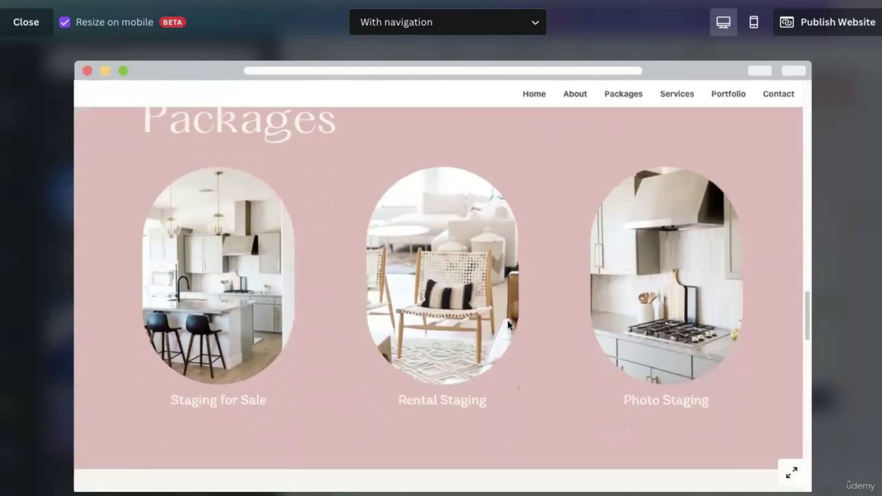
{"action": "scroll", "coordinate": [508, 321], "scroll_direction": "down", "scroll_amount": 20}
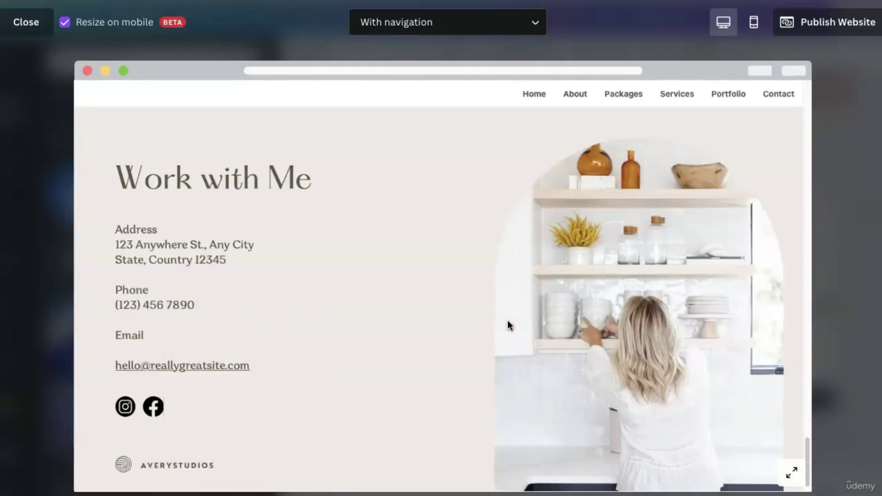
{"action": "left_click", "coordinate": [308, 337]}
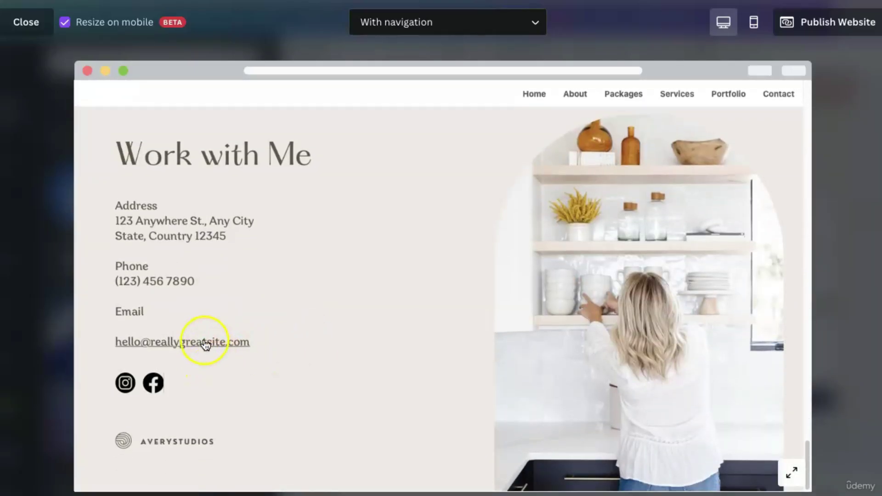
{"action": "left_click", "coordinate": [25, 22]}
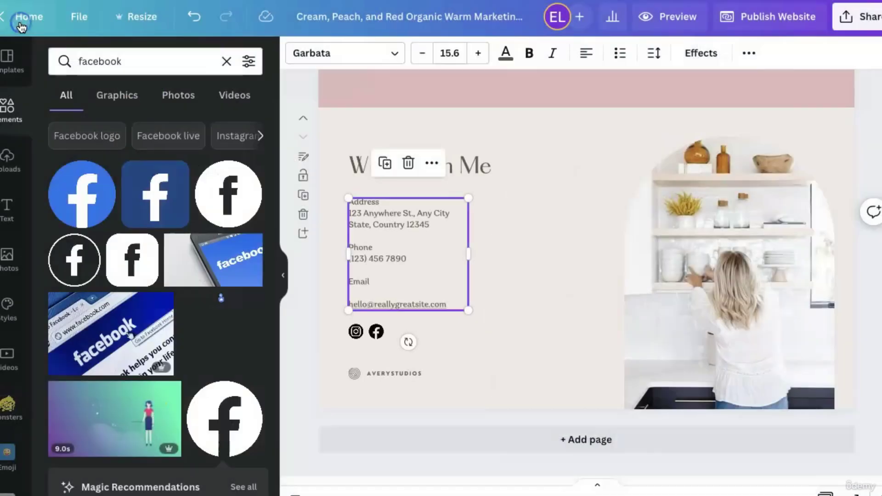
{"action": "left_click", "coordinate": [556, 321]}
{"action": "left_click", "coordinate": [429, 309]}
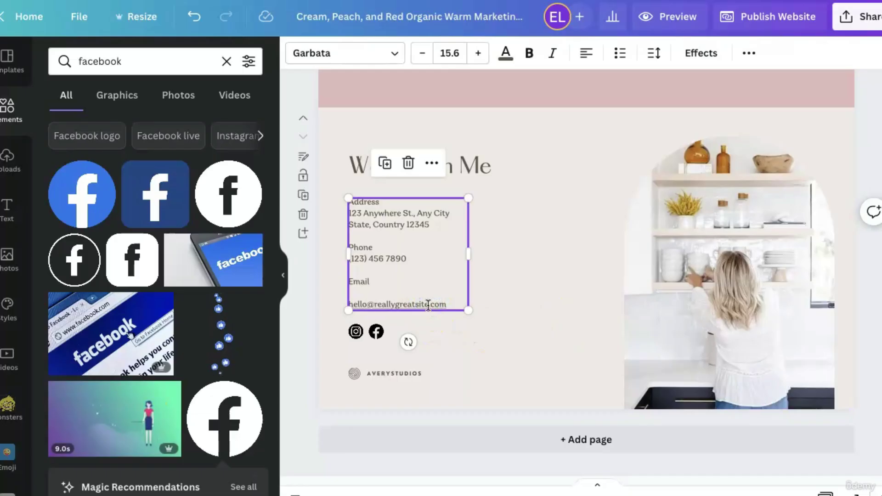
{"action": "left_click", "coordinate": [428, 304]}
{"action": "left_click", "coordinate": [432, 309]}
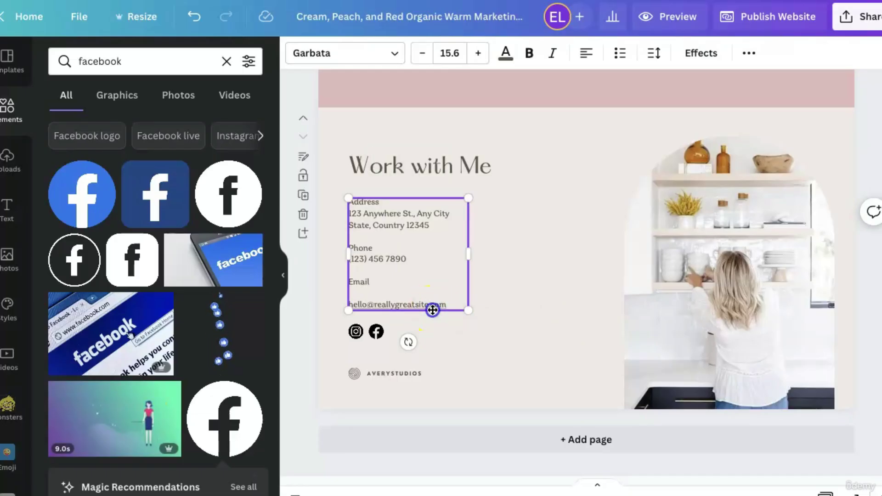
{"action": "left_click", "coordinate": [390, 303]}
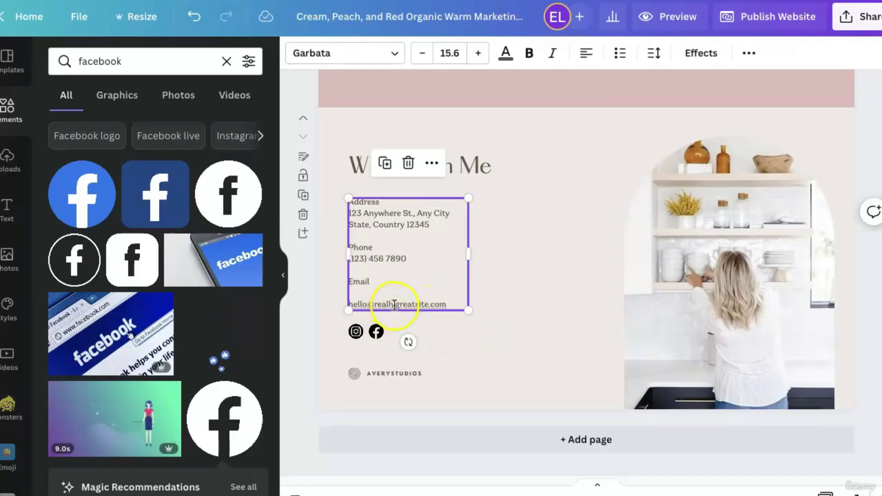
{"action": "left_click", "coordinate": [430, 169]}
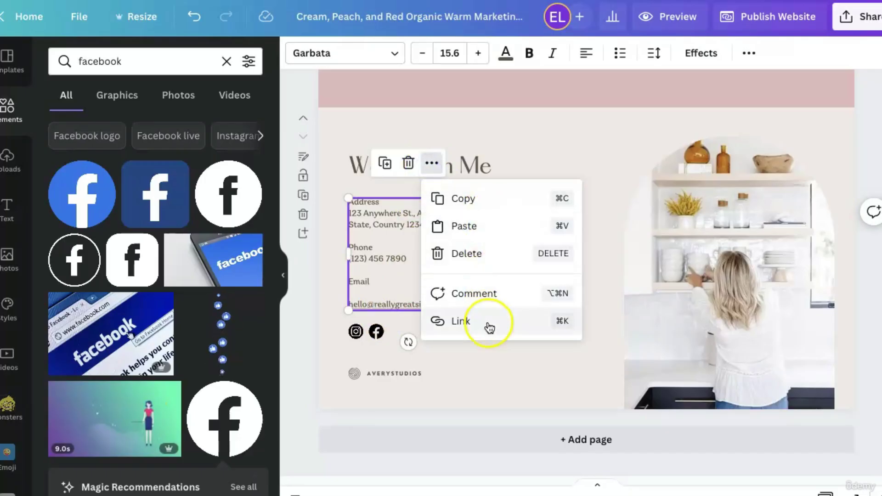
{"action": "left_click", "coordinate": [490, 327]}
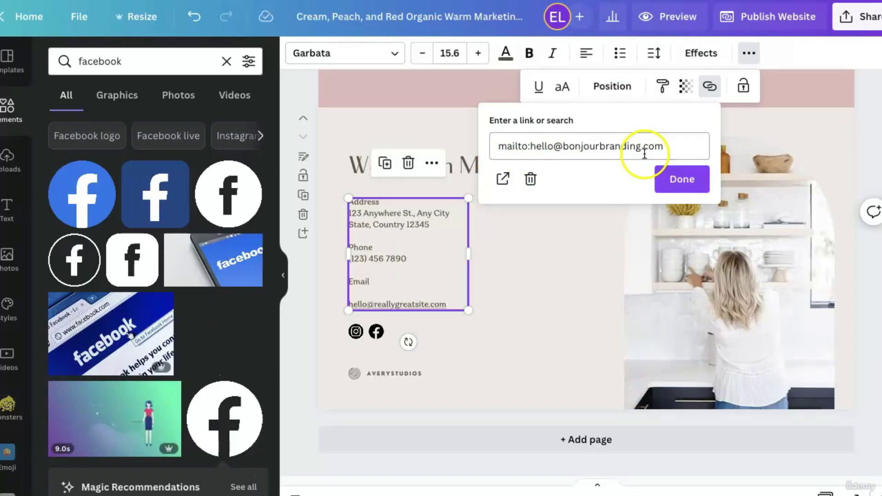
{"action": "left_click", "coordinate": [535, 263]}
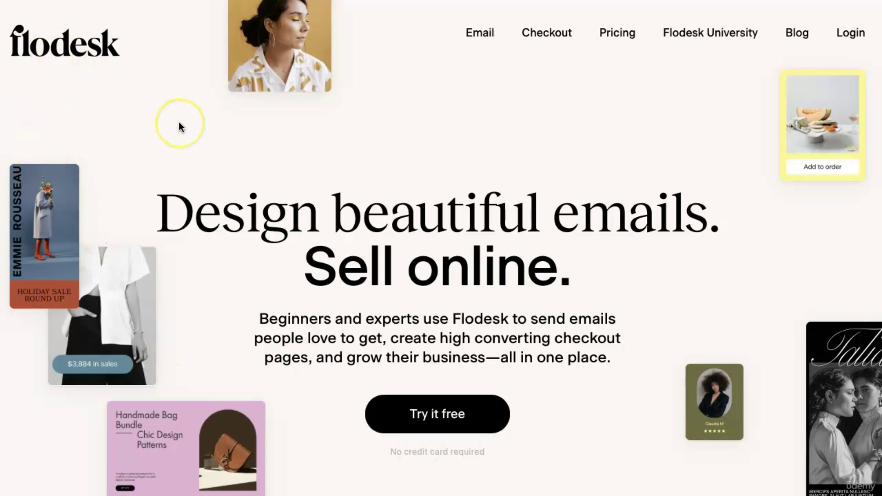
Scroll the Flodesk homepage down to the 'Deliver a consistent experience' Emails, Checkout and Forms section.
{"action": "scroll", "coordinate": [179, 126], "scroll_direction": "down", "scroll_amount": 10}
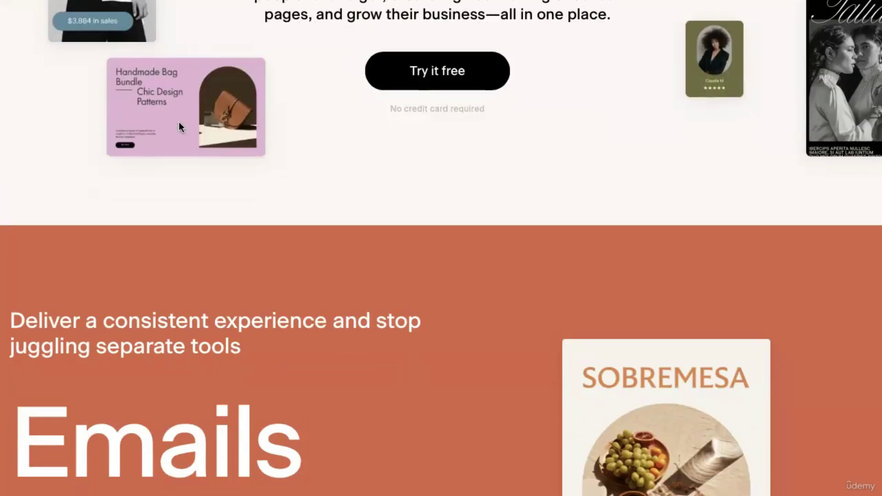
{"action": "scroll", "coordinate": [180, 123], "scroll_direction": "down", "scroll_amount": 1}
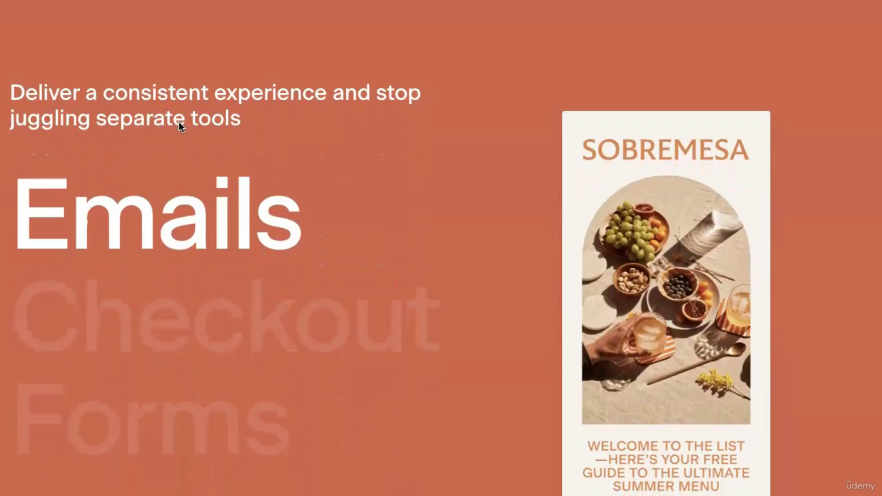
{"action": "scroll", "coordinate": [178, 122], "scroll_direction": "down", "scroll_amount": 1}
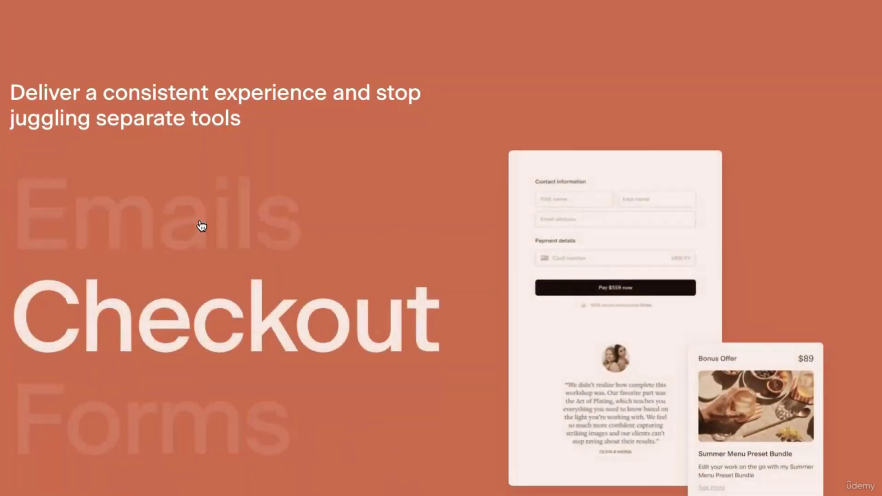
{"action": "scroll", "coordinate": [201, 226], "scroll_direction": "down", "scroll_amount": 1}
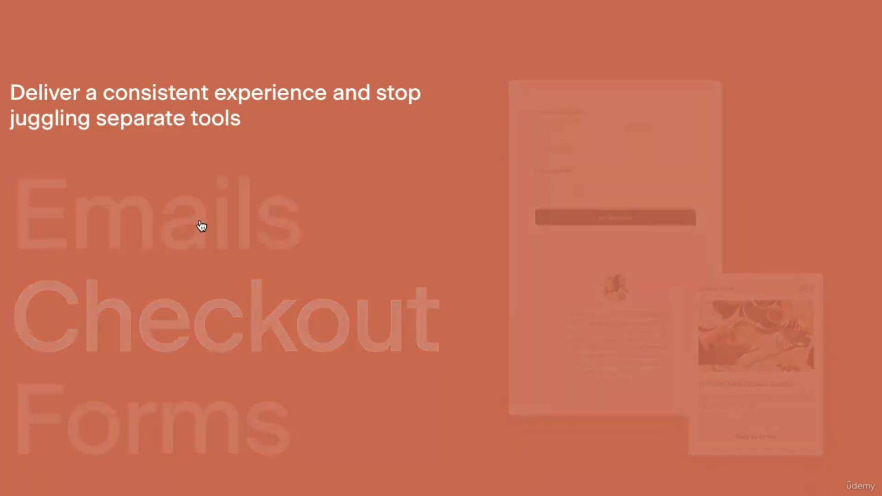
{"action": "scroll", "coordinate": [201, 226], "scroll_direction": "up", "scroll_amount": 1}
{"action": "scroll", "coordinate": [201, 227], "scroll_direction": "down", "scroll_amount": 1}
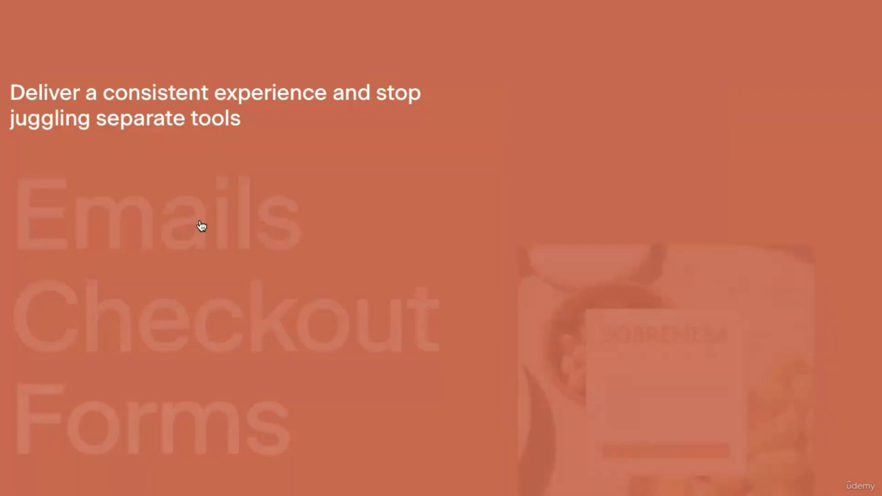
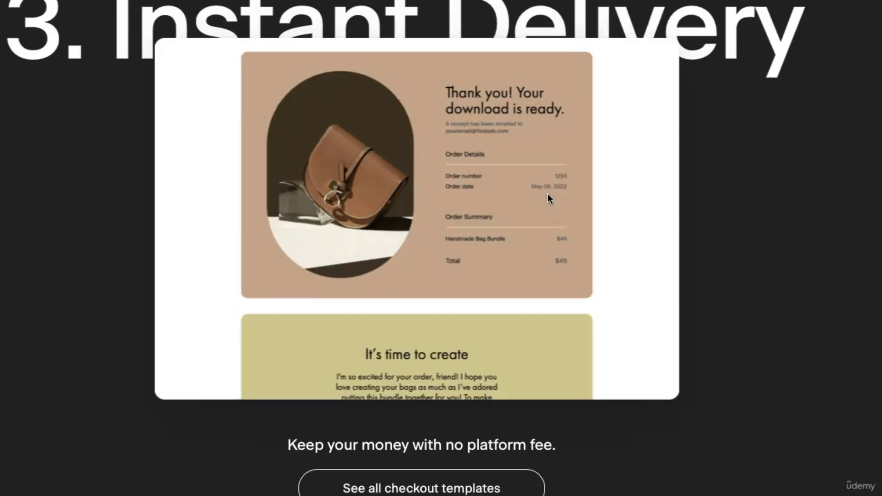
Browse the Flodesk homepage feature sections, then return to the 'Design beautiful emails. Sell online.' hero.
{"action": "scroll", "coordinate": [548, 195], "scroll_direction": "down", "scroll_amount": 15}
{"action": "scroll", "coordinate": [548, 200], "scroll_direction": "down", "scroll_amount": 1}
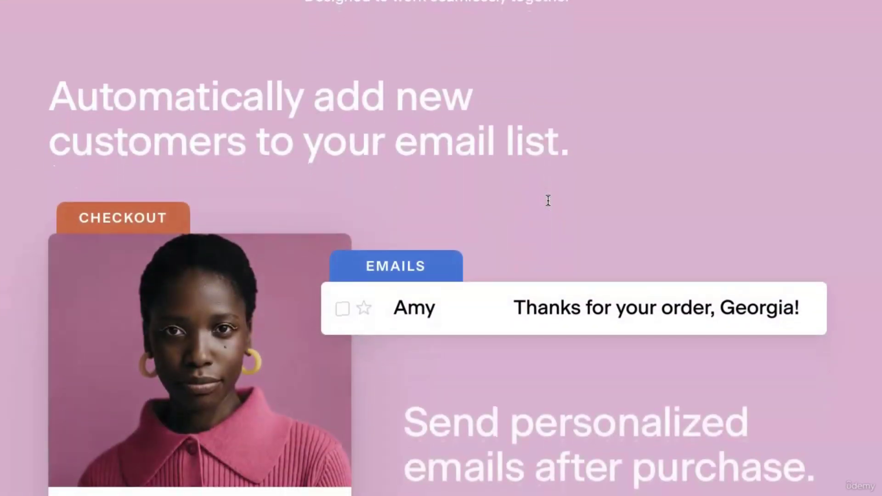
{"action": "scroll", "coordinate": [549, 201], "scroll_direction": "down", "scroll_amount": 2}
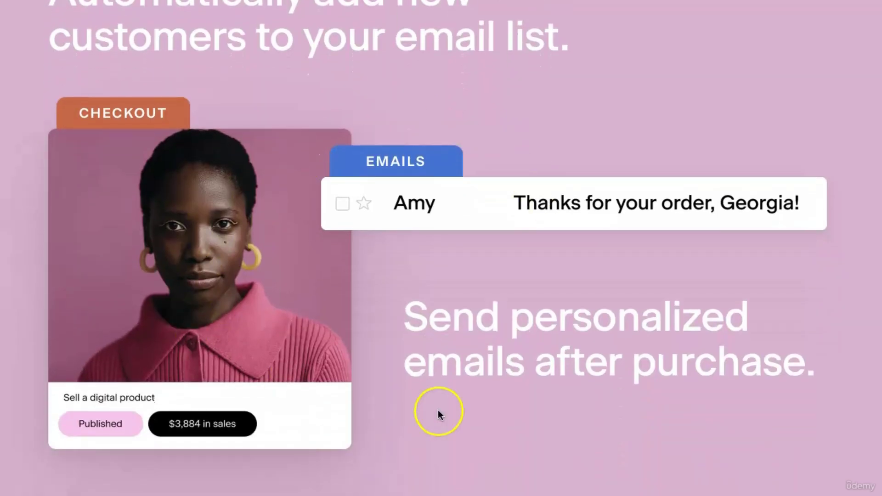
{"action": "scroll", "coordinate": [545, 374], "scroll_direction": "down", "scroll_amount": 20}
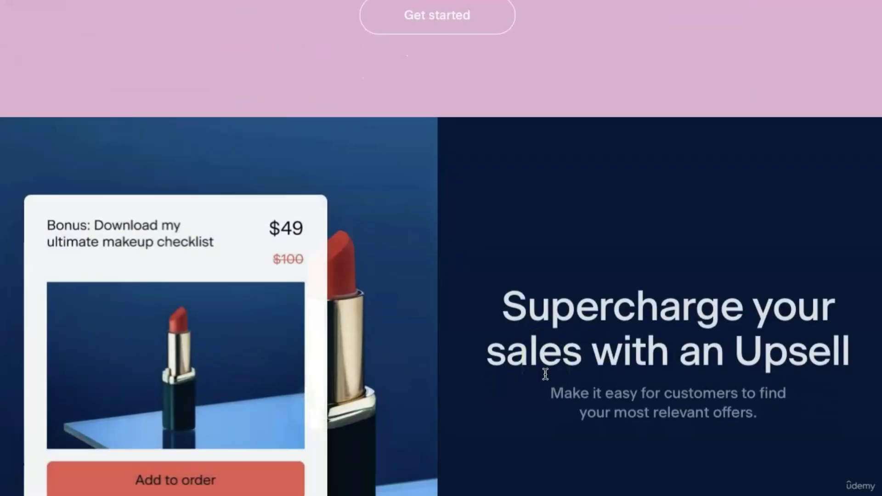
{"action": "scroll", "coordinate": [545, 375], "scroll_direction": "down", "scroll_amount": 20}
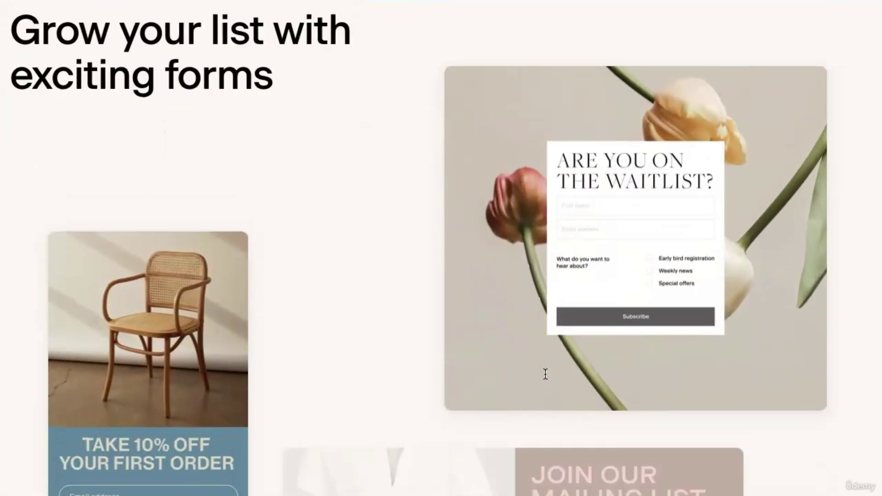
{"action": "scroll", "coordinate": [546, 374], "scroll_direction": "up", "scroll_amount": 20}
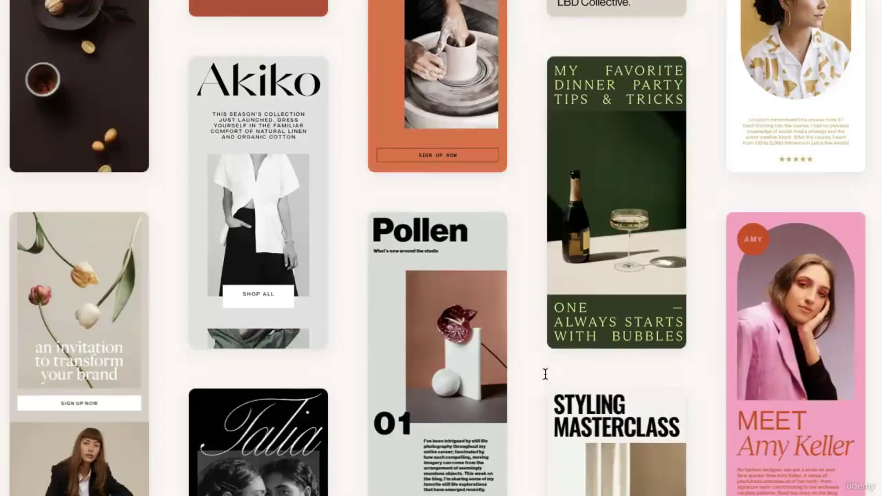
{"action": "scroll", "coordinate": [546, 375], "scroll_direction": "up", "scroll_amount": 15}
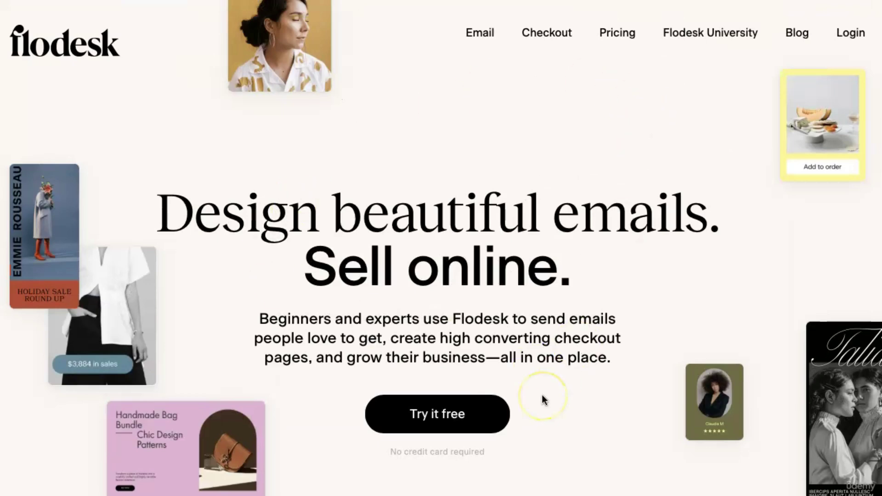
{"action": "scroll", "coordinate": [543, 396], "scroll_direction": "down", "scroll_amount": 10}
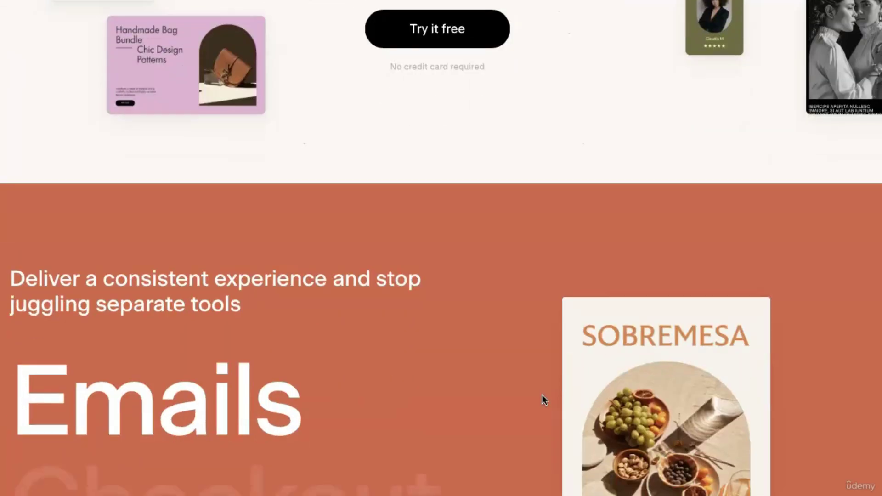
{"action": "scroll", "coordinate": [542, 396], "scroll_direction": "down", "scroll_amount": 2}
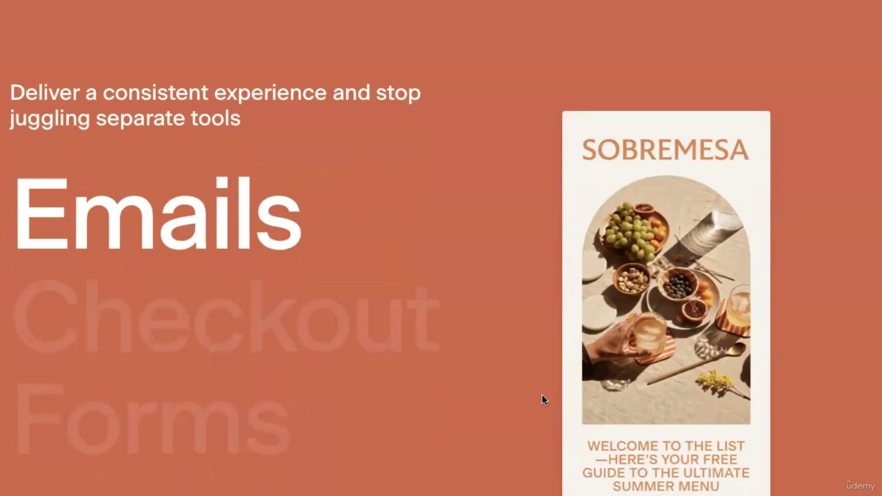
{"action": "scroll", "coordinate": [542, 397], "scroll_direction": "up", "scroll_amount": 12}
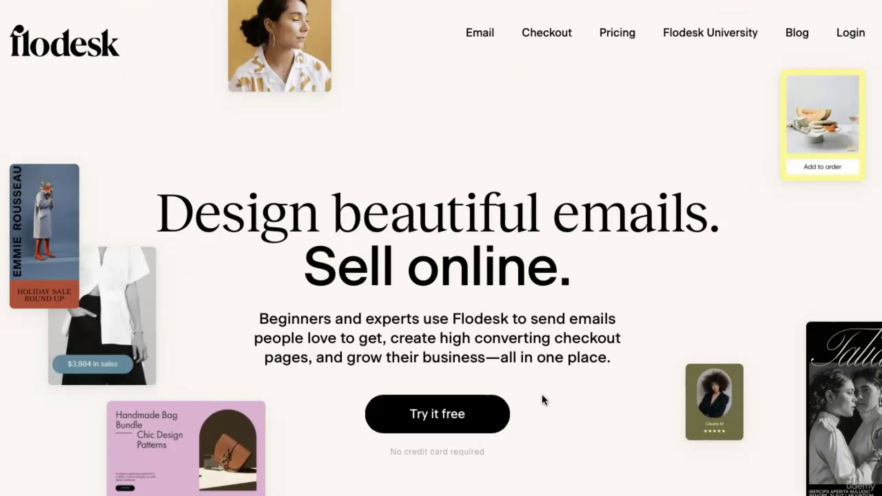
{"action": "scroll", "coordinate": [542, 398], "scroll_direction": "down", "scroll_amount": 1}
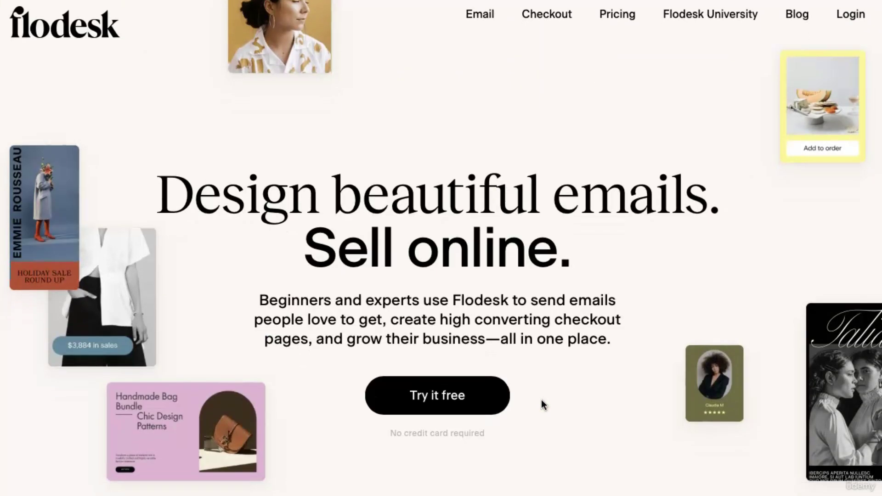
{"action": "scroll", "coordinate": [542, 400], "scroll_direction": "down", "scroll_amount": 10}
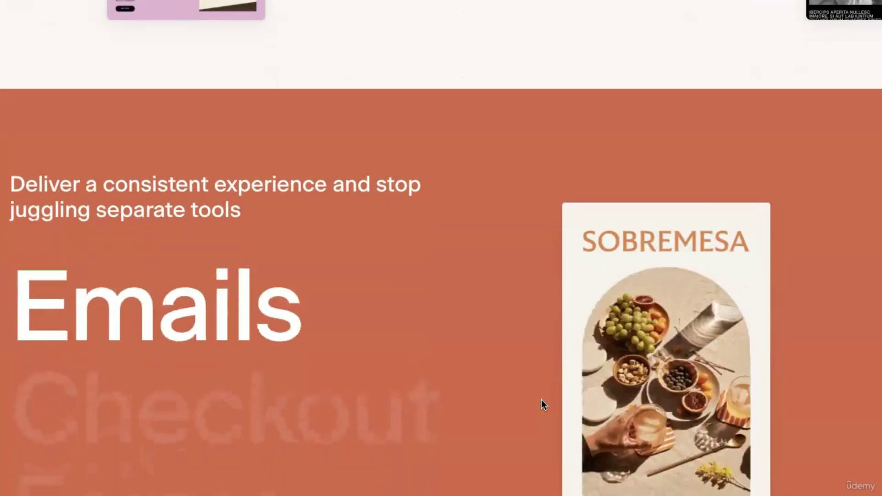
{"action": "scroll", "coordinate": [541, 398], "scroll_direction": "down", "scroll_amount": 2}
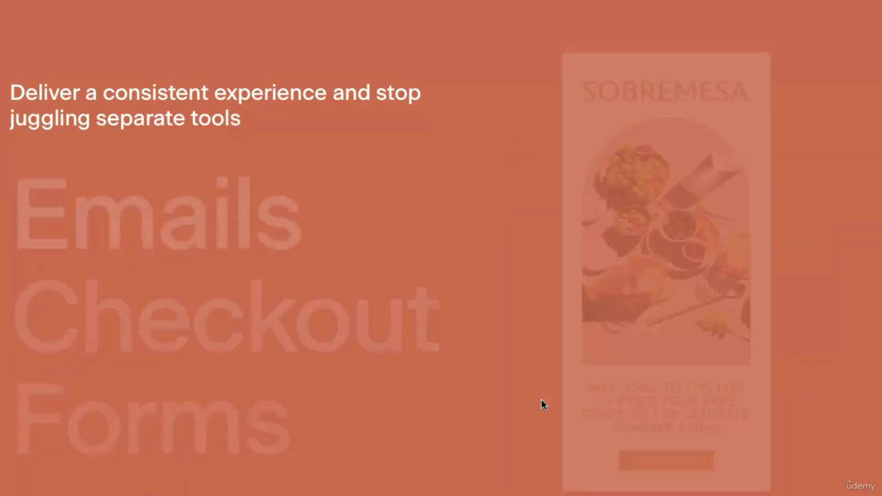
{"action": "scroll", "coordinate": [541, 400], "scroll_direction": "up", "scroll_amount": 10}
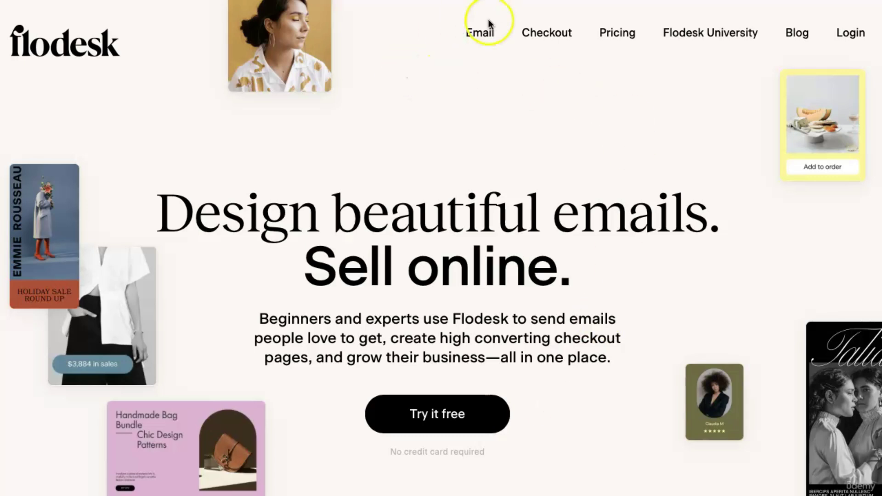
Open Flodesk's Email page and browse its template examples and testimonials, then return to the top.
{"action": "left_click", "coordinate": [479, 34]}
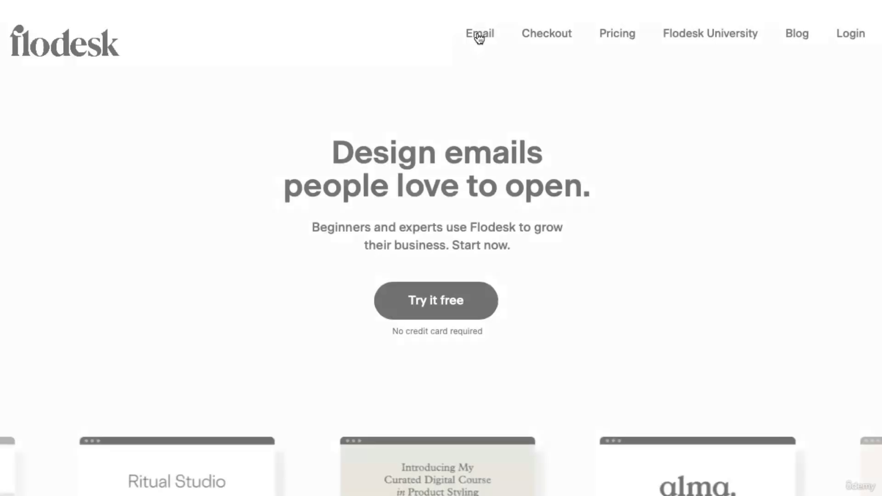
{"action": "scroll", "coordinate": [729, 169], "scroll_direction": "down", "scroll_amount": 6}
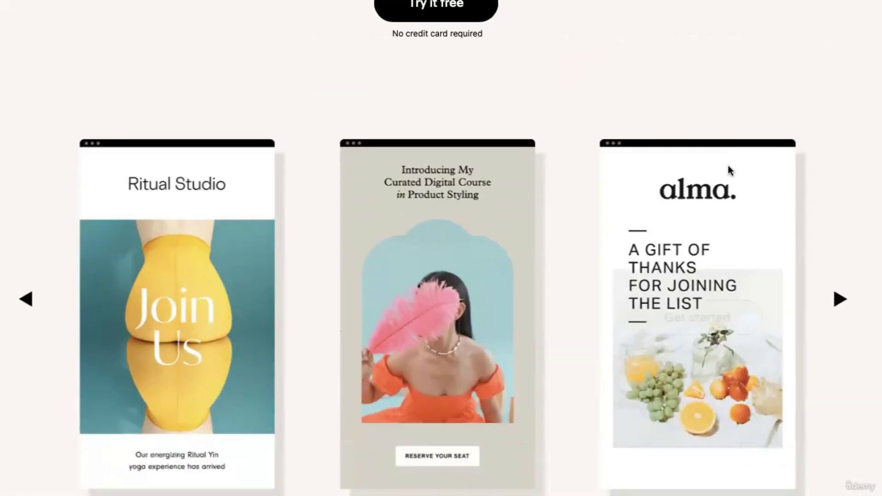
{"action": "mouse_move", "coordinate": [673, 324]}
{"action": "scroll", "coordinate": [673, 324], "scroll_direction": "down", "scroll_amount": 20}
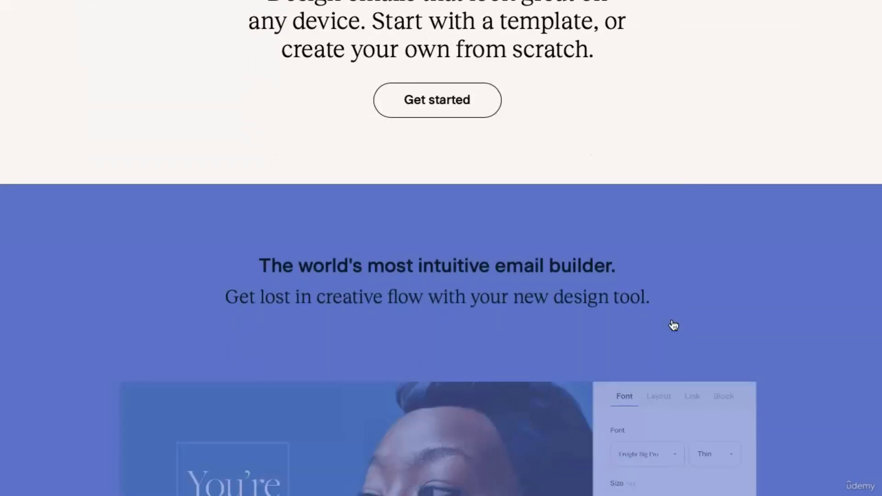
{"action": "scroll", "coordinate": [674, 325], "scroll_direction": "down", "scroll_amount": 20}
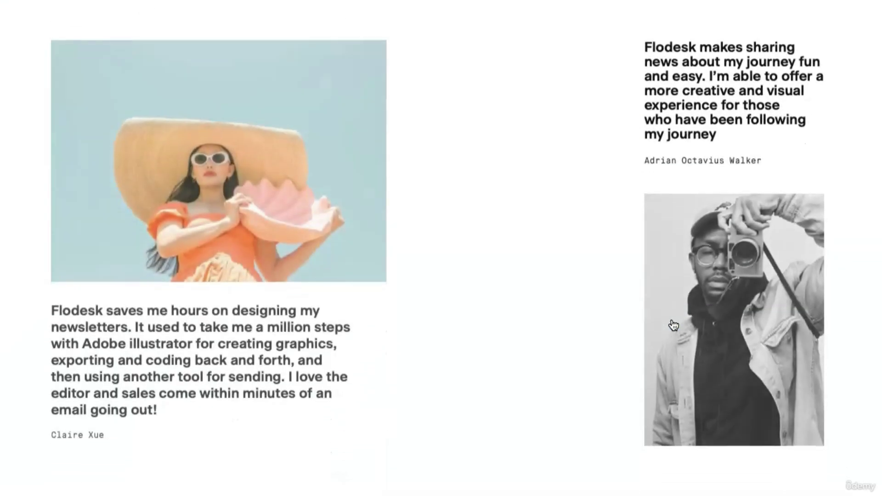
{"action": "scroll", "coordinate": [673, 325], "scroll_direction": "up", "scroll_amount": 20}
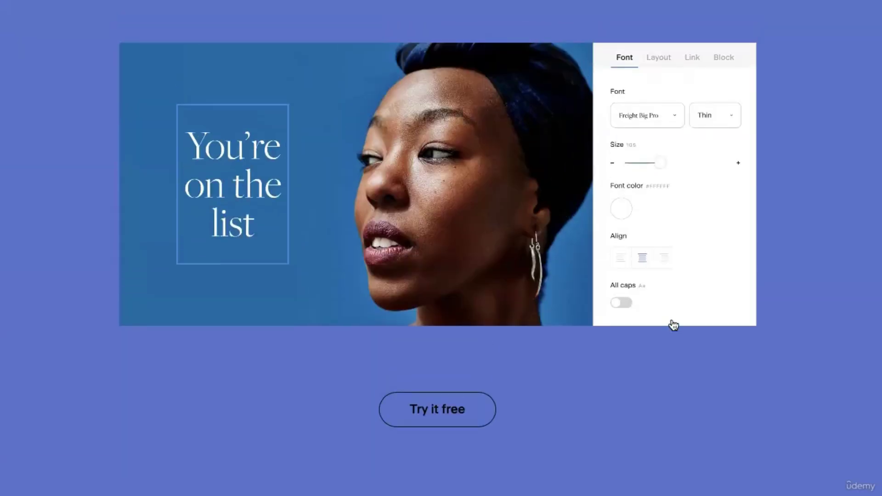
{"action": "scroll", "coordinate": [674, 325], "scroll_direction": "up", "scroll_amount": 3}
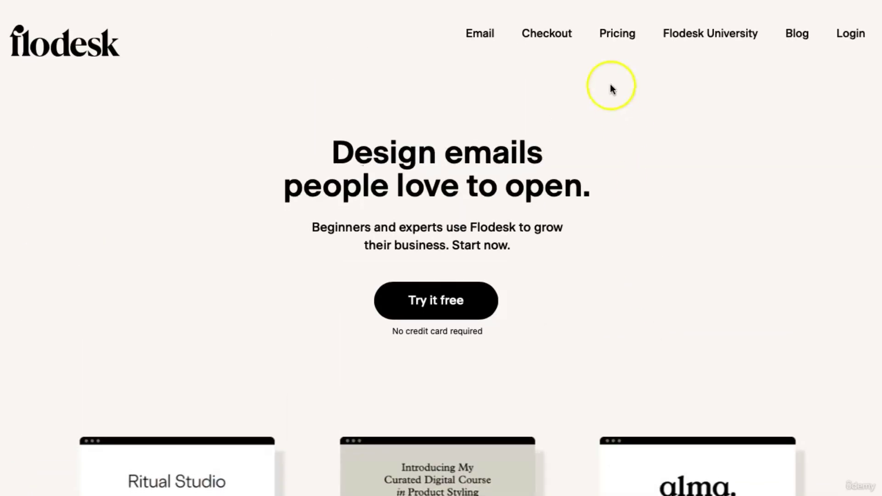
Open Flodesk's Checkout page and browse through its sections.
{"action": "left_click", "coordinate": [544, 41]}
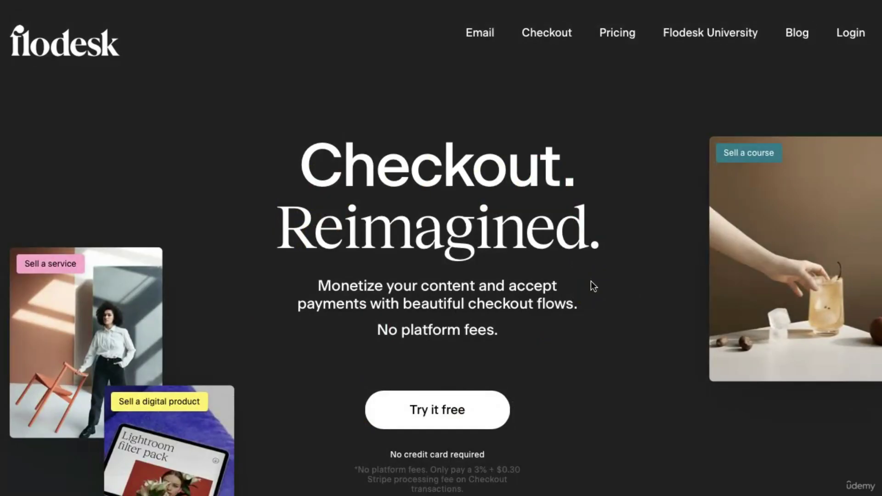
{"action": "scroll", "coordinate": [591, 281], "scroll_direction": "down", "scroll_amount": 1}
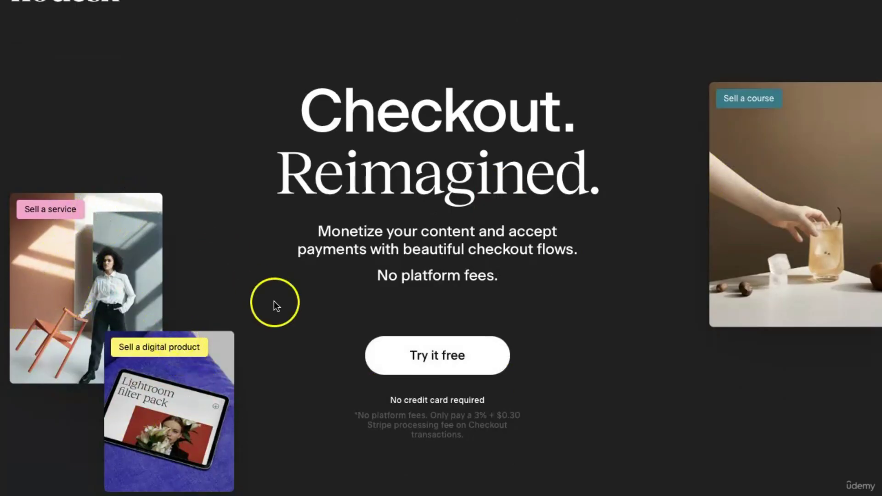
{"action": "scroll", "coordinate": [717, 307], "scroll_direction": "down", "scroll_amount": 1}
{"action": "scroll", "coordinate": [715, 303], "scroll_direction": "down", "scroll_amount": 15}
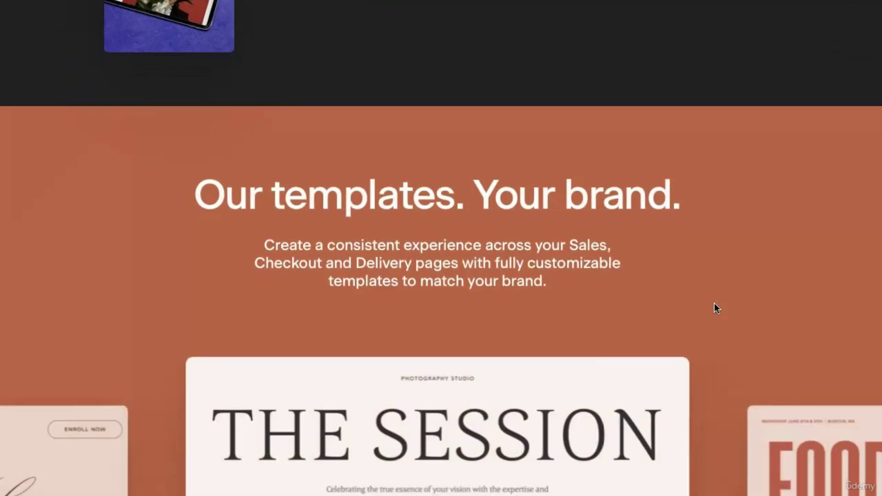
{"action": "scroll", "coordinate": [715, 304], "scroll_direction": "down", "scroll_amount": 10}
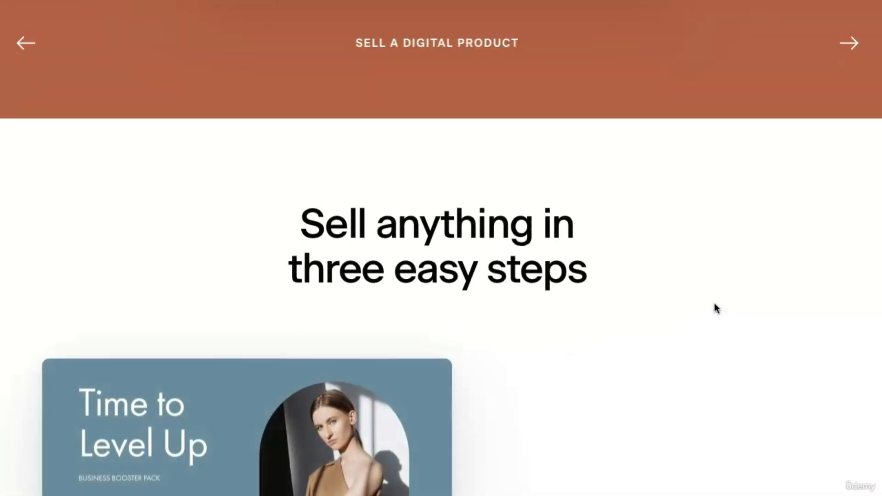
{"action": "scroll", "coordinate": [715, 307], "scroll_direction": "up", "scroll_amount": 1}
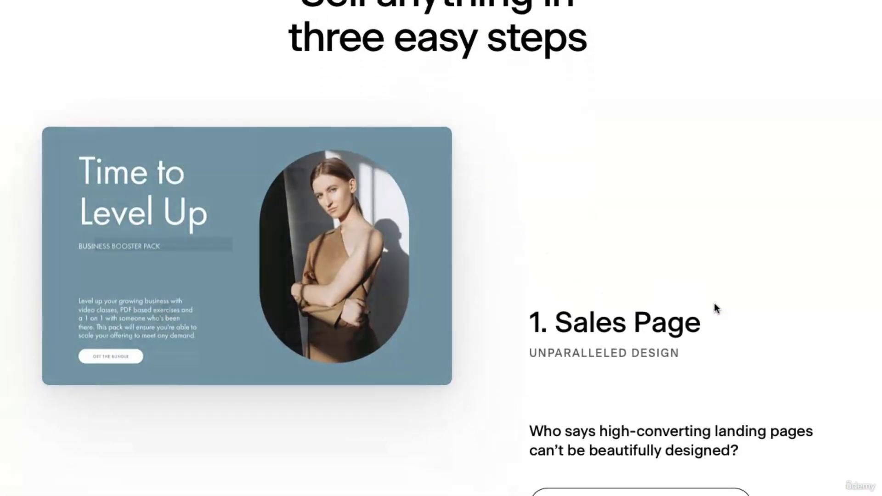
{"action": "scroll", "coordinate": [715, 307], "scroll_direction": "down", "scroll_amount": 5}
{"action": "scroll", "coordinate": [715, 307], "scroll_direction": "up", "scroll_amount": 1}
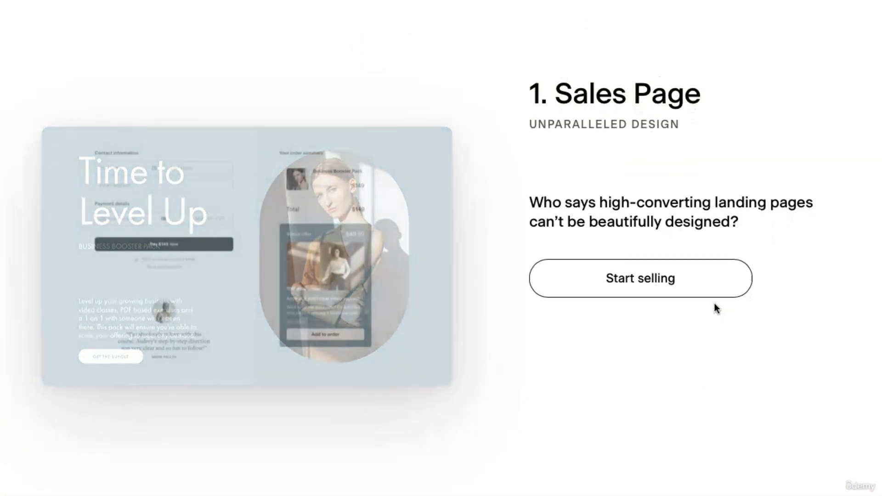
{"action": "scroll", "coordinate": [715, 307], "scroll_direction": "down", "scroll_amount": 5}
{"action": "scroll", "coordinate": [715, 307], "scroll_direction": "down", "scroll_amount": 12}
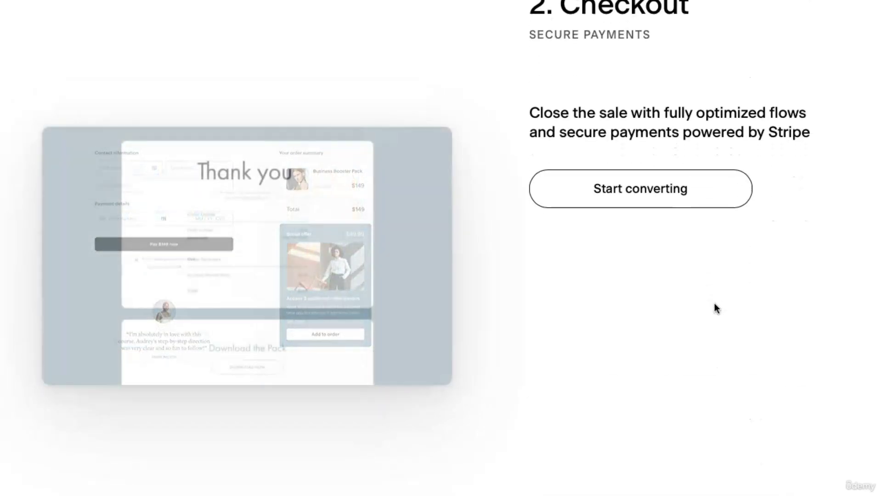
{"action": "scroll", "coordinate": [715, 306], "scroll_direction": "down", "scroll_amount": 1}
{"action": "scroll", "coordinate": [715, 307], "scroll_direction": "up", "scroll_amount": 1}
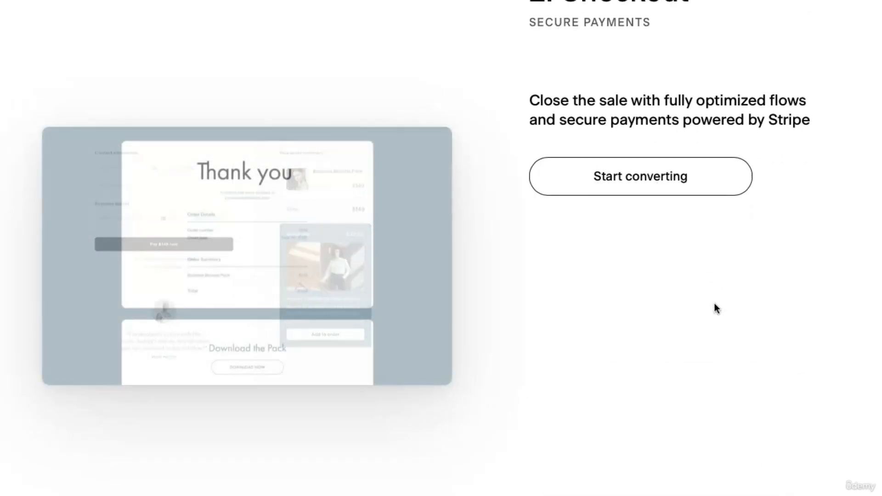
{"action": "scroll", "coordinate": [715, 307], "scroll_direction": "down", "scroll_amount": 5}
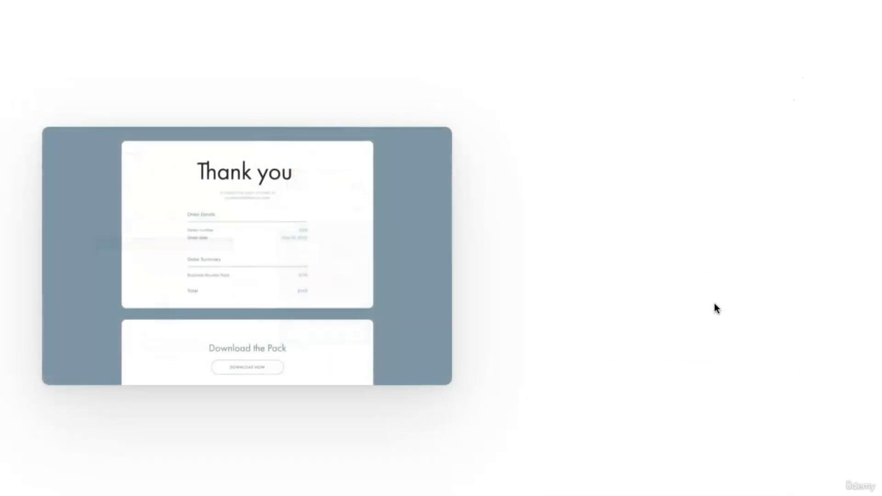
{"action": "scroll", "coordinate": [715, 305], "scroll_direction": "down", "scroll_amount": 5}
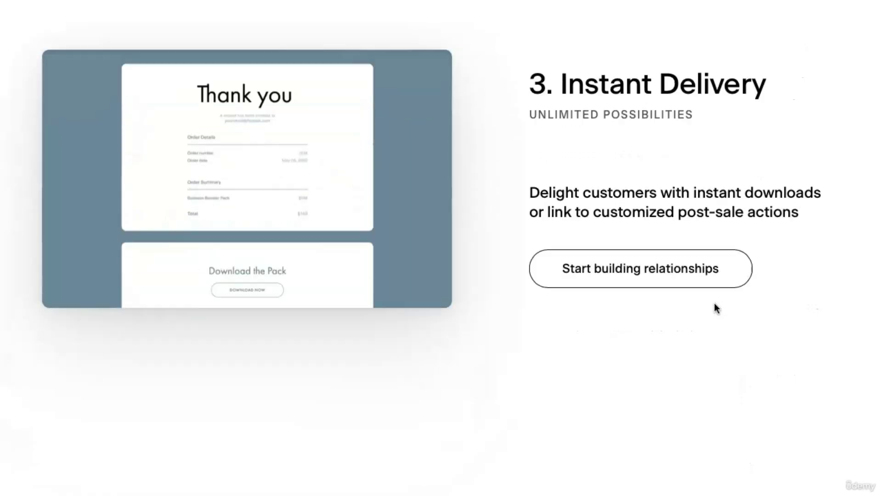
{"action": "scroll", "coordinate": [715, 308], "scroll_direction": "down", "scroll_amount": 10}
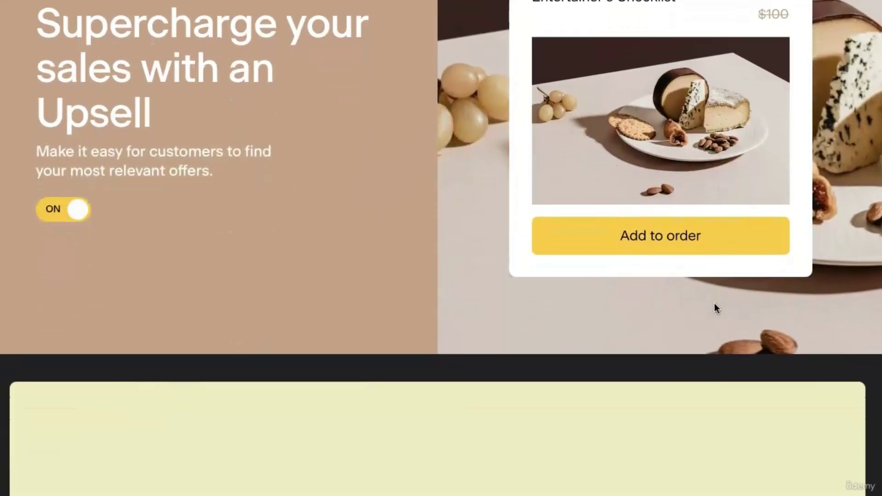
{"action": "scroll", "coordinate": [716, 308], "scroll_direction": "down", "scroll_amount": 8}
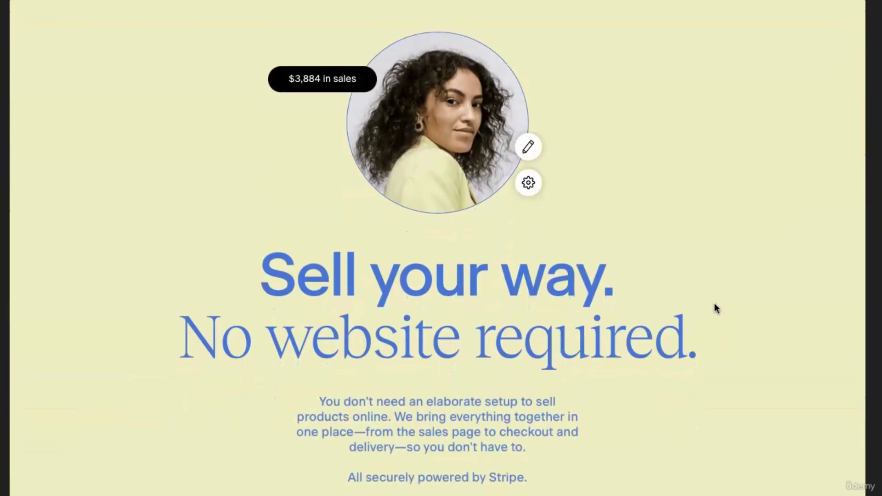
{"action": "scroll", "coordinate": [714, 303], "scroll_direction": "up", "scroll_amount": 20}
{"action": "scroll", "coordinate": [714, 302], "scroll_direction": "up", "scroll_amount": 20}
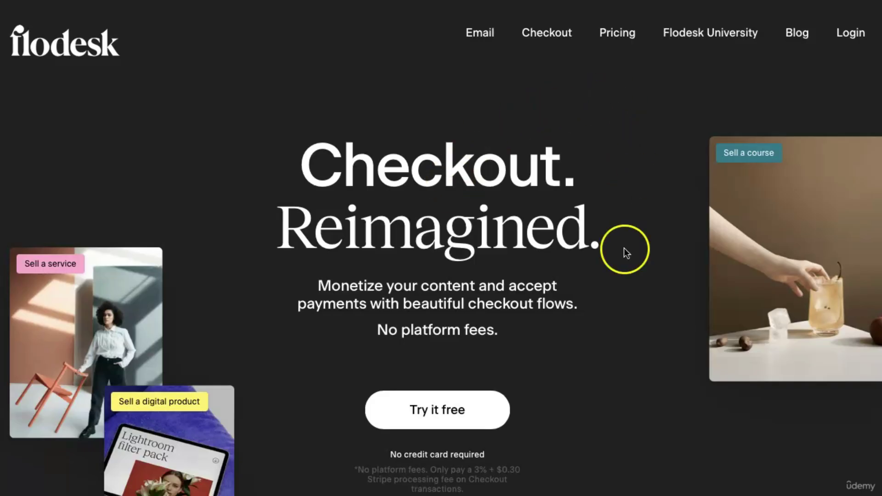
{"action": "scroll", "coordinate": [627, 349], "scroll_direction": "down", "scroll_amount": 15}
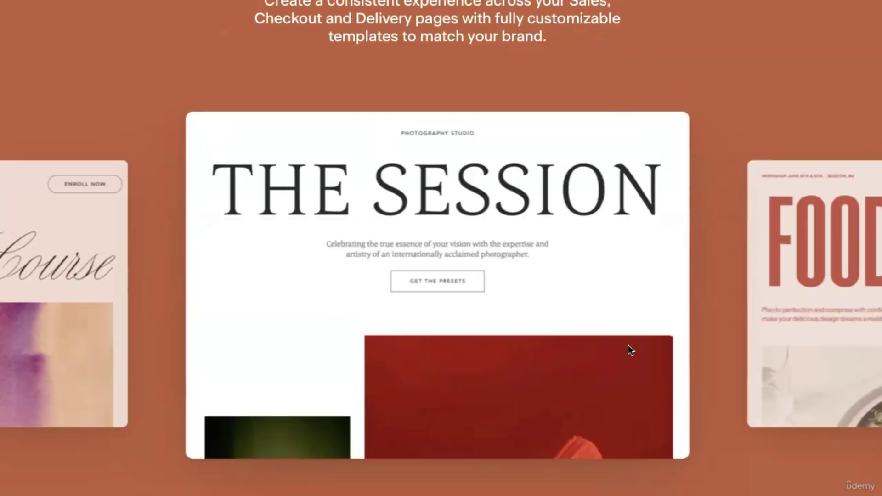
{"action": "scroll", "coordinate": [630, 350], "scroll_direction": "up", "scroll_amount": 12}
{"action": "scroll", "coordinate": [628, 346], "scroll_direction": "up", "scroll_amount": 5}
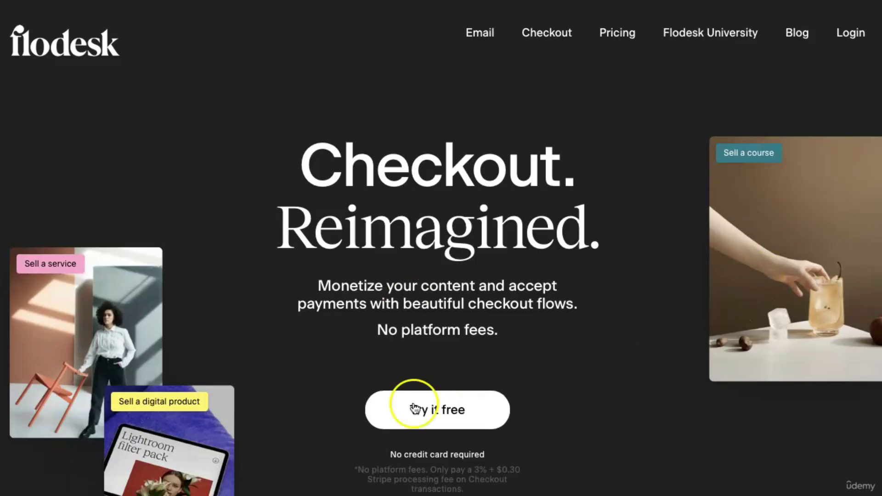
Reopen the Checkout page and scroll down to the sales-page templates carousel, e.g. THE SESSION.
{"action": "left_click", "coordinate": [548, 37]}
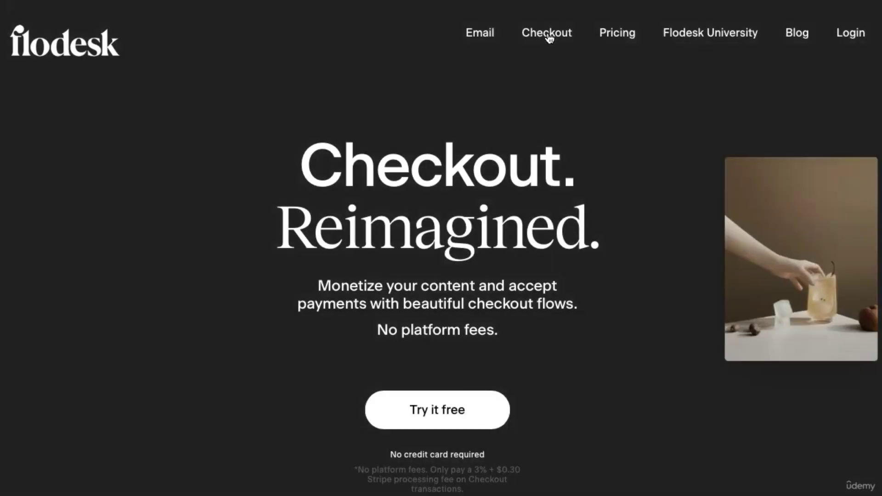
{"action": "scroll", "coordinate": [536, 301], "scroll_direction": "down", "scroll_amount": 8}
{"action": "scroll", "coordinate": [535, 297], "scroll_direction": "down", "scroll_amount": 10}
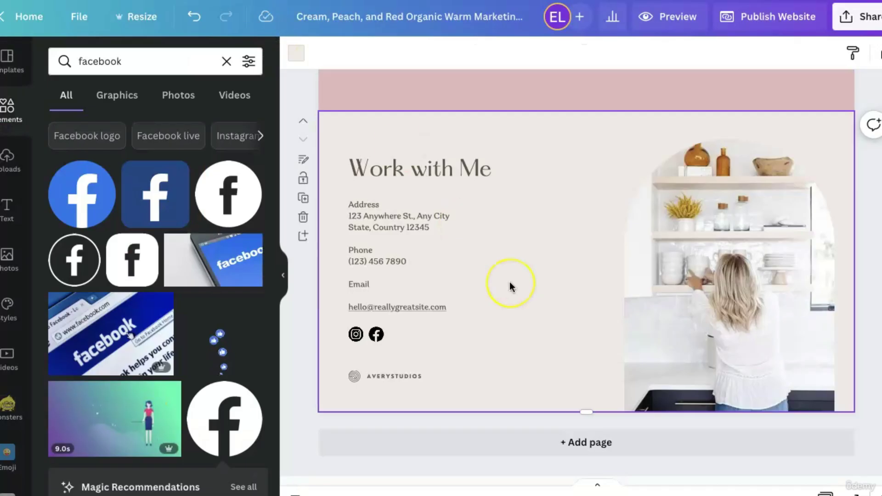
{"action": "scroll", "coordinate": [510, 286], "scroll_direction": "up", "scroll_amount": 10}
{"action": "scroll", "coordinate": [510, 286], "scroll_direction": "up", "scroll_amount": 8}
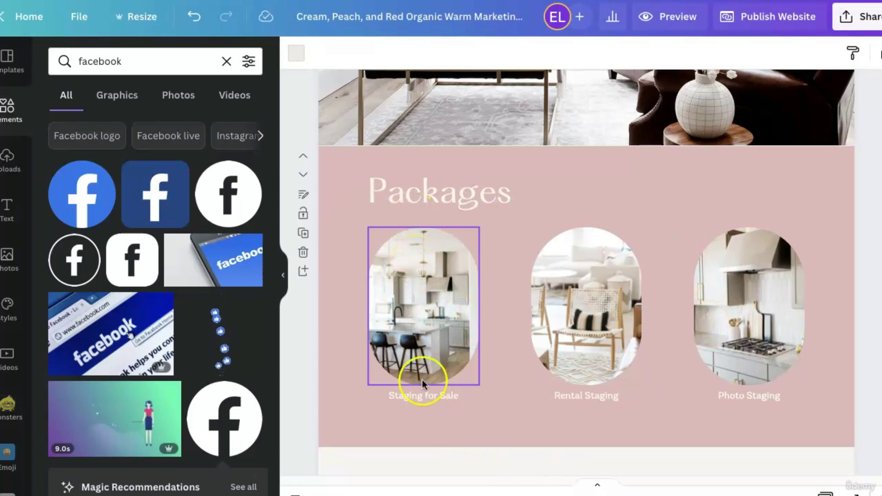
{"action": "left_click", "coordinate": [423, 398]}
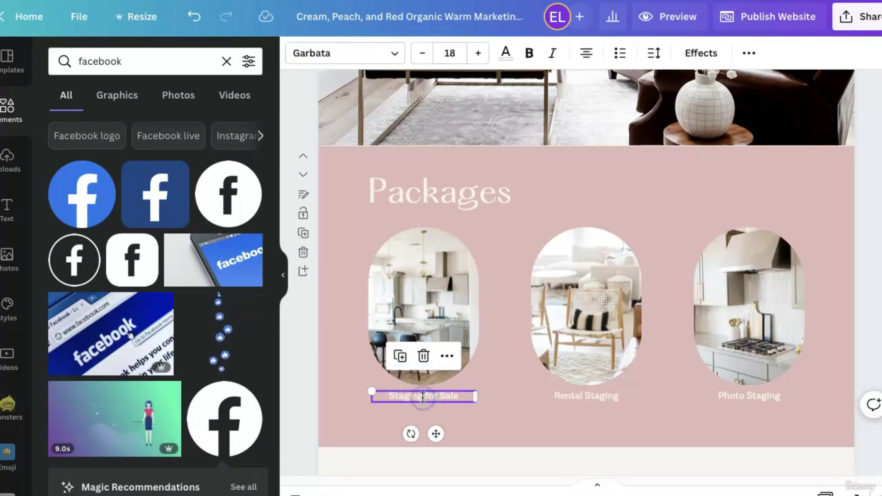
{"action": "left_click", "coordinate": [749, 54]}
{"action": "left_click", "coordinate": [709, 86]}
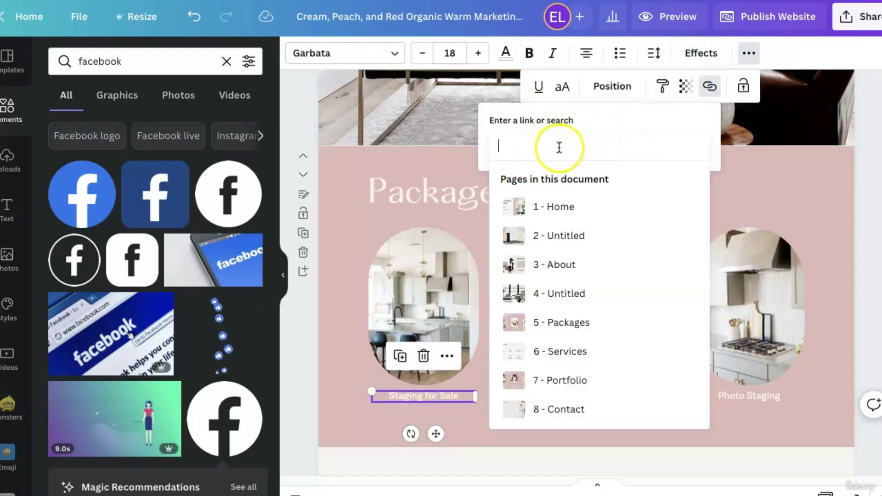
{"action": "left_click", "coordinate": [749, 197]}
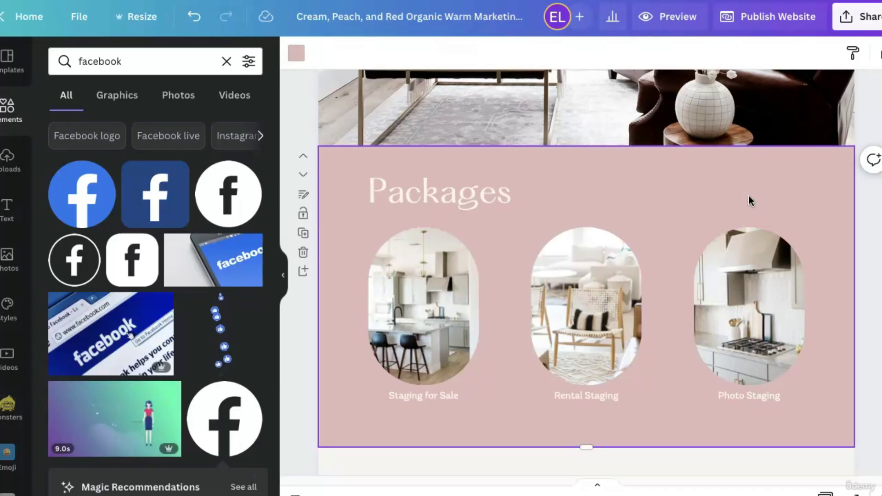
{"action": "scroll", "coordinate": [749, 197], "scroll_direction": "down", "scroll_amount": 8}
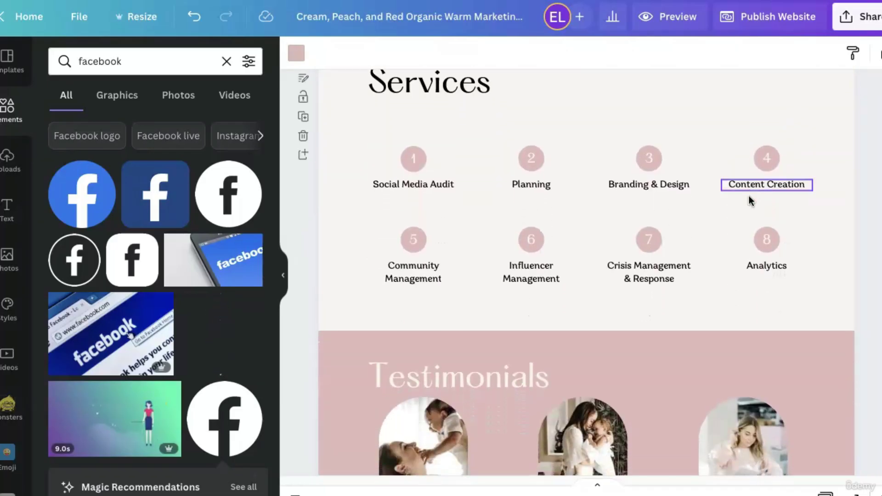
{"action": "scroll", "coordinate": [749, 196], "scroll_direction": "up", "scroll_amount": 10}
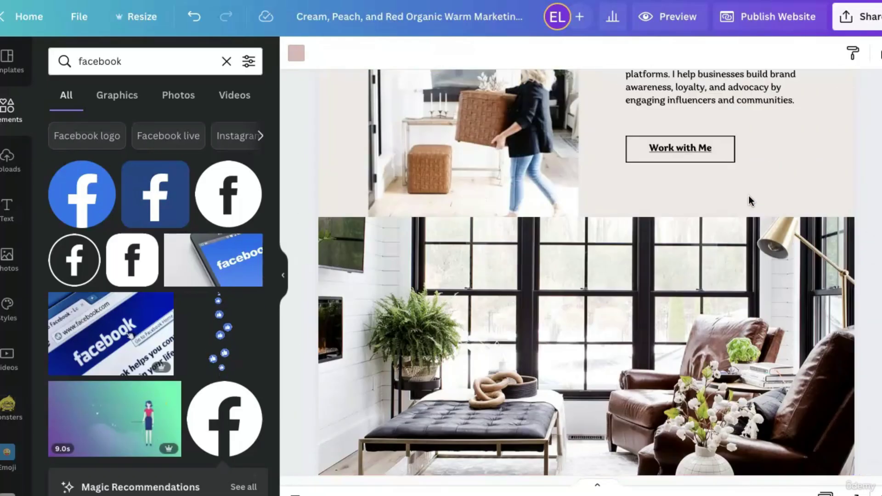
{"action": "scroll", "coordinate": [749, 199], "scroll_direction": "up", "scroll_amount": 4}
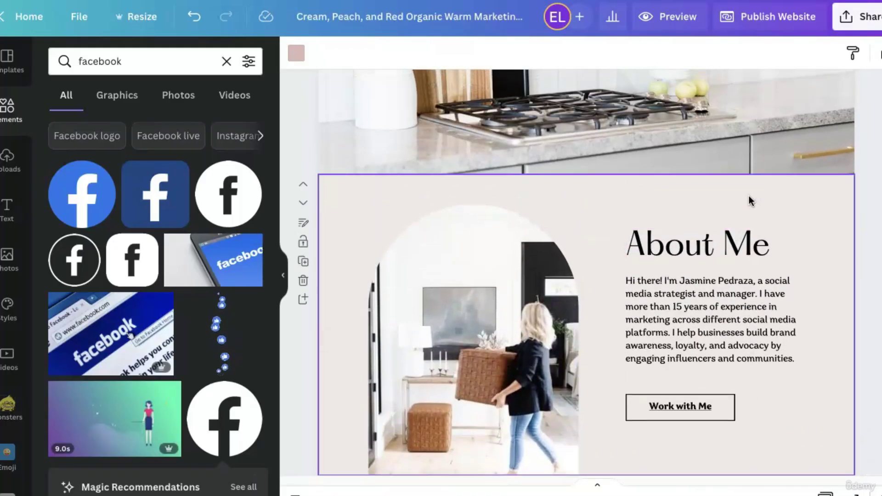
{"action": "scroll", "coordinate": [762, 299], "scroll_direction": "down", "scroll_amount": 1}
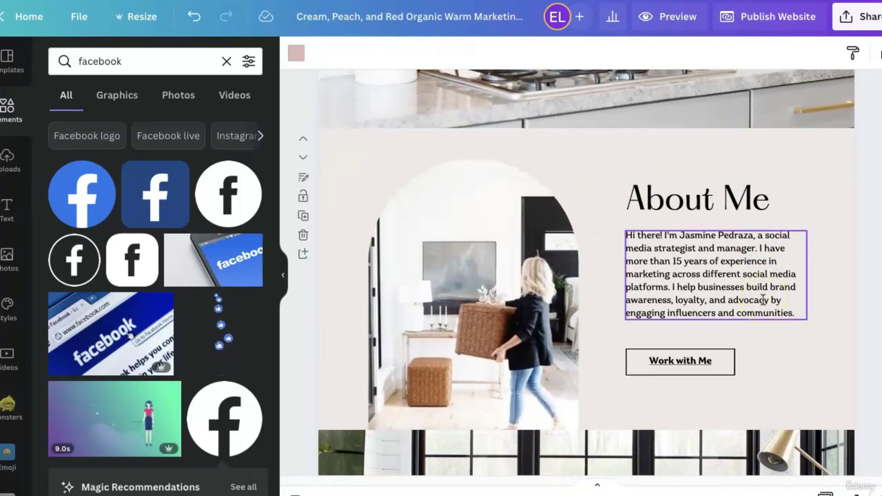
{"action": "left_click", "coordinate": [698, 402]}
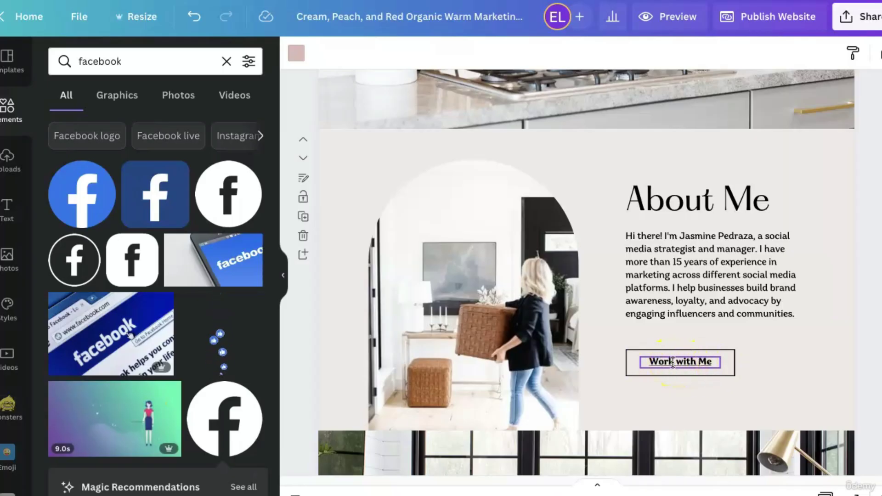
{"action": "left_click", "coordinate": [673, 363]}
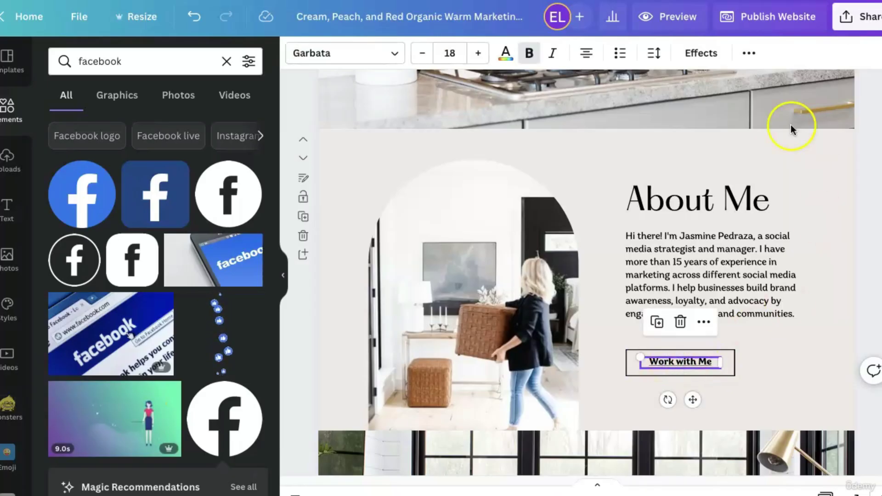
{"action": "left_click", "coordinate": [749, 55]}
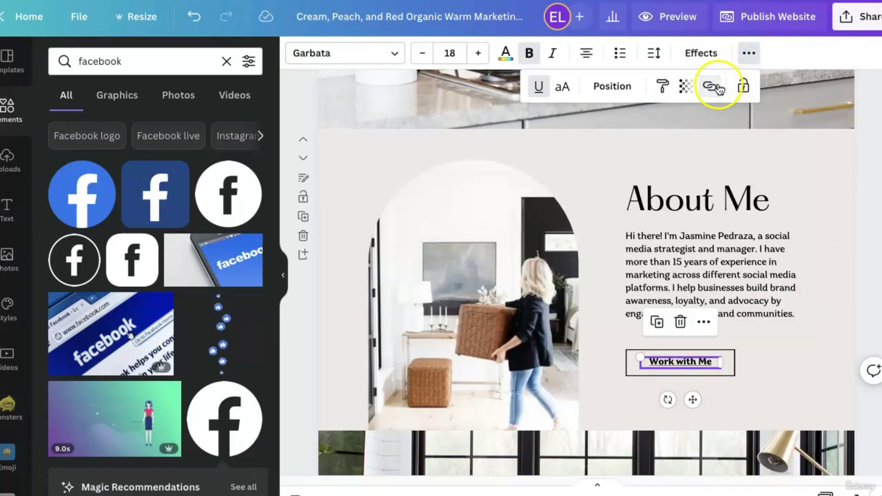
{"action": "left_click", "coordinate": [766, 336]}
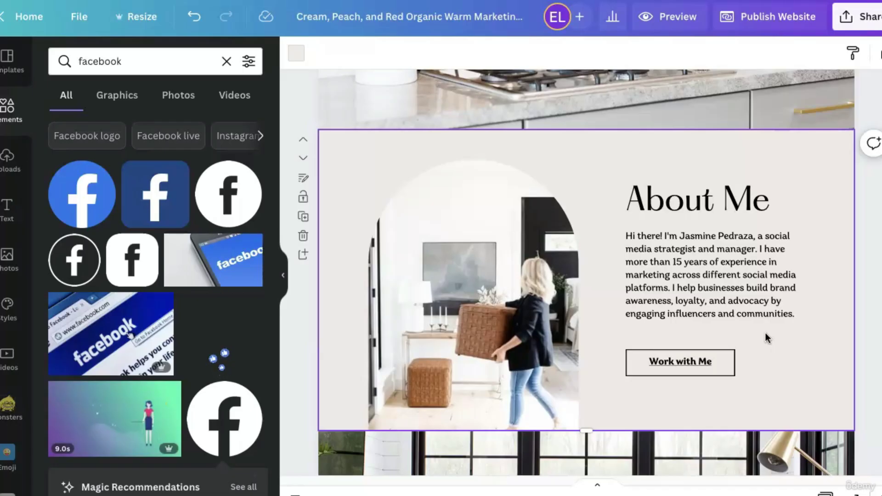
Scroll through the pages of the home-staging website design.
{"action": "scroll", "coordinate": [765, 333], "scroll_direction": "down", "scroll_amount": 10}
{"action": "scroll", "coordinate": [765, 333], "scroll_direction": "down", "scroll_amount": 15}
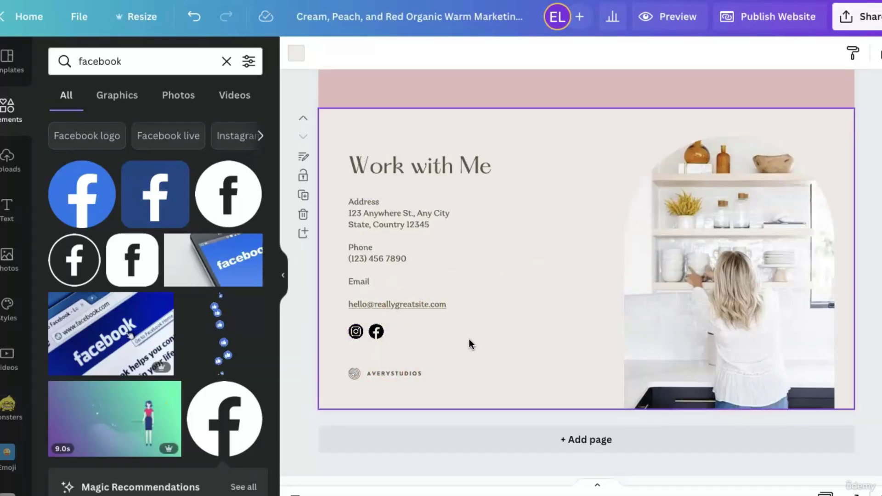
{"action": "scroll", "coordinate": [470, 339], "scroll_direction": "up", "scroll_amount": 15}
{"action": "scroll", "coordinate": [468, 338], "scroll_direction": "up", "scroll_amount": 5}
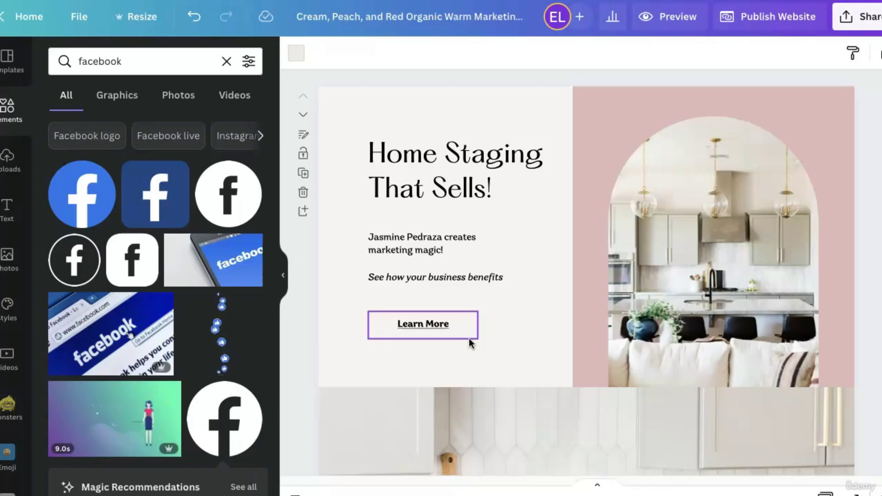
{"action": "scroll", "coordinate": [469, 339], "scroll_direction": "down", "scroll_amount": 10}
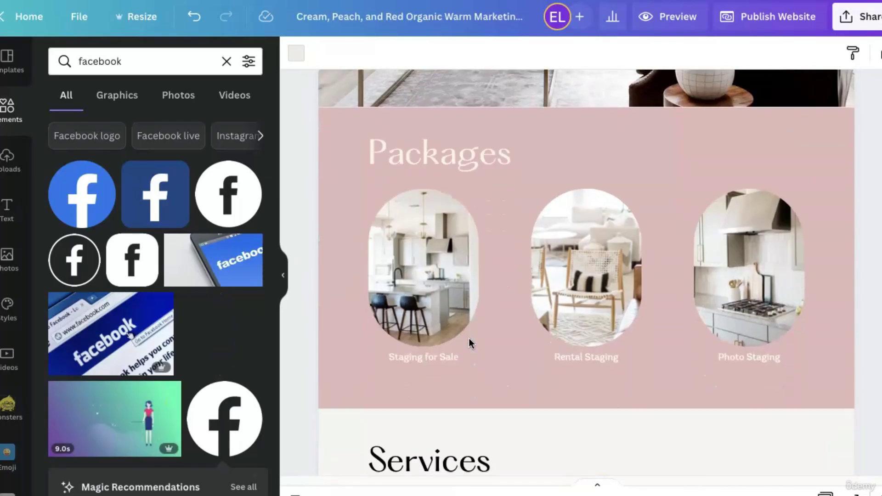
Select the Staging for Sale and Photo Staging images, then the Packages and Services pages, returning to the top.
{"action": "left_click", "coordinate": [404, 247]}
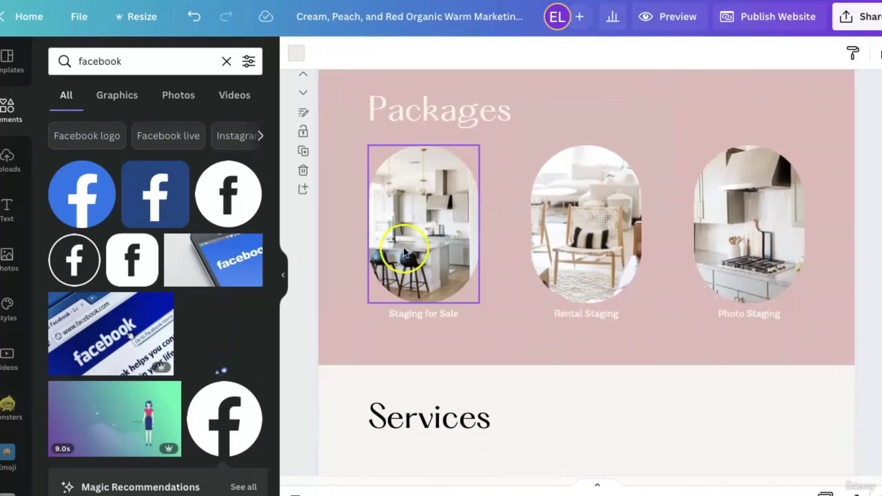
{"action": "left_click", "coordinate": [784, 209]}
{"action": "left_click", "coordinate": [490, 265]}
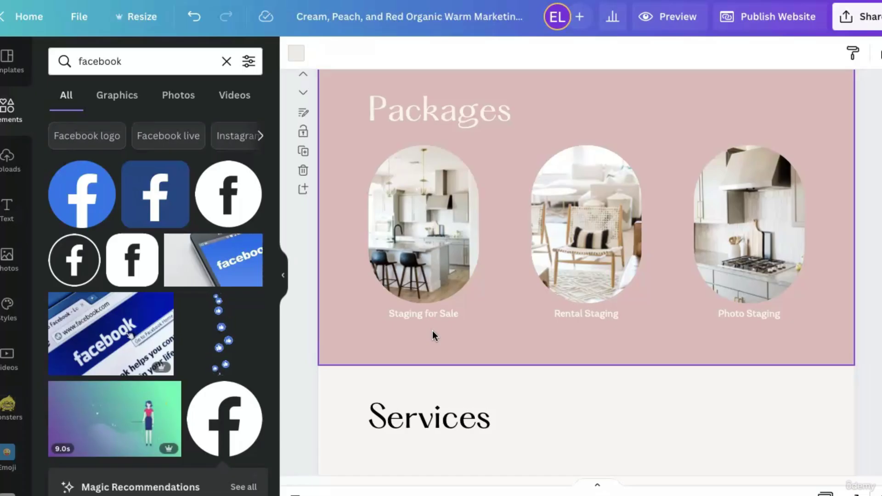
{"action": "left_click", "coordinate": [699, 329]}
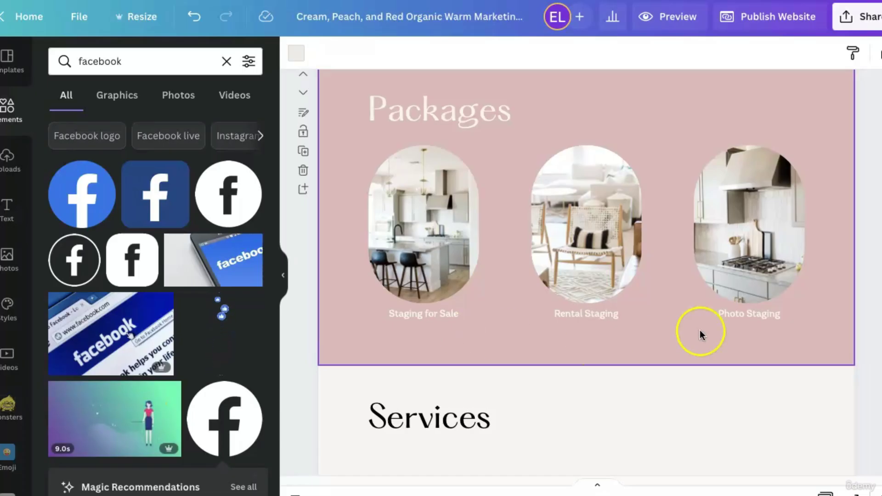
{"action": "left_click", "coordinate": [591, 416]}
{"action": "scroll", "coordinate": [562, 407], "scroll_direction": "up", "scroll_amount": 10}
{"action": "scroll", "coordinate": [561, 404], "scroll_direction": "up", "scroll_amount": 10}
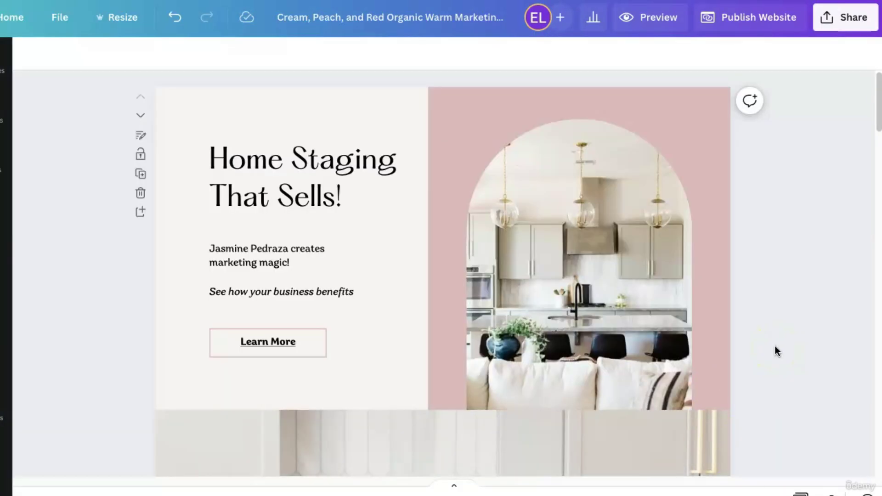
Start publishing the website and choose Purchase a new domain, continuing to domain selection.
{"action": "scroll", "coordinate": [776, 348], "scroll_direction": "down", "scroll_amount": 3}
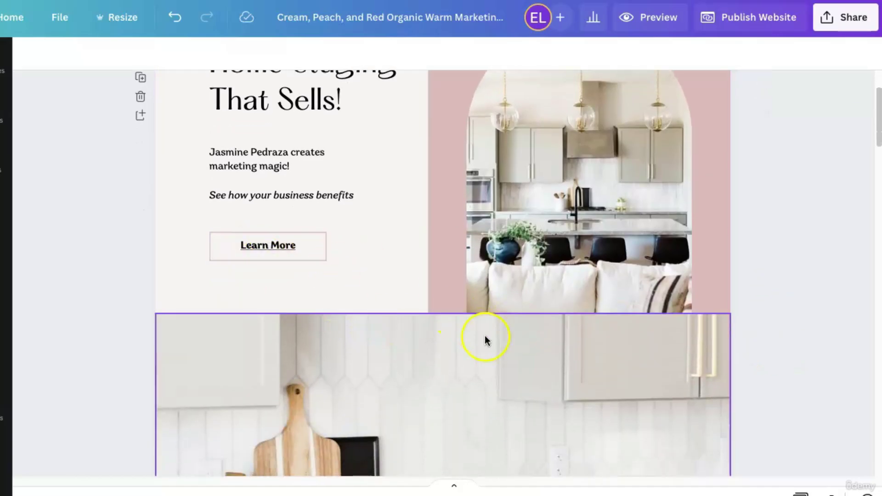
{"action": "scroll", "coordinate": [487, 345], "scroll_direction": "down", "scroll_amount": 15}
{"action": "scroll", "coordinate": [487, 345], "scroll_direction": "down", "scroll_amount": 10}
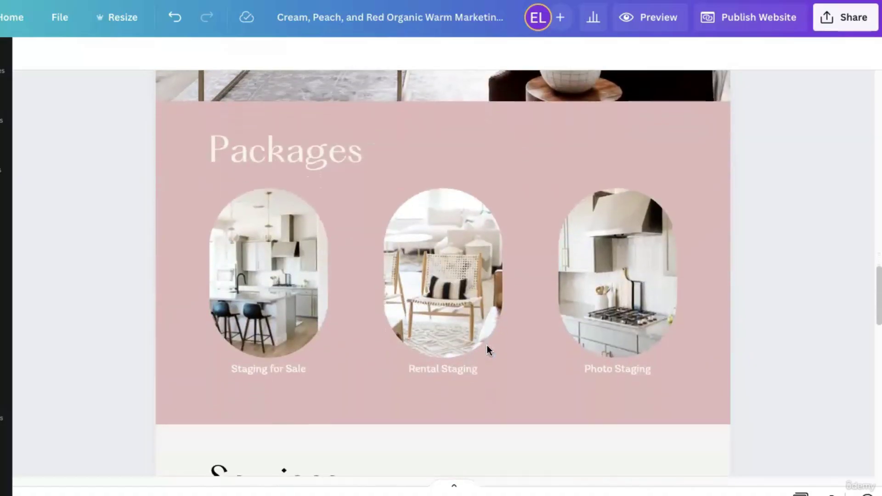
{"action": "scroll", "coordinate": [487, 346], "scroll_direction": "up", "scroll_amount": 20}
{"action": "scroll", "coordinate": [487, 346], "scroll_direction": "up", "scroll_amount": 2}
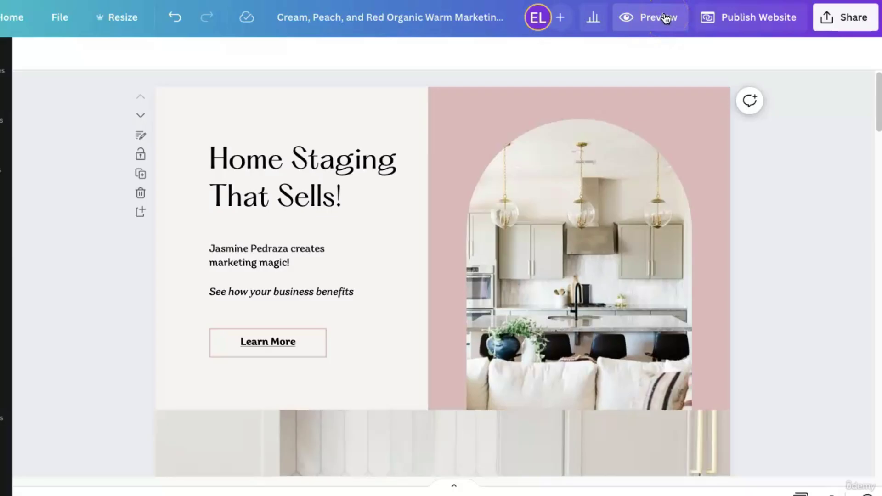
{"action": "left_click", "coordinate": [738, 17]}
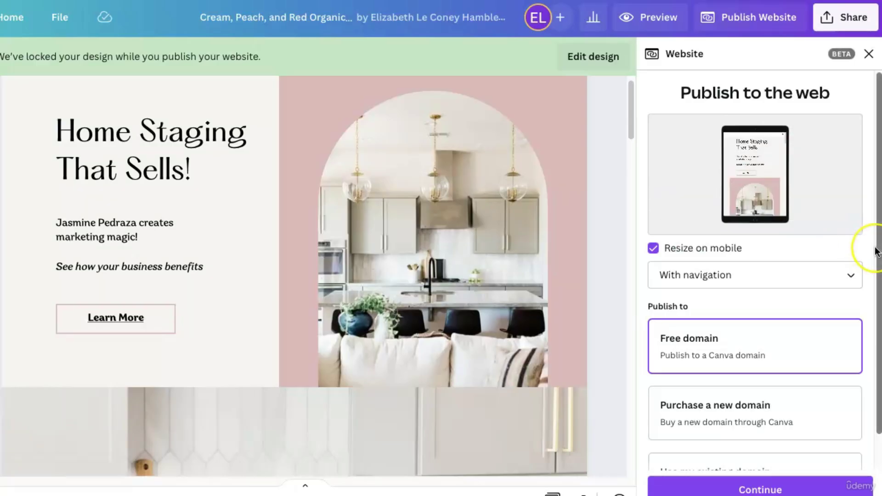
{"action": "scroll", "coordinate": [876, 250], "scroll_direction": "down", "scroll_amount": 1}
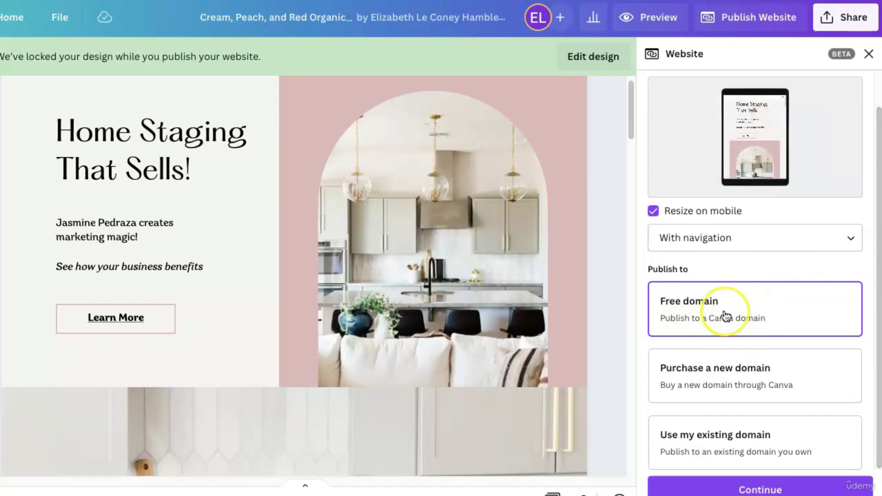
{"action": "left_click", "coordinate": [722, 384]}
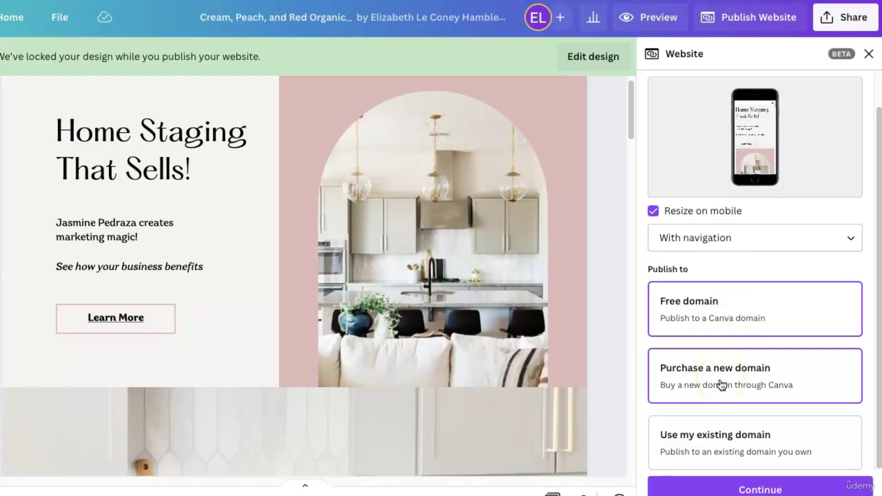
{"action": "left_click", "coordinate": [764, 375]}
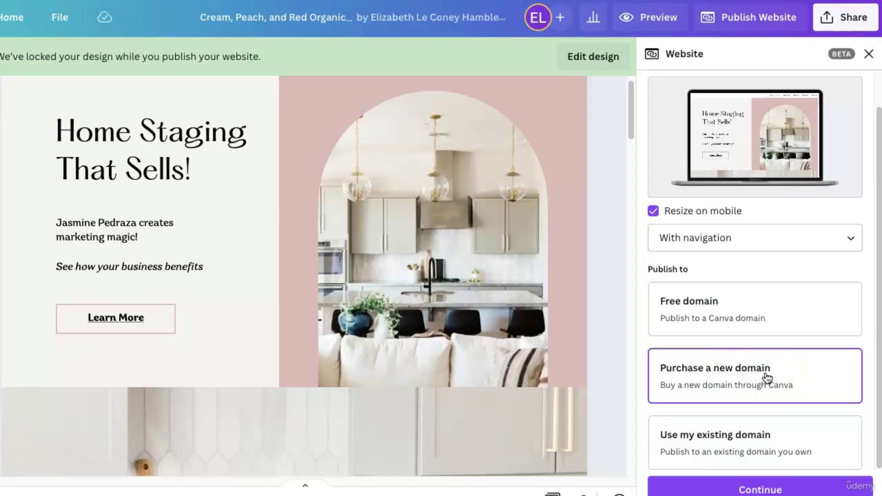
{"action": "left_click", "coordinate": [778, 379]}
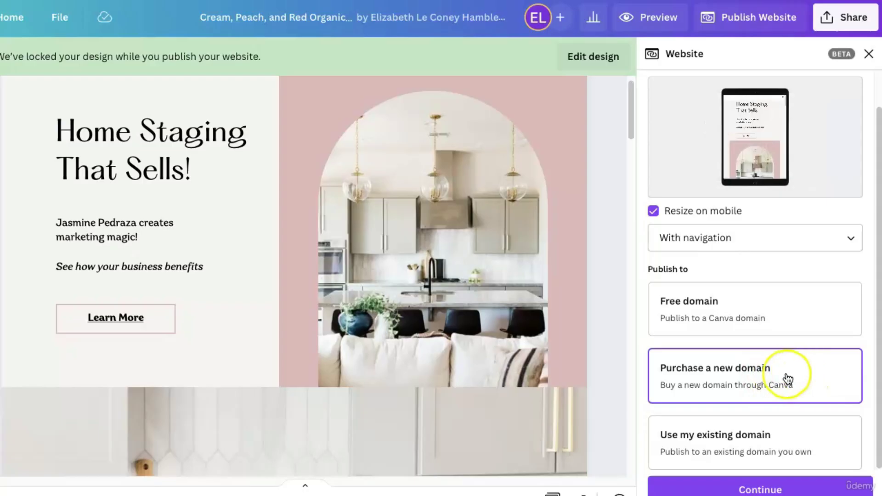
{"action": "left_click", "coordinate": [786, 449]}
{"action": "left_click", "coordinate": [783, 489]}
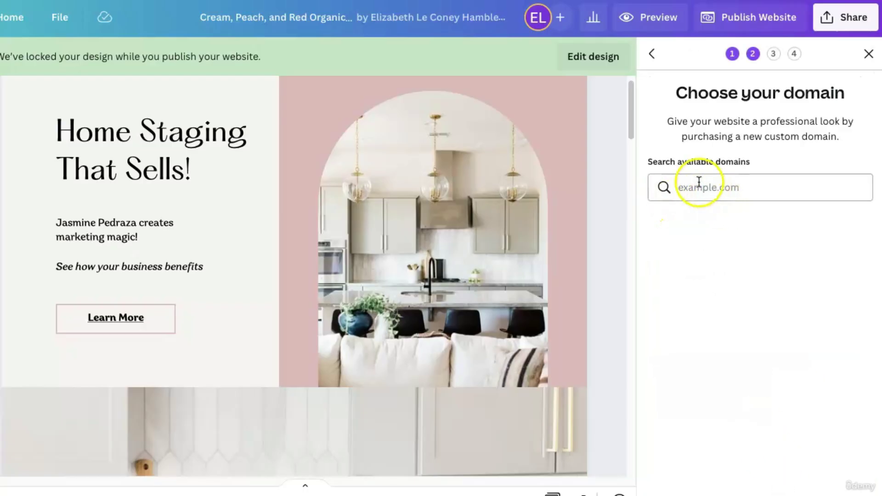
Search for google.com, then clear it and check udemyexample.com, available for $18.99/year.
{"action": "left_click", "coordinate": [699, 182]}
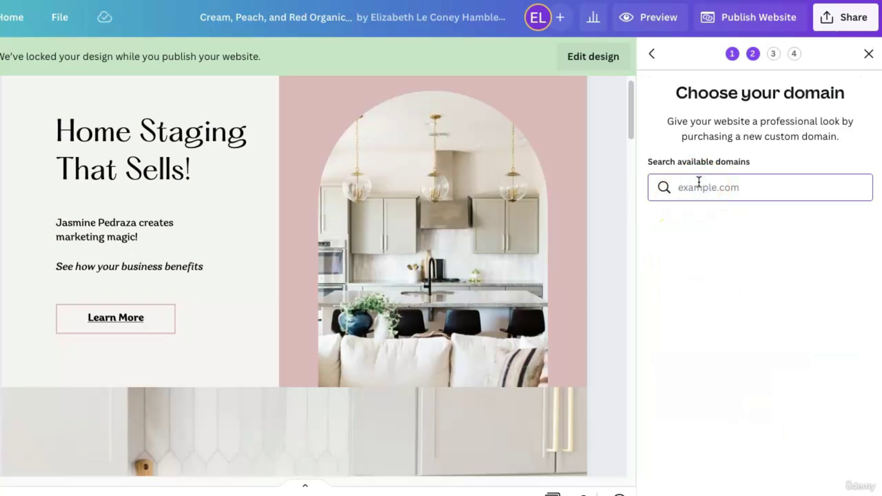
{"action": "left_click", "coordinate": [681, 189]}
{"action": "type", "text": "googl"}
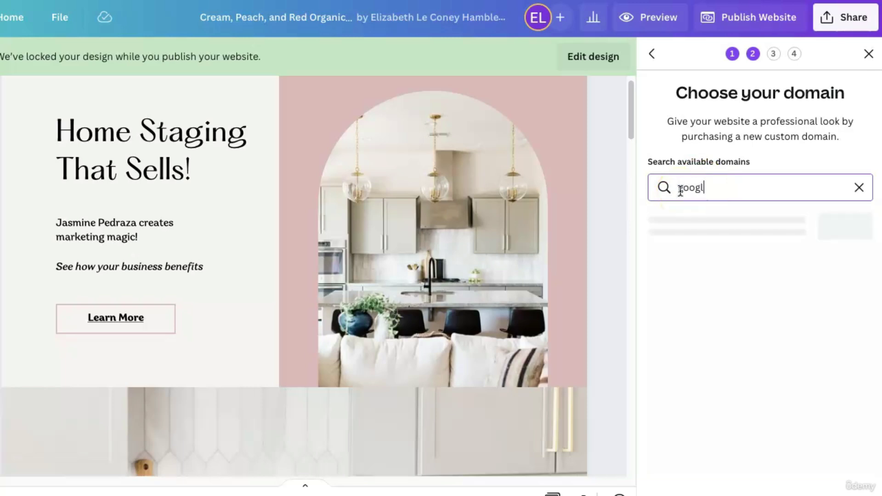
{"action": "type", "text": "e.com"}
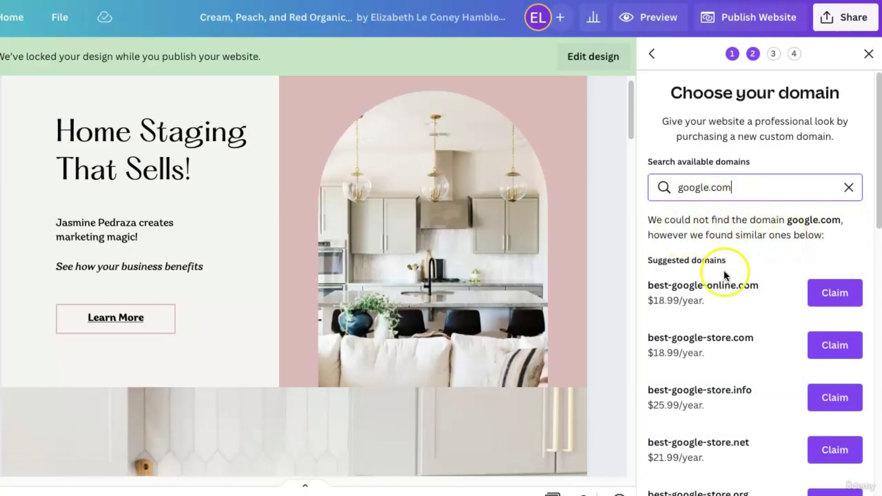
{"action": "left_click", "coordinate": [849, 188]}
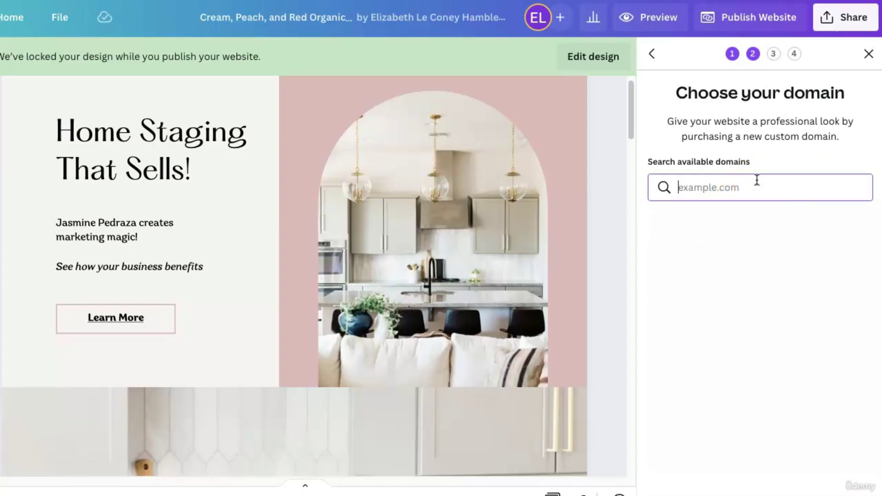
{"action": "type", "text": "udemy"}
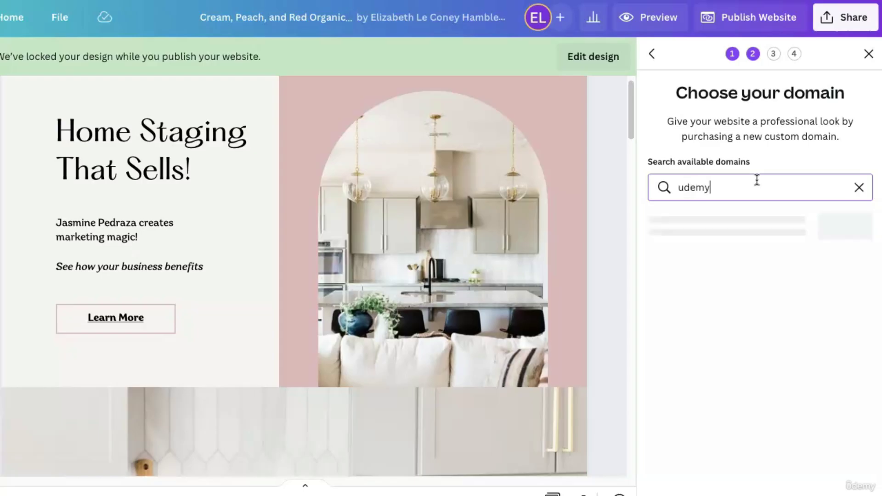
{"action": "type", "text": "ex"}
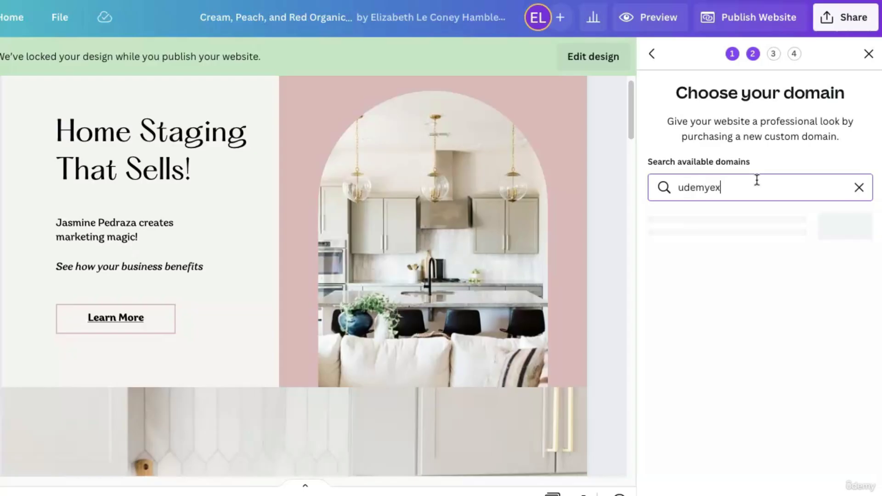
{"action": "type", "text": "ample.com"}
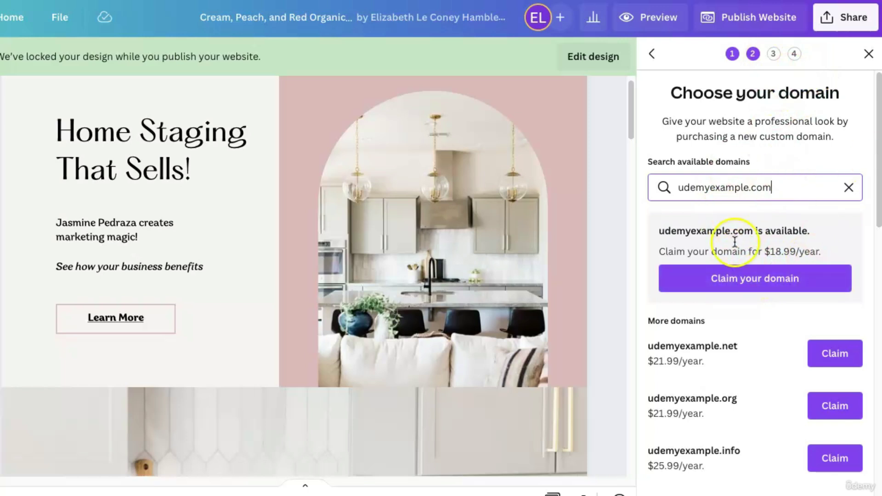
Go back and pick Use my existing domain, continuing to the Connect your domain step.
{"action": "left_click", "coordinate": [652, 55]}
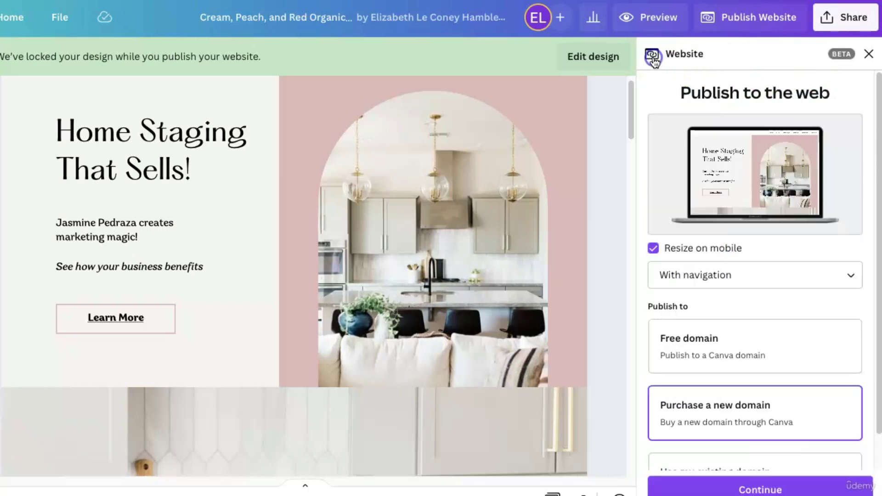
{"action": "scroll", "coordinate": [814, 352], "scroll_direction": "down", "scroll_amount": 2}
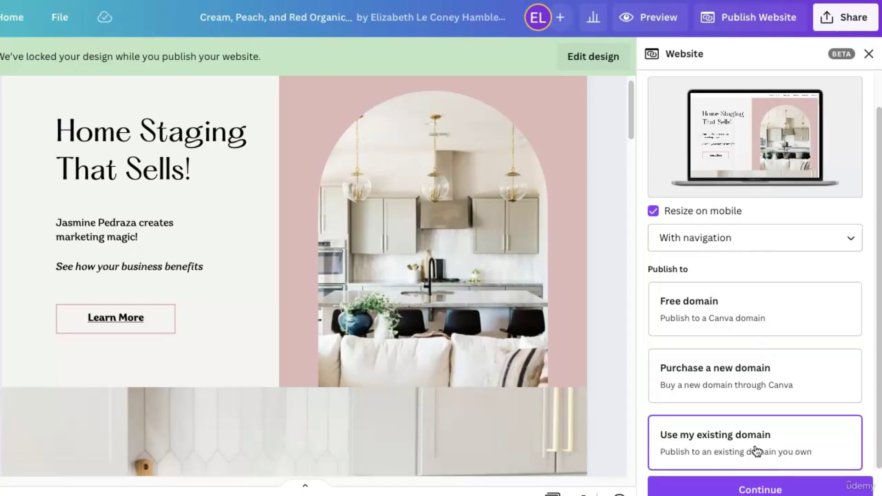
{"action": "left_click", "coordinate": [761, 487]}
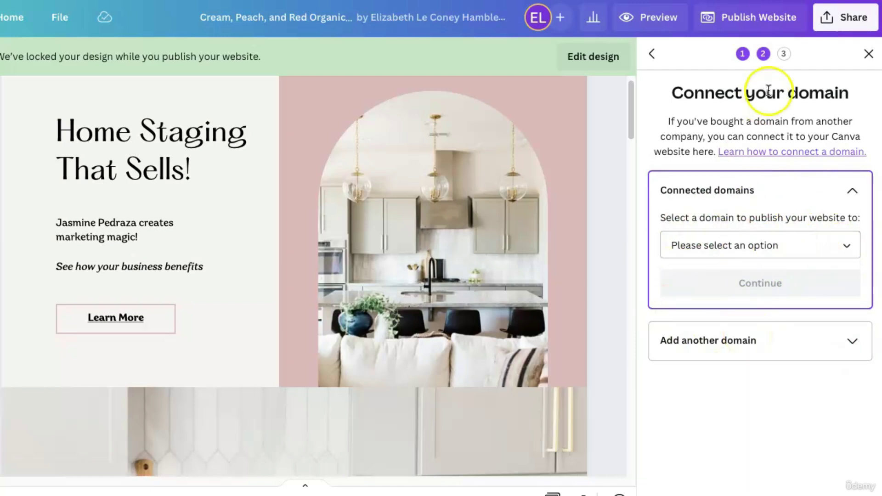
Open the 'Learn how to connect a domain' article and read its DNS settings and verification steps.
{"action": "left_click", "coordinate": [769, 152]}
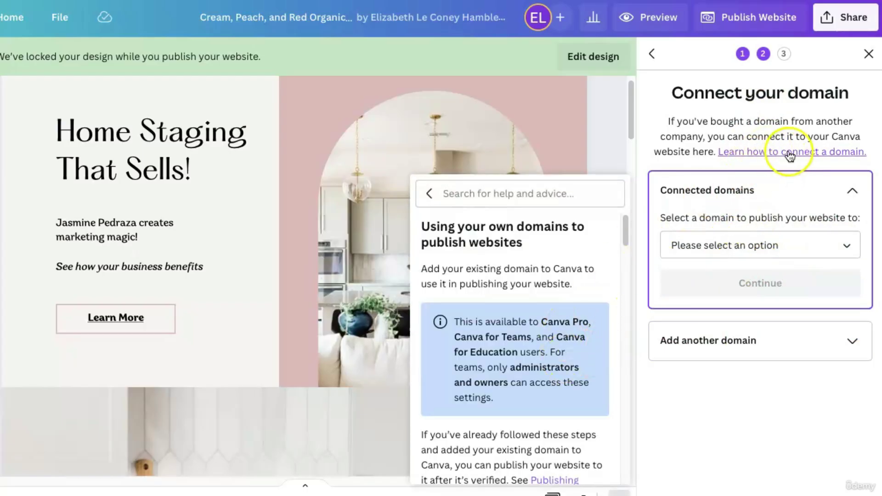
{"action": "scroll", "coordinate": [595, 279], "scroll_direction": "down", "scroll_amount": 1}
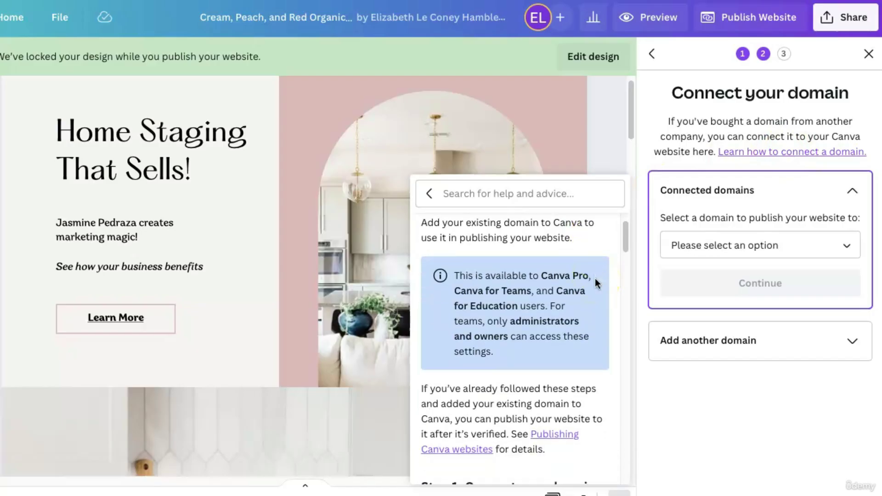
{"action": "scroll", "coordinate": [561, 370], "scroll_direction": "down", "scroll_amount": 1}
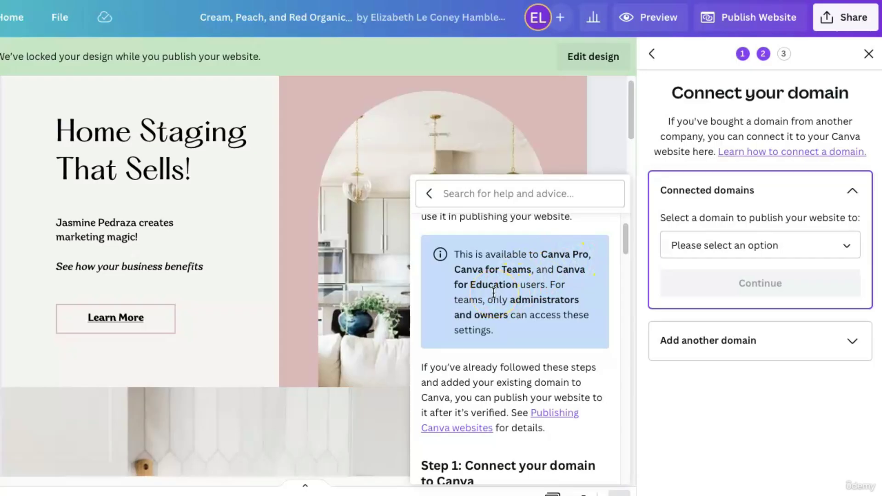
{"action": "scroll", "coordinate": [494, 292], "scroll_direction": "up", "scroll_amount": 3}
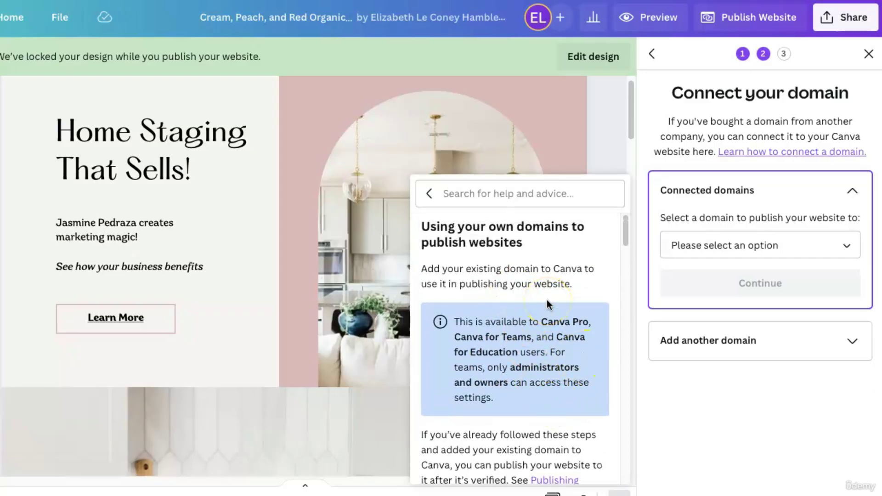
{"action": "scroll", "coordinate": [547, 300], "scroll_direction": "down", "scroll_amount": 5}
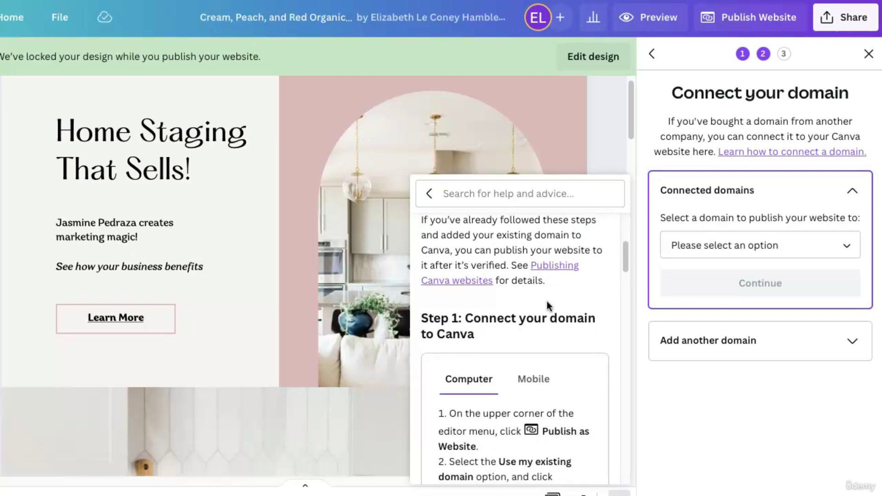
{"action": "scroll", "coordinate": [544, 349], "scroll_direction": "down", "scroll_amount": 1}
{"action": "scroll", "coordinate": [544, 348], "scroll_direction": "up", "scroll_amount": 5}
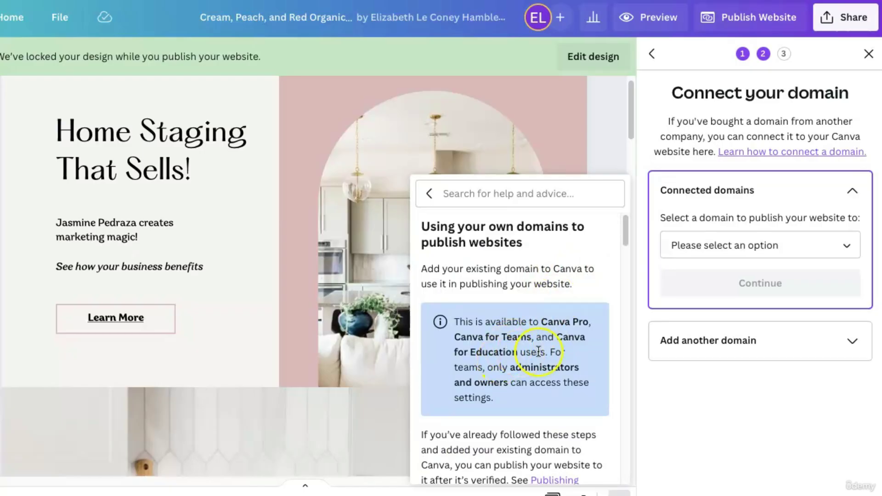
{"action": "scroll", "coordinate": [555, 353], "scroll_direction": "down", "scroll_amount": 3}
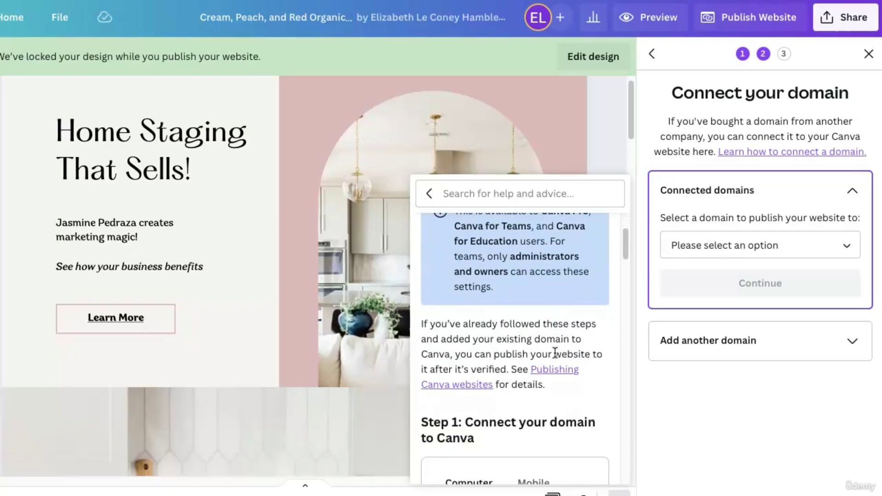
{"action": "left_click", "coordinate": [595, 393]}
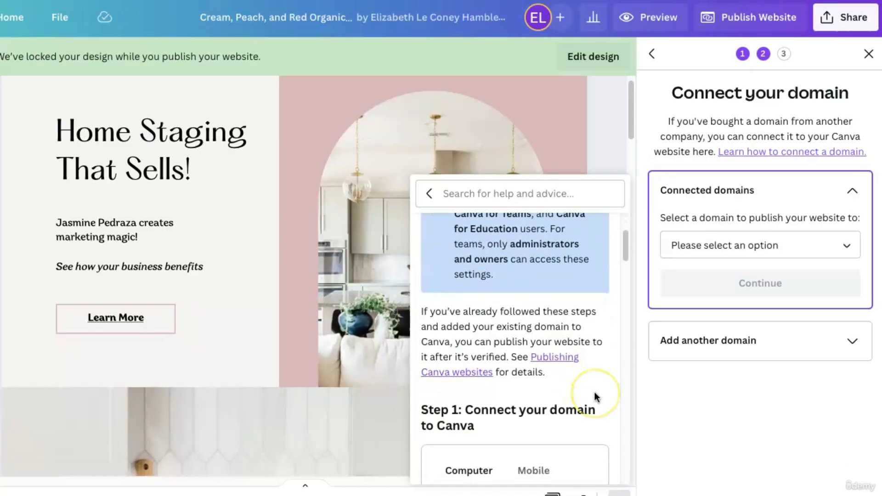
{"action": "scroll", "coordinate": [595, 392], "scroll_direction": "down", "scroll_amount": 4}
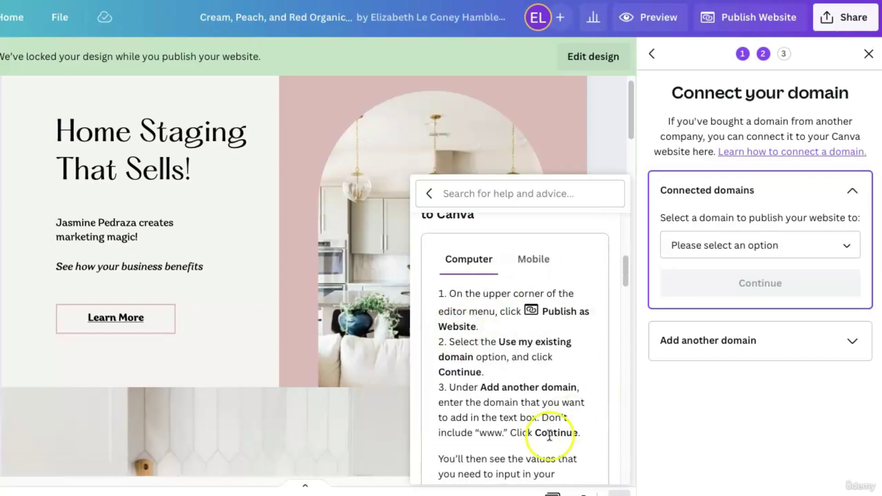
{"action": "scroll", "coordinate": [569, 368], "scroll_direction": "down", "scroll_amount": 4}
{"action": "scroll", "coordinate": [566, 365], "scroll_direction": "down", "scroll_amount": 3}
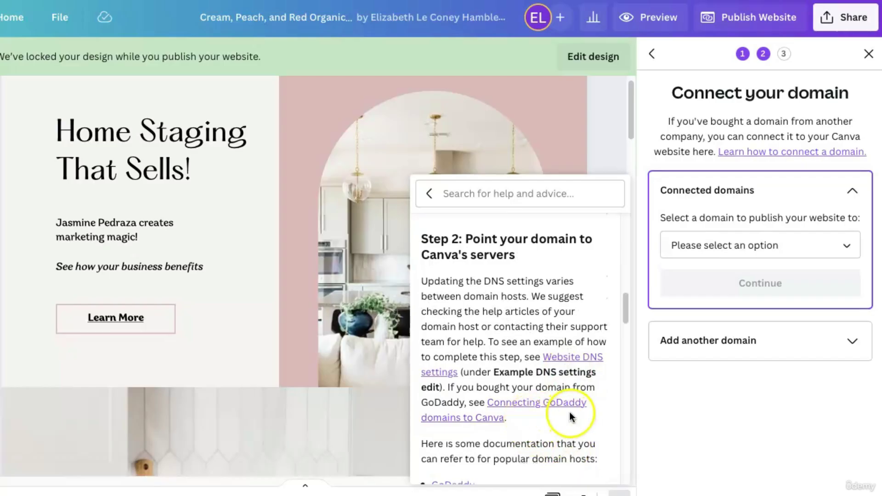
{"action": "scroll", "coordinate": [545, 434], "scroll_direction": "down", "scroll_amount": 3}
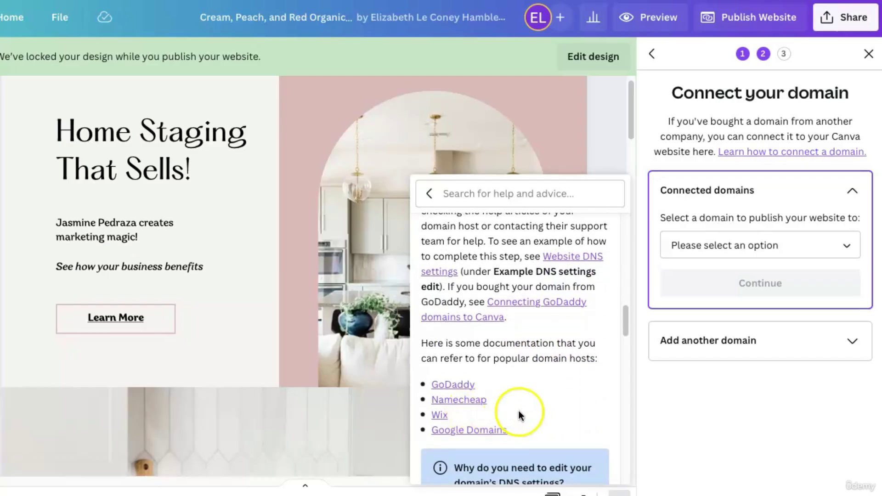
{"action": "scroll", "coordinate": [556, 358], "scroll_direction": "down", "scroll_amount": 1}
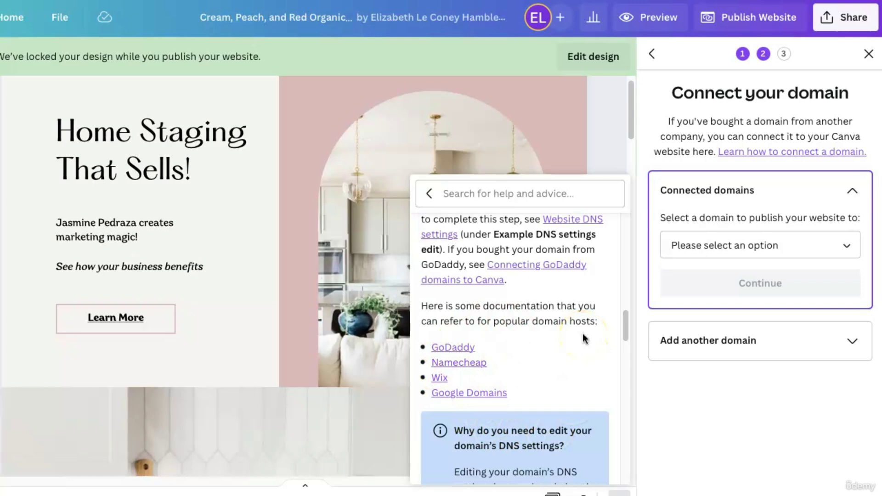
{"action": "scroll", "coordinate": [582, 338], "scroll_direction": "down", "scroll_amount": 10}
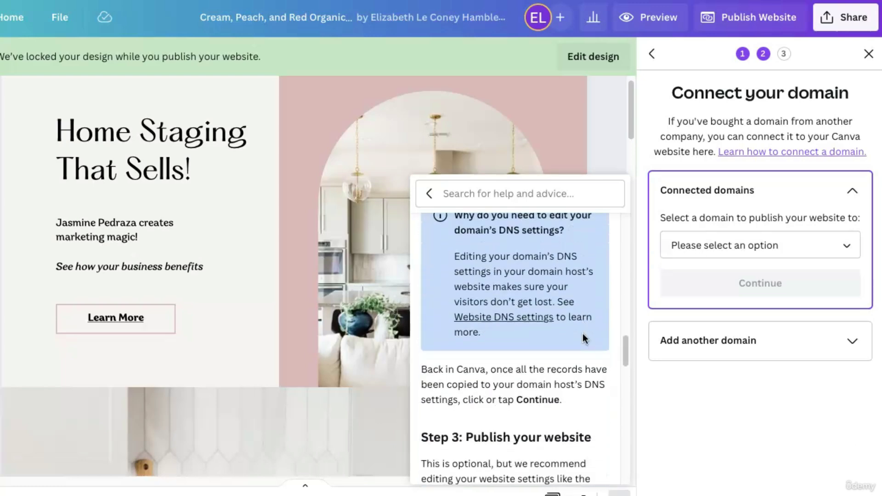
{"action": "scroll", "coordinate": [584, 339], "scroll_direction": "down", "scroll_amount": 6}
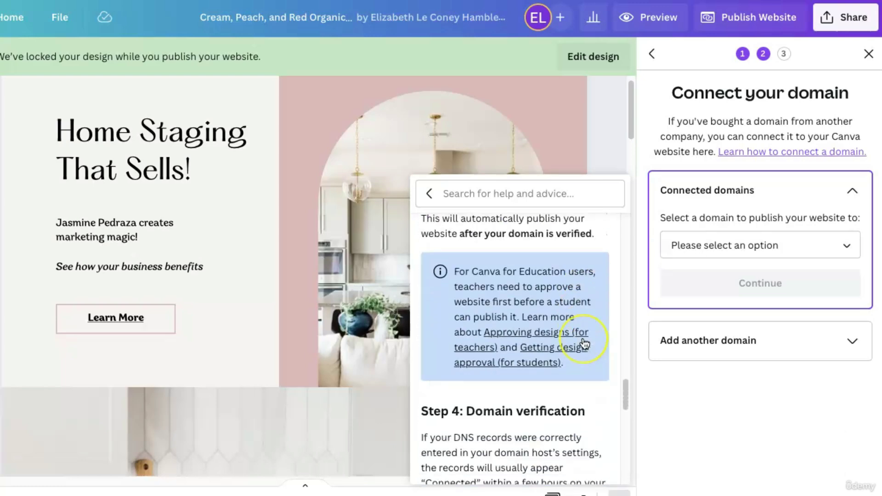
{"action": "scroll", "coordinate": [520, 438], "scroll_direction": "down", "scroll_amount": 1}
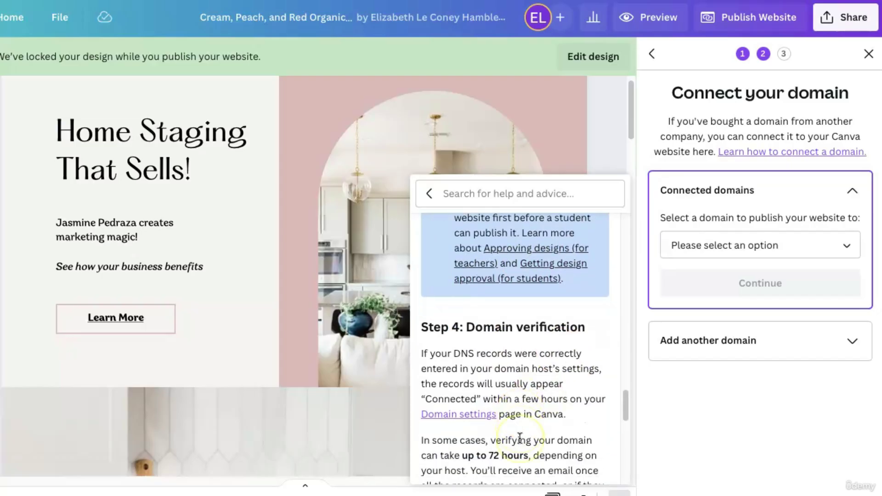
{"action": "scroll", "coordinate": [517, 428], "scroll_direction": "up", "scroll_amount": 7}
{"action": "scroll", "coordinate": [516, 418], "scroll_direction": "up", "scroll_amount": 5}
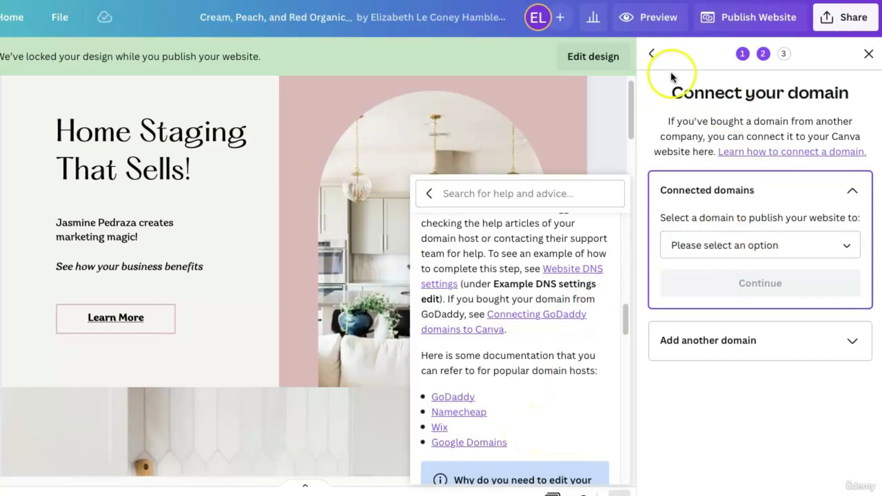
Go back and choose publishing to a free my.canva.site domain.
{"action": "left_click", "coordinate": [652, 54]}
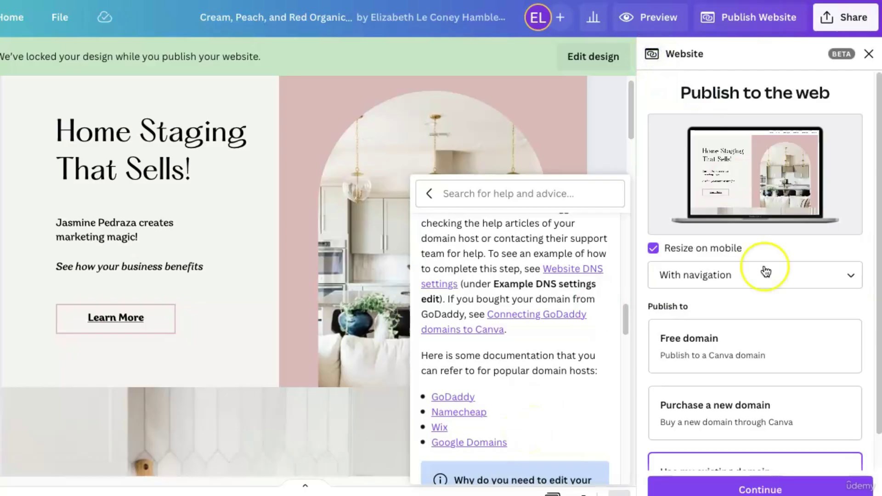
{"action": "scroll", "coordinate": [764, 272], "scroll_direction": "down", "scroll_amount": 1}
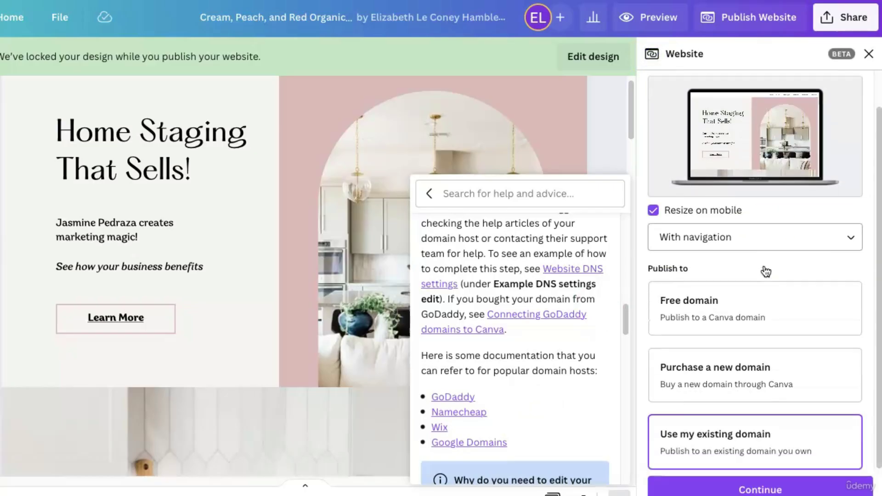
{"action": "left_click", "coordinate": [748, 294]}
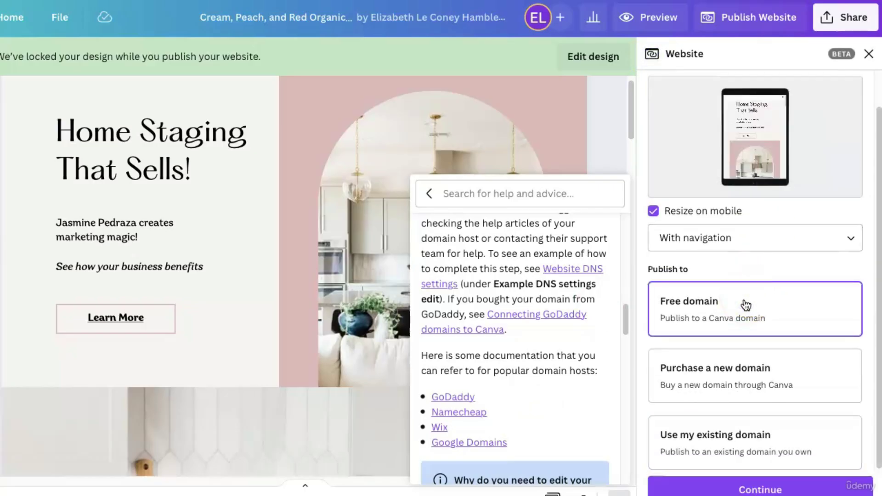
{"action": "left_click", "coordinate": [714, 320]}
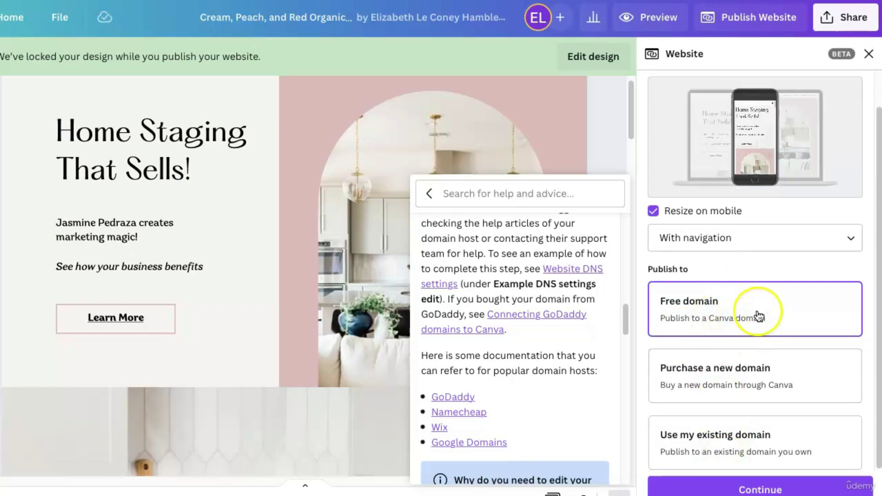
{"action": "left_click", "coordinate": [743, 490]}
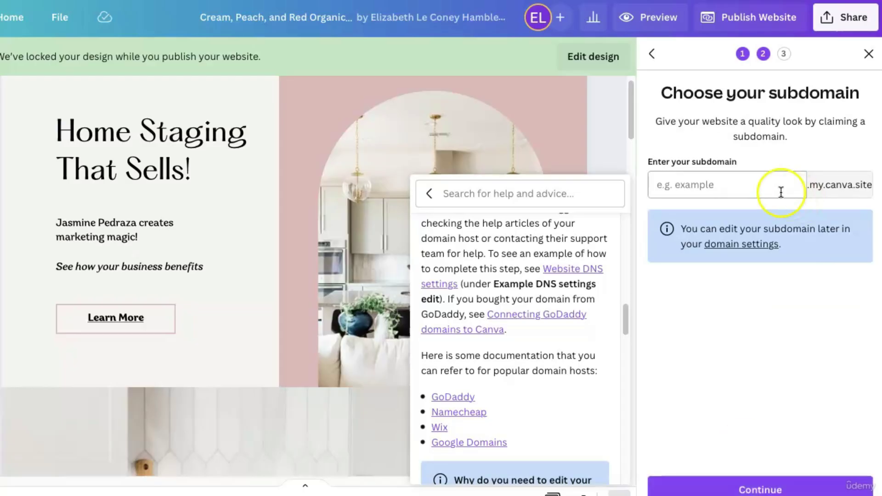
Enter the owner's first name as subdomain, add the surname when unavailable, and continue to Review Settings.
{"action": "left_click", "coordinate": [723, 187]}
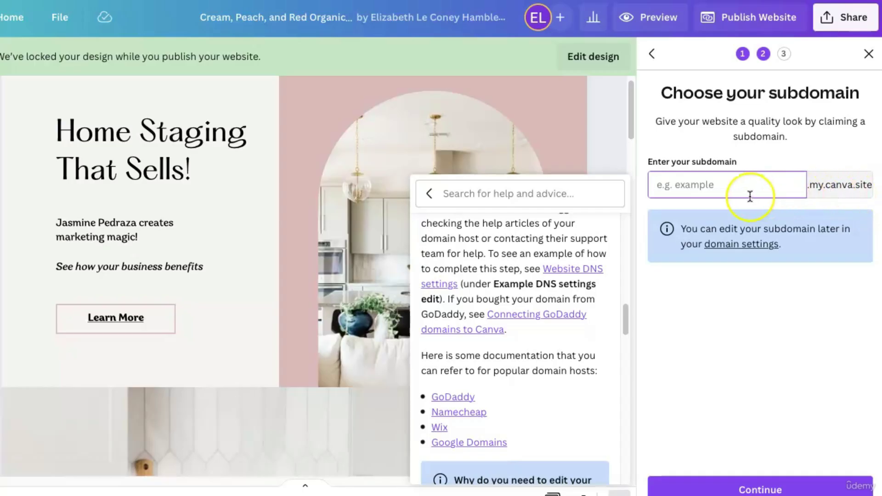
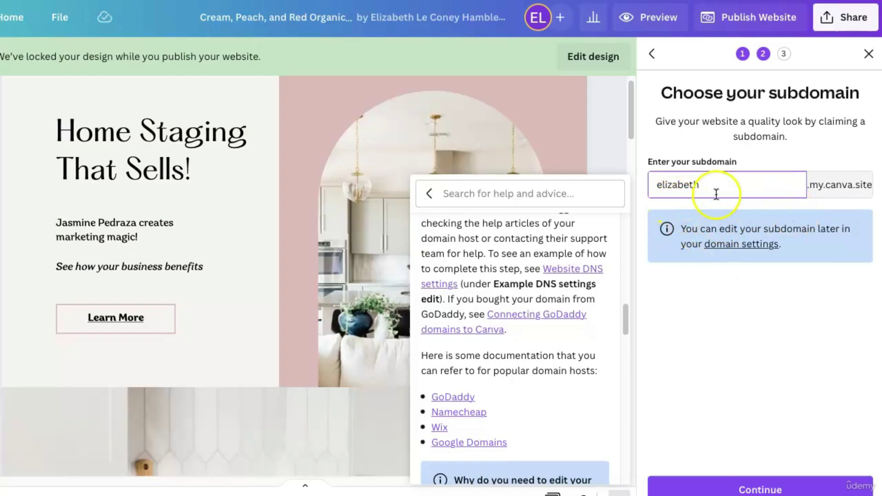
{"action": "left_click", "coordinate": [748, 481]}
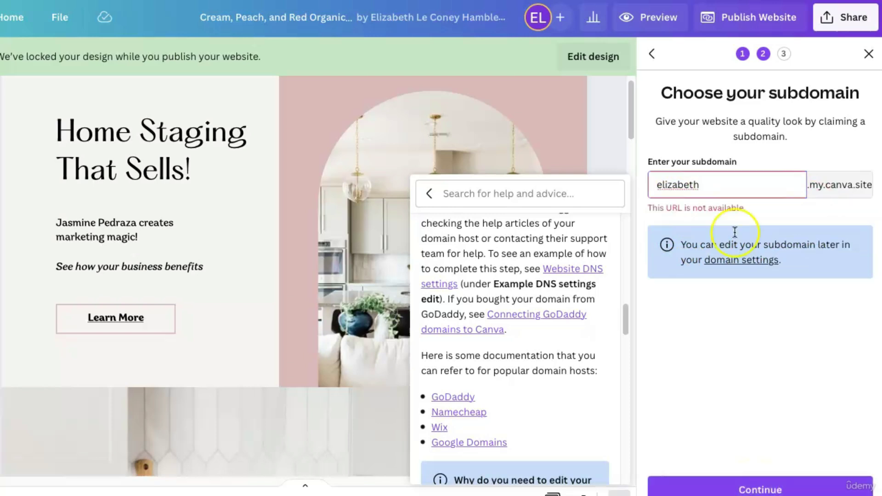
{"action": "left_click", "coordinate": [725, 188]}
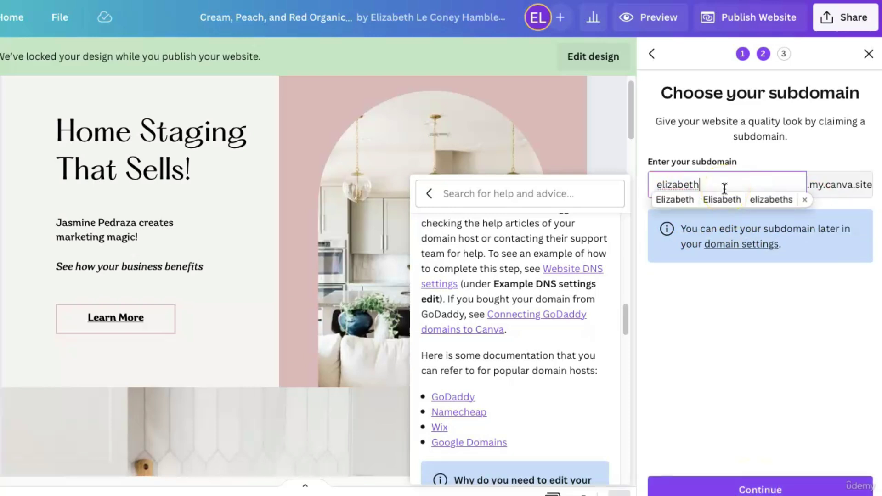
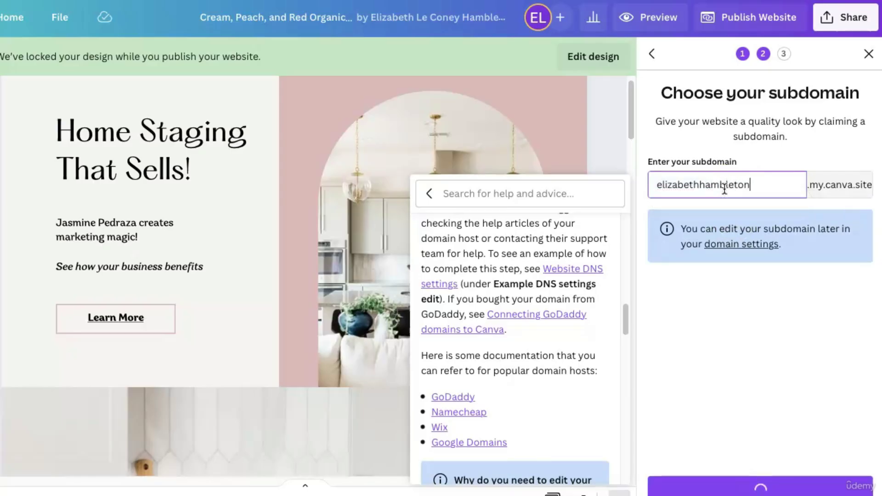
{"action": "left_click", "coordinate": [757, 330]}
{"action": "left_click", "coordinate": [762, 483]}
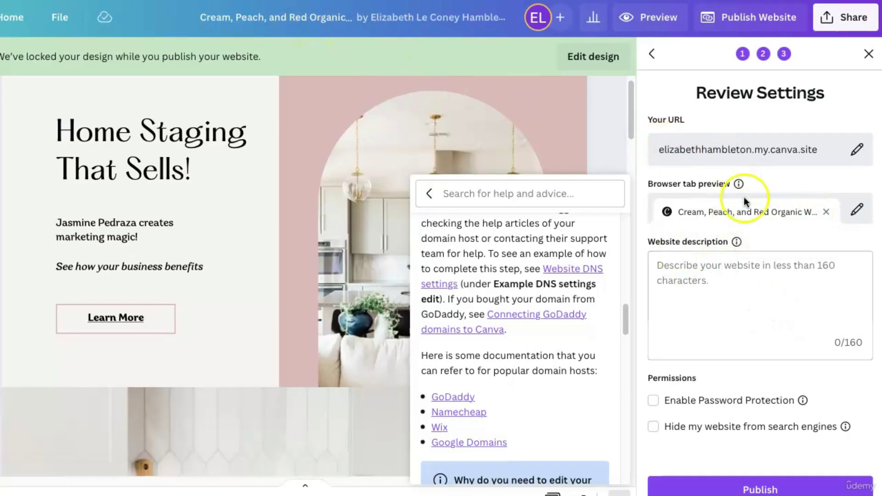
Change the browser tab title to 'Modern Home Staging'.
{"action": "left_click", "coordinate": [744, 212]}
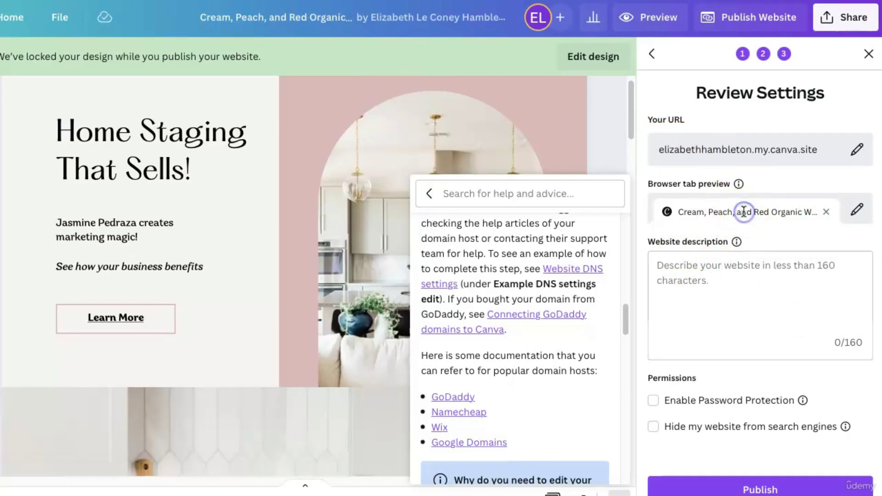
{"action": "left_click", "coordinate": [830, 213]}
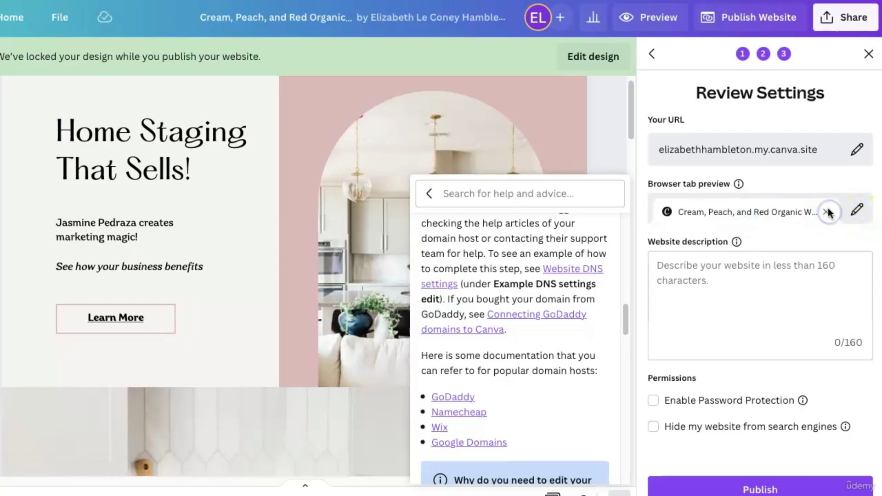
{"action": "left_click", "coordinate": [857, 211]}
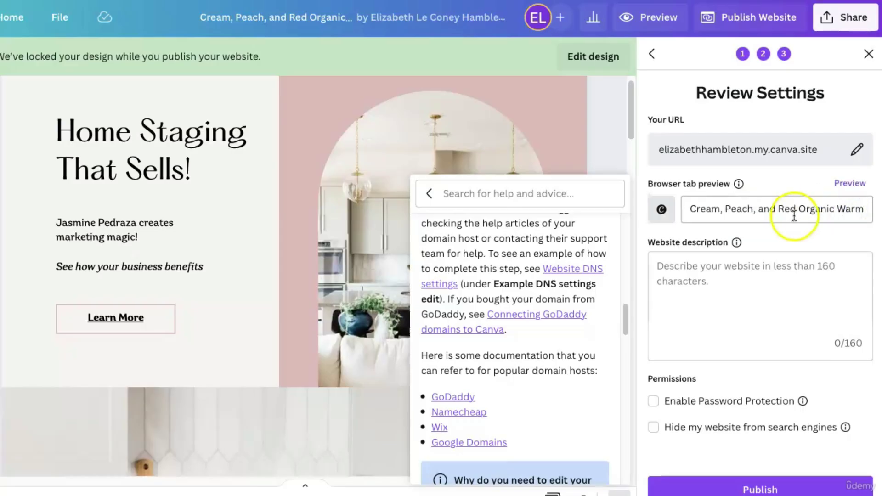
{"action": "triple_click", "coordinate": [794, 214]}
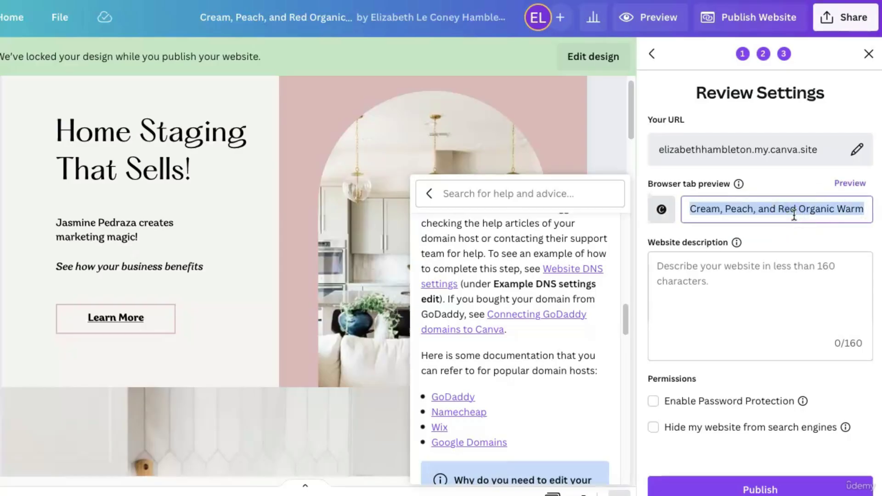
{"action": "type", "text": "Modern "}
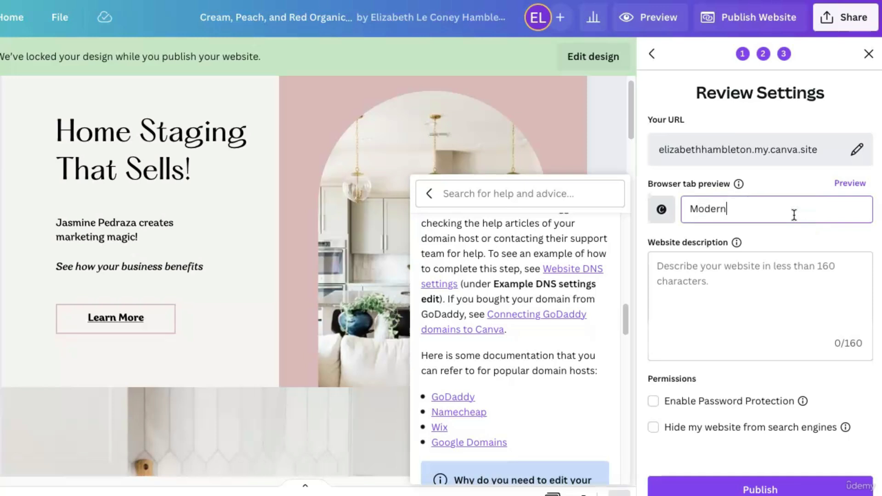
{"action": "type", "text": "Home Staging"}
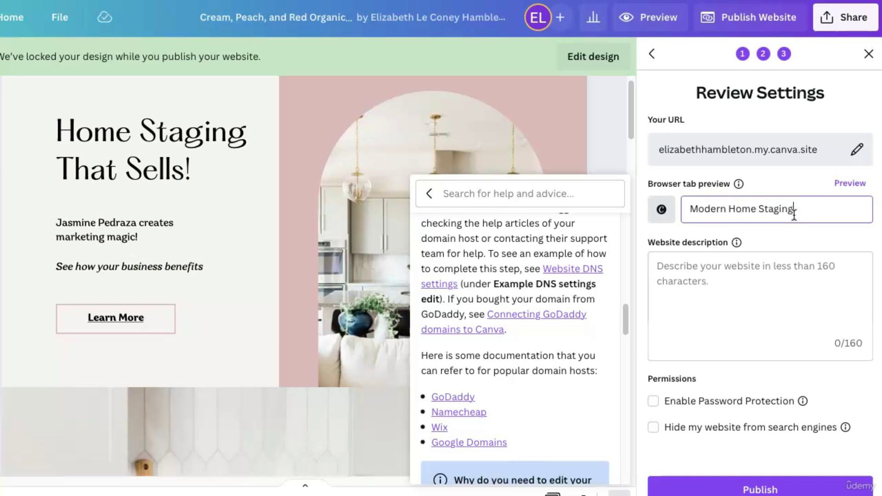
Leave the website description empty.
{"action": "left_click", "coordinate": [770, 341]}
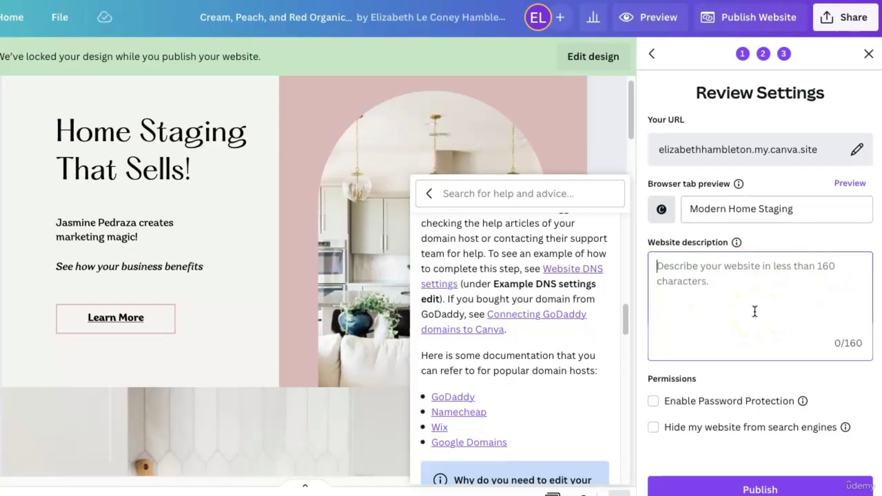
{"action": "left_click", "coordinate": [771, 480]}
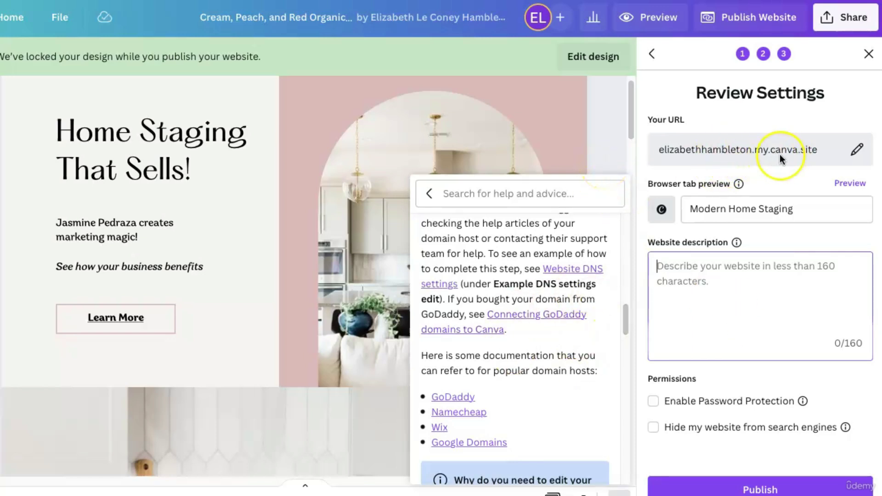
{"action": "left_click", "coordinate": [810, 123]}
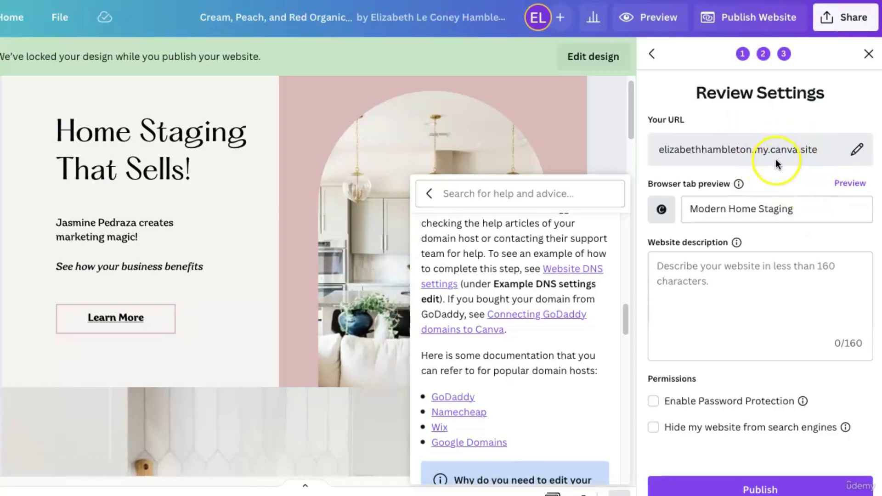
Select the end of the site address, then go to the Google Workspace Gmail business email page.
{"action": "left_click_drag", "start_coordinate": [812, 153], "coordinate": [734, 157]}
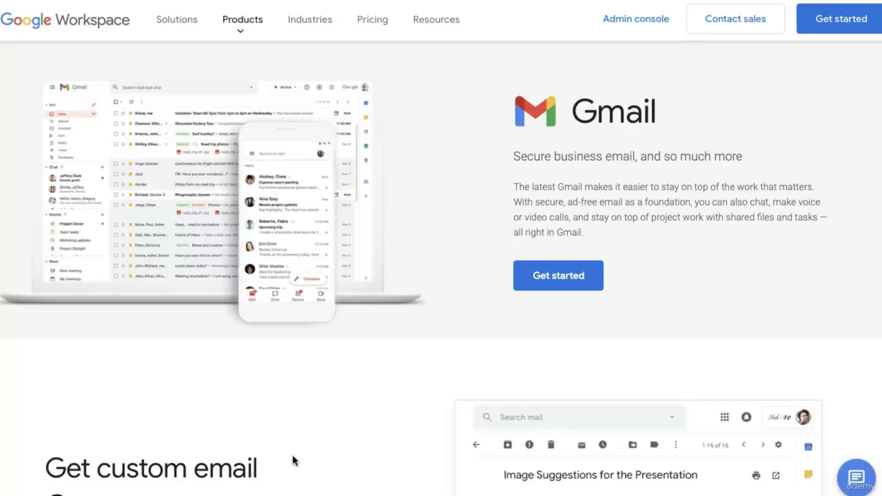
{"action": "scroll", "coordinate": [292, 460], "scroll_direction": "down", "scroll_amount": 4}
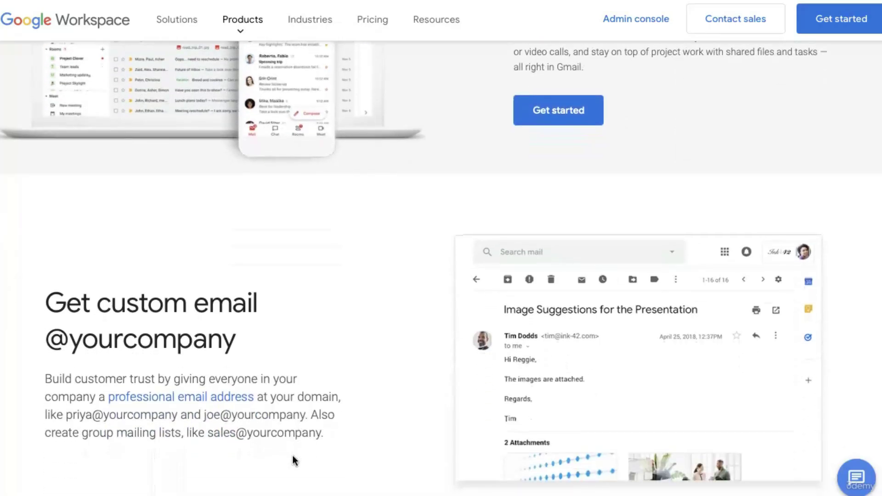
{"action": "scroll", "coordinate": [292, 456], "scroll_direction": "down", "scroll_amount": 1}
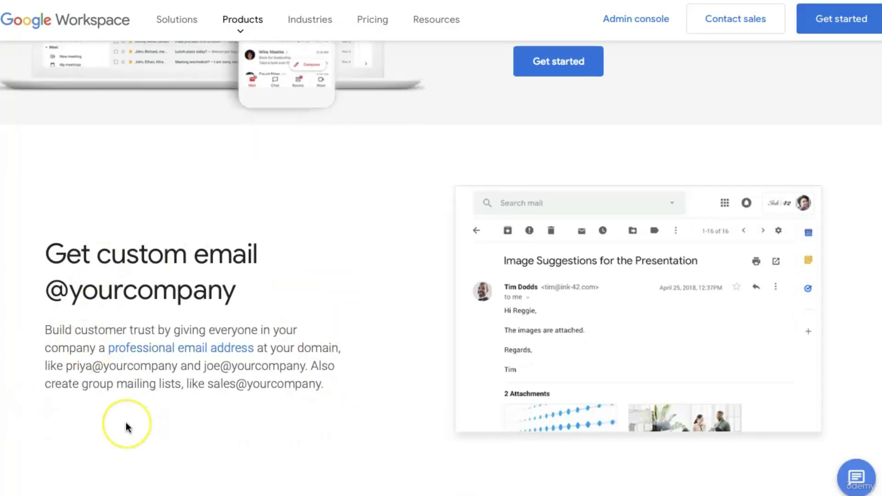
{"action": "scroll", "coordinate": [128, 427], "scroll_direction": "down", "scroll_amount": 1}
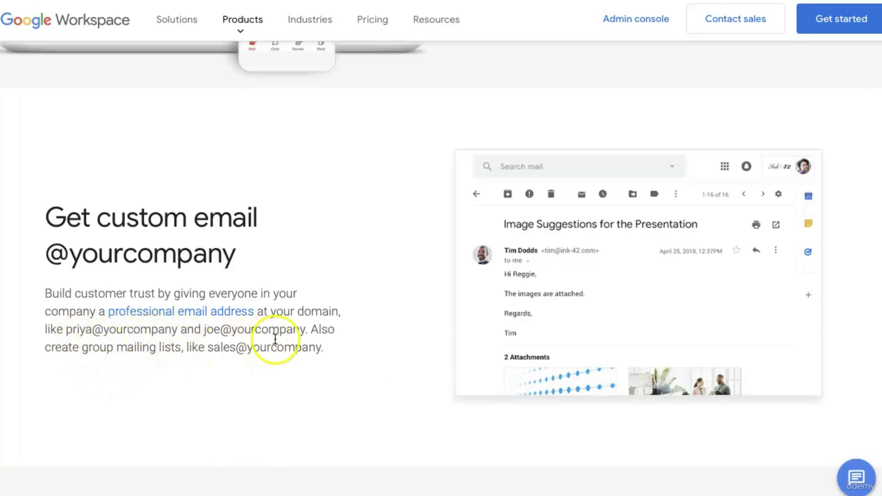
{"action": "scroll", "coordinate": [372, 418], "scroll_direction": "down", "scroll_amount": 1}
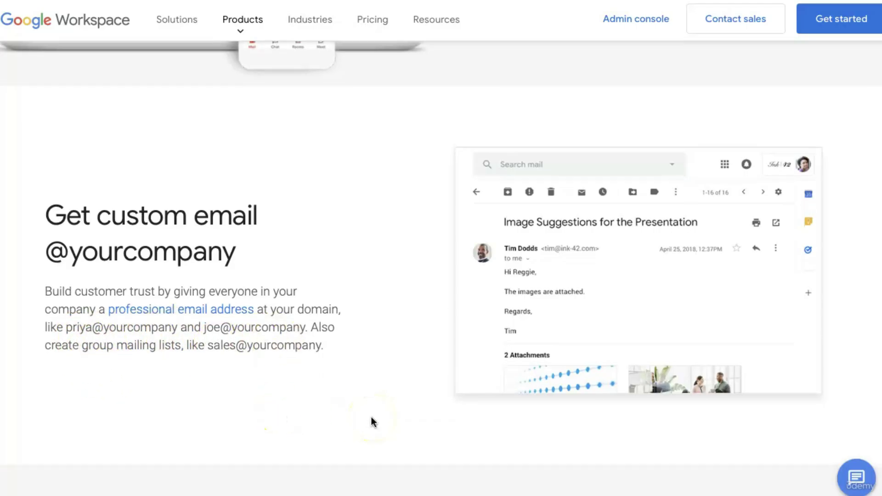
{"action": "scroll", "coordinate": [371, 417], "scroll_direction": "down", "scroll_amount": 8}
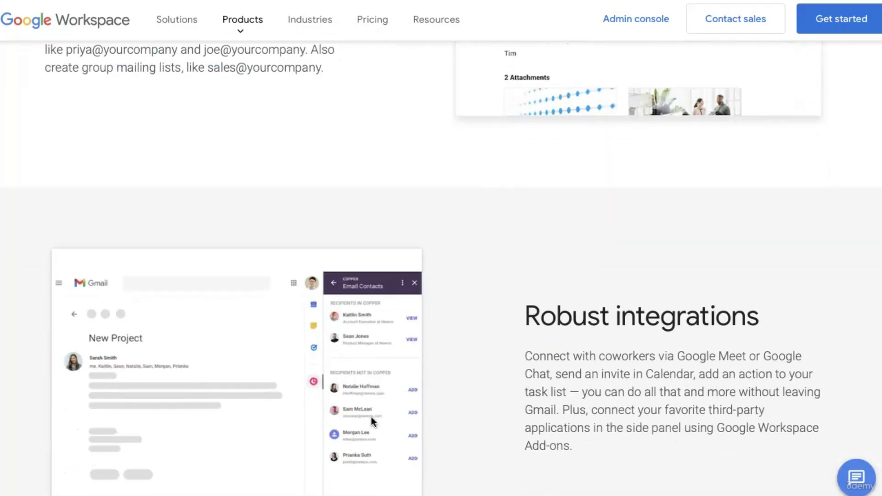
{"action": "scroll", "coordinate": [371, 417], "scroll_direction": "up", "scroll_amount": 14}
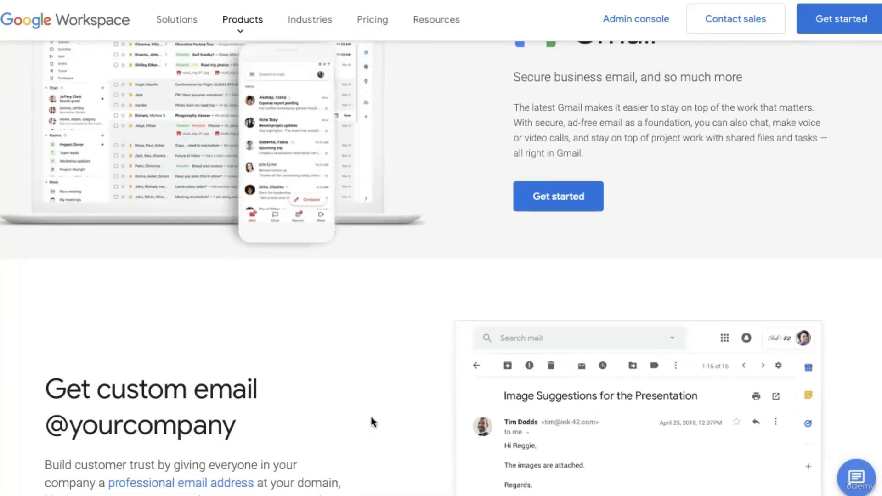
{"action": "scroll", "coordinate": [371, 417], "scroll_direction": "down", "scroll_amount": 1}
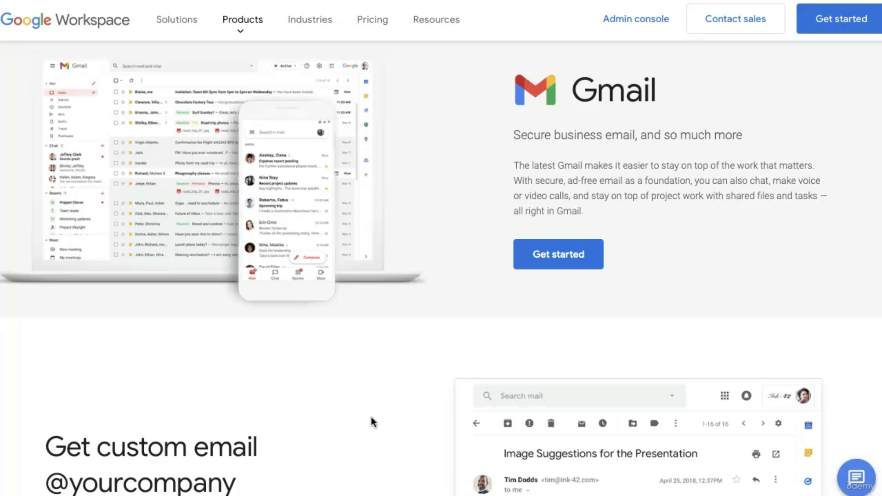
Return to the Canva editor showing the home-staging website design.
{"action": "left_click", "coordinate": [246, 480]}
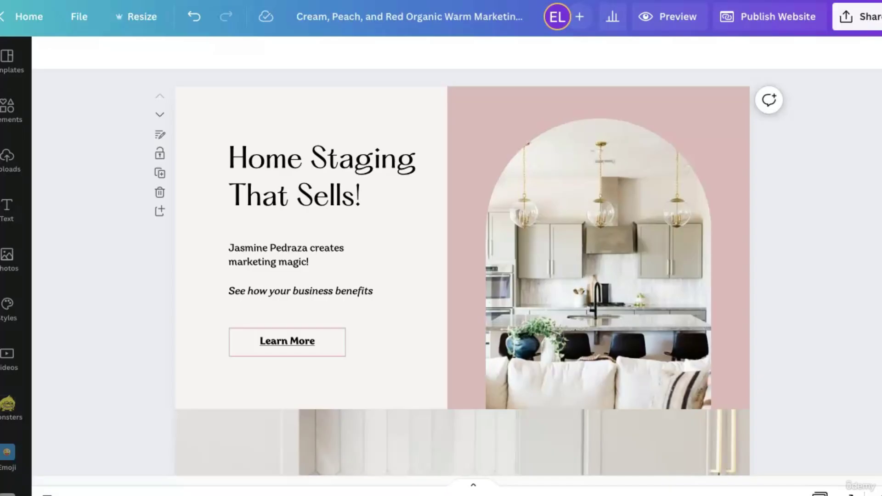
{"action": "left_click", "coordinate": [844, 452]}
Open Insights, check Traffic, Engagement and Views statistics, and keep the 7 days range.
{"action": "left_click", "coordinate": [614, 22]}
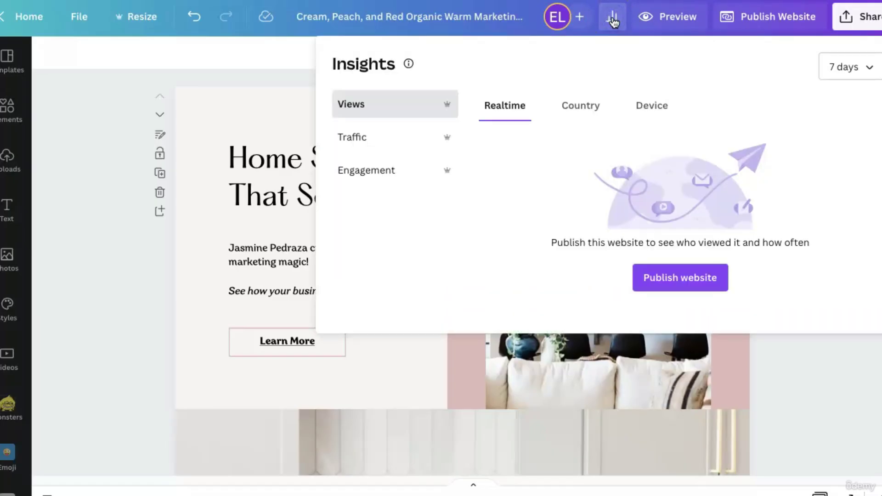
{"action": "left_click", "coordinate": [602, 22]}
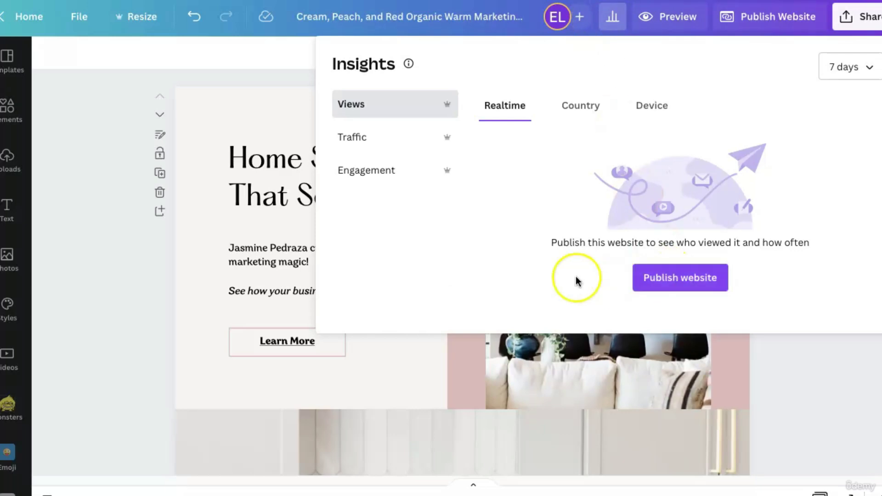
{"action": "left_click", "coordinate": [380, 137]}
{"action": "left_click", "coordinate": [375, 167]}
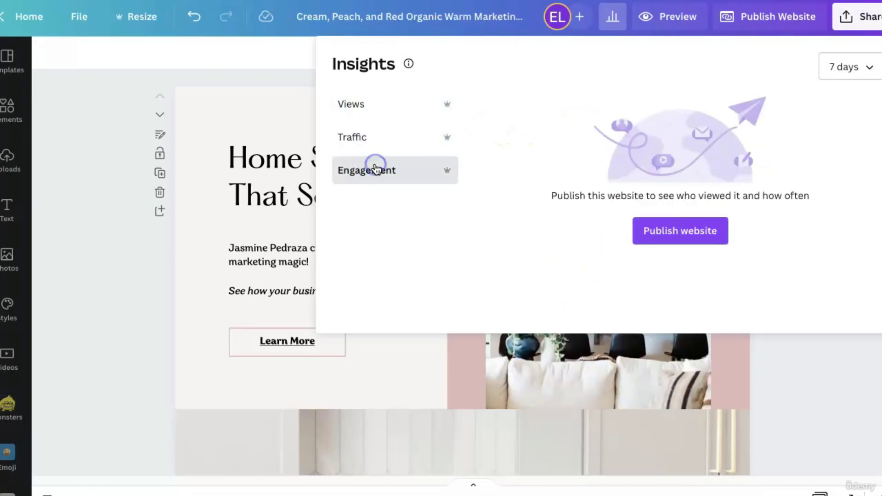
{"action": "left_click", "coordinate": [379, 106]}
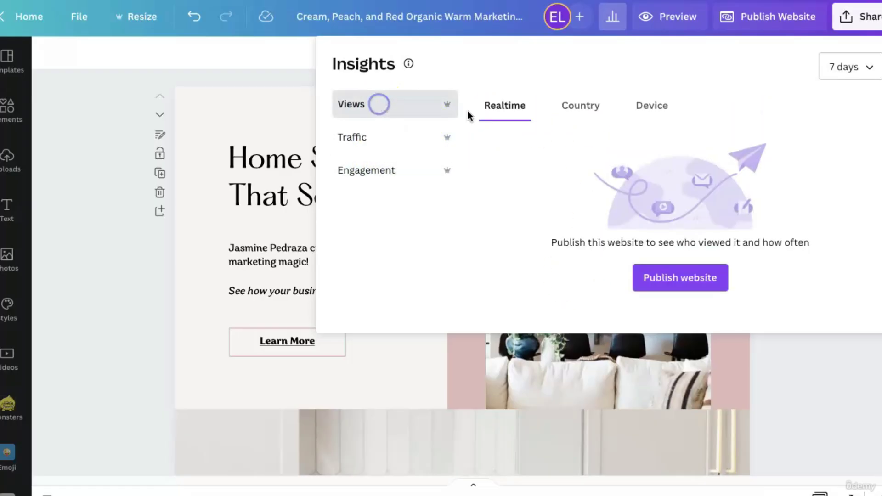
{"action": "left_click", "coordinate": [850, 69]}
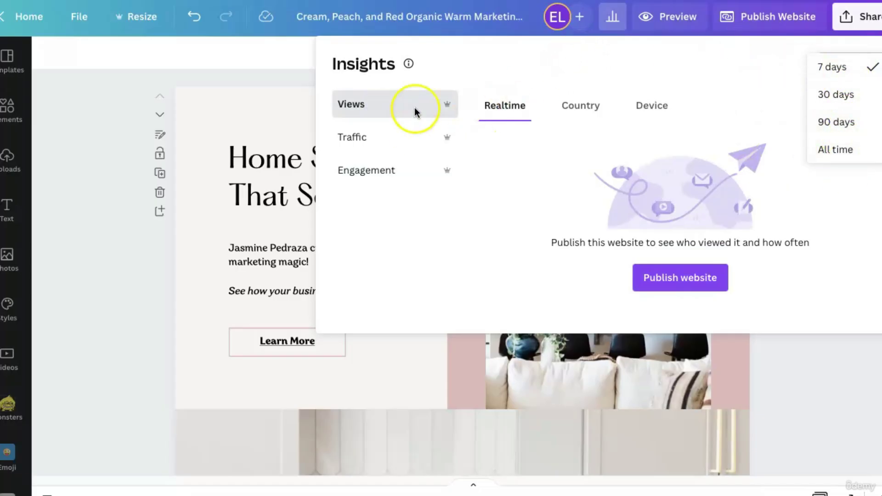
{"action": "left_click", "coordinate": [513, 63]}
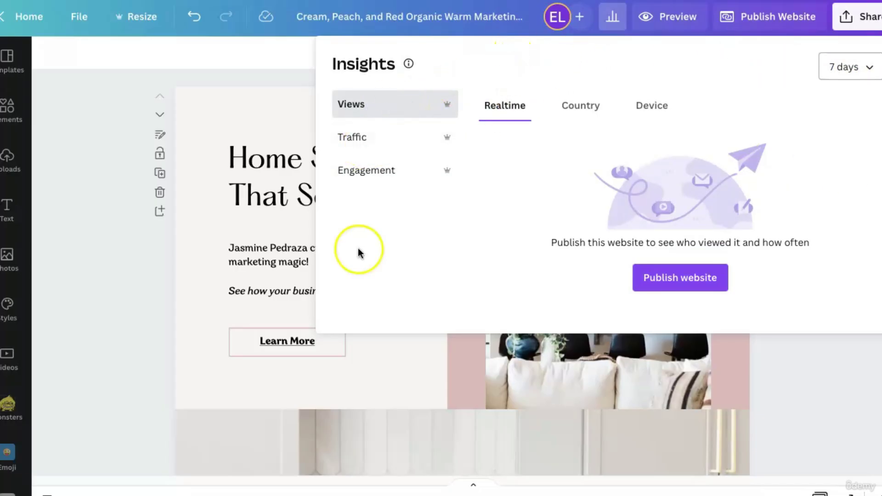